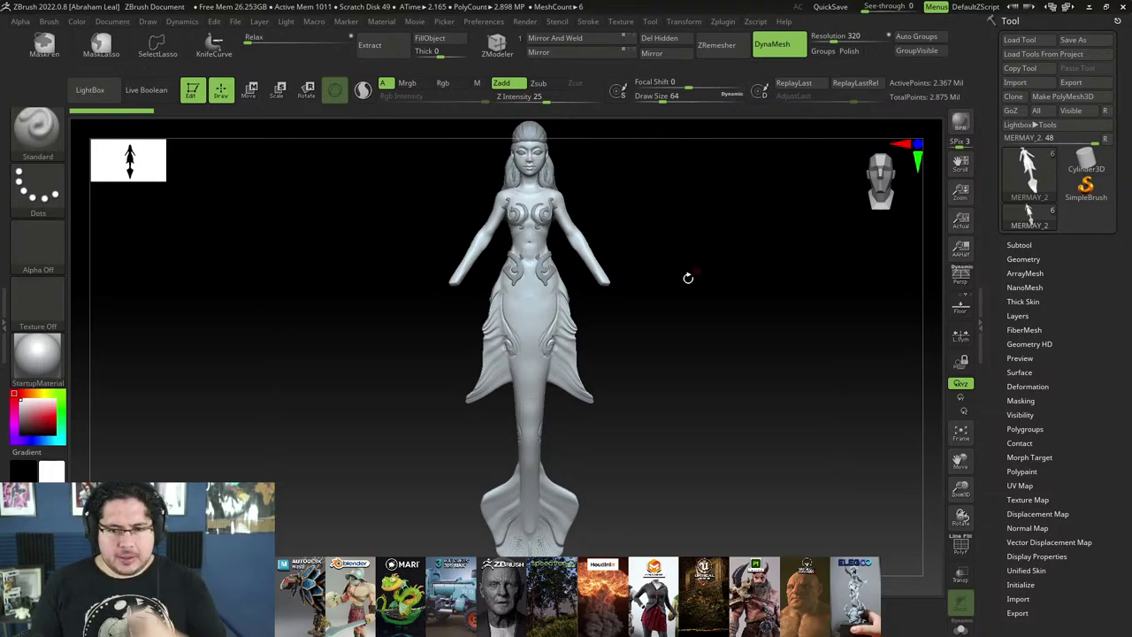
# Step: Build up clay over the ribs at the side of the torso using the ClayBuildup brush with draw size about 140
pyautogui.keyDown('alt'); pyautogui.moveTo(669, 274); pyautogui.dragTo(672, 195); pyautogui.keyUp('alt')
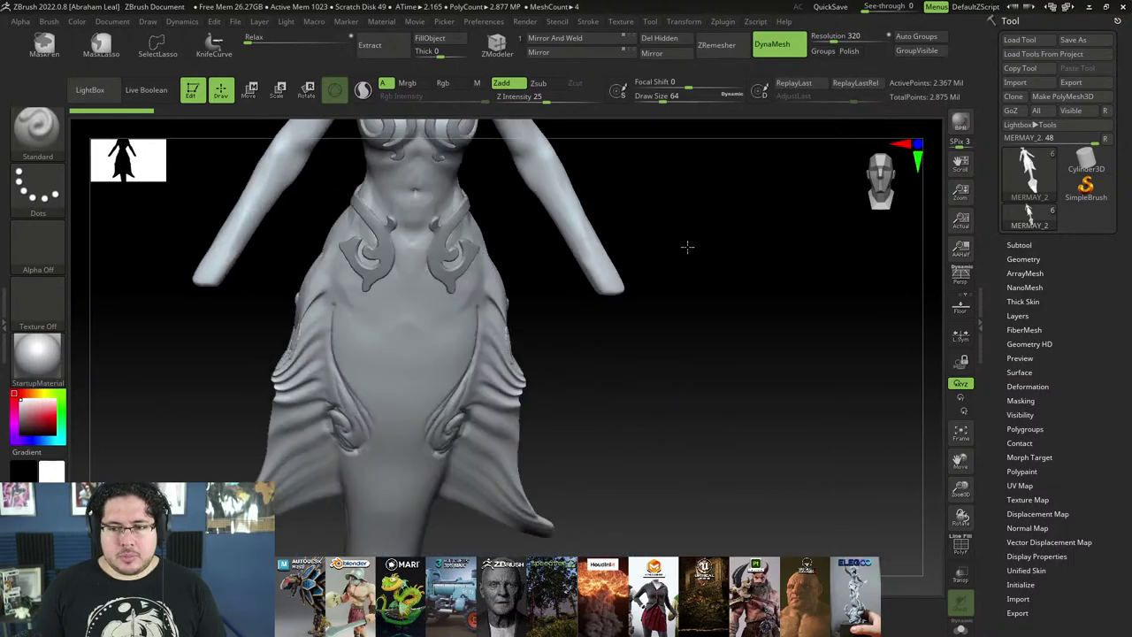
pyautogui.moveTo(687, 247); pyautogui.dragTo(758, 315, button='right')
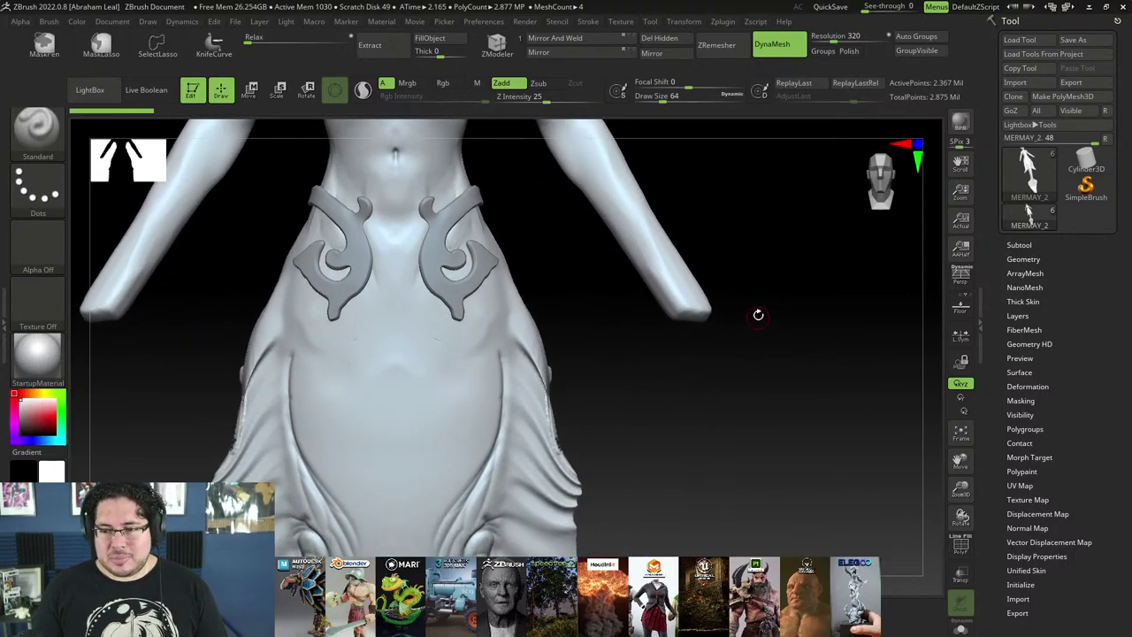
pyautogui.moveTo(776, 369); pyautogui.dragTo(784, 362, button='right')
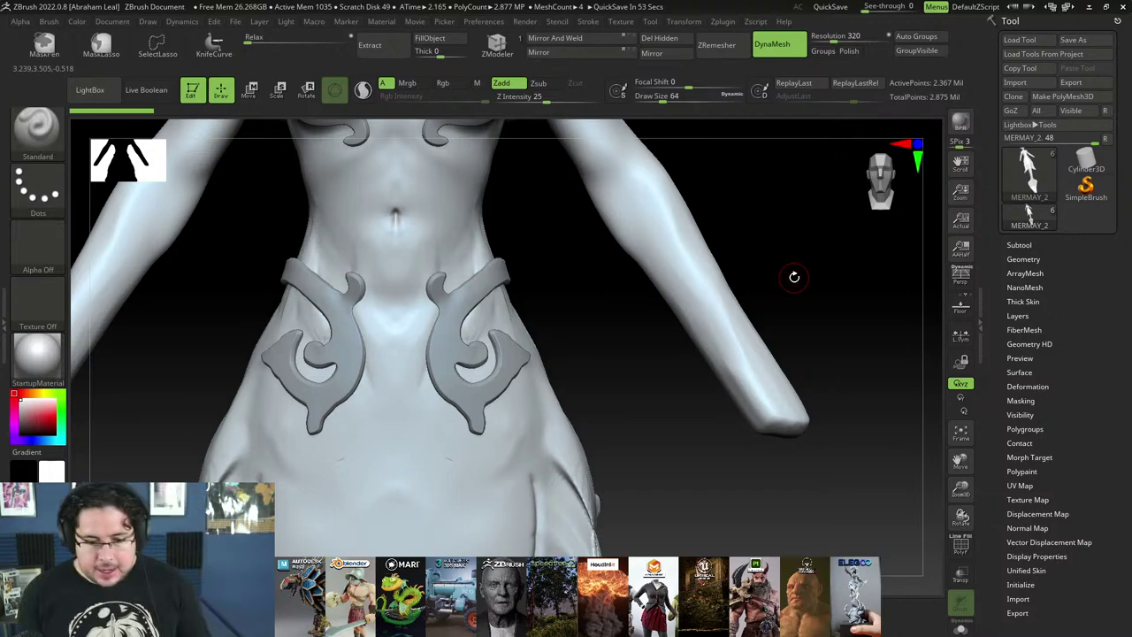
pyautogui.moveTo(852, 434)
pyautogui.mouseDown()
pyautogui.moveTo(844, 397)
pyautogui.moveTo(826, 434)
pyautogui.moveTo(857, 505)
pyautogui.moveTo(813, 445)
pyautogui.moveTo(822, 460)
pyautogui.moveTo(870, 434)
pyautogui.moveTo(837, 410)
pyautogui.moveTo(804, 422)
pyautogui.moveTo(852, 404)
pyautogui.moveTo(851, 463)
pyautogui.moveTo(837, 404)
pyautogui.moveTo(761, 434)
pyautogui.moveTo(761, 460)
pyautogui.moveTo(834, 483)
pyautogui.moveTo(735, 473)
pyautogui.mouseUp()
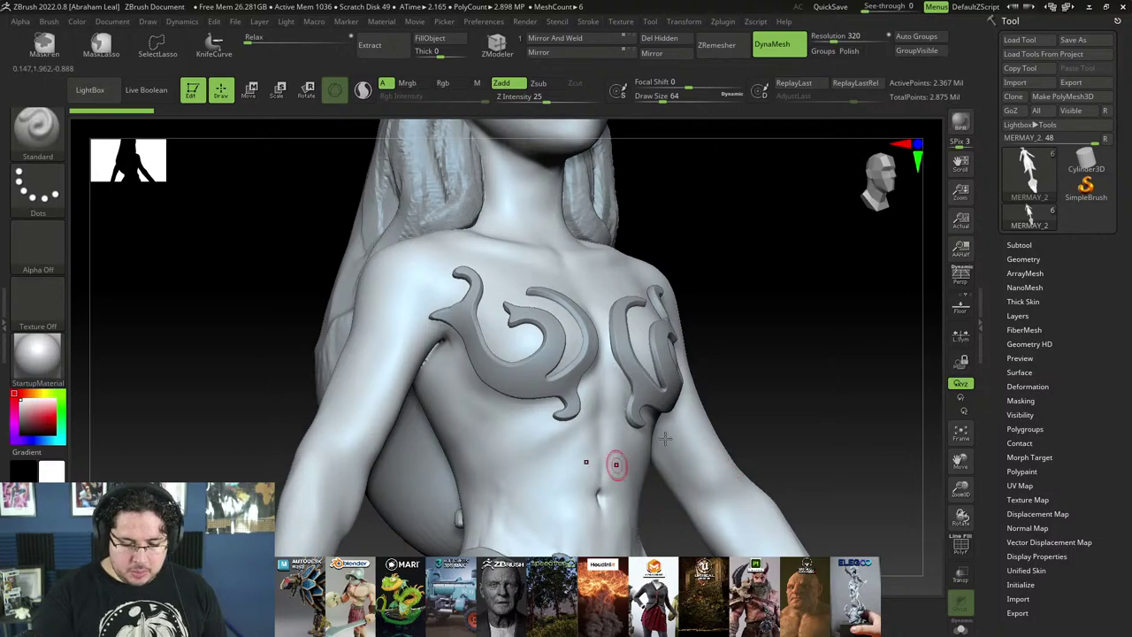
pyautogui.moveTo(761, 397); pyautogui.dragTo(744, 405)
pyautogui.press('b')
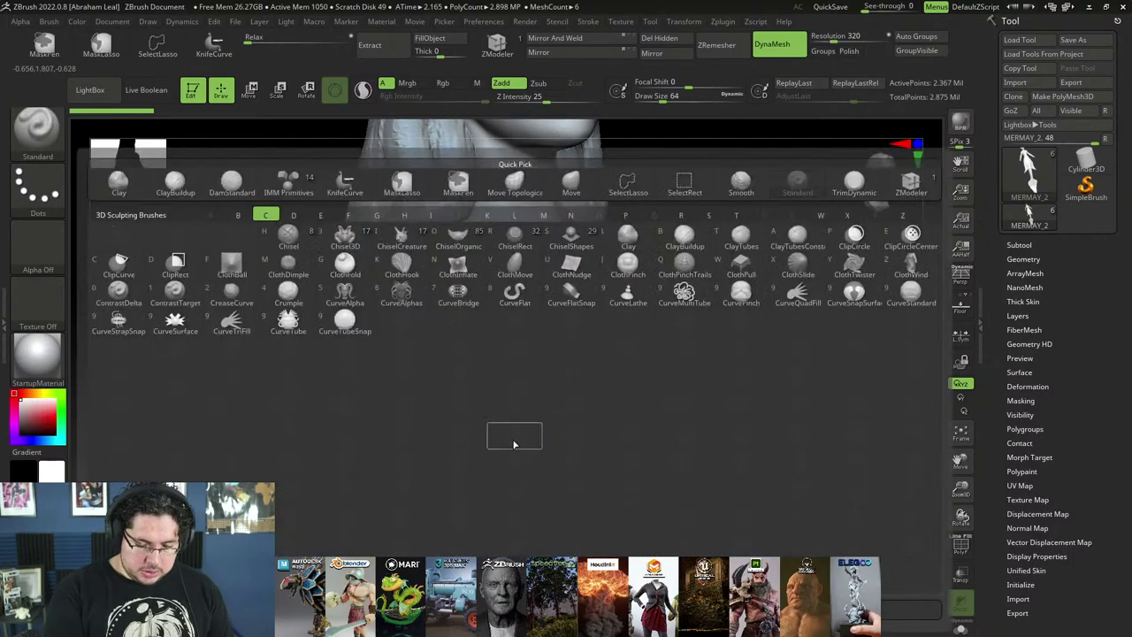
pyautogui.press('c')
pyautogui.press('b')
pyautogui.press('space')
pyautogui.moveTo(478, 387); pyautogui.dragTo(458, 408)
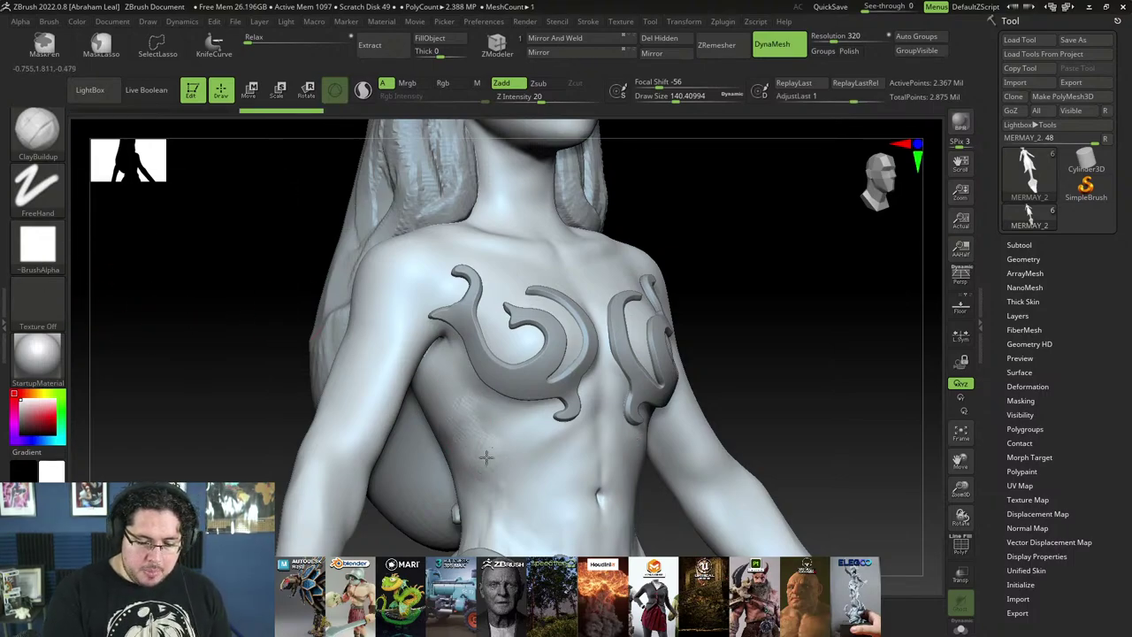
pyautogui.moveTo(476, 443)
pyautogui.mouseDown()
pyautogui.moveTo(471, 419)
pyautogui.moveTo(475, 439)
pyautogui.mouseUp()
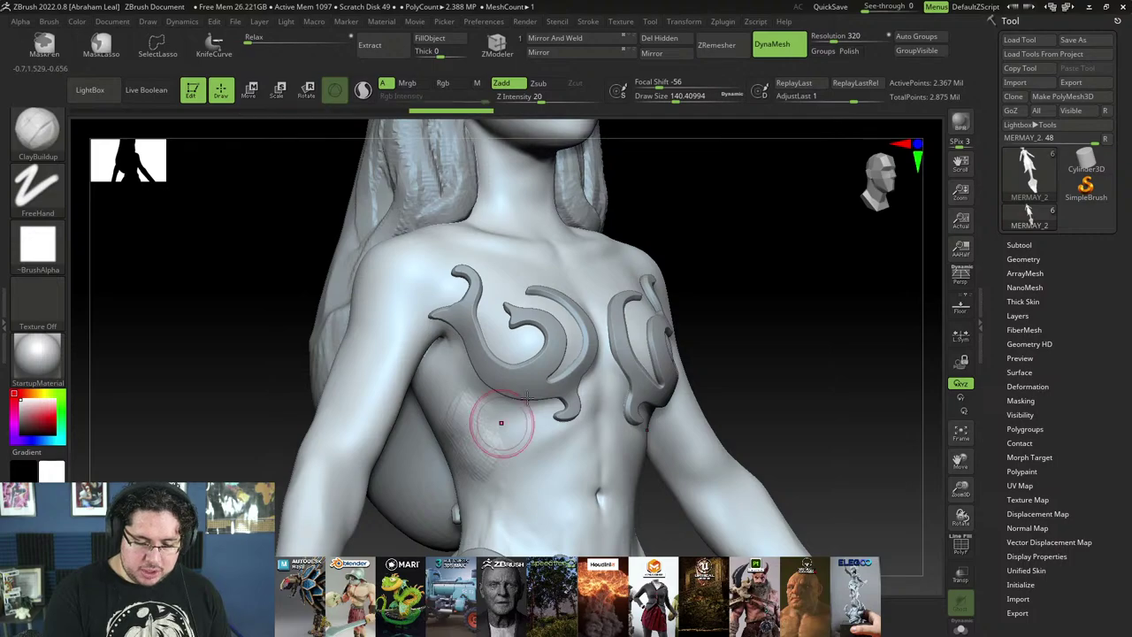
# Step: Smooth the built-up clay on the side of the rib cage
pyautogui.keyDown('shift'); pyautogui.moveTo(797, 347); pyautogui.dragTo(724, 344); pyautogui.keyUp('shift')
pyautogui.moveTo(724, 345); pyautogui.dragTo(683, 383, button='right')
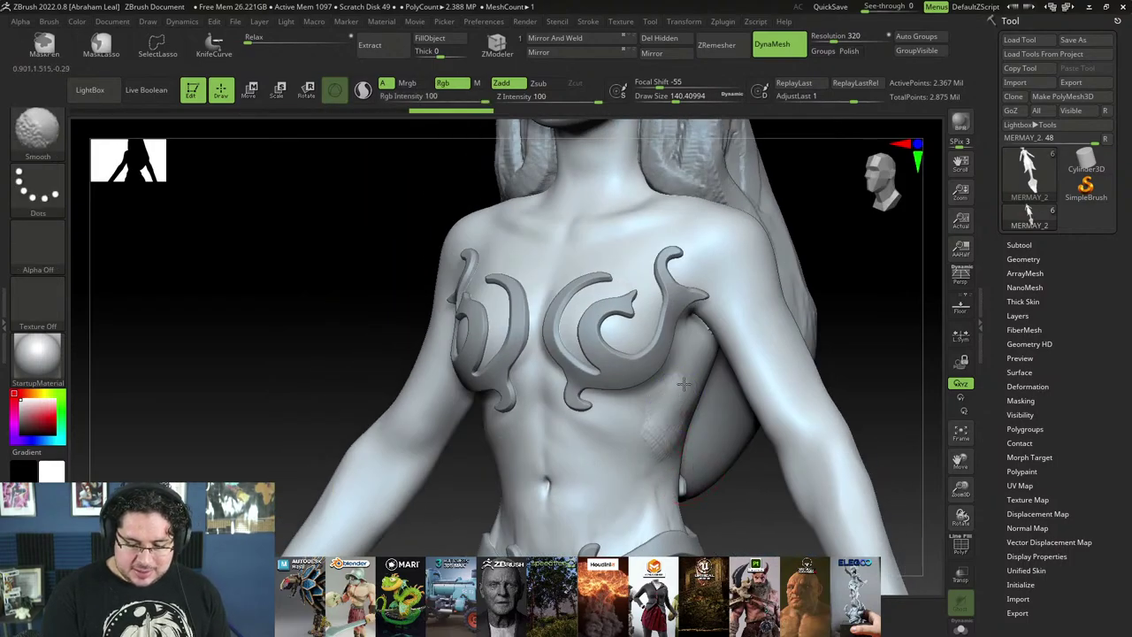
pyautogui.keyDown('shift'); pyautogui.moveTo(677, 431); pyautogui.dragTo(670, 441); pyautogui.keyUp('shift')
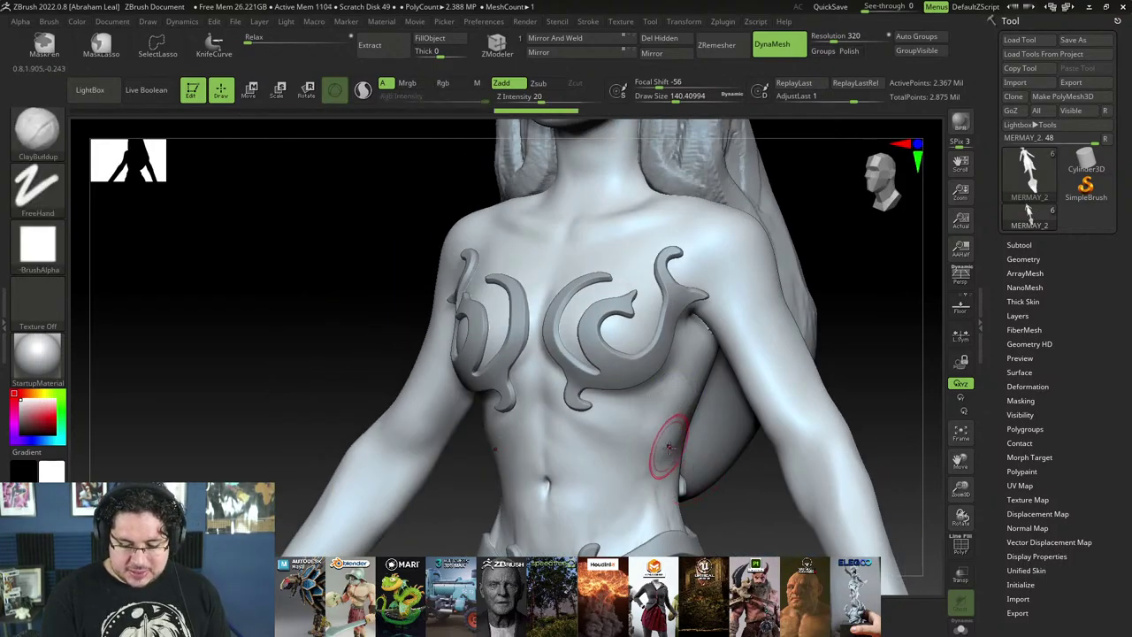
# Step: Flatten the side of the rib cage using the TrimDynamic brush with draw size about 172
pyautogui.press('b')
pyautogui.press('t')
pyautogui.press('d')
pyautogui.press('space')
pyautogui.moveTo(670, 391); pyautogui.dragTo(677, 392)
pyautogui.moveTo(676, 403); pyautogui.dragTo(659, 442)
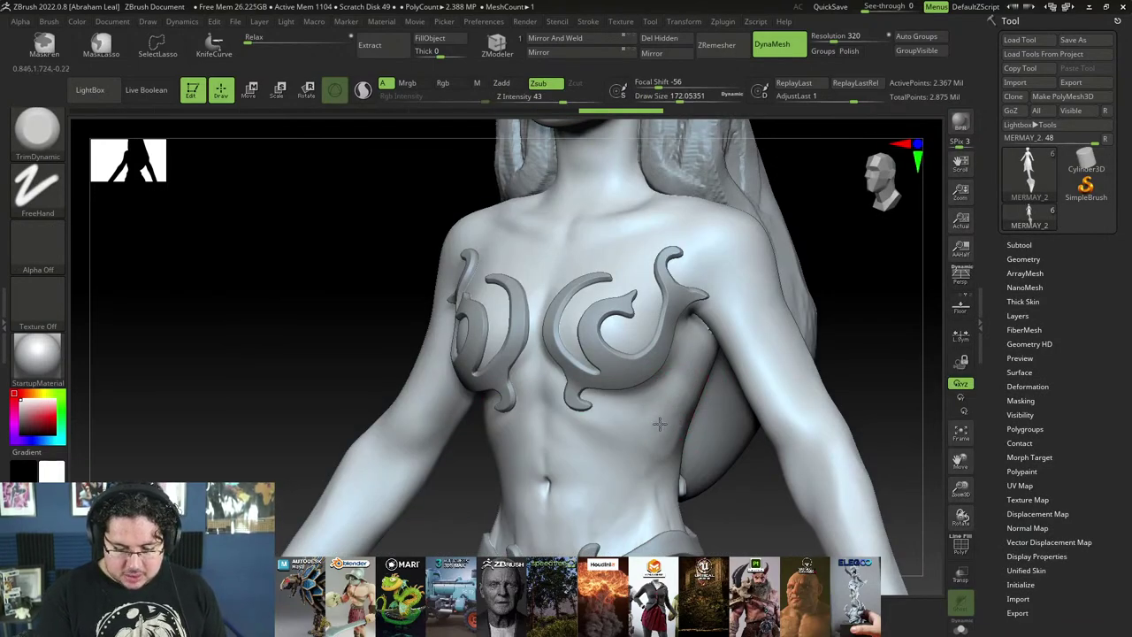
pyautogui.moveTo(660, 402); pyautogui.dragTo(672, 434)
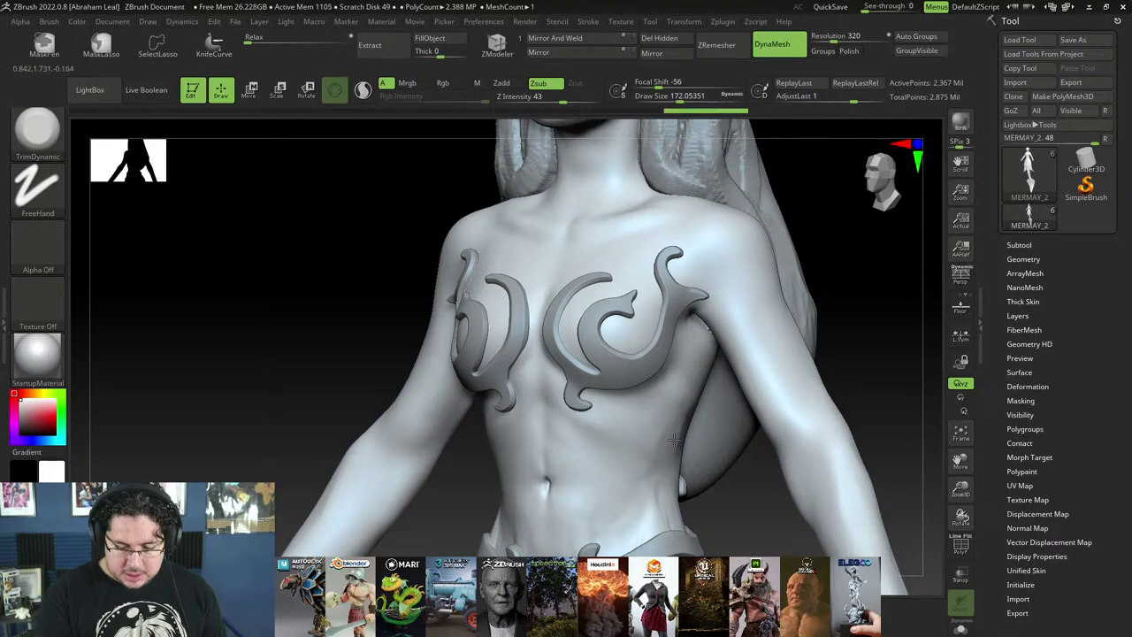
pyautogui.moveTo(671, 434)
pyautogui.mouseDown(button='right')
pyautogui.moveTo(743, 494)
pyautogui.moveTo(692, 395)
pyautogui.mouseUp(button='right')
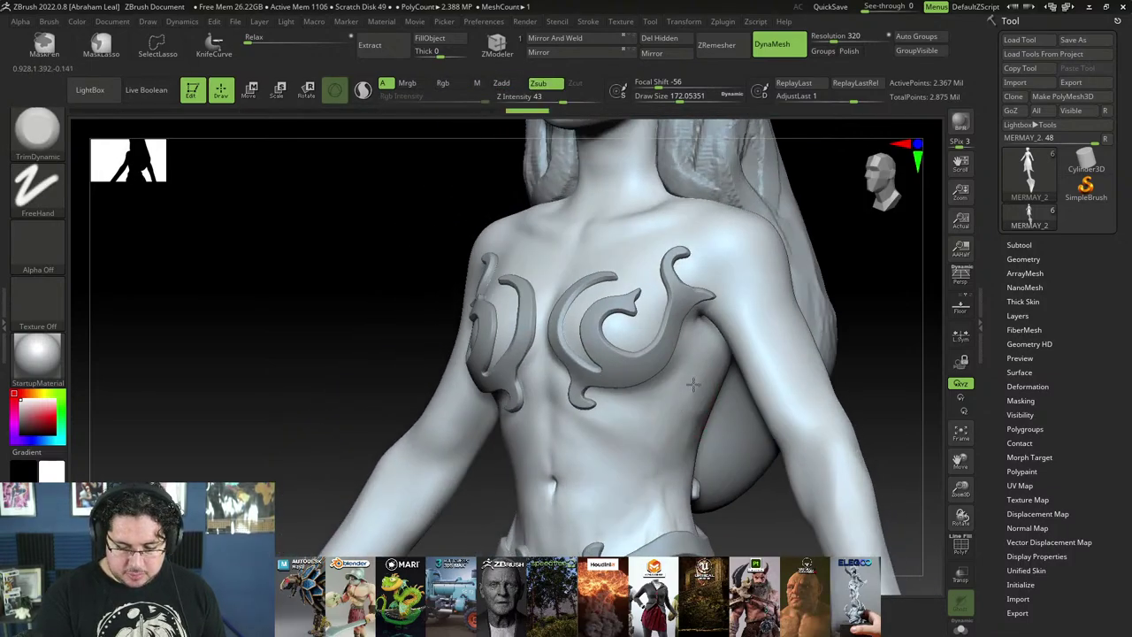
# Step: Add volume at the sides of the waist above the hip ornaments with ClayBuildup and smooth it
pyautogui.moveTo(746, 505)
pyautogui.mouseDown(button='right')
pyautogui.moveTo(730, 531)
pyautogui.moveTo(743, 454)
pyautogui.moveTo(673, 447)
pyautogui.mouseUp(button='right')
pyautogui.press('b')
pyautogui.press('c')
pyautogui.press('b')
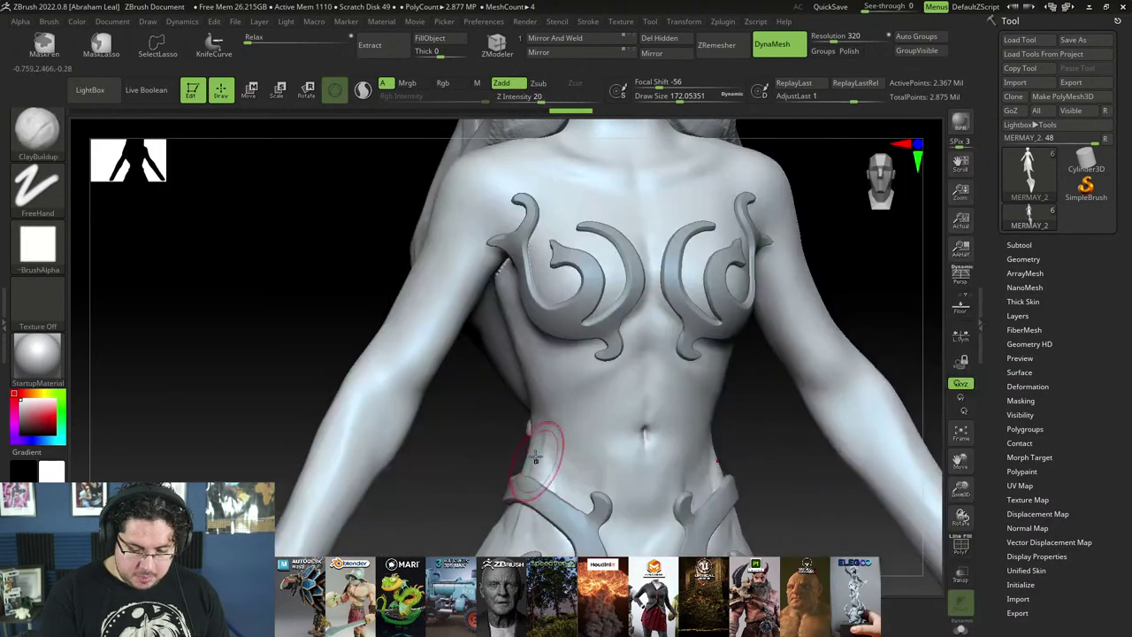
pyautogui.moveTo(531, 449)
pyautogui.mouseDown()
pyautogui.moveTo(541, 478)
pyautogui.moveTo(560, 485)
pyautogui.moveTo(535, 459)
pyautogui.mouseUp()
pyautogui.keyDown('shift'); pyautogui.moveTo(534, 418); pyautogui.dragTo(574, 450); pyautogui.keyUp('shift')
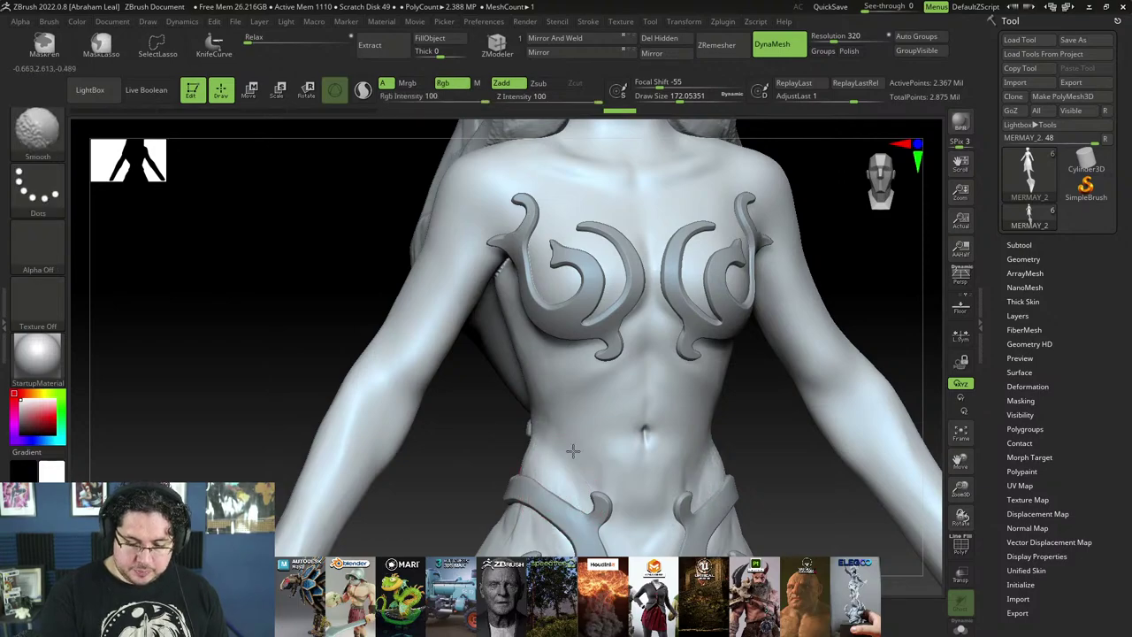
pyautogui.moveTo(747, 467)
pyautogui.keyDown('alt'); pyautogui.mouseDown(button='right')
pyautogui.moveTo(735, 425)
pyautogui.moveTo(660, 450)
pyautogui.moveTo(671, 456)
pyautogui.mouseUp(button='right'); pyautogui.keyUp('alt')
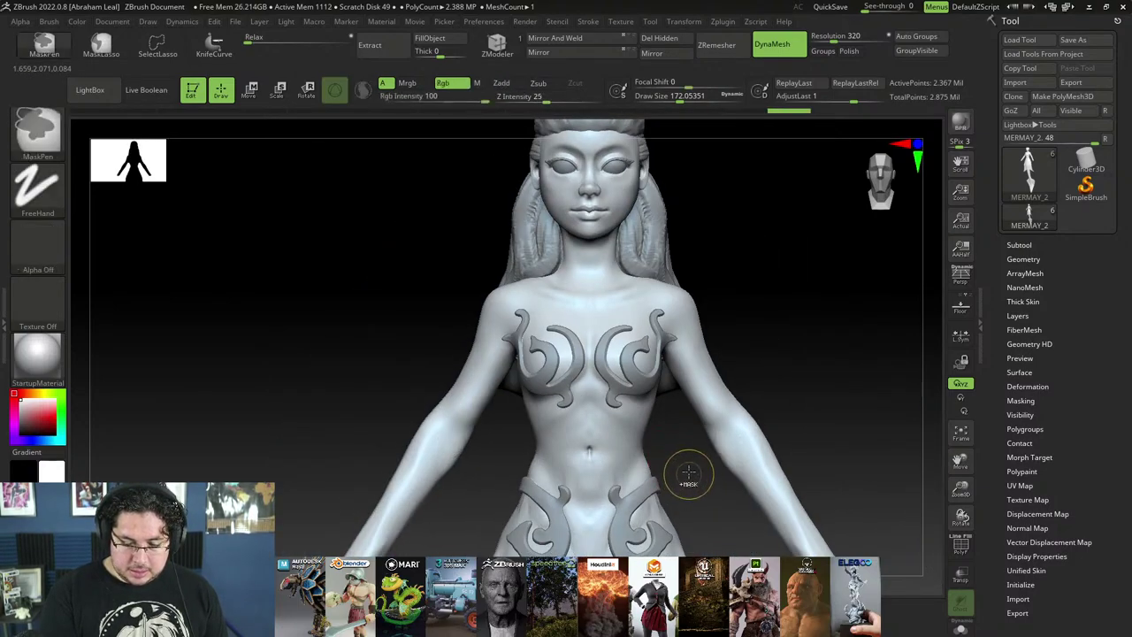
# Step: Try to pull thumb and hand shapes out of the arm ends using the Move brush with draw size about 154
pyautogui.press('shift')
pyautogui.moveTo(804, 440)
pyautogui.keyDown('ctrl'); pyautogui.mouseDown(button='right')
pyautogui.moveTo(780, 381)
pyautogui.moveTo(821, 433)
pyautogui.mouseUp(button='right'); pyautogui.keyUp('ctrl')
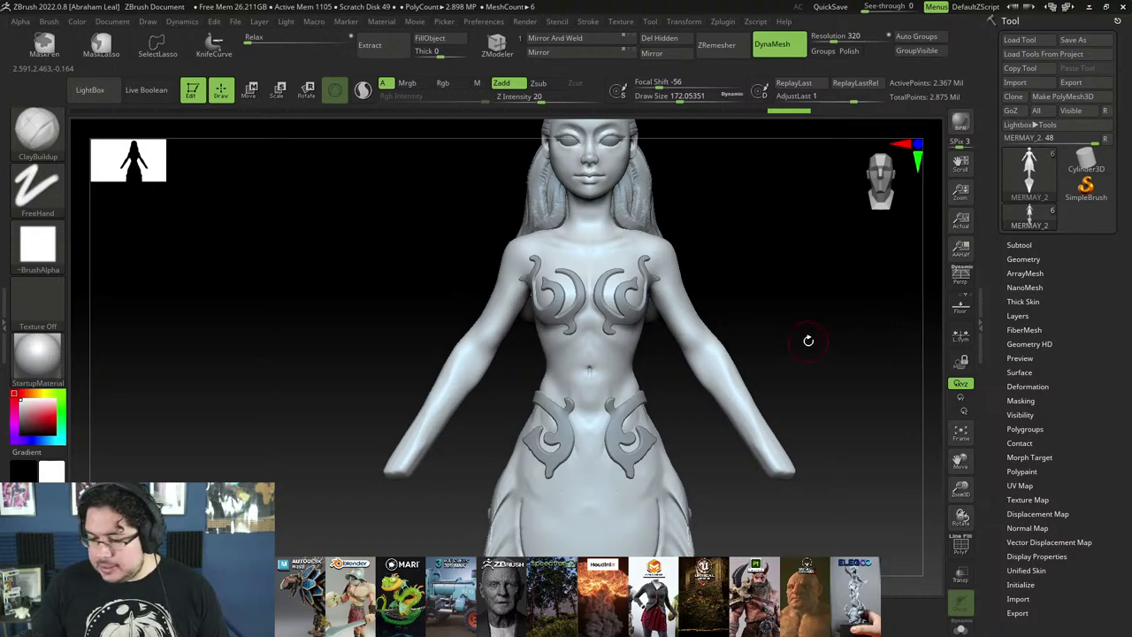
pyautogui.moveTo(787, 372)
pyautogui.keyDown('ctrl'); pyautogui.mouseDown(button='right')
pyautogui.moveTo(784, 354)
pyautogui.moveTo(822, 352)
pyautogui.moveTo(838, 392)
pyautogui.moveTo(824, 308)
pyautogui.moveTo(839, 330)
pyautogui.moveTo(793, 324)
pyautogui.moveTo(804, 309)
pyautogui.moveTo(814, 339)
pyautogui.moveTo(870, 343)
pyautogui.mouseUp(button='right'); pyautogui.keyUp('ctrl')
pyautogui.press('b')
pyautogui.press('m')
pyautogui.press('v')
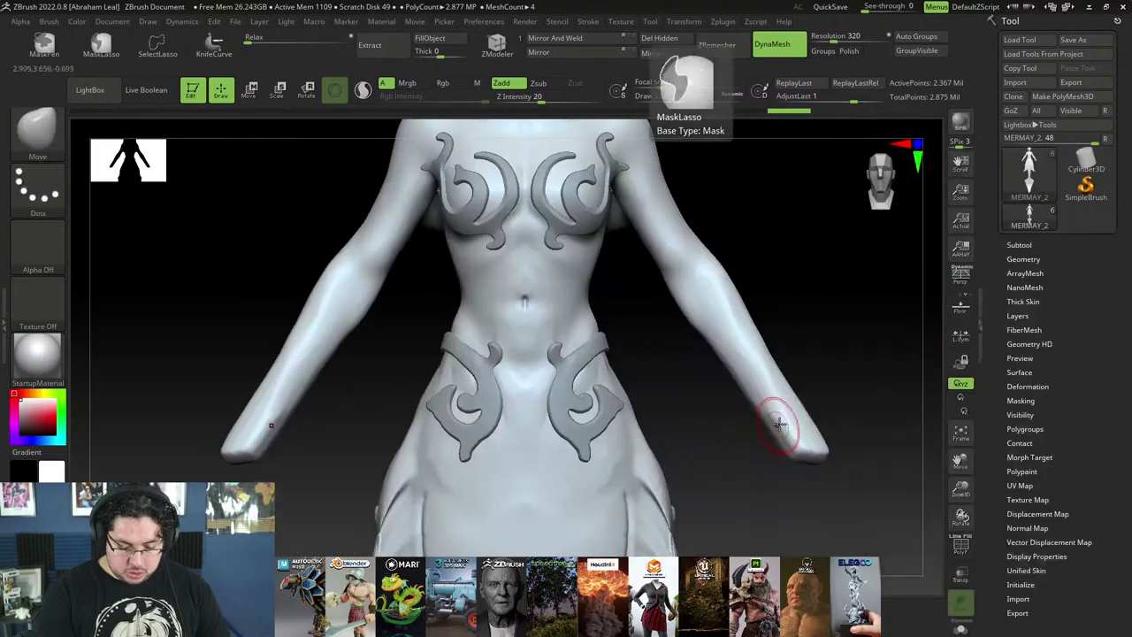
pyautogui.press('space')
pyautogui.moveTo(780, 424); pyautogui.dragTo(770, 425)
pyautogui.moveTo(775, 417); pyautogui.dragTo(779, 435, button='right')
pyautogui.moveTo(780, 432); pyautogui.dragTo(748, 432)
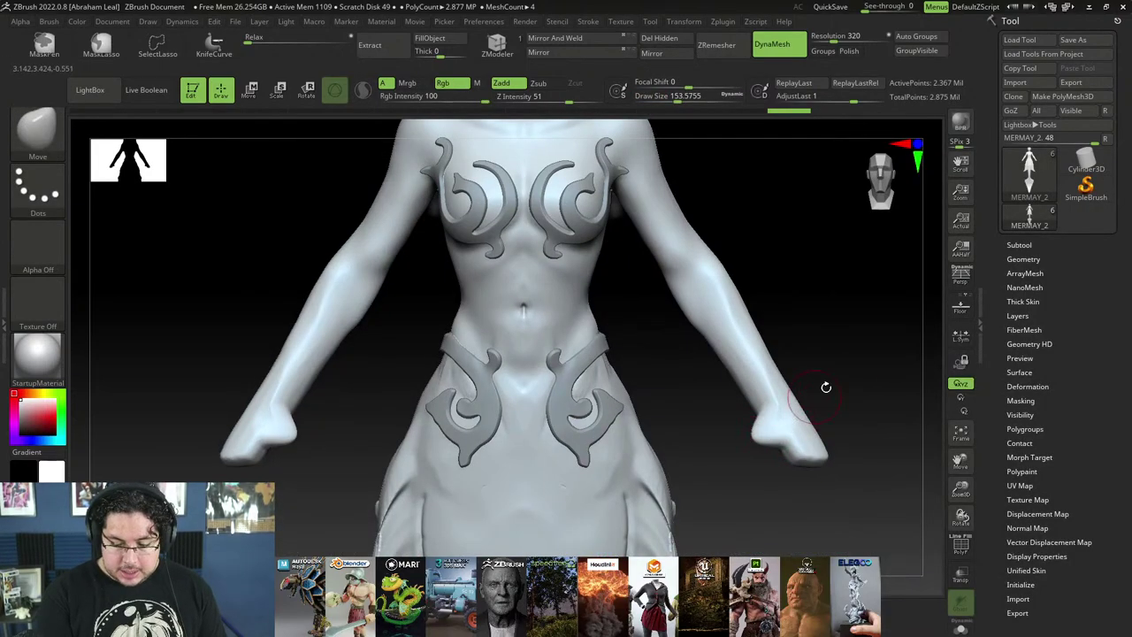
pyautogui.moveTo(825, 388); pyautogui.dragTo(783, 416, button='right')
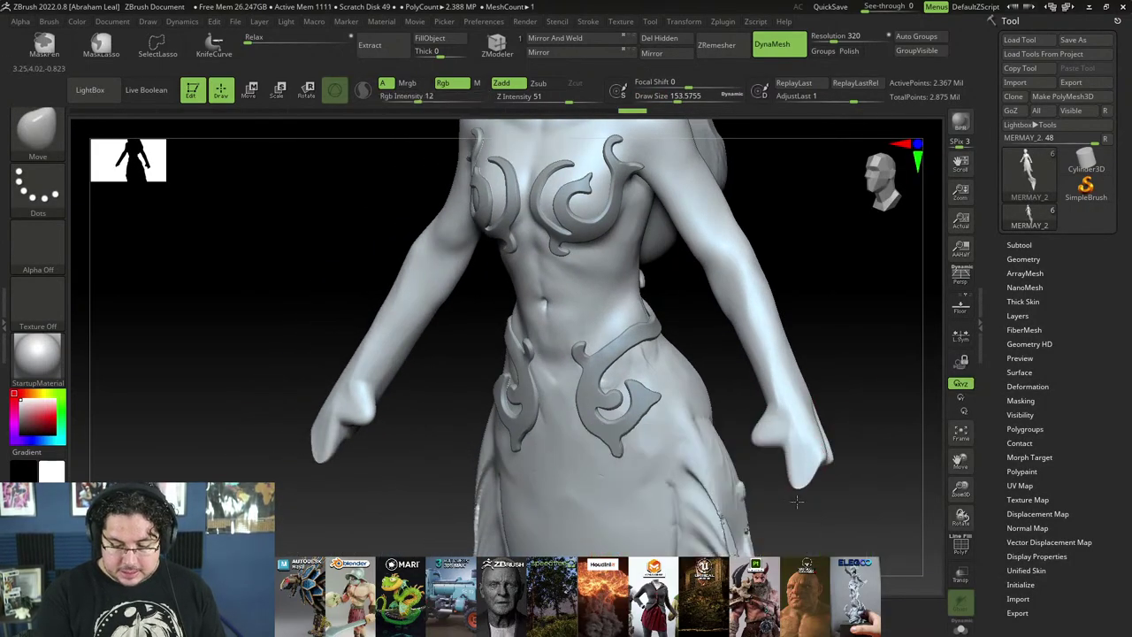
pyautogui.moveTo(812, 471); pyautogui.dragTo(807, 488, button='right')
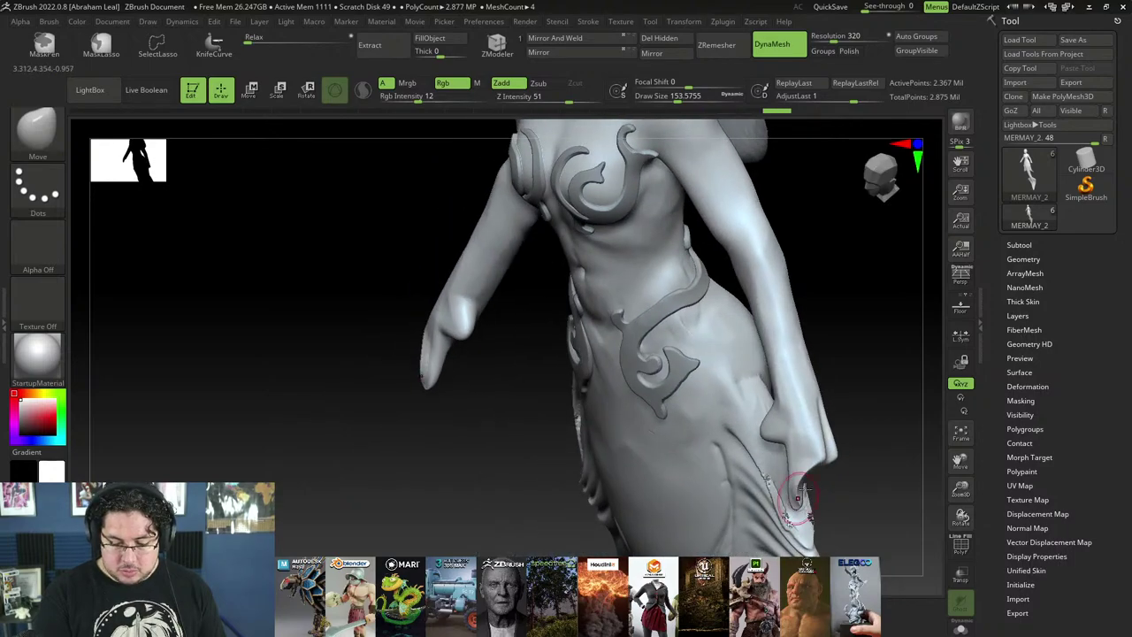
pyautogui.moveTo(806, 489)
pyautogui.mouseDown(button='right')
pyautogui.moveTo(829, 500)
pyautogui.moveTo(759, 520)
pyautogui.moveTo(845, 485)
pyautogui.mouseUp(button='right')
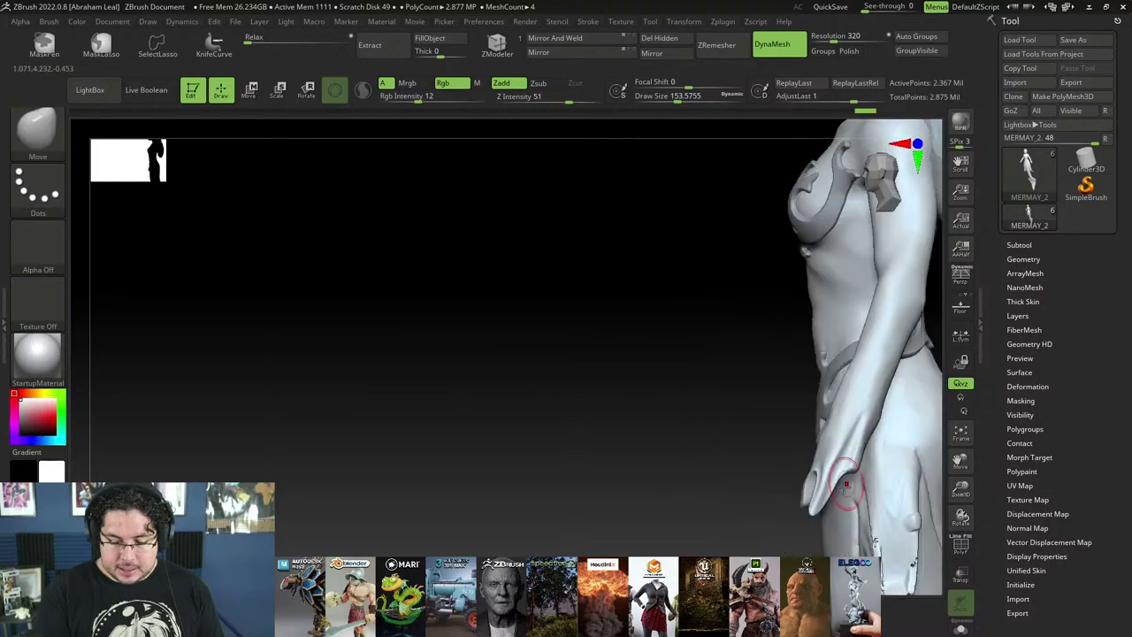
pyautogui.moveTo(795, 522); pyautogui.dragTo(756, 527, button='right')
# Step: Undo all the hand-shaping strokes on the arm ends
pyautogui.hotkey('ctrl', 'z')
pyautogui.hotkey('ctrl', 'z')
pyautogui.hotkey('ctrl', 'z')
pyautogui.hotkey('ctrl', 'z')
pyautogui.hotkey('ctrl', 'z')
pyautogui.hotkey('ctrl', 'z')
pyautogui.hotkey('ctrl', 'z')
pyautogui.hotkey('ctrl', 'z')
pyautogui.hotkey('ctrl', 'z')
pyautogui.hotkey('ctrl', 'z')
pyautogui.hotkey('ctrl', 'z')
pyautogui.hotkey('ctrl', 'z')
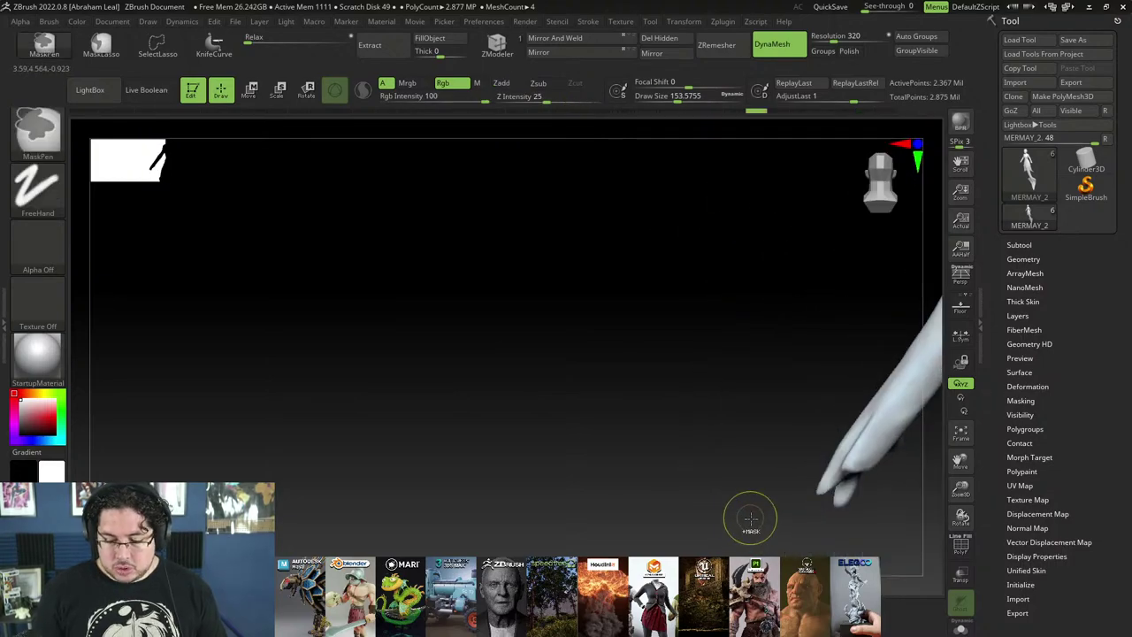
pyautogui.hotkey('ctrl', 'z')
pyautogui.hotkey('ctrl', 'z')
pyautogui.hotkey('ctrl', 'z')
pyautogui.hotkey('ctrl', 'z')
pyautogui.hotkey('ctrl', 'z')
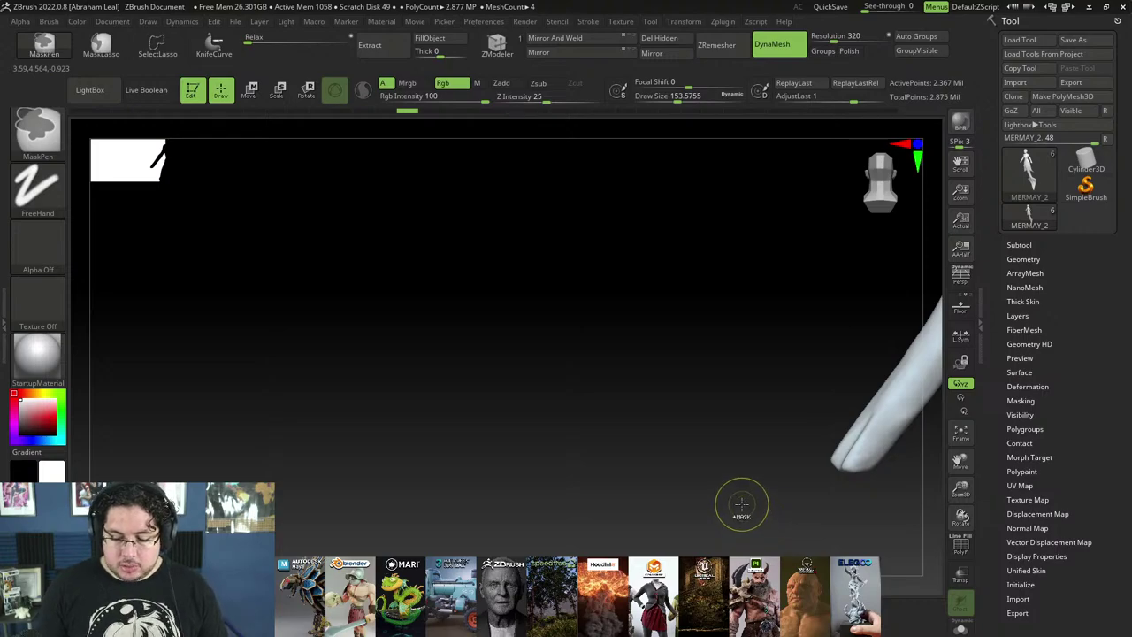
# Step: Look through the Mannequin projects in LightBox and close it without loading one
pyautogui.click(104, 92)
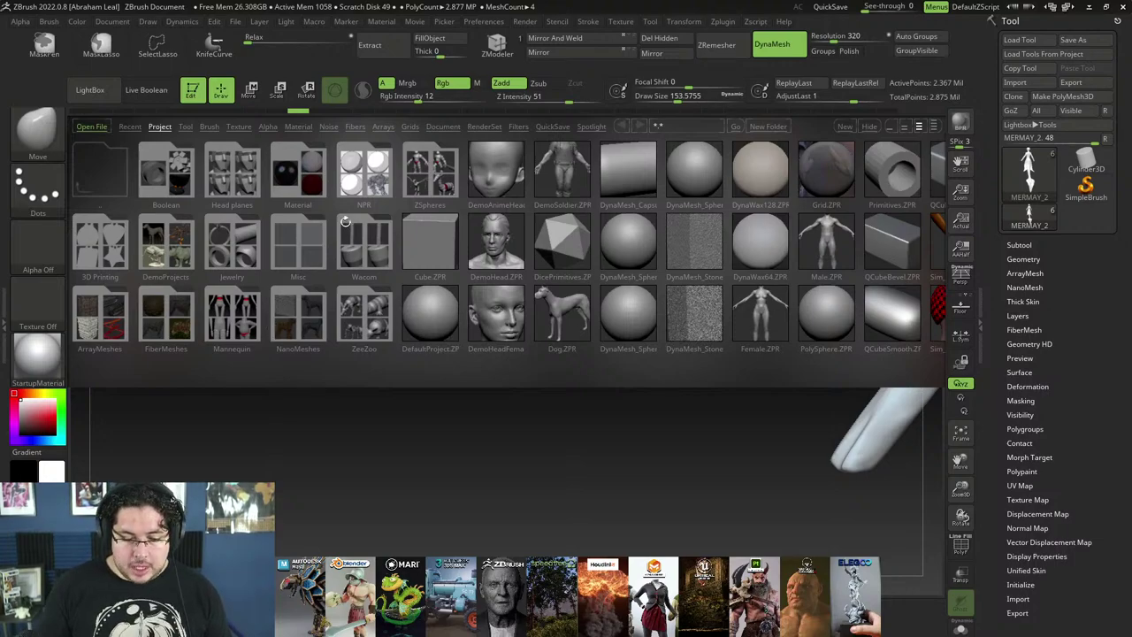
pyautogui.doubleClick(243, 310)
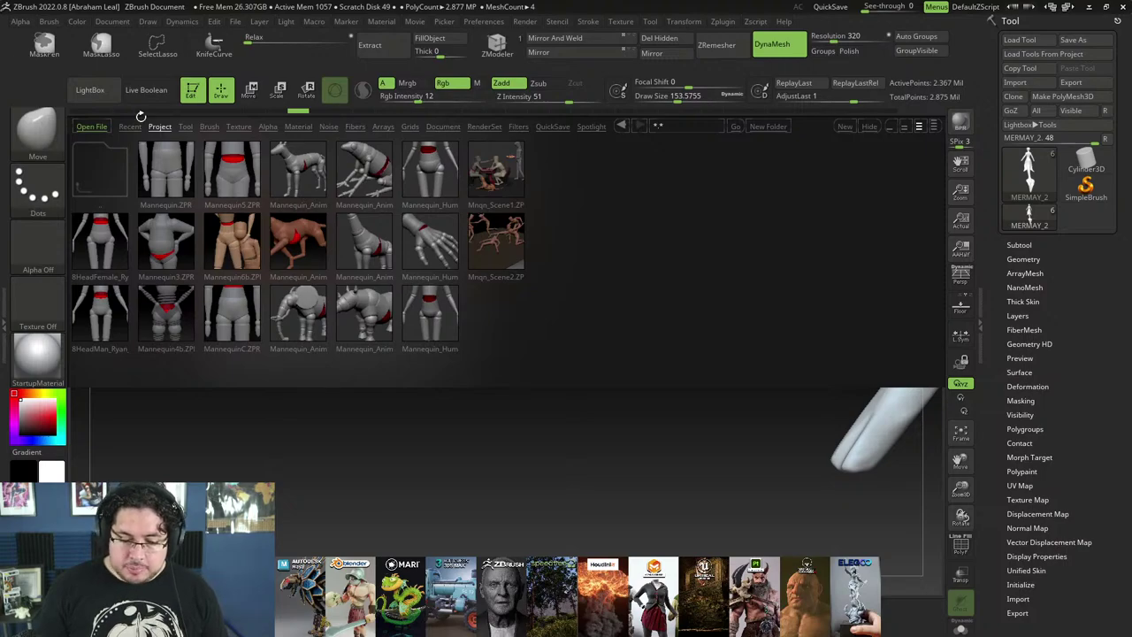
pyautogui.click(89, 90)
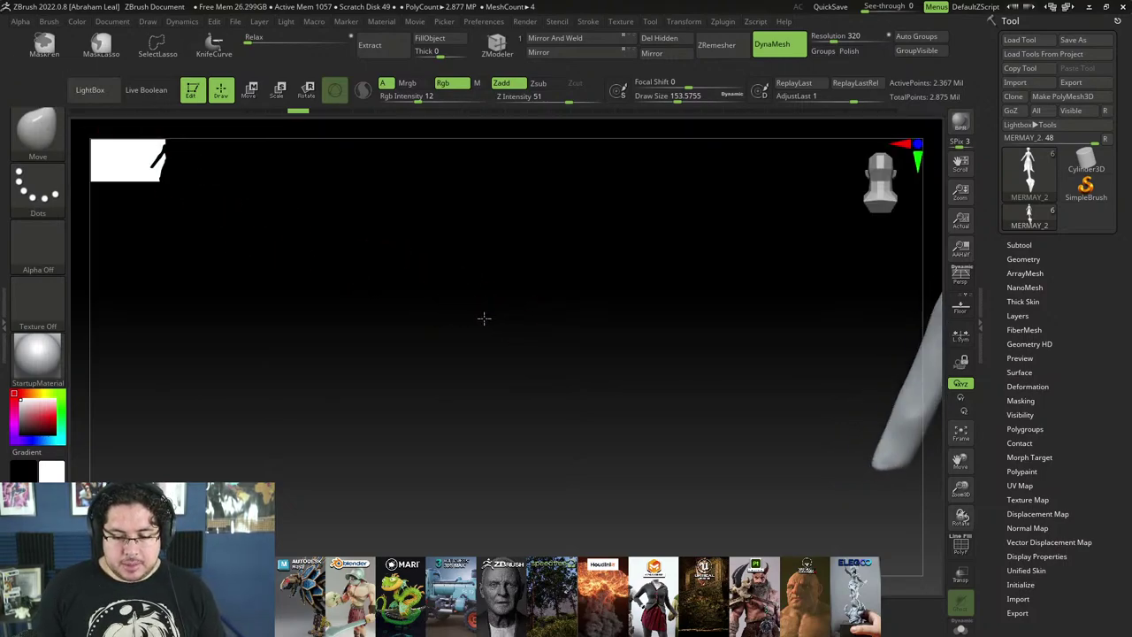
# Step: Switch the active tool to a Cube3D primitive and convert it to a PolyMesh3D
pyautogui.moveTo(484, 319); pyautogui.dragTo(531, 381)
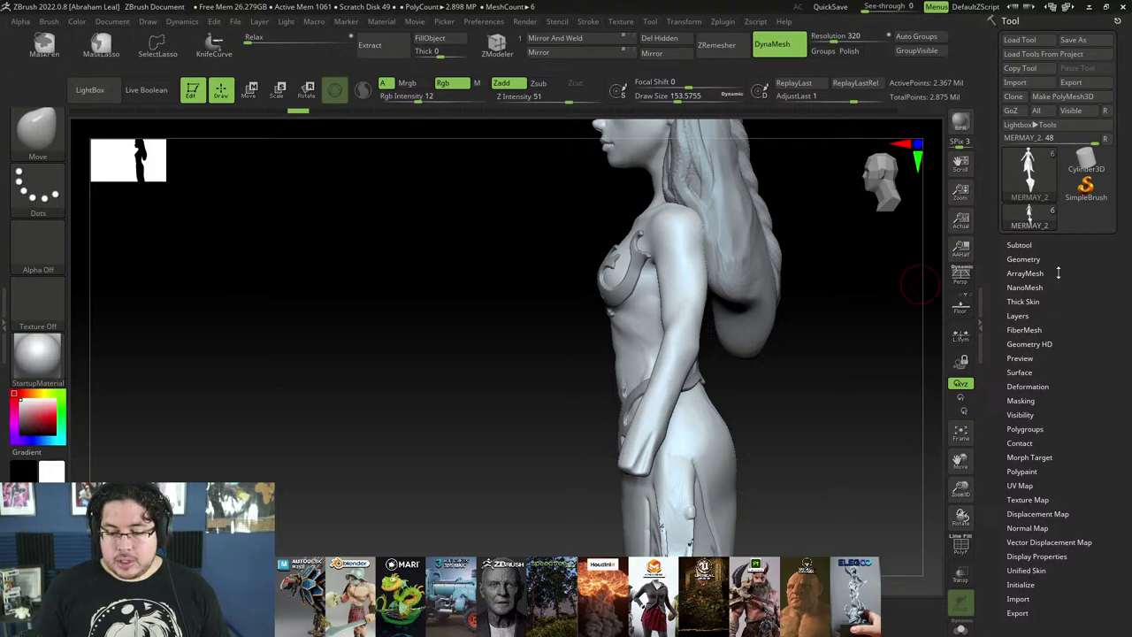
pyautogui.click(1085, 162)
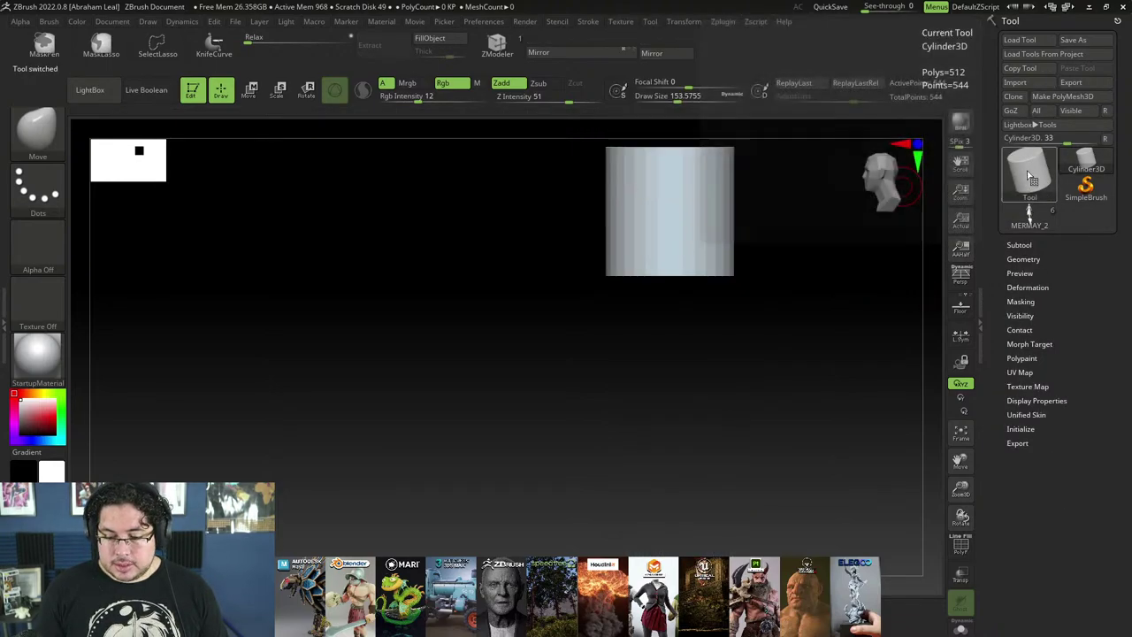
pyautogui.click(1031, 177)
pyautogui.click(787, 212)
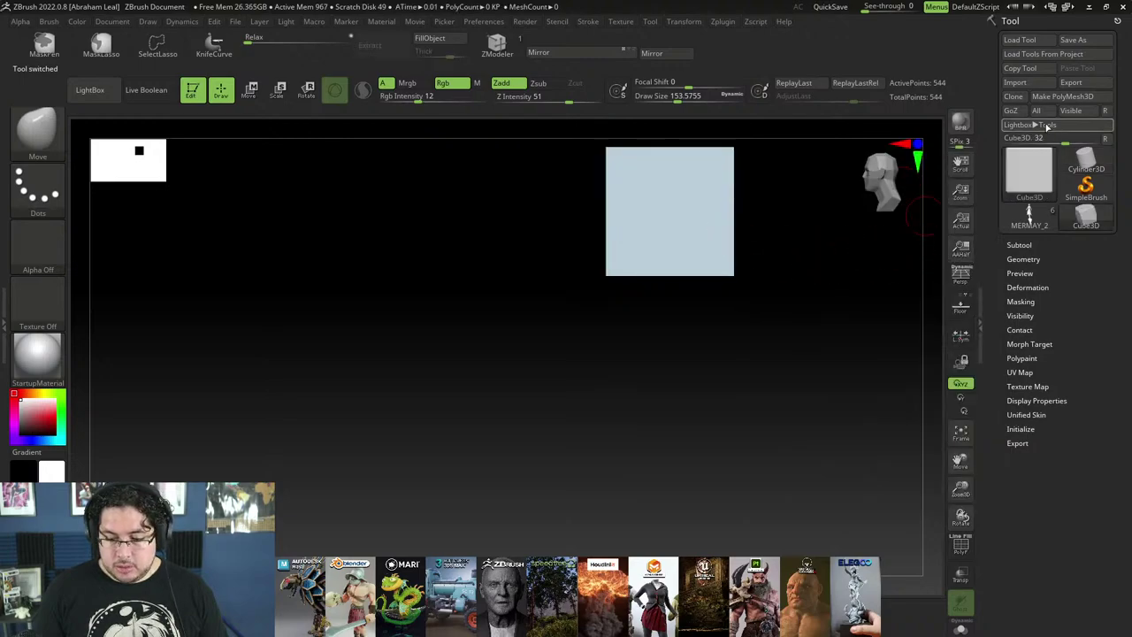
pyautogui.click(1062, 96)
# Step: Flatten the cube into a slab by scaling its height to about 0.31
pyautogui.press('r')
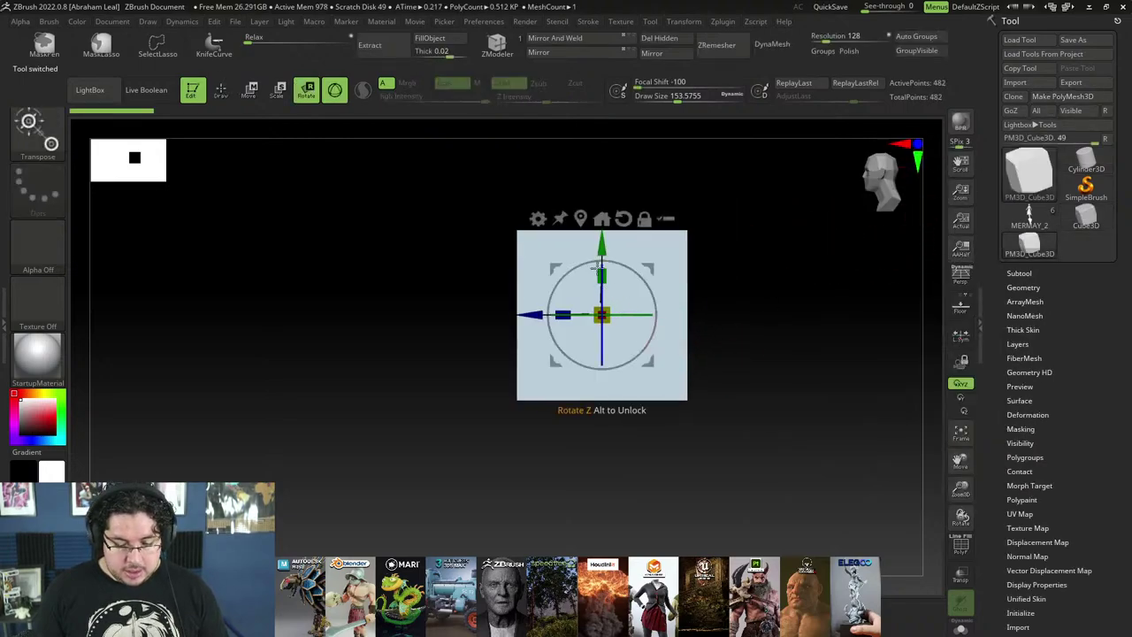
pyautogui.moveTo(601, 274); pyautogui.dragTo(616, 347)
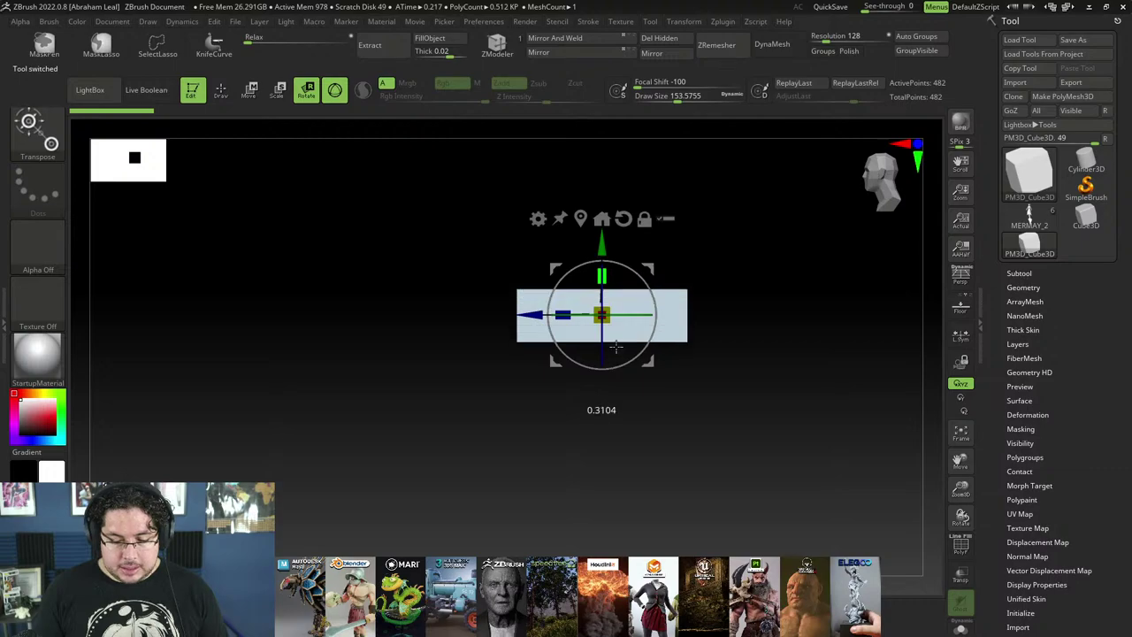
pyautogui.moveTo(753, 253); pyautogui.dragTo(743, 352)
# Step: Open Paint and sketch a black box in perspective near the upper-left area of the canvas
pyautogui.press('super')
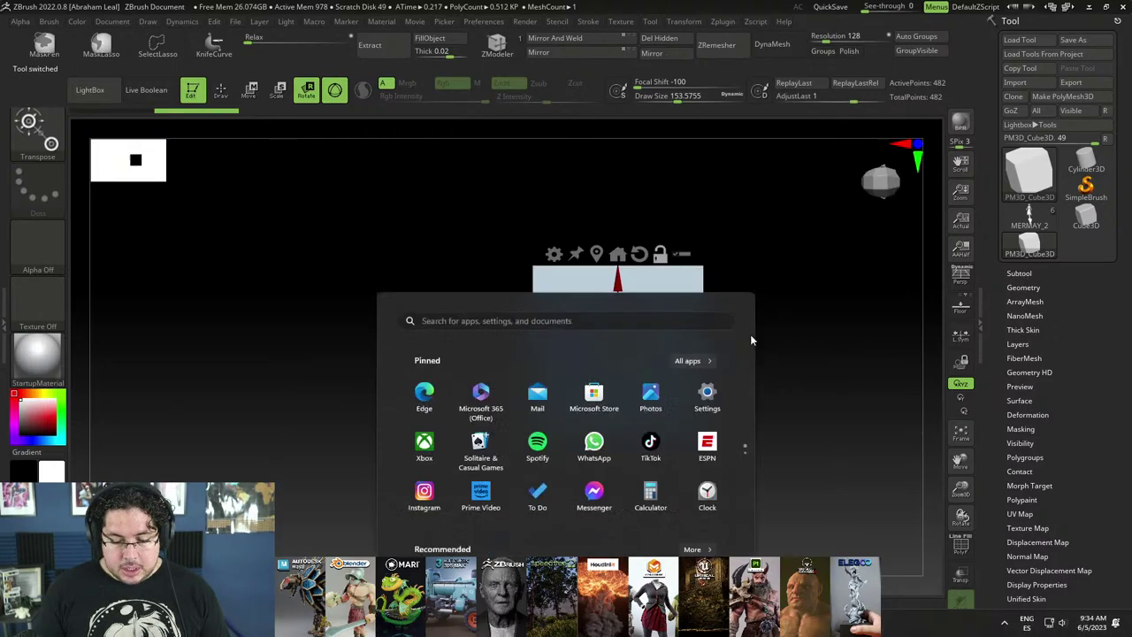
pyautogui.write('paint')
pyautogui.press('Return')
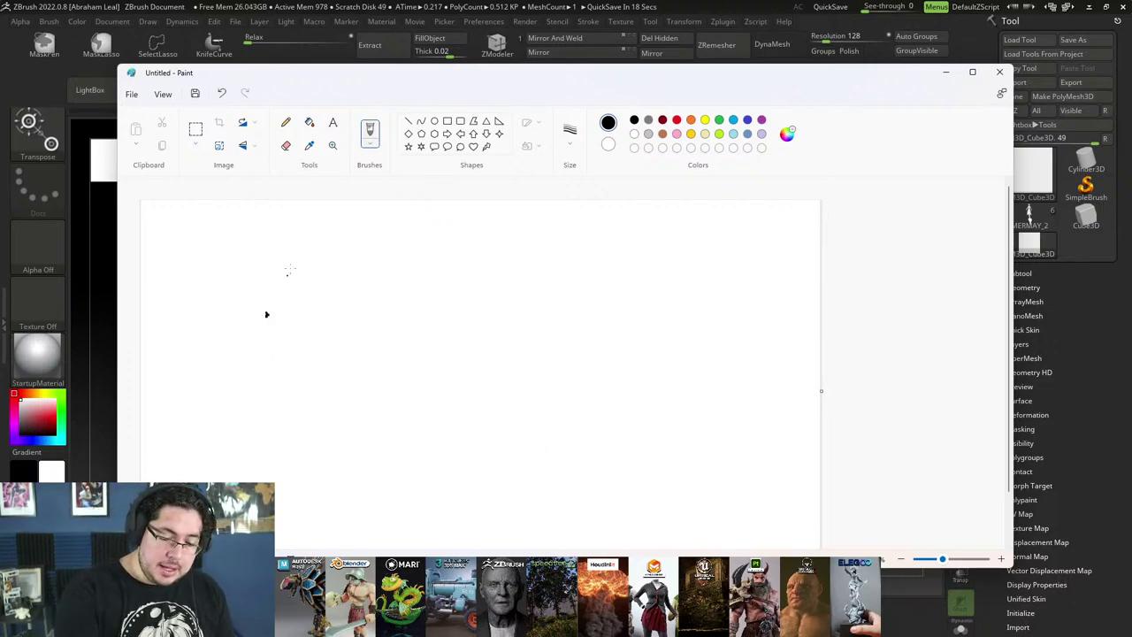
pyautogui.moveTo(266, 280); pyautogui.dragTo(269, 344)
pyautogui.moveTo(265, 279); pyautogui.dragTo(362, 228)
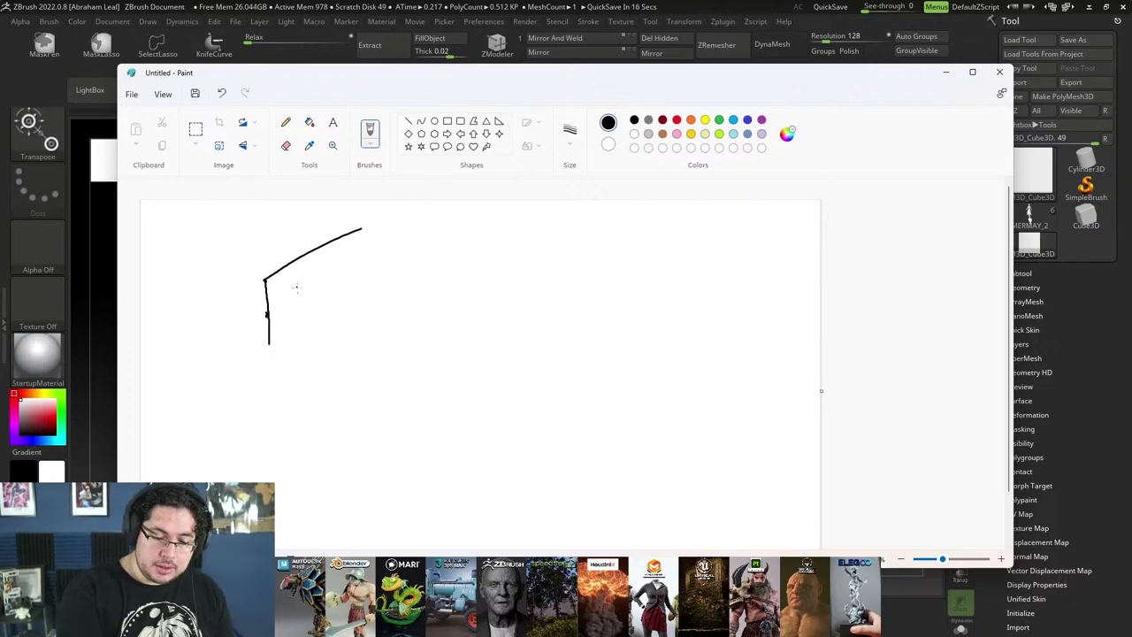
pyautogui.moveTo(309, 286); pyautogui.dragTo(346, 297)
pyautogui.moveTo(380, 229)
pyautogui.mouseDown()
pyautogui.moveTo(346, 297)
pyautogui.moveTo(345, 366)
pyautogui.mouseUp()
pyautogui.moveTo(368, 261)
pyautogui.mouseDown()
pyautogui.moveTo(373, 301)
pyautogui.moveTo(352, 363)
pyautogui.mouseUp()
pyautogui.moveTo(266, 341); pyautogui.dragTo(370, 370)
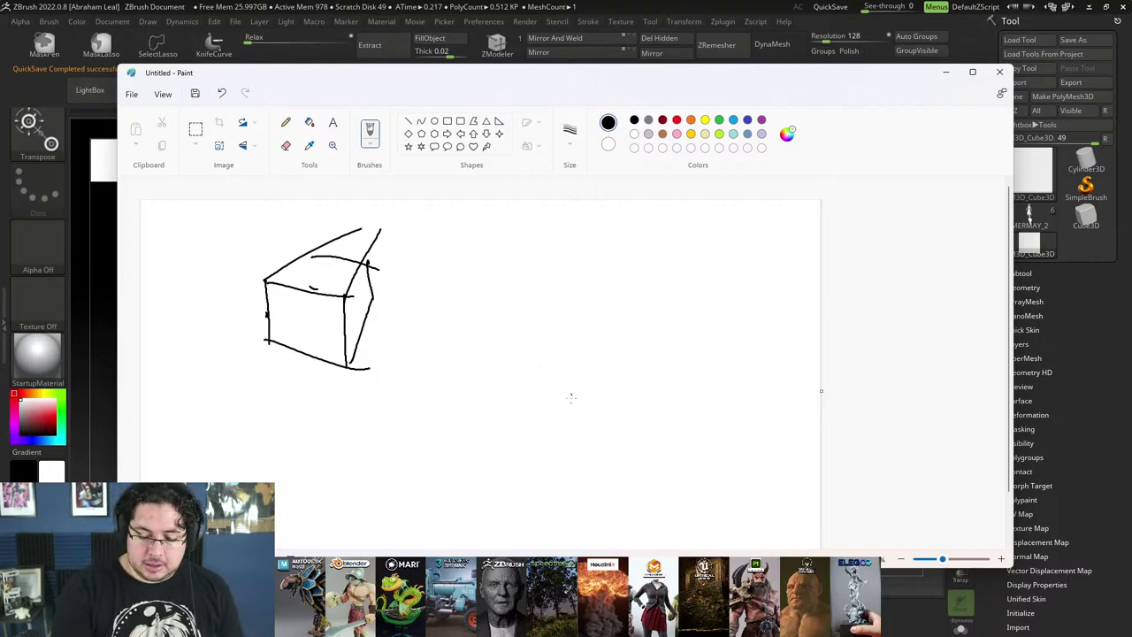
pyautogui.moveTo(520, 321); pyautogui.dragTo(551, 409)
pyautogui.hotkey('ctrl', 'z')
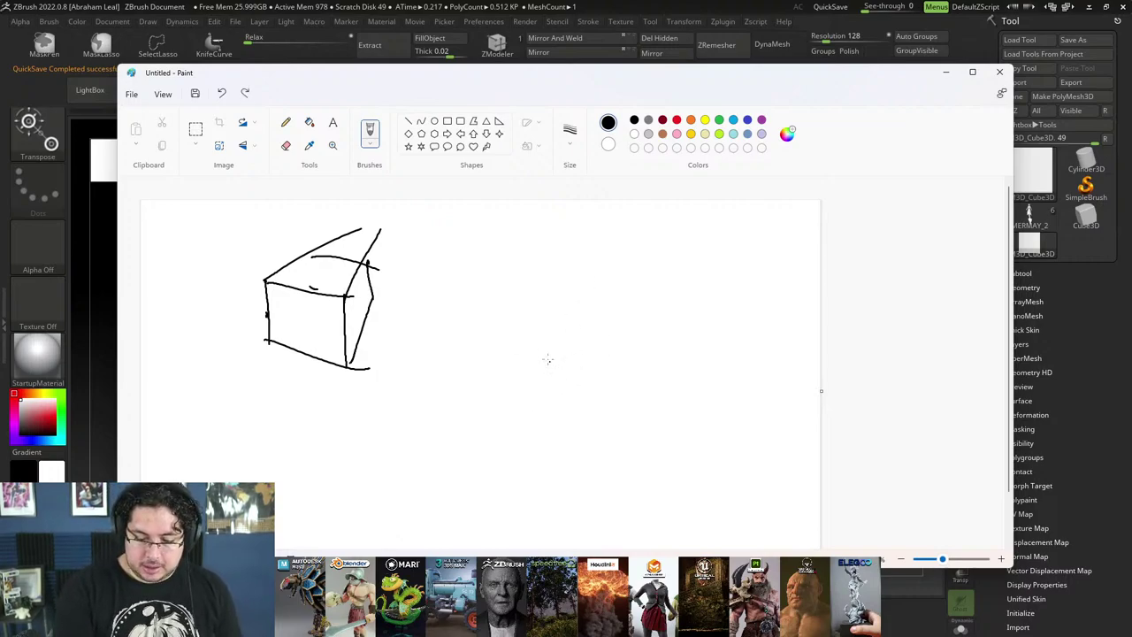
pyautogui.moveTo(528, 307); pyautogui.dragTo(536, 425)
pyautogui.moveTo(529, 308)
pyautogui.mouseDown()
pyautogui.moveTo(650, 299)
pyautogui.moveTo(650, 440)
pyautogui.mouseUp()
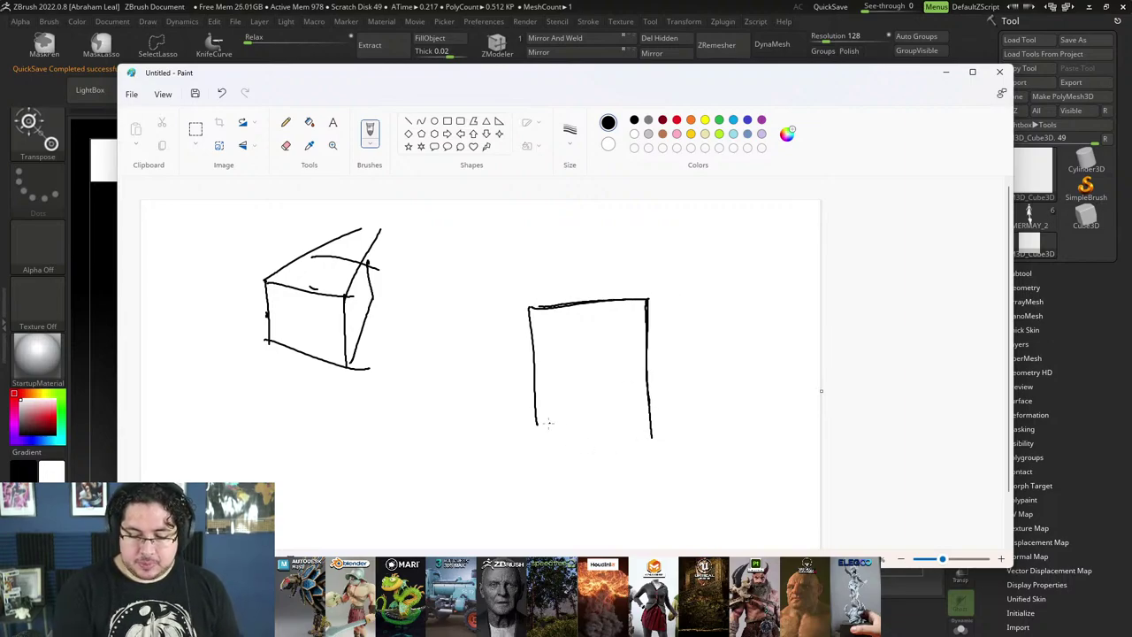
pyautogui.moveTo(544, 425)
pyautogui.mouseDown()
pyautogui.moveTo(666, 422)
pyautogui.moveTo(651, 398)
pyautogui.moveTo(648, 417)
pyautogui.mouseUp()
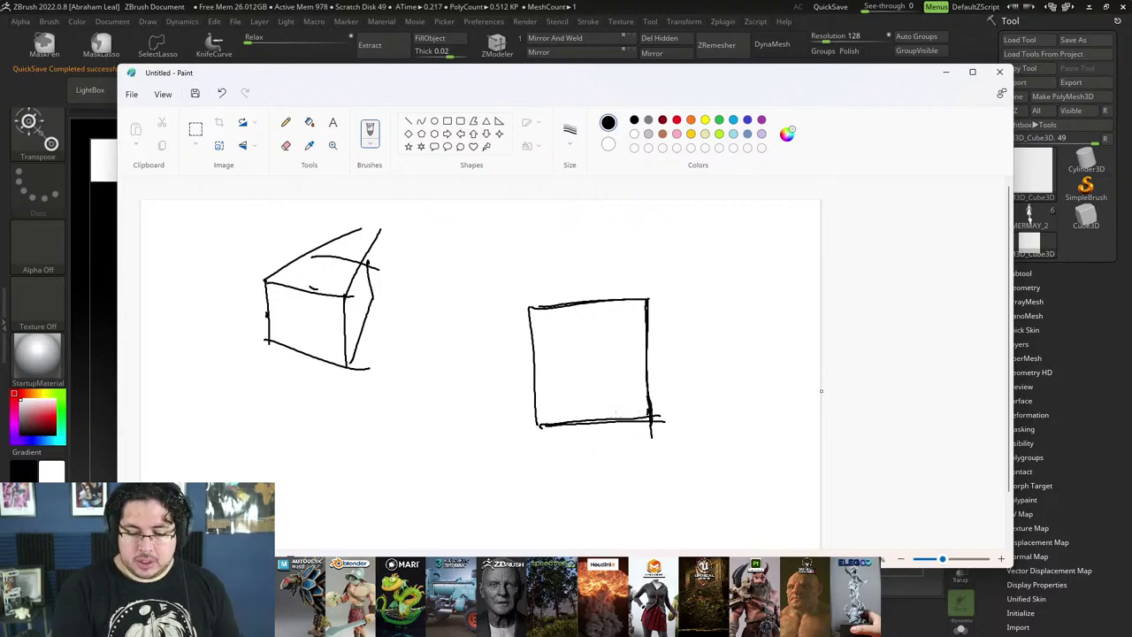
pyautogui.hotkey('ctrl', 'z')
pyautogui.hotkey('ctrl', 'z')
pyautogui.hotkey('ctrl', 'z')
pyautogui.hotkey('ctrl', 'z')
pyautogui.hotkey('ctrl', 'z')
pyautogui.hotkey('ctrl', 'z')
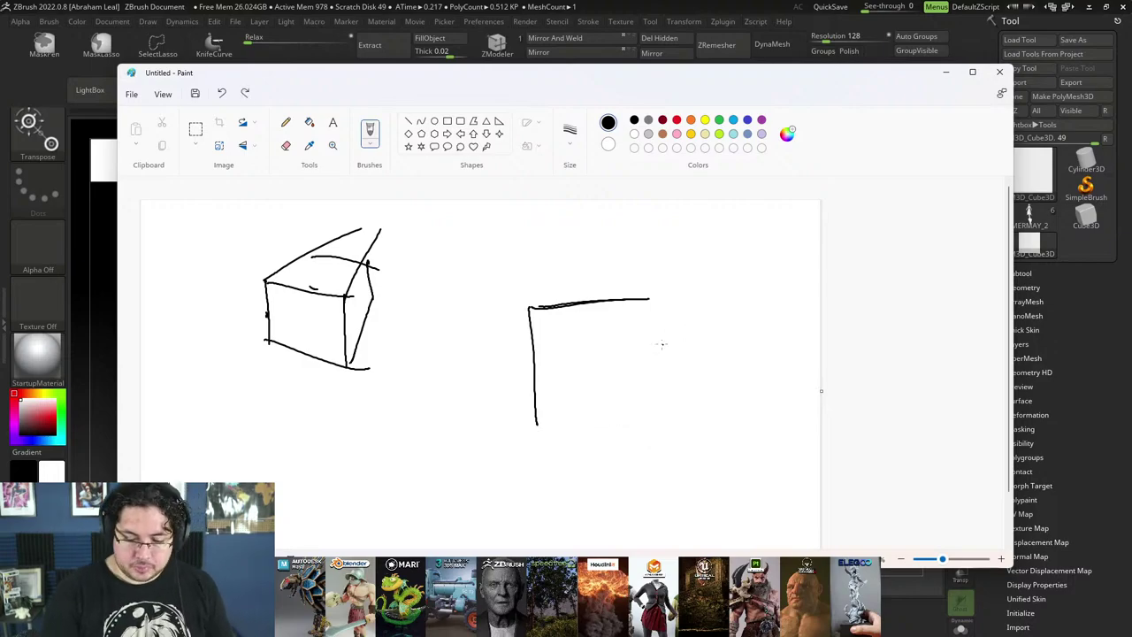
pyautogui.hotkey('ctrl', 'z')
pyautogui.hotkey('ctrl', 'z')
pyautogui.hotkey('ctrl', 'z')
# Step: Launch Photoshop and close Paint without saving the box sketch
pyautogui.press('super')
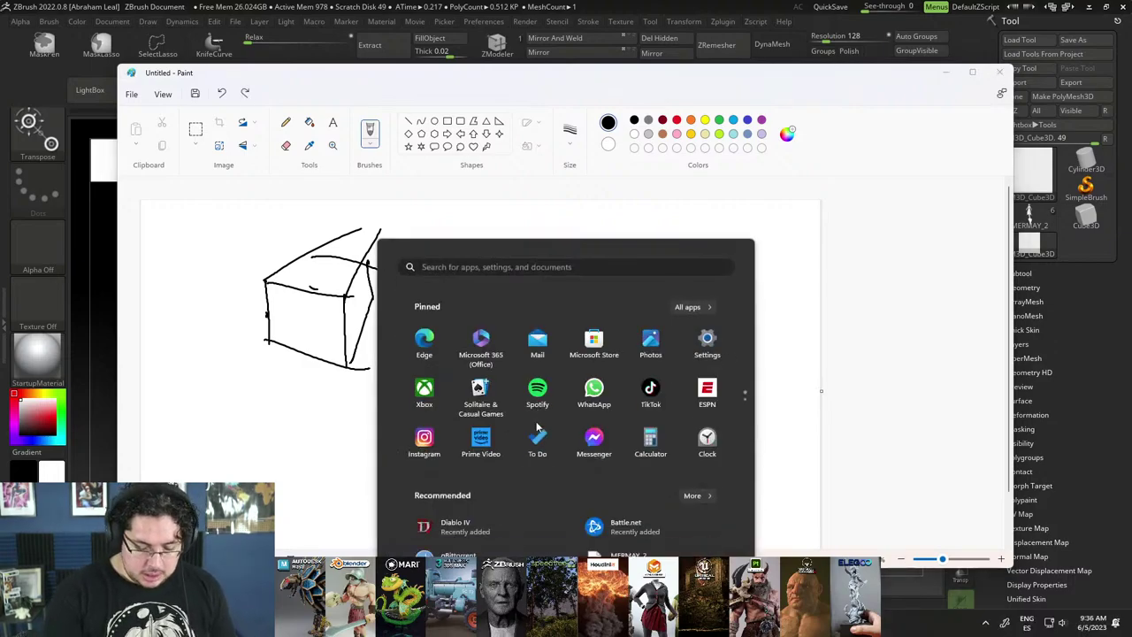
pyautogui.write('ph')
pyautogui.press('Return')
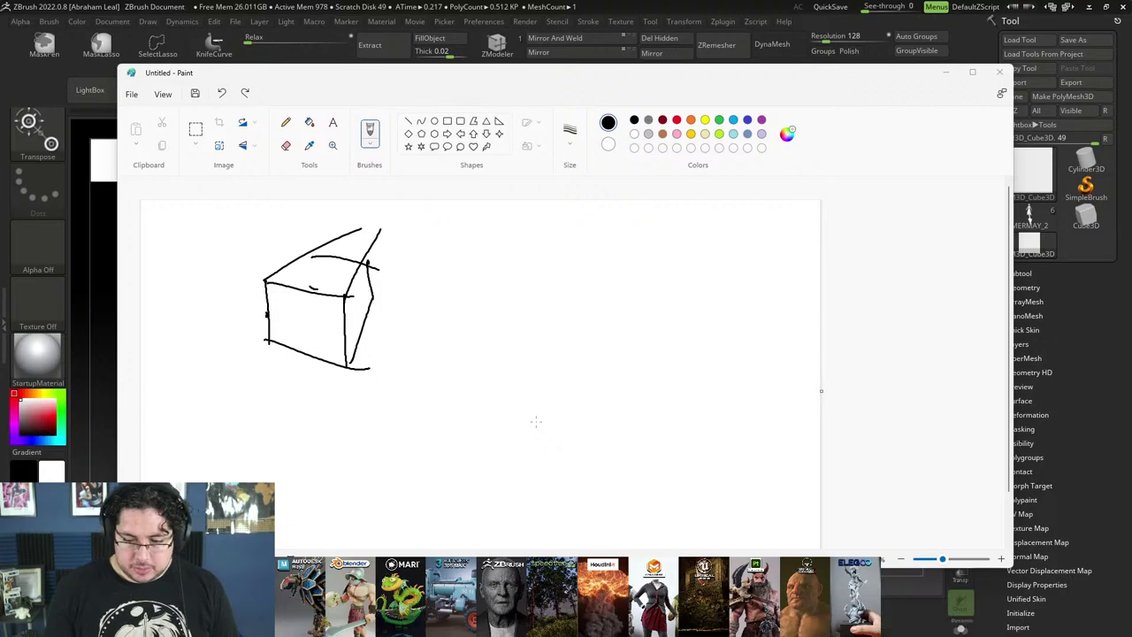
pyautogui.click(998, 72)
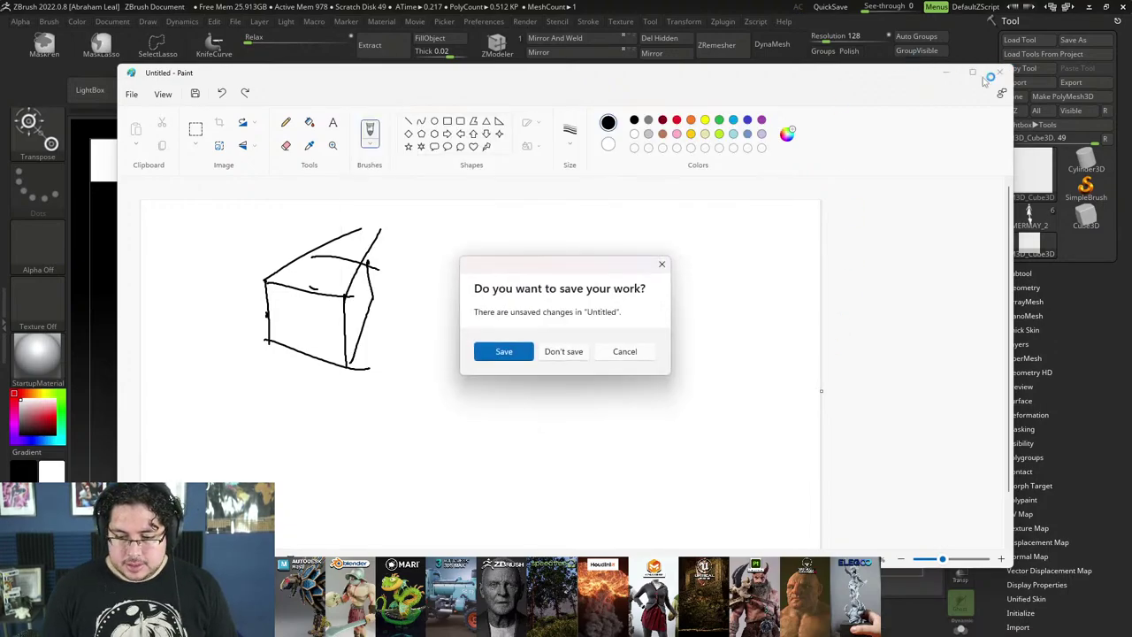
pyautogui.click(575, 351)
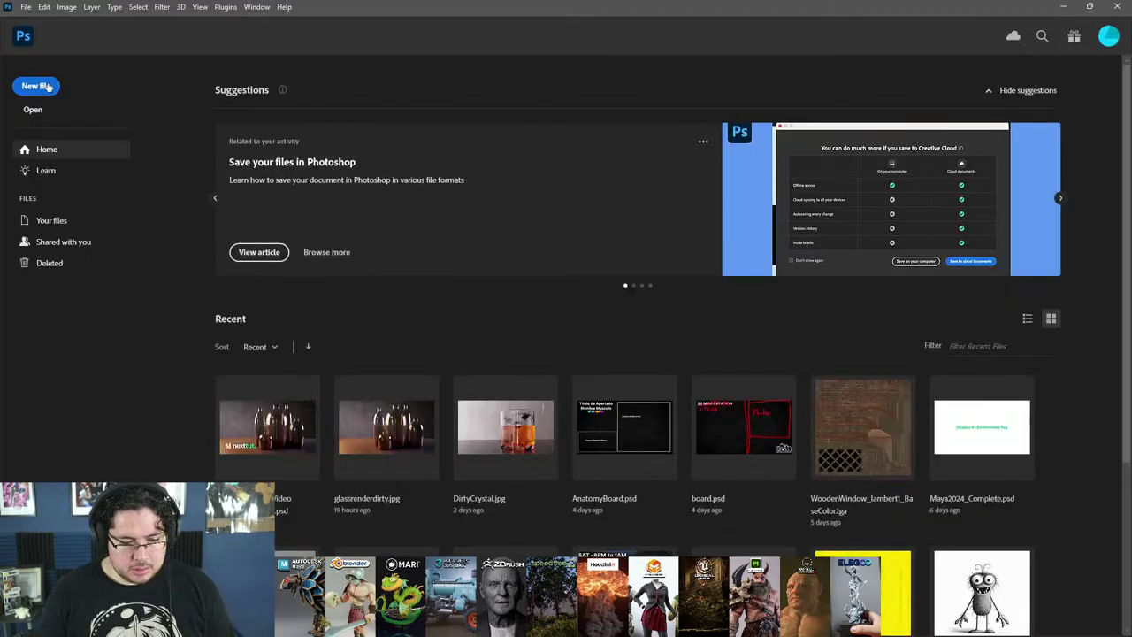
# Step: Open the recent Nexttut Youtube Video Thumbnail Preset.psd document and try zooming in and out on it
pyautogui.click(269, 432)
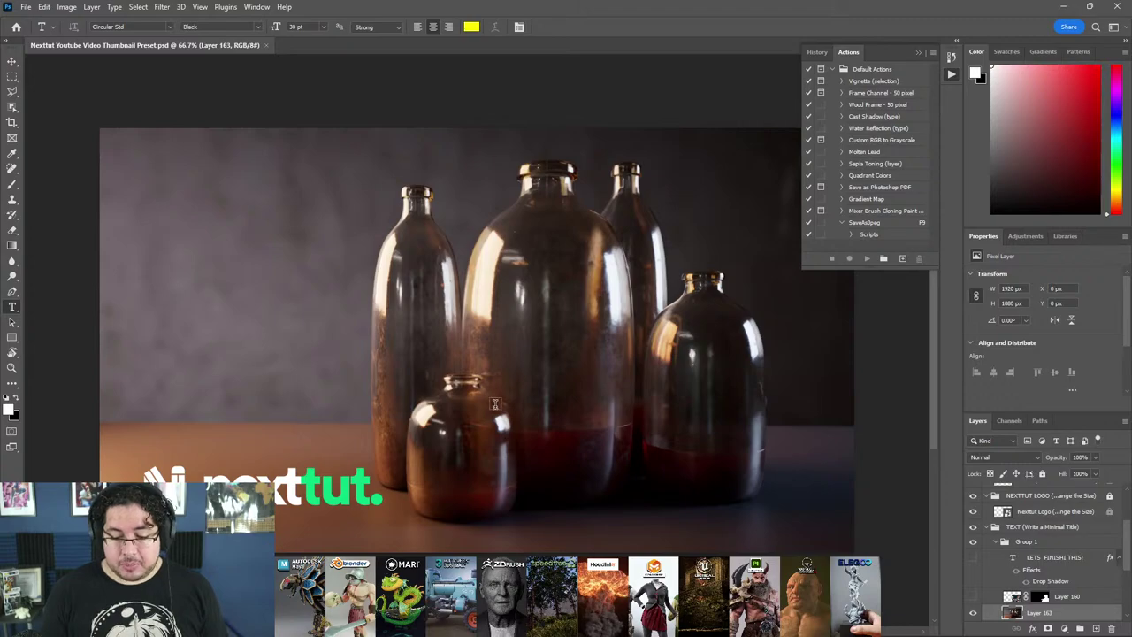
pyautogui.scroll(1, 566, 389)
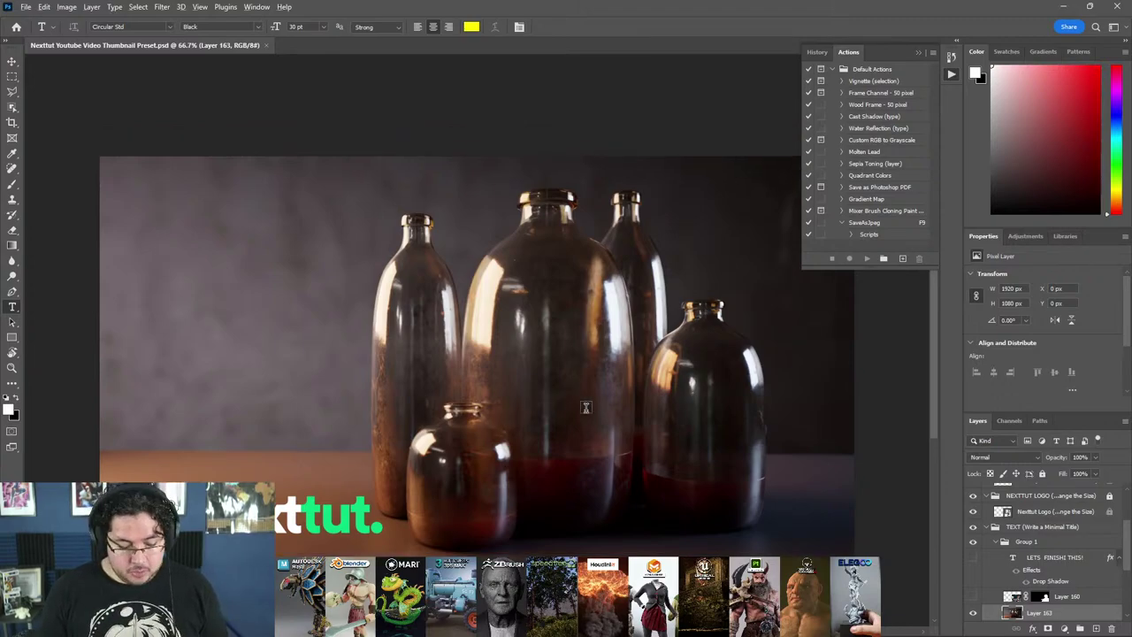
pyautogui.keyDown('alt'); pyautogui.scroll(3, 585, 407); pyautogui.keyUp('alt')
pyautogui.keyDown('alt'); pyautogui.scroll(-4, 586, 407); pyautogui.keyUp('alt')
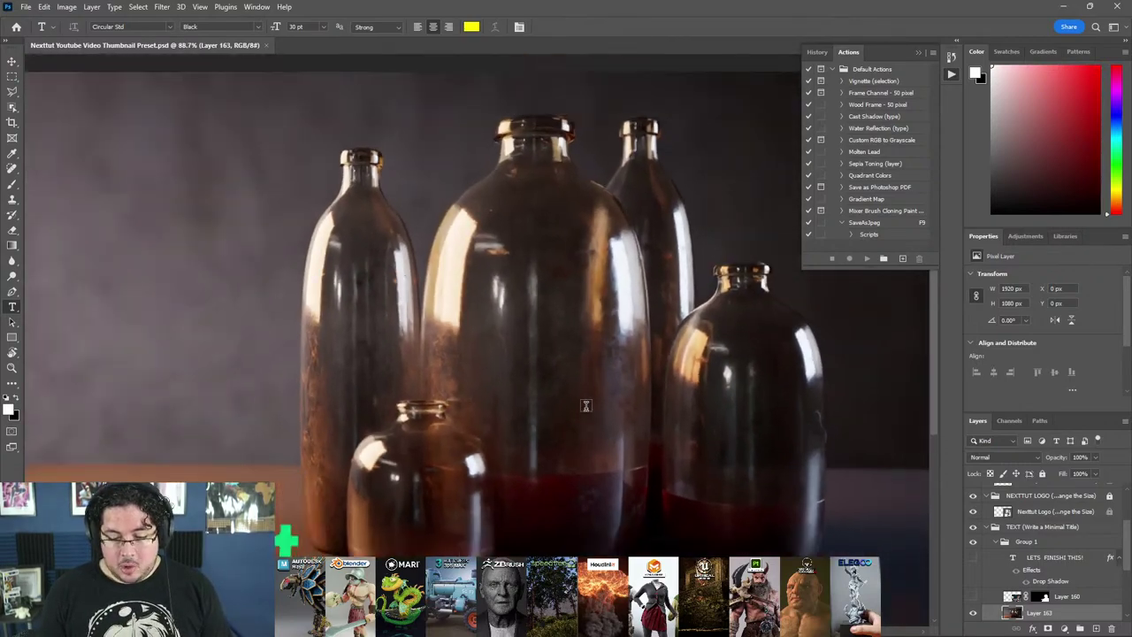
pyautogui.keyDown('alt'); pyautogui.scroll(5, 498, 398); pyautogui.keyUp('alt')
pyautogui.keyDown('alt'); pyautogui.scroll(3, 498, 398); pyautogui.keyUp('alt')
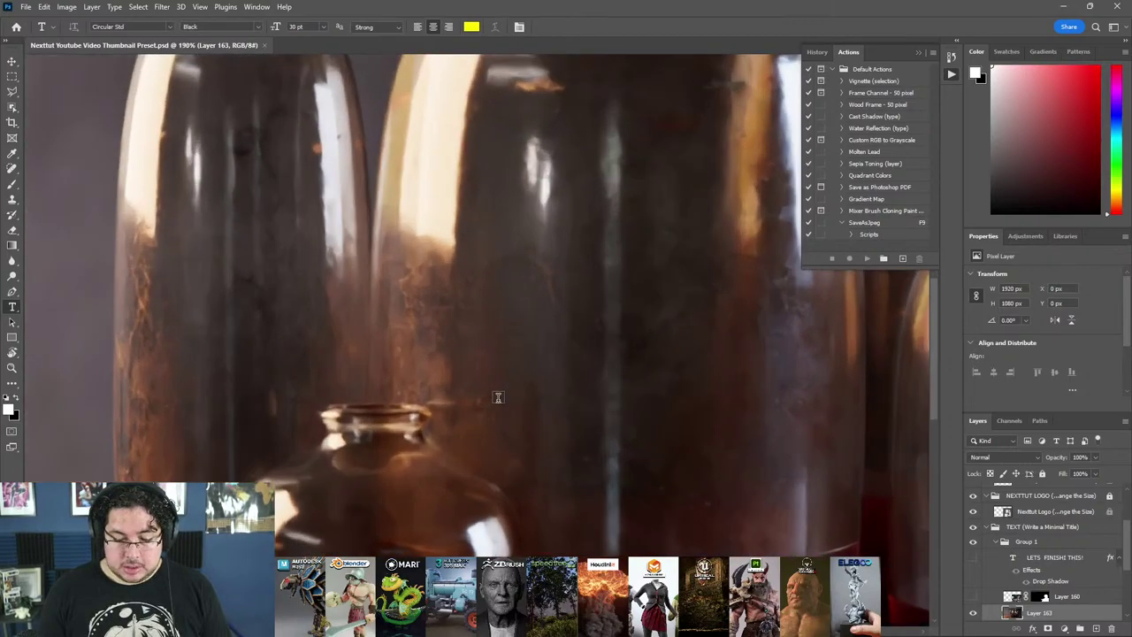
pyautogui.keyDown('alt'); pyautogui.scroll(-5, 497, 387); pyautogui.keyUp('alt')
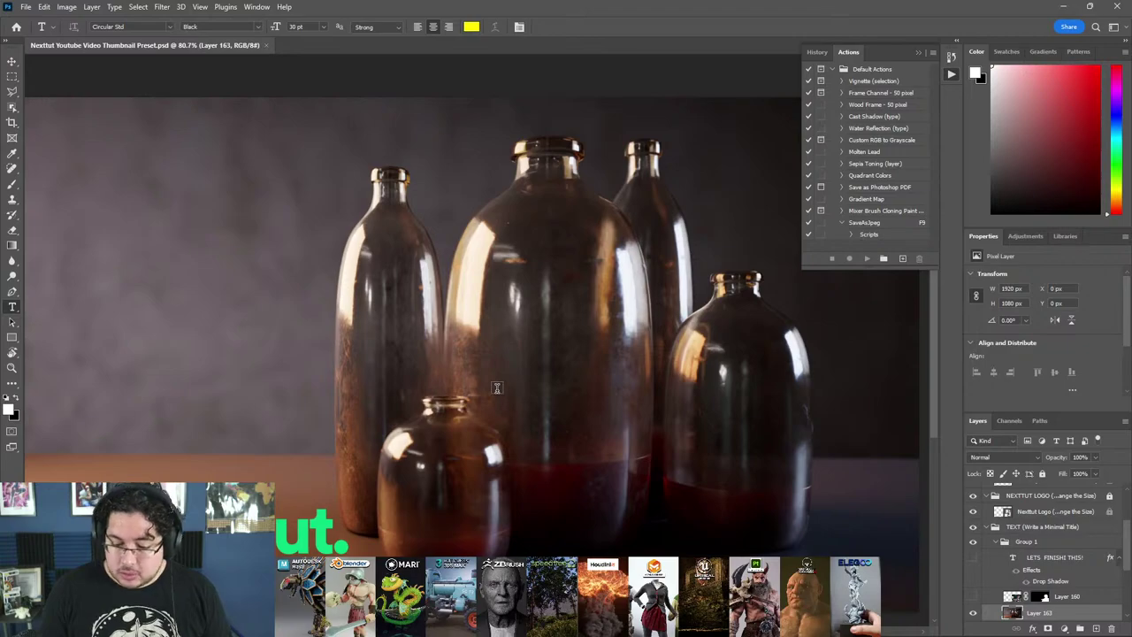
pyautogui.keyDown('alt'); pyautogui.scroll(-2, 497, 388); pyautogui.keyUp('alt')
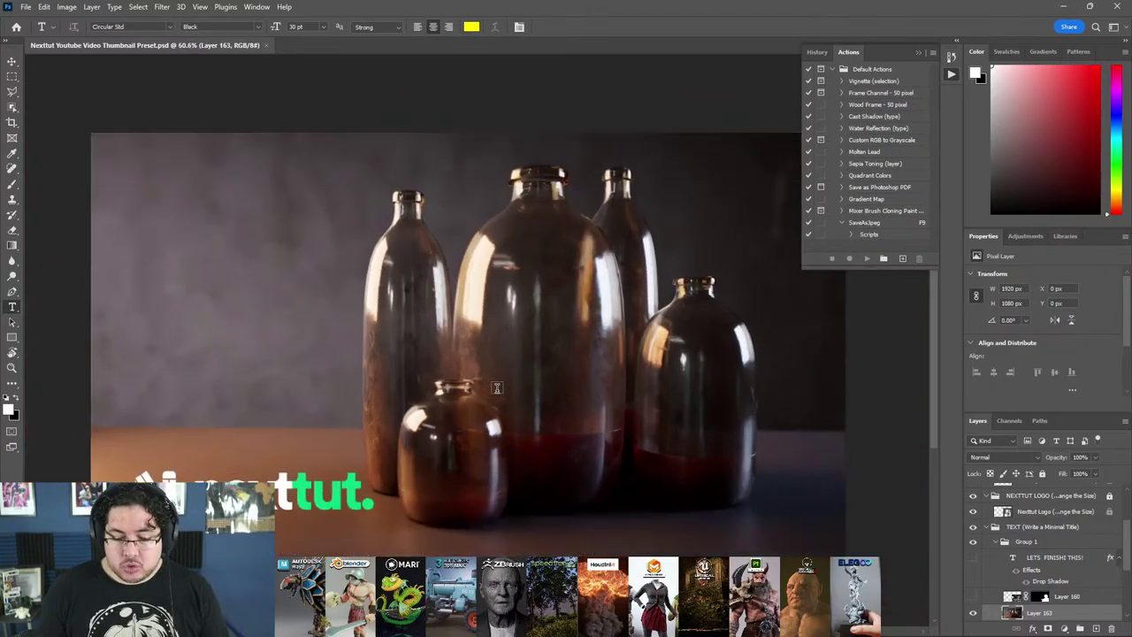
pyautogui.keyDown('alt'); pyautogui.scroll(1, 497, 387); pyautogui.keyUp('alt')
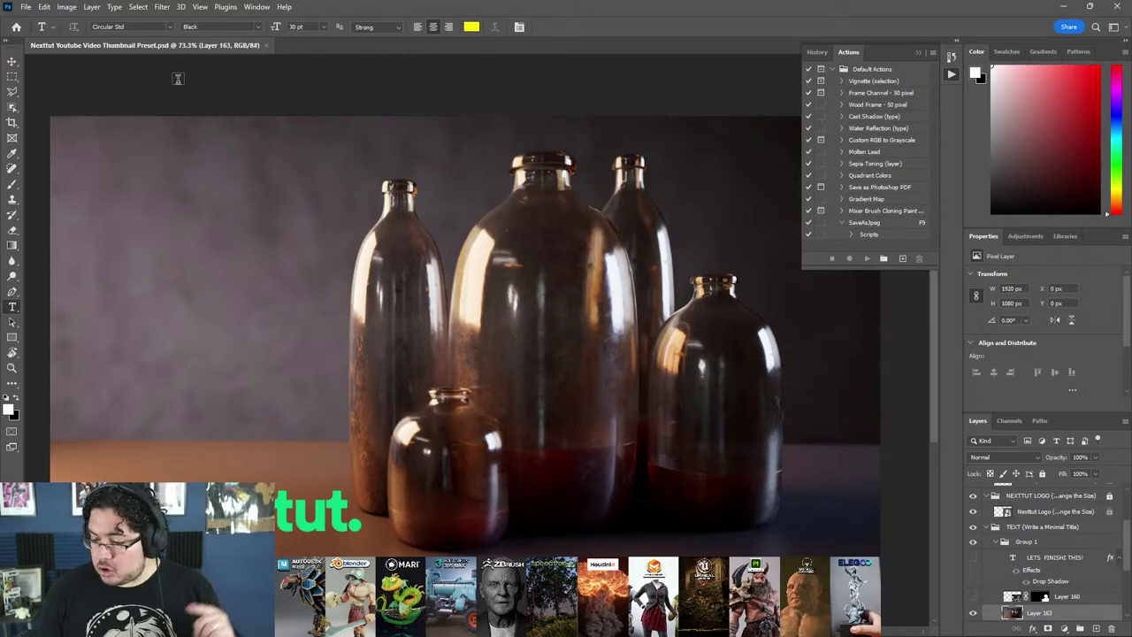
# Step: Create a new 2048 x 2048 px document at 72 ppi and ready the Brush tool with black as the foreground color
pyautogui.click(21, 8)
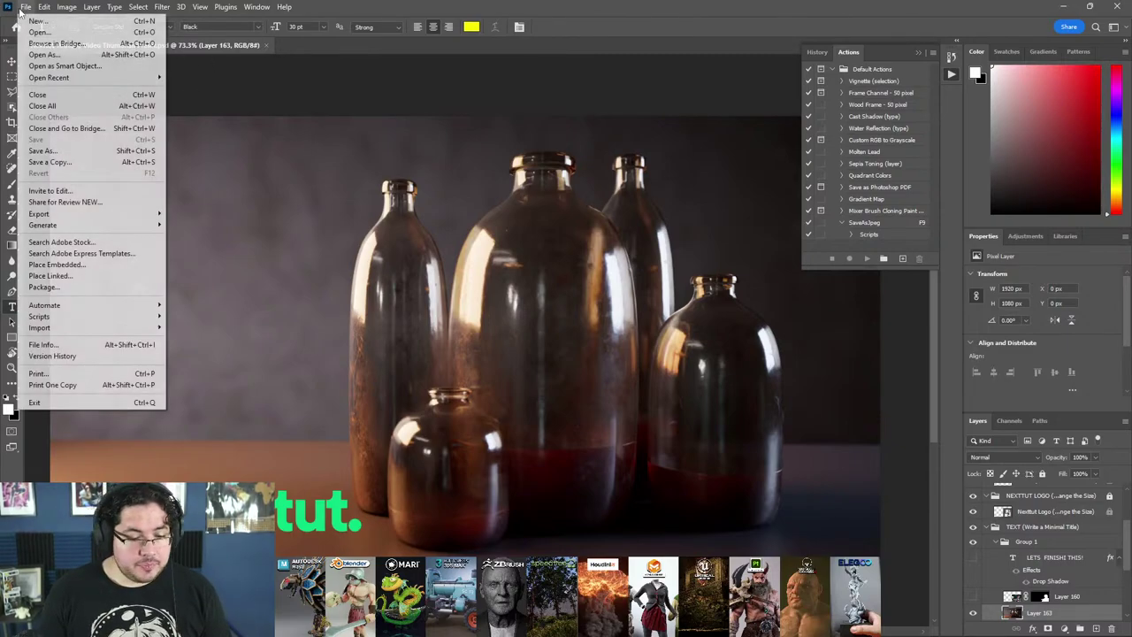
pyautogui.click(38, 21)
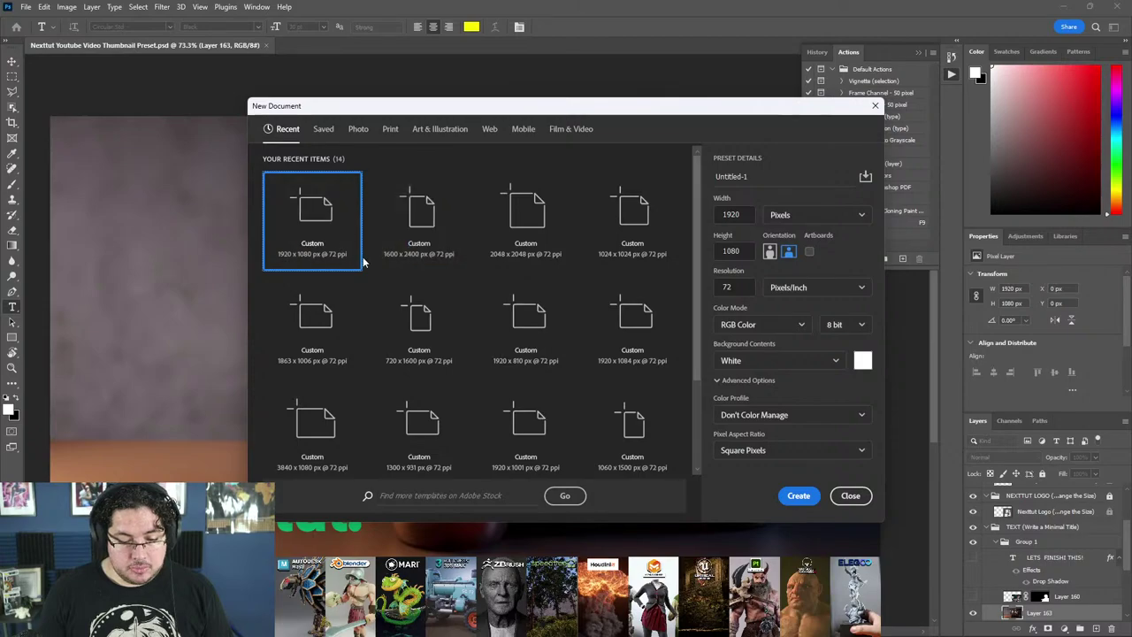
pyautogui.doubleClick(511, 232)
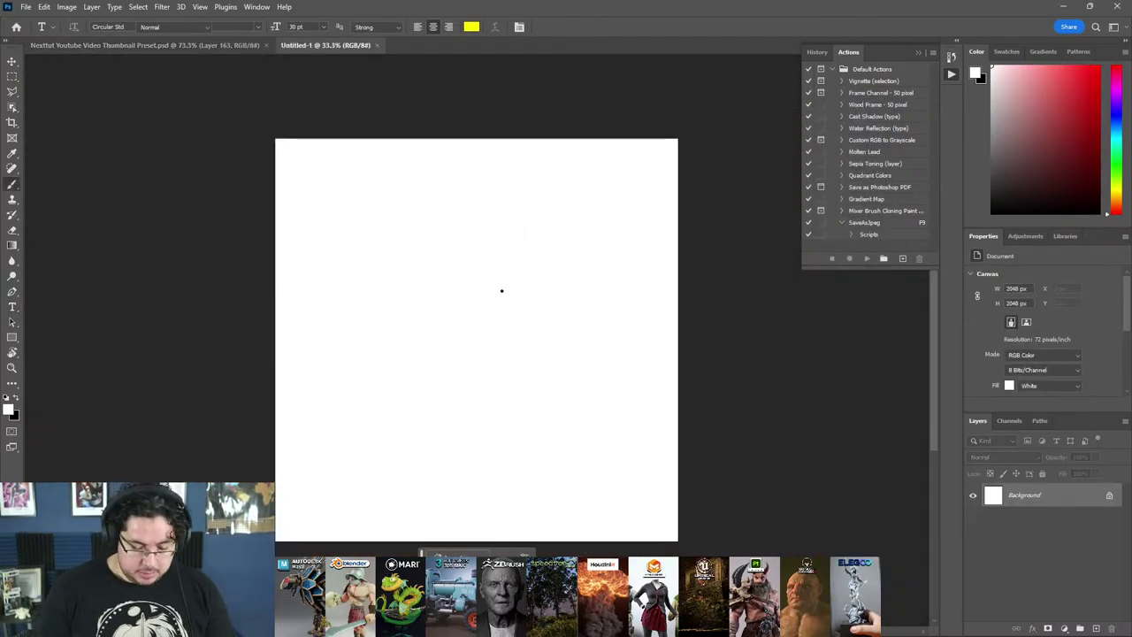
pyautogui.press('b')
pyautogui.moveTo(432, 422); pyautogui.dragTo(554, 339)
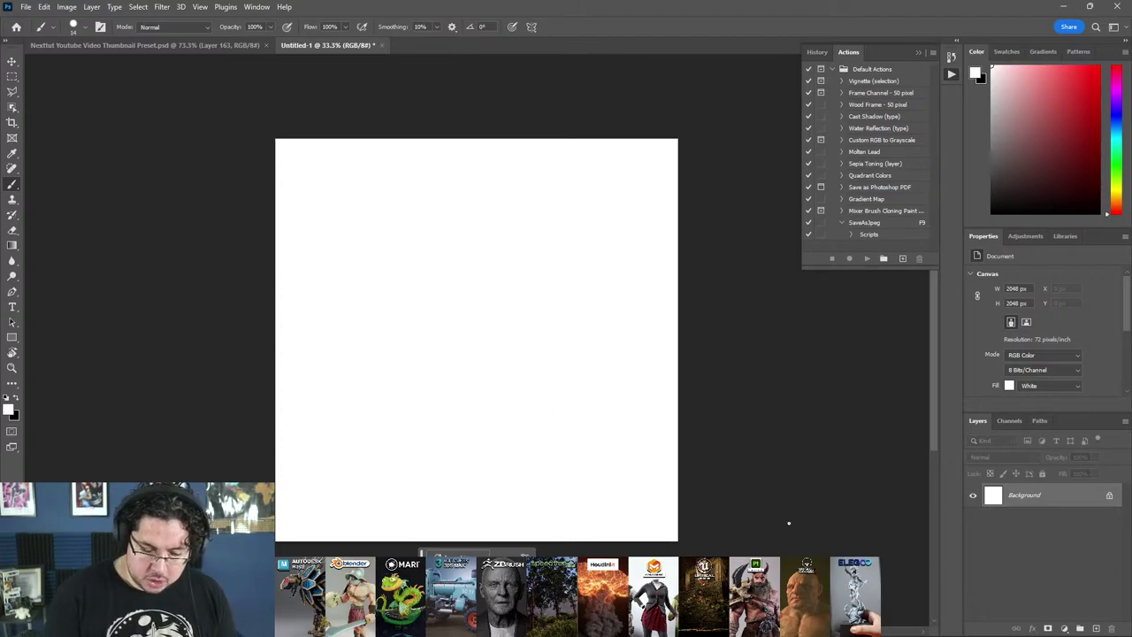
pyautogui.press('x')
pyautogui.moveTo(405, 475); pyautogui.dragTo(498, 372)
pyautogui.moveTo(480, 463); pyautogui.dragTo(551, 384)
pyautogui.hotkey('ctrl', 'z')
pyautogui.hotkey('ctrl', 'z')
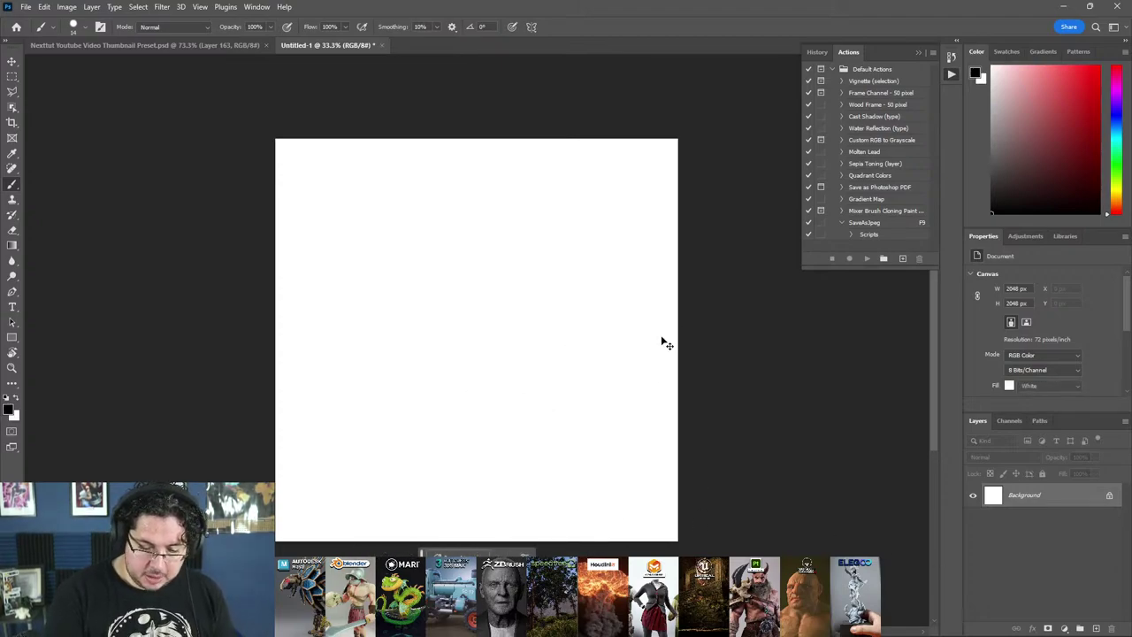
pyautogui.moveTo(405, 330)
pyautogui.mouseDown()
pyautogui.moveTo(426, 437)
pyautogui.moveTo(510, 320)
pyautogui.mouseUp()
pyautogui.hotkey('ctrl', 'z')
# Step: Sketch a slightly tilted black square for the palm near the canvas center, with a small wedge on its right edge for the thumb base
pyautogui.moveTo(423, 428)
pyautogui.mouseDown()
pyautogui.moveTo(520, 408)
pyautogui.moveTo(503, 426)
pyautogui.mouseUp()
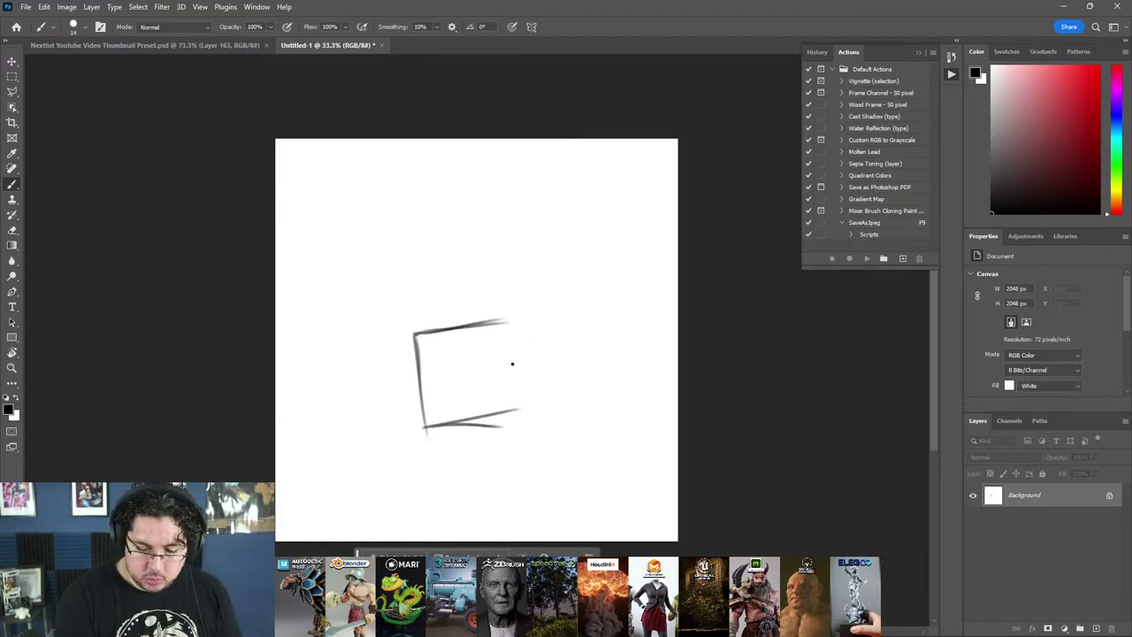
pyautogui.moveTo(504, 320); pyautogui.dragTo(514, 425)
pyautogui.moveTo(436, 426); pyautogui.dragTo(518, 420)
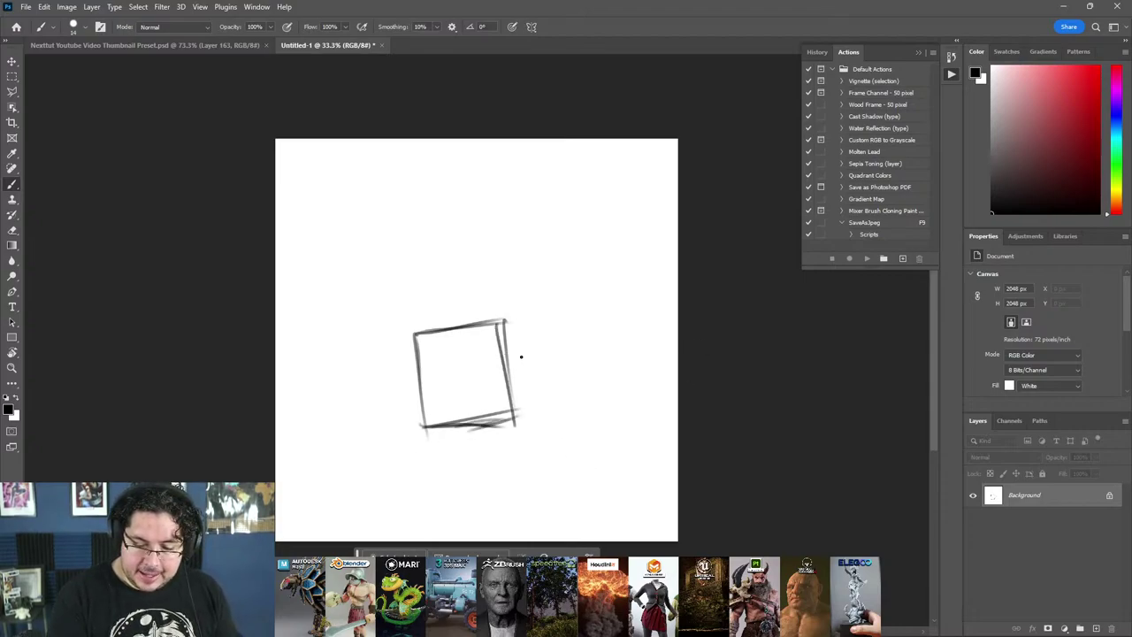
pyautogui.moveTo(507, 344)
pyautogui.mouseDown()
pyautogui.moveTo(534, 356)
pyautogui.moveTo(511, 414)
pyautogui.mouseUp()
pyautogui.moveTo(506, 343); pyautogui.dragTo(515, 421)
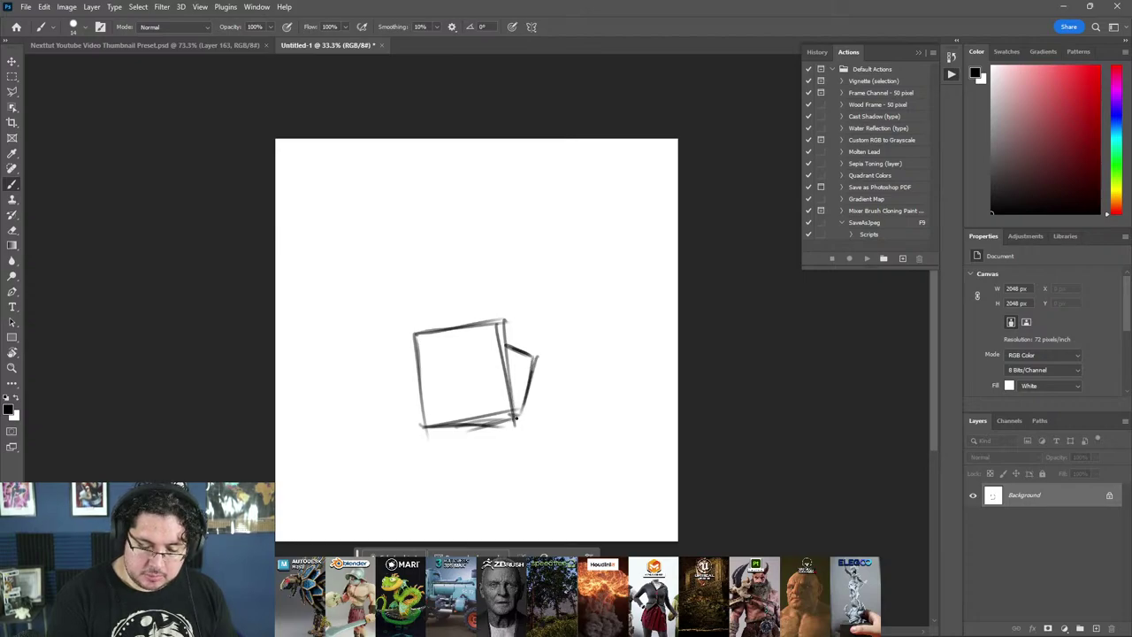
pyautogui.moveTo(534, 358); pyautogui.dragTo(524, 412)
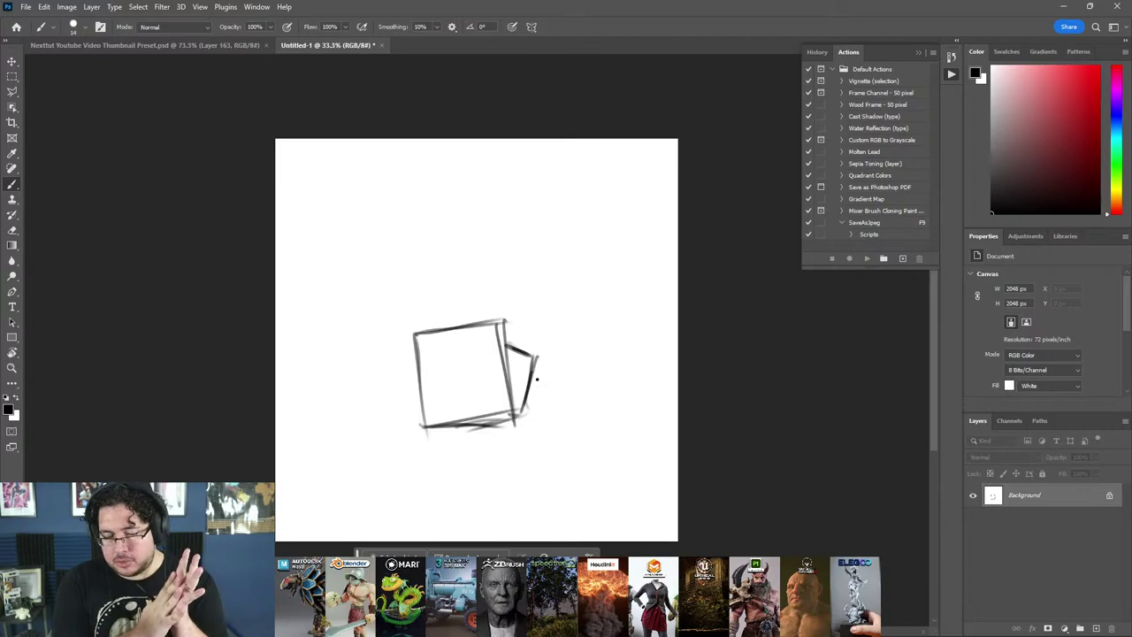
# Step: Write "meta" in the canvas's upper-left corner and darken the edges of the thumb-base wedge
pyautogui.moveTo(290, 159)
pyautogui.mouseDown()
pyautogui.moveTo(291, 177)
pyautogui.moveTo(325, 174)
pyautogui.mouseUp()
pyautogui.moveTo(316, 163); pyautogui.dragTo(350, 175)
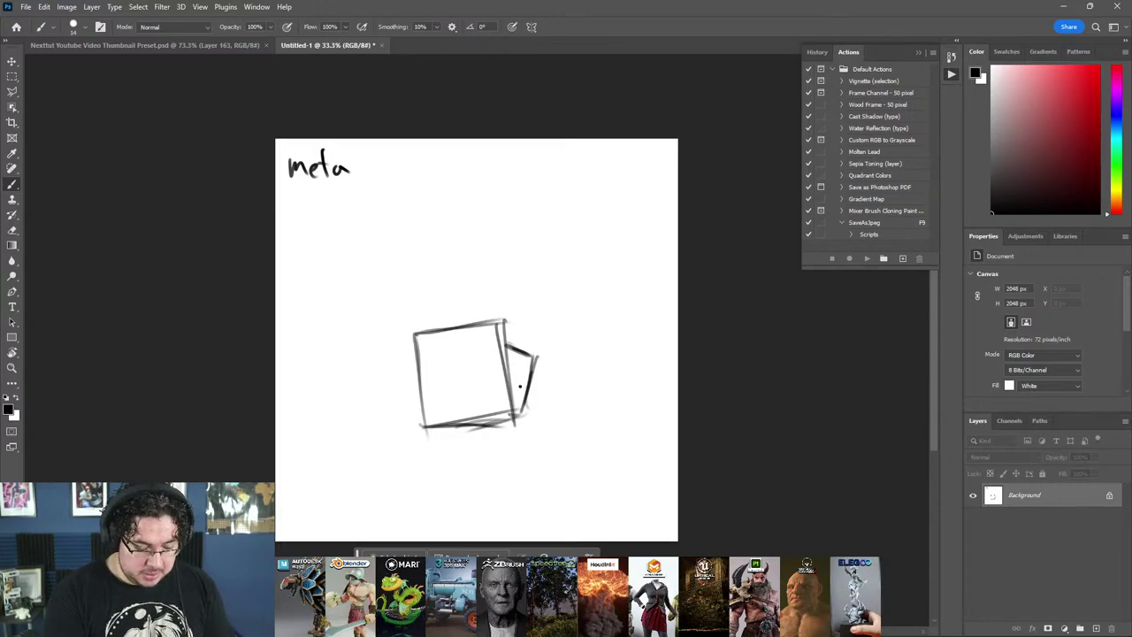
pyautogui.moveTo(506, 350)
pyautogui.mouseDown()
pyautogui.moveTo(536, 370)
pyautogui.moveTo(519, 409)
pyautogui.moveTo(533, 368)
pyautogui.mouseUp()
# Step: In red, outline the thumb above the wedge and a tapered finger block above the palm, divided by three lines into four fingers
pyautogui.moveTo(1026, 187); pyautogui.dragTo(1099, 67)
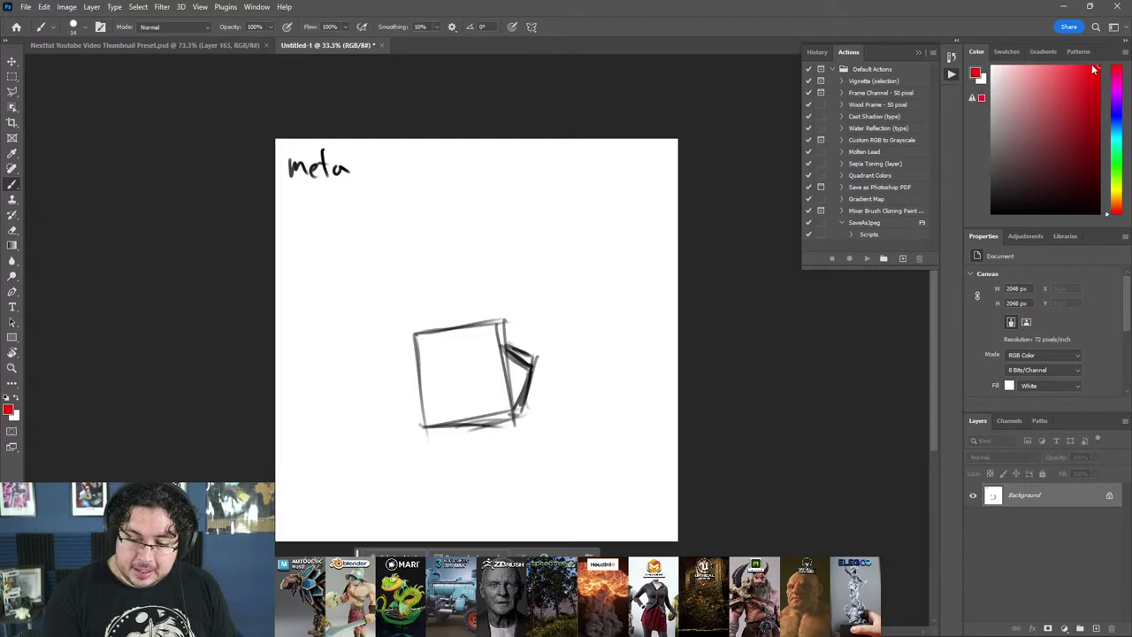
pyautogui.moveTo(506, 345)
pyautogui.mouseDown()
pyautogui.moveTo(549, 294)
pyautogui.moveTo(533, 361)
pyautogui.mouseUp()
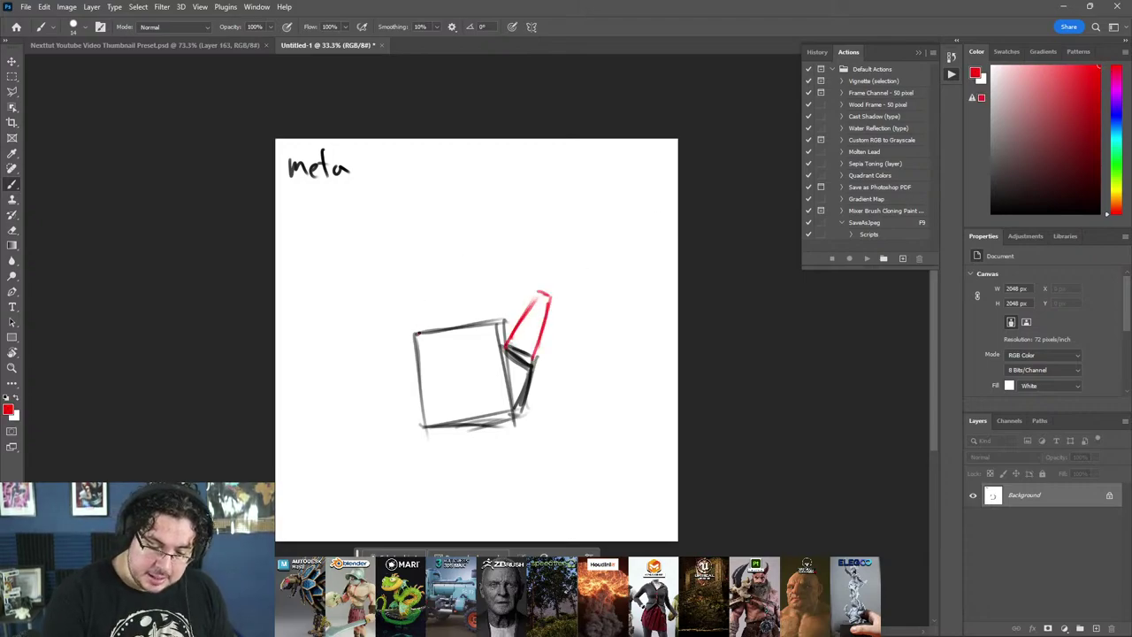
pyautogui.moveTo(419, 335)
pyautogui.mouseDown()
pyautogui.moveTo(431, 237)
pyautogui.moveTo(463, 235)
pyautogui.moveTo(489, 281)
pyautogui.mouseUp()
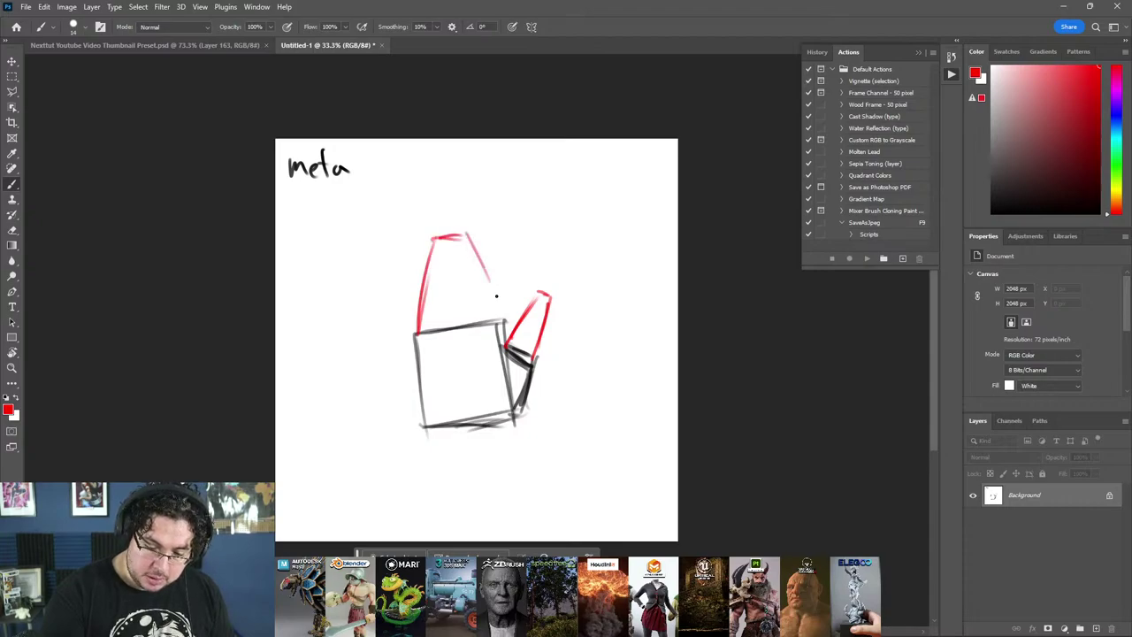
pyautogui.moveTo(467, 234); pyautogui.dragTo(503, 322)
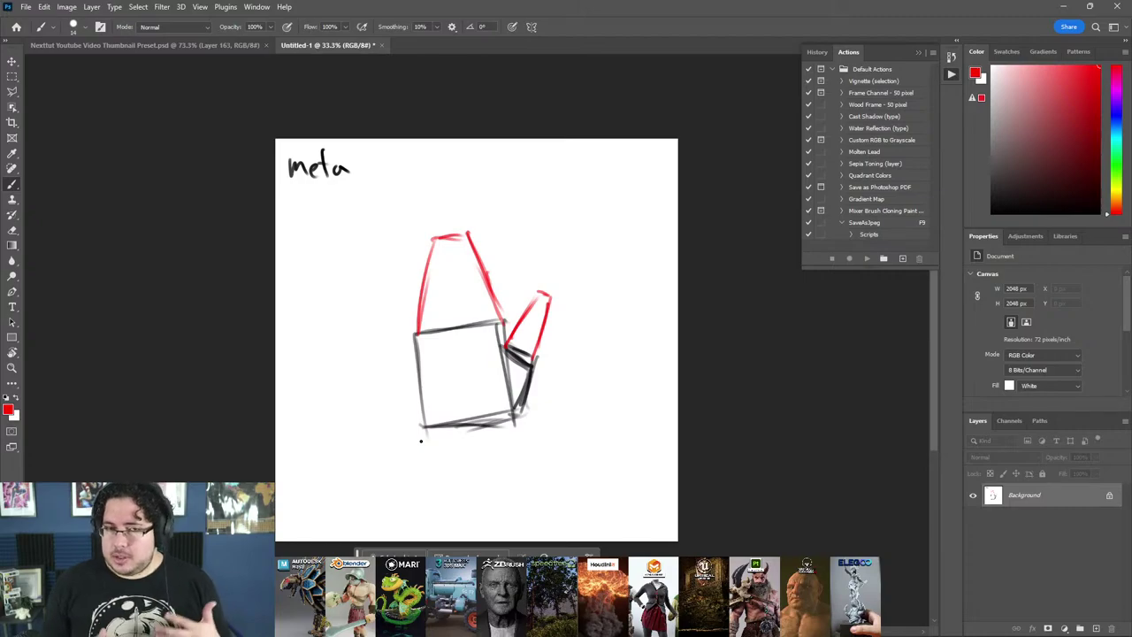
pyautogui.moveTo(459, 239); pyautogui.dragTo(480, 326)
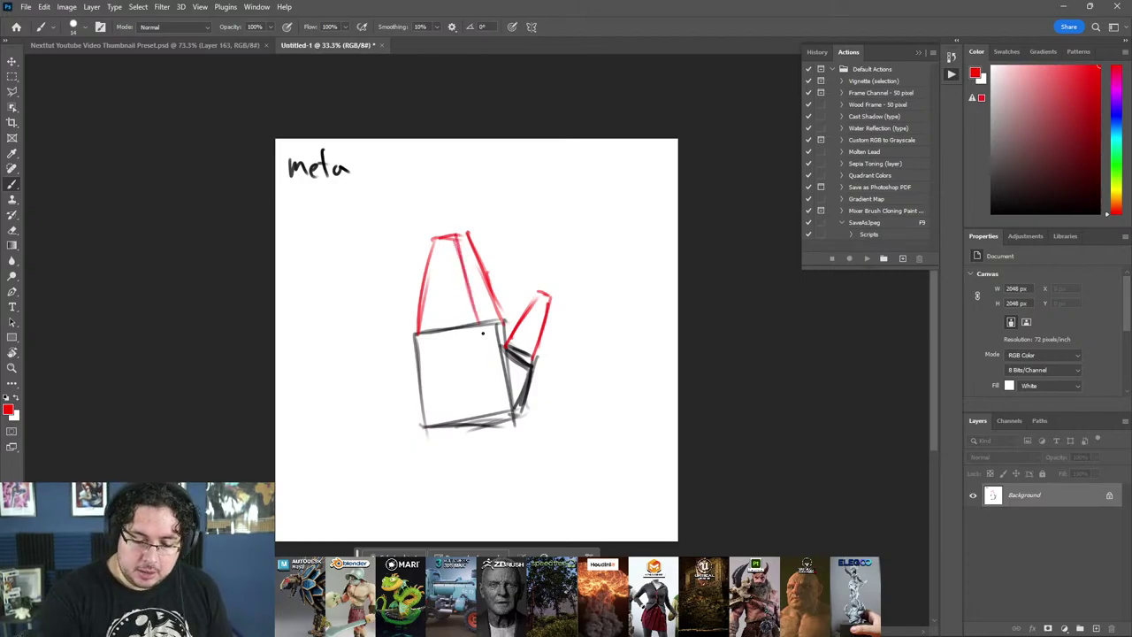
pyautogui.moveTo(446, 240)
pyautogui.mouseDown()
pyautogui.moveTo(459, 334)
pyautogui.moveTo(433, 329)
pyautogui.moveTo(443, 338)
pyautogui.mouseUp()
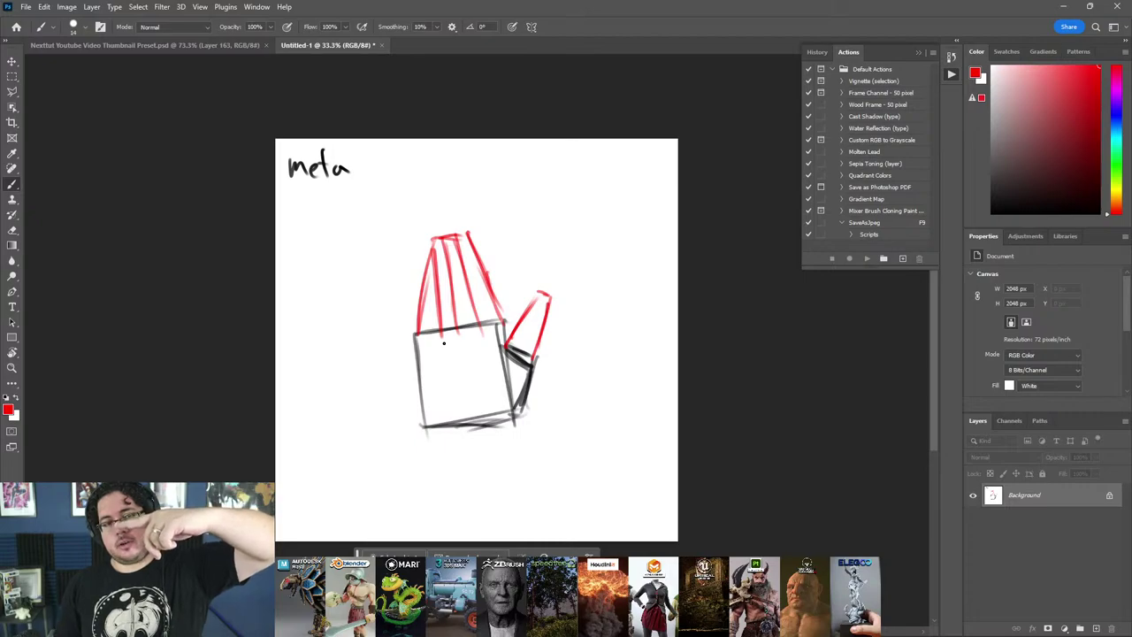
# Step: Sketch a finger's side profile in red near the canvas's upper-right corner, with three rounded pads and two knuckle bumps, and return to ZBrush
pyautogui.moveTo(505, 183)
pyautogui.mouseDown()
pyautogui.moveTo(663, 175)
pyautogui.moveTo(650, 174)
pyautogui.mouseUp()
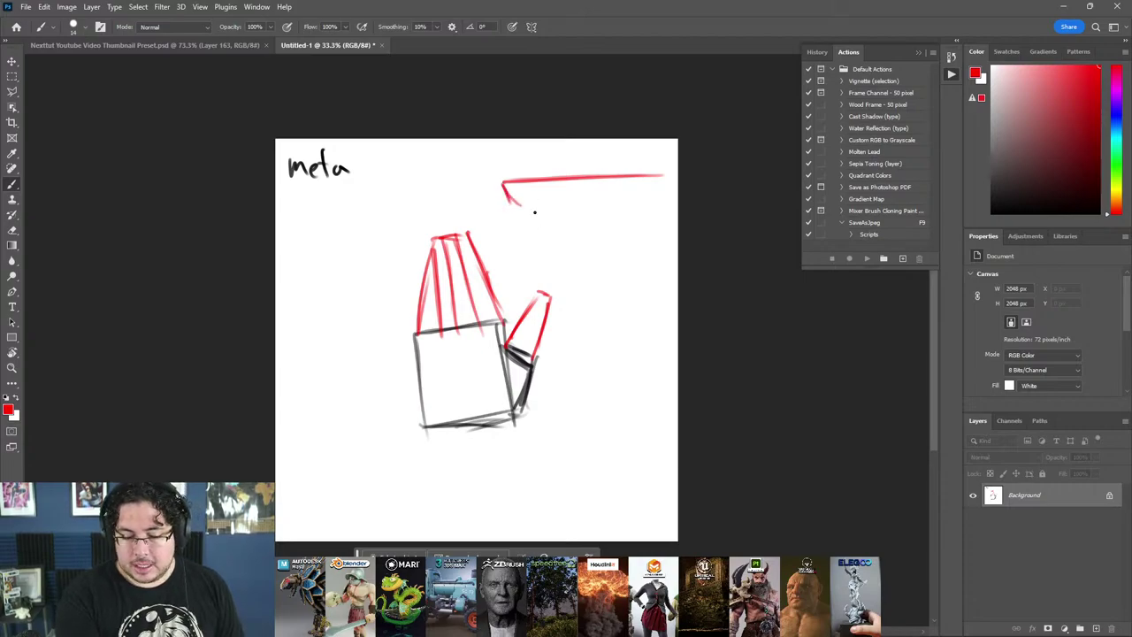
pyautogui.moveTo(558, 204); pyautogui.dragTo(612, 203)
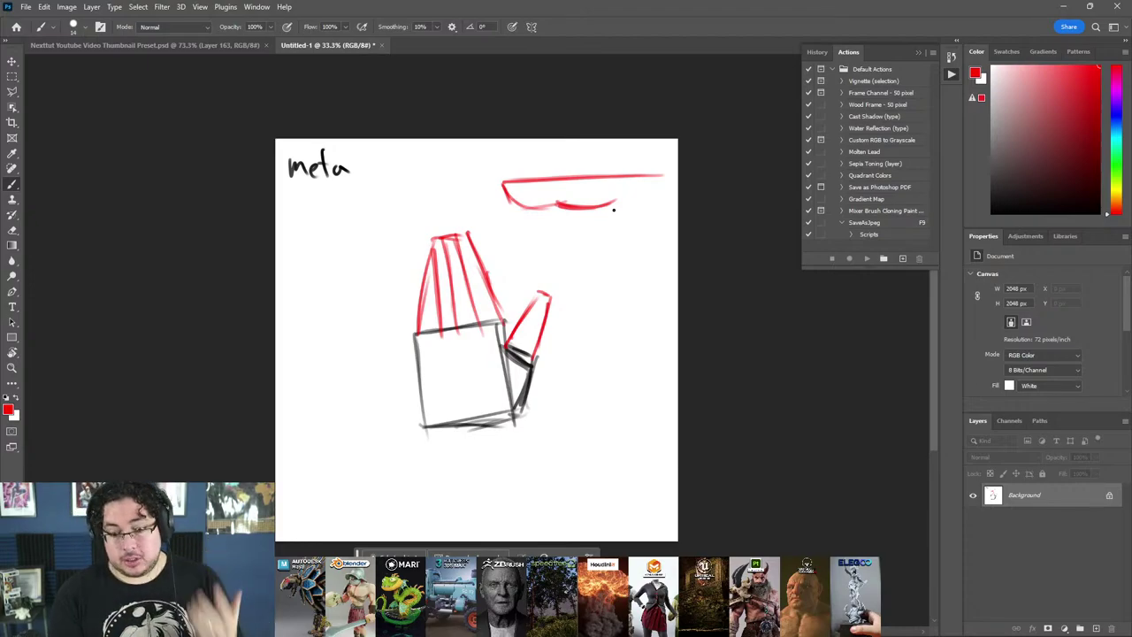
pyautogui.moveTo(614, 200); pyautogui.dragTo(662, 199)
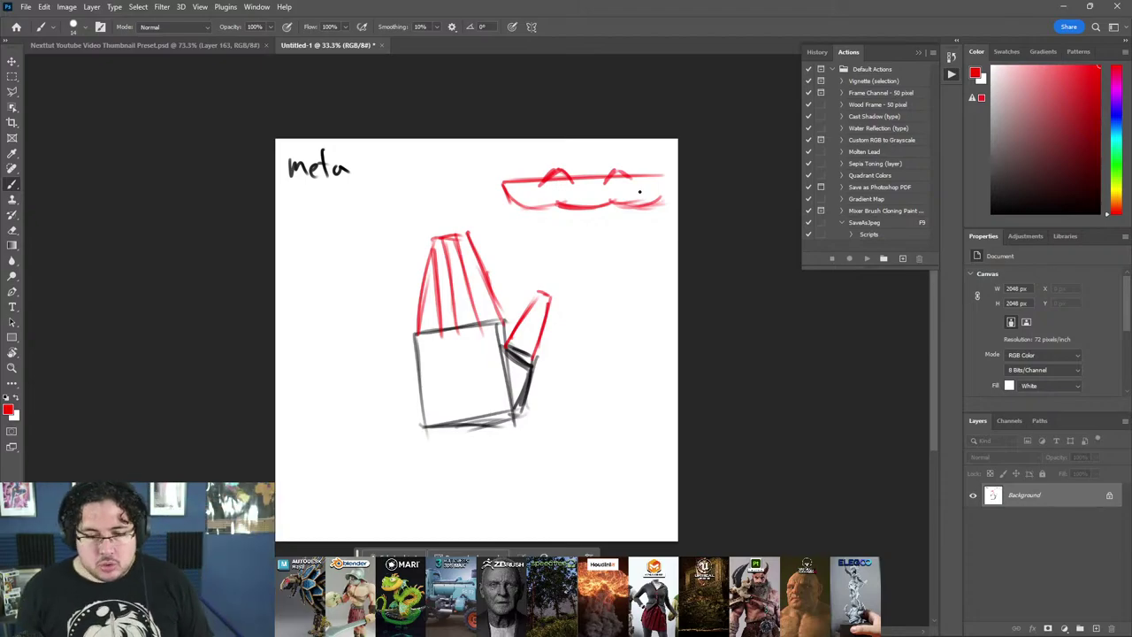
pyautogui.hotkey('alt', 'Tab')
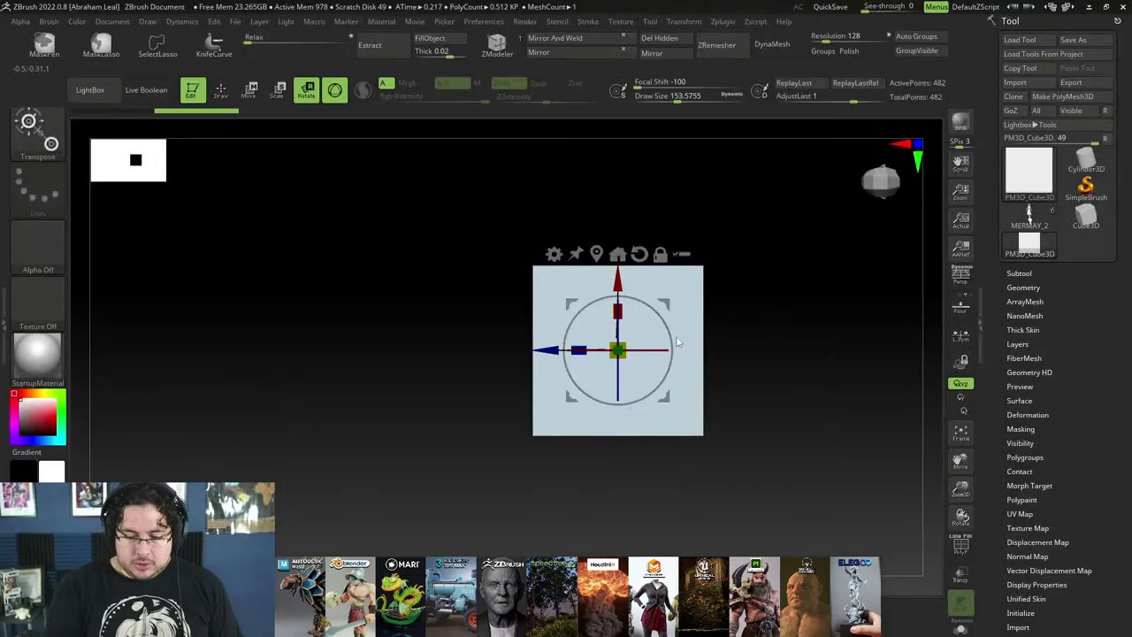
# Step: Scale the cube thinner through its depth and slightly narrower across to form a flat palm block
pyautogui.moveTo(619, 313); pyautogui.dragTo(626, 365)
pyautogui.moveTo(728, 305); pyautogui.dragTo(759, 407)
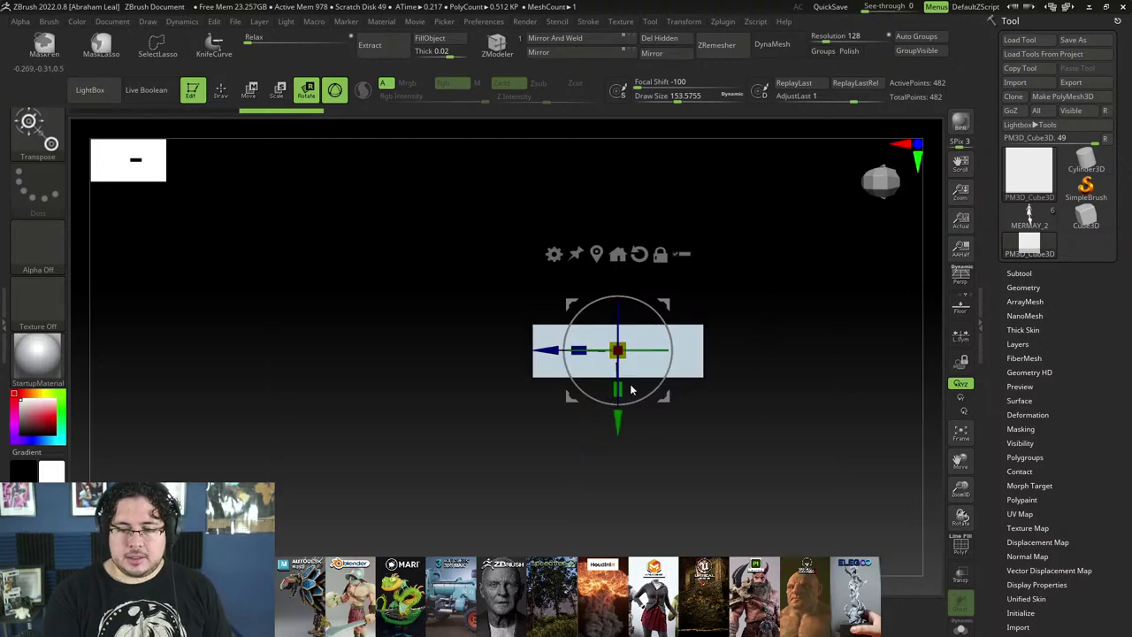
pyautogui.moveTo(621, 389)
pyautogui.mouseDown()
pyautogui.moveTo(621, 500)
pyautogui.moveTo(623, 482)
pyautogui.mouseUp()
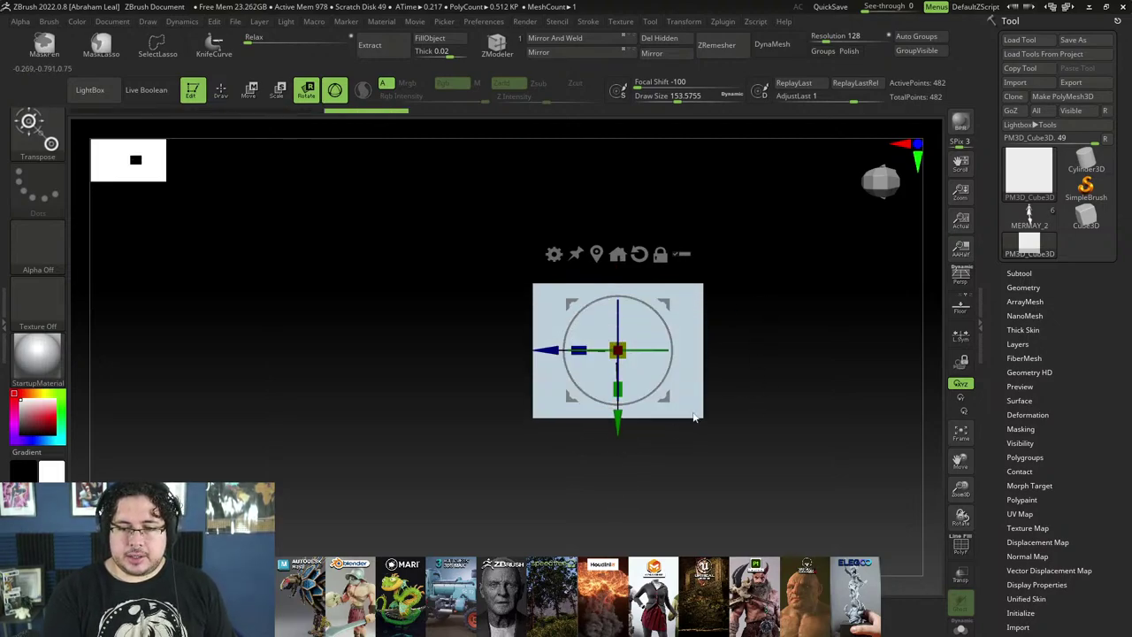
# Step: Duplicate the palm block, scale the copy down, tilt it diagonally and place it at the palm's lower side edge as the thumb-base wedge
pyautogui.press('q')
pyautogui.press('w')
pyautogui.keyDown('ctrl'); pyautogui.moveTo(627, 424); pyautogui.dragTo(619, 334); pyautogui.keyUp('ctrl')
pyautogui.moveTo(669, 241); pyautogui.dragTo(669, 270)
pyautogui.moveTo(589, 329)
pyautogui.mouseDown()
pyautogui.moveTo(630, 258)
pyautogui.moveTo(588, 311)
pyautogui.mouseUp()
pyautogui.moveTo(561, 215); pyautogui.dragTo(599, 244)
pyautogui.moveTo(618, 350); pyautogui.dragTo(609, 347)
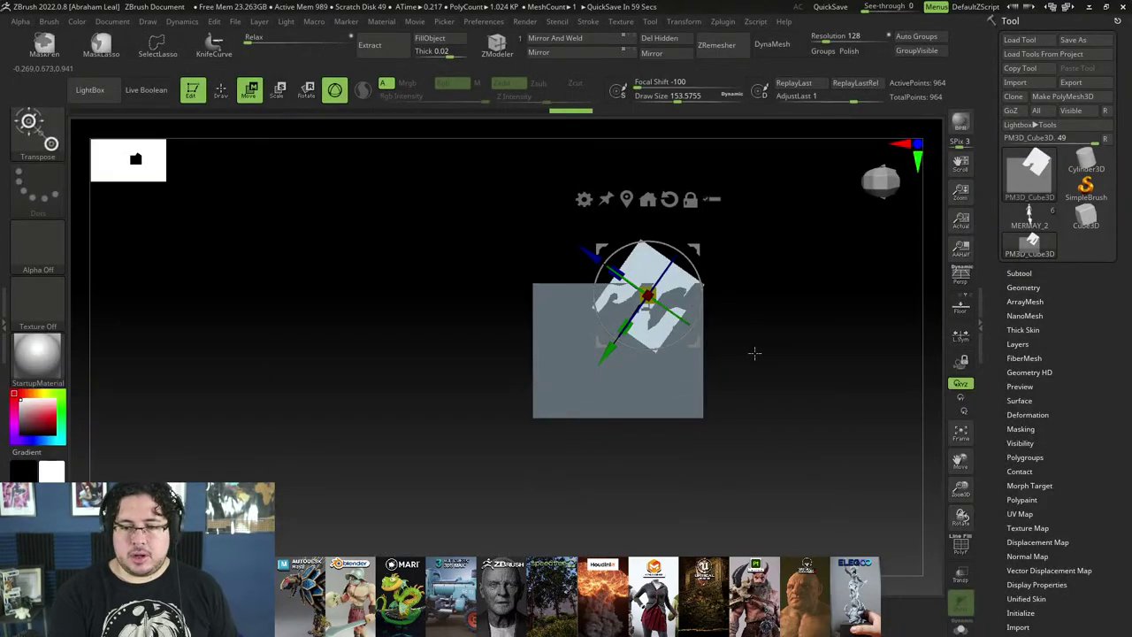
pyautogui.moveTo(755, 353)
pyautogui.mouseDown()
pyautogui.moveTo(760, 271)
pyautogui.moveTo(778, 345)
pyautogui.moveTo(767, 371)
pyautogui.moveTo(841, 346)
pyautogui.moveTo(799, 405)
pyautogui.moveTo(823, 405)
pyautogui.mouseUp()
pyautogui.press('q')
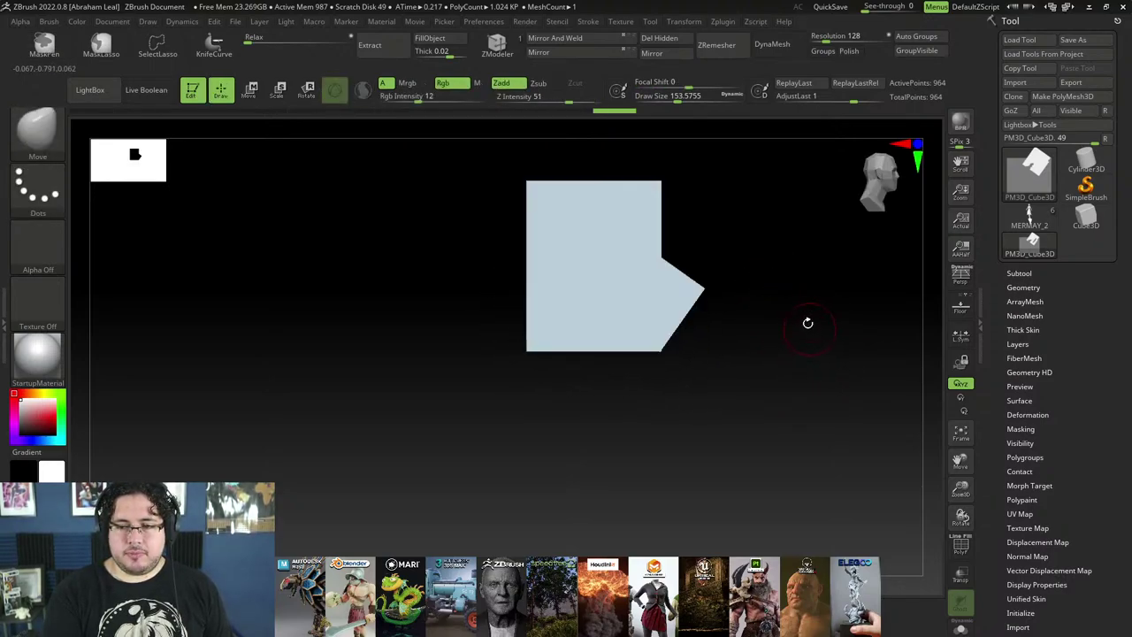
# Step: Fuse the palm block and thumb-base wedge into one mesh with DynaMesh at resolution 128
pyautogui.moveTo(808, 323); pyautogui.dragTo(820, 419)
pyautogui.click(796, 47)
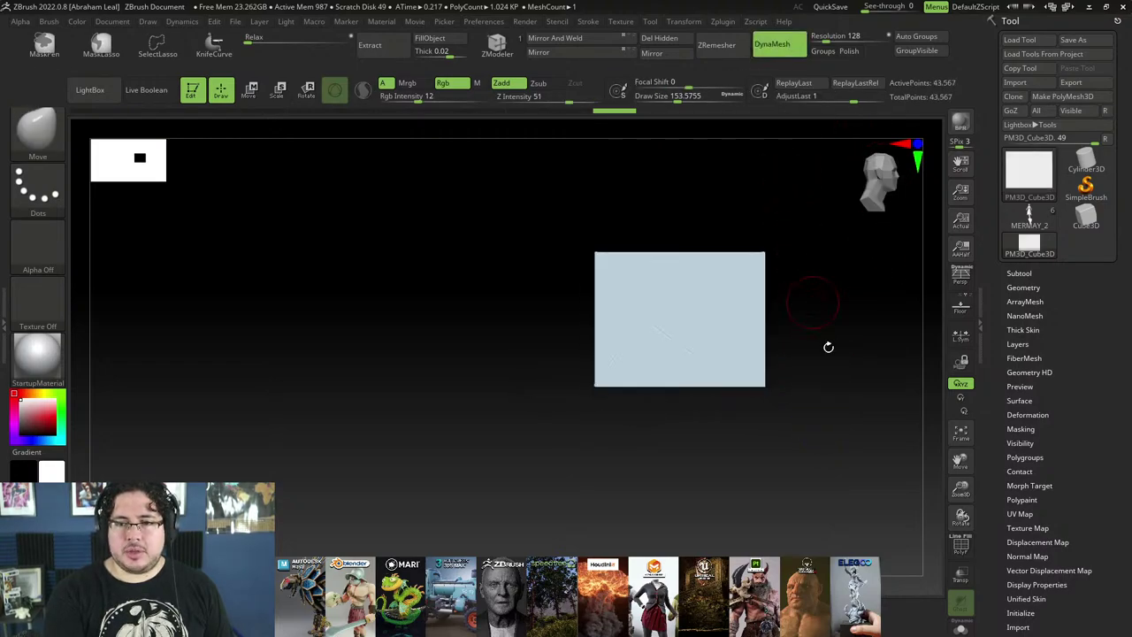
pyautogui.hotkey('ctrl', 'z')
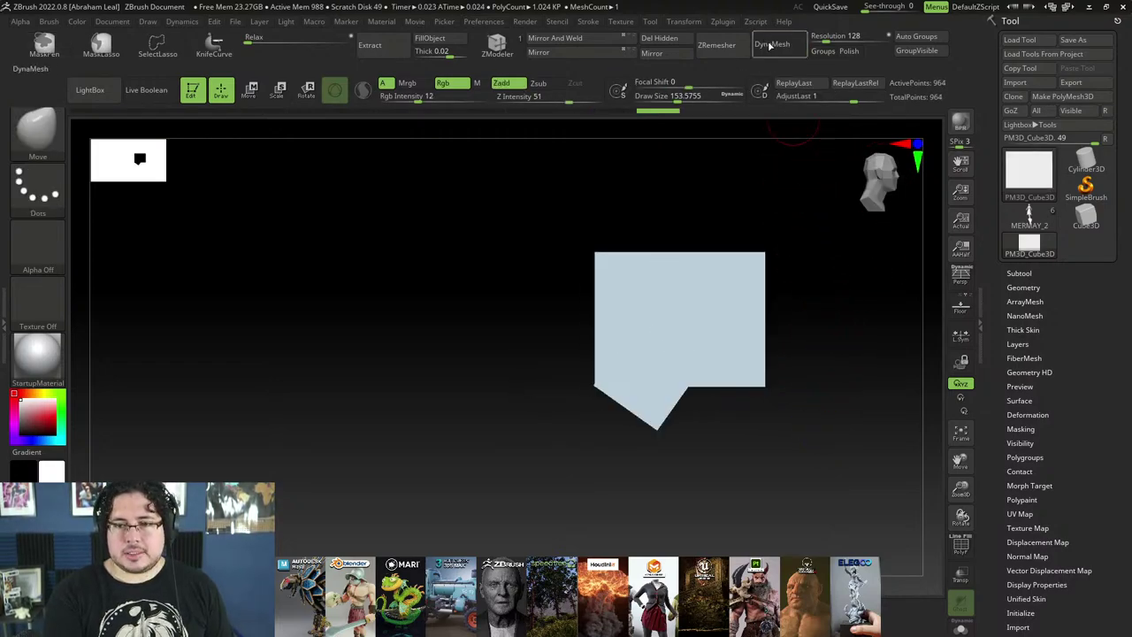
pyautogui.click(771, 44)
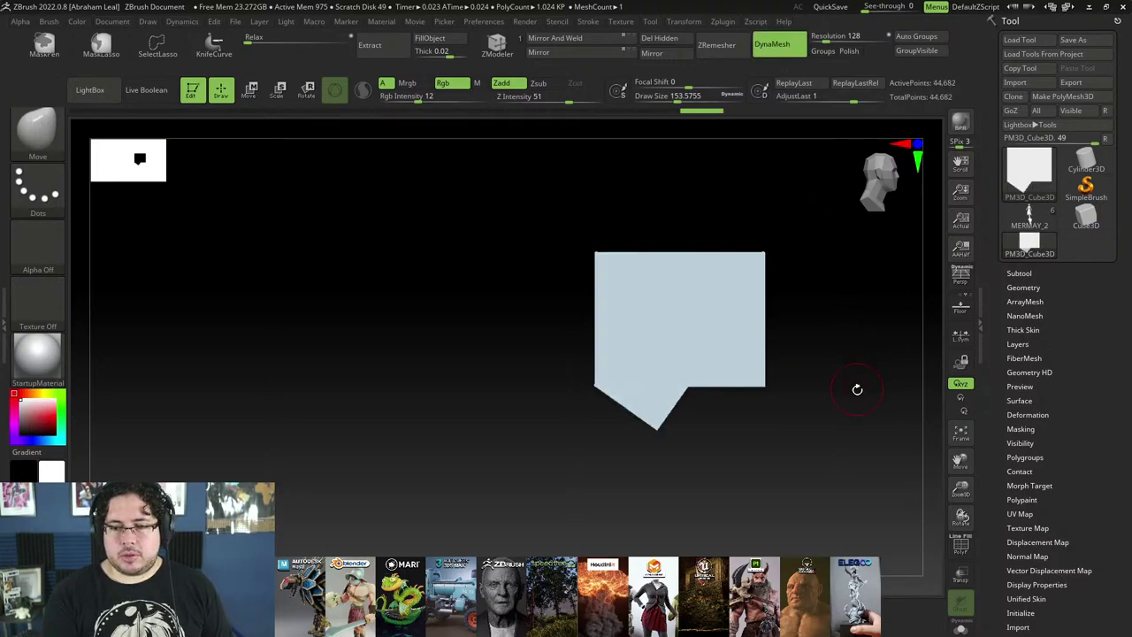
# Step: Scale the fused palm block thinner through its thickness
pyautogui.press('e')
pyautogui.click(670, 277)
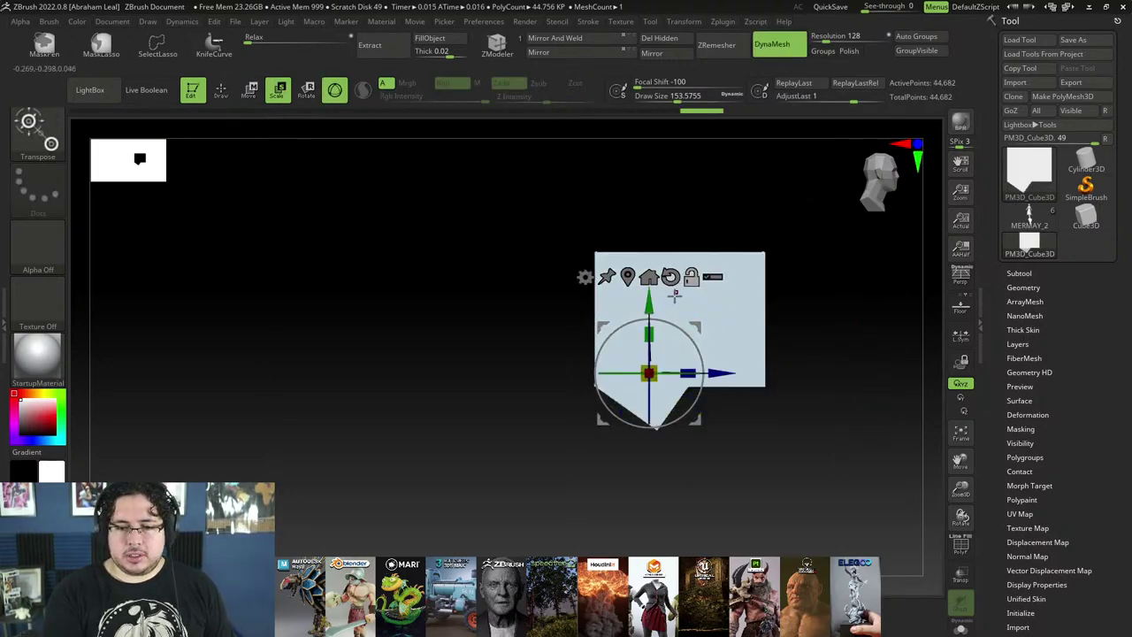
pyautogui.moveTo(651, 423); pyautogui.dragTo(651, 316)
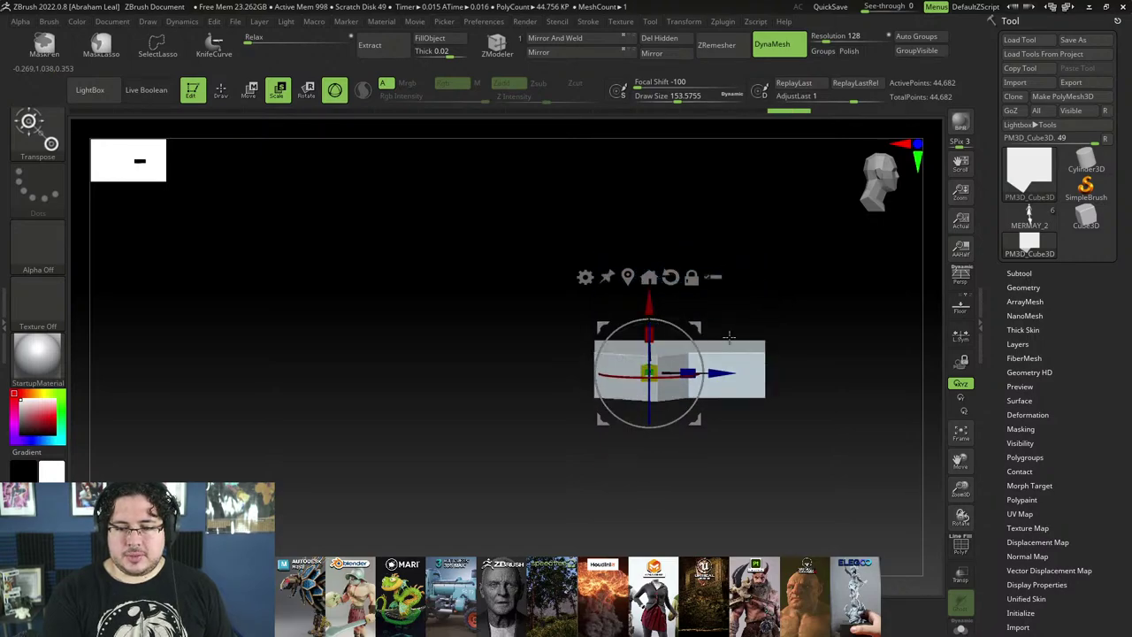
pyautogui.hotkey('ctrl', 'z')
pyautogui.moveTo(646, 361); pyautogui.dragTo(662, 260)
pyautogui.moveTo(831, 365); pyautogui.dragTo(821, 440)
pyautogui.keyDown('alt'); pyautogui.moveTo(782, 371); pyautogui.dragTo(788, 452); pyautogui.keyUp('alt')
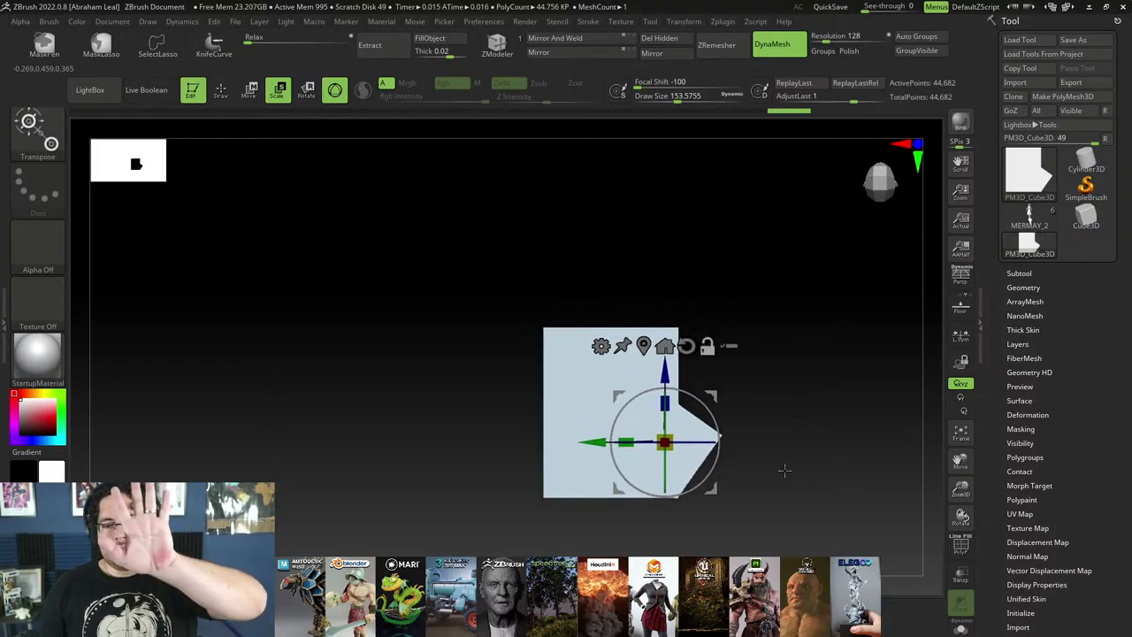
pyautogui.press('q')
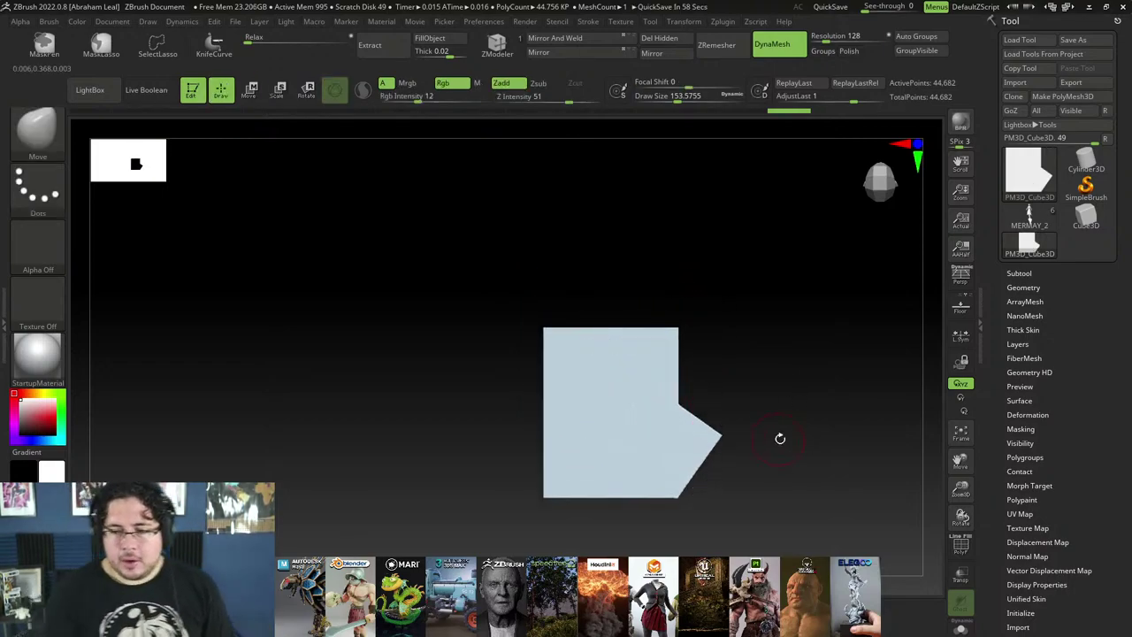
# Step: Append a cube as a new subtool next to the palm
pyautogui.click(1019, 272)
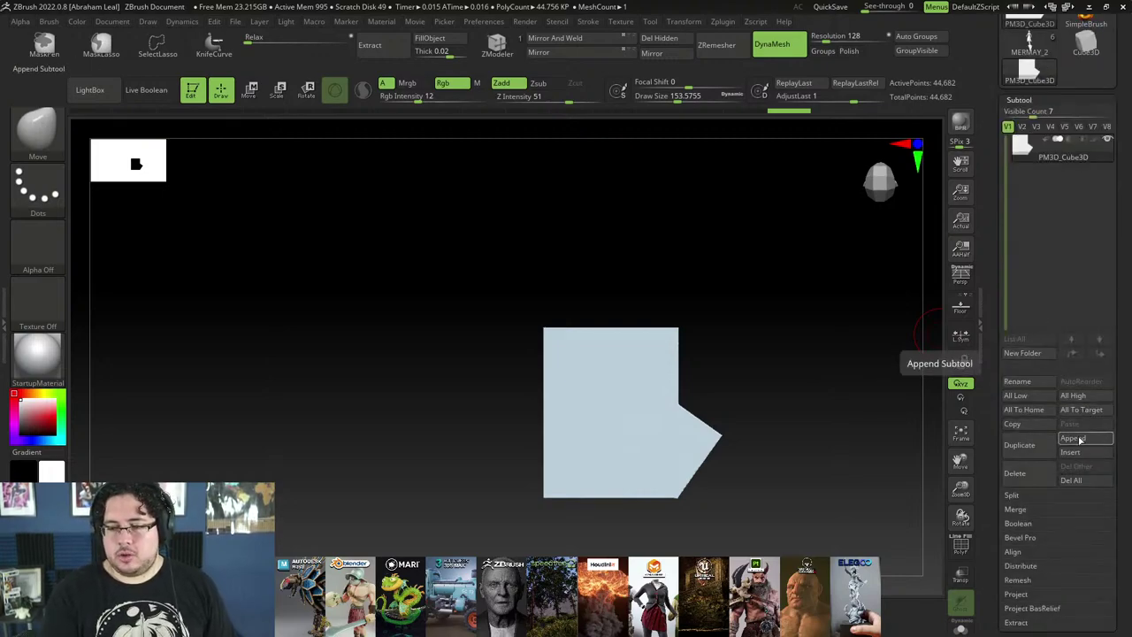
pyautogui.click(1073, 439)
pyautogui.click(621, 393)
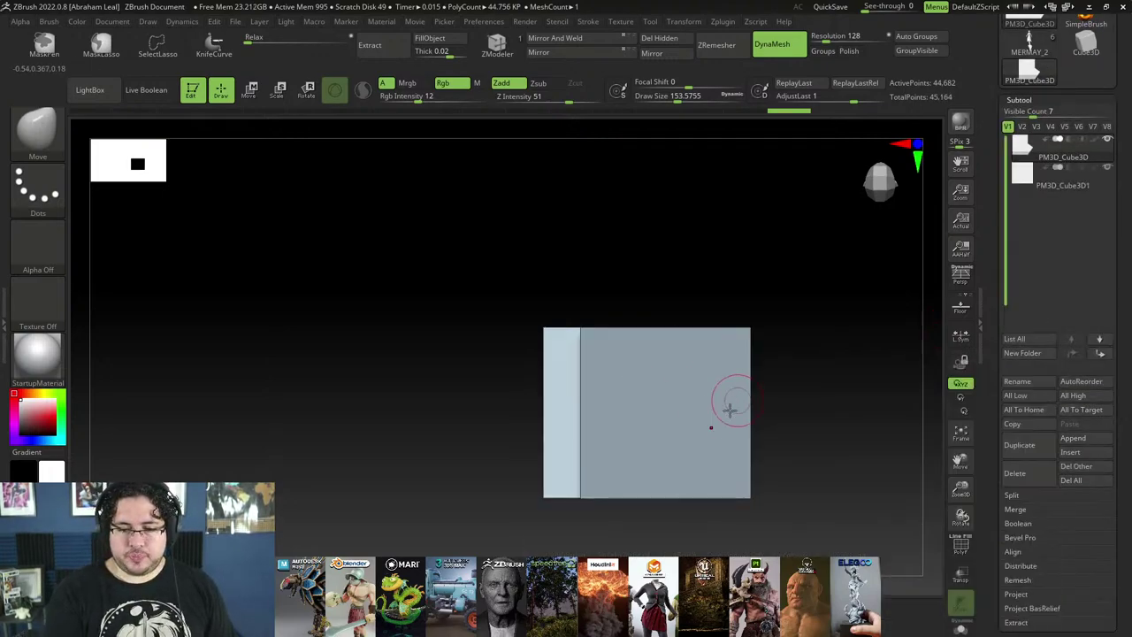
# Step: Scale the appended cube into a slim upright bar and place it above the palm's thumb-side corner
pyautogui.press('r')
pyautogui.moveTo(702, 412); pyautogui.dragTo(627, 422)
pyautogui.keyDown('shift'); pyautogui.moveTo(792, 371); pyautogui.dragTo(722, 386); pyautogui.keyUp('shift')
pyautogui.moveTo(626, 412); pyautogui.dragTo(709, 417)
pyautogui.moveTo(624, 412); pyautogui.dragTo(681, 413)
pyautogui.moveTo(724, 362); pyautogui.dragTo(723, 241)
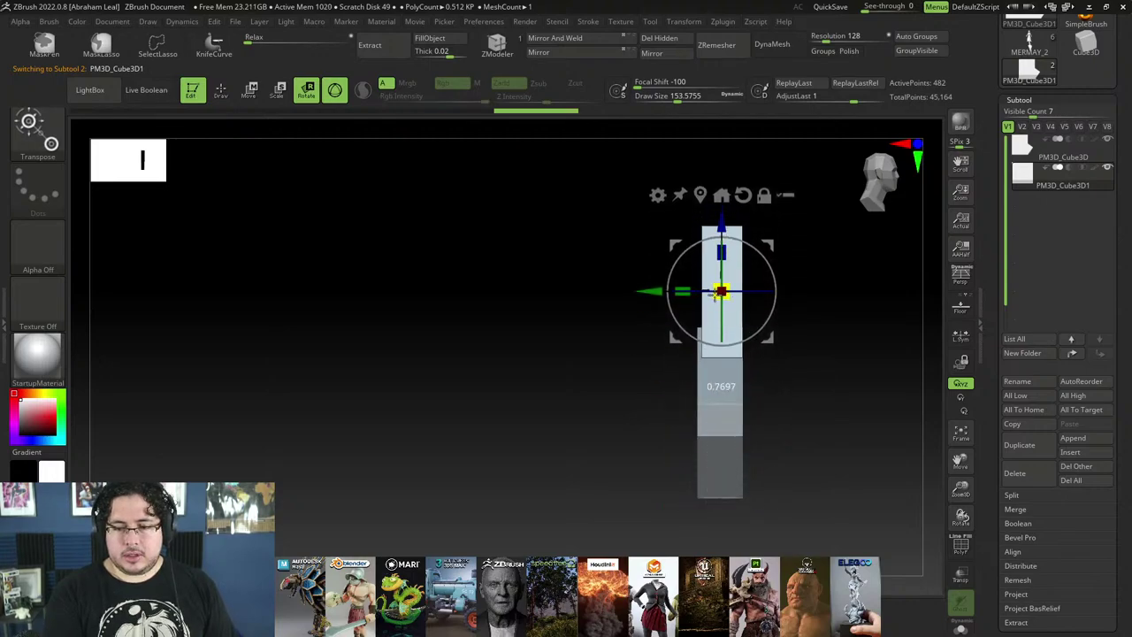
pyautogui.keyDown('shift'); pyautogui.moveTo(804, 263); pyautogui.dragTo(859, 278); pyautogui.keyUp('shift')
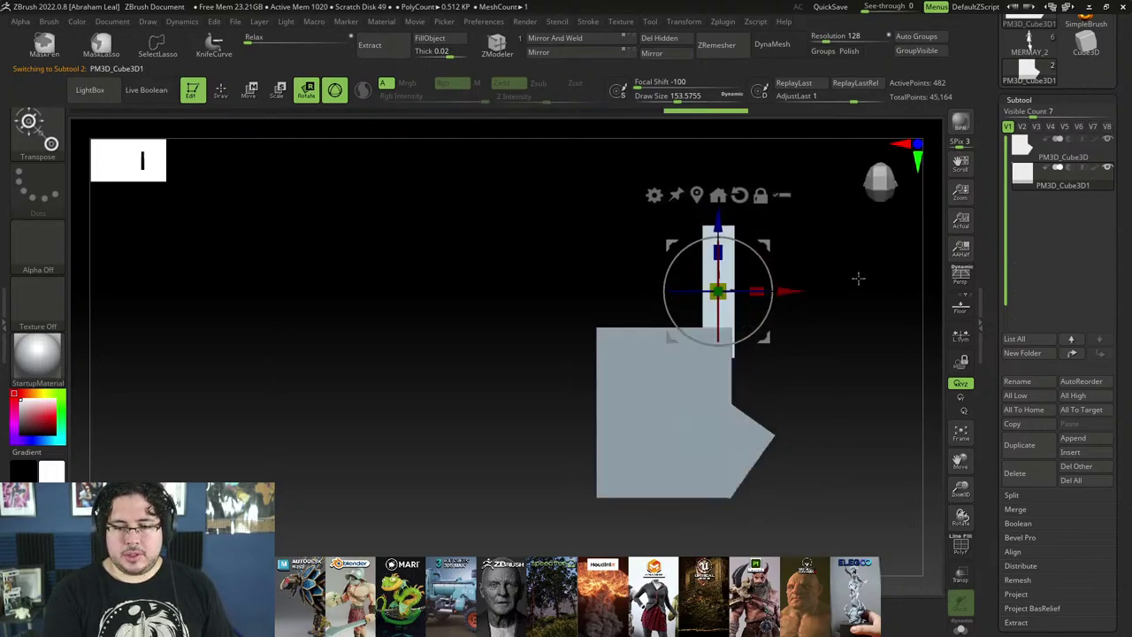
pyautogui.moveTo(789, 292); pyautogui.dragTo(803, 350)
pyautogui.moveTo(712, 289); pyautogui.dragTo(713, 255)
pyautogui.keyDown('shift'); pyautogui.moveTo(816, 271); pyautogui.dragTo(727, 298); pyautogui.keyUp('shift')
# Step: Shorten the bar to a single finger segment and lower it to the palm's upper edge
pyautogui.press('q')
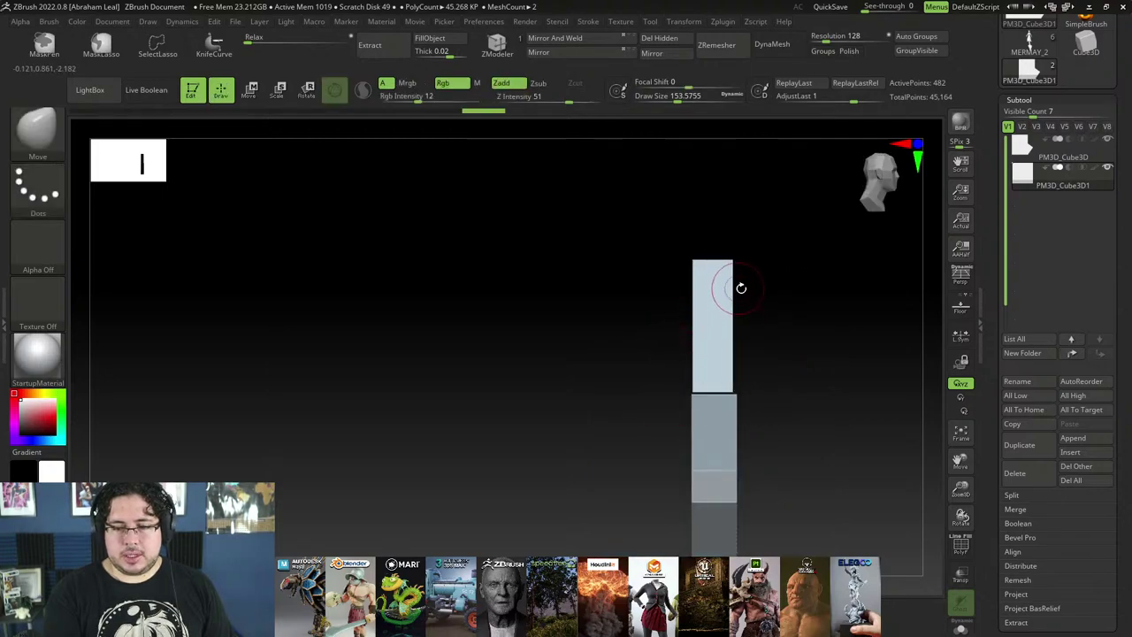
pyautogui.press('r')
pyautogui.moveTo(720, 303); pyautogui.dragTo(720, 302)
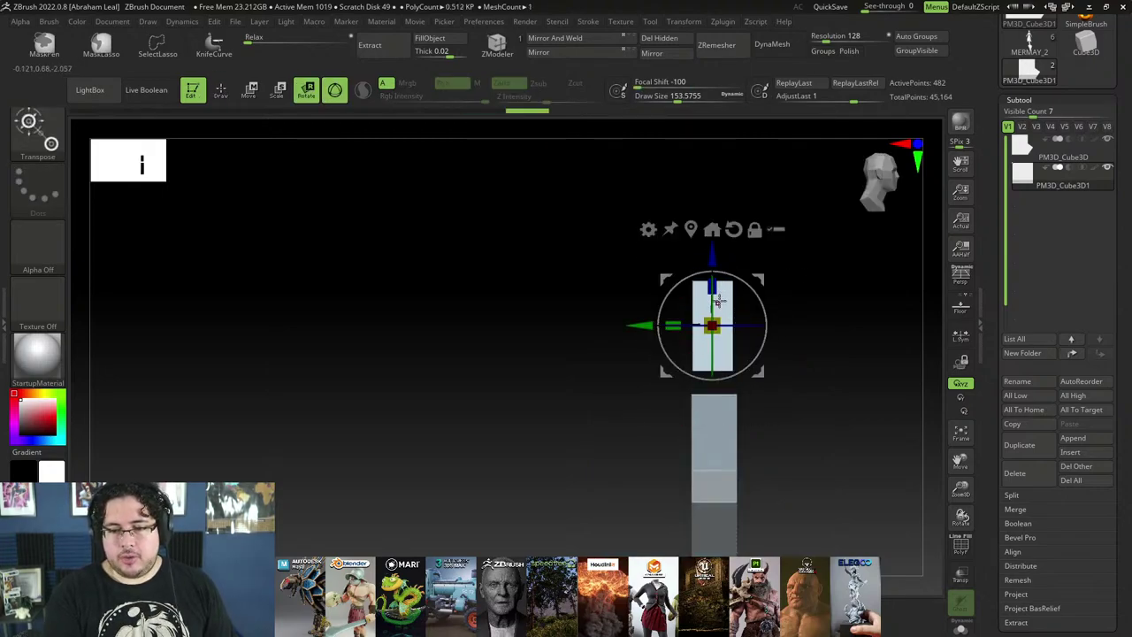
pyautogui.press('w')
pyautogui.moveTo(718, 259); pyautogui.dragTo(762, 332)
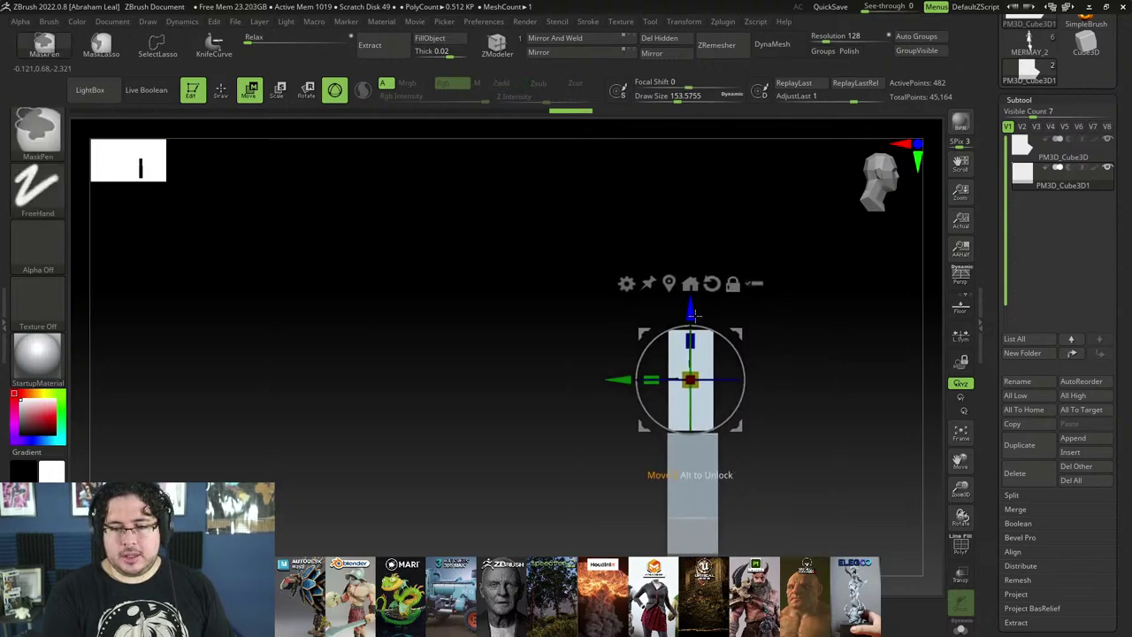
# Step: Duplicate the finger segment twice upward, making the tip segment smaller and tilting each copy further to curve the finger
pyautogui.keyDown('ctrl'); pyautogui.moveTo(691, 311); pyautogui.dragTo(739, 254); pyautogui.keyUp('ctrl')
pyautogui.moveTo(617, 276); pyautogui.dragTo(624, 278)
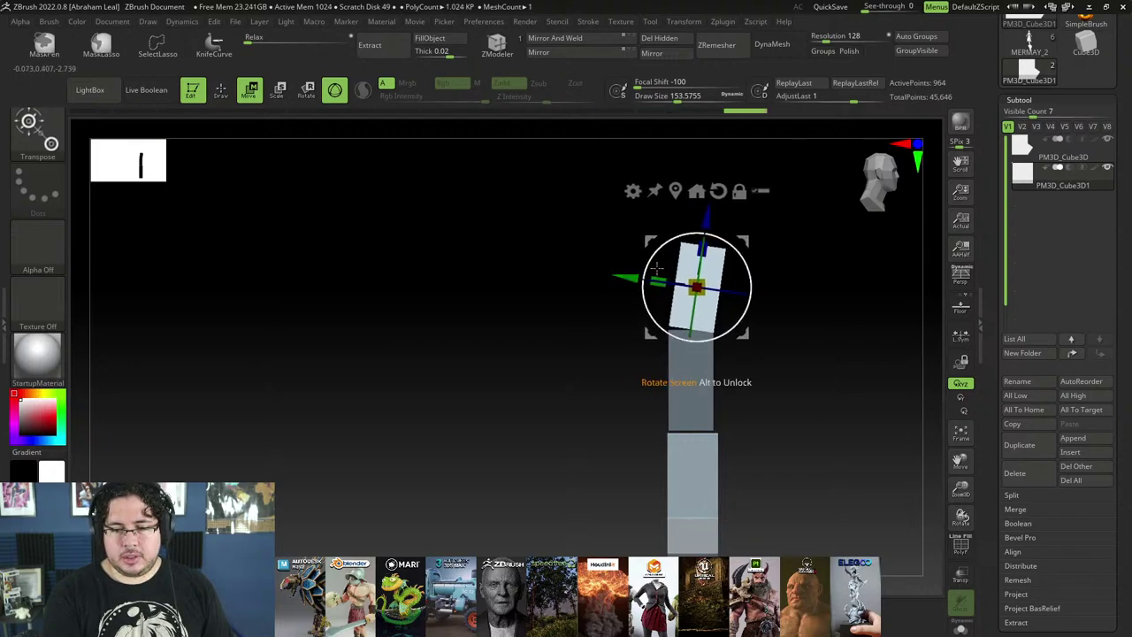
pyautogui.keyDown('alt'); pyautogui.moveTo(791, 255); pyautogui.dragTo(784, 296); pyautogui.keyUp('alt')
pyautogui.keyDown('ctrl'); pyautogui.moveTo(700, 258); pyautogui.dragTo(676, 247); pyautogui.keyUp('ctrl')
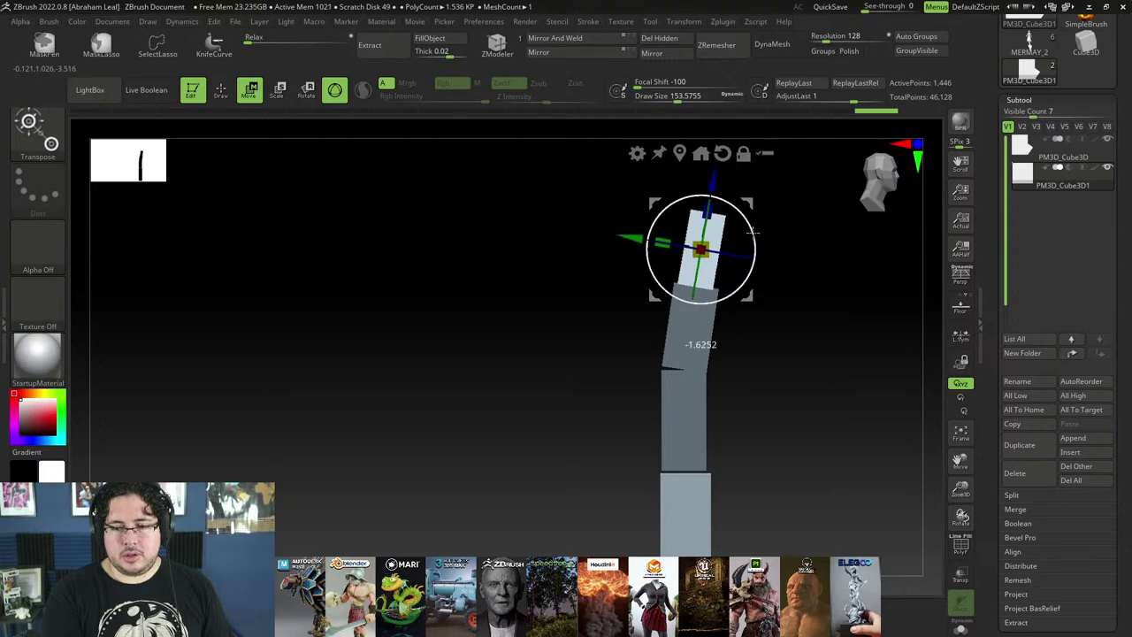
pyautogui.moveTo(753, 231); pyautogui.dragTo(739, 230)
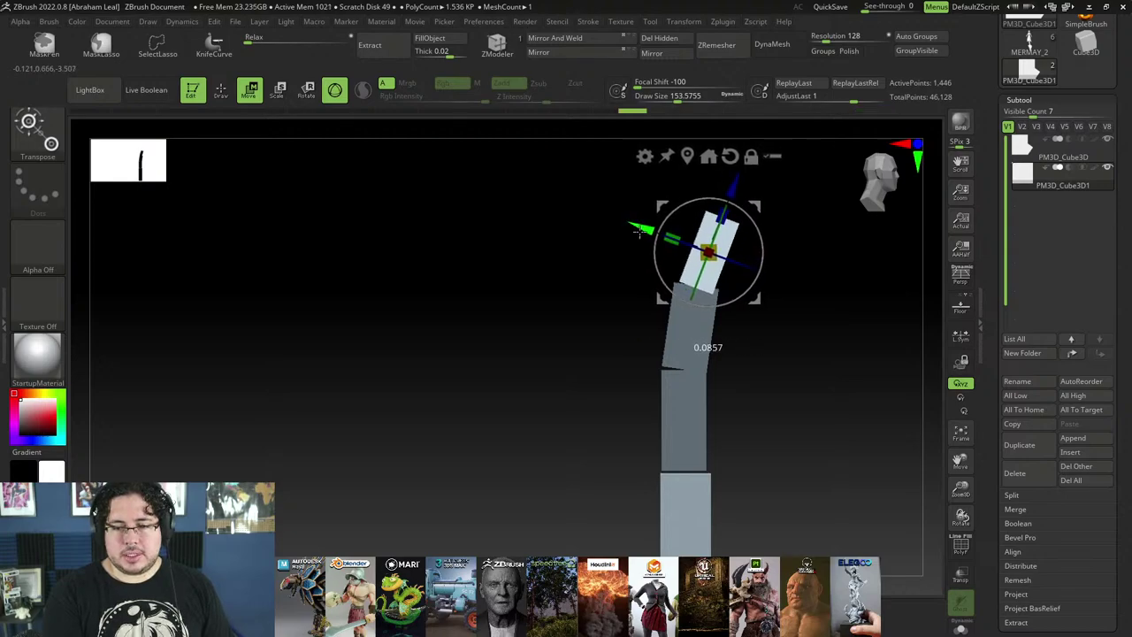
pyautogui.press('q')
pyautogui.moveTo(790, 370); pyautogui.dragTo(771, 356)
# Step: Scale the whole three-segment finger down to suit the palm and lower it back onto the palm's upper edge
pyautogui.press('r')
pyautogui.moveTo(710, 253); pyautogui.dragTo(712, 263)
pyautogui.keyDown('shift'); pyautogui.moveTo(806, 273); pyautogui.dragTo(775, 265); pyautogui.keyUp('shift')
pyautogui.moveTo(736, 173); pyautogui.dragTo(717, 211)
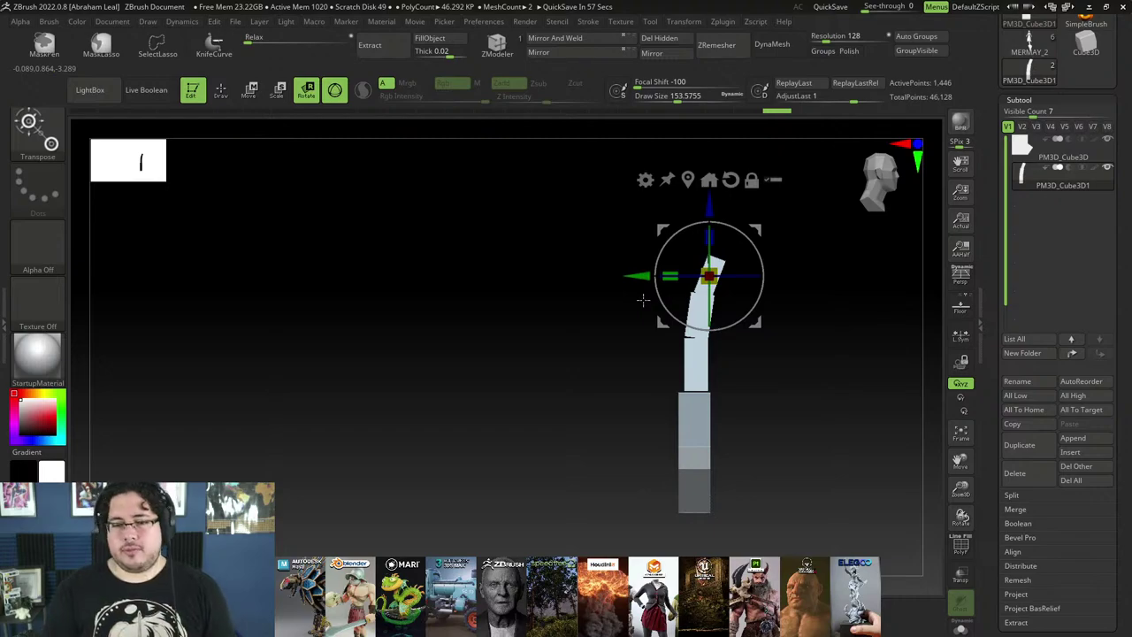
pyautogui.moveTo(643, 301); pyautogui.dragTo(805, 376)
pyautogui.moveTo(746, 276); pyautogui.dragTo(757, 280)
pyautogui.moveTo(801, 319); pyautogui.dragTo(747, 322)
pyautogui.keyDown('ctrl'); pyautogui.moveTo(748, 322); pyautogui.dragTo(749, 362, button='right'); pyautogui.keyUp('ctrl')
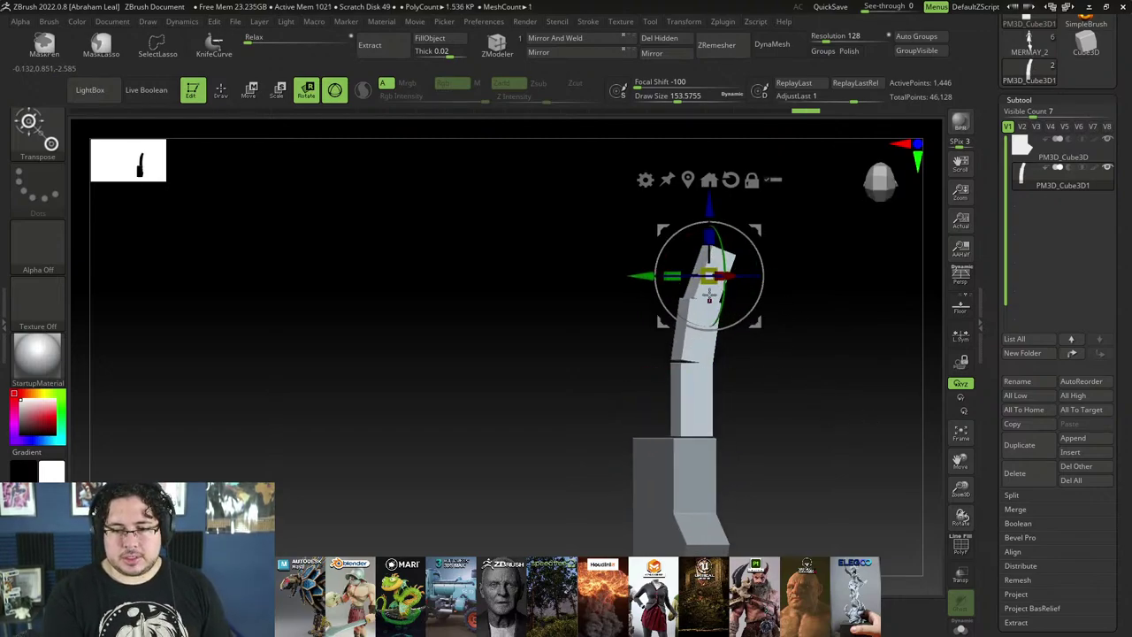
pyautogui.moveTo(707, 278)
pyautogui.mouseDown()
pyautogui.moveTo(705, 289)
pyautogui.moveTo(709, 277)
pyautogui.mouseUp()
pyautogui.keyDown('shift'); pyautogui.moveTo(796, 310); pyautogui.dragTo(768, 305); pyautogui.keyUp('shift')
pyautogui.moveTo(710, 211); pyautogui.dragTo(704, 236)
pyautogui.press('q')
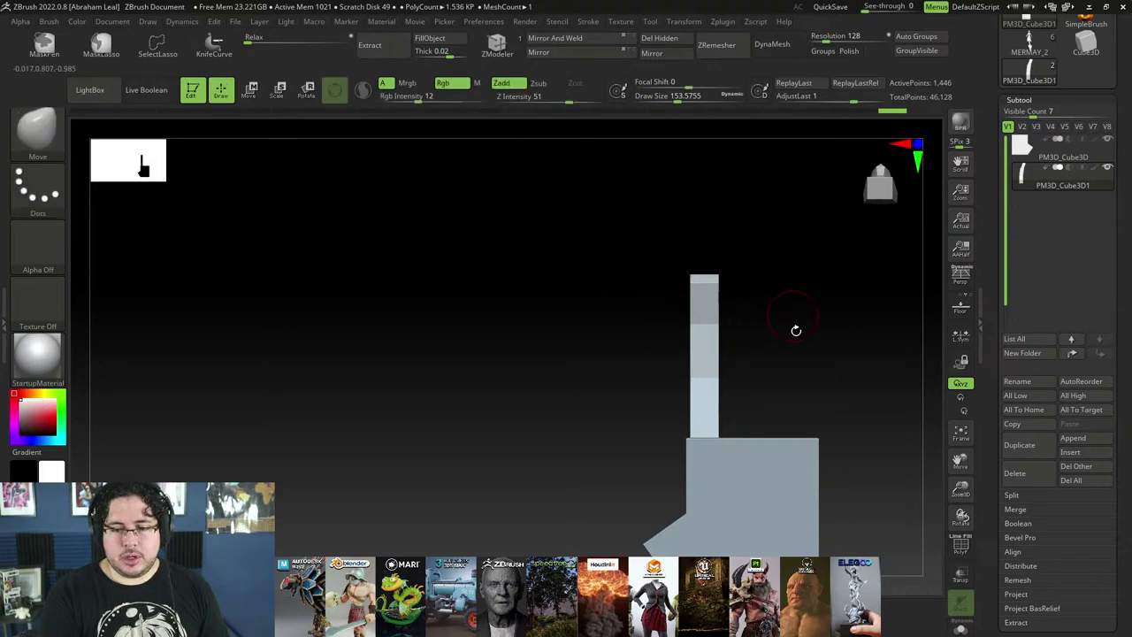
# Step: Move the gizmo pivot to the finger's base, shrink the finger slightly and center it over the palm's thickness
pyautogui.moveTo(796, 329)
pyautogui.keyDown('alt'); pyautogui.mouseDown()
pyautogui.moveTo(786, 324)
pyautogui.moveTo(775, 343)
pyautogui.mouseUp(); pyautogui.keyUp('alt')
pyautogui.press('e')
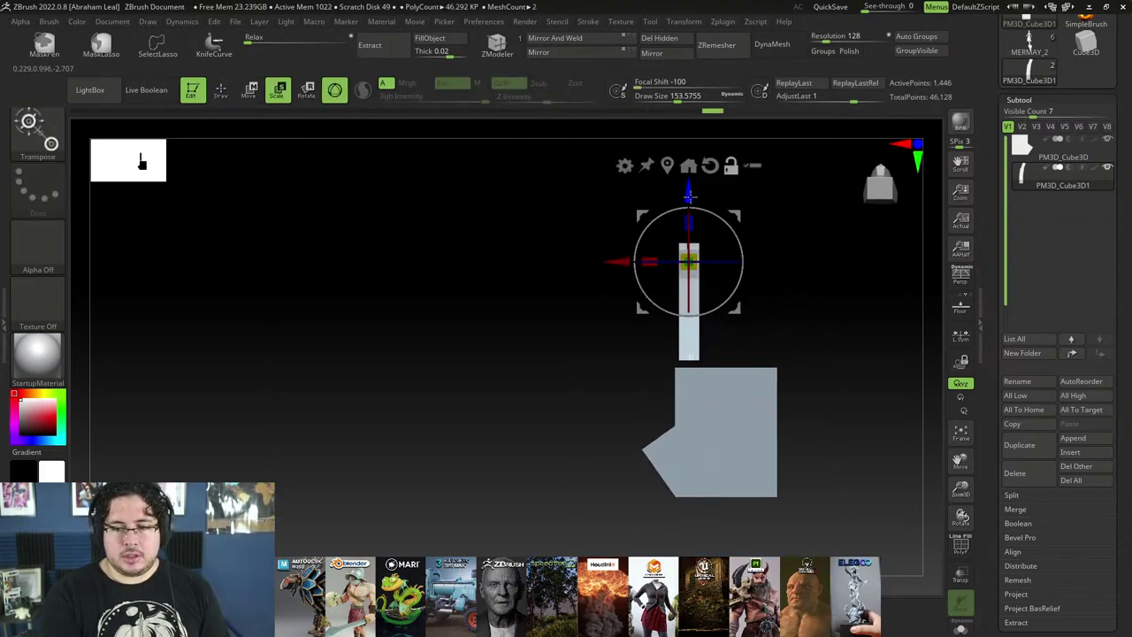
pyautogui.keyDown('alt'); pyautogui.moveTo(690, 188); pyautogui.dragTo(689, 286); pyautogui.keyUp('alt')
pyautogui.moveTo(812, 331); pyautogui.dragTo(809, 357)
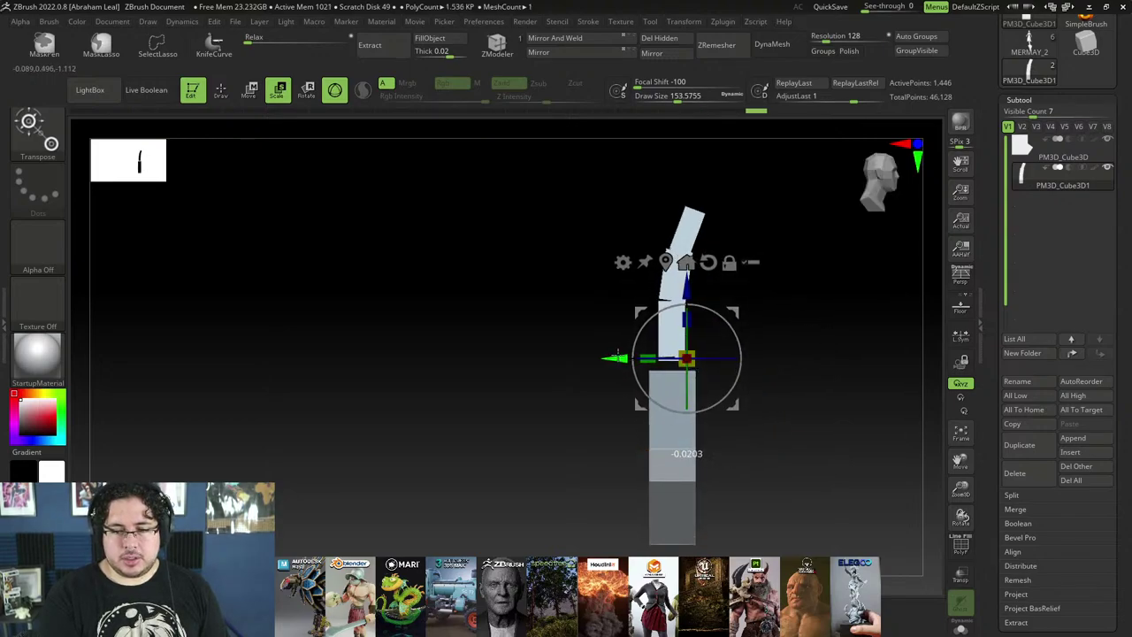
pyautogui.press('q')
pyautogui.keyDown('ctrl'); pyautogui.moveTo(773, 311); pyautogui.dragTo(762, 337, button='right'); pyautogui.keyUp('ctrl')
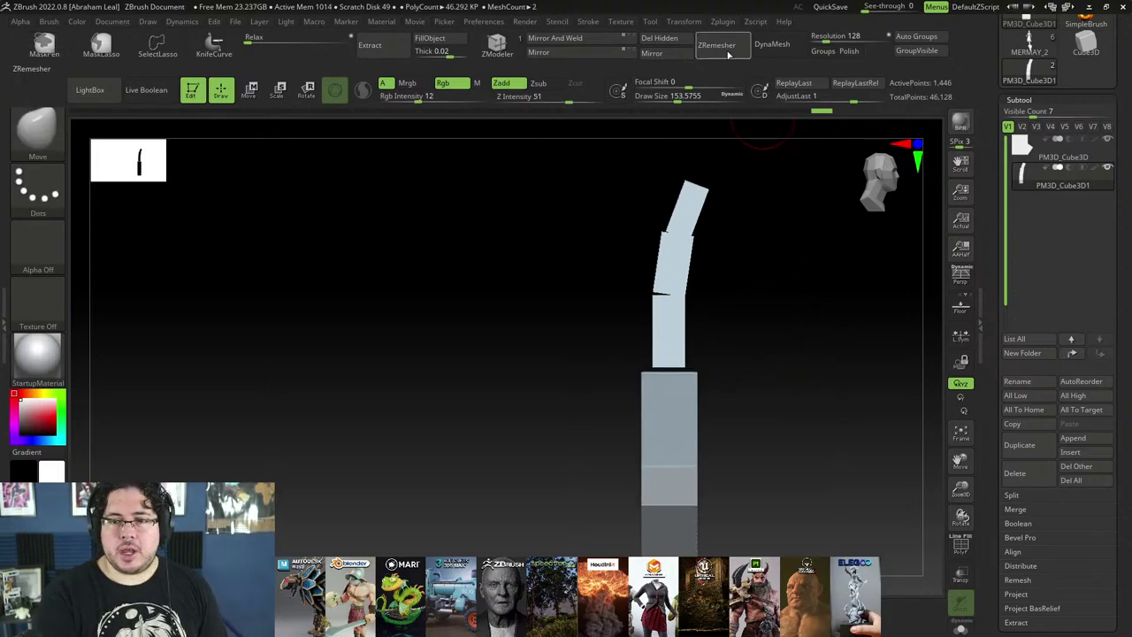
# Step: Remesh the finger with DynaMesh at resolution 128 and ready ClayBuildup at a brush size of about 49 with local symmetry
pyautogui.click(771, 44)
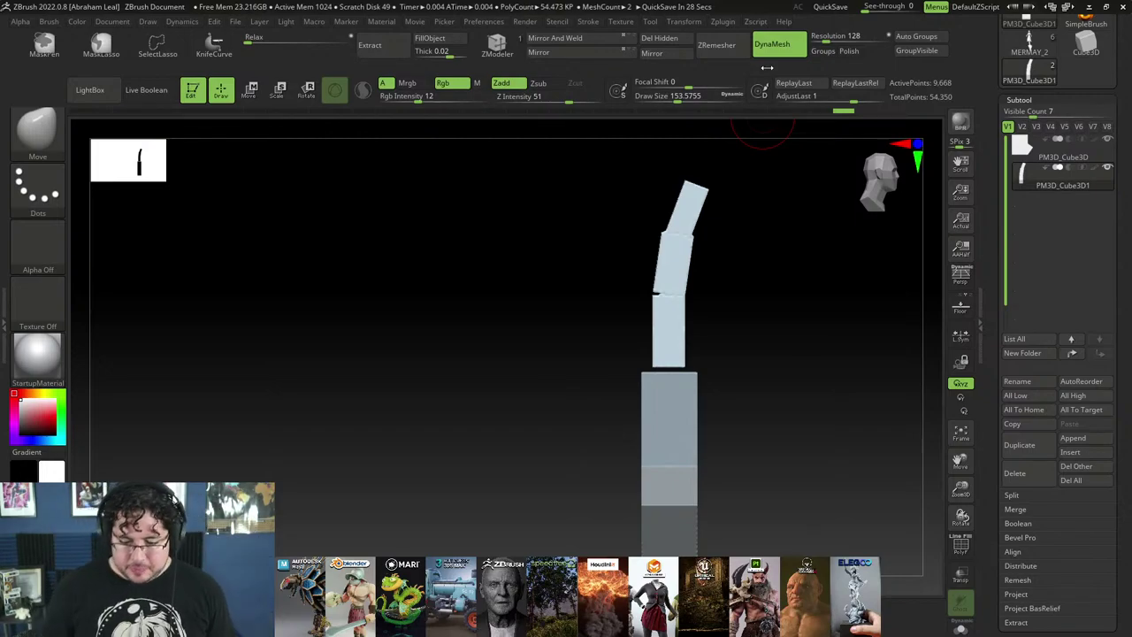
pyautogui.moveTo(782, 483)
pyautogui.mouseDown()
pyautogui.moveTo(819, 466)
pyautogui.moveTo(859, 422)
pyautogui.moveTo(835, 503)
pyautogui.moveTo(867, 384)
pyautogui.moveTo(827, 472)
pyautogui.mouseUp()
pyautogui.press('b')
pyautogui.press('c')
pyautogui.press('b')
pyautogui.press('space')
pyautogui.moveTo(742, 358)
pyautogui.mouseDown()
pyautogui.moveTo(728, 358)
pyautogui.moveTo(740, 332)
pyautogui.moveTo(766, 337)
pyautogui.mouseUp()
pyautogui.press('space')
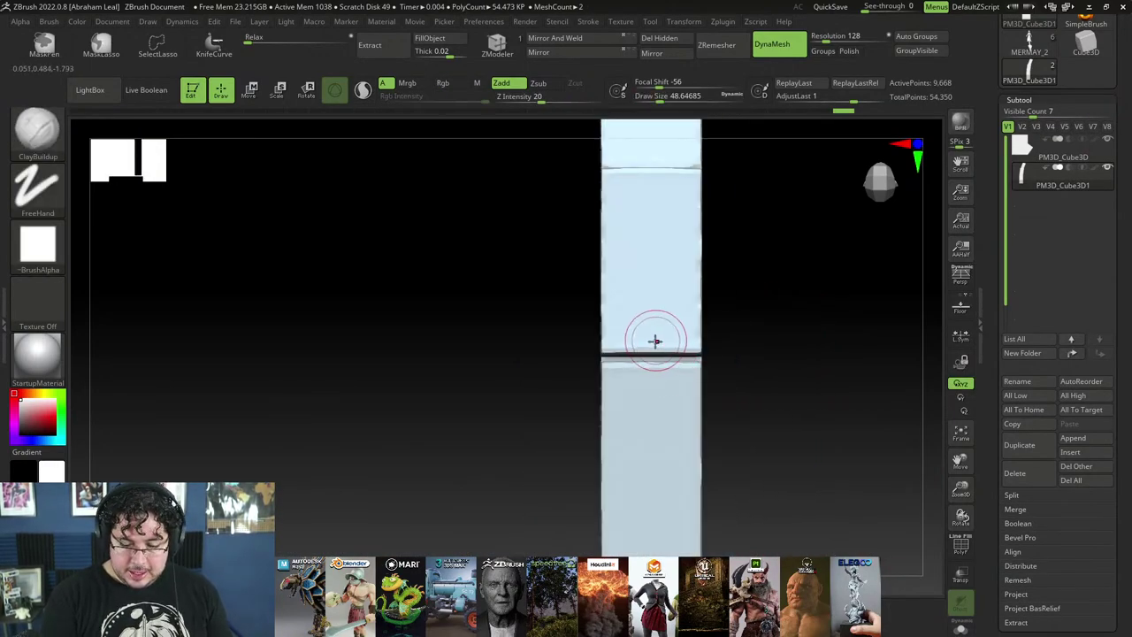
pyautogui.click(962, 337)
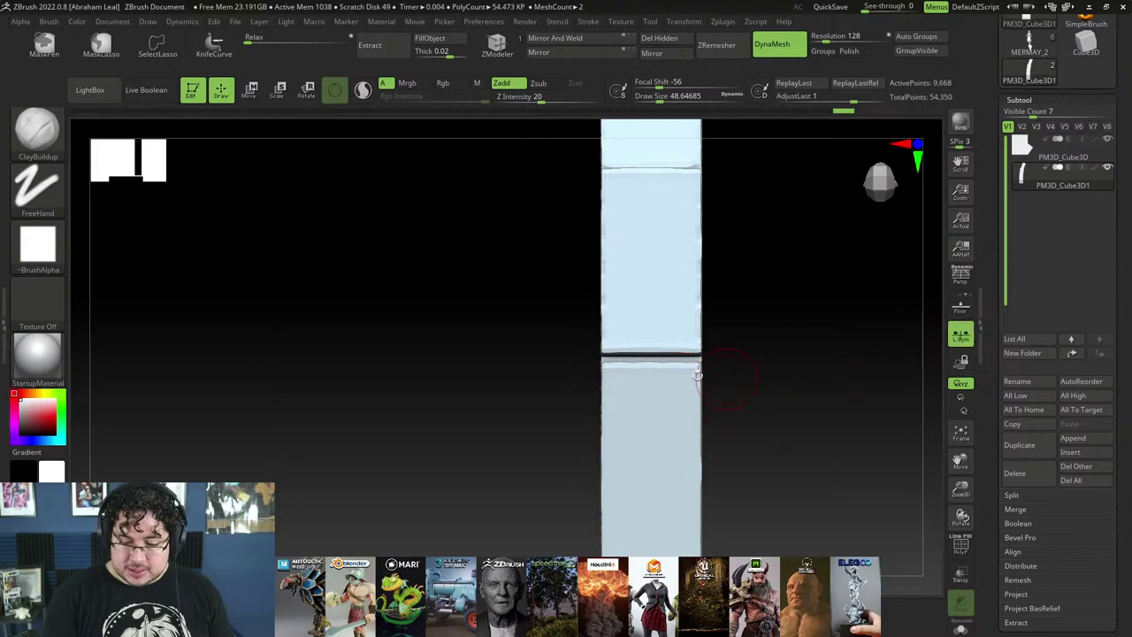
# Step: Build up a little clay across the gap at the finger's lowest joint, replacing the first stroke with a lighter one
pyautogui.moveTo(652, 341); pyautogui.dragTo(639, 359)
pyautogui.moveTo(639, 361)
pyautogui.keyDown('shift'); pyautogui.mouseDown()
pyautogui.moveTo(653, 367)
pyautogui.moveTo(665, 350)
pyautogui.moveTo(658, 338)
pyautogui.mouseUp(); pyautogui.keyUp('shift')
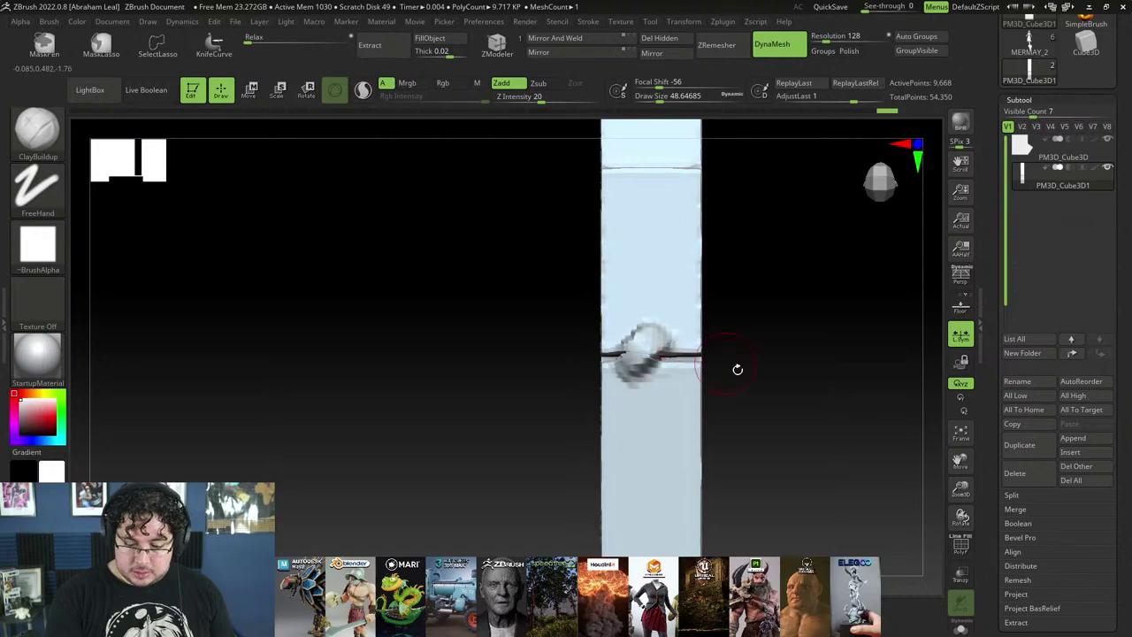
pyautogui.keyDown('ctrl'); pyautogui.moveTo(737, 369); pyautogui.dragTo(677, 410, button='right'); pyautogui.keyUp('ctrl')
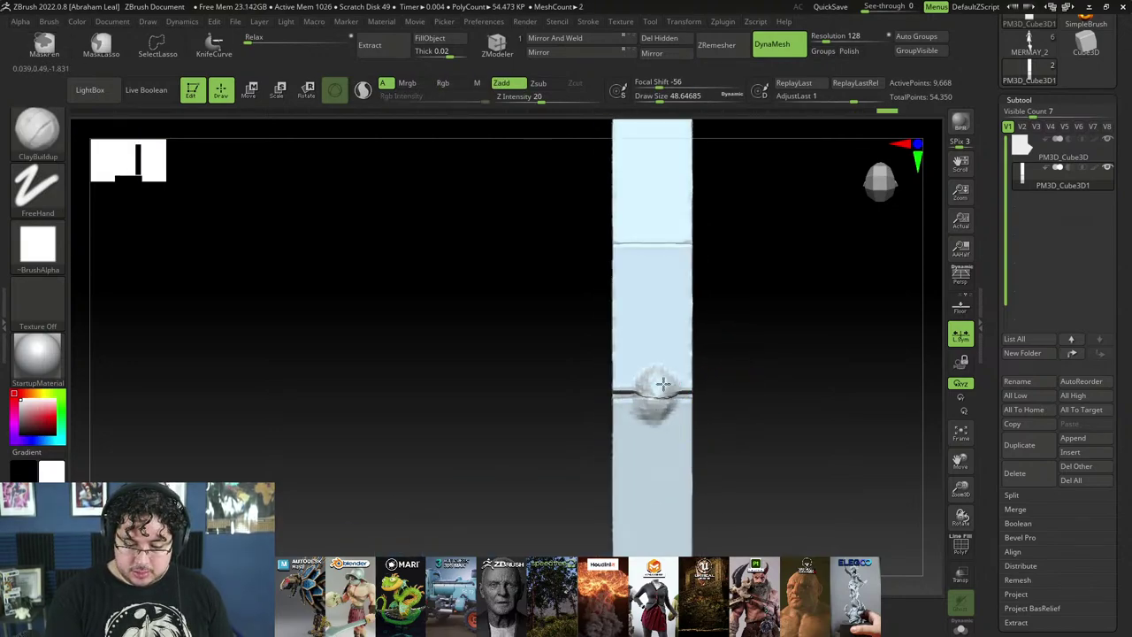
pyautogui.hotkey('ctrl', 'z')
pyautogui.moveTo(664, 384)
pyautogui.mouseDown()
pyautogui.moveTo(682, 425)
pyautogui.moveTo(654, 389)
pyautogui.mouseUp()
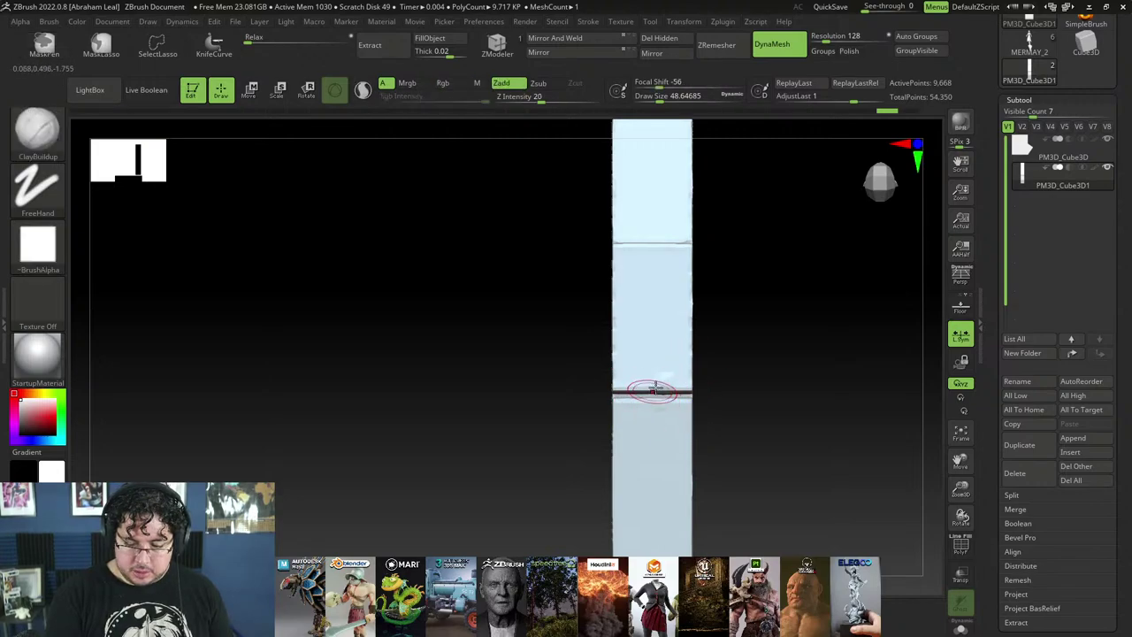
pyautogui.moveTo(763, 433)
pyautogui.mouseDown()
pyautogui.moveTo(746, 442)
pyautogui.moveTo(764, 451)
pyautogui.moveTo(717, 372)
pyautogui.mouseUp()
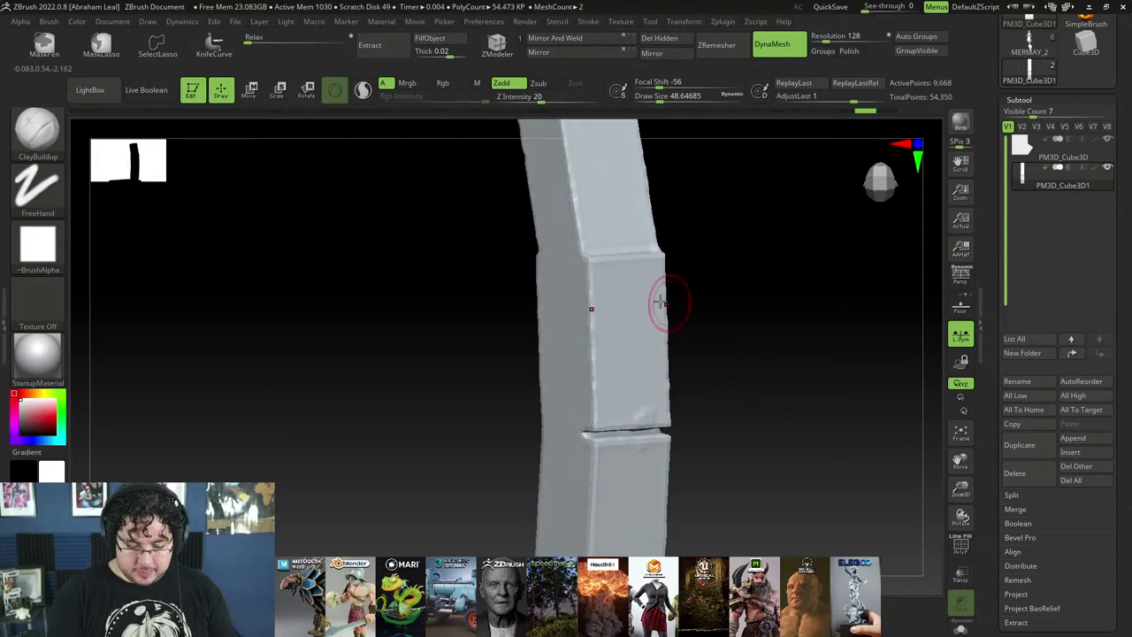
# Step: Bevel the finger's long corner edges along the middle and lower segments using TrimDynamic at a brush size of about 108
pyautogui.press('b')
pyautogui.press('d')
pyautogui.press(']')
pyautogui.press(']')
pyautogui.press(']')
pyautogui.keyDown('alt'); pyautogui.moveTo(703, 295); pyautogui.dragTo(708, 384); pyautogui.keyUp('alt')
pyautogui.moveTo(577, 241)
pyautogui.mouseDown()
pyautogui.moveTo(569, 205)
pyautogui.moveTo(586, 332)
pyautogui.mouseUp()
pyautogui.press('space')
pyautogui.moveTo(578, 285); pyautogui.dragTo(583, 284)
pyautogui.moveTo(571, 210); pyautogui.dragTo(601, 513)
pyautogui.keyDown('alt'); pyautogui.moveTo(683, 393); pyautogui.dragTo(693, 351); pyautogui.keyUp('alt')
pyautogui.moveTo(600, 381); pyautogui.dragTo(607, 537)
pyautogui.keyDown('alt'); pyautogui.moveTo(695, 474); pyautogui.dragTo(733, 353); pyautogui.keyUp('alt')
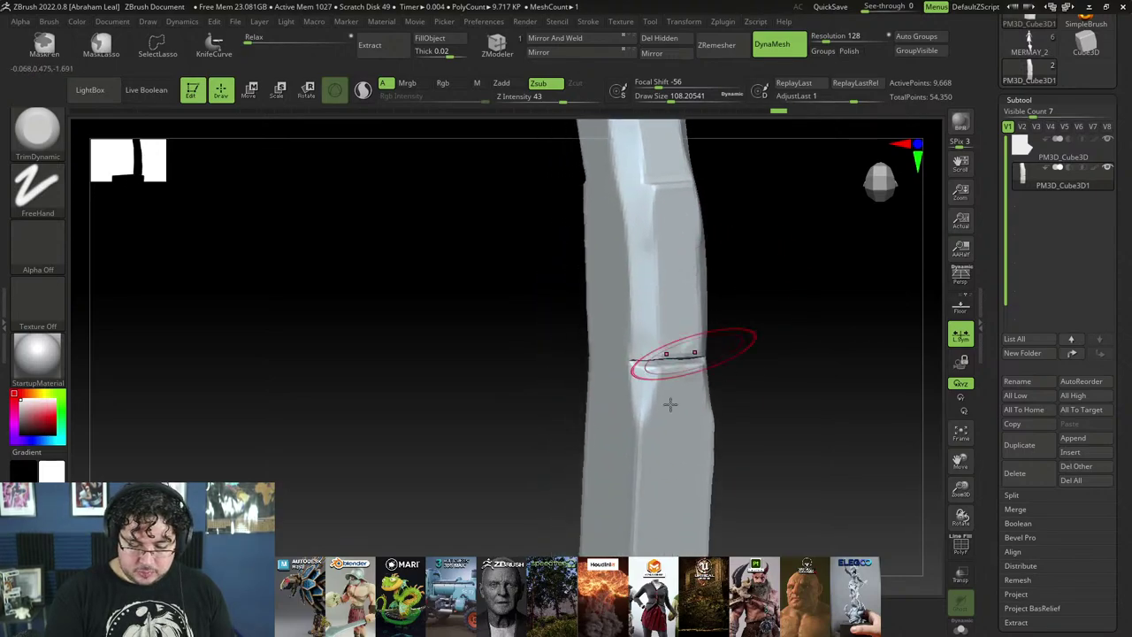
# Step: Bevel the corner and top edges of the fingertip segment with TrimDynamic at a brush size of about 108, undoing the unwanted strokes
pyautogui.moveTo(638, 381)
pyautogui.mouseDown()
pyautogui.moveTo(635, 567)
pyautogui.moveTo(653, 389)
pyautogui.mouseUp()
pyautogui.moveTo(728, 389)
pyautogui.mouseDown()
pyautogui.moveTo(776, 425)
pyautogui.moveTo(831, 402)
pyautogui.mouseUp()
pyautogui.keyDown('alt'); pyautogui.moveTo(738, 366); pyautogui.dragTo(742, 346); pyautogui.keyUp('alt')
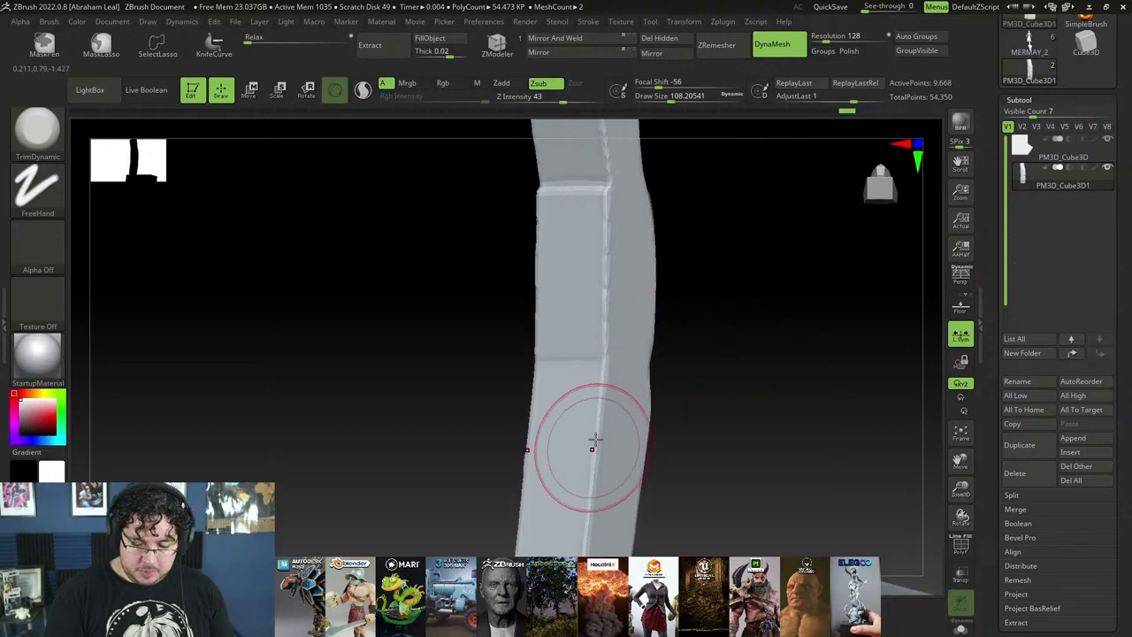
pyautogui.moveTo(688, 271)
pyautogui.mouseDown()
pyautogui.moveTo(600, 482)
pyautogui.moveTo(612, 280)
pyautogui.mouseUp()
pyautogui.moveTo(612, 281); pyautogui.dragTo(590, 265, button='right')
pyautogui.moveTo(589, 233); pyautogui.dragTo(587, 204)
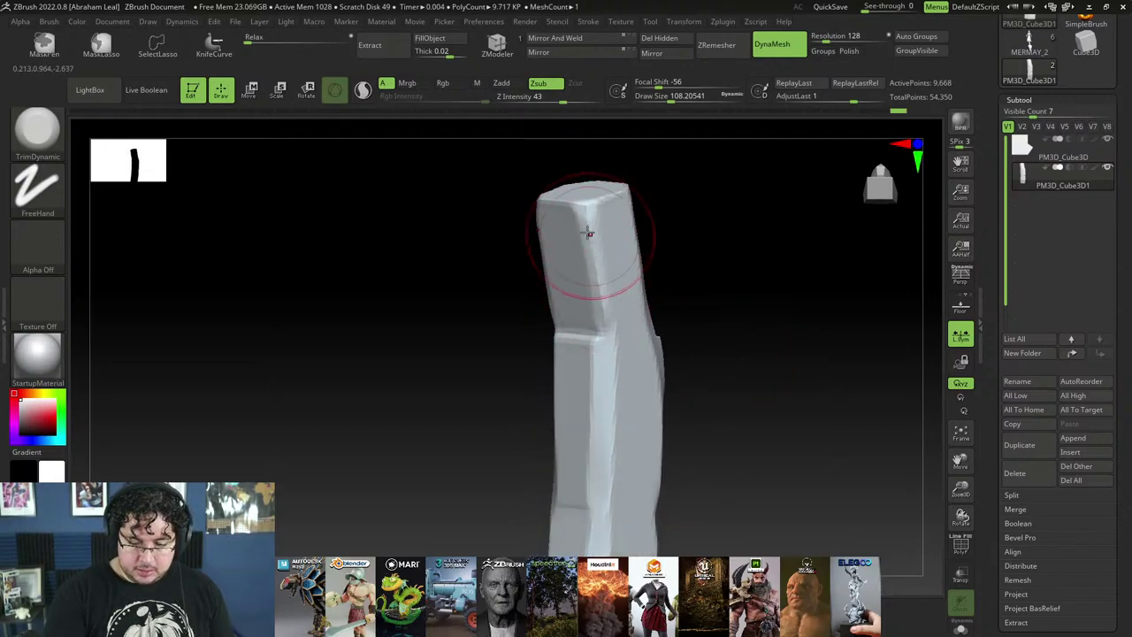
pyautogui.hotkey('ctrl', 'z')
pyautogui.hotkey('ctrl', 'z')
pyautogui.hotkey('ctrl', 'z')
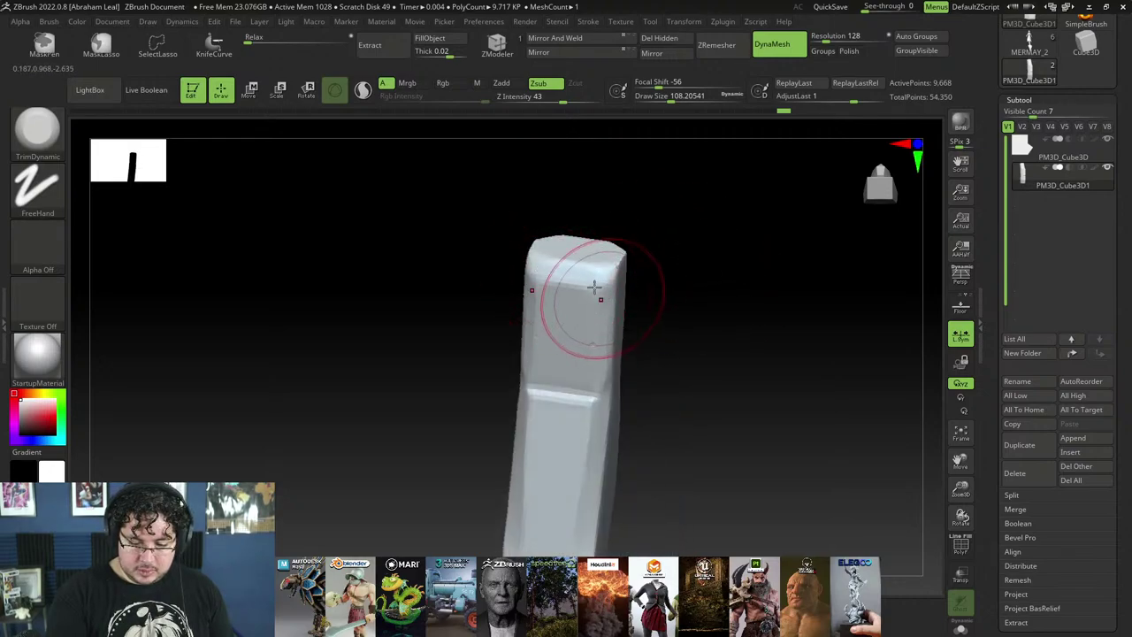
pyautogui.hotkey('ctrl', 'z')
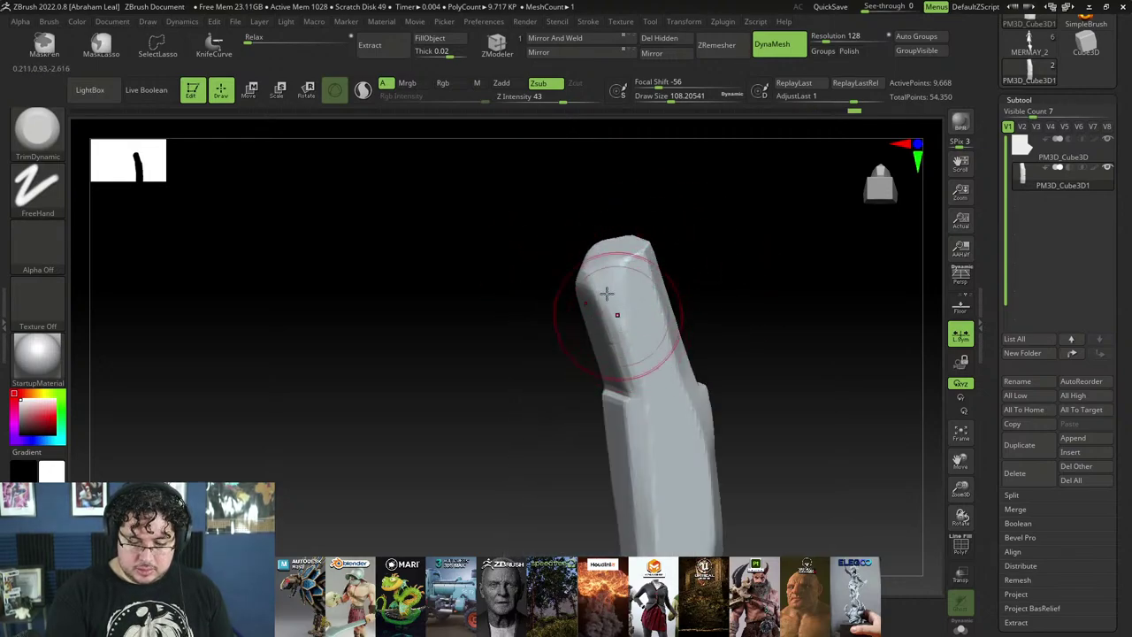
# Step: Smooth the trimmed corners along the fingertip's pad and sides into a rounded shape
pyautogui.press('shift')
pyautogui.keyDown('shift'); pyautogui.moveTo(598, 283); pyautogui.dragTo(610, 305); pyautogui.keyUp('shift')
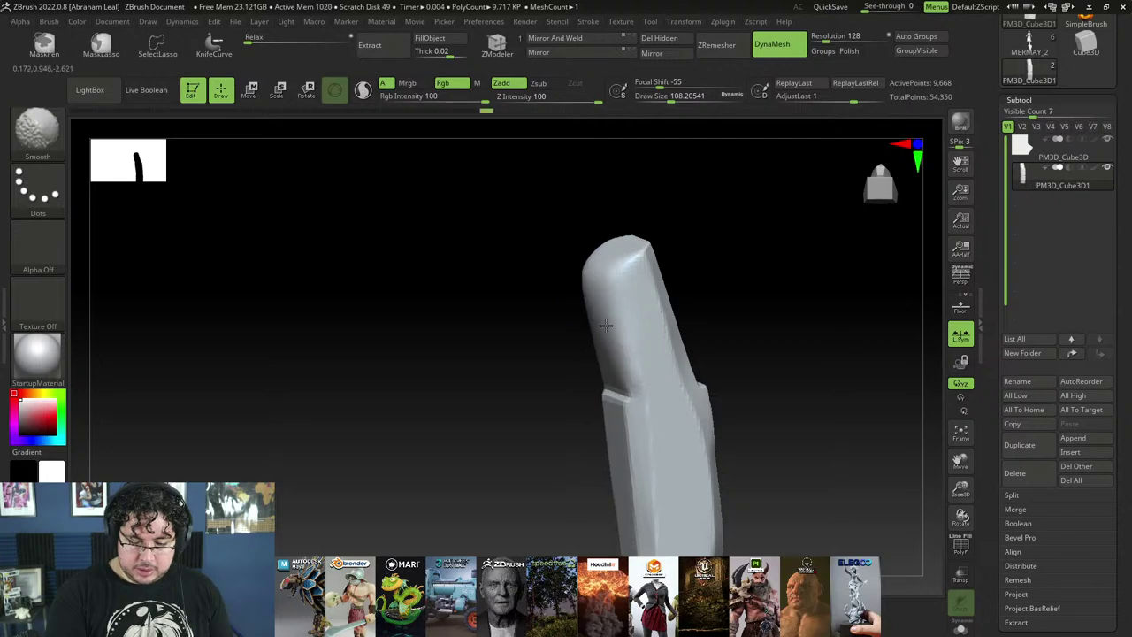
pyautogui.moveTo(730, 265); pyautogui.dragTo(677, 263)
pyautogui.keyDown('shift'); pyautogui.moveTo(614, 299); pyautogui.dragTo(612, 286); pyautogui.keyUp('shift')
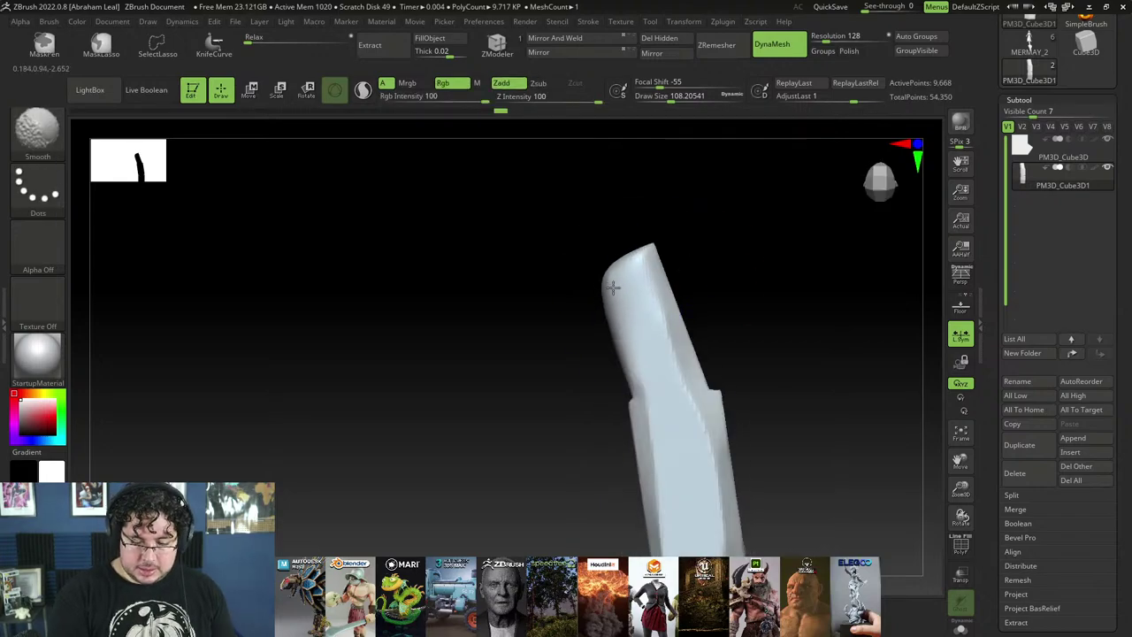
pyautogui.rightClick(682, 264)
pyautogui.moveTo(614, 287); pyautogui.dragTo(676, 266, button='right')
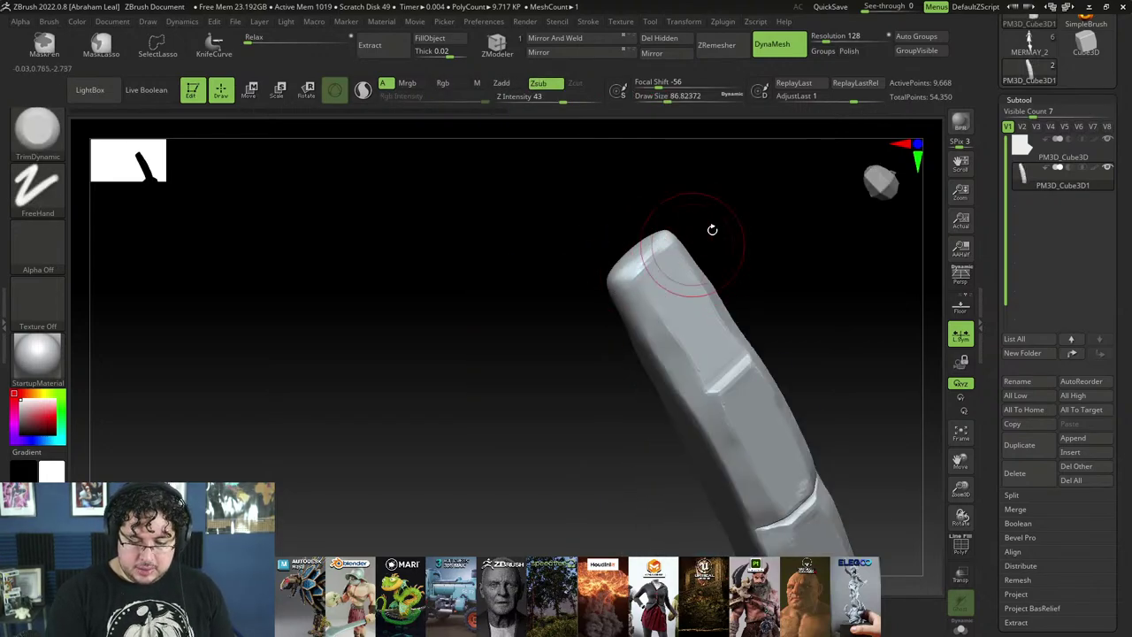
# Step: Pull the flat fingertip up into a rounded, tapered end with the Move brush at a size of about 108, smoothing its edges
pyautogui.moveTo(712, 230)
pyautogui.keyDown('shift'); pyautogui.mouseDown(button='right')
pyautogui.moveTo(735, 236)
pyautogui.moveTo(735, 265)
pyautogui.mouseUp(button='right'); pyautogui.keyUp('shift')
pyautogui.press('b')
pyautogui.press('m')
pyautogui.press('v')
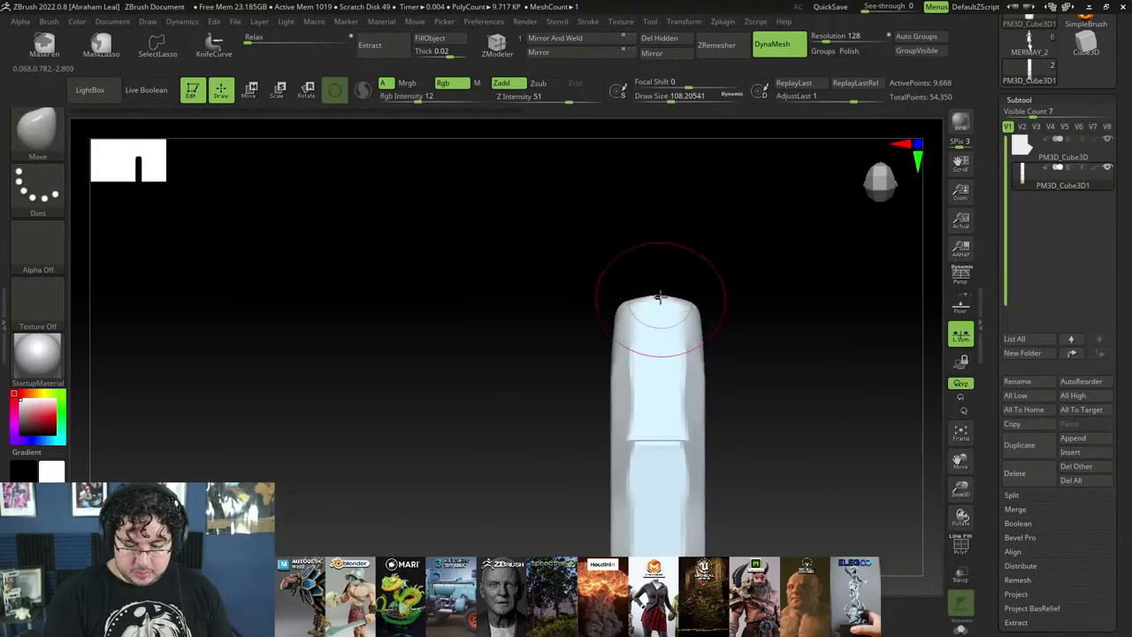
pyautogui.press('shift')
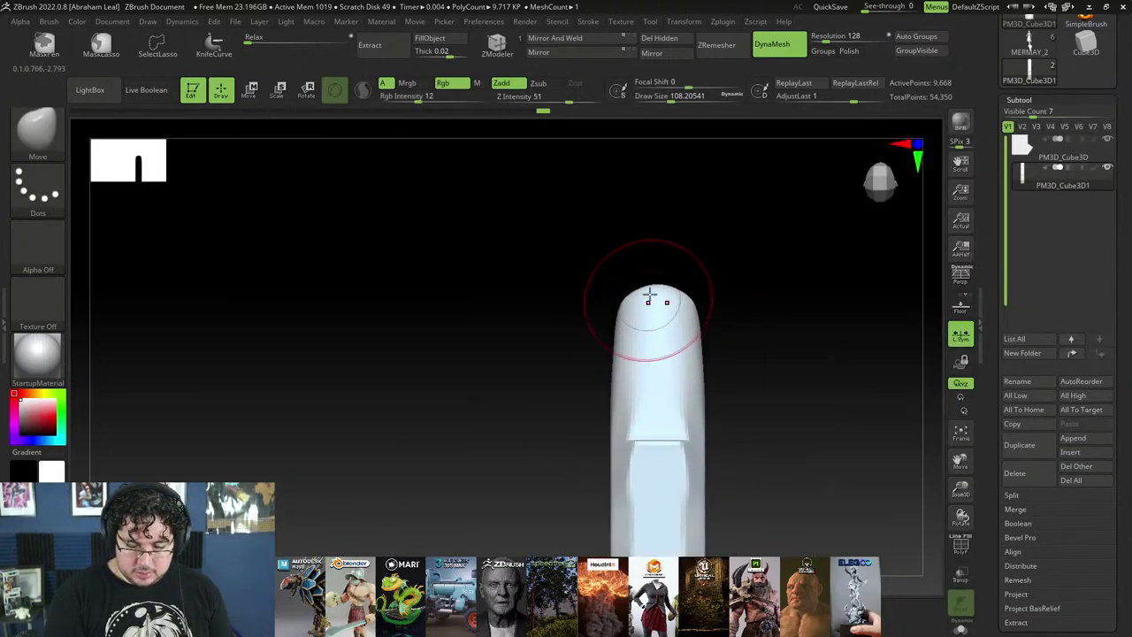
pyautogui.press('space')
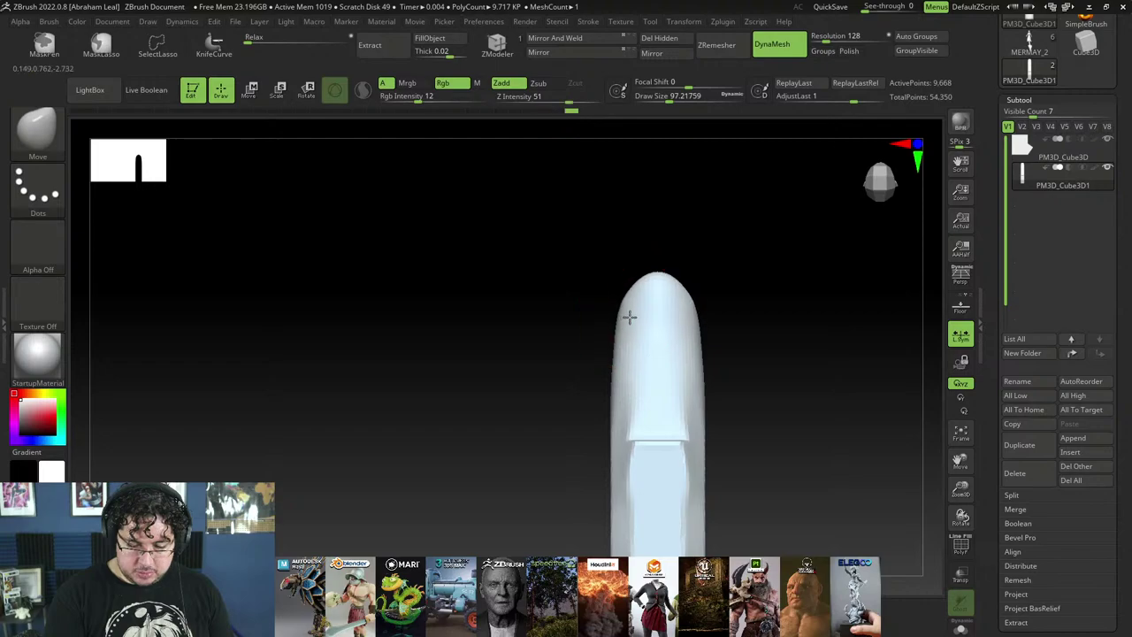
pyautogui.press('shift')
# Step: Refine the fingertip's side profile with the Move brush at a size of about 83 and smooth the pad
pyautogui.moveTo(624, 397)
pyautogui.mouseDown(button='right')
pyautogui.moveTo(634, 389)
pyautogui.moveTo(614, 371)
pyautogui.mouseUp(button='right')
pyautogui.press('shift')
pyautogui.press('space')
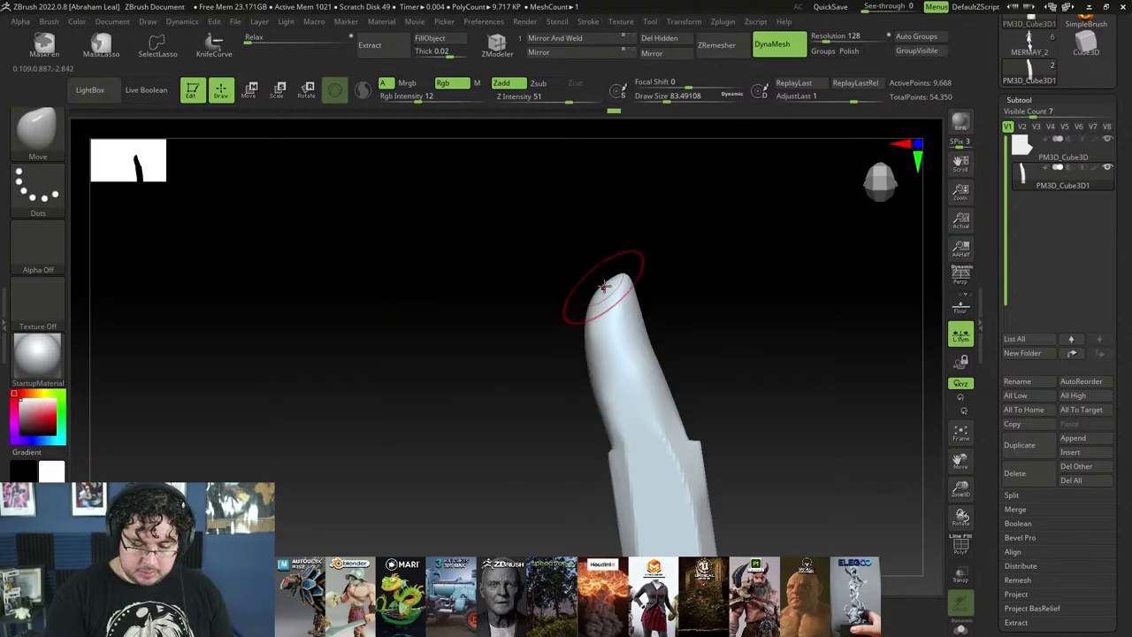
pyautogui.press('shift')
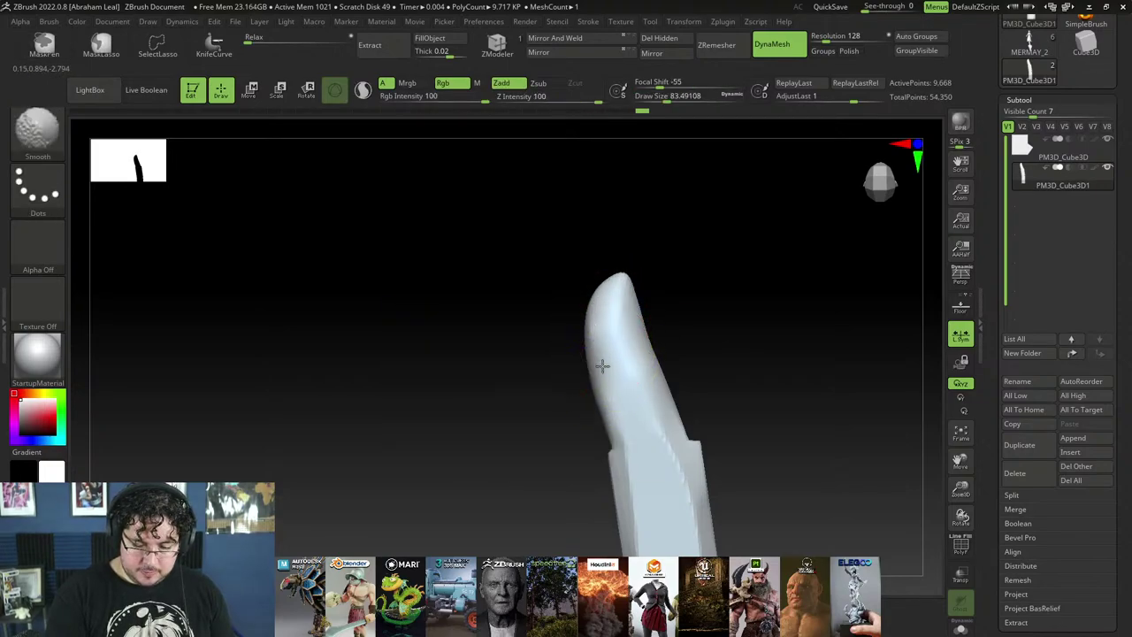
# Step: Remesh the finger with DynaMesh and pull the fingertip pad outward with the Move brush at a size of about 163
pyautogui.keyDown('ctrl'); pyautogui.moveTo(719, 309); pyautogui.dragTo(693, 291); pyautogui.keyUp('ctrl')
pyautogui.moveTo(692, 291)
pyautogui.mouseDown(button='right')
pyautogui.moveTo(634, 346)
pyautogui.moveTo(620, 293)
pyautogui.mouseUp(button='right')
pyautogui.press('shift')
pyautogui.press('b')
pyautogui.press('m')
pyautogui.press('v')
pyautogui.press('space')
pyautogui.moveTo(635, 322)
pyautogui.mouseDown()
pyautogui.moveTo(648, 322)
pyautogui.moveTo(610, 317)
pyautogui.mouseUp()
pyautogui.moveTo(614, 316); pyautogui.dragTo(589, 322, button='right')
pyautogui.moveTo(588, 328); pyautogui.dragTo(577, 333)
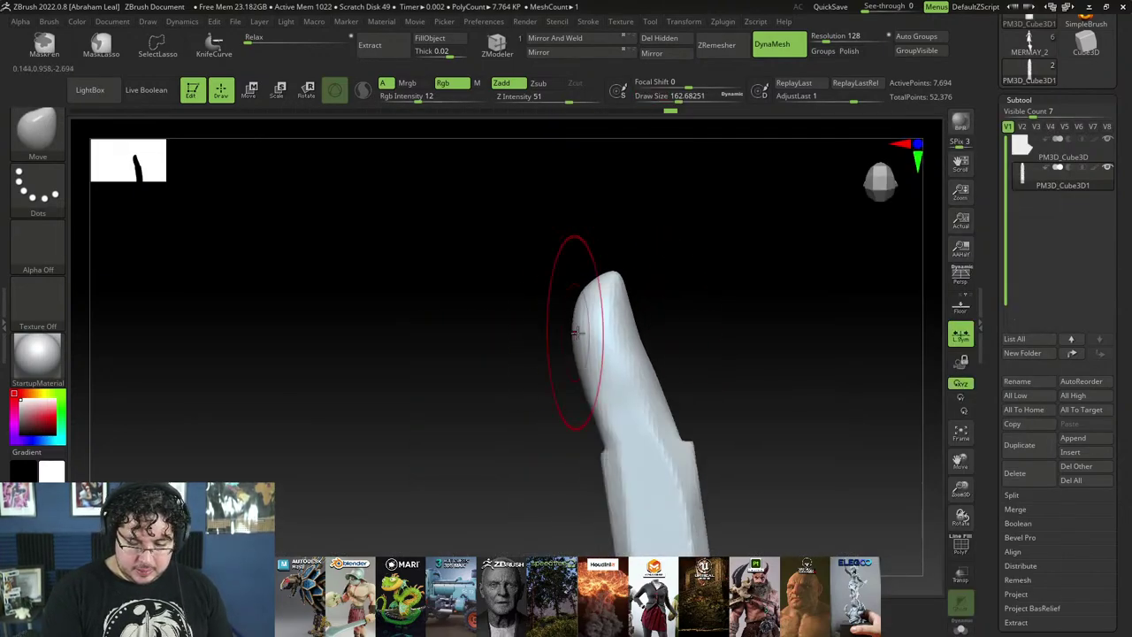
# Step: Fill the notch on the back of the finger's top joint using ClayBuildup
pyautogui.moveTo(637, 362)
pyautogui.mouseDown()
pyautogui.moveTo(713, 356)
pyautogui.moveTo(660, 374)
pyautogui.moveTo(660, 386)
pyautogui.moveTo(673, 383)
pyautogui.moveTo(664, 364)
pyautogui.moveTo(678, 399)
pyautogui.moveTo(690, 354)
pyautogui.moveTo(711, 354)
pyautogui.mouseUp()
pyautogui.press('b')
pyautogui.press('c')
pyautogui.press('b')
pyautogui.press('space')
pyautogui.press('space')
# Step: Flatten the back of the fingertip segment down to the top joint using TrimDynamic at a brush size of about 90
pyautogui.press('b')
pyautogui.press('t')
pyautogui.press('d')
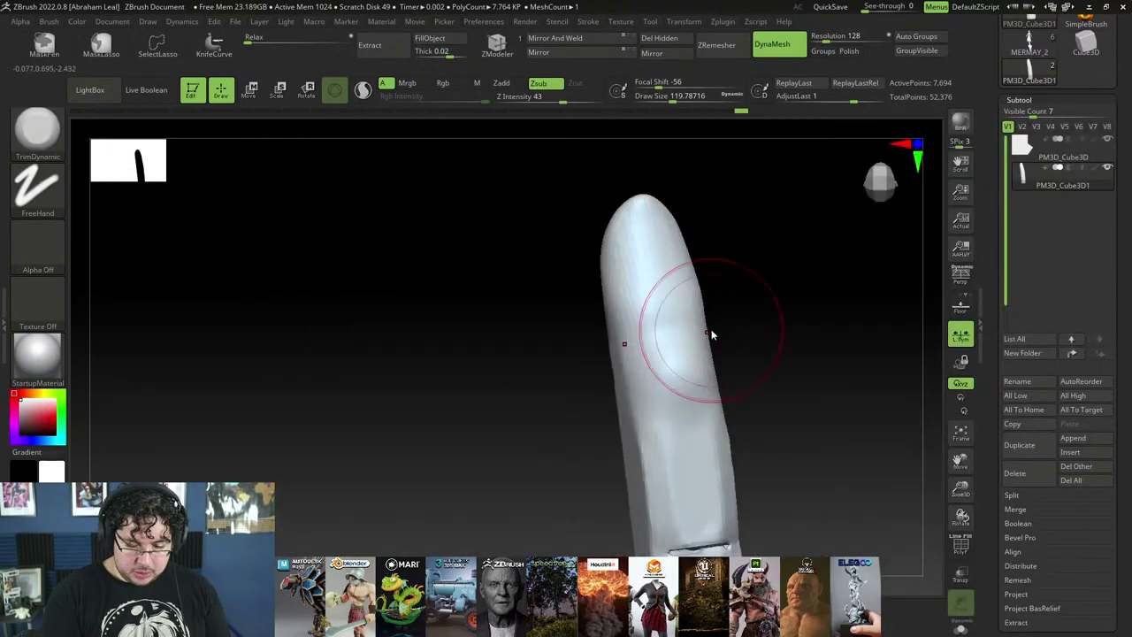
pyautogui.press('[')
pyautogui.moveTo(641, 263)
pyautogui.mouseDown()
pyautogui.moveTo(649, 354)
pyautogui.moveTo(657, 260)
pyautogui.moveTo(673, 422)
pyautogui.mouseUp()
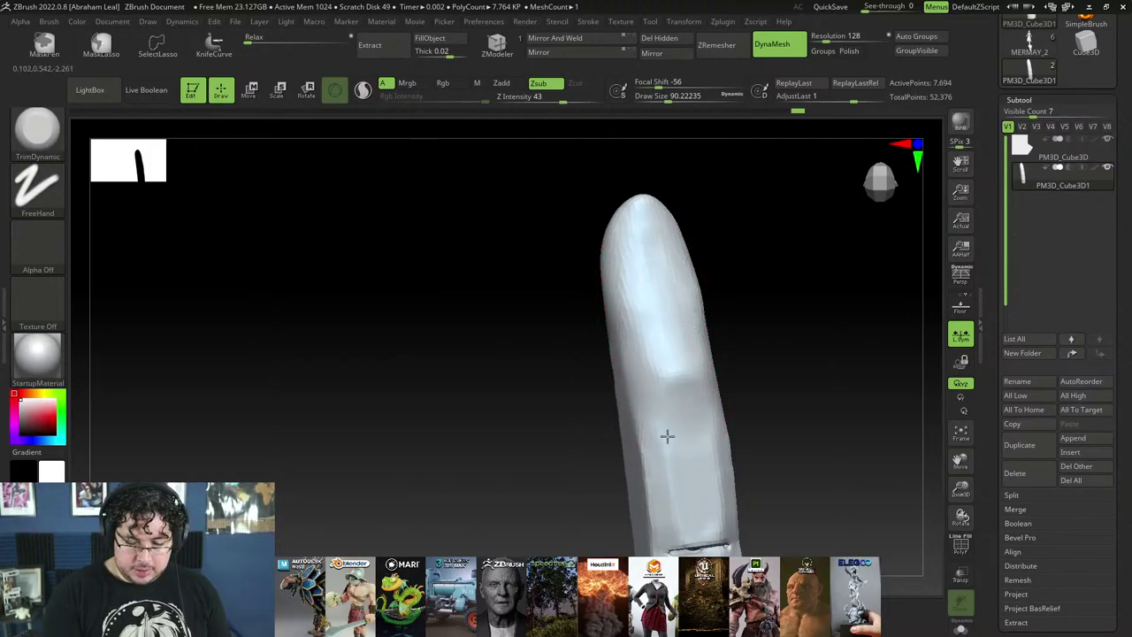
pyautogui.moveTo(667, 435); pyautogui.dragTo(696, 432, button='right')
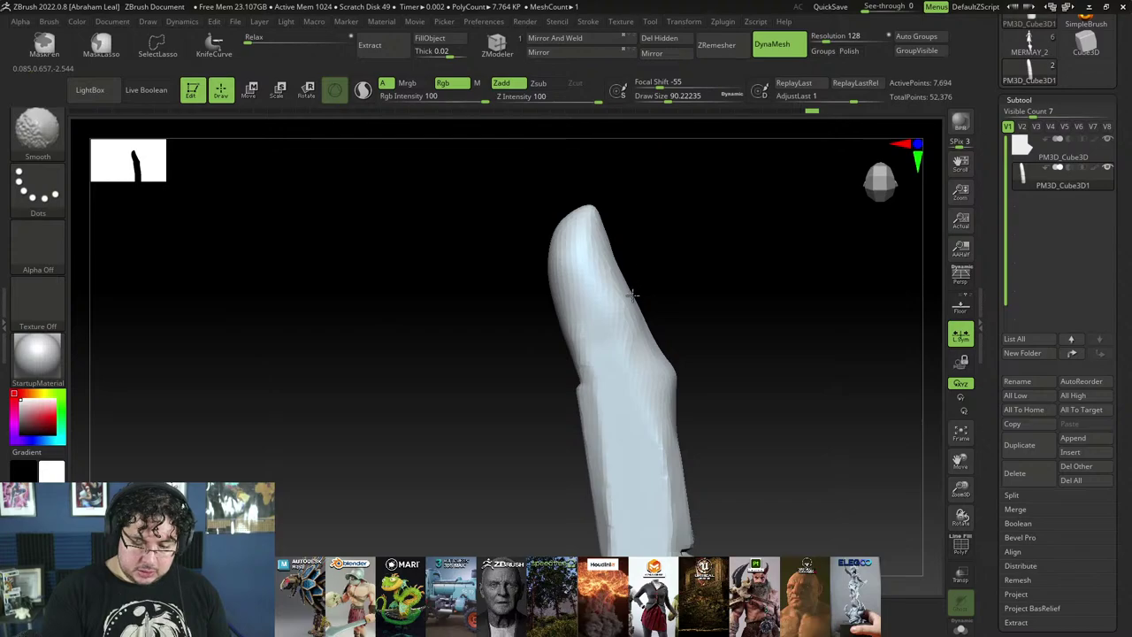
pyautogui.moveTo(645, 291); pyautogui.dragTo(648, 294, button='right')
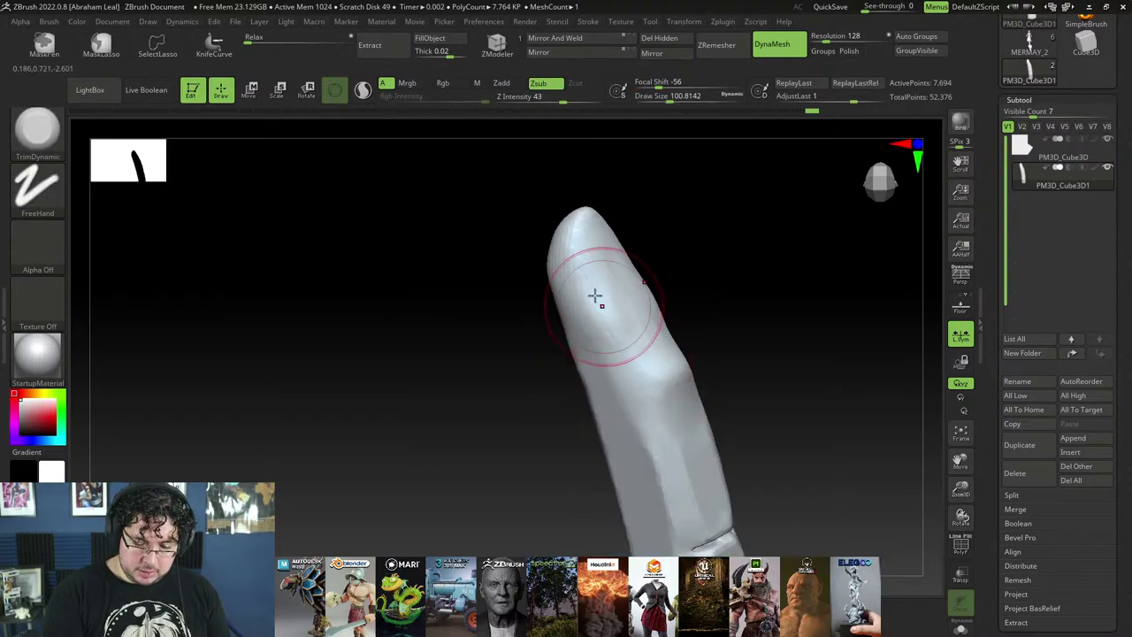
# Step: Plane the back and side edges of the fingertip segment with TrimDynamic at a brush size of about 101, then smooth them
pyautogui.moveTo(596, 297); pyautogui.dragTo(634, 344)
pyautogui.moveTo(590, 273); pyautogui.dragTo(635, 364)
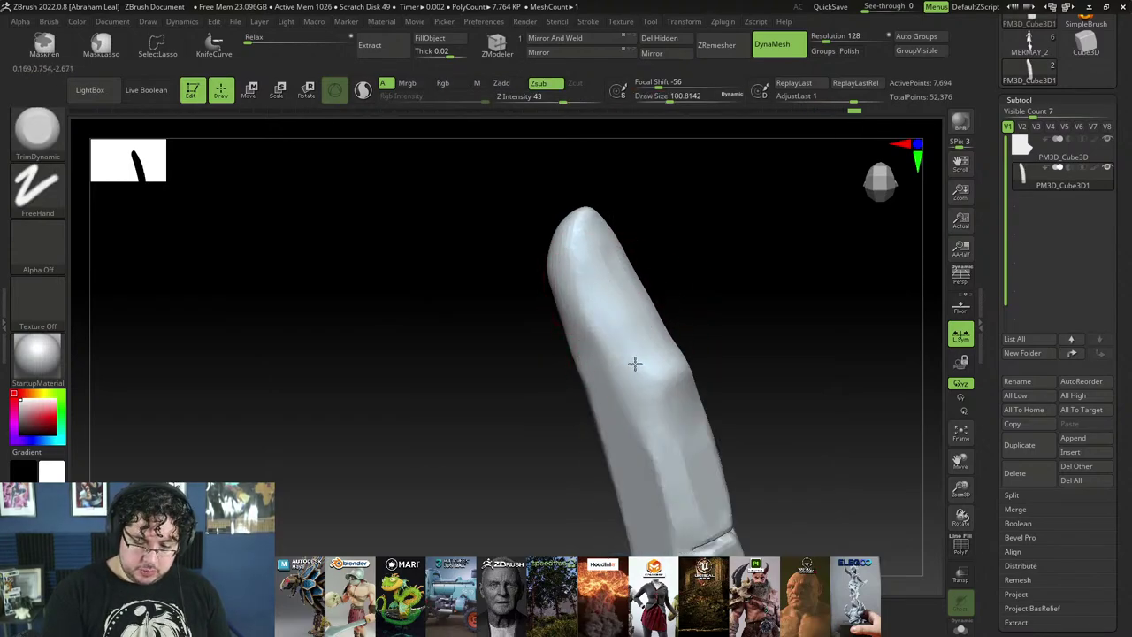
pyautogui.moveTo(676, 281); pyautogui.dragTo(653, 260, button='right')
pyautogui.moveTo(636, 237); pyautogui.dragTo(630, 313)
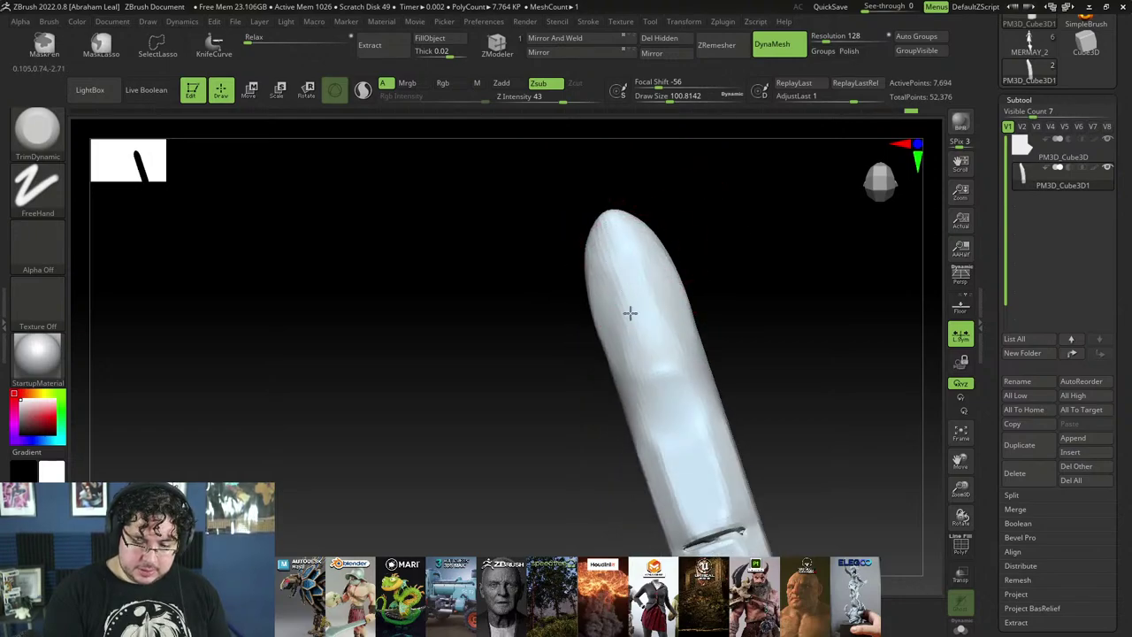
pyautogui.moveTo(613, 276); pyautogui.dragTo(642, 311)
pyautogui.moveTo(642, 311); pyautogui.dragTo(647, 286, button='right')
pyautogui.moveTo(632, 326)
pyautogui.keyDown('shift'); pyautogui.mouseDown()
pyautogui.moveTo(637, 277)
pyautogui.moveTo(641, 330)
pyautogui.mouseUp(); pyautogui.keyUp('shift')
pyautogui.moveTo(640, 330); pyautogui.dragTo(574, 375, button='right')
pyautogui.keyDown('shift'); pyautogui.moveTo(574, 375); pyautogui.dragTo(610, 378); pyautogui.keyUp('shift')
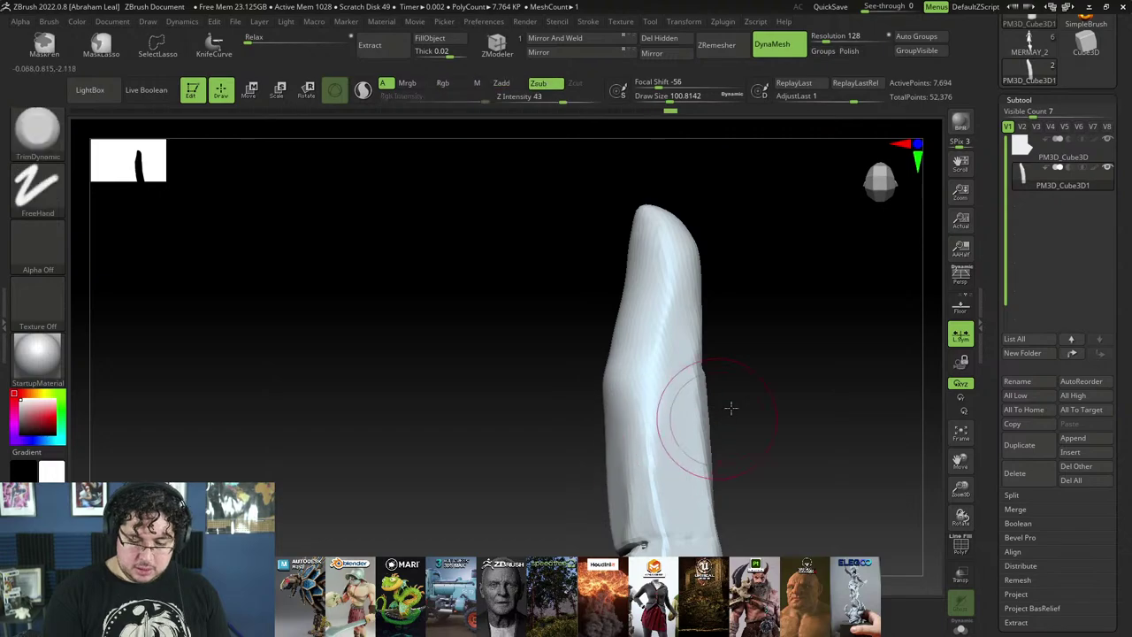
# Step: Make a DamStandard stroke at the finger joint, remesh with DynaMesh and smooth the back of the middle joint
pyautogui.moveTo(731, 407)
pyautogui.mouseDown(button='right')
pyautogui.moveTo(758, 409)
pyautogui.moveTo(751, 372)
pyautogui.mouseUp(button='right')
pyautogui.press('b')
pyautogui.press('d')
pyautogui.press('s')
pyautogui.moveTo(614, 398)
pyautogui.mouseDown()
pyautogui.moveTo(680, 390)
pyautogui.moveTo(619, 395)
pyautogui.mouseUp()
pyautogui.keyDown('ctrl'); pyautogui.moveTo(743, 354); pyautogui.dragTo(739, 379); pyautogui.keyUp('ctrl')
pyautogui.moveTo(657, 385)
pyautogui.keyDown('shift'); pyautogui.mouseDown()
pyautogui.moveTo(629, 408)
pyautogui.moveTo(644, 404)
pyautogui.mouseUp(); pyautogui.keyUp('shift')
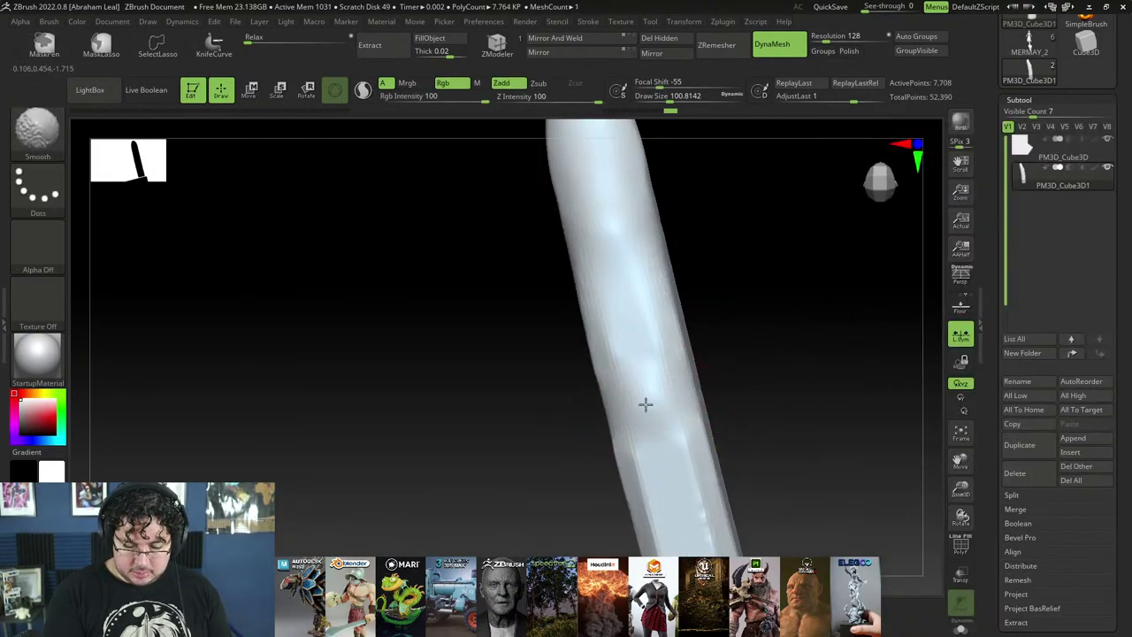
pyautogui.moveTo(645, 405); pyautogui.dragTo(670, 381, button='right')
pyautogui.moveTo(670, 382)
pyautogui.keyDown('shift'); pyautogui.mouseDown()
pyautogui.moveTo(622, 412)
pyautogui.moveTo(648, 403)
pyautogui.mouseUp(); pyautogui.keyUp('shift')
# Step: Carve creases across the palm side of the finger's two joints with DamStandard at a brush size of about 56
pyautogui.moveTo(662, 386)
pyautogui.keyDown('ctrl'); pyautogui.mouseDown(button='right')
pyautogui.moveTo(754, 341)
pyautogui.moveTo(742, 375)
pyautogui.mouseUp(button='right'); pyautogui.keyUp('ctrl')
pyautogui.press('space')
pyautogui.moveTo(683, 390); pyautogui.dragTo(671, 389)
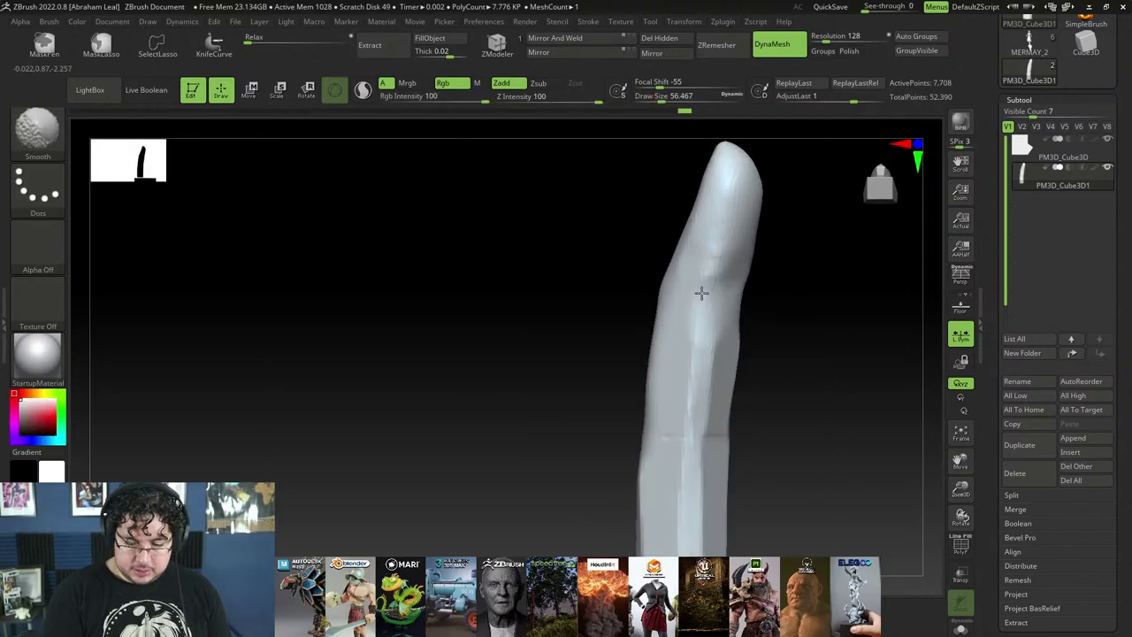
pyautogui.press('b')
pyautogui.press('d')
pyautogui.press('s')
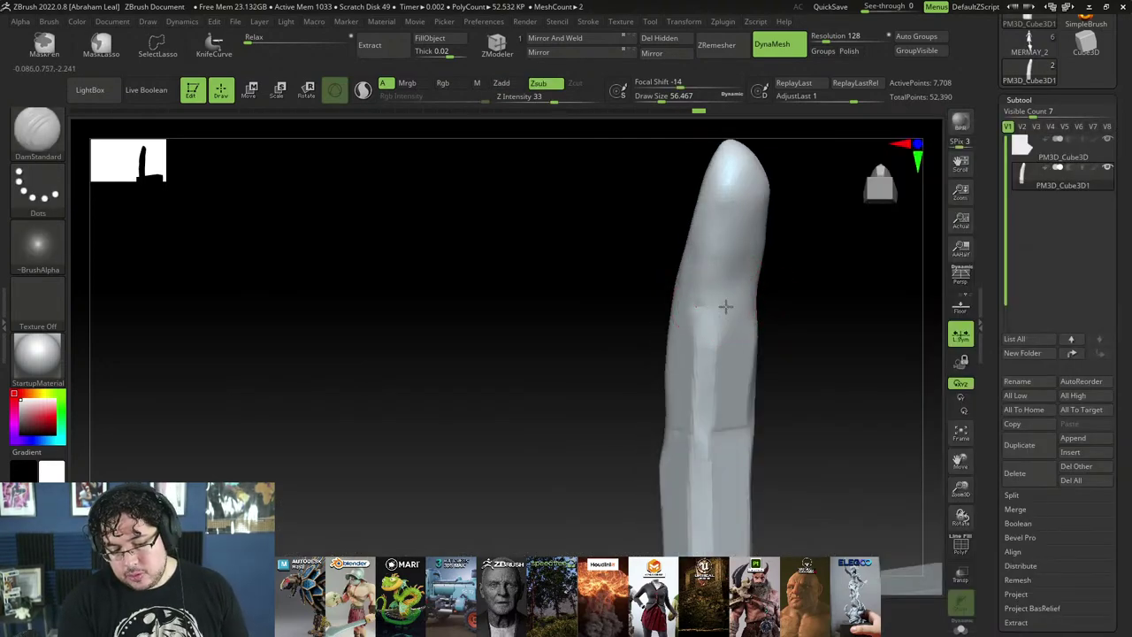
pyautogui.moveTo(726, 306); pyautogui.dragTo(715, 311, button='right')
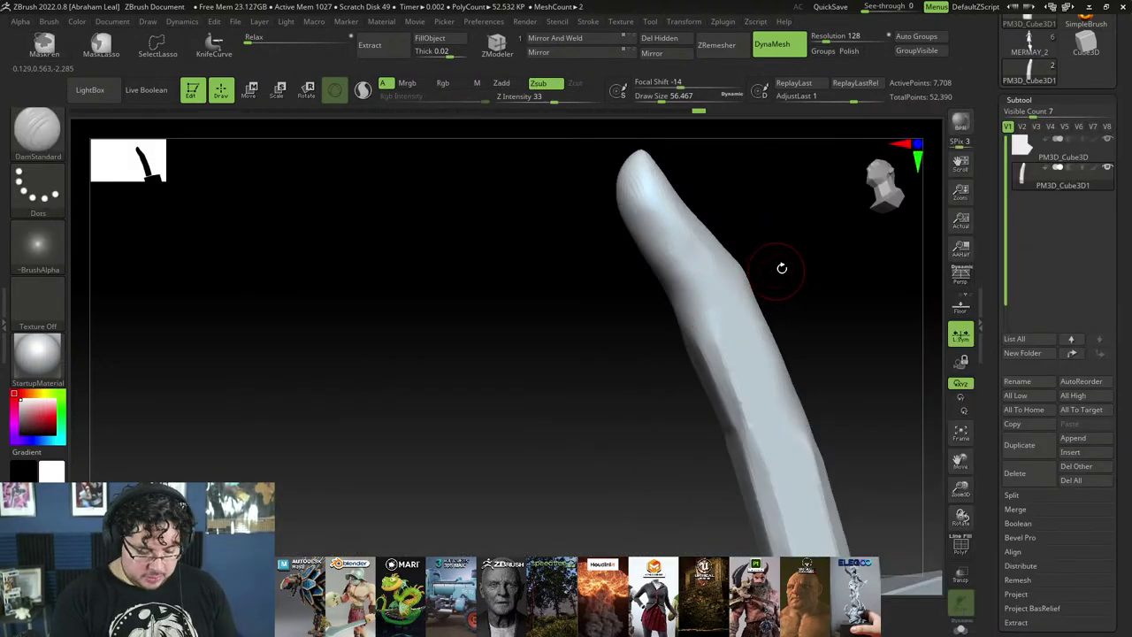
pyautogui.moveTo(782, 268)
pyautogui.mouseDown(button='right')
pyautogui.moveTo(731, 263)
pyautogui.moveTo(738, 273)
pyautogui.moveTo(761, 239)
pyautogui.moveTo(787, 275)
pyautogui.moveTo(756, 245)
pyautogui.moveTo(747, 306)
pyautogui.moveTo(687, 295)
pyautogui.moveTo(712, 284)
pyautogui.mouseUp(button='right')
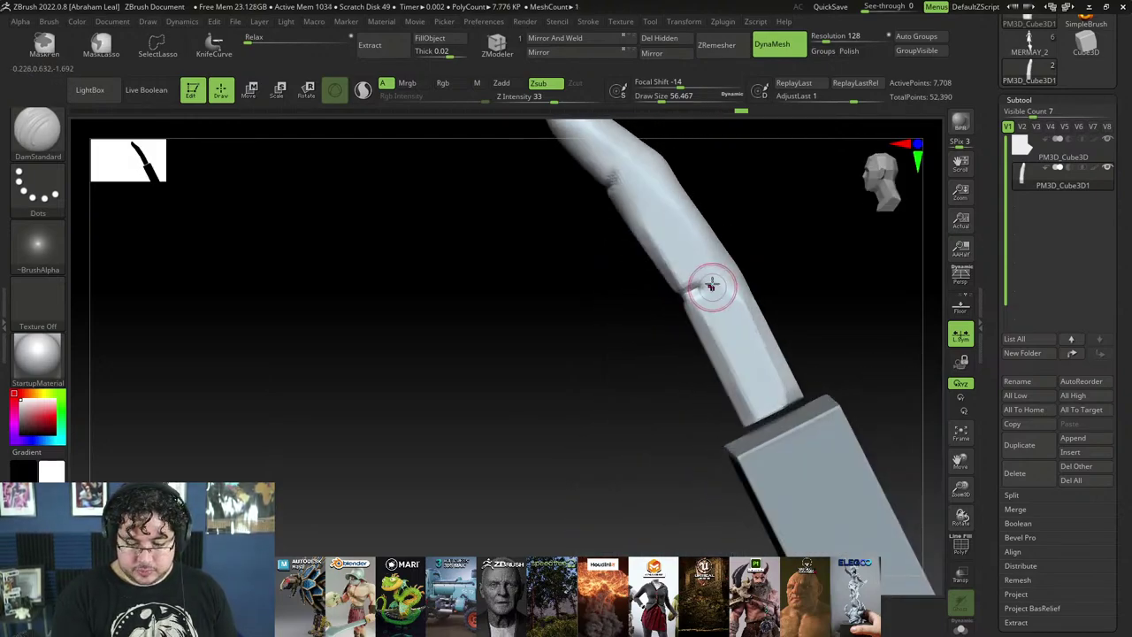
# Step: Build up and smooth the middle segment's palm-side pad with ClayBuildup at a size of about 97, undoing the last stroke
pyautogui.press('shift')
pyautogui.press('b')
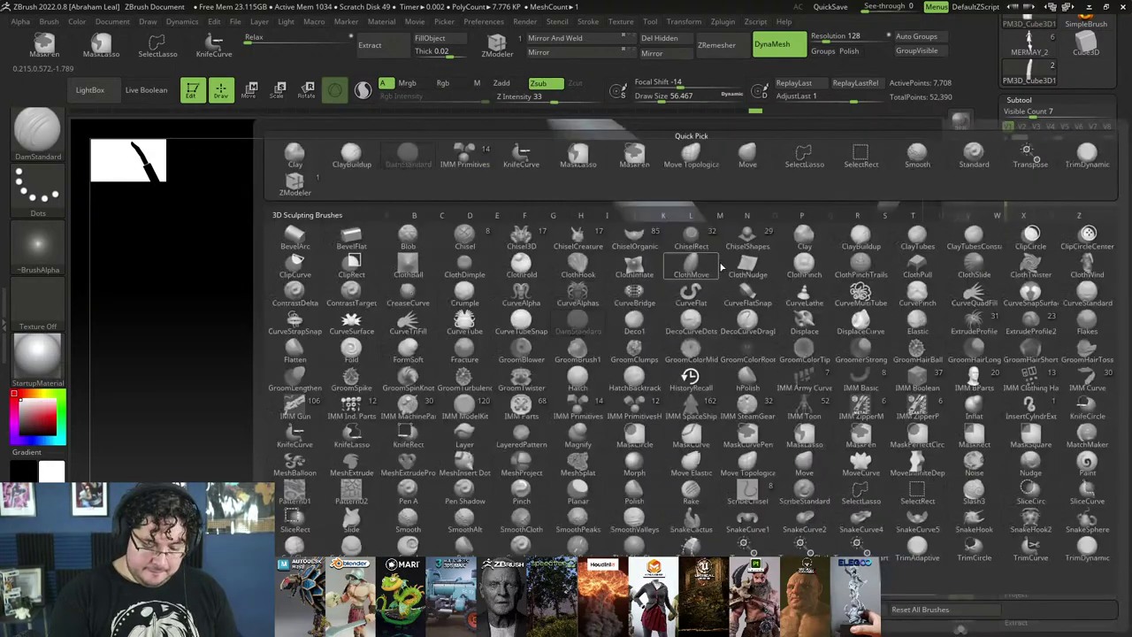
pyautogui.press('c')
pyautogui.press('b')
pyautogui.press('space')
pyautogui.moveTo(722, 244); pyautogui.dragTo(743, 229)
pyautogui.moveTo(744, 228)
pyautogui.mouseDown(button='right')
pyautogui.moveTo(676, 243)
pyautogui.moveTo(649, 270)
pyautogui.mouseUp(button='right')
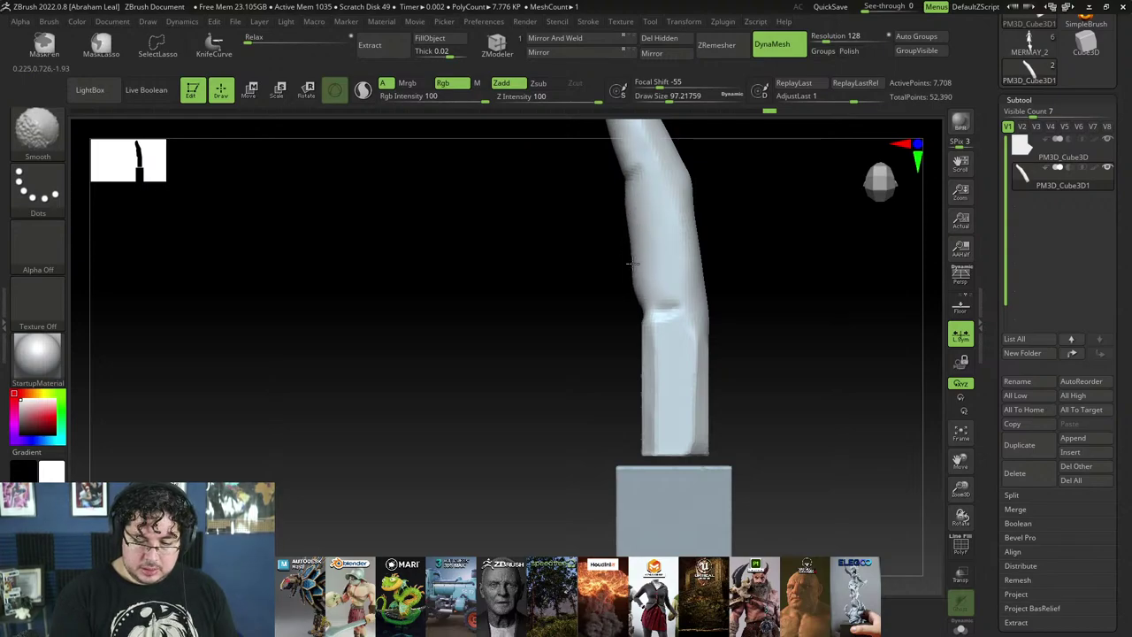
pyautogui.moveTo(633, 264)
pyautogui.mouseDown()
pyautogui.moveTo(662, 265)
pyautogui.moveTo(639, 234)
pyautogui.mouseUp()
pyautogui.hotkey('ctrl', 'z')
# Step: Flatten the middle segment's palm-side pad with TrimDynamic at a brush size of about 97 and smooth its edges
pyautogui.press('b')
pyautogui.press('t')
pyautogui.press('d')
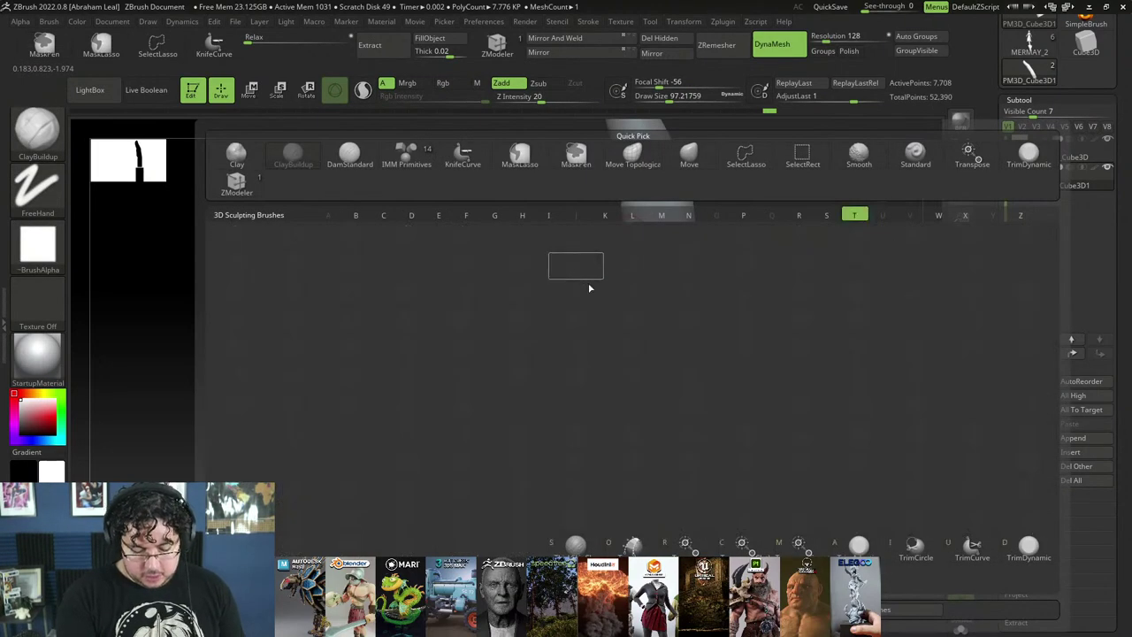
pyautogui.moveTo(646, 265)
pyautogui.mouseDown(button='right')
pyautogui.moveTo(620, 209)
pyautogui.moveTo(616, 256)
pyautogui.mouseUp(button='right')
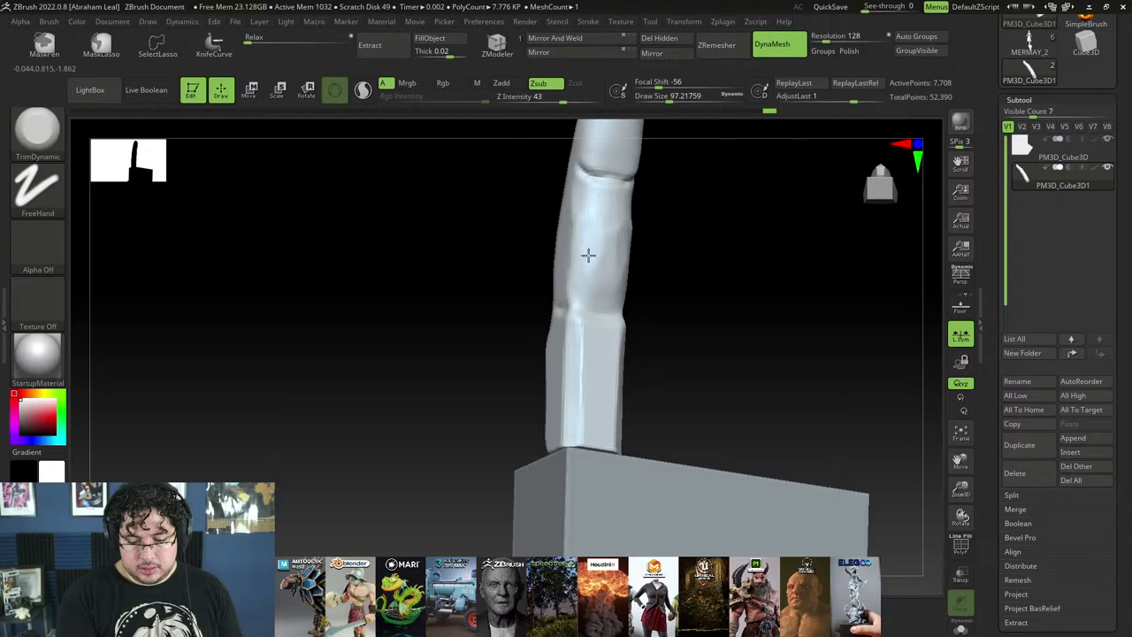
pyautogui.moveTo(605, 243); pyautogui.dragTo(607, 239)
pyautogui.moveTo(647, 236); pyautogui.dragTo(710, 239, button='right')
pyautogui.keyDown('shift'); pyautogui.moveTo(607, 252); pyautogui.dragTo(603, 266); pyautogui.keyUp('shift')
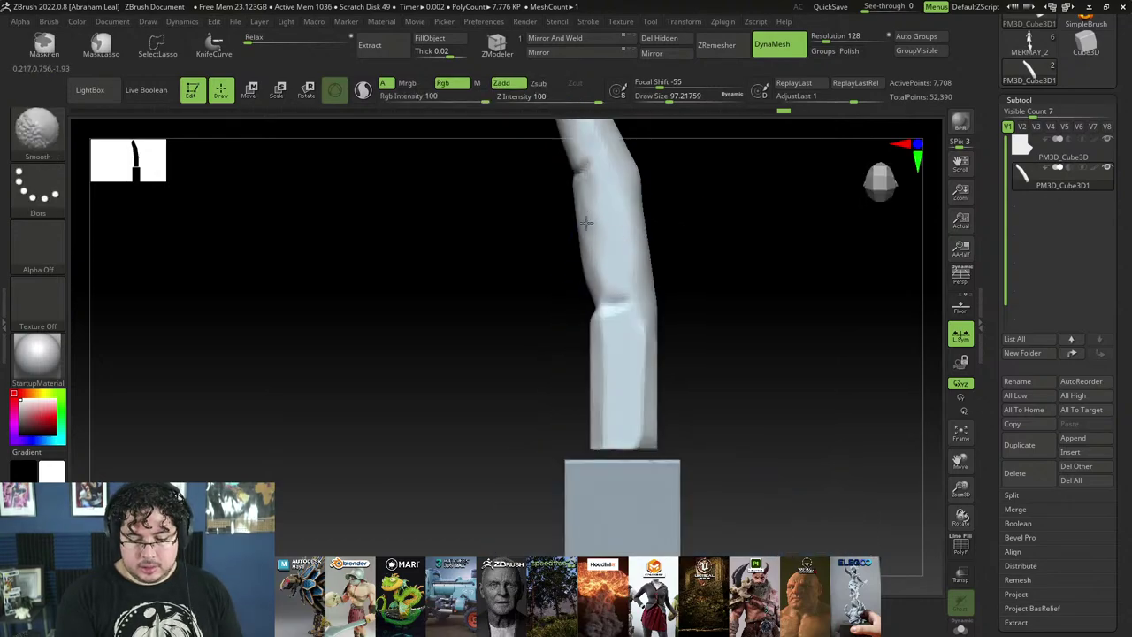
# Step: Add clay just below the upper joint crease with ClayBuildup at a size of about 62 and smooth the transition
pyautogui.moveTo(581, 212)
pyautogui.mouseDown(button='right')
pyautogui.moveTo(558, 321)
pyautogui.moveTo(576, 341)
pyautogui.mouseUp(button='right')
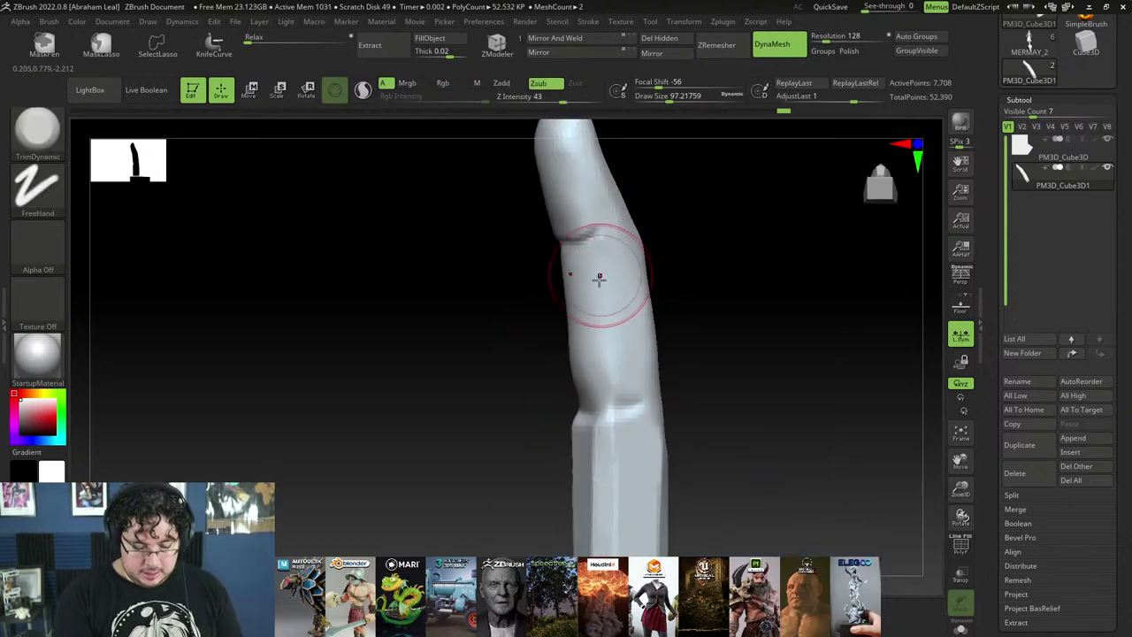
pyautogui.press('space')
pyautogui.moveTo(608, 267); pyautogui.dragTo(577, 258)
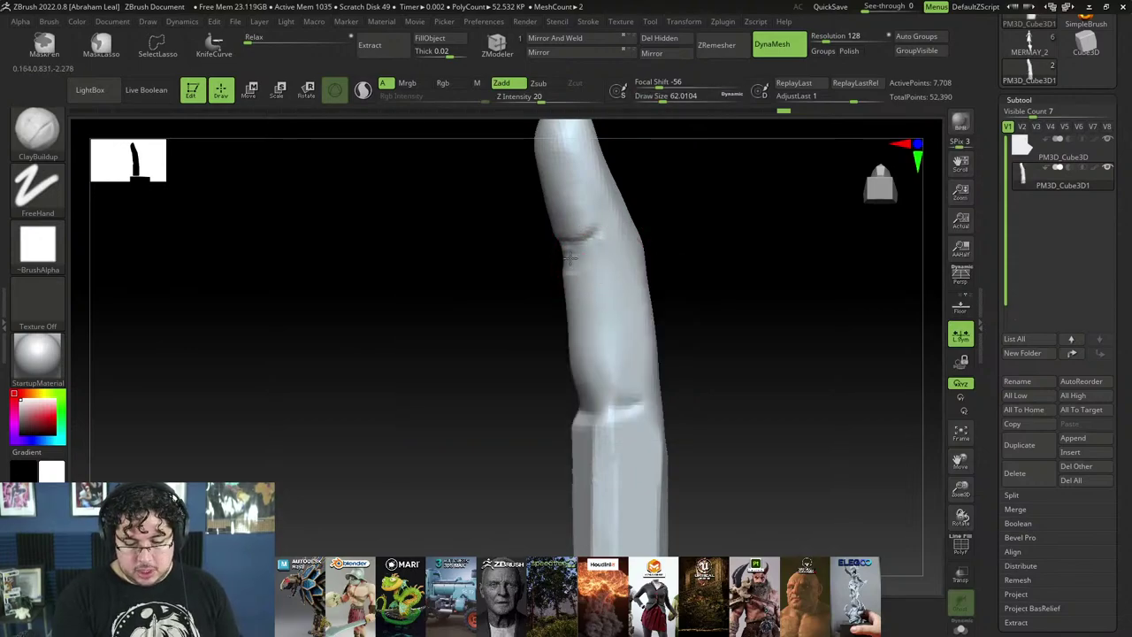
pyautogui.moveTo(595, 277)
pyautogui.mouseDown()
pyautogui.moveTo(610, 271)
pyautogui.moveTo(591, 276)
pyautogui.mouseUp()
pyautogui.moveTo(556, 306); pyautogui.dragTo(578, 292, button='right')
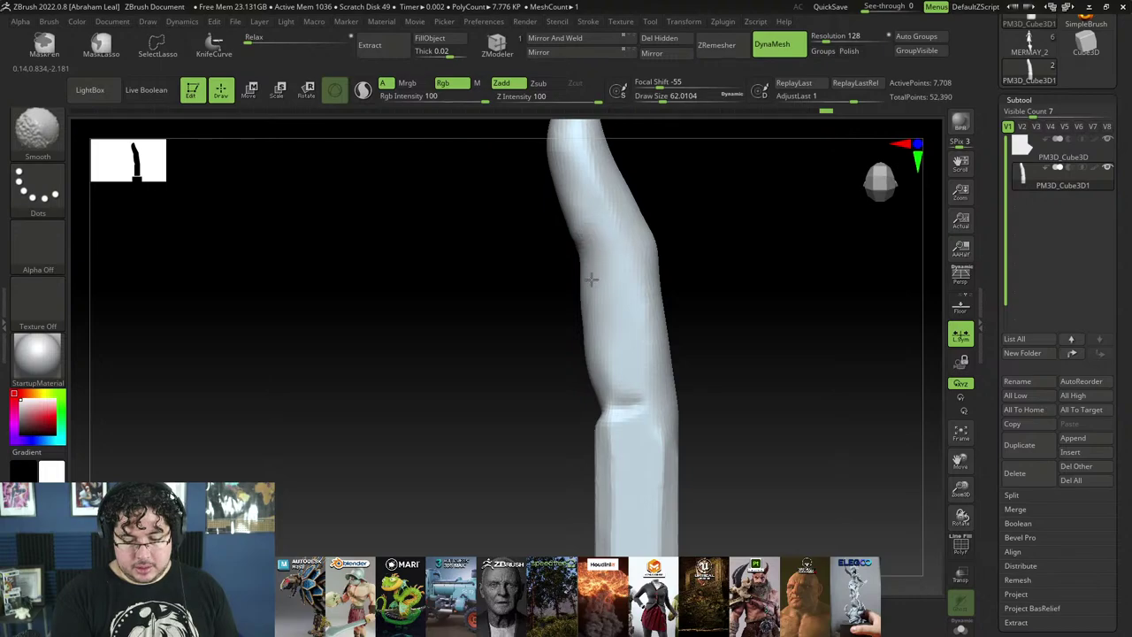
pyautogui.keyDown('shift'); pyautogui.moveTo(583, 256); pyautogui.dragTo(591, 209); pyautogui.keyUp('shift')
# Step: Round out the finger's lowest segment with ClayBuildup at a brush size of about 101 and smooth its hard edges
pyautogui.keyDown('alt'); pyautogui.moveTo(599, 222); pyautogui.dragTo(586, 159, button='right'); pyautogui.keyUp('alt')
pyautogui.moveTo(689, 358)
pyautogui.keyDown('alt'); pyautogui.mouseDown(button='right')
pyautogui.moveTo(693, 291)
pyautogui.moveTo(724, 303)
pyautogui.mouseUp(button='right'); pyautogui.keyUp('alt')
pyautogui.press('space')
pyautogui.moveTo(619, 330); pyautogui.dragTo(647, 324)
pyautogui.press('space')
pyautogui.moveTo(518, 365); pyautogui.dragTo(535, 361)
pyautogui.moveTo(586, 328)
pyautogui.mouseDown()
pyautogui.moveTo(594, 354)
pyautogui.moveTo(570, 432)
pyautogui.moveTo(591, 386)
pyautogui.moveTo(579, 412)
pyautogui.moveTo(587, 346)
pyautogui.moveTo(574, 413)
pyautogui.mouseUp()
pyautogui.keyDown('shift'); pyautogui.moveTo(644, 324); pyautogui.dragTo(695, 319, button='right'); pyautogui.keyUp('shift')
pyautogui.keyDown('shift'); pyautogui.moveTo(573, 389); pyautogui.dragTo(552, 310); pyautogui.keyUp('shift')
# Step: Set the ClayBuildup focal shift to -85 and smooth the crease at the finger's lower joint
pyautogui.moveTo(670, 306); pyautogui.dragTo(699, 308, button='right')
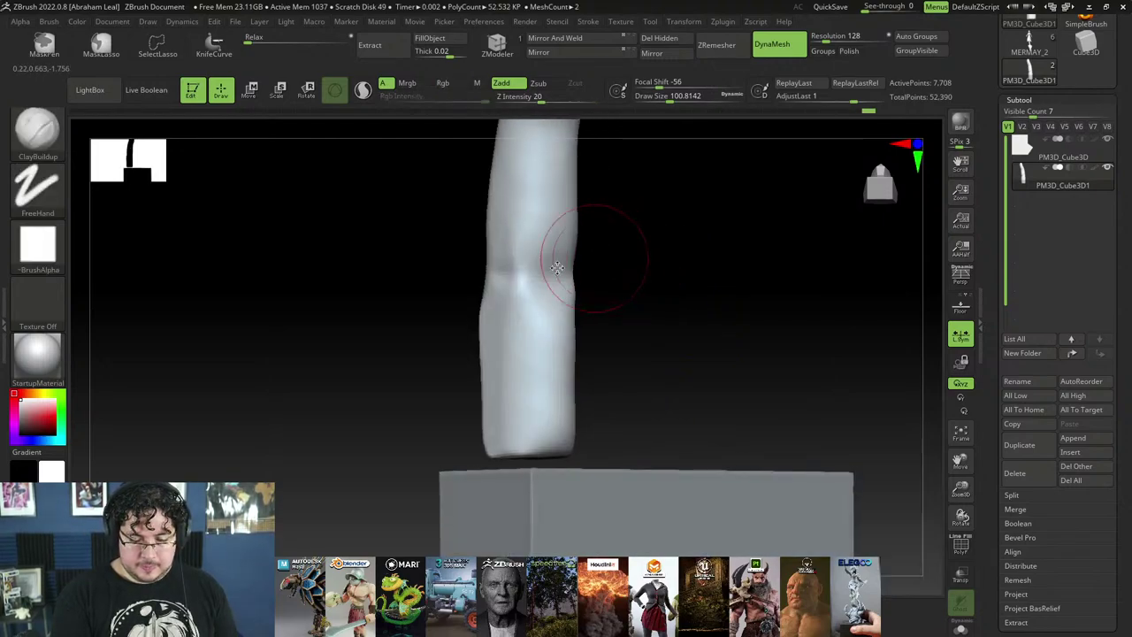
pyautogui.press('space')
pyautogui.keyDown('shift'); pyautogui.moveTo(524, 306); pyautogui.dragTo(511, 285); pyautogui.keyUp('shift')
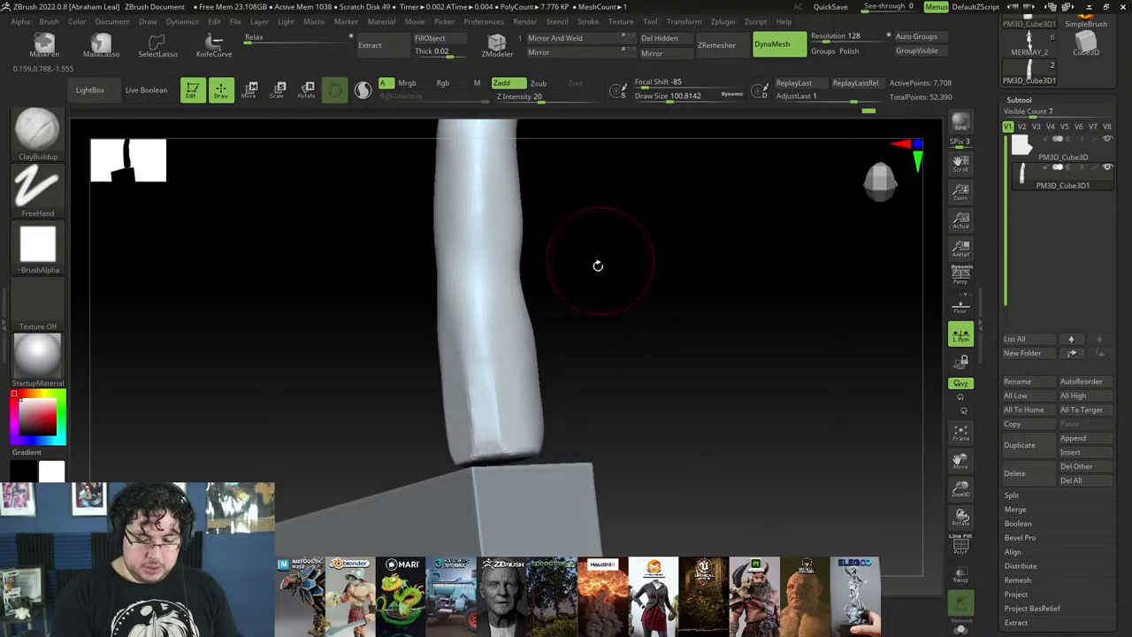
# Step: Flatten the edges of the finger's lowest segment with TrimDynamic at a brush size of about 128
pyautogui.press('b')
pyautogui.press('Escape')
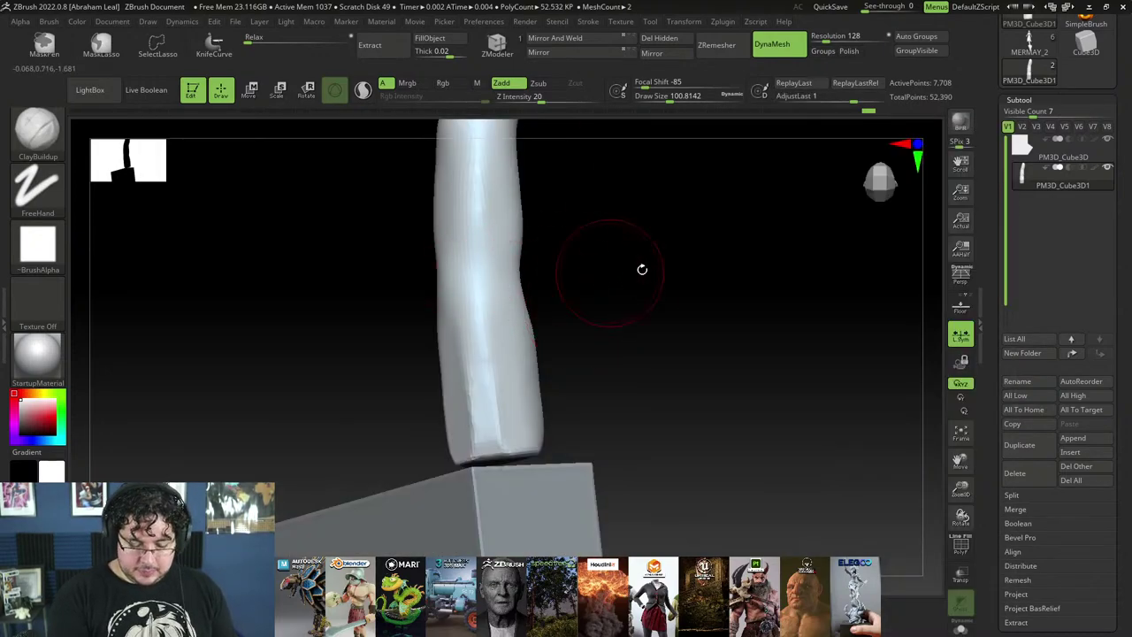
pyautogui.press('b')
pyautogui.press('t')
pyautogui.press('d')
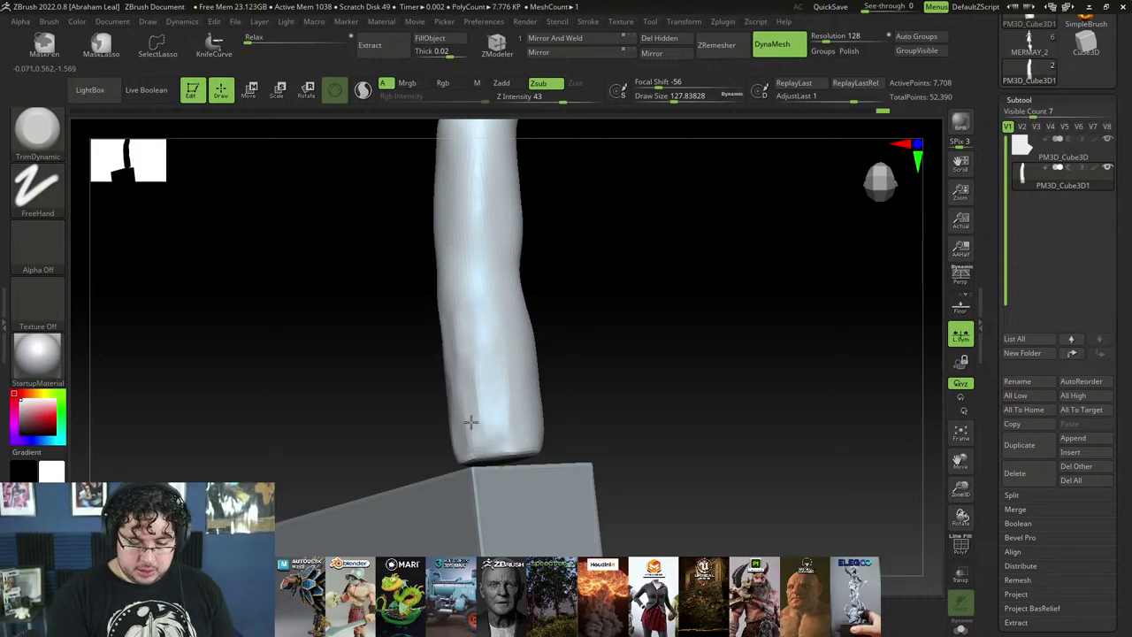
pyautogui.moveTo(473, 413)
pyautogui.mouseDown(button='right')
pyautogui.moveTo(577, 388)
pyautogui.moveTo(567, 362)
pyautogui.moveTo(614, 334)
pyautogui.moveTo(574, 410)
pyautogui.moveTo(551, 405)
pyautogui.moveTo(515, 443)
pyautogui.moveTo(587, 419)
pyautogui.mouseUp(button='right')
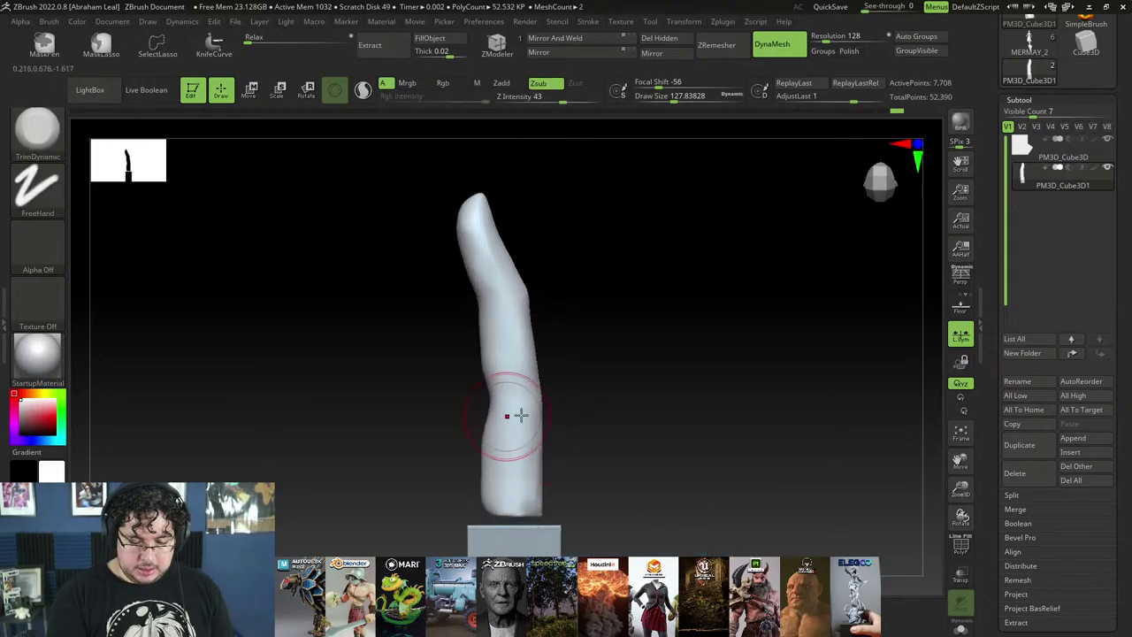
# Step: Adjust the finger's side profile around the lower joint with the Move brush at a size of about 163 and smooth it
pyautogui.press('b')
pyautogui.press('m')
pyautogui.press('v')
pyautogui.press('space')
pyautogui.moveTo(533, 381); pyautogui.dragTo(537, 382)
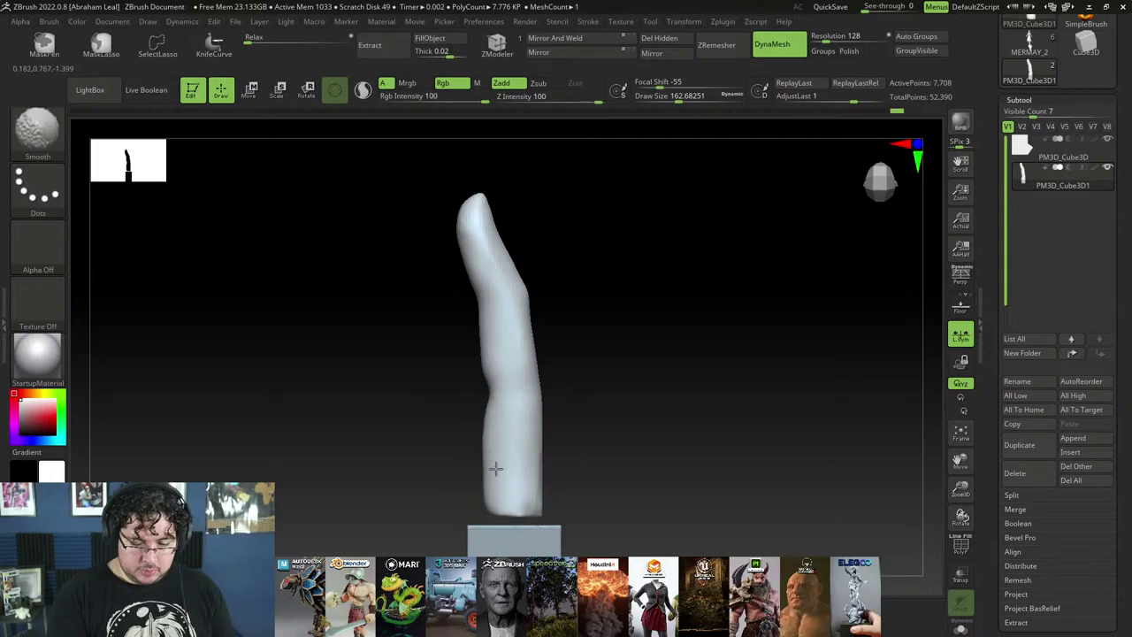
pyautogui.moveTo(513, 414)
pyautogui.mouseDown(button='right')
pyautogui.moveTo(571, 402)
pyautogui.moveTo(573, 356)
pyautogui.mouseUp(button='right')
# Step: Refine the finger's width along its sides with the Move brush at a size of about 167 and smooth the base
pyautogui.press('space')
pyautogui.moveTo(537, 414); pyautogui.dragTo(539, 438)
pyautogui.press('space')
pyautogui.moveTo(552, 395); pyautogui.dragTo(542, 395, button='right')
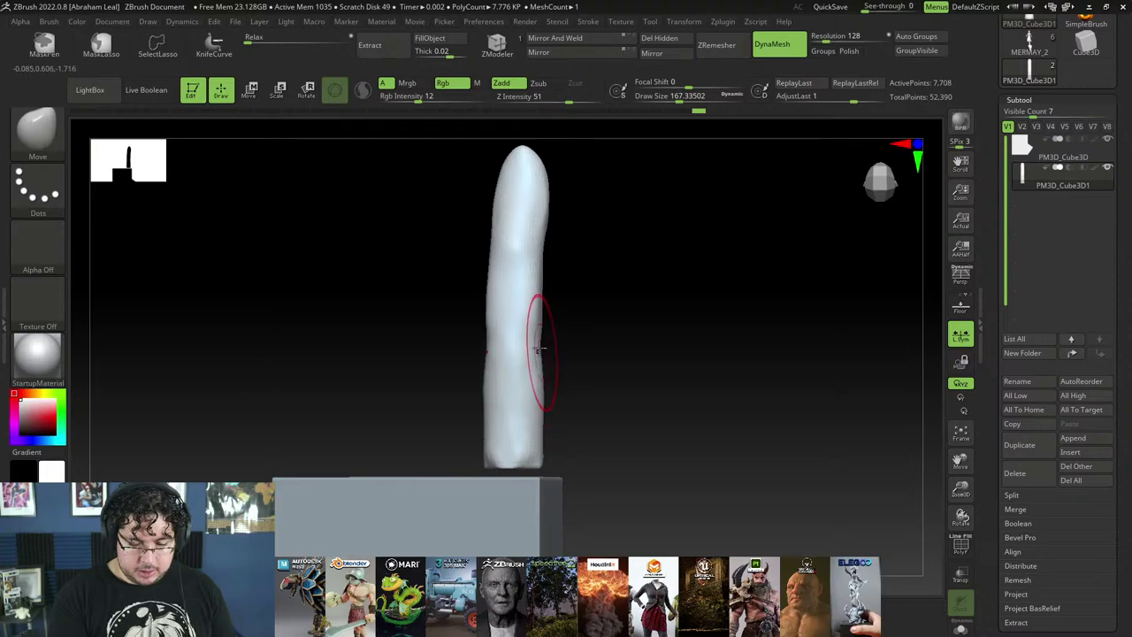
pyautogui.moveTo(572, 354); pyautogui.dragTo(538, 396)
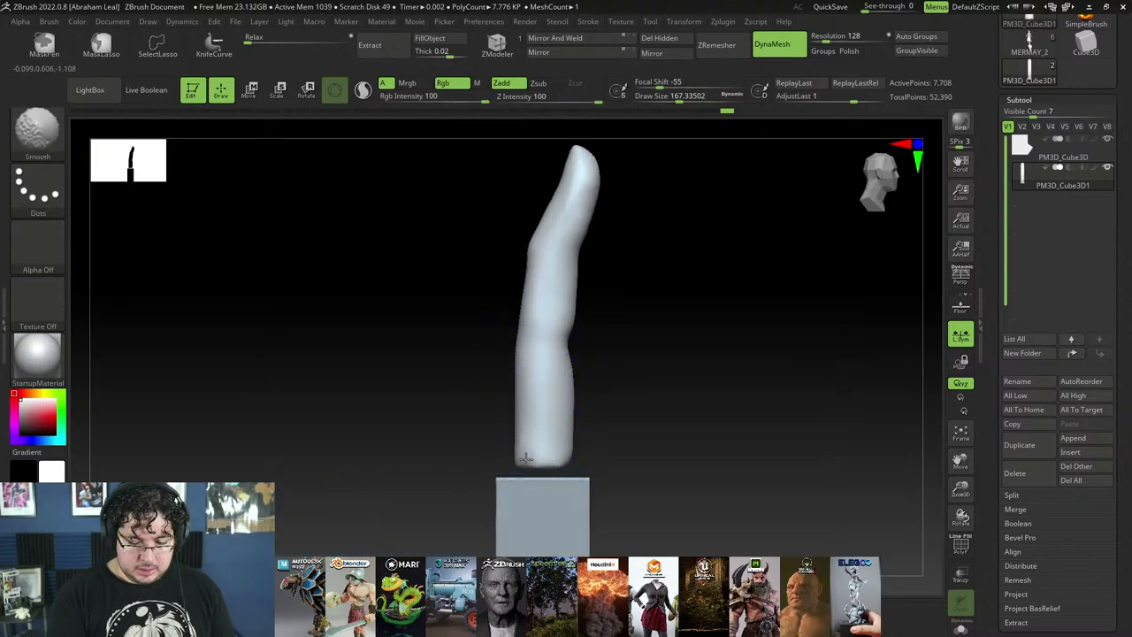
pyautogui.moveTo(525, 457)
pyautogui.mouseDown()
pyautogui.moveTo(566, 422)
pyautogui.moveTo(566, 384)
pyautogui.mouseUp()
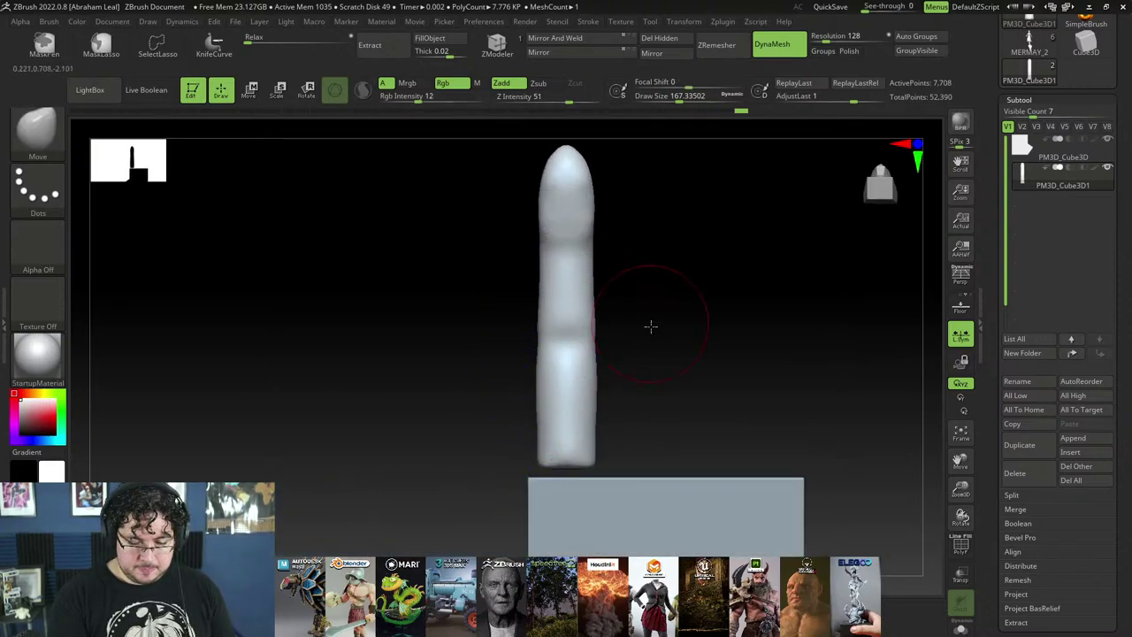
# Step: Mask the fingernail area on the back of the fingertip with MaskPen at a size of about 51 and invert the mask
pyautogui.moveTo(651, 326)
pyautogui.mouseDown()
pyautogui.moveTo(710, 330)
pyautogui.moveTo(678, 327)
pyautogui.moveTo(683, 351)
pyautogui.moveTo(653, 408)
pyautogui.mouseUp()
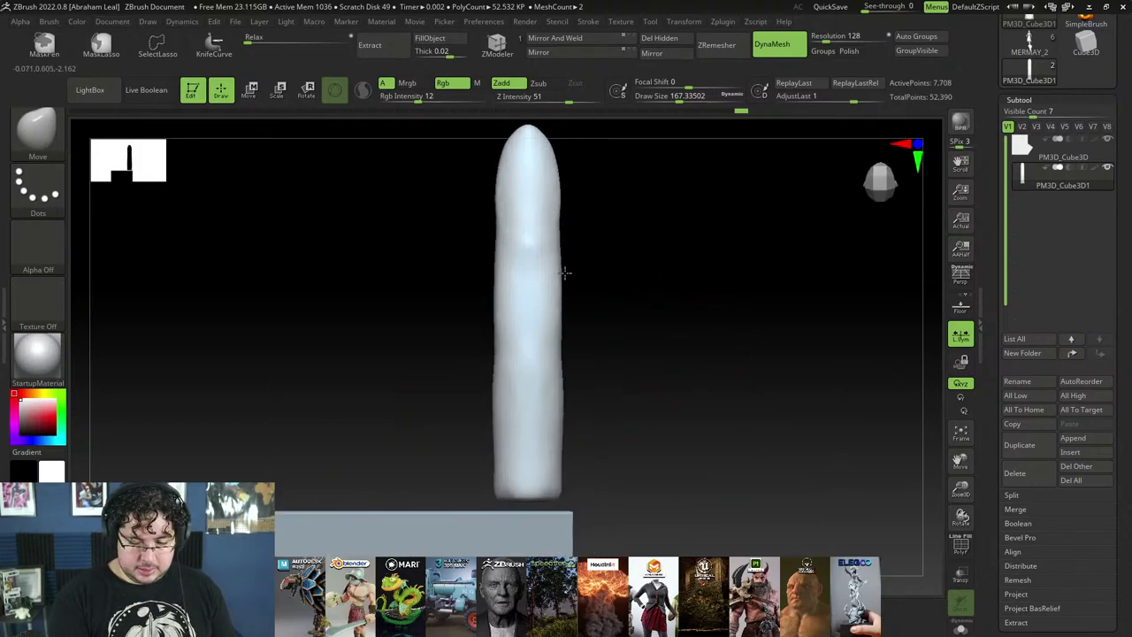
pyautogui.keyDown('alt'); pyautogui.moveTo(601, 238); pyautogui.dragTo(619, 389); pyautogui.keyUp('alt')
pyautogui.press('space')
pyautogui.moveTo(627, 275)
pyautogui.mouseDown()
pyautogui.moveTo(535, 273)
pyautogui.moveTo(563, 257)
pyautogui.mouseUp()
pyautogui.press('space')
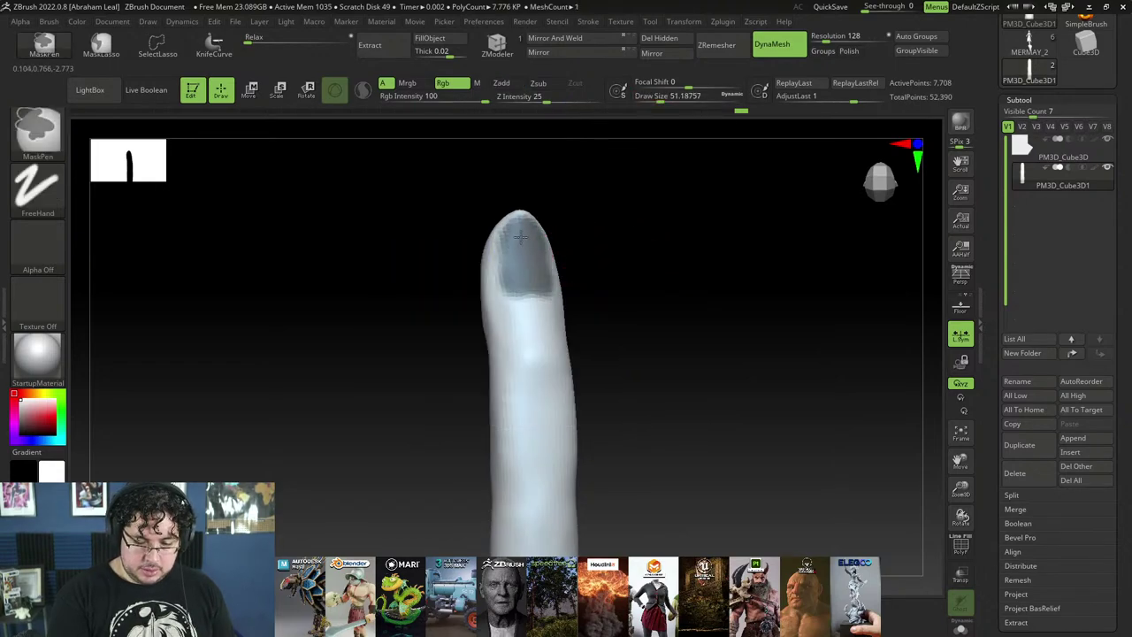
pyautogui.keyDown('ctrl'); pyautogui.moveTo(533, 286); pyautogui.dragTo(606, 271); pyautogui.keyUp('ctrl')
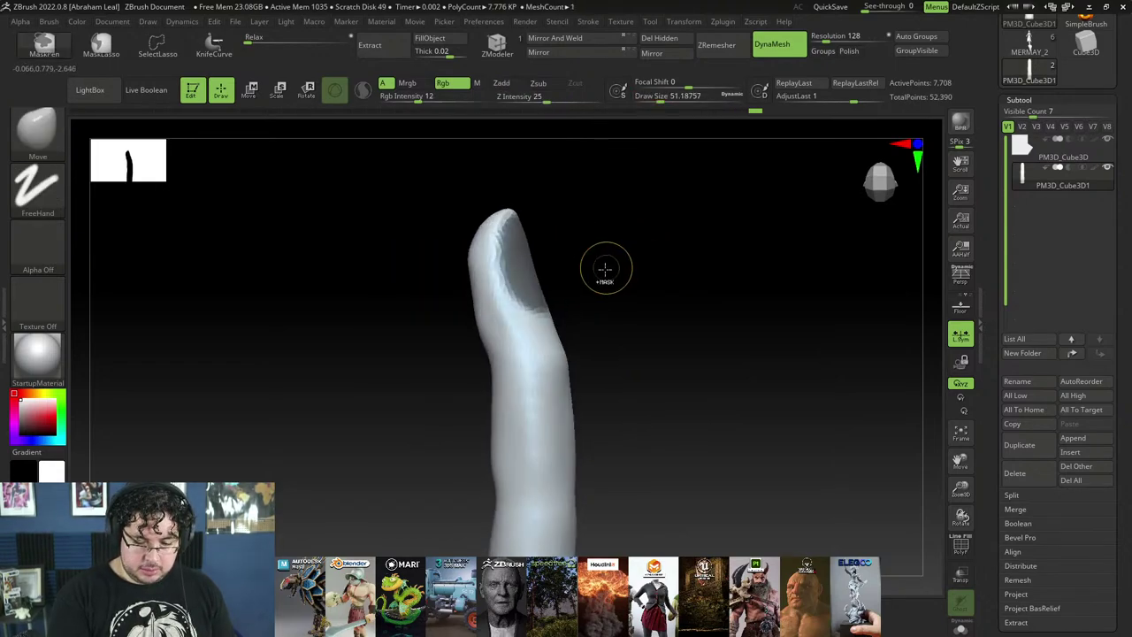
pyautogui.keyDown('ctrl'); pyautogui.click(605, 274); pyautogui.keyUp('ctrl')
# Step: Centre the transform gizmo on the unmasked nail area and pull it slightly outward from the fingertip
pyautogui.press('w')
pyautogui.keyDown('alt'); pyautogui.click(524, 259); pyautogui.keyUp('alt')
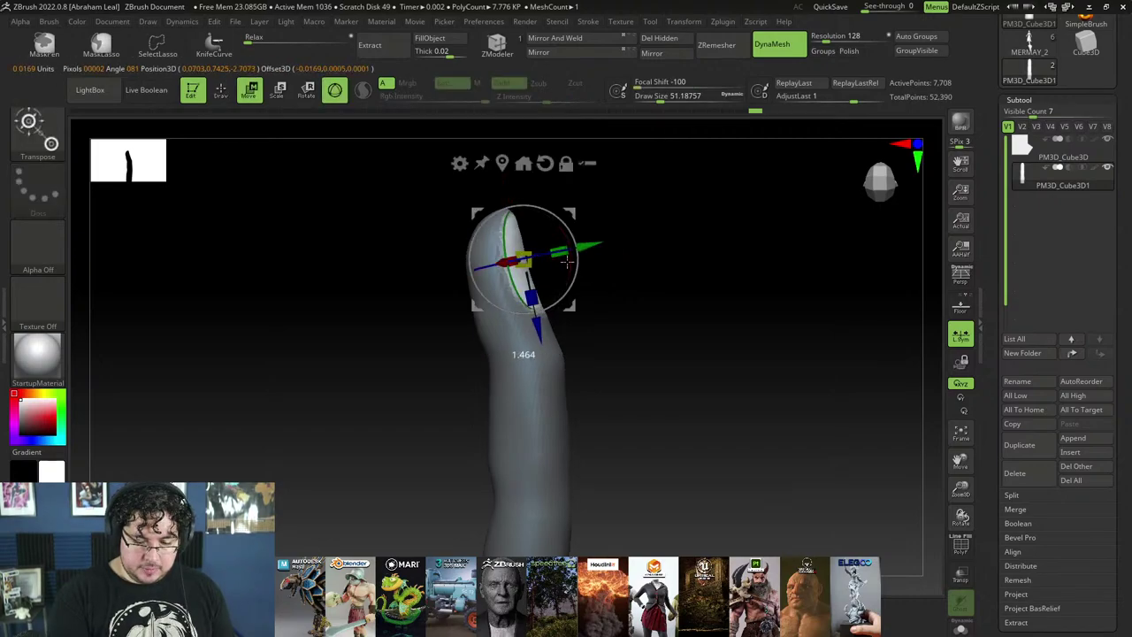
pyautogui.moveTo(597, 249); pyautogui.dragTo(602, 248)
pyautogui.keyDown('alt'); pyautogui.moveTo(624, 188); pyautogui.dragTo(639, 256); pyautogui.keyUp('alt')
pyautogui.moveTo(528, 255); pyautogui.dragTo(520, 223)
pyautogui.moveTo(635, 217); pyautogui.dragTo(605, 241)
# Step: Clear the mask and remesh the finger with DynaMesh at resolution 128
pyautogui.press('q')
pyautogui.keyDown('ctrl'); pyautogui.moveTo(677, 304); pyautogui.dragTo(694, 318); pyautogui.keyUp('ctrl')
pyautogui.moveTo(676, 305); pyautogui.dragTo(610, 316)
pyautogui.moveTo(638, 281)
pyautogui.keyDown('ctrl'); pyautogui.mouseDown()
pyautogui.moveTo(656, 299)
pyautogui.moveTo(561, 353)
pyautogui.moveTo(544, 328)
pyautogui.mouseUp(); pyautogui.keyUp('ctrl')
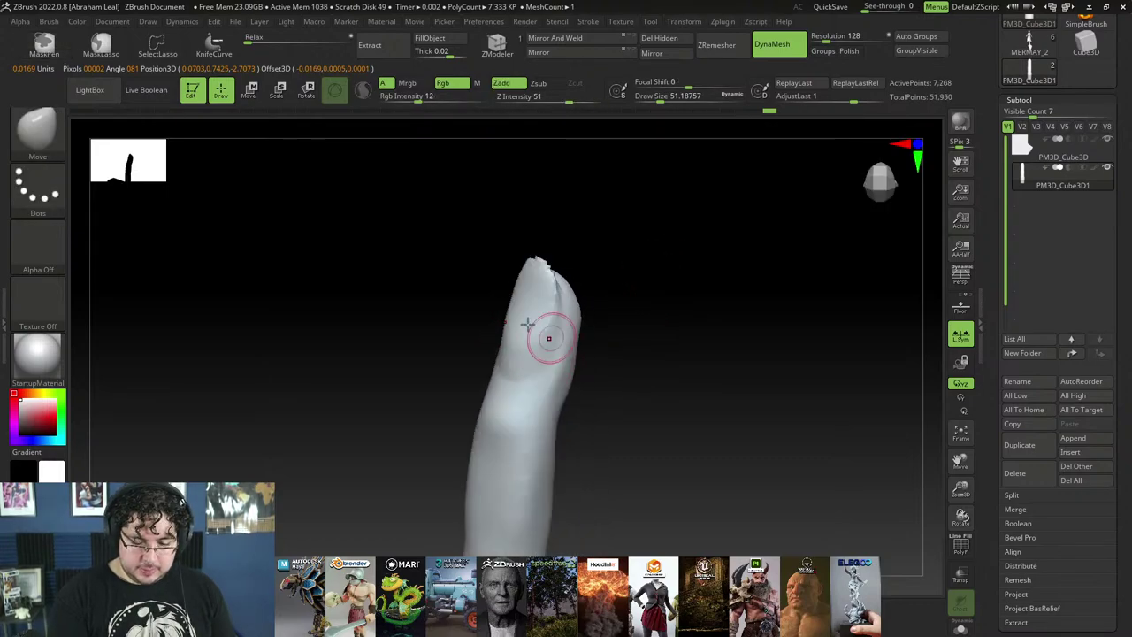
# Step: Flatten the area around the nail's base with TrimDynamic at a size of about 80 and trim the nail tip at about 37
pyautogui.press('b')
pyautogui.press('t')
pyautogui.press('d')
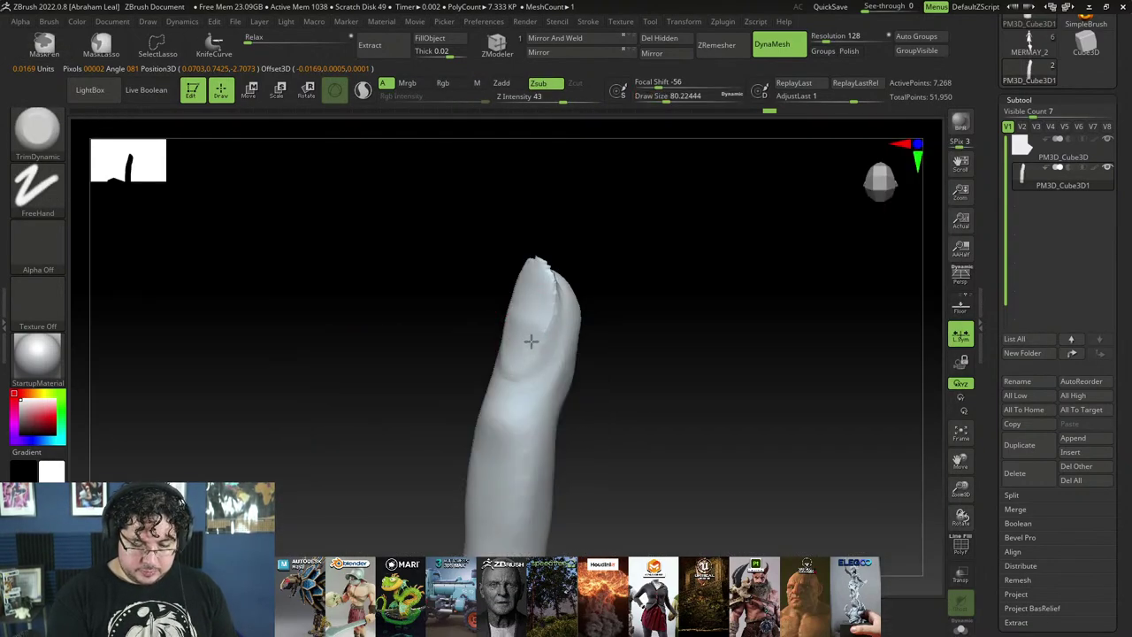
pyautogui.moveTo(521, 339); pyautogui.dragTo(523, 328)
pyautogui.moveTo(610, 287); pyautogui.dragTo(541, 232)
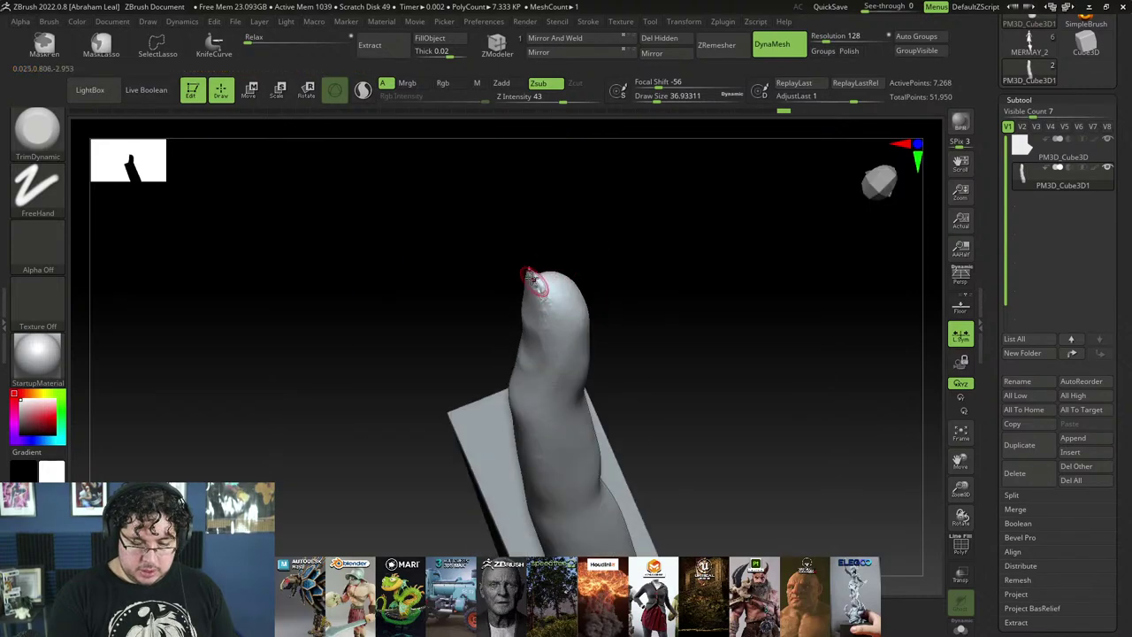
# Step: Carve the crease around the fingernail with DamStandard at a brush size of about 23
pyautogui.press('b')
pyautogui.press('d')
pyautogui.press('s')
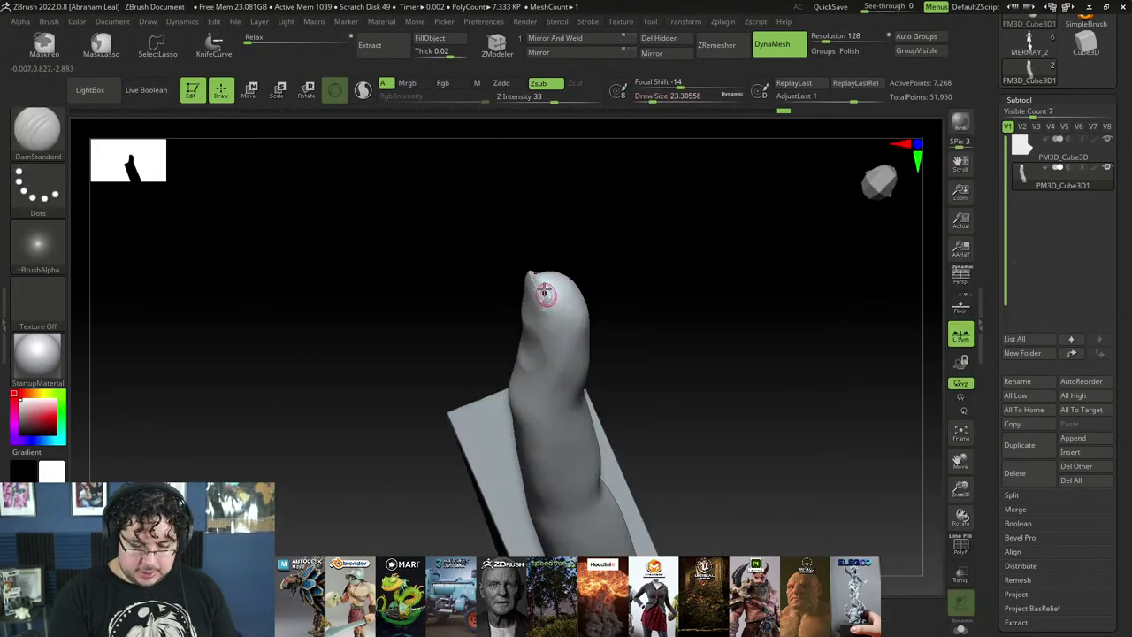
pyautogui.moveTo(554, 335); pyautogui.dragTo(612, 286)
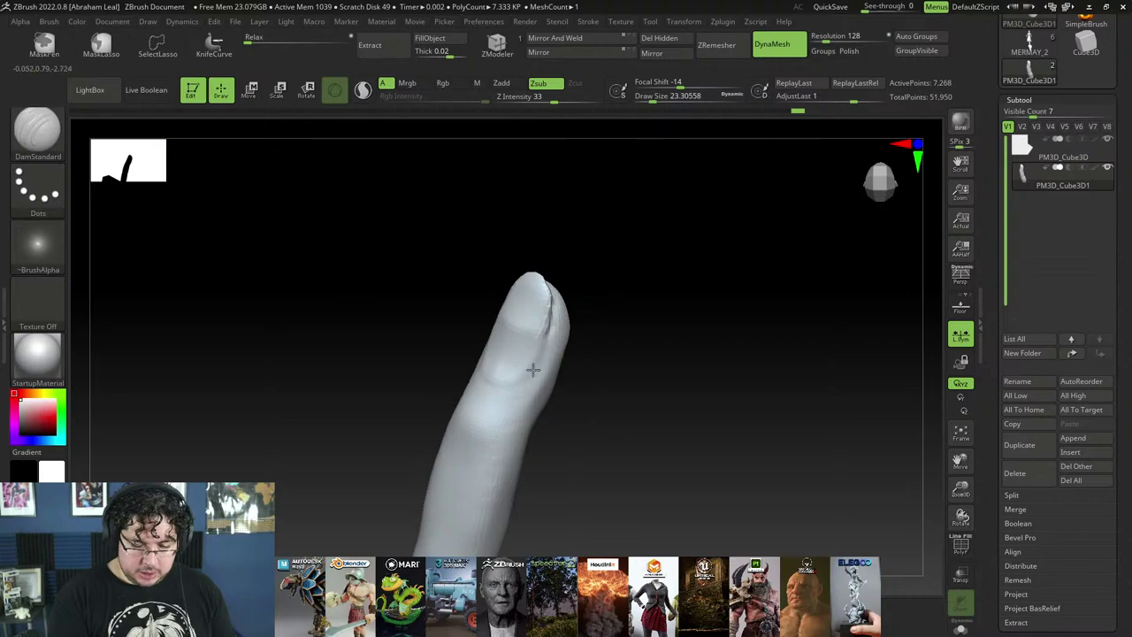
pyautogui.moveTo(499, 365)
pyautogui.mouseDown()
pyautogui.moveTo(513, 357)
pyautogui.moveTo(520, 373)
pyautogui.moveTo(589, 268)
pyautogui.moveTo(586, 326)
pyautogui.mouseUp()
# Step: Reshape the back of the fingertip behind the nail with the Move brush, enlarging the brush to a size of about 94
pyautogui.press('space')
pyautogui.press('b')
pyautogui.press('m')
pyautogui.press('v')
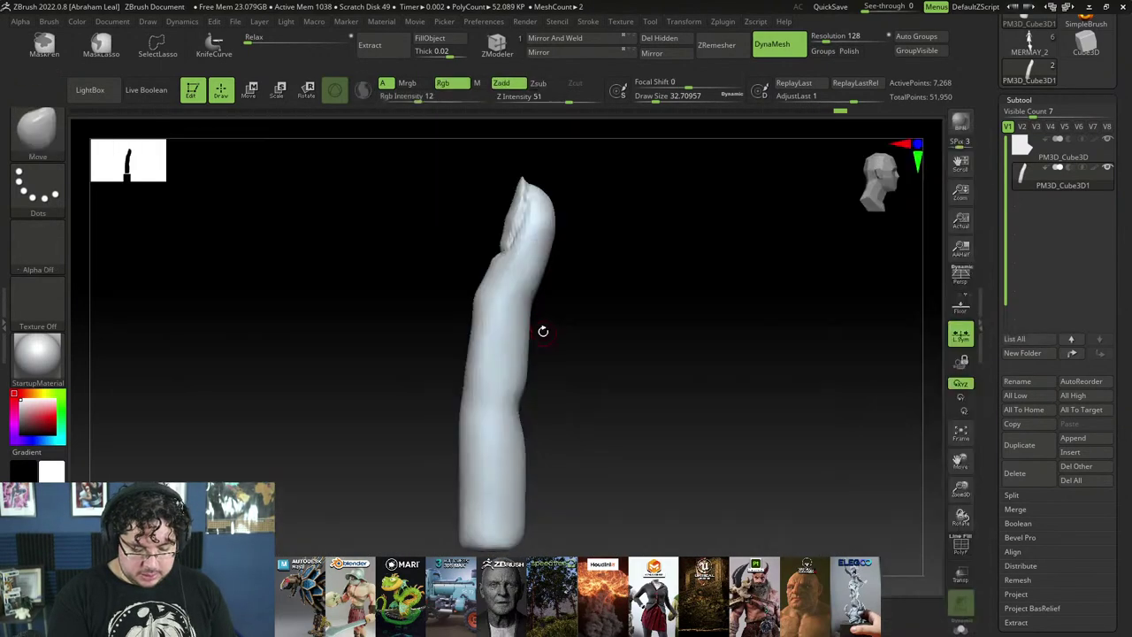
pyautogui.press('space')
pyautogui.moveTo(482, 271); pyautogui.dragTo(485, 271)
pyautogui.moveTo(484, 280); pyautogui.dragTo(499, 251)
pyautogui.press('space')
pyautogui.press('space')
pyautogui.moveTo(579, 241); pyautogui.dragTo(519, 239)
# Step: Build up the area behind the nail with ClayBuildup at a size of about 94 and flatten it with TrimDynamic
pyautogui.press('b')
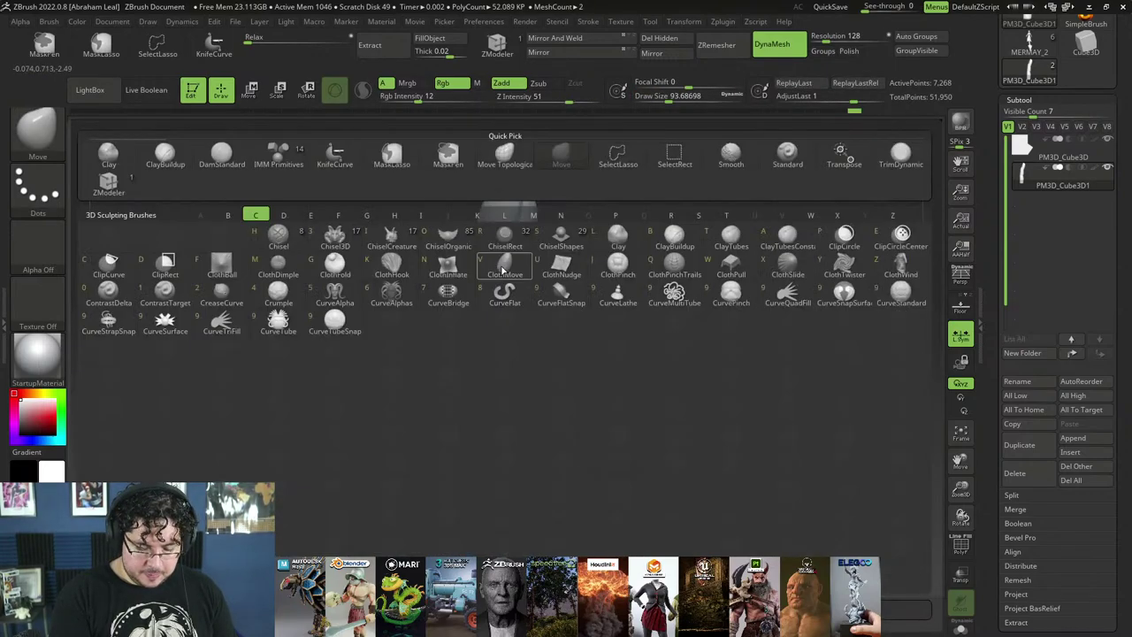
pyautogui.press('c')
pyautogui.press('b')
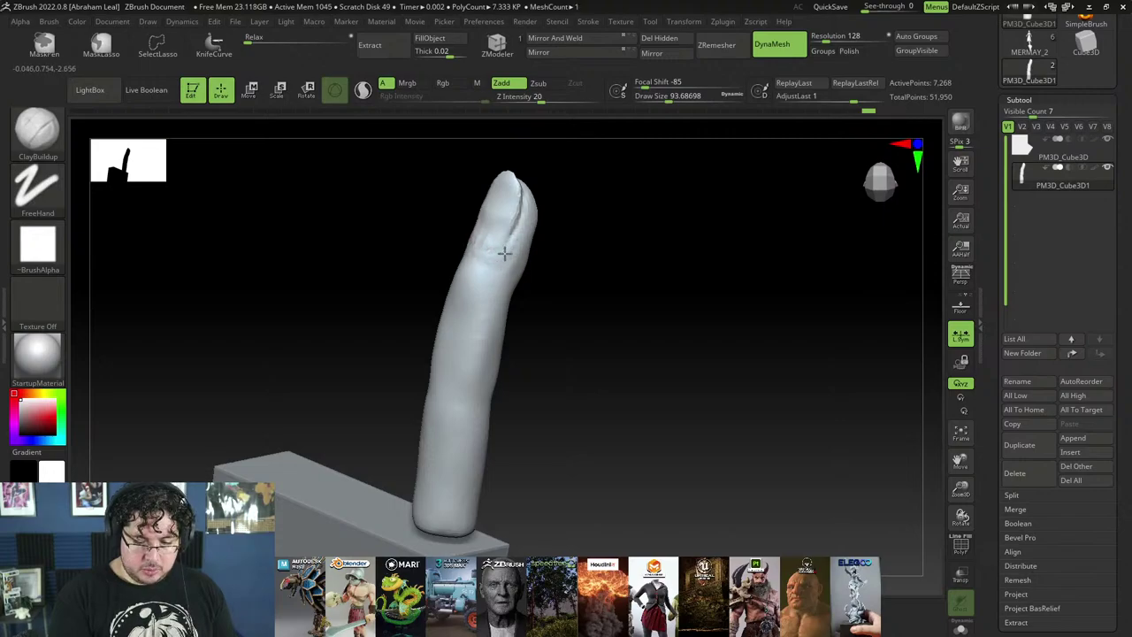
pyautogui.press('b')
pyautogui.press('t')
pyautogui.press('d')
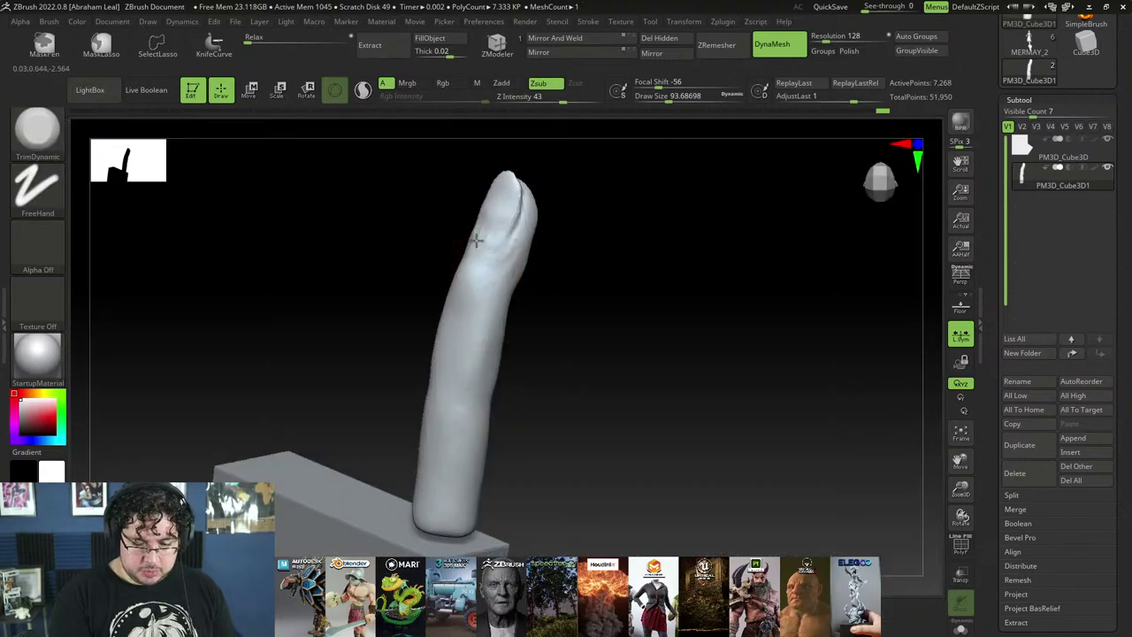
pyautogui.moveTo(518, 247); pyautogui.dragTo(543, 344, button='right')
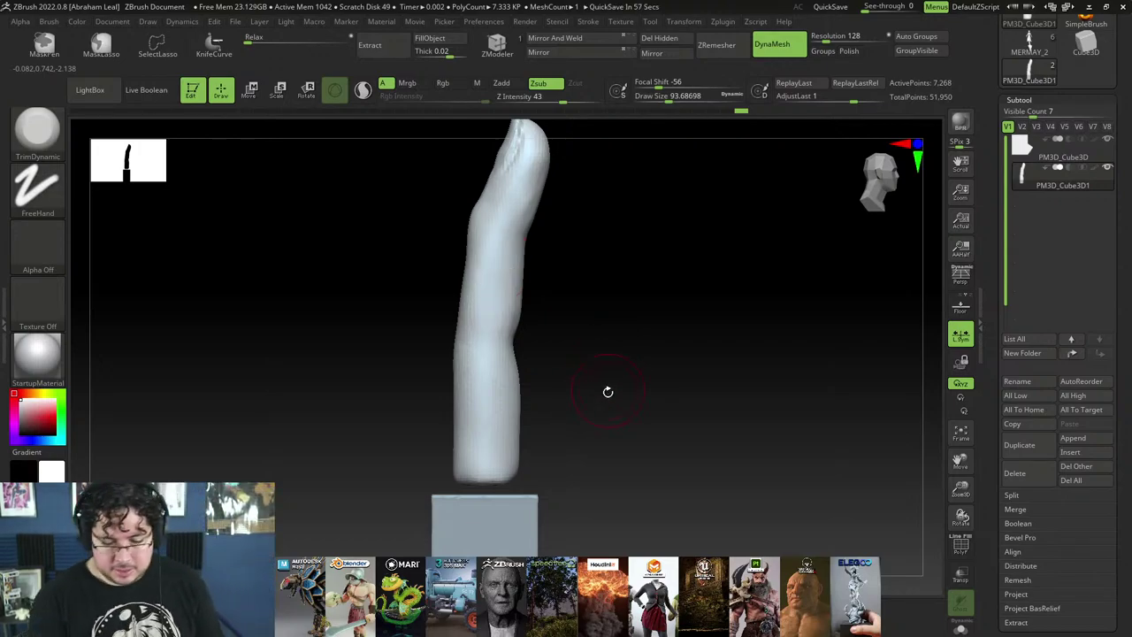
# Step: Adjust the lower joint's profile and slightly widen the finger's base with the Move brush at a size of about 145
pyautogui.moveTo(617, 381)
pyautogui.mouseDown()
pyautogui.moveTo(616, 417)
pyautogui.moveTo(548, 324)
pyautogui.moveTo(518, 386)
pyautogui.moveTo(529, 347)
pyautogui.mouseUp()
pyautogui.press('b')
pyautogui.press('m')
pyautogui.press('v')
pyautogui.press('space')
pyautogui.press('space')
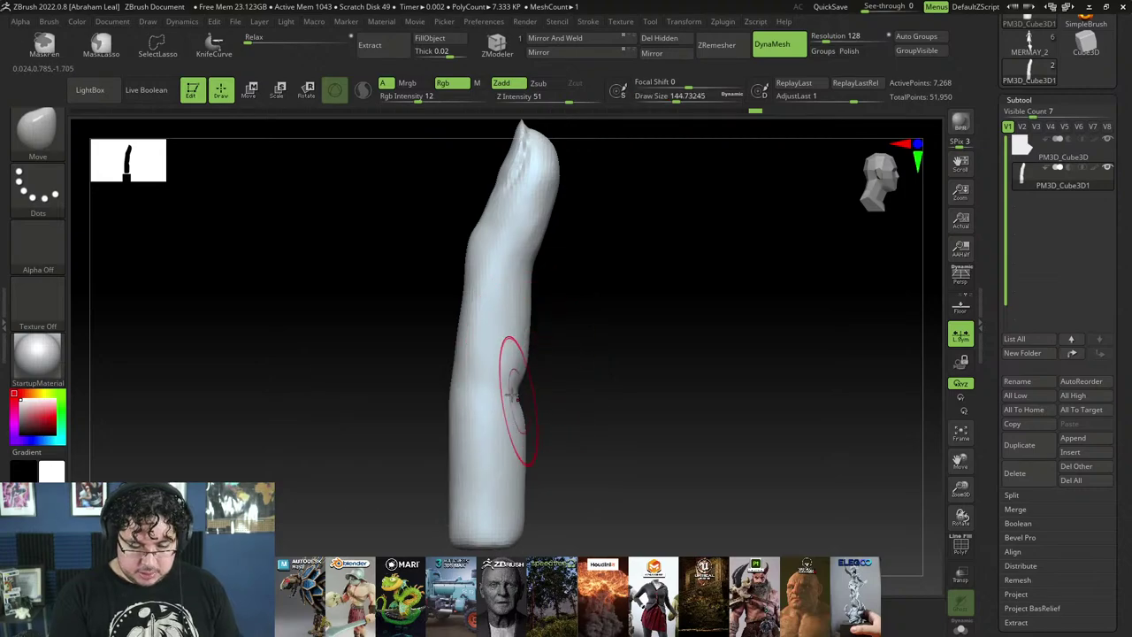
pyautogui.moveTo(513, 396)
pyautogui.mouseDown()
pyautogui.moveTo(450, 382)
pyautogui.moveTo(466, 440)
pyautogui.moveTo(516, 401)
pyautogui.moveTo(492, 463)
pyautogui.moveTo(519, 401)
pyautogui.moveTo(512, 368)
pyautogui.mouseUp()
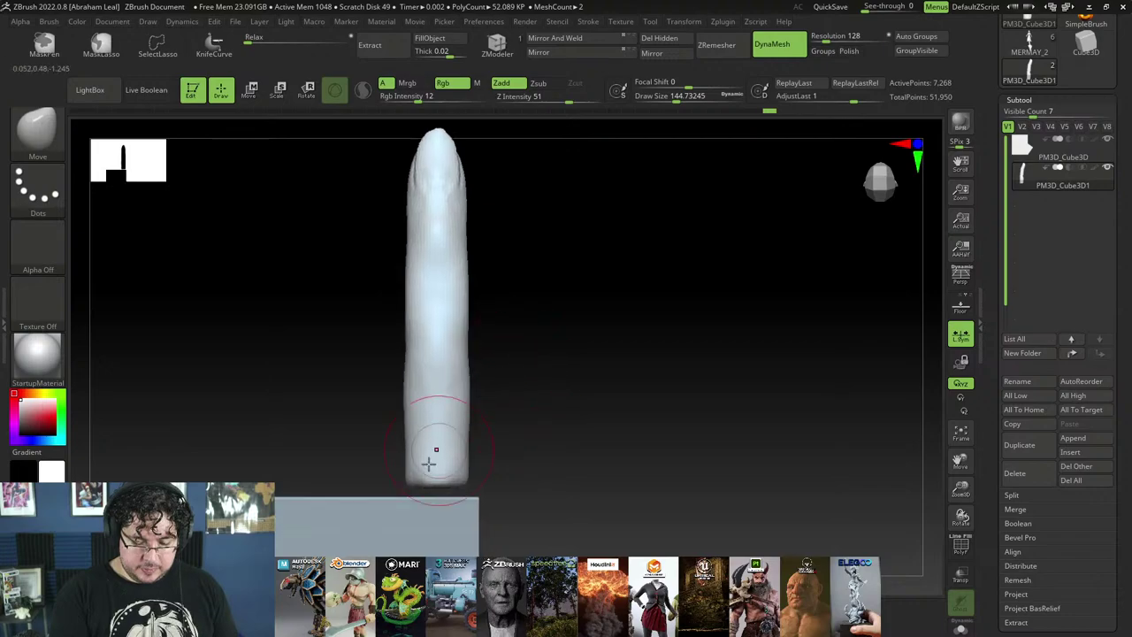
pyautogui.moveTo(411, 476); pyautogui.dragTo(404, 480)
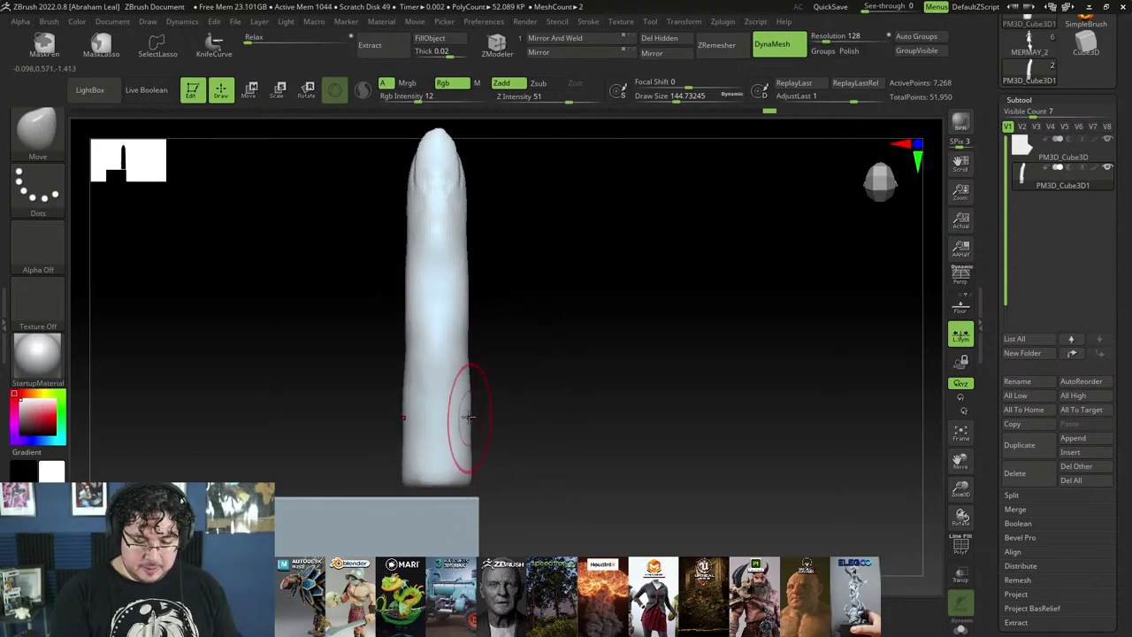
pyautogui.moveTo(469, 416); pyautogui.dragTo(534, 338)
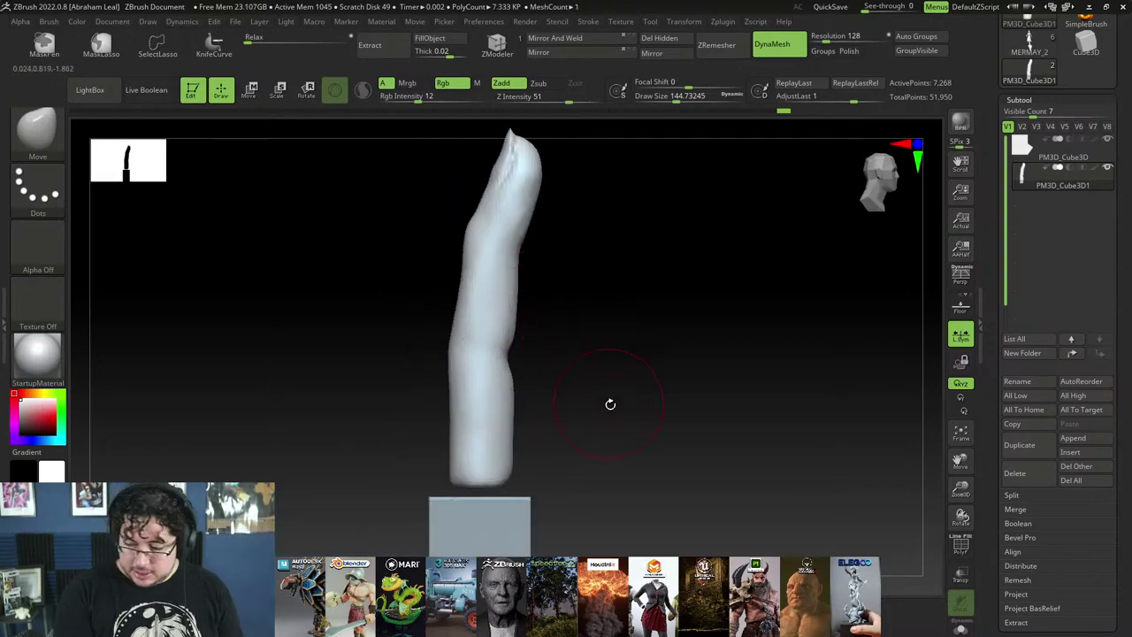
# Step: Duplicate the finger beside the original with the gizmo, then scale the copy up slightly and raise it as the middle finger
pyautogui.moveTo(611, 404)
pyautogui.mouseDown()
pyautogui.moveTo(596, 375)
pyautogui.moveTo(609, 401)
pyautogui.moveTo(579, 407)
pyautogui.moveTo(607, 331)
pyautogui.moveTo(620, 338)
pyautogui.moveTo(622, 409)
pyautogui.mouseUp()
pyautogui.press('w')
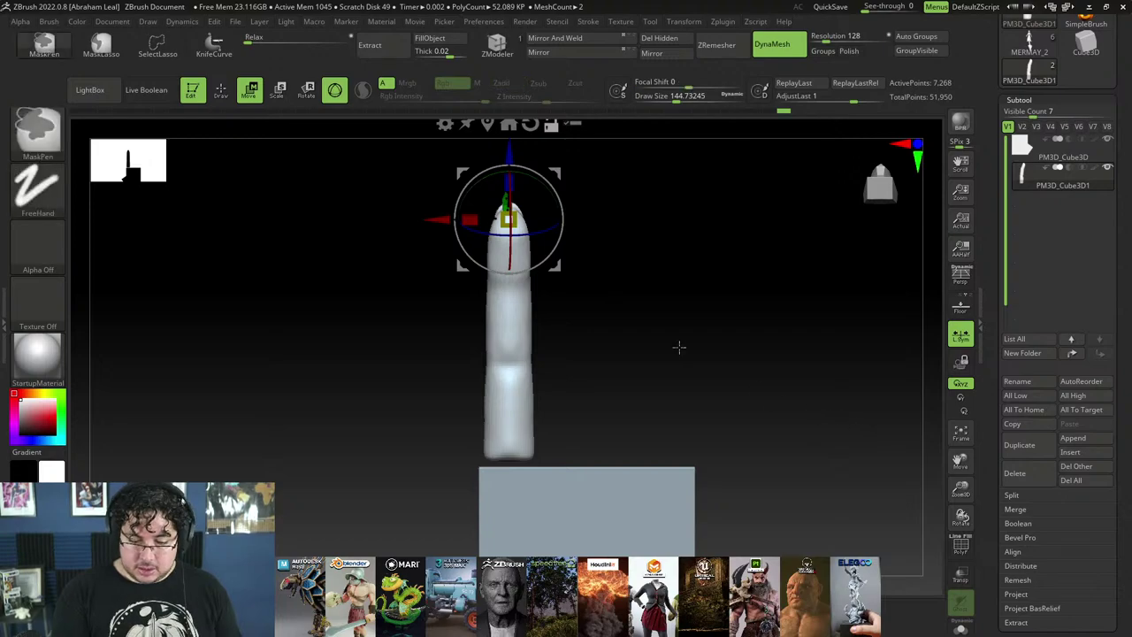
pyautogui.keyDown('ctrl'); pyautogui.moveTo(432, 221); pyautogui.dragTo(479, 221); pyautogui.keyUp('ctrl')
pyautogui.hotkey('ctrl', 'z')
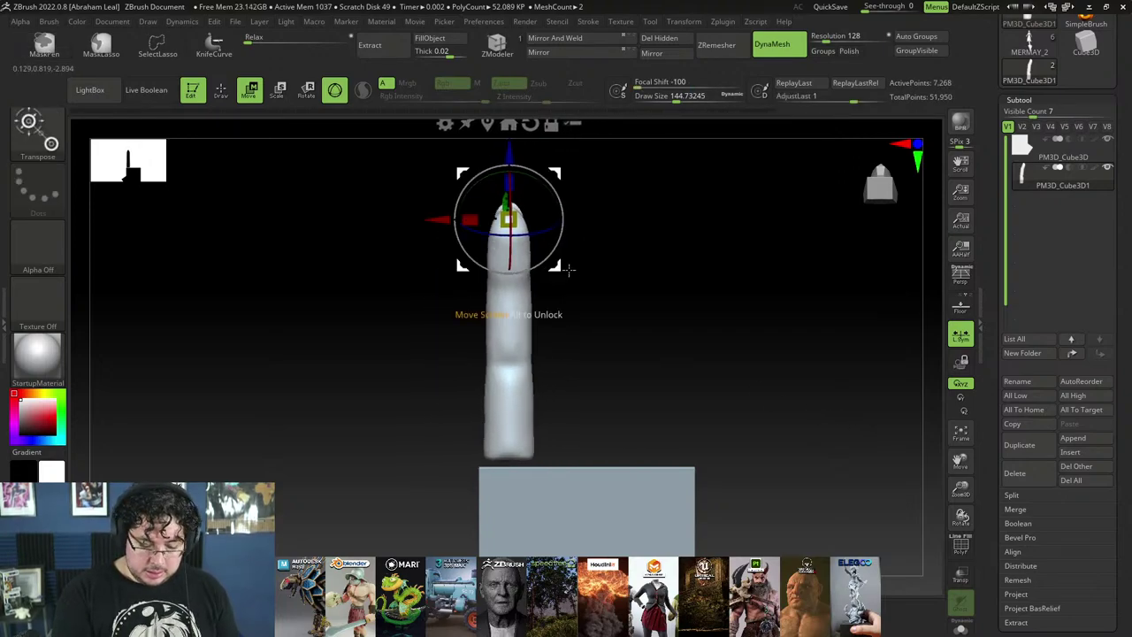
pyautogui.keyDown('alt'); pyautogui.moveTo(586, 245); pyautogui.dragTo(579, 306); pyautogui.keyUp('alt')
pyautogui.keyDown('ctrl'); pyautogui.moveTo(431, 281); pyautogui.dragTo(500, 281); pyautogui.keyUp('ctrl')
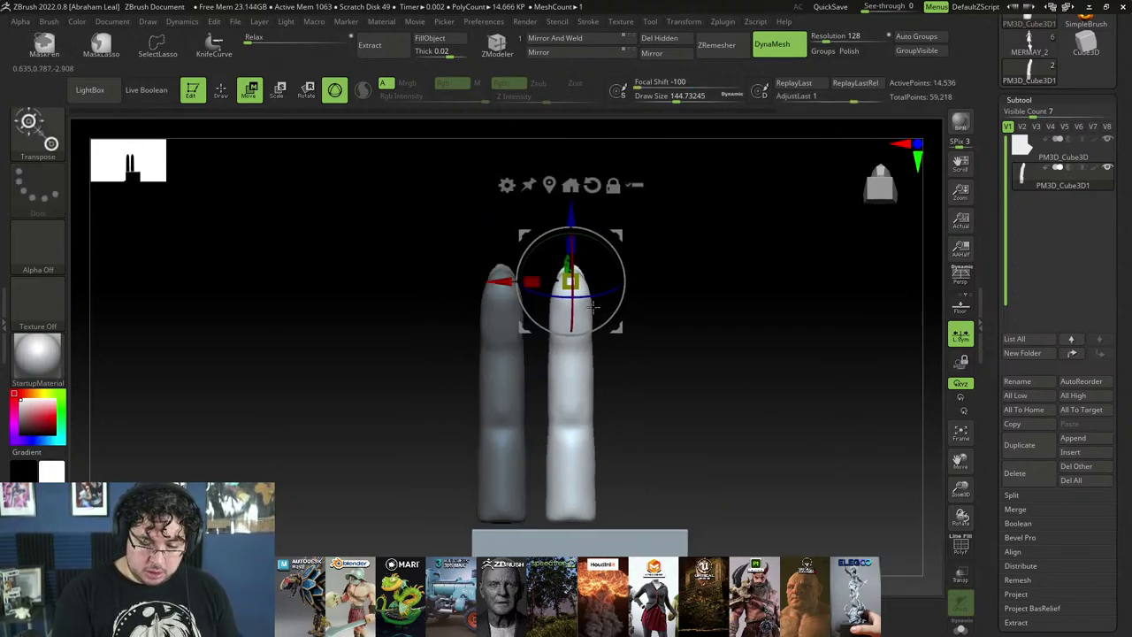
pyautogui.moveTo(573, 283); pyautogui.dragTo(584, 287)
pyautogui.moveTo(572, 214); pyautogui.dragTo(572, 193)
pyautogui.moveTo(504, 260); pyautogui.dragTo(496, 258)
# Step: Pivot the shorter finger at its base to tilt it outward, then invert the mask and nudge the middle finger towards it
pyautogui.press('ctrl')
pyautogui.keyDown('ctrl'); pyautogui.click(666, 389); pyautogui.keyUp('ctrl')
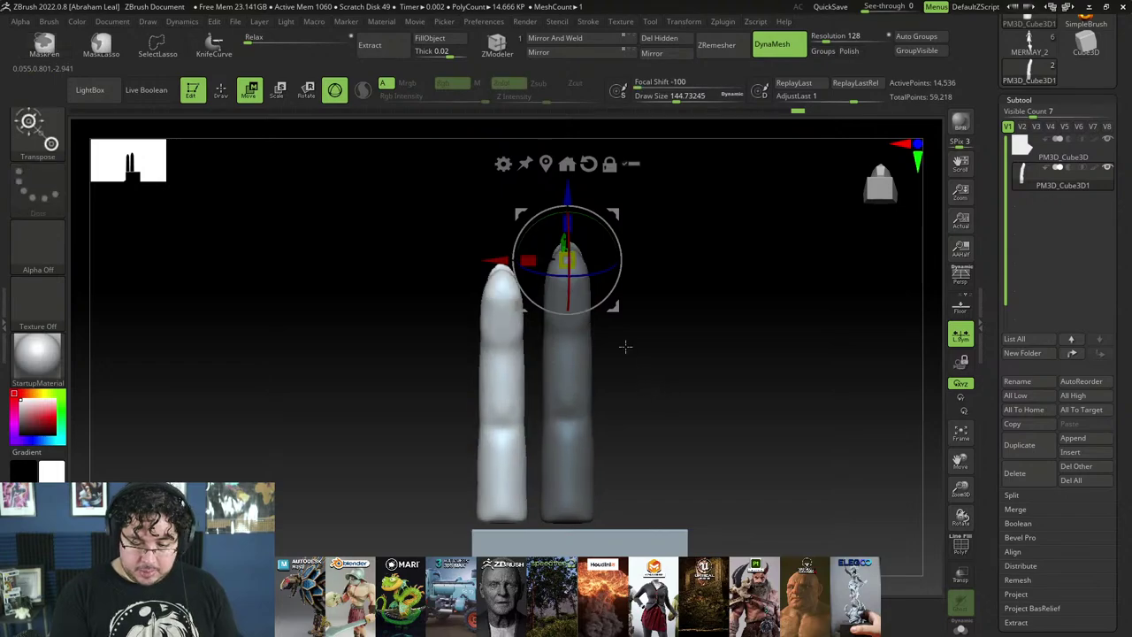
pyautogui.keyDown('alt'); pyautogui.moveTo(568, 193); pyautogui.dragTo(567, 450); pyautogui.keyUp('alt')
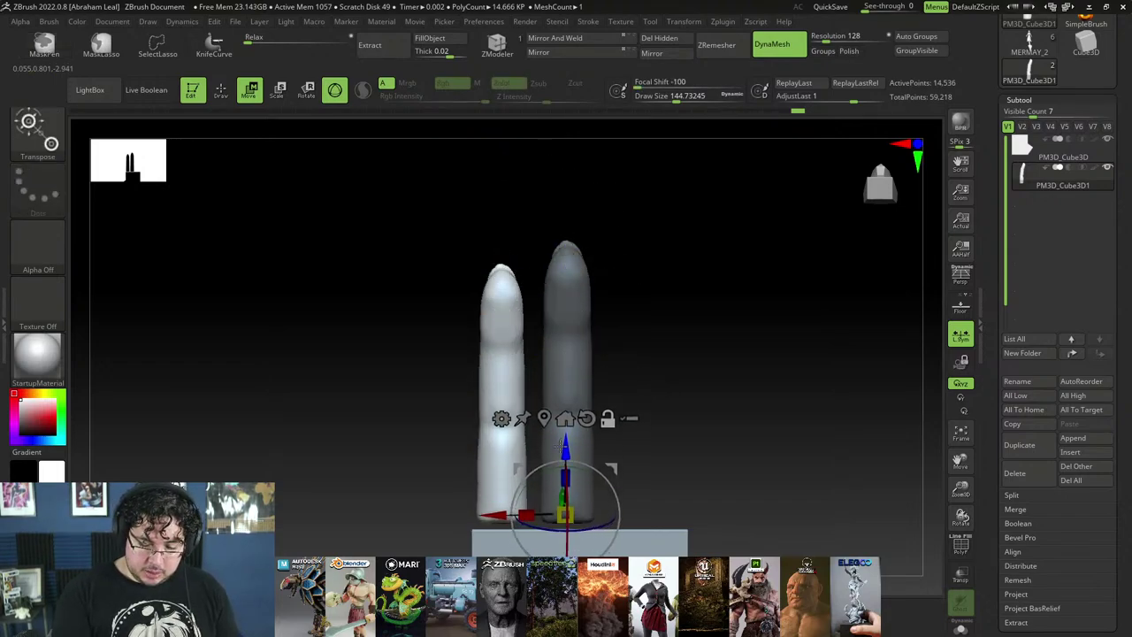
pyautogui.keyDown('alt'); pyautogui.moveTo(493, 518); pyautogui.dragTo(427, 518); pyautogui.keyUp('alt')
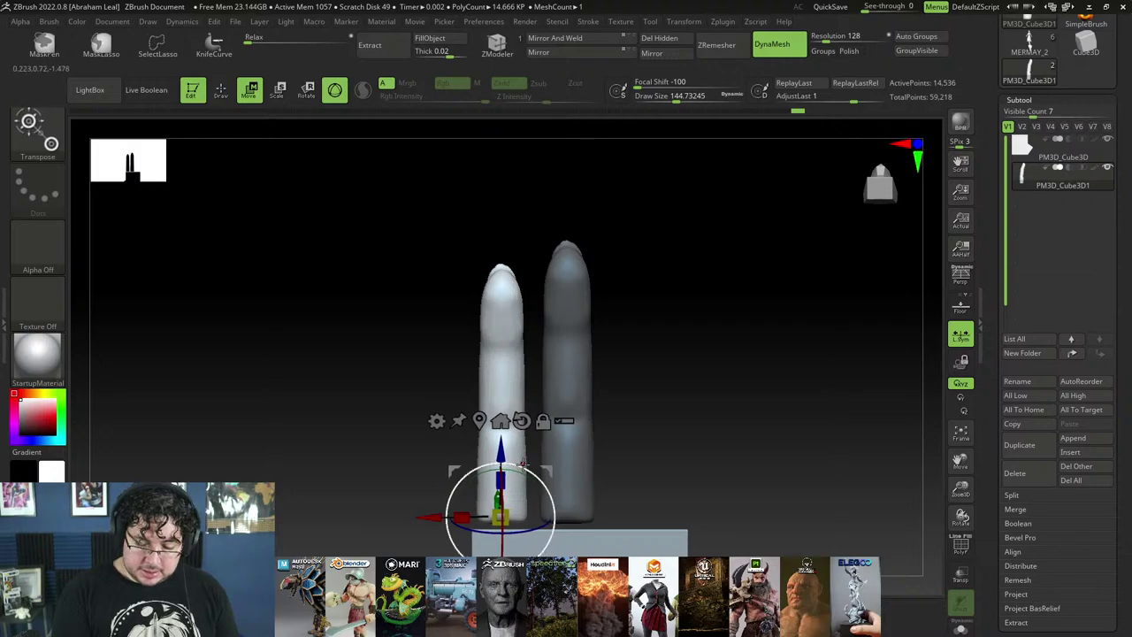
pyautogui.moveTo(523, 466); pyautogui.dragTo(518, 461)
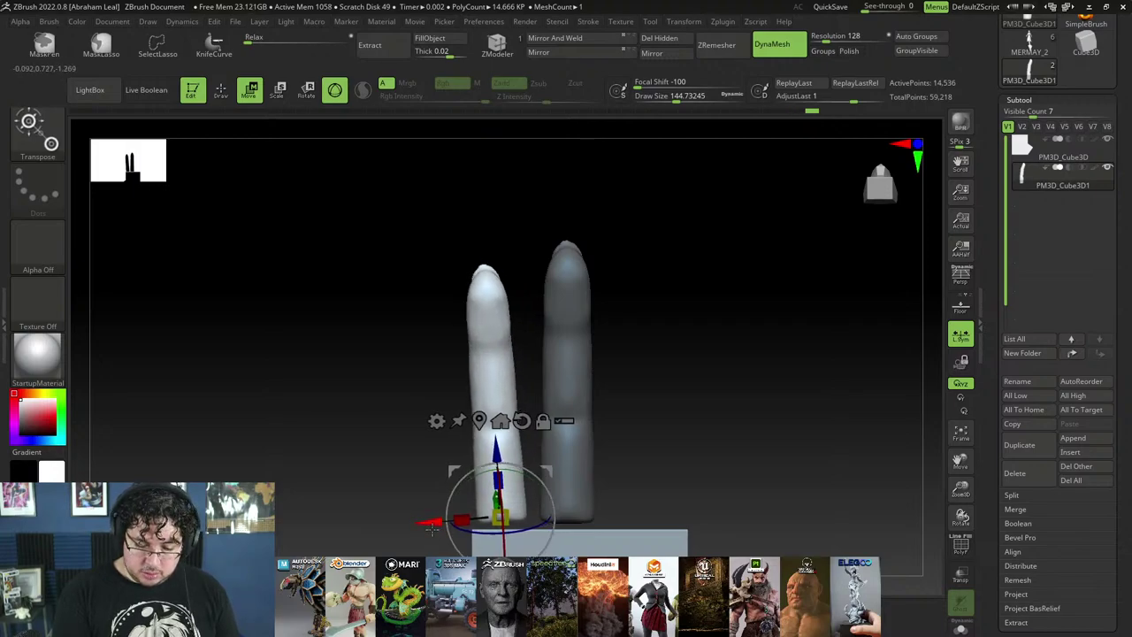
pyautogui.moveTo(432, 528); pyautogui.dragTo(431, 521)
pyautogui.keyDown('ctrl'); pyautogui.click(642, 423); pyautogui.keyUp('ctrl')
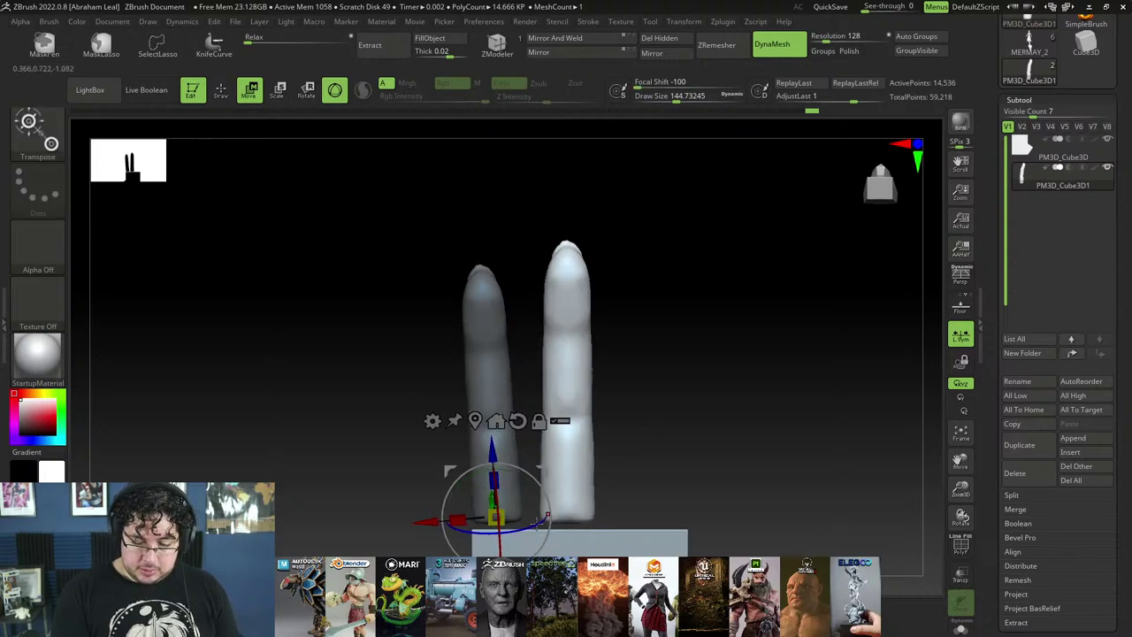
pyautogui.moveTo(434, 533); pyautogui.dragTo(433, 532)
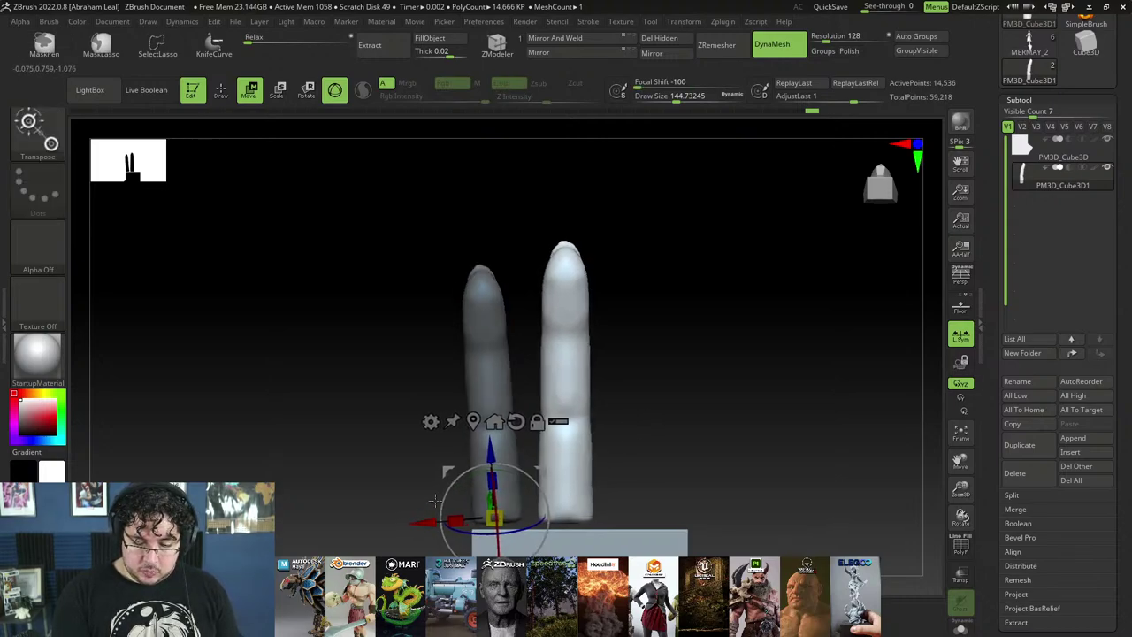
# Step: Duplicate the middle finger to its free side as a shorter third finger and tilt the copy outward
pyautogui.keyDown('alt'); pyautogui.moveTo(638, 437); pyautogui.dragTo(604, 430); pyautogui.keyUp('alt')
pyautogui.moveTo(400, 525); pyautogui.dragTo(536, 505)
pyautogui.moveTo(579, 468); pyautogui.dragTo(581, 471)
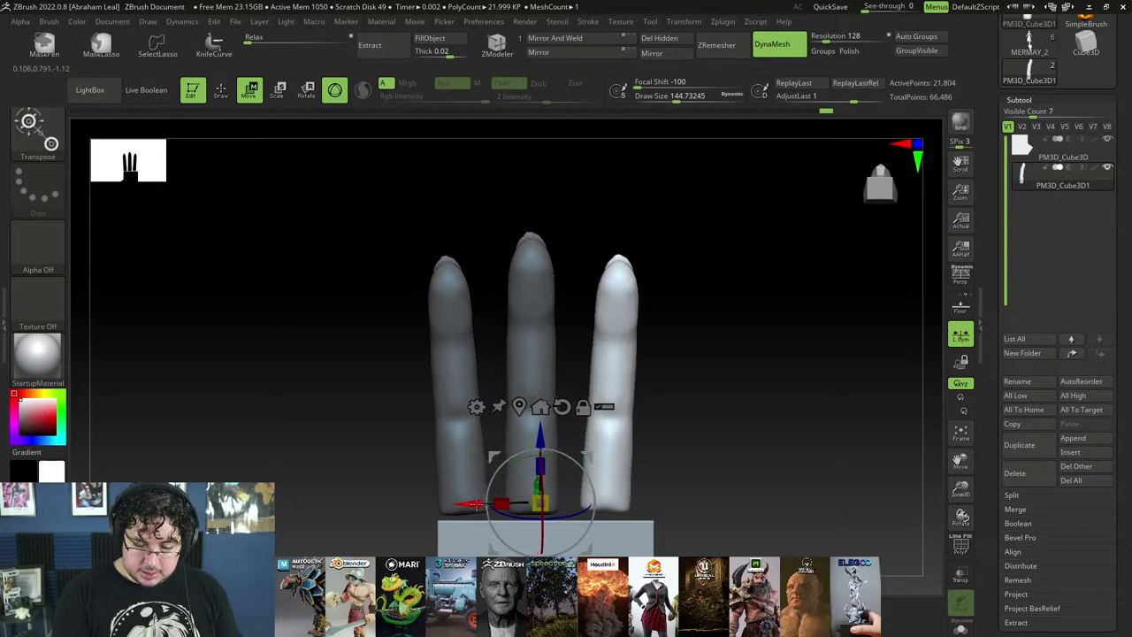
# Step: Tilt the third finger slightly in profile about its base with the gizmo
pyautogui.moveTo(688, 414)
pyautogui.mouseDown()
pyautogui.moveTo(625, 468)
pyautogui.moveTo(610, 451)
pyautogui.moveTo(684, 397)
pyautogui.moveTo(672, 407)
pyautogui.mouseUp()
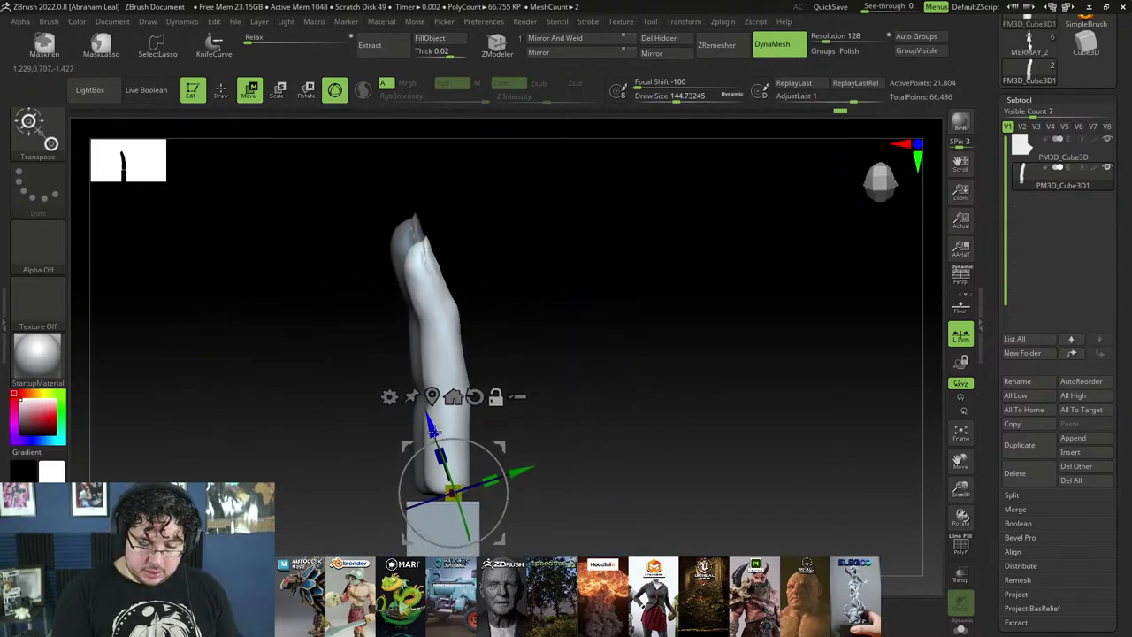
pyautogui.moveTo(461, 452); pyautogui.dragTo(479, 446)
pyautogui.moveTo(556, 400); pyautogui.dragTo(460, 454)
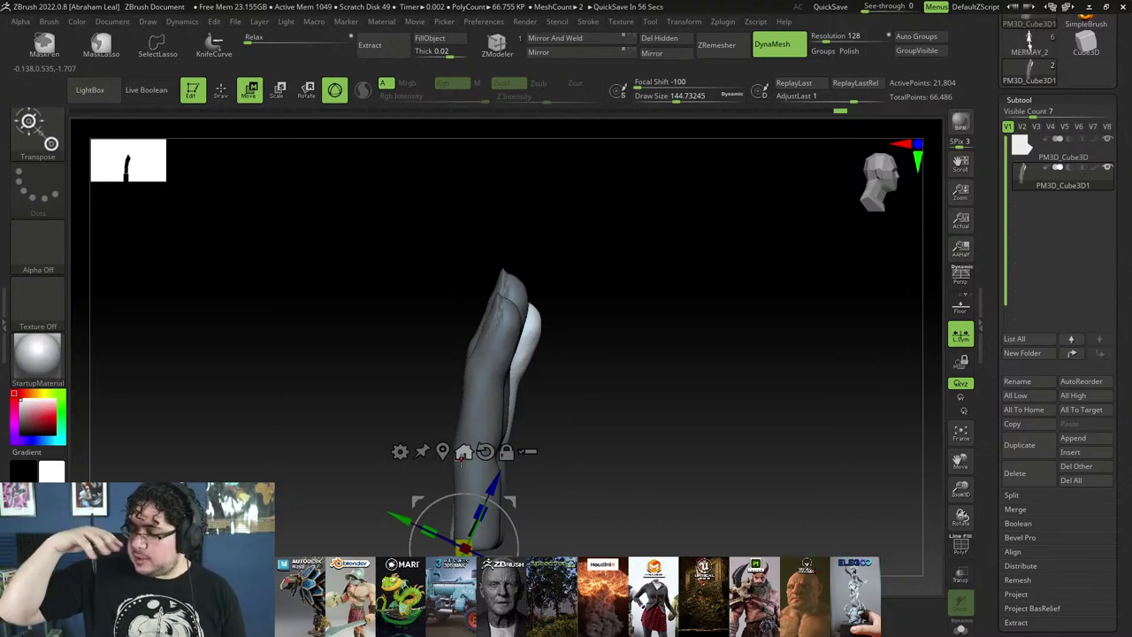
pyautogui.moveTo(612, 446); pyautogui.dragTo(596, 386)
# Step: Duplicate the third finger to its outer side as the shorter little finger and lower the copy beside the palm block's top edge
pyautogui.moveTo(423, 481); pyautogui.dragTo(535, 479)
pyautogui.keyDown('alt'); pyautogui.moveTo(640, 435); pyautogui.dragTo(628, 394); pyautogui.keyUp('alt')
pyautogui.moveTo(447, 440); pyautogui.dragTo(471, 438)
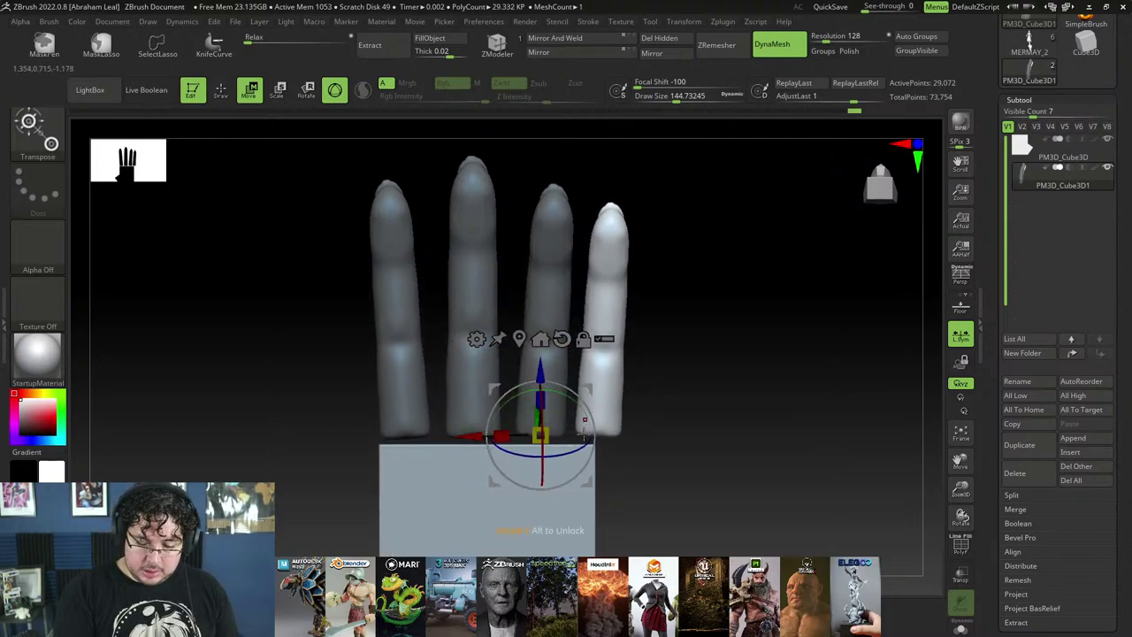
pyautogui.moveTo(540, 371); pyautogui.dragTo(541, 393)
pyautogui.moveTo(646, 387)
pyautogui.mouseDown()
pyautogui.moveTo(574, 401)
pyautogui.moveTo(647, 365)
pyautogui.mouseUp()
pyautogui.moveTo(594, 424); pyautogui.dragTo(722, 399)
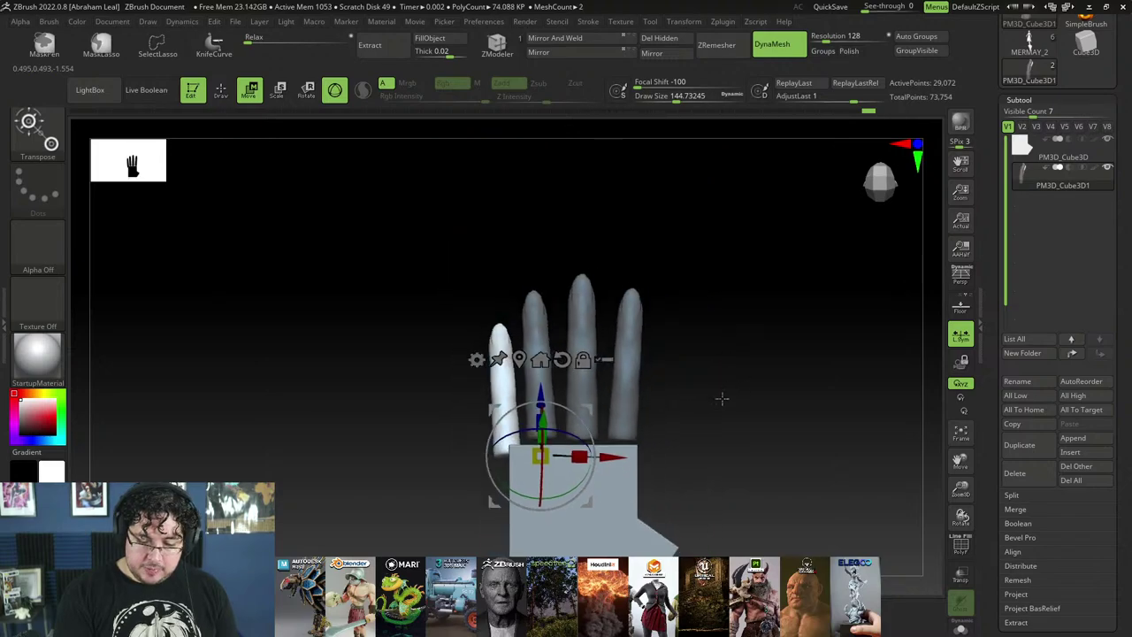
pyautogui.moveTo(720, 478)
pyautogui.keyDown('alt'); pyautogui.mouseDown()
pyautogui.moveTo(710, 407)
pyautogui.moveTo(725, 422)
pyautogui.moveTo(761, 422)
pyautogui.moveTo(732, 408)
pyautogui.moveTo(702, 433)
pyautogui.moveTo(729, 401)
pyautogui.moveTo(726, 384)
pyautogui.moveTo(685, 470)
pyautogui.mouseUp(); pyautogui.keyUp('alt')
# Step: Select the palm block and bevel the edges below the little finger with TrimDynamic at a size of about 212
pyautogui.press('q')
pyautogui.keyDown('alt'); pyautogui.click(685, 470); pyautogui.keyUp('alt')
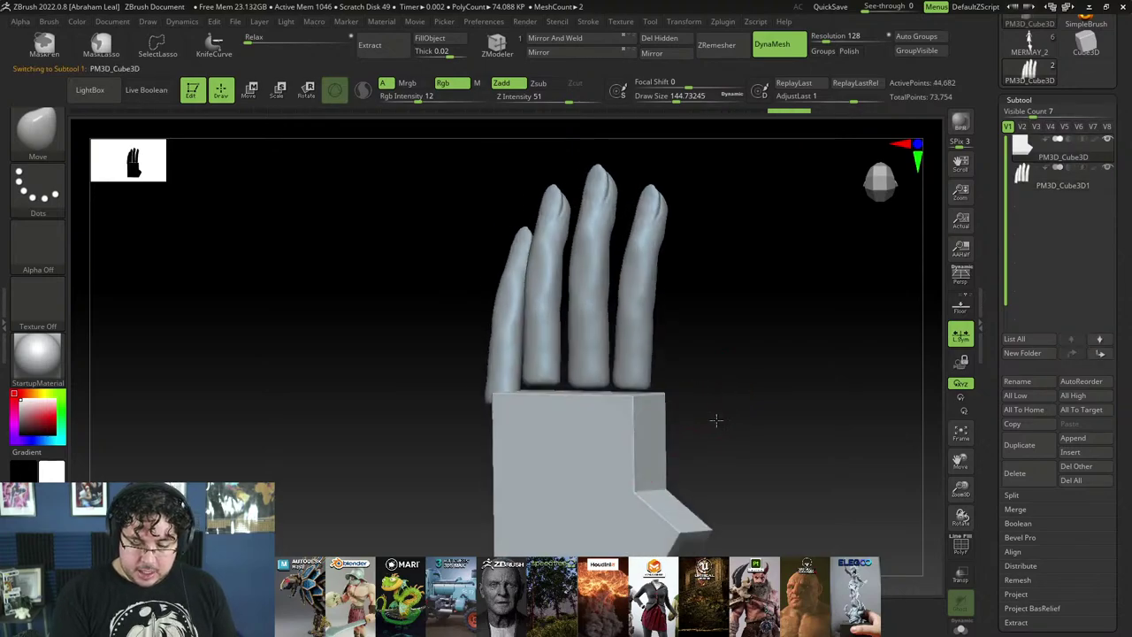
pyautogui.moveTo(716, 420)
pyautogui.mouseDown()
pyautogui.moveTo(733, 430)
pyautogui.moveTo(721, 437)
pyautogui.mouseUp()
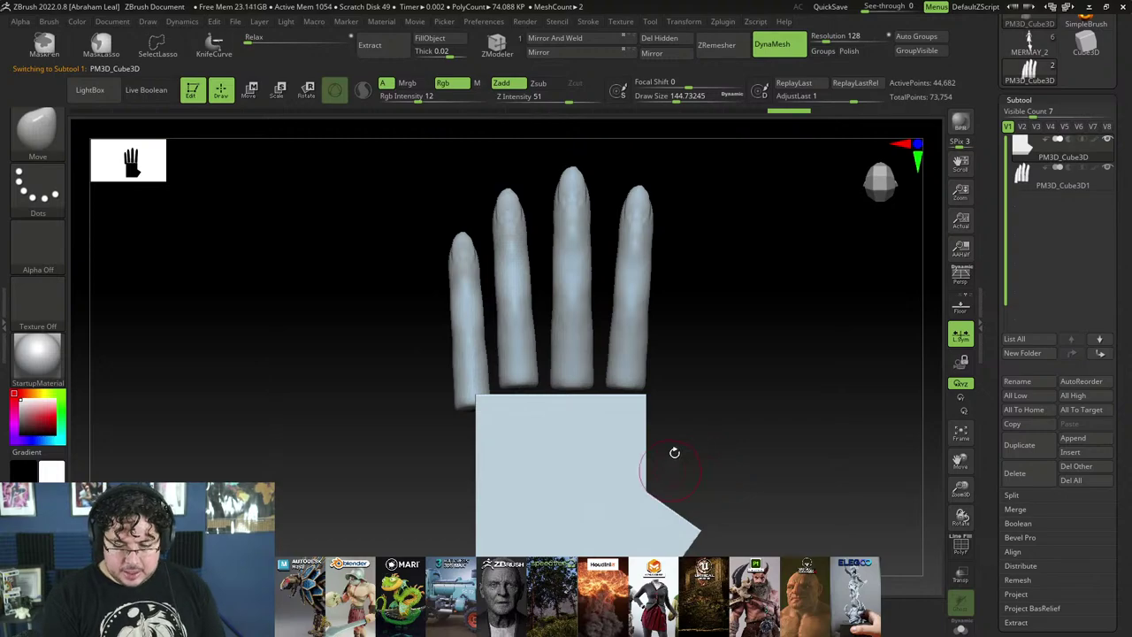
pyautogui.moveTo(702, 474); pyautogui.dragTo(730, 412)
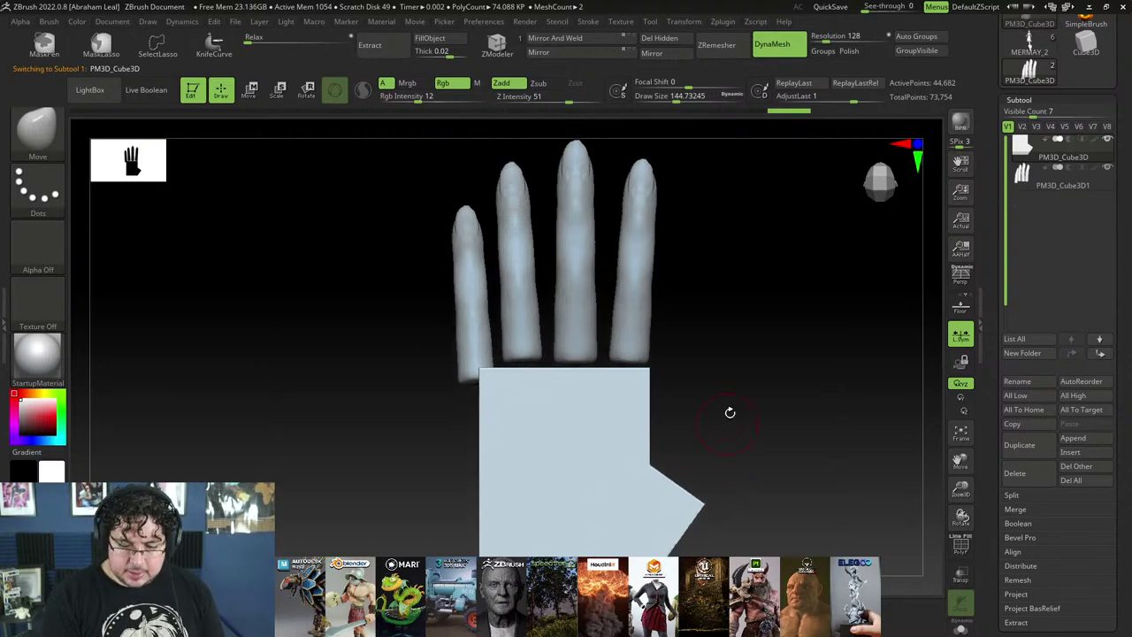
pyautogui.moveTo(703, 294); pyautogui.dragTo(714, 391)
pyautogui.press('b')
pyautogui.press('t')
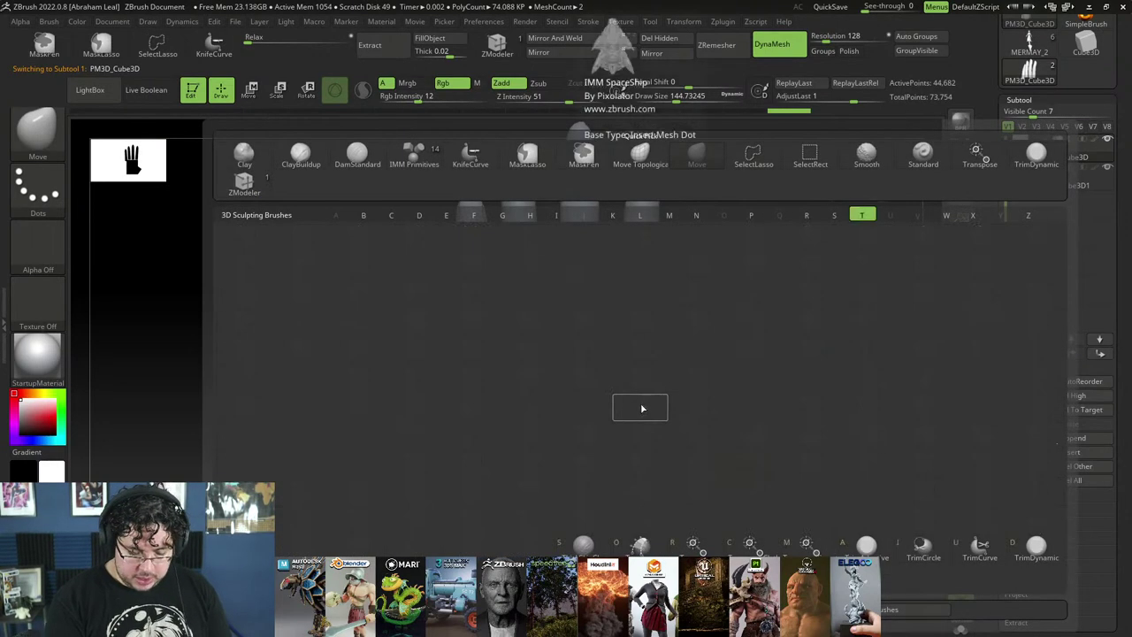
pyautogui.press('d')
pyautogui.moveTo(643, 405)
pyautogui.mouseDown(button='right')
pyautogui.moveTo(675, 357)
pyautogui.moveTo(739, 381)
pyautogui.mouseUp(button='right')
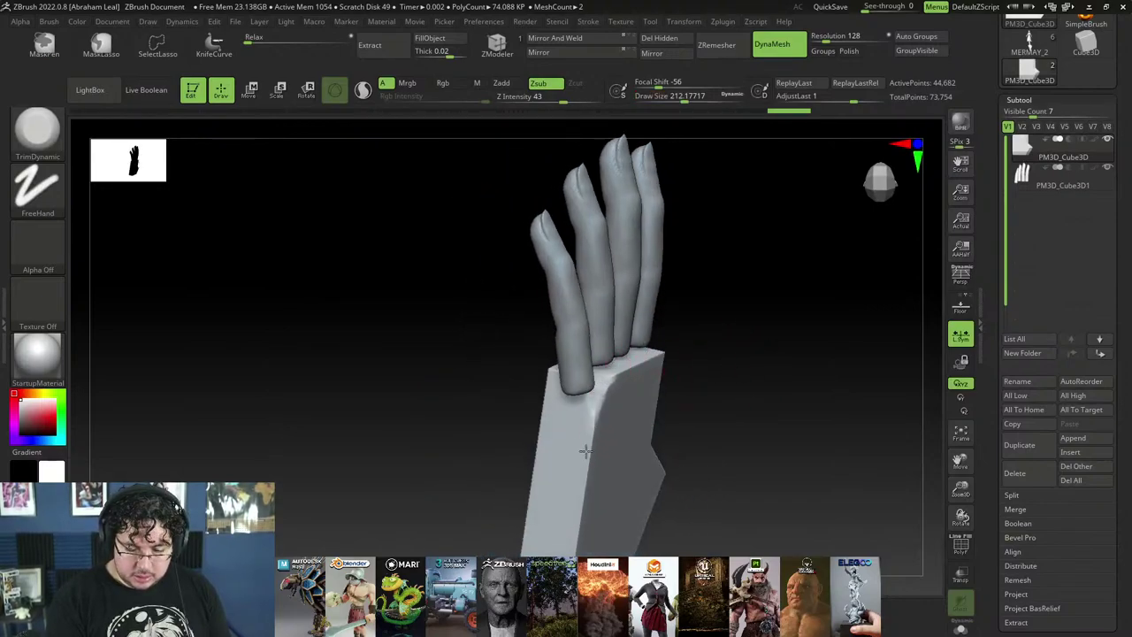
pyautogui.moveTo(588, 476); pyautogui.dragTo(613, 394, button='right')
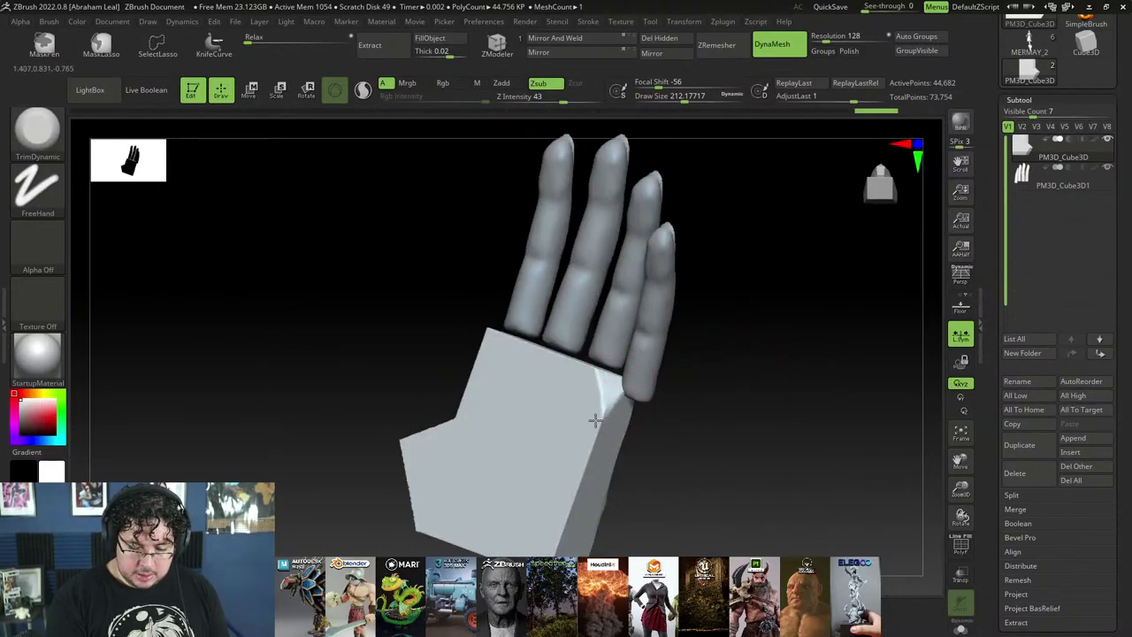
# Step: Bevel the palm block's remaining long edge and the edges around the index finger's base with TrimDynamic
pyautogui.moveTo(595, 421); pyautogui.dragTo(594, 495)
pyautogui.keyDown('shift'); pyautogui.moveTo(594, 496); pyautogui.dragTo(608, 412, button='right'); pyautogui.keyUp('shift')
pyautogui.moveTo(561, 380); pyautogui.dragTo(552, 410, button='right')
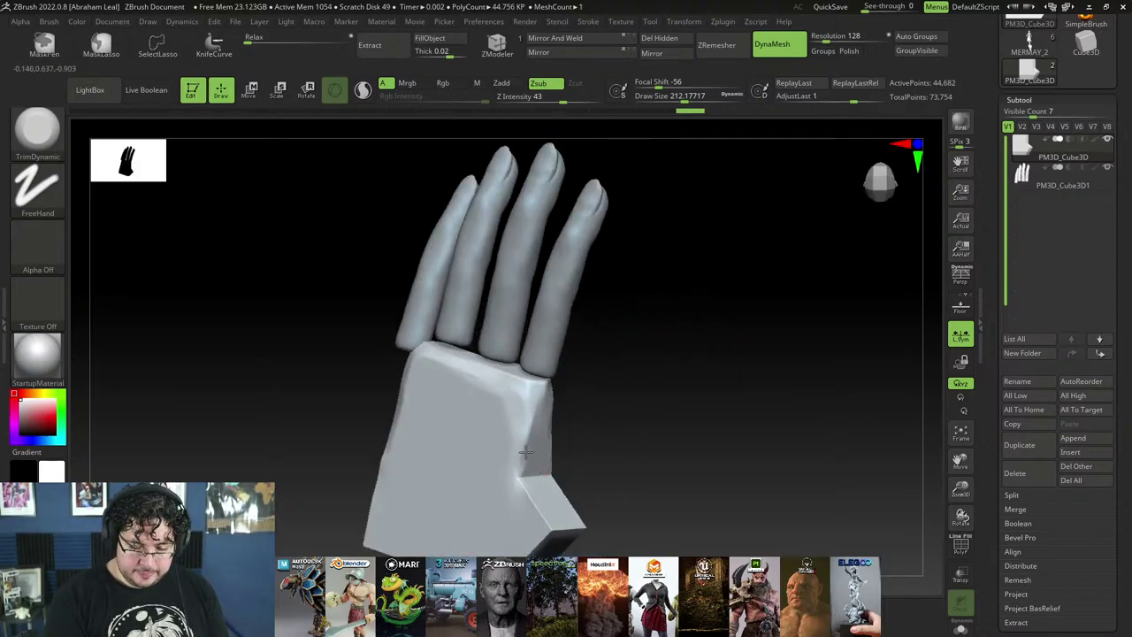
pyautogui.moveTo(526, 452); pyautogui.dragTo(663, 378, button='right')
# Step: Enlarge the palm block slightly and raise it to meet the finger bases with the gizmo
pyautogui.press('w')
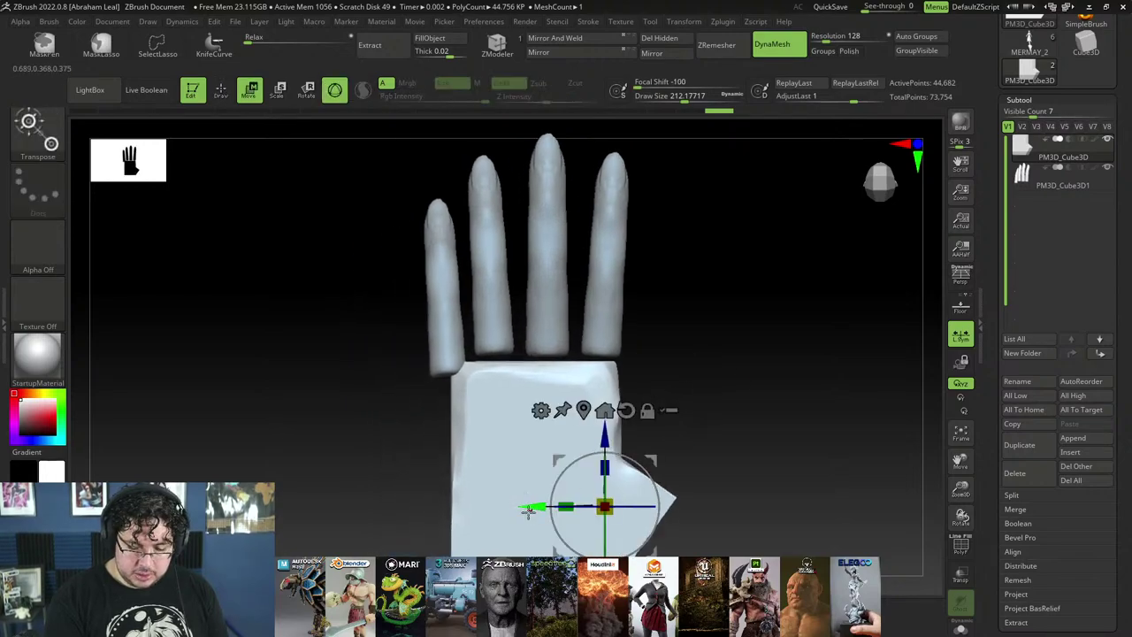
pyautogui.moveTo(528, 512); pyautogui.dragTo(561, 508)
pyautogui.moveTo(599, 445); pyautogui.dragTo(599, 439)
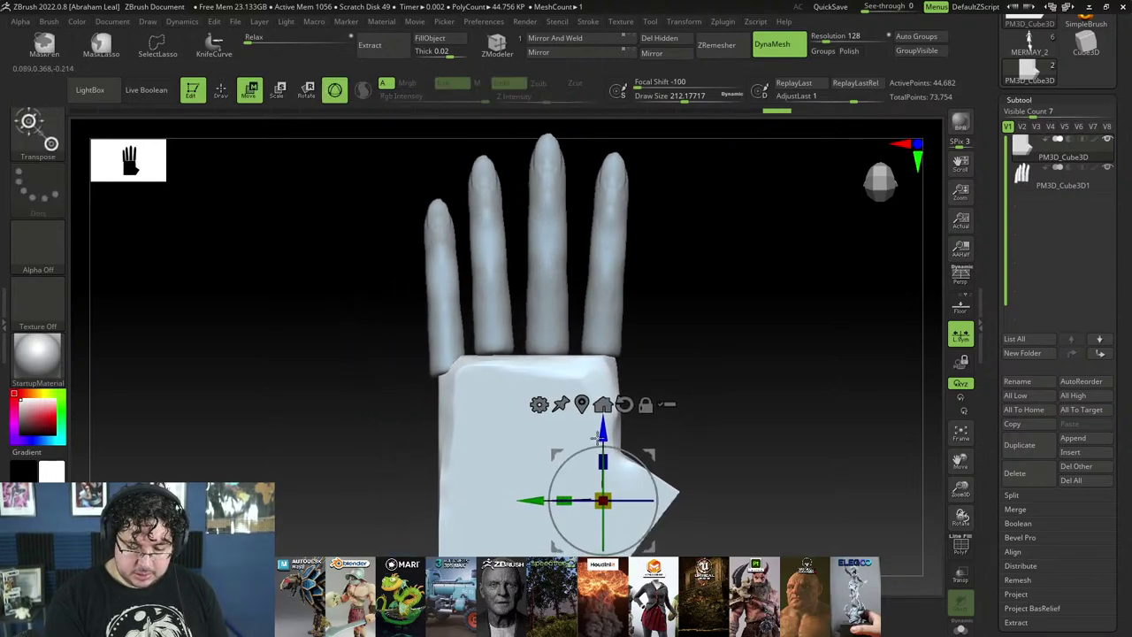
pyautogui.press('q')
pyautogui.moveTo(700, 412)
pyautogui.mouseDown(button='right')
pyautogui.moveTo(771, 377)
pyautogui.moveTo(758, 423)
pyautogui.mouseUp(button='right')
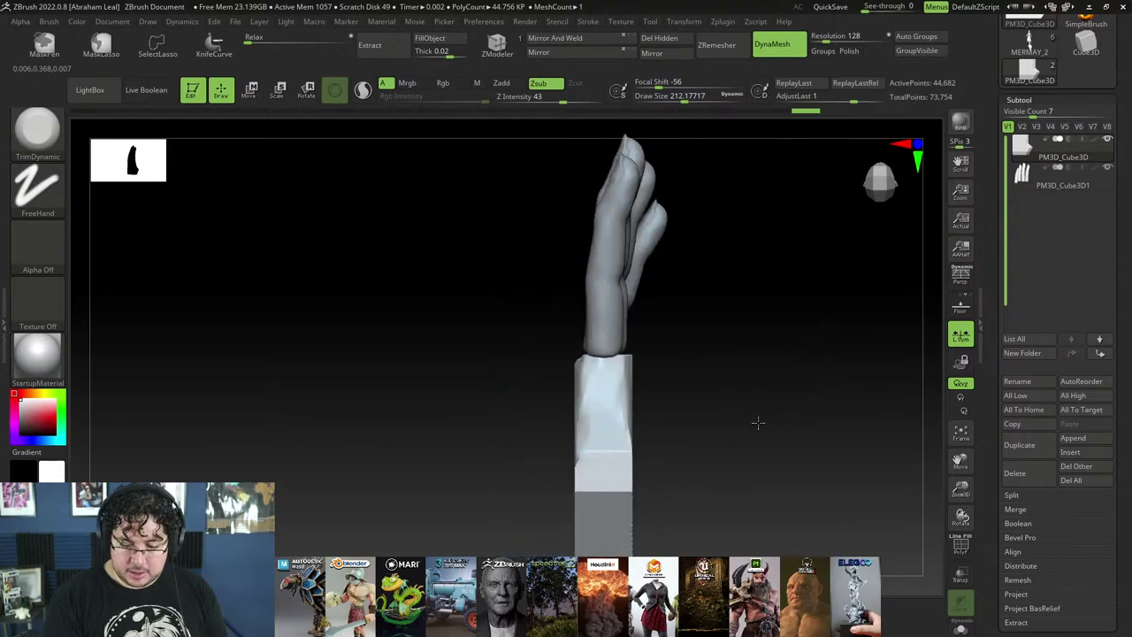
# Step: Merge the palm down with the fingers subtool and remesh them into one DynaMesh at resolution 128
pyautogui.click(1032, 511)
pyautogui.click(1023, 524)
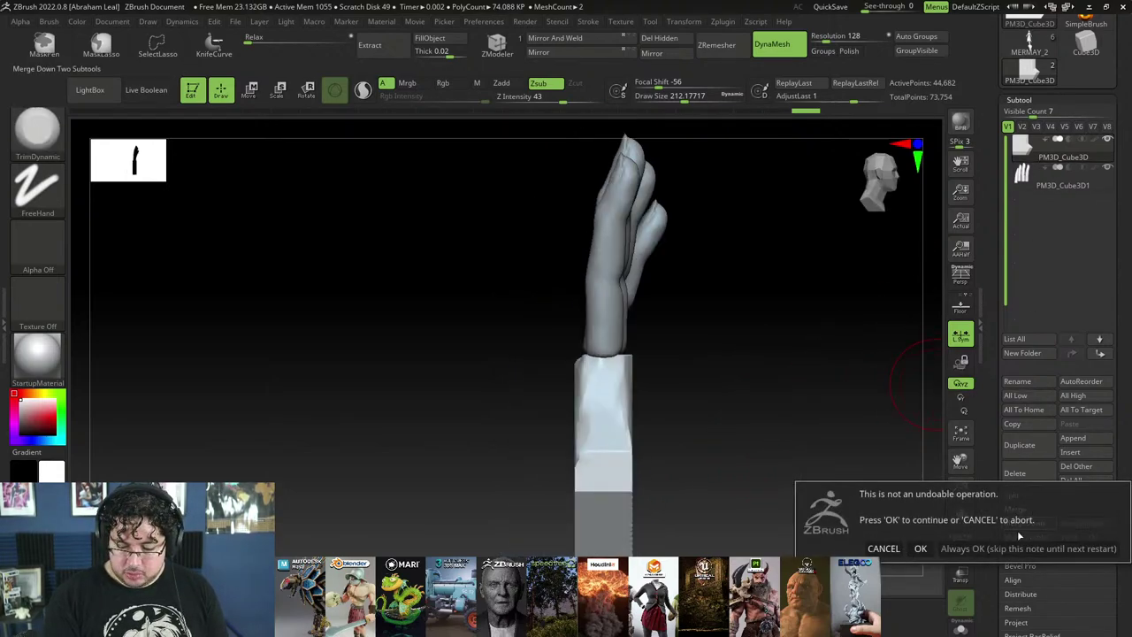
pyautogui.click(922, 548)
pyautogui.moveTo(766, 468); pyautogui.dragTo(866, 460)
pyautogui.moveTo(907, 479)
pyautogui.mouseDown()
pyautogui.moveTo(880, 472)
pyautogui.moveTo(893, 465)
pyautogui.mouseUp()
# Step: Build up the index finger's base joint with ClayBuildup, reducing the draw size to about 112
pyautogui.press('b')
pyautogui.press('c')
pyautogui.press('b')
pyautogui.press('space')
pyautogui.moveTo(636, 332); pyautogui.dragTo(629, 332)
pyautogui.moveTo(460, 335); pyautogui.dragTo(537, 341)
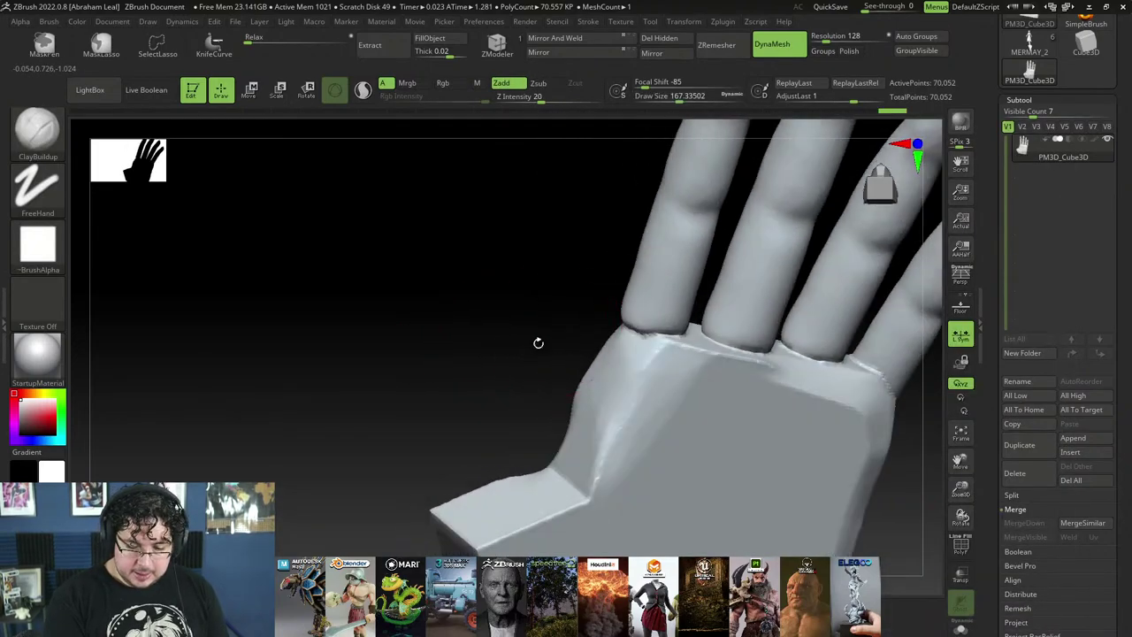
pyautogui.press('space')
pyautogui.moveTo(568, 272); pyautogui.dragTo(562, 271)
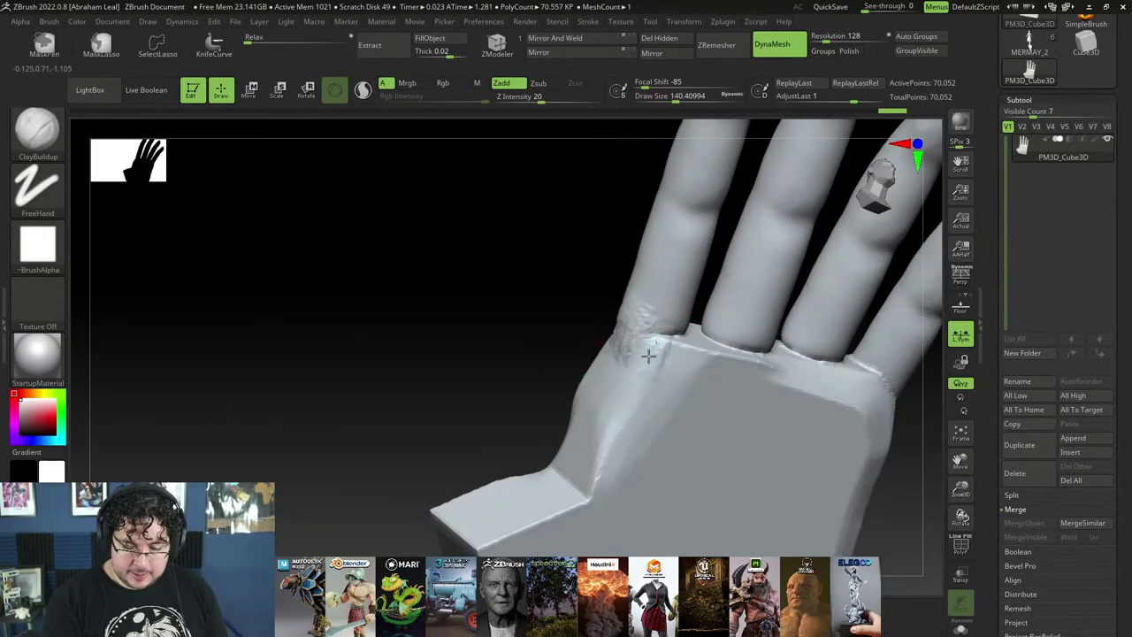
pyautogui.moveTo(649, 357); pyautogui.dragTo(681, 336)
pyautogui.press('space')
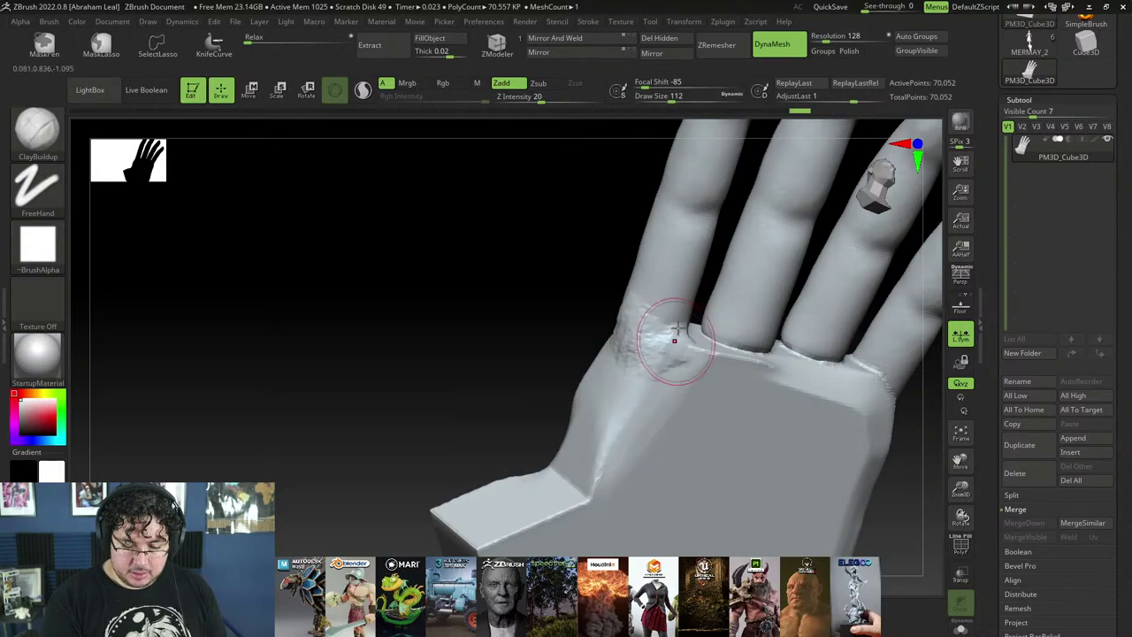
pyautogui.moveTo(675, 330)
pyautogui.mouseDown(button='right')
pyautogui.moveTo(650, 384)
pyautogui.moveTo(699, 390)
pyautogui.mouseUp(button='right')
# Step: Build up the middle finger's knuckle with ClayBuildup and fill the gap between it and the index finger
pyautogui.moveTo(571, 375); pyautogui.dragTo(558, 347, button='right')
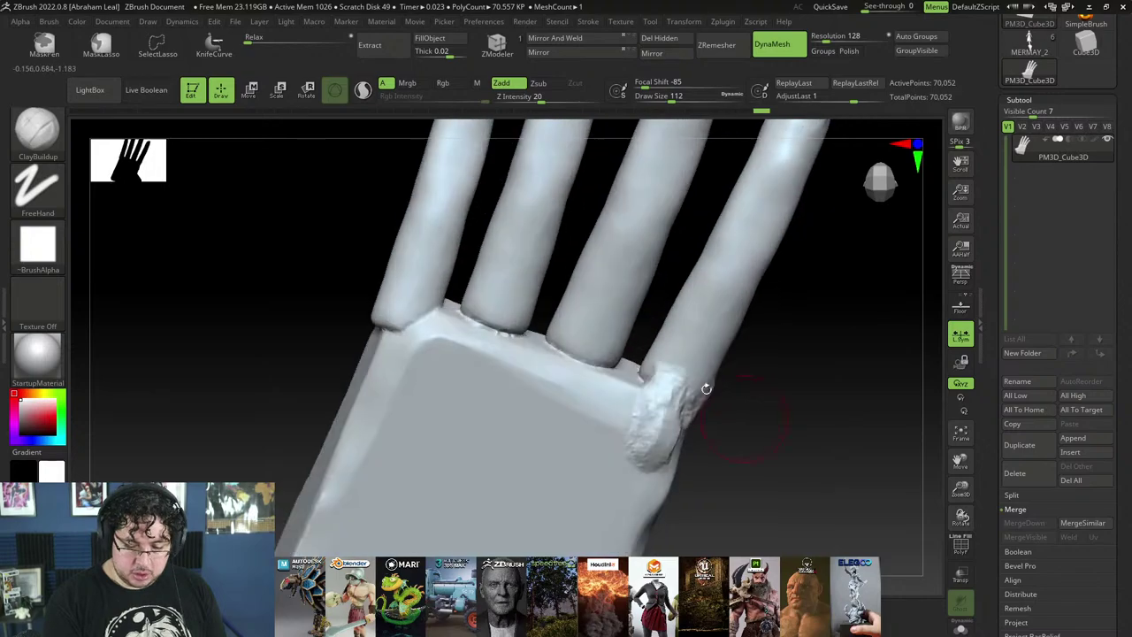
pyautogui.moveTo(546, 361); pyautogui.dragTo(594, 382)
pyautogui.moveTo(609, 397); pyautogui.dragTo(635, 359, button='right')
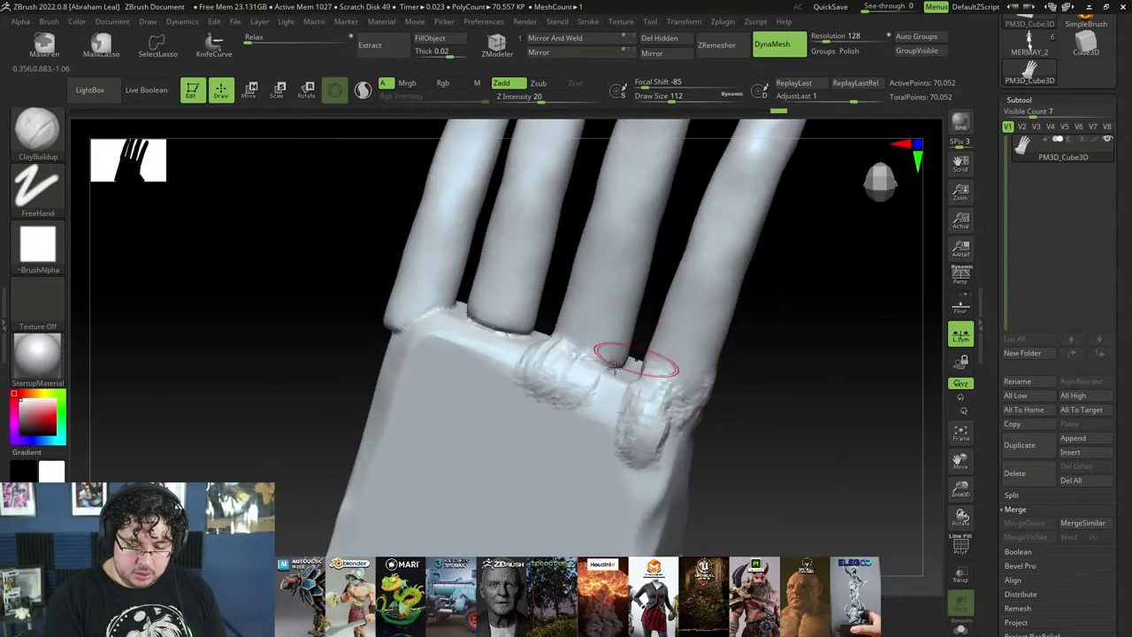
pyautogui.moveTo(600, 385); pyautogui.dragTo(614, 363)
pyautogui.moveTo(639, 381); pyautogui.dragTo(667, 360, button='right')
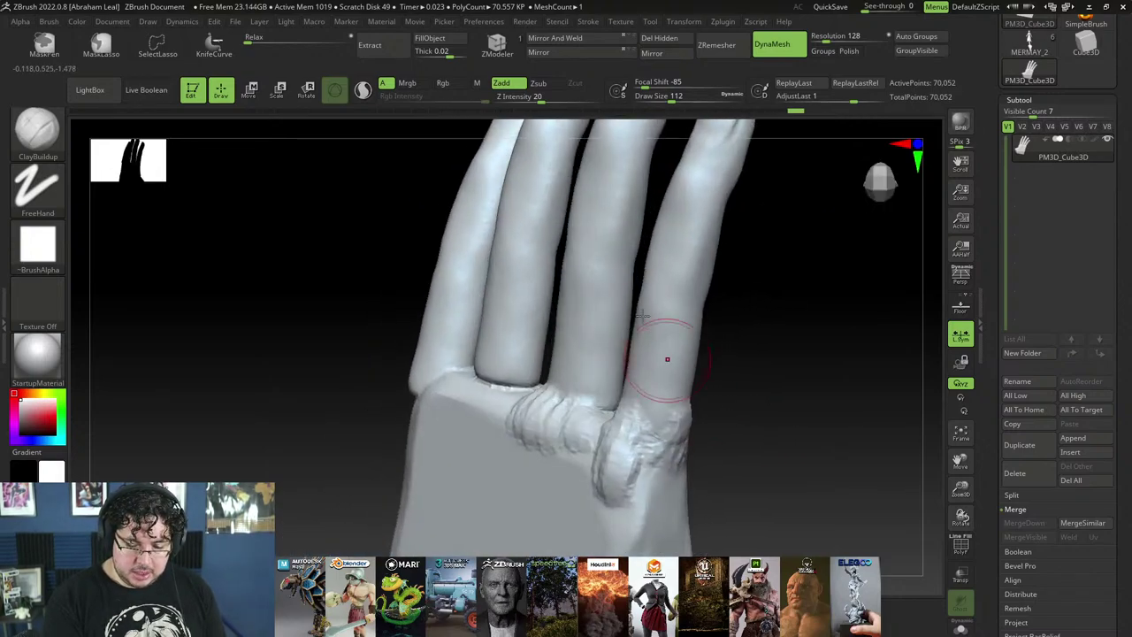
pyautogui.rightClick(564, 394)
pyautogui.moveTo(565, 394)
pyautogui.mouseDown()
pyautogui.moveTo(550, 400)
pyautogui.moveTo(573, 400)
pyautogui.mouseUp()
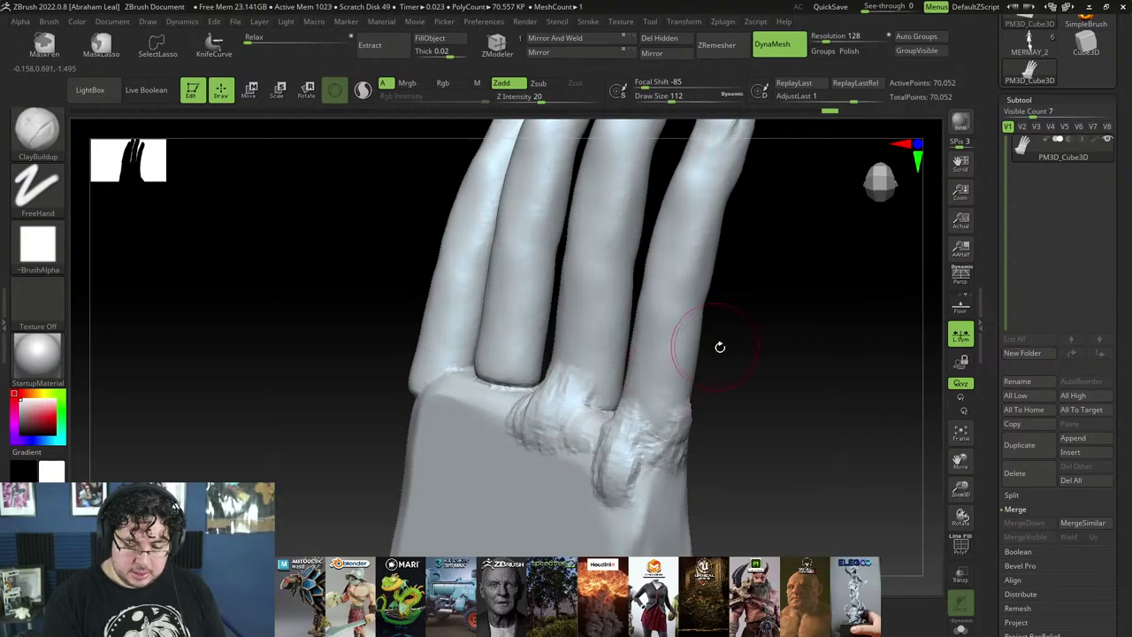
# Step: Build up the ring finger's knuckle where it joins the back of the palm
pyautogui.moveTo(720, 347); pyautogui.dragTo(810, 320, button='right')
pyautogui.moveTo(505, 396); pyautogui.dragTo(547, 403)
pyautogui.moveTo(553, 366); pyautogui.dragTo(550, 402, button='right')
pyautogui.moveTo(549, 405); pyautogui.dragTo(547, 410)
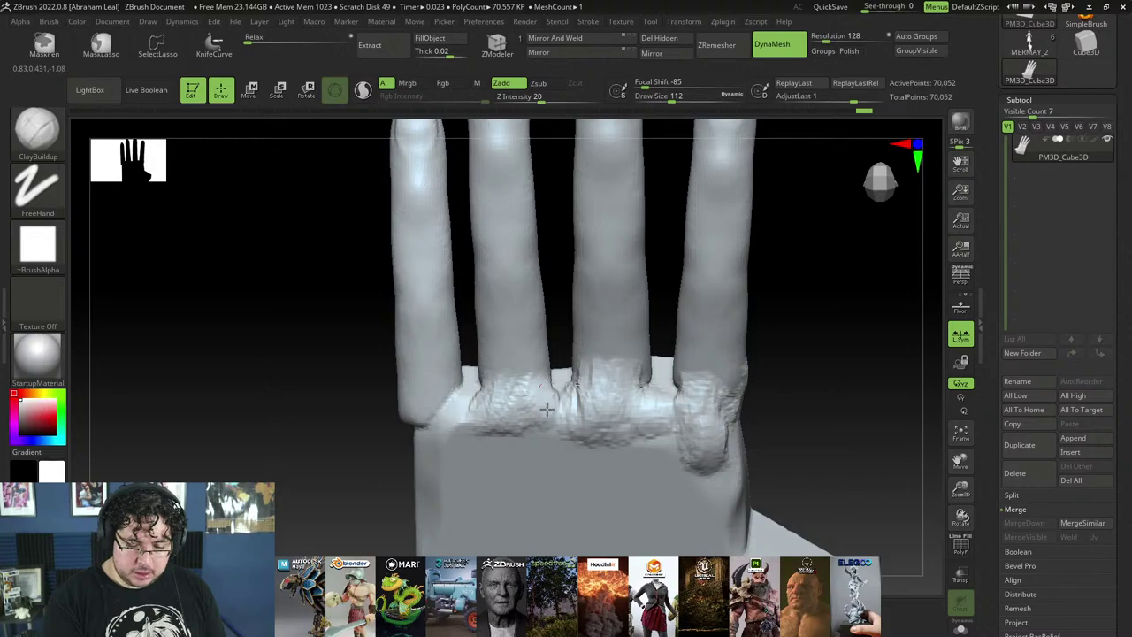
# Step: Blend the little finger's base into the back and outer corner of the palm with ClayBuildup
pyautogui.moveTo(462, 397); pyautogui.dragTo(430, 410)
pyautogui.moveTo(389, 419); pyautogui.dragTo(430, 412, button='right')
pyautogui.moveTo(427, 414); pyautogui.dragTo(387, 428)
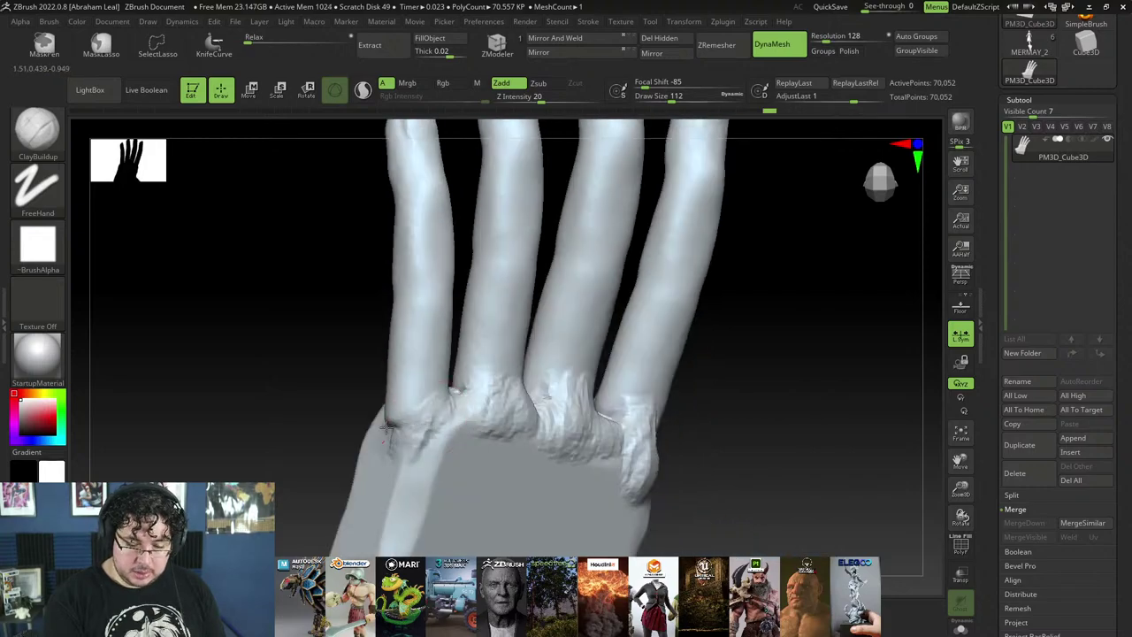
pyautogui.moveTo(413, 380)
pyautogui.mouseDown(button='right')
pyautogui.moveTo(751, 372)
pyautogui.moveTo(657, 353)
pyautogui.moveTo(400, 380)
pyautogui.moveTo(432, 392)
pyautogui.moveTo(420, 383)
pyautogui.moveTo(679, 363)
pyautogui.mouseUp(button='right')
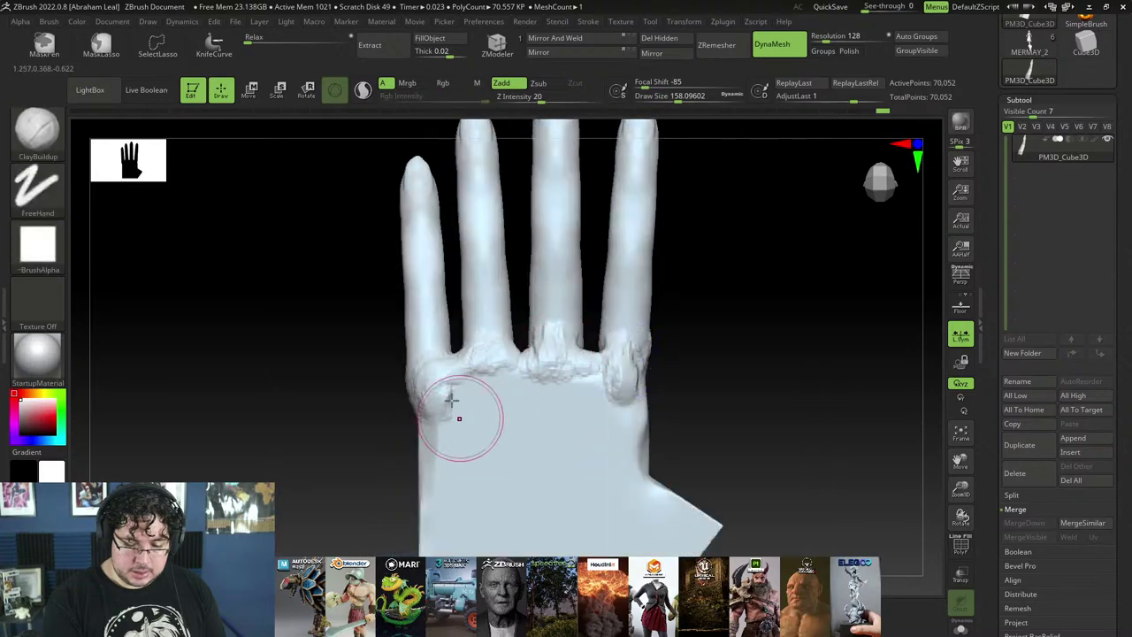
# Step: Build up the outer side of the hand below the little finger with ClayBuildup at a size of about 223
pyautogui.moveTo(395, 437); pyautogui.dragTo(435, 435, button='right')
pyautogui.rightClick(392, 434)
pyautogui.click(392, 436)
pyautogui.rightClick(398, 407)
pyautogui.moveTo(391, 421)
pyautogui.mouseDown()
pyautogui.moveTo(395, 473)
pyautogui.moveTo(422, 498)
pyautogui.moveTo(449, 396)
pyautogui.mouseUp()
pyautogui.click(405, 396)
pyautogui.moveTo(457, 446); pyautogui.dragTo(454, 405)
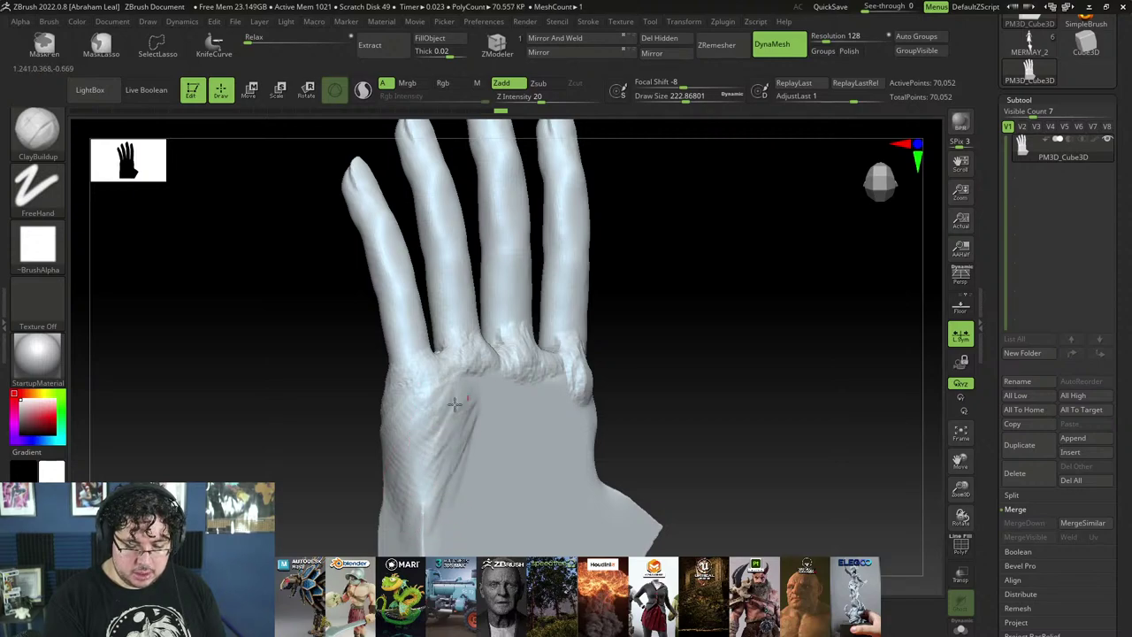
# Step: Add clay below the knuckles on the back of the hand and smooth the index finger's knuckle
pyautogui.moveTo(653, 376); pyautogui.dragTo(699, 371)
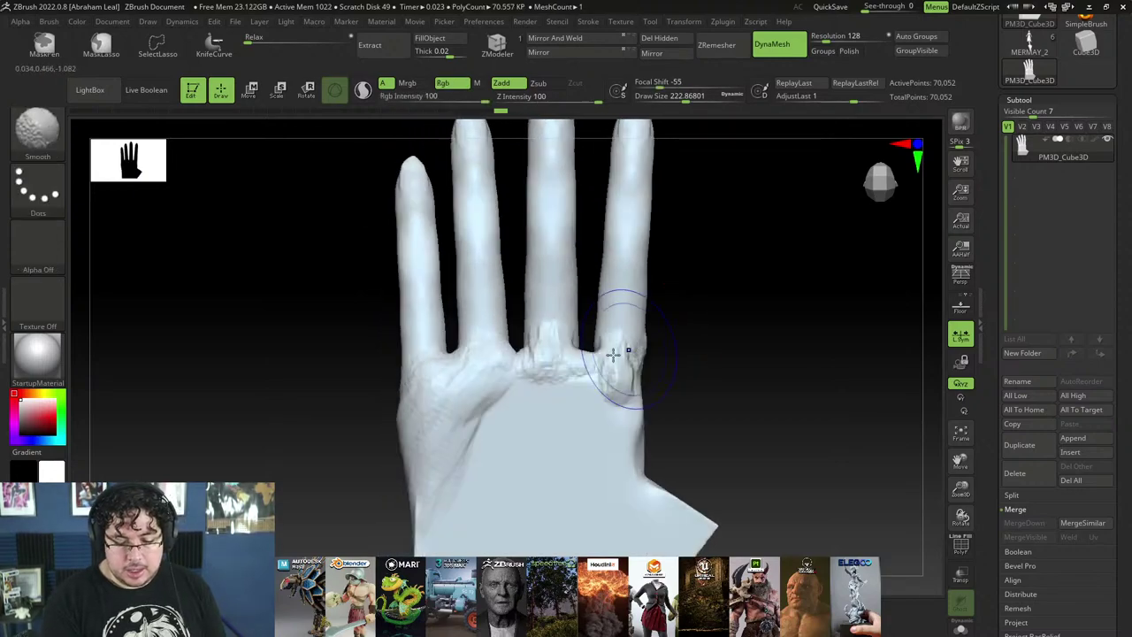
pyautogui.moveTo(493, 407); pyautogui.dragTo(538, 412)
pyautogui.moveTo(678, 372); pyautogui.dragTo(650, 376)
pyautogui.keyDown('shift'); pyautogui.moveTo(606, 350); pyautogui.dragTo(591, 390); pyautogui.keyUp('shift')
pyautogui.moveTo(656, 364)
pyautogui.mouseDown()
pyautogui.moveTo(649, 412)
pyautogui.moveTo(637, 413)
pyautogui.mouseUp()
# Step: Reduce the brush size to about 128, refine the index and middle knuckles, and smooth them with the hand's outer side
pyautogui.press('space')
pyautogui.moveTo(592, 338); pyautogui.dragTo(572, 329)
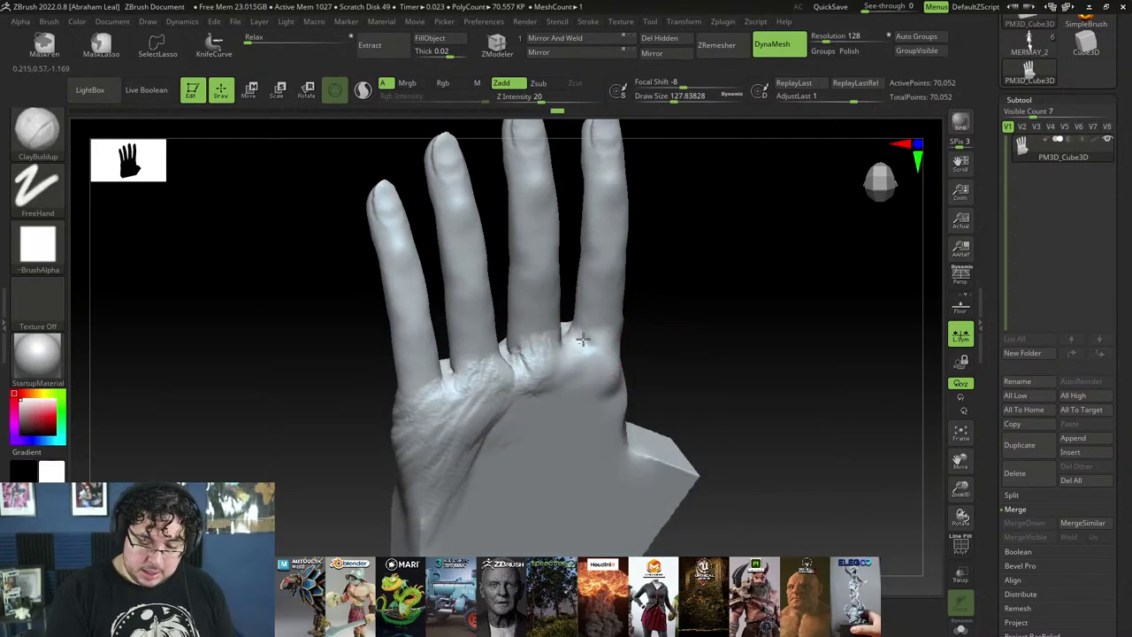
pyautogui.keyDown('shift'); pyautogui.moveTo(574, 346); pyautogui.dragTo(625, 307, button='right'); pyautogui.keyUp('shift')
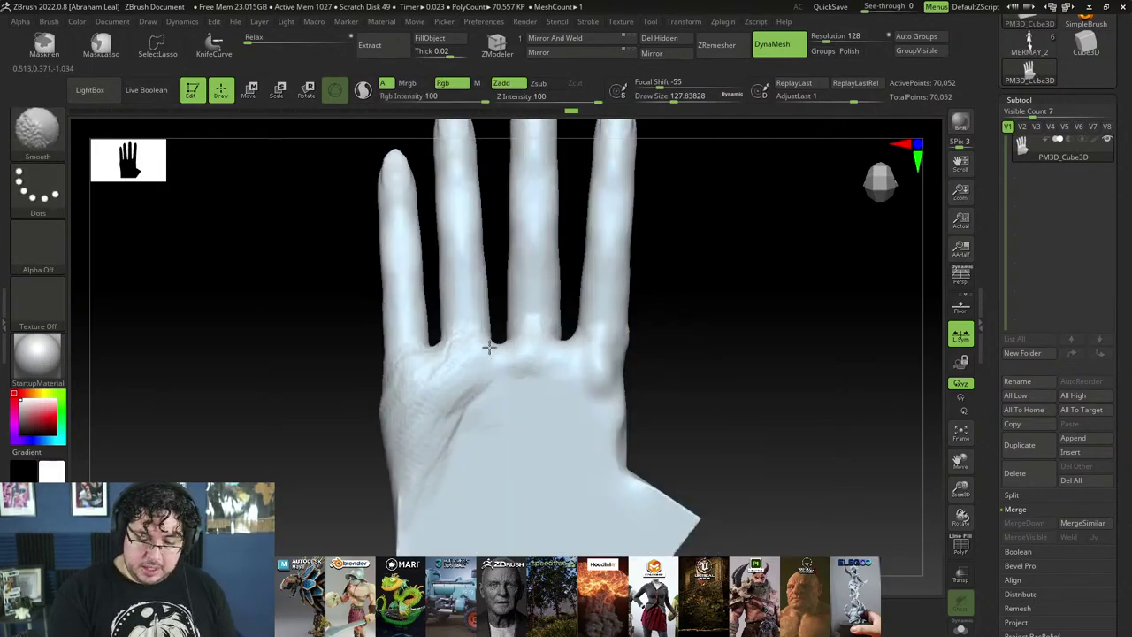
pyautogui.keyDown('shift'); pyautogui.moveTo(395, 413); pyautogui.dragTo(400, 439); pyautogui.keyUp('shift')
pyautogui.moveTo(372, 460); pyautogui.dragTo(443, 424, button='right')
pyautogui.moveTo(443, 406)
pyautogui.keyDown('shift'); pyautogui.mouseDown()
pyautogui.moveTo(513, 384)
pyautogui.moveTo(464, 386)
pyautogui.mouseUp(); pyautogui.keyUp('shift')
pyautogui.moveTo(398, 434); pyautogui.dragTo(450, 462, button='right')
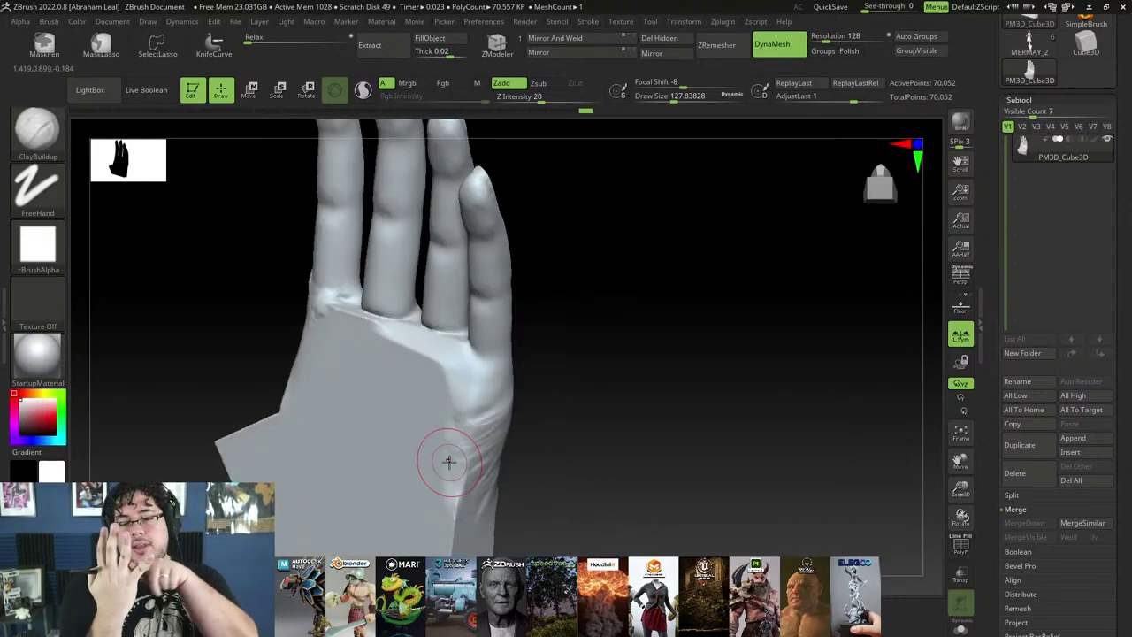
# Step: Blend the finger bases into the palm side with ClayBuildup strokes and smooth the transitions
pyautogui.moveTo(449, 461); pyautogui.dragTo(657, 445, button='right')
pyautogui.moveTo(314, 305)
pyautogui.mouseDown()
pyautogui.moveTo(343, 323)
pyautogui.moveTo(311, 327)
pyautogui.moveTo(273, 307)
pyautogui.moveTo(416, 367)
pyautogui.moveTo(418, 320)
pyautogui.moveTo(435, 379)
pyautogui.moveTo(467, 375)
pyautogui.mouseUp()
pyautogui.moveTo(602, 431); pyautogui.dragTo(522, 424)
pyautogui.moveTo(453, 361); pyautogui.dragTo(435, 335)
pyautogui.moveTo(435, 335)
pyautogui.mouseDown(button='right')
pyautogui.moveTo(590, 293)
pyautogui.moveTo(589, 356)
pyautogui.mouseUp(button='right')
pyautogui.press('shift')
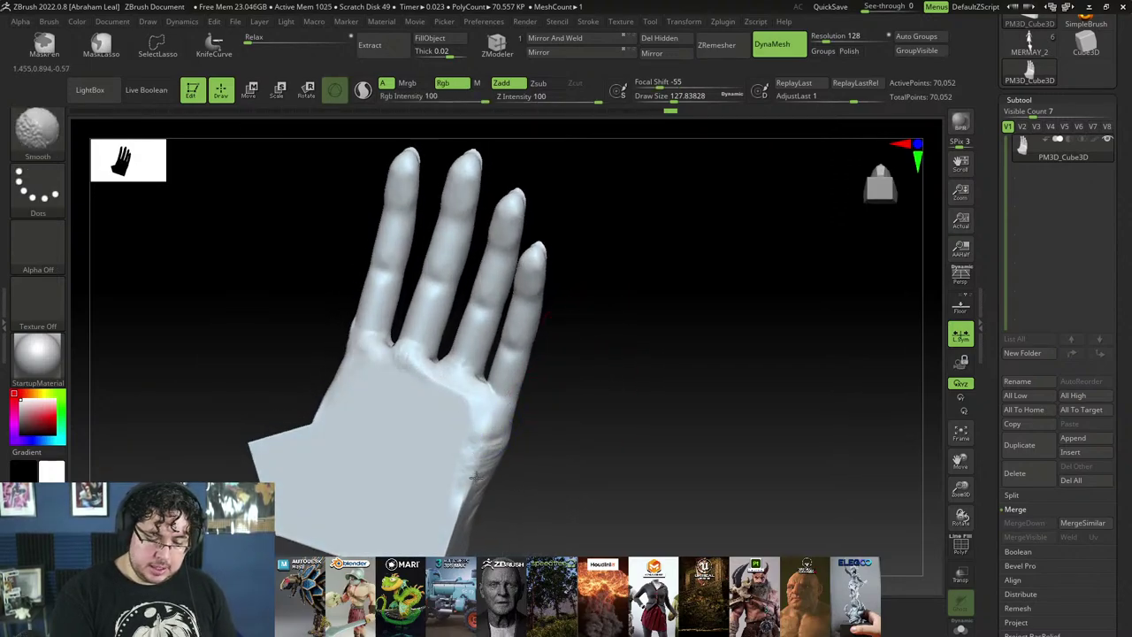
# Step: Build up a thick pad across the palm below the fingers with ClayBuildup at a size of about 223
pyautogui.moveTo(566, 463)
pyautogui.mouseDown(button='right')
pyautogui.moveTo(557, 448)
pyautogui.moveTo(569, 425)
pyautogui.moveTo(599, 451)
pyautogui.moveTo(716, 399)
pyautogui.moveTo(690, 415)
pyautogui.moveTo(698, 426)
pyautogui.moveTo(622, 392)
pyautogui.mouseUp(button='right')
pyautogui.press('b')
pyautogui.press('space')
pyautogui.moveTo(610, 372); pyautogui.dragTo(619, 372)
pyautogui.moveTo(629, 362); pyautogui.dragTo(625, 378, button='right')
pyautogui.press('space')
pyautogui.click(619, 378)
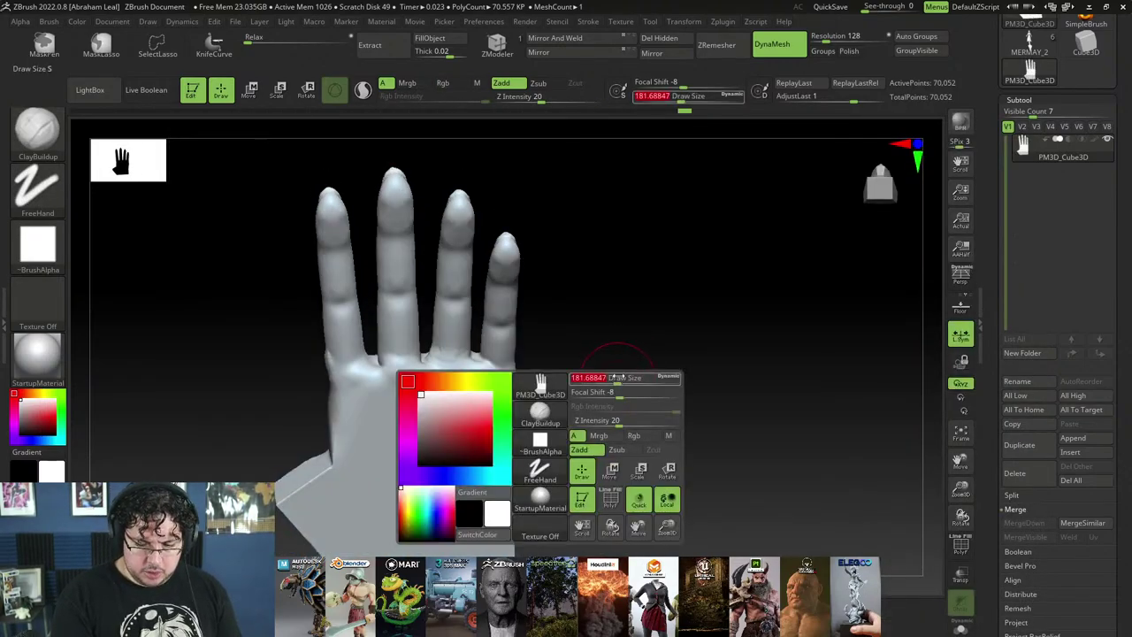
pyautogui.press('space')
pyautogui.click(362, 389)
pyautogui.moveTo(355, 372)
pyautogui.mouseDown()
pyautogui.moveTo(376, 389)
pyautogui.moveTo(490, 396)
pyautogui.mouseUp()
pyautogui.moveTo(492, 394); pyautogui.dragTo(506, 350, button='right')
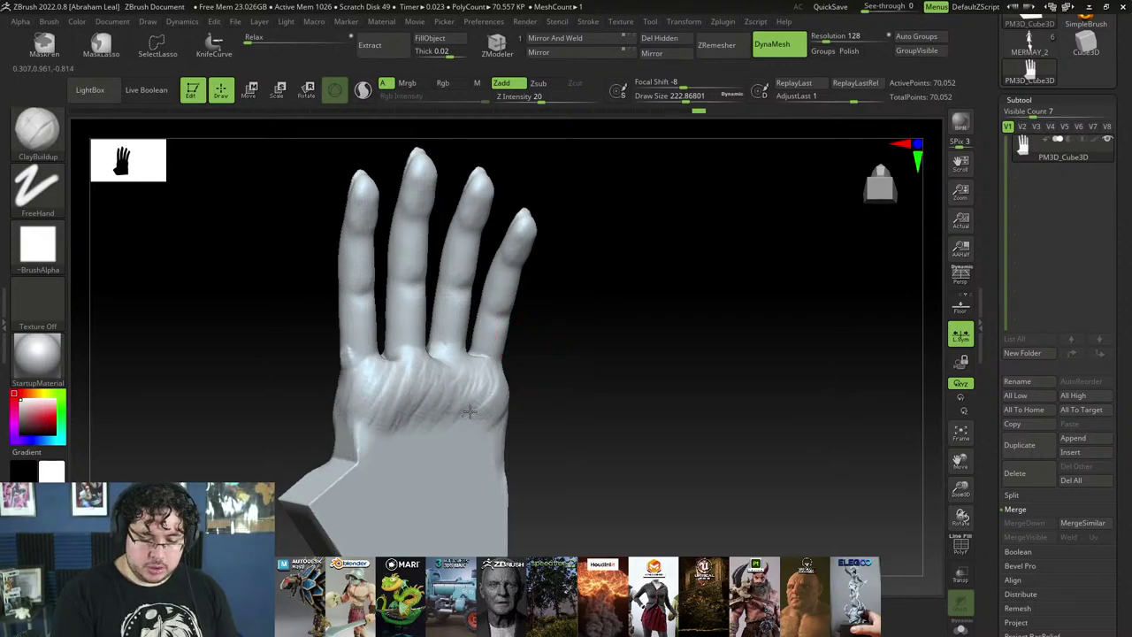
pyautogui.moveTo(464, 405); pyautogui.dragTo(480, 392, button='right')
# Step: Build up the thumb mound and the outer heel pad on the lower palm with ClayBuildup
pyautogui.keyDown('alt'); pyautogui.moveTo(566, 439); pyautogui.dragTo(571, 367, button='right'); pyautogui.keyUp('alt')
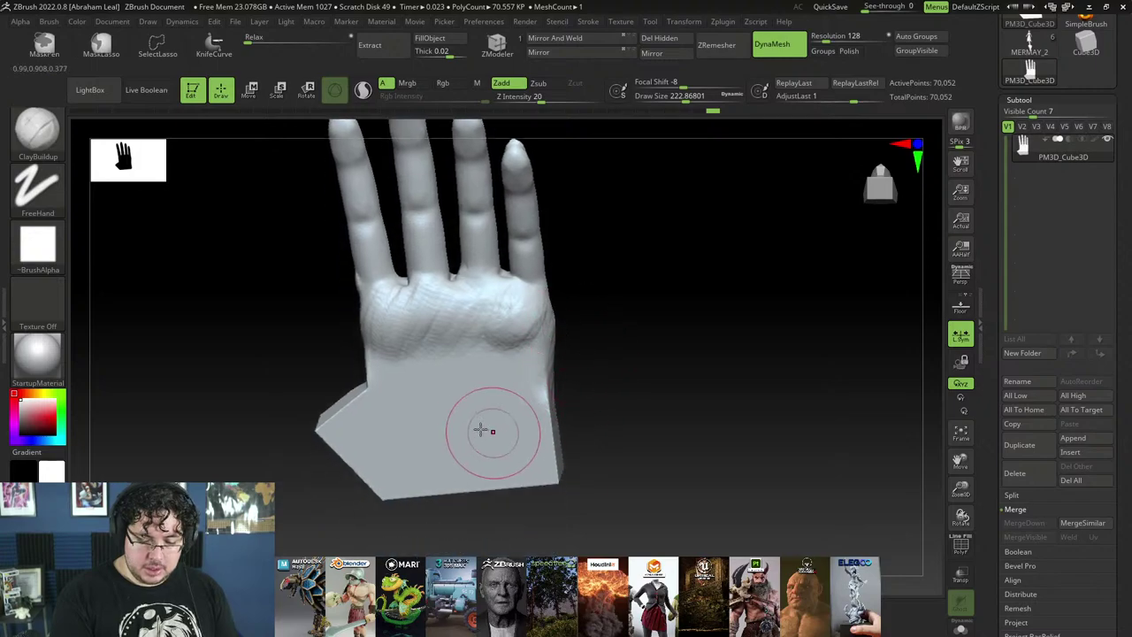
pyautogui.moveTo(379, 399)
pyautogui.mouseDown()
pyautogui.moveTo(405, 417)
pyautogui.moveTo(371, 419)
pyautogui.moveTo(434, 449)
pyautogui.moveTo(435, 417)
pyautogui.moveTo(523, 455)
pyautogui.moveTo(518, 413)
pyautogui.moveTo(537, 457)
pyautogui.mouseUp()
pyautogui.moveTo(537, 457); pyautogui.dragTo(572, 444, button='right')
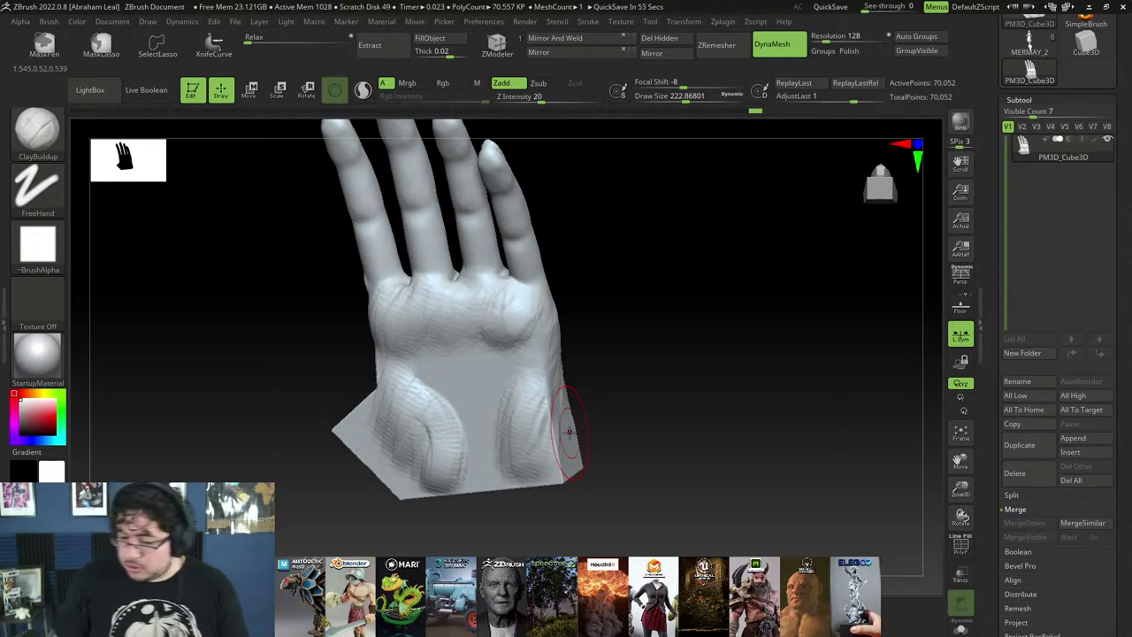
# Step: Round off the sharp outer heel corner of the palm block with TrimDynamic at a size of about 223
pyautogui.moveTo(569, 432); pyautogui.dragTo(637, 380)
pyautogui.press('b')
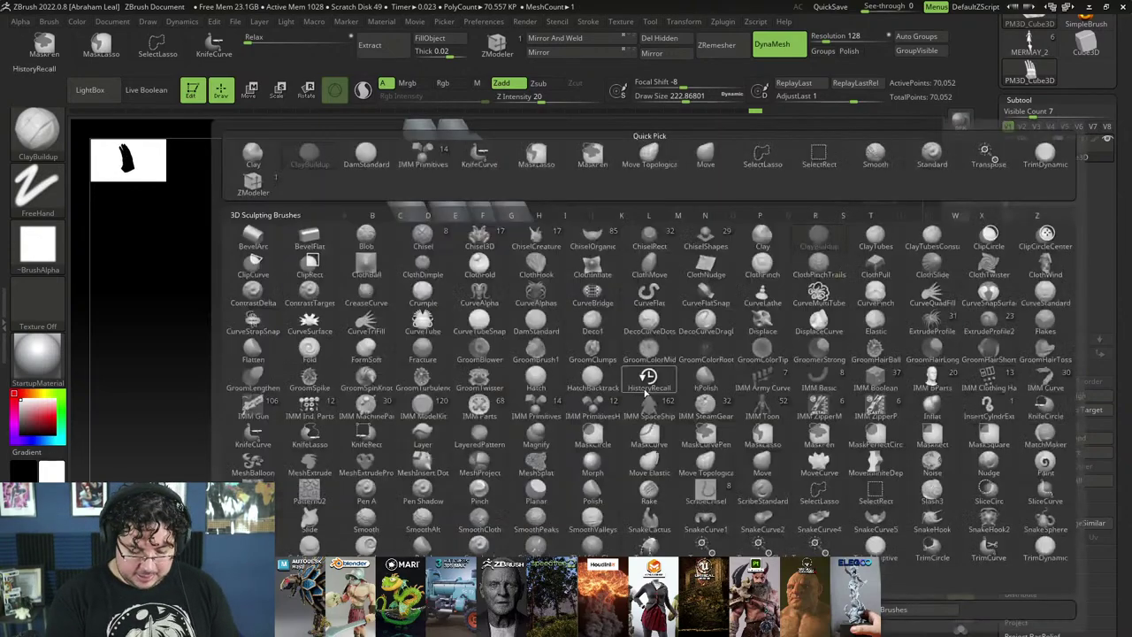
pyautogui.press('t')
pyautogui.press('d')
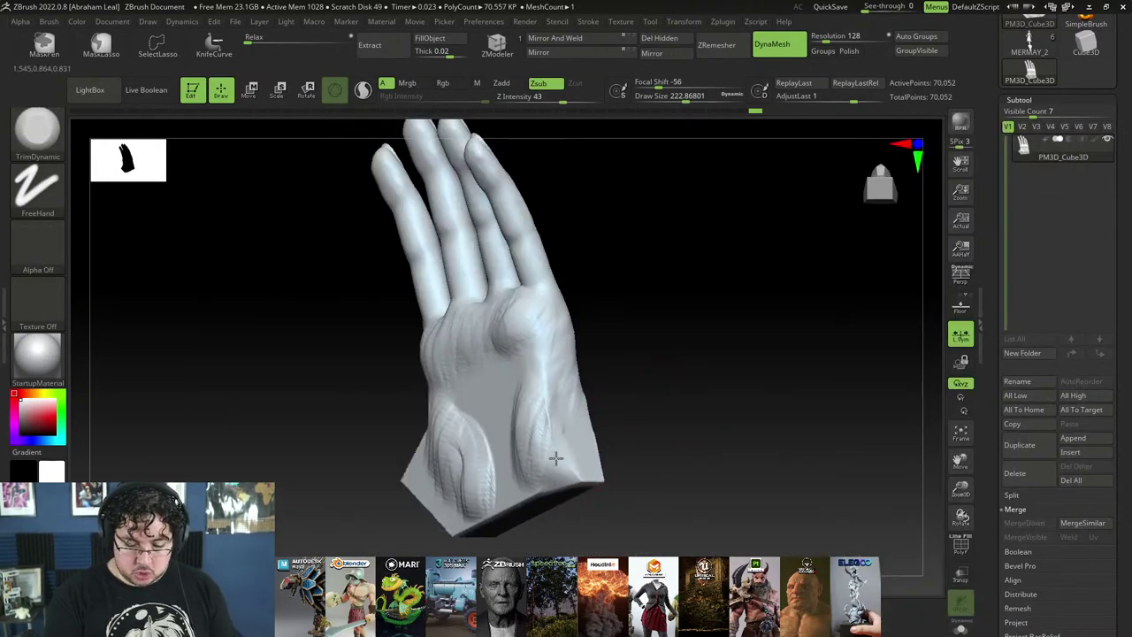
pyautogui.moveTo(546, 496); pyautogui.dragTo(611, 463, button='right')
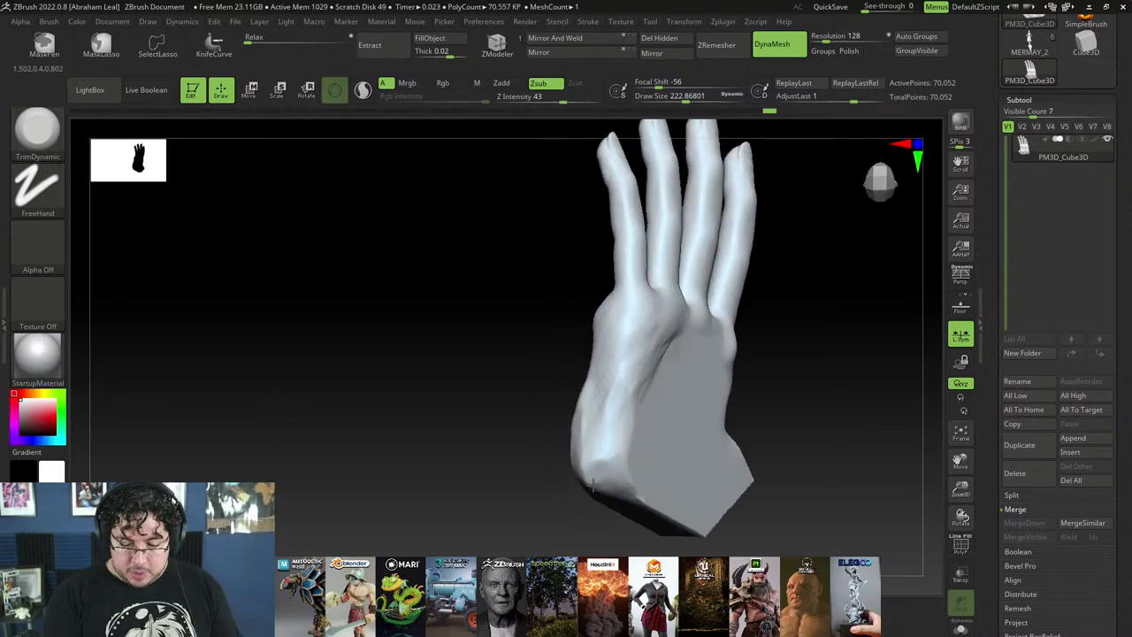
pyautogui.moveTo(612, 464)
pyautogui.mouseDown(button='right')
pyautogui.moveTo(594, 462)
pyautogui.moveTo(593, 476)
pyautogui.mouseUp(button='right')
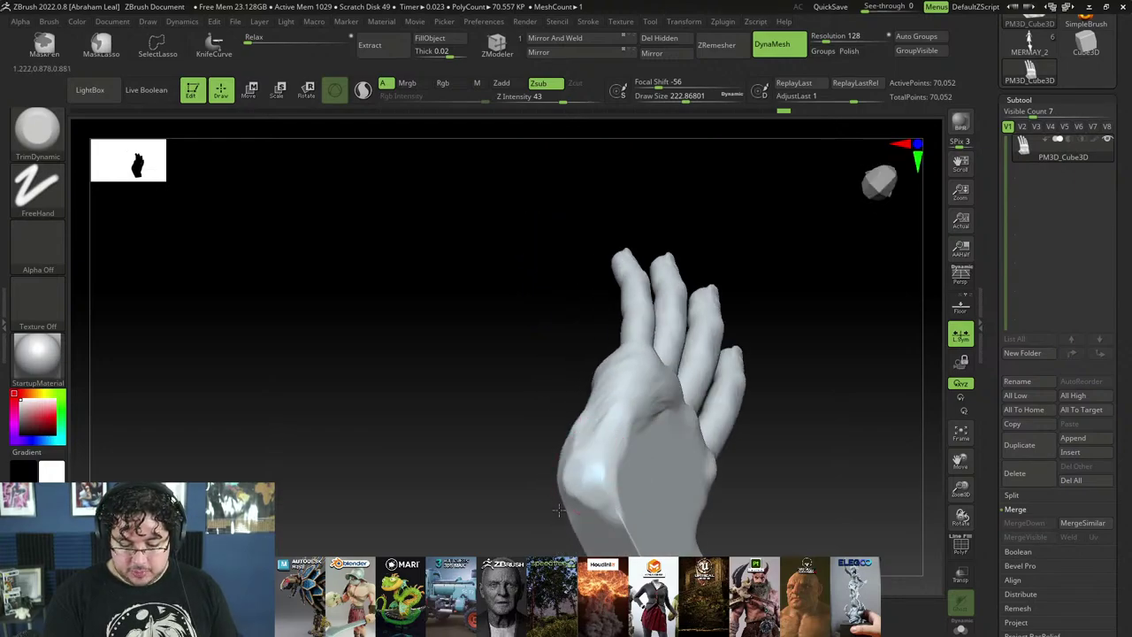
pyautogui.moveTo(558, 511); pyautogui.dragTo(617, 453, button='right')
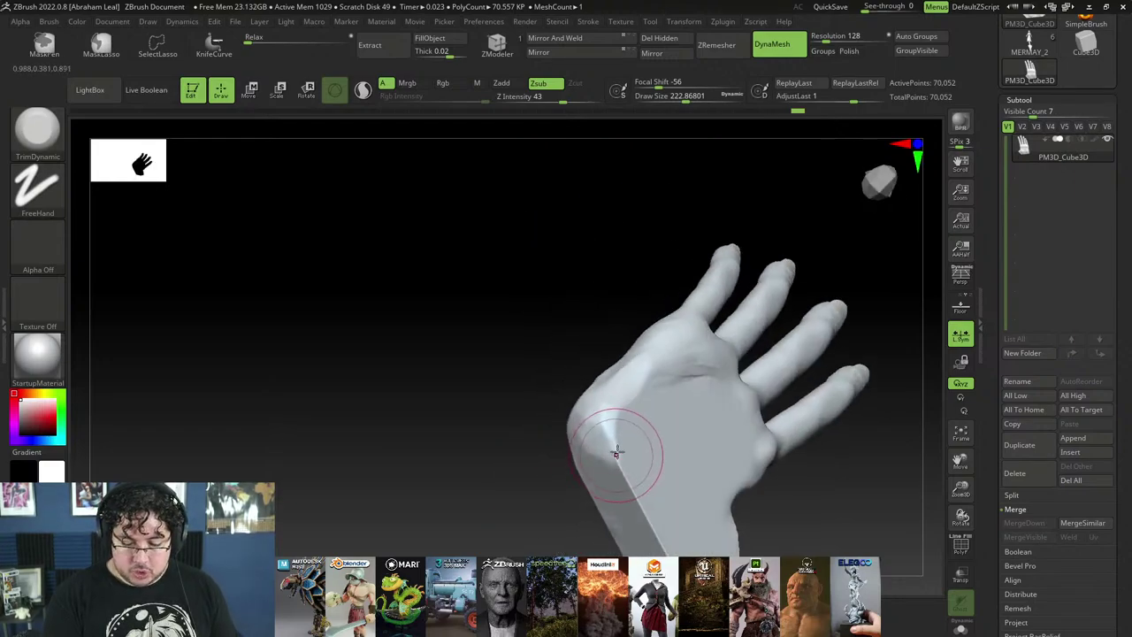
# Step: Bevel the bottom wrist edges of the palm block on both the palm and back sides with TrimDynamic
pyautogui.moveTo(589, 410); pyautogui.dragTo(644, 361, button='right')
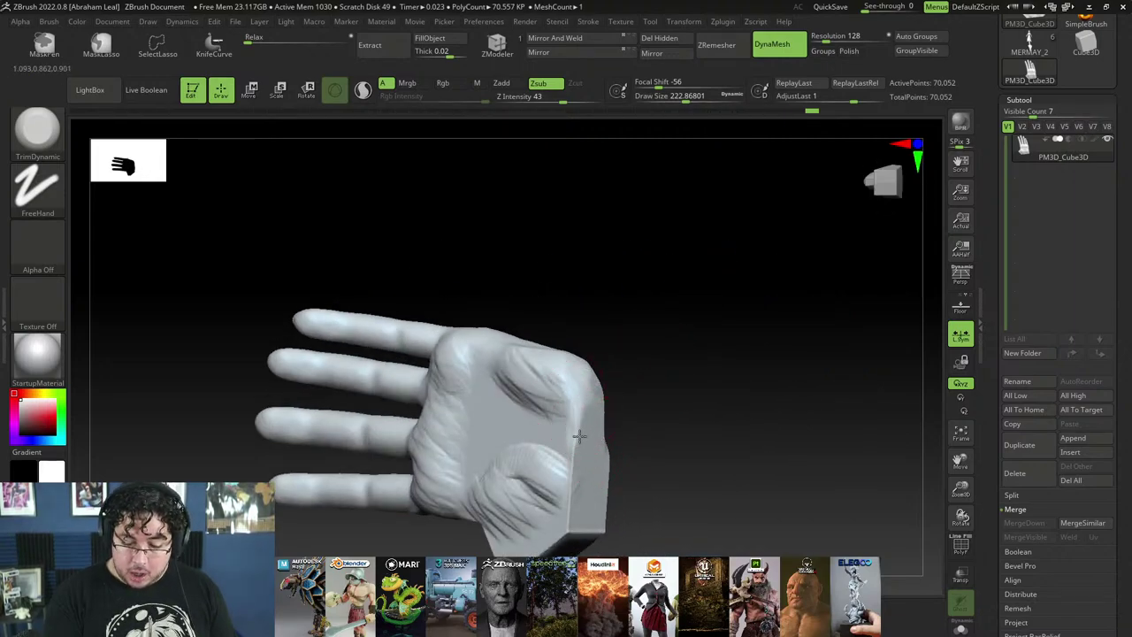
pyautogui.moveTo(578, 517); pyautogui.dragTo(553, 509, button='right')
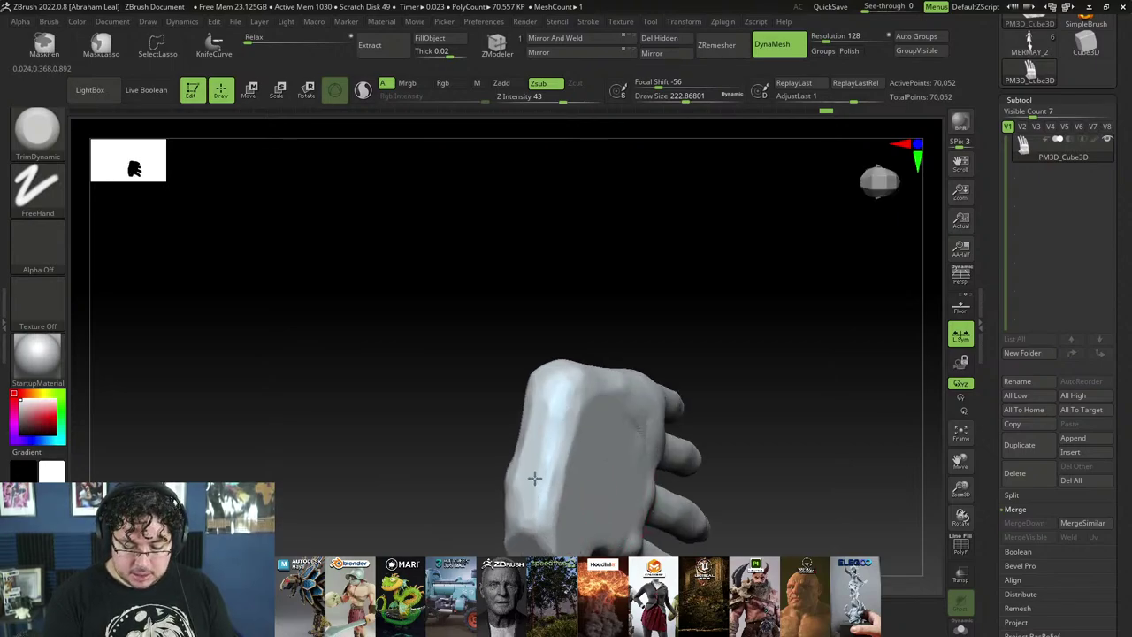
pyautogui.moveTo(534, 425); pyautogui.dragTo(623, 450, button='right')
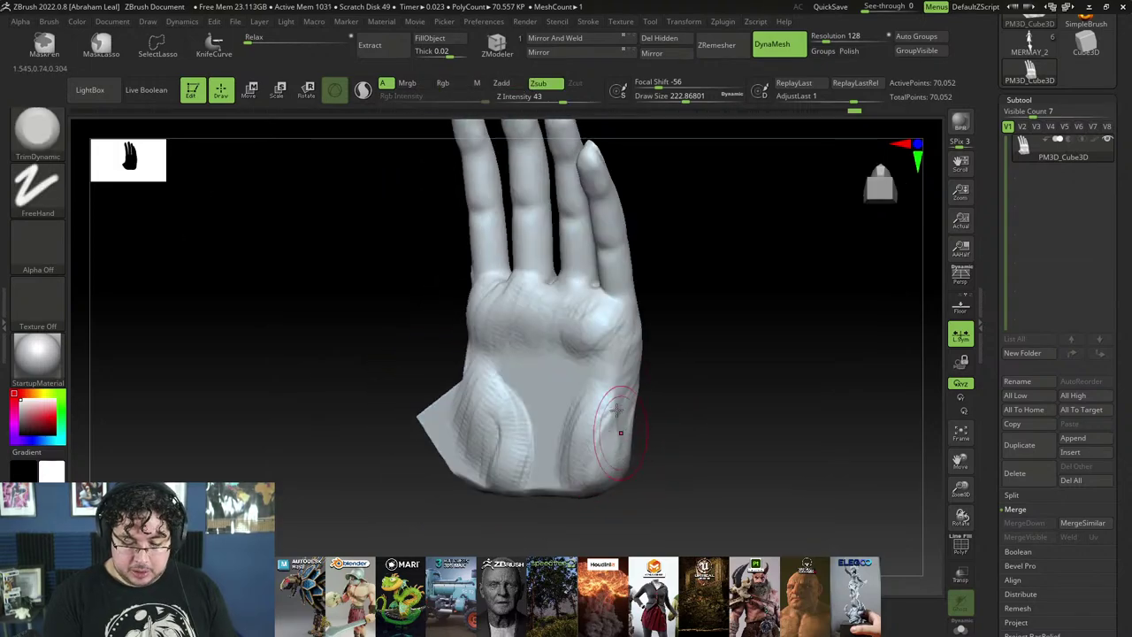
# Step: Fill out the outer heel pad and thumb mound with ClayBuildup at a size of about 192
pyautogui.press('b')
pyautogui.press('c')
pyautogui.press('b')
pyautogui.press('space')
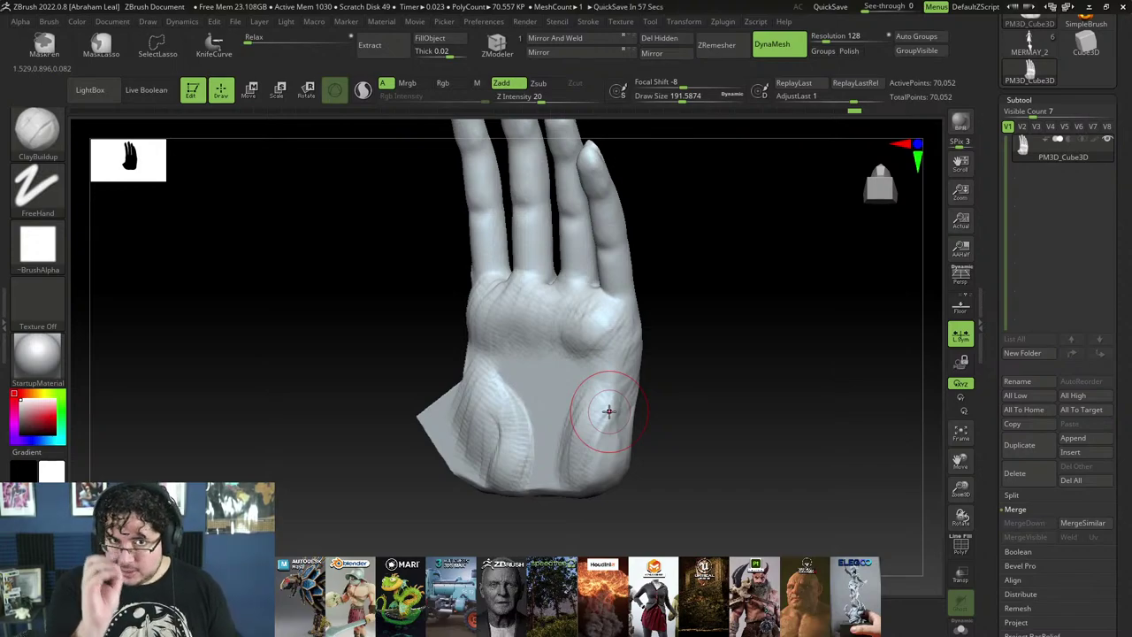
pyautogui.moveTo(609, 411); pyautogui.dragTo(589, 438, button='right')
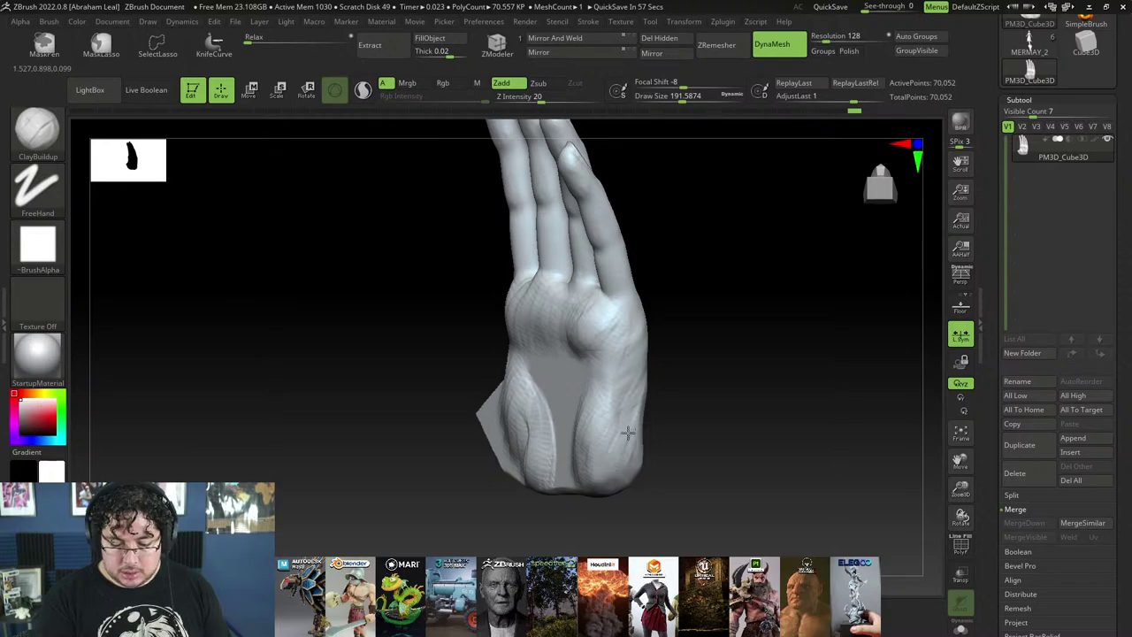
pyautogui.keyDown('shift'); pyautogui.moveTo(660, 392); pyautogui.dragTo(650, 405, button='right'); pyautogui.keyUp('shift')
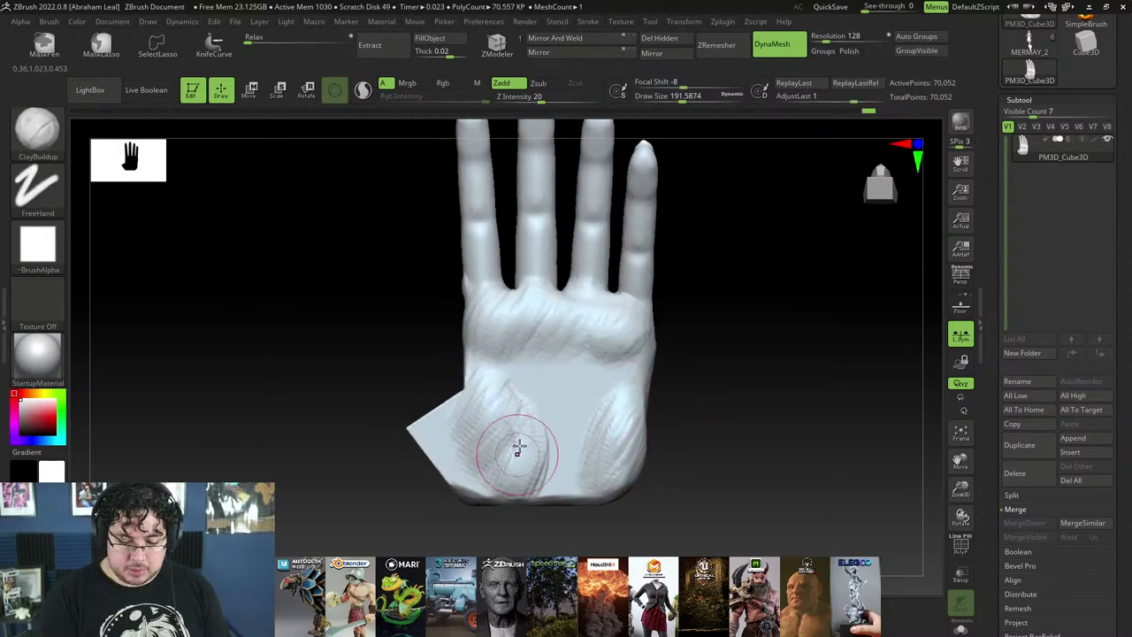
pyautogui.moveTo(576, 412); pyautogui.dragTo(644, 359, button='right')
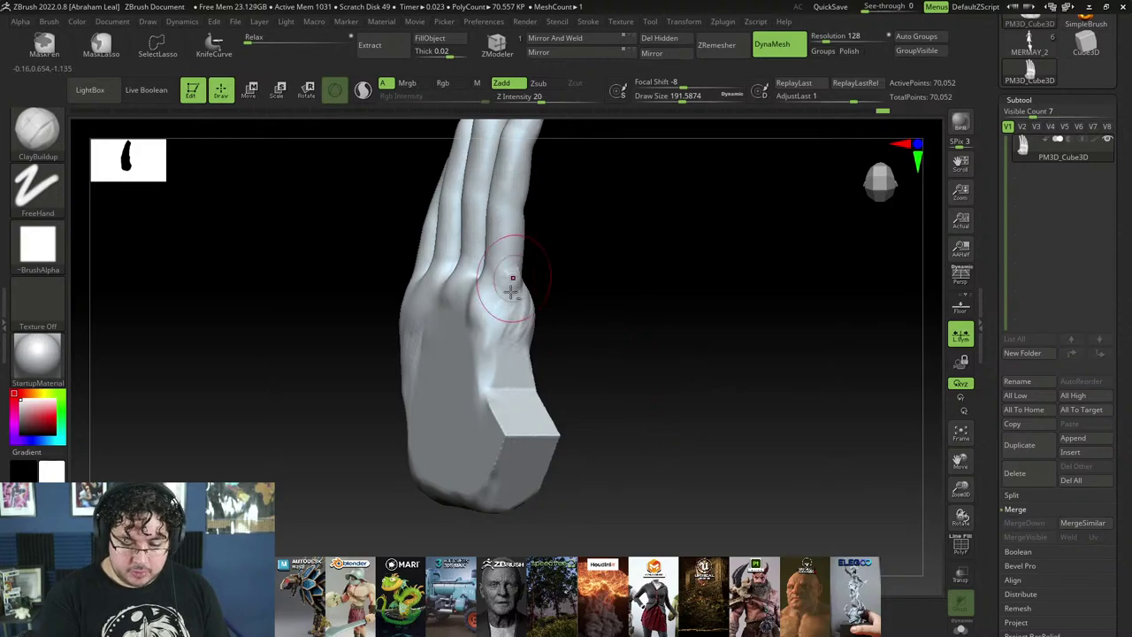
# Step: Flatten the thumb-facing side of the index knuckle with TrimDynamic
pyautogui.press('b')
pyautogui.press('t')
pyautogui.press('d')
pyautogui.moveTo(507, 297); pyautogui.dragTo(513, 281)
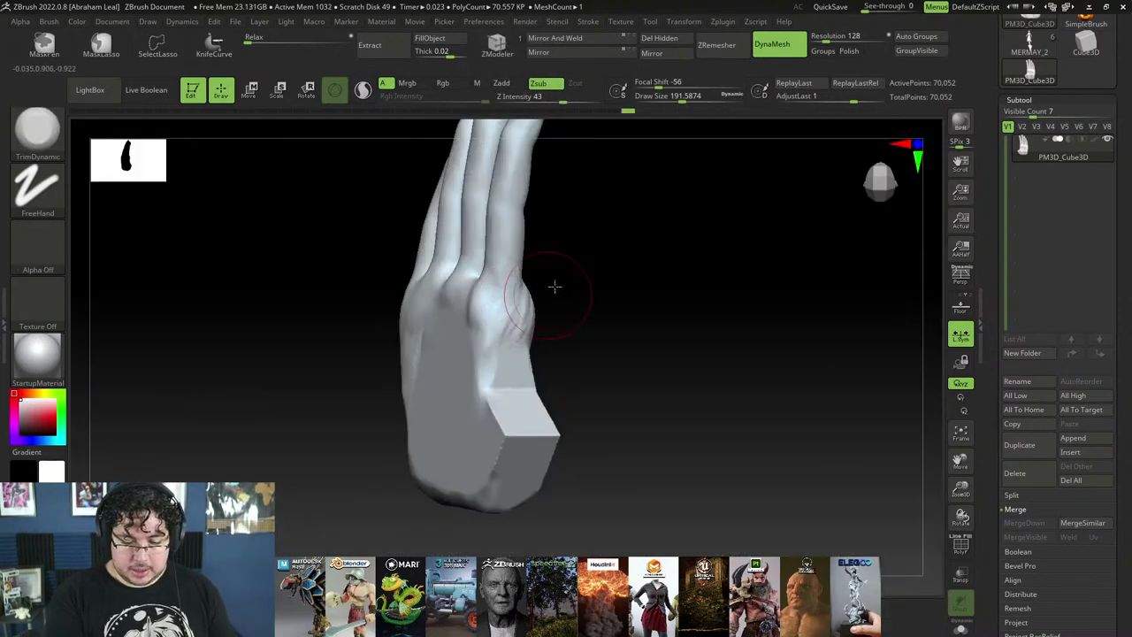
pyautogui.moveTo(555, 288); pyautogui.dragTo(509, 281, button='right')
pyautogui.moveTo(520, 268)
pyautogui.mouseDown()
pyautogui.moveTo(506, 300)
pyautogui.moveTo(526, 267)
pyautogui.moveTo(521, 277)
pyautogui.mouseUp()
# Step: Build up the side of the hand between the index knuckle and thumb base with ClayBuildup at a size of about 128
pyautogui.press('b')
pyautogui.press('c')
pyautogui.press('b')
pyautogui.press('space')
pyautogui.moveTo(472, 284); pyautogui.dragTo(509, 293, button='right')
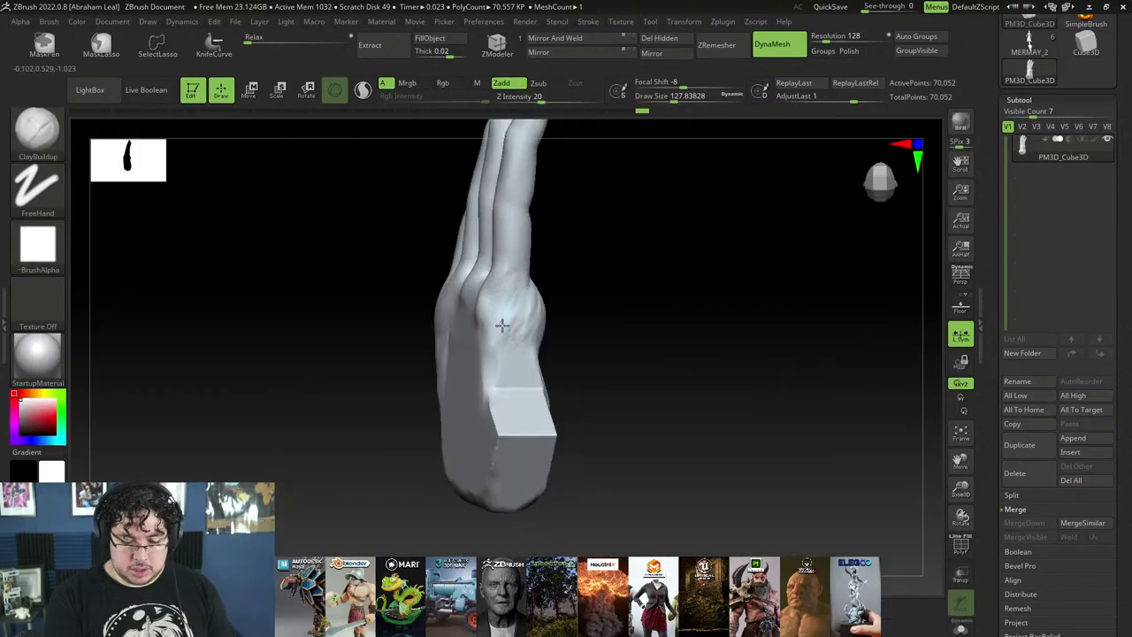
pyautogui.moveTo(520, 336); pyautogui.dragTo(532, 339, button='right')
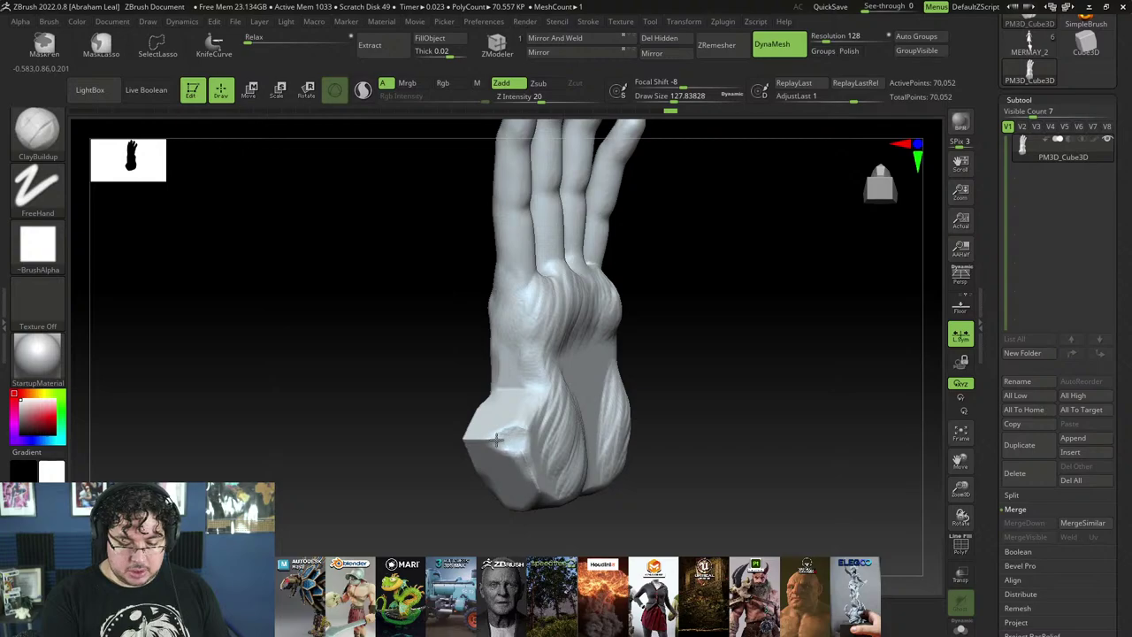
# Step: Flatten the clay strokes on the palm pad below the fingers with TrimDynamic, raising the brush size to about 228
pyautogui.press('ctrl')
pyautogui.press('b')
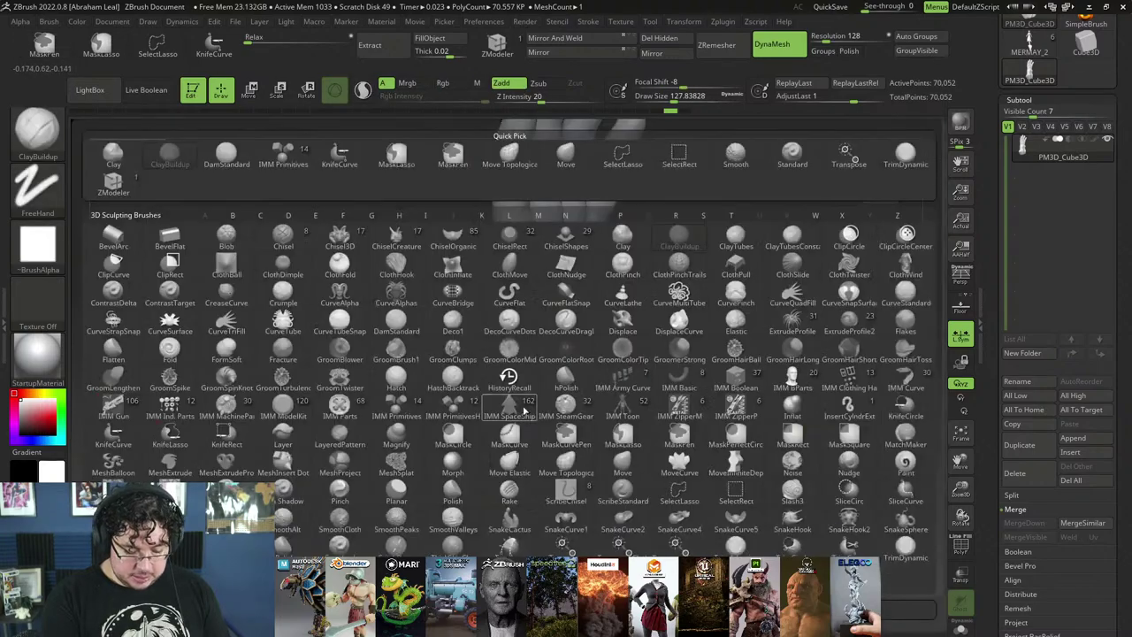
pyautogui.press('t')
pyautogui.press('d')
pyautogui.moveTo(690, 315); pyautogui.dragTo(624, 301)
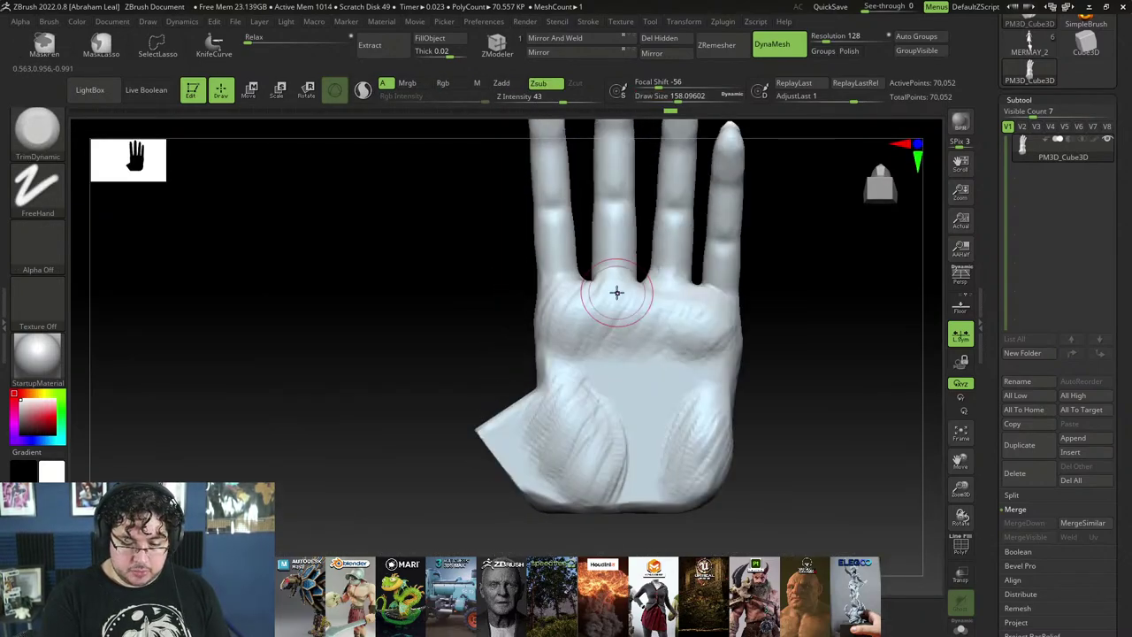
pyautogui.keyDown('alt'); pyautogui.moveTo(790, 311); pyautogui.dragTo(690, 376); pyautogui.keyUp('alt')
pyautogui.press('space')
pyautogui.moveTo(705, 321); pyautogui.dragTo(715, 320)
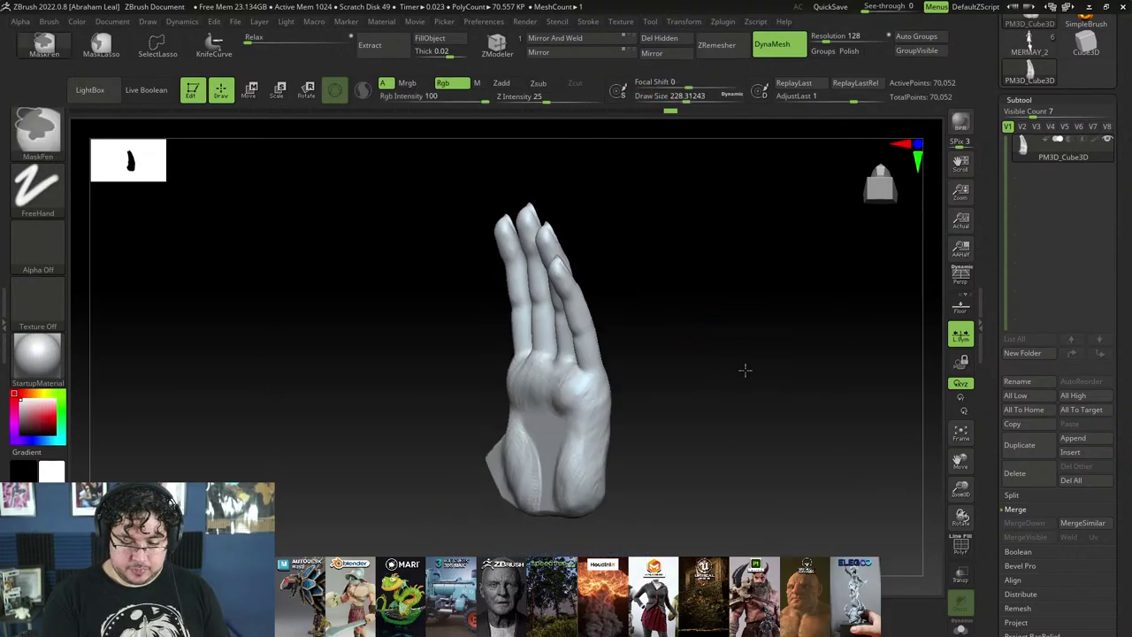
# Step: Remesh the hand with DynaMesh at resolution 128 and smooth its surface
pyautogui.moveTo(746, 369)
pyautogui.mouseDown()
pyautogui.moveTo(704, 407)
pyautogui.moveTo(633, 393)
pyautogui.mouseUp()
pyautogui.keyDown('ctrl'); pyautogui.moveTo(633, 394); pyautogui.dragTo(659, 420); pyautogui.keyUp('ctrl')
pyautogui.press('space')
pyautogui.click(524, 384)
pyautogui.press('shift')
pyautogui.moveTo(676, 336)
pyautogui.mouseDown()
pyautogui.moveTo(610, 340)
pyautogui.moveTo(658, 303)
pyautogui.mouseUp()
pyautogui.press('b')
pyautogui.press('b')
pyautogui.click(488, 385)
pyautogui.keyDown('alt'); pyautogui.moveTo(596, 422); pyautogui.dragTo(577, 382); pyautogui.keyUp('alt')
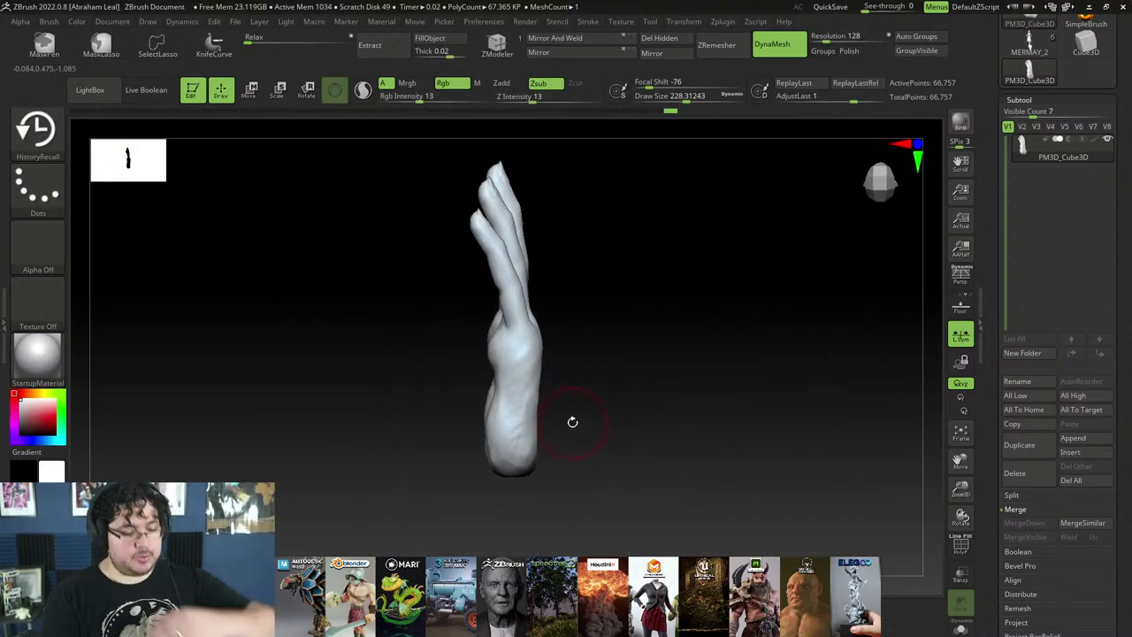
pyautogui.moveTo(575, 419); pyautogui.dragTo(551, 381, button='right')
pyautogui.press('space')
pyautogui.moveTo(551, 381); pyautogui.dragTo(555, 380)
pyautogui.moveTo(560, 361); pyautogui.dragTo(540, 360, button='right')
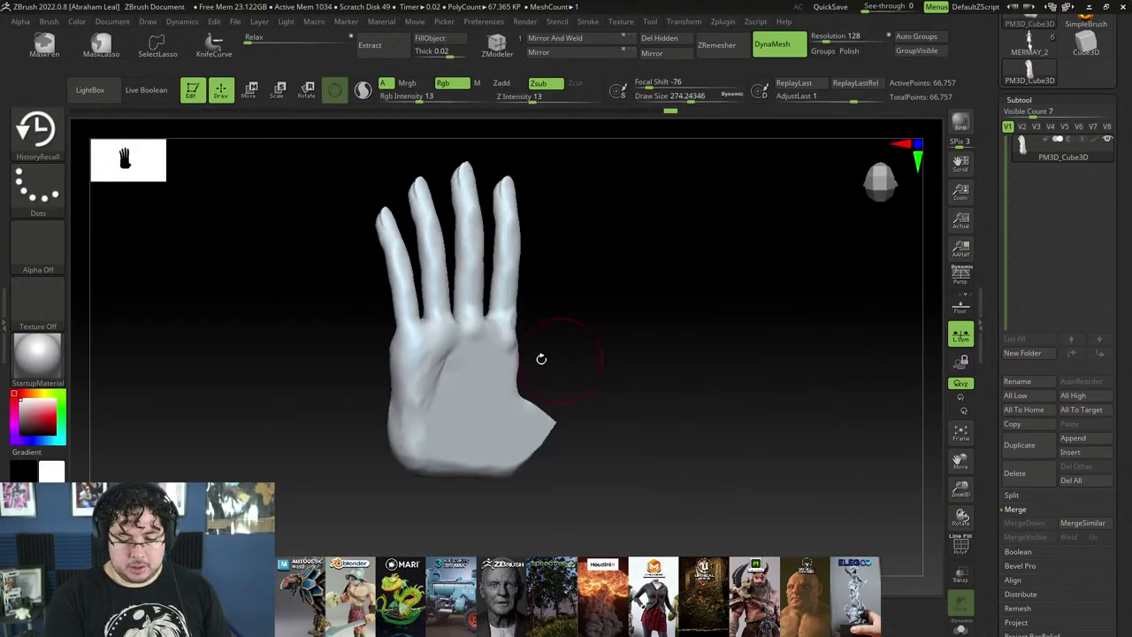
pyautogui.click(448, 384)
pyautogui.click(528, 335)
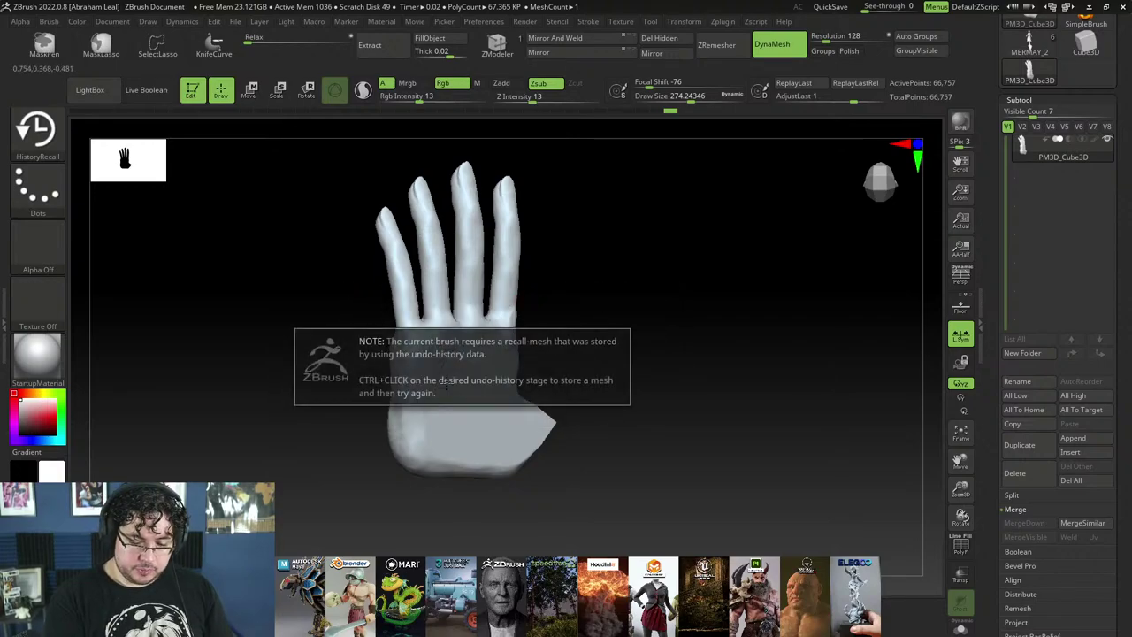
pyautogui.click(505, 437)
pyautogui.click(547, 332)
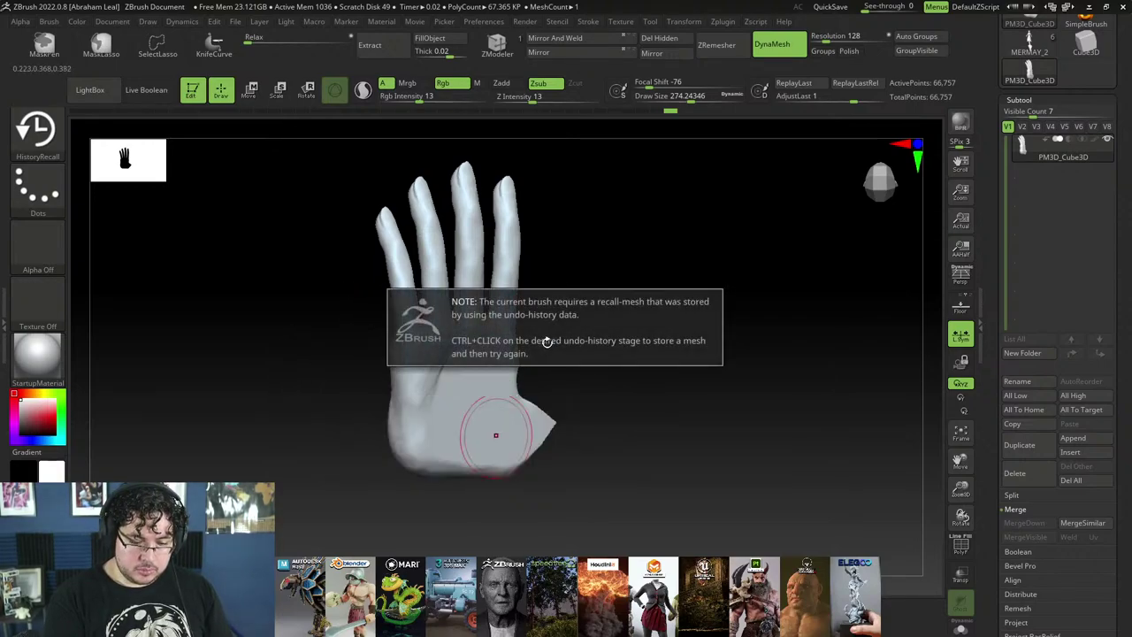
# Step: Build up the back of the hand from the knuckles to the wrist with ClayBuildup at a size of about 274
pyautogui.press('b')
pyautogui.press('c')
pyautogui.press('b')
pyautogui.moveTo(534, 355); pyautogui.dragTo(505, 349, button='right')
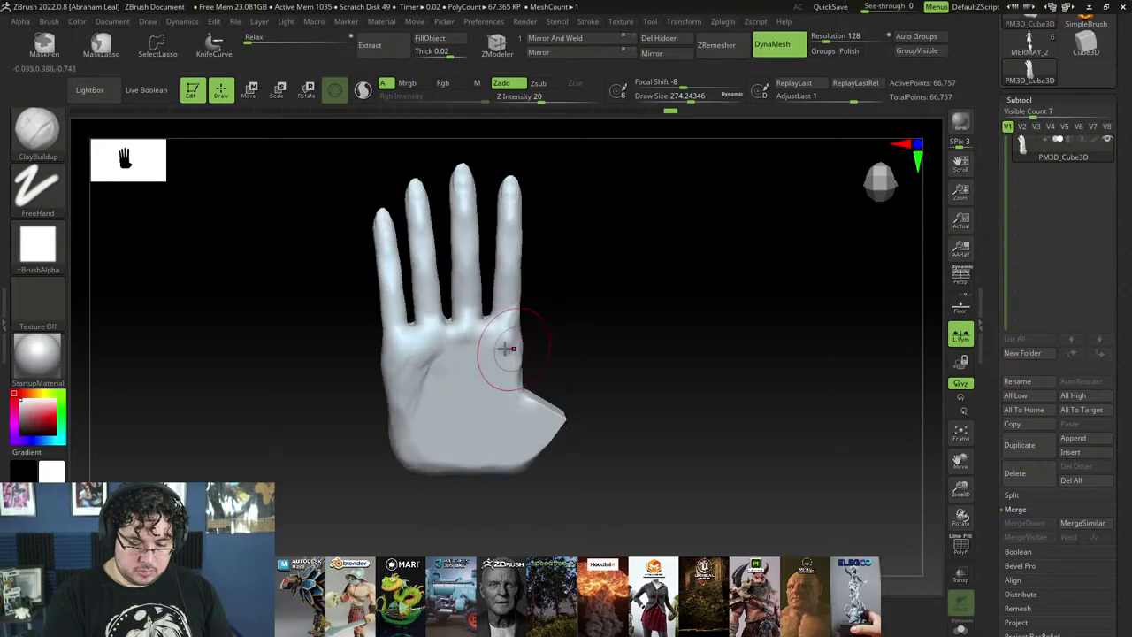
pyautogui.moveTo(420, 376)
pyautogui.mouseDown()
pyautogui.moveTo(443, 358)
pyautogui.moveTo(454, 382)
pyautogui.moveTo(430, 425)
pyautogui.mouseUp()
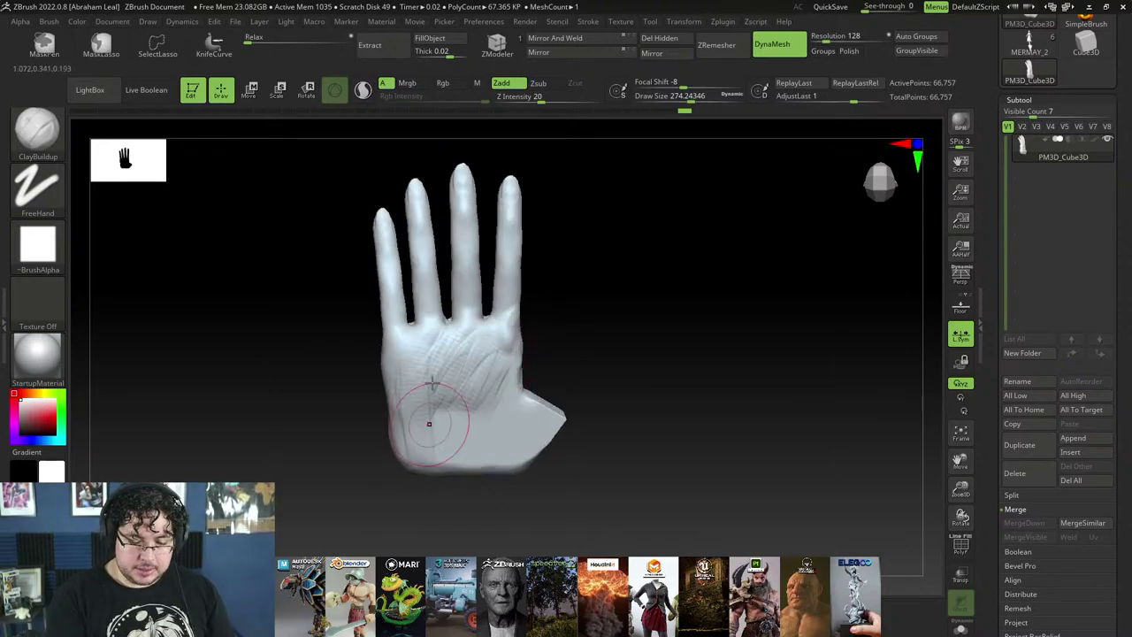
pyautogui.moveTo(440, 354); pyautogui.dragTo(451, 481)
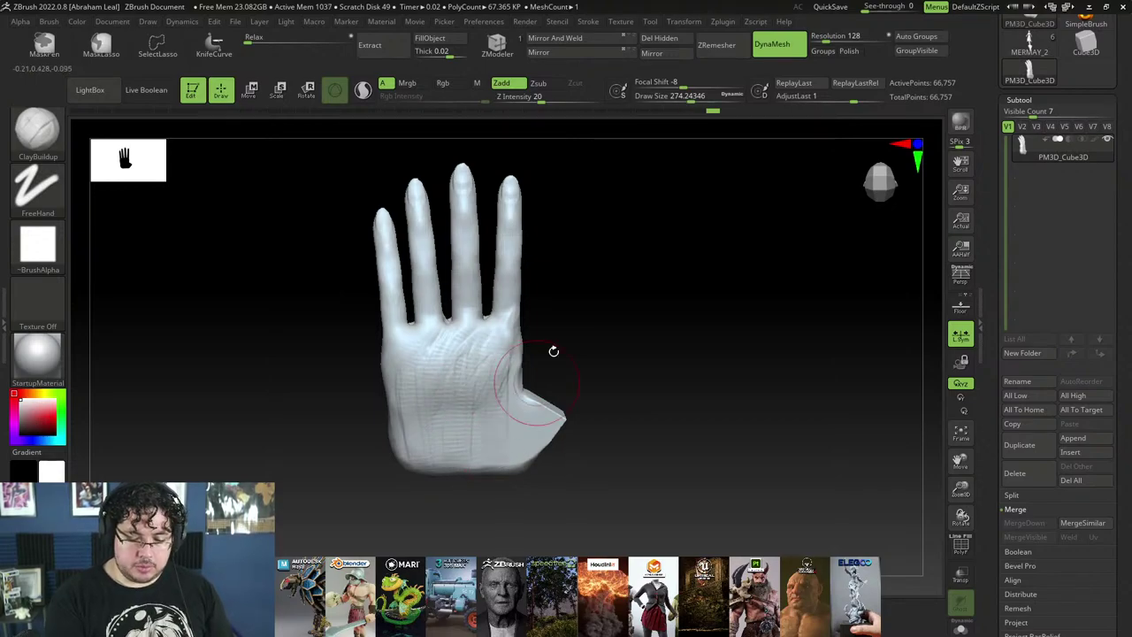
# Step: Even out the volume on the back of the hand and flatten it with TrimDynamic at a size of about 415
pyautogui.moveTo(554, 351); pyautogui.dragTo(527, 328, button='right')
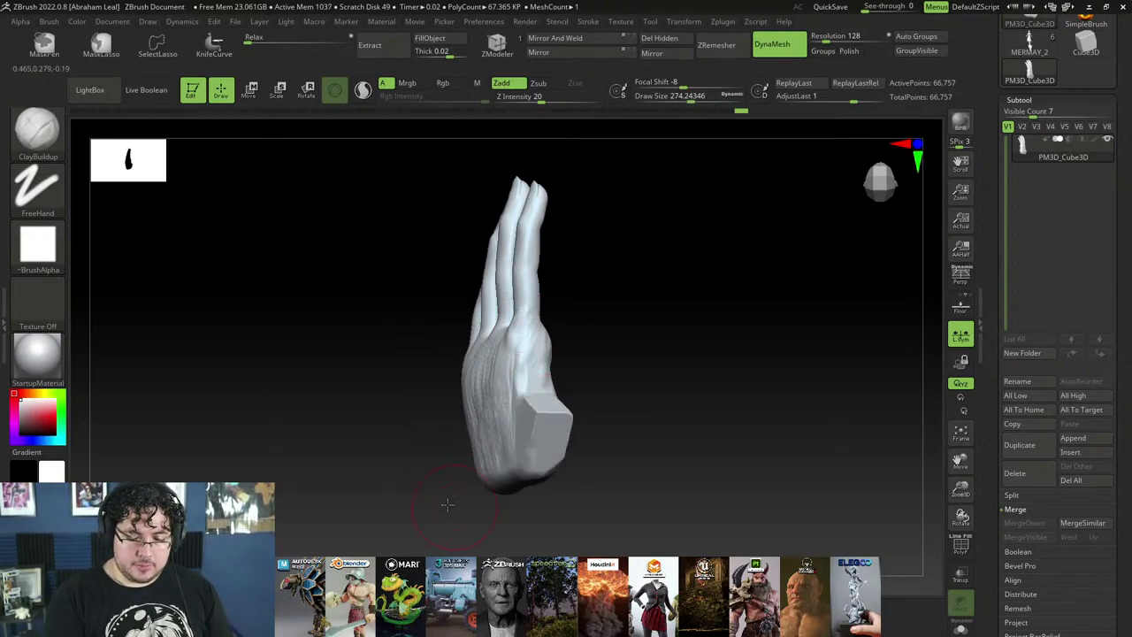
pyautogui.moveTo(447, 504); pyautogui.dragTo(475, 428, button='right')
pyautogui.moveTo(474, 467)
pyautogui.mouseDown()
pyautogui.moveTo(508, 433)
pyautogui.moveTo(434, 435)
pyautogui.moveTo(480, 426)
pyautogui.moveTo(514, 462)
pyautogui.moveTo(515, 416)
pyautogui.moveTo(533, 416)
pyautogui.moveTo(478, 381)
pyautogui.mouseUp()
pyautogui.moveTo(522, 331); pyautogui.dragTo(568, 317)
pyautogui.moveTo(539, 355)
pyautogui.mouseDown(button='right')
pyautogui.moveTo(530, 343)
pyautogui.moveTo(569, 321)
pyautogui.moveTo(545, 358)
pyautogui.mouseUp(button='right')
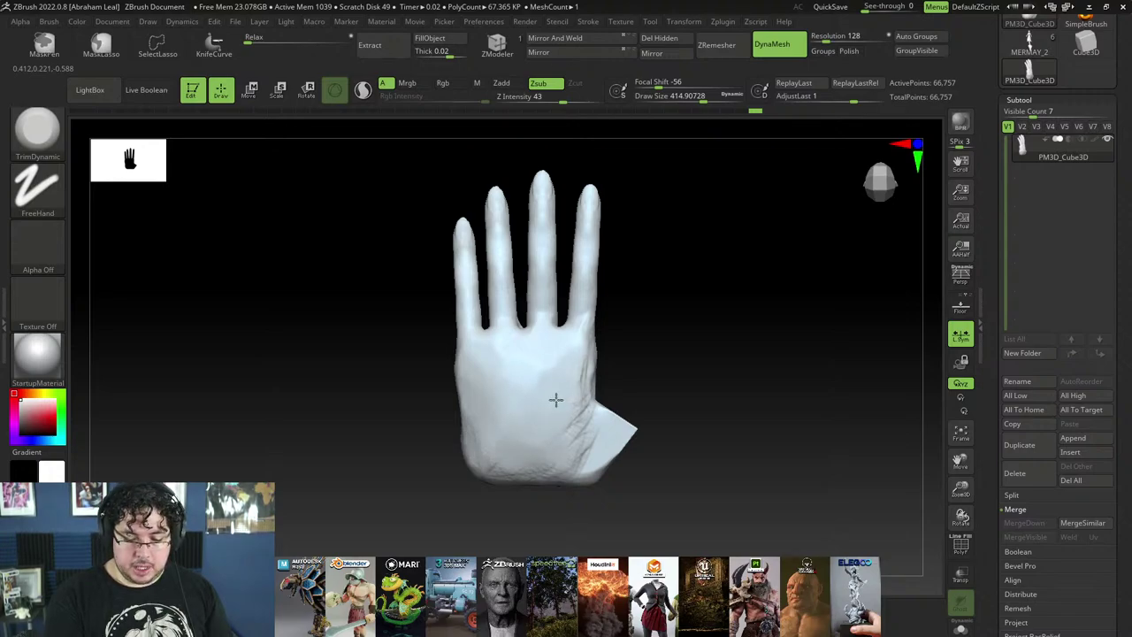
pyautogui.moveTo(551, 417); pyautogui.dragTo(575, 452, button='right')
pyautogui.moveTo(547, 407); pyautogui.dragTo(593, 332, button='right')
# Step: Reshape the knuckle line and the back of the hand with the Move brush at a size of about 358
pyautogui.press('b')
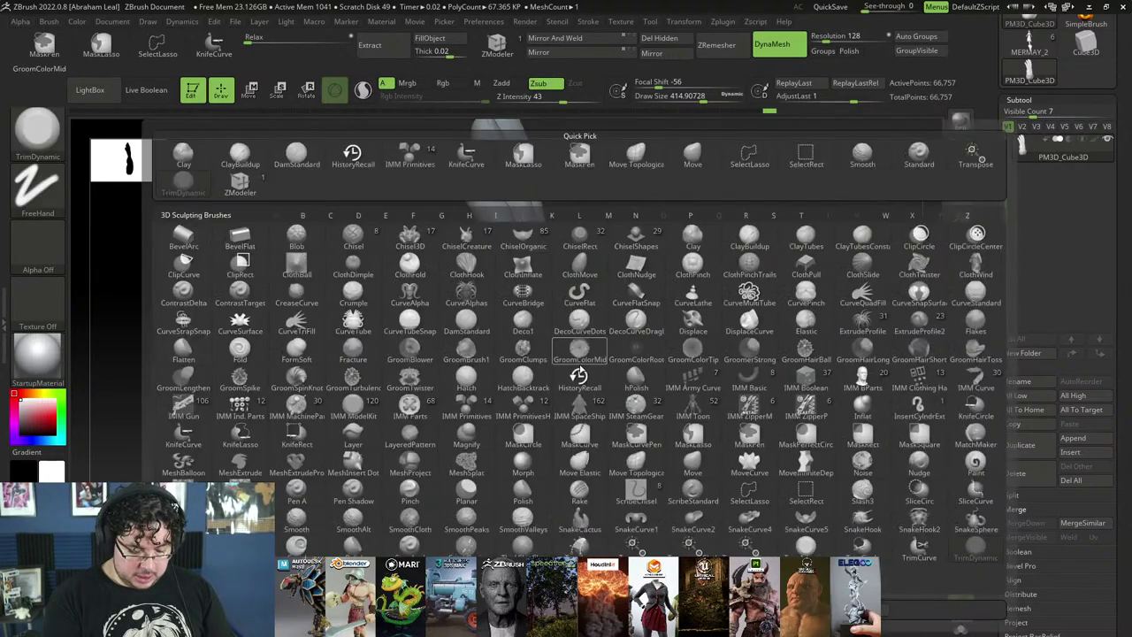
pyautogui.press('m')
pyautogui.press('v')
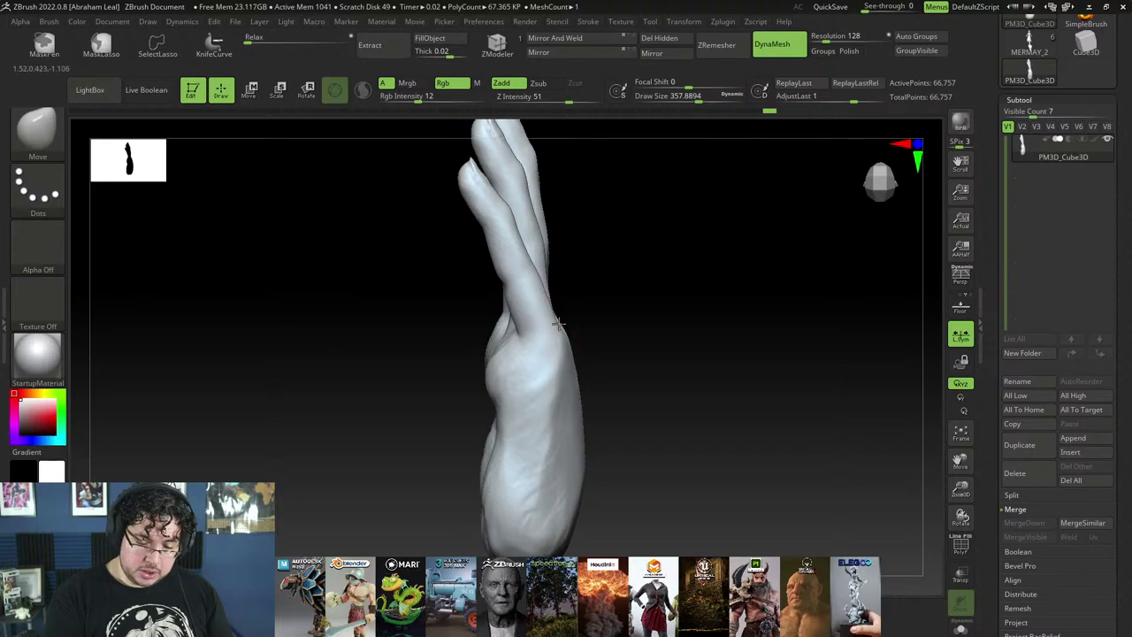
pyautogui.moveTo(558, 324)
pyautogui.mouseDown()
pyautogui.moveTo(581, 278)
pyautogui.moveTo(685, 280)
pyautogui.moveTo(601, 301)
pyautogui.moveTo(570, 330)
pyautogui.moveTo(519, 277)
pyautogui.mouseUp()
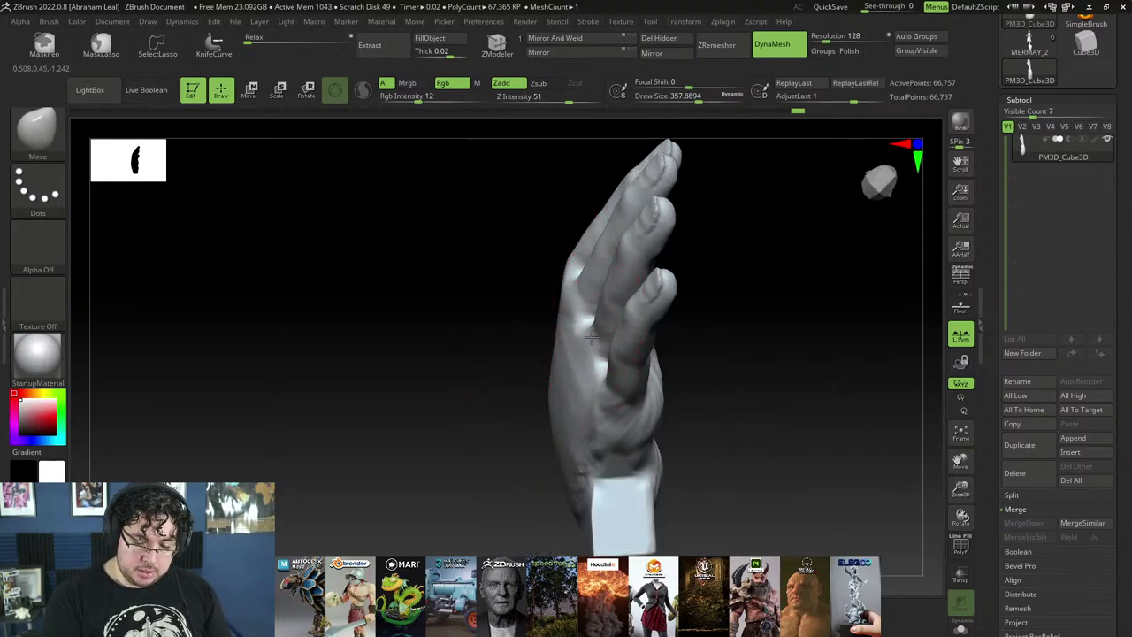
pyautogui.moveTo(607, 336); pyautogui.dragTo(631, 374)
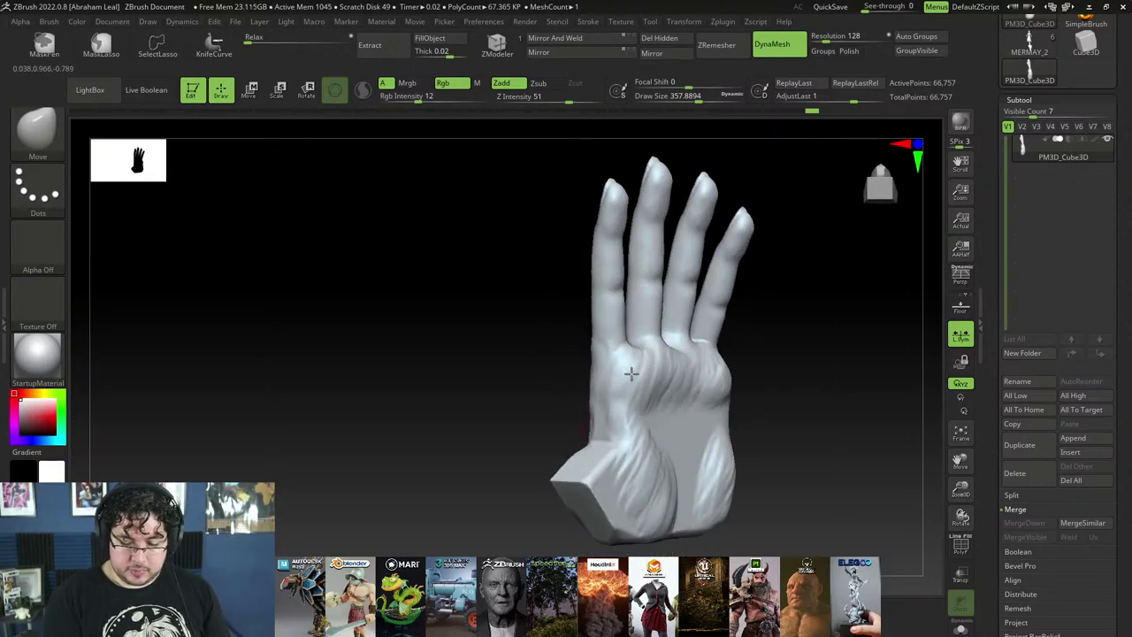
# Step: Flatten the pad across the palm below the fingers with TrimDynamic at a size of about 358
pyautogui.press('b')
pyautogui.press('t')
pyautogui.press('d')
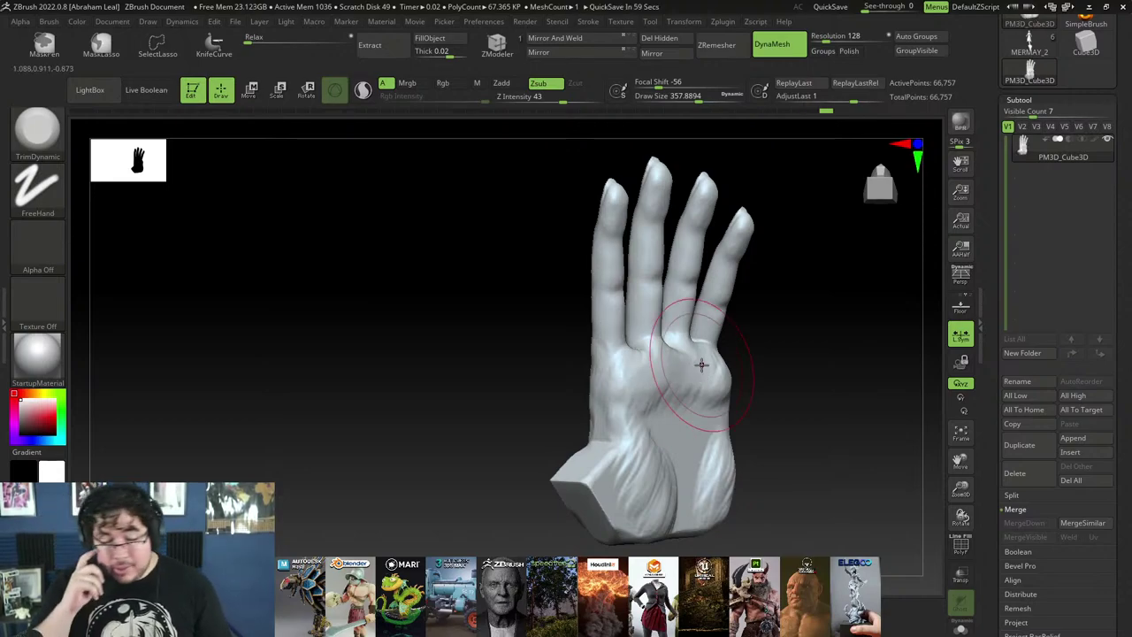
pyautogui.moveTo(706, 438); pyautogui.dragTo(762, 451, button='right')
pyautogui.moveTo(759, 375); pyautogui.dragTo(741, 389)
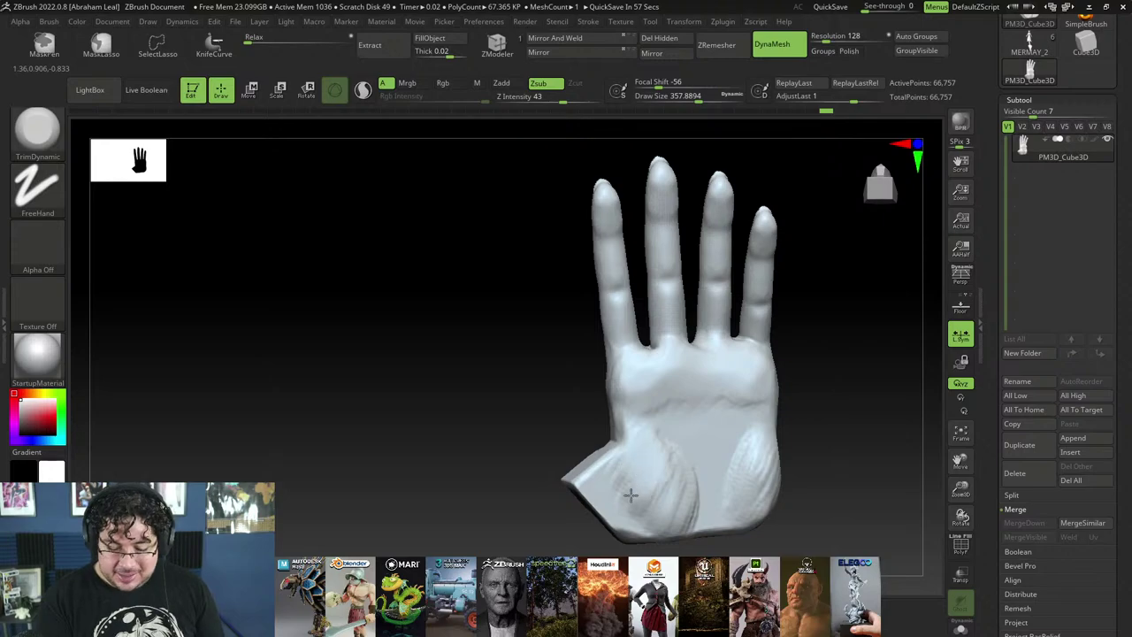
# Step: Flatten the thumb pad and the sides of the thumb stump with TrimDynamic at a size of about 268
pyautogui.moveTo(678, 476); pyautogui.dragTo(634, 526)
pyautogui.moveTo(653, 526); pyautogui.dragTo(714, 524, button='right')
pyautogui.press('space')
pyautogui.moveTo(685, 369); pyautogui.dragTo(662, 373)
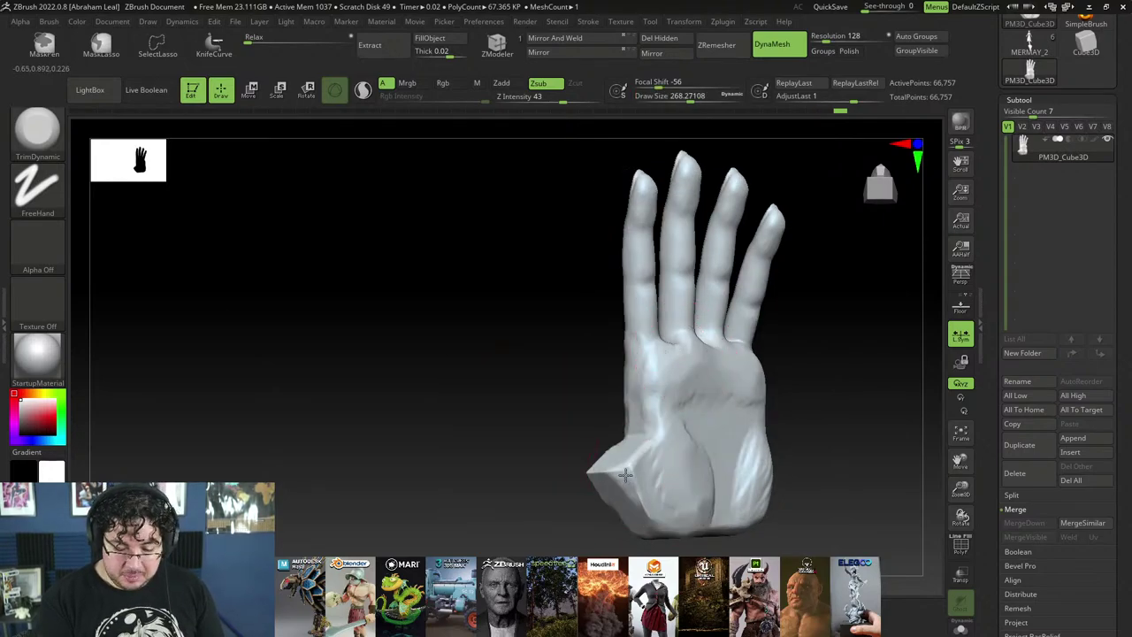
pyautogui.moveTo(609, 479); pyautogui.dragTo(595, 470, button='right')
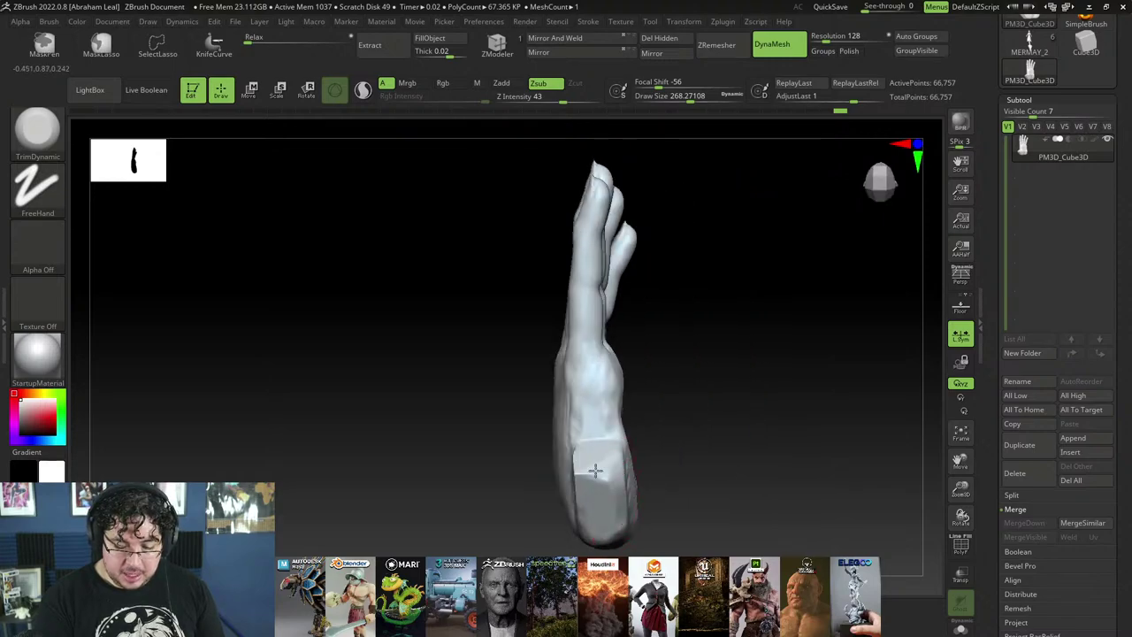
pyautogui.moveTo(554, 522); pyautogui.dragTo(591, 533, button='right')
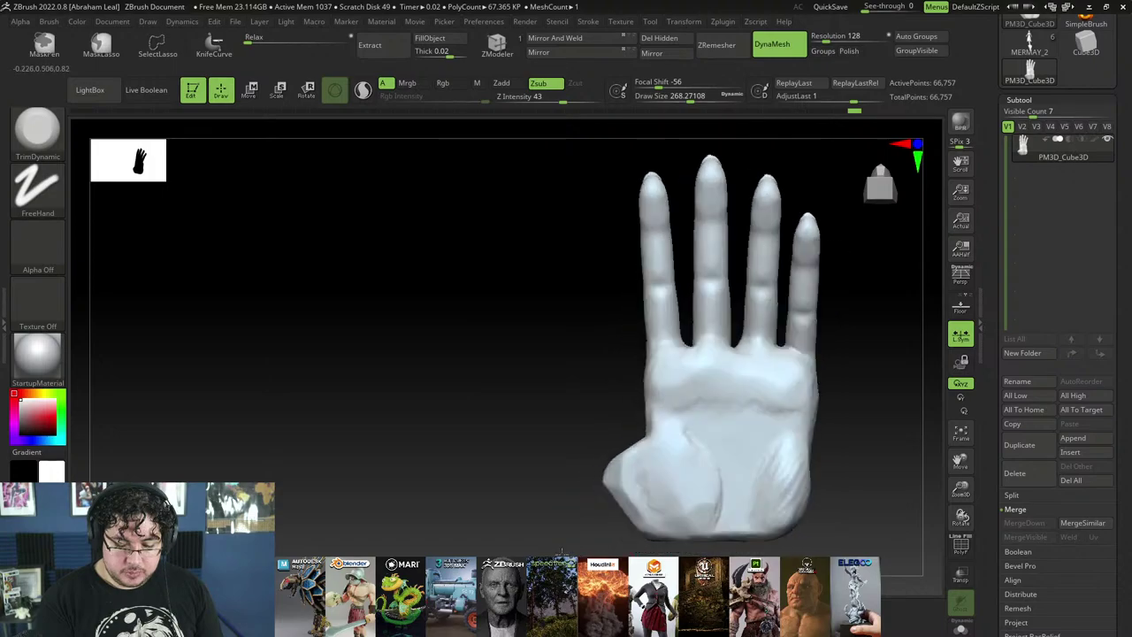
# Step: Pull the thumb up and outward from the stump with the Move brush at a size of about 217
pyautogui.press('b')
pyautogui.press('m')
pyautogui.press('v')
pyautogui.press('space')
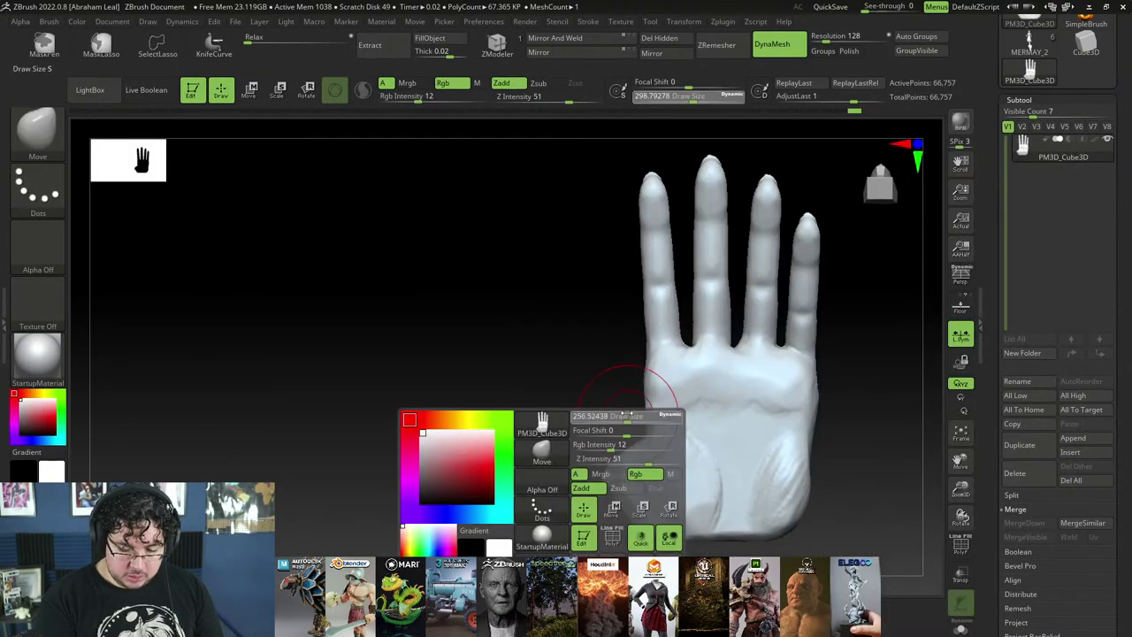
pyautogui.press('b')
pyautogui.press('ctrl')
pyautogui.press('space')
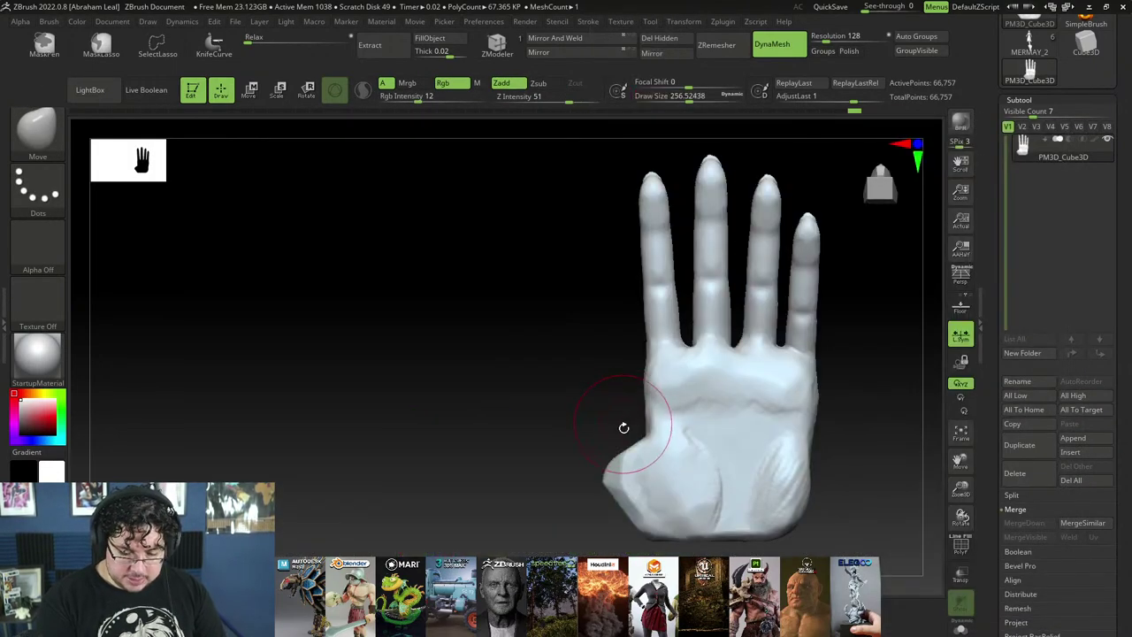
pyautogui.press('space')
pyautogui.moveTo(625, 429); pyautogui.dragTo(622, 434)
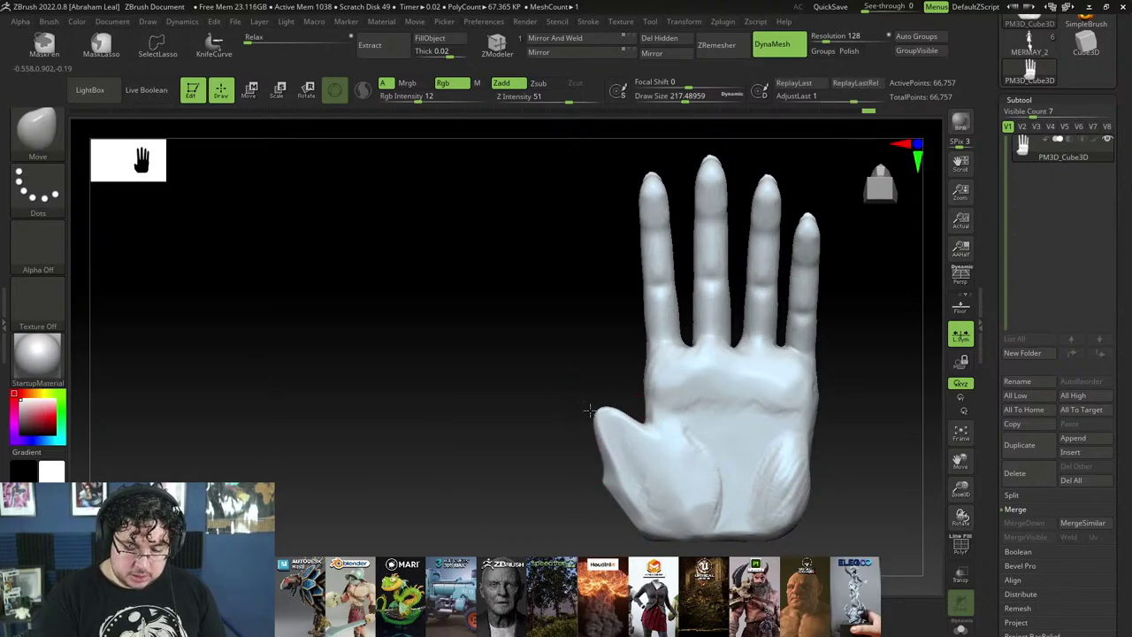
pyautogui.moveTo(571, 384); pyautogui.dragTo(609, 394)
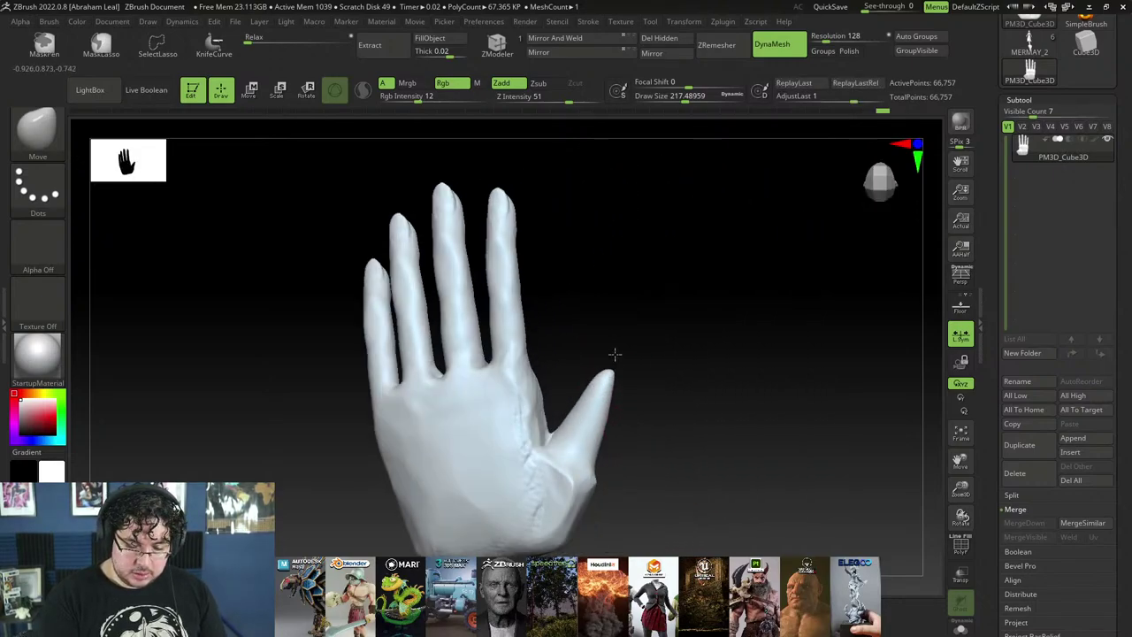
# Step: Reposition and bend the thumb in side view with the Move brush at a size of about 379
pyautogui.press(']')
pyautogui.moveTo(615, 354)
pyautogui.mouseDown()
pyautogui.moveTo(617, 337)
pyautogui.moveTo(597, 416)
pyautogui.mouseUp()
pyautogui.press(']')
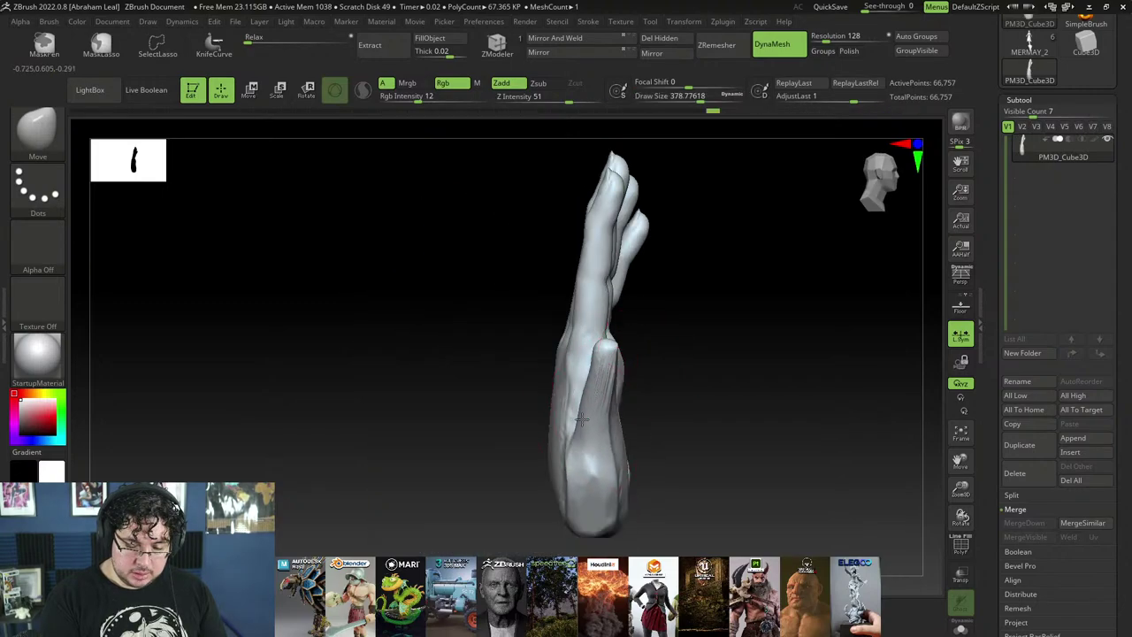
pyautogui.moveTo(608, 366)
pyautogui.mouseDown()
pyautogui.moveTo(598, 339)
pyautogui.moveTo(729, 363)
pyautogui.mouseUp()
pyautogui.moveTo(598, 434); pyautogui.dragTo(564, 453, button='right')
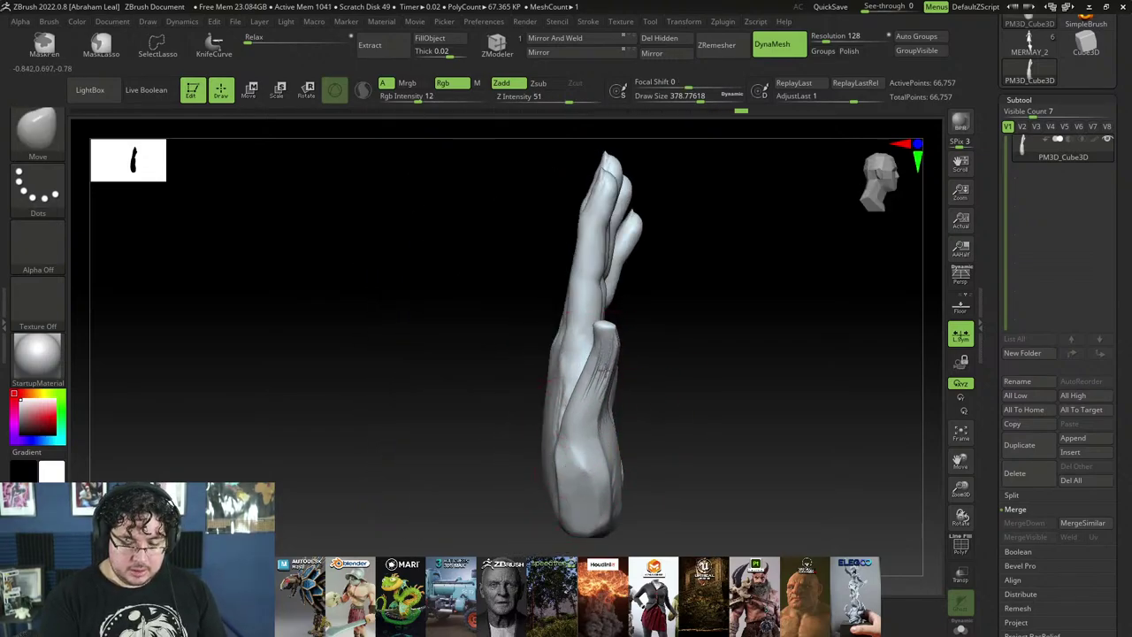
pyautogui.moveTo(603, 329)
pyautogui.mouseDown()
pyautogui.moveTo(629, 321)
pyautogui.moveTo(652, 336)
pyautogui.moveTo(644, 323)
pyautogui.mouseUp()
pyautogui.moveTo(643, 324)
pyautogui.mouseDown(button='right')
pyautogui.moveTo(681, 387)
pyautogui.moveTo(628, 354)
pyautogui.moveTo(652, 324)
pyautogui.moveTo(715, 392)
pyautogui.moveTo(610, 346)
pyautogui.moveTo(695, 370)
pyautogui.moveTo(670, 293)
pyautogui.moveTo(698, 301)
pyautogui.moveTo(697, 273)
pyautogui.moveTo(617, 345)
pyautogui.moveTo(652, 331)
pyautogui.moveTo(559, 322)
pyautogui.moveTo(631, 354)
pyautogui.mouseUp(button='right')
# Step: Plane the thumb with TrimDynamic at a size of about 192 and build up its tip pad with ClayBuildup at about 140
pyautogui.press('b')
pyautogui.press('t')
pyautogui.press('d')
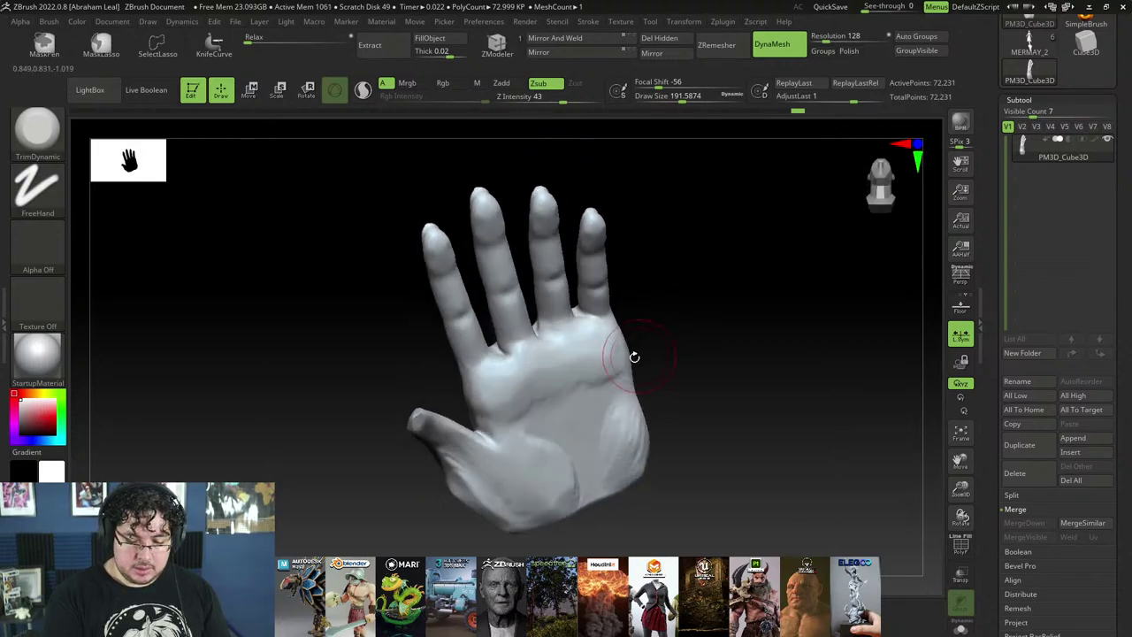
pyautogui.moveTo(420, 408)
pyautogui.mouseDown(button='right')
pyautogui.moveTo(381, 464)
pyautogui.moveTo(440, 440)
pyautogui.mouseUp(button='right')
pyautogui.press('b')
pyautogui.press('c')
pyautogui.press('b')
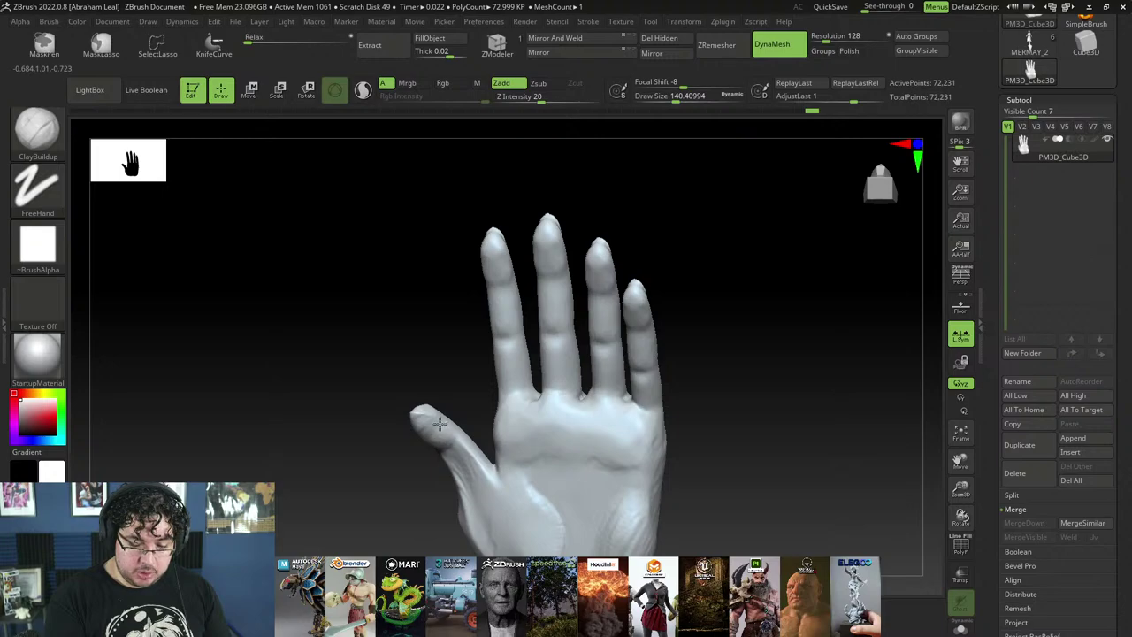
# Step: Flatten and refine the thumb tip and its pad with TrimDynamic at a size of about 124
pyautogui.press('b')
pyautogui.press('t')
pyautogui.press('d')
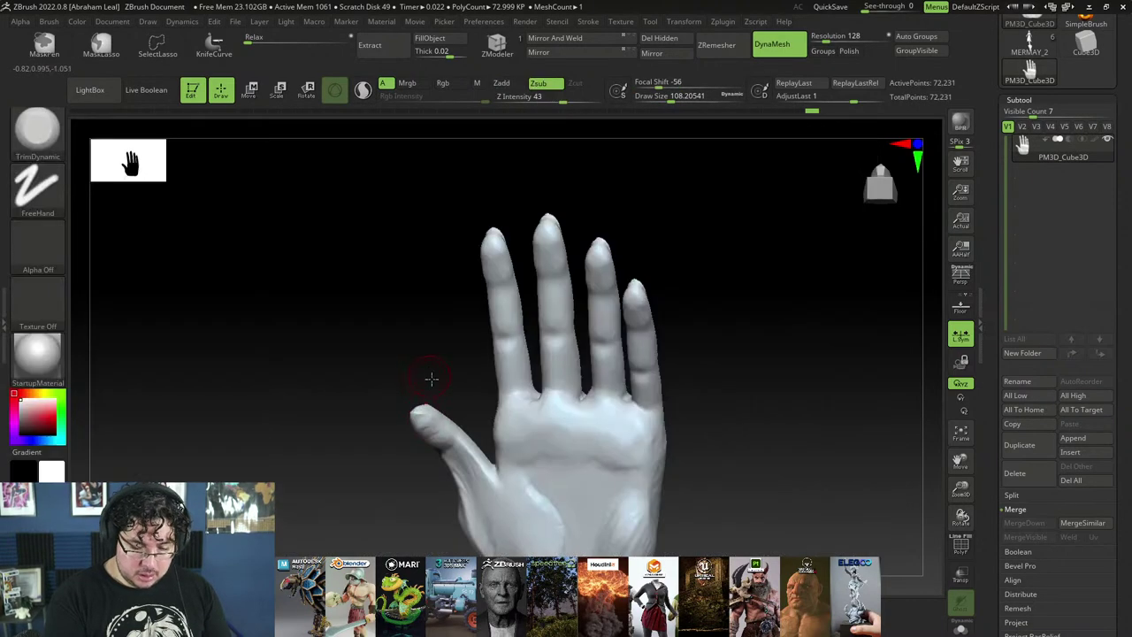
pyautogui.moveTo(430, 379); pyautogui.dragTo(419, 434, button='right')
pyautogui.moveTo(407, 377); pyautogui.dragTo(443, 370, button='right')
pyautogui.press('s')
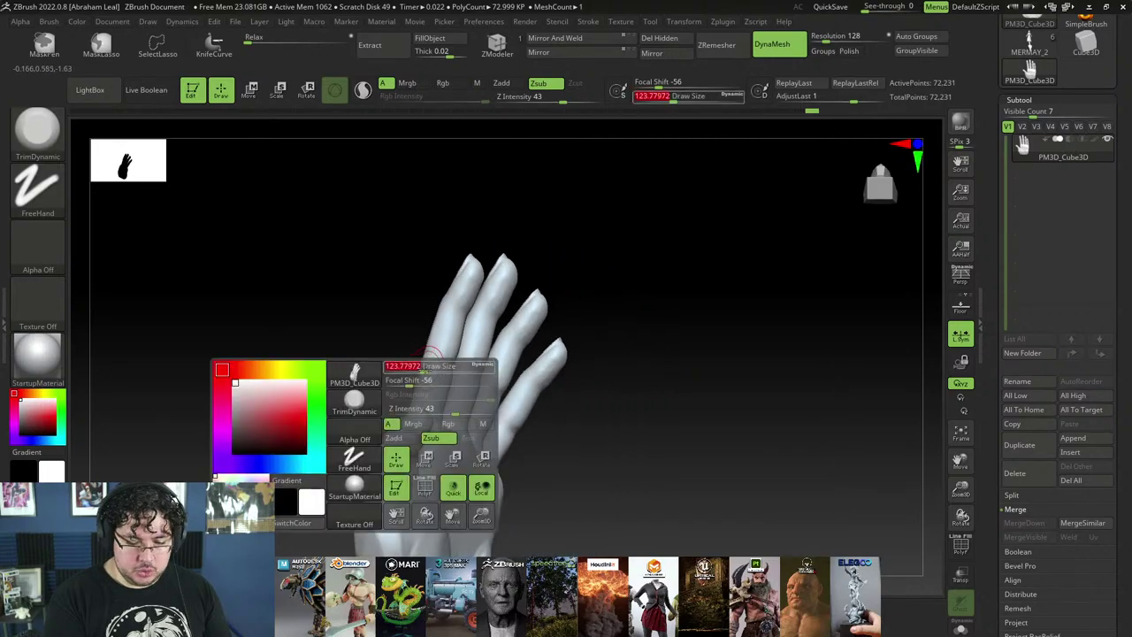
pyautogui.click(444, 367)
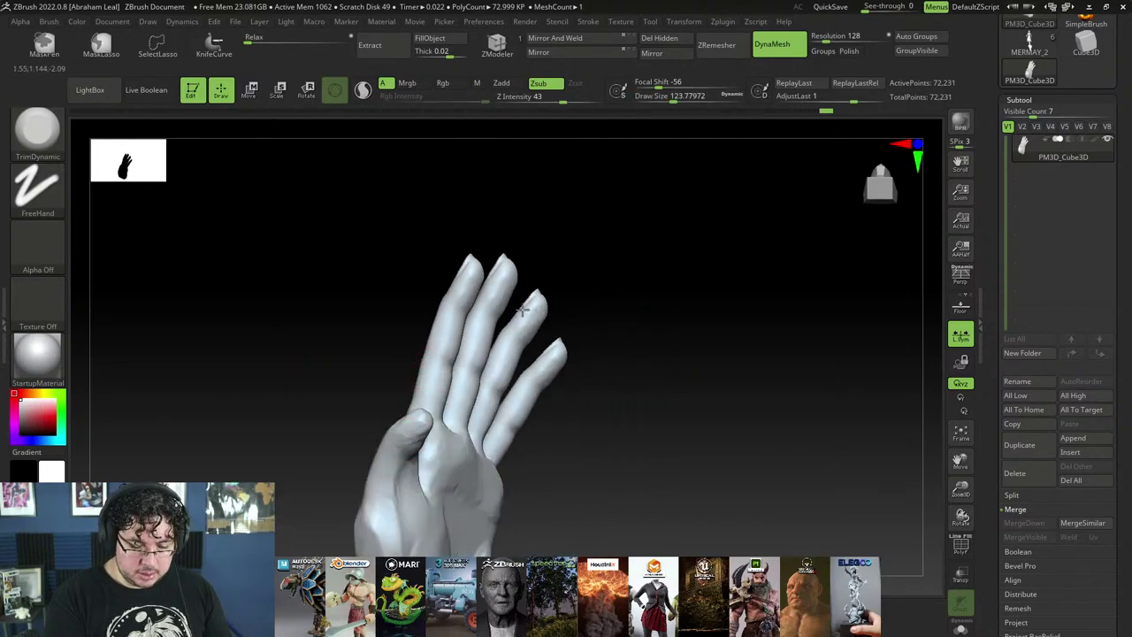
pyautogui.moveTo(523, 308); pyautogui.dragTo(450, 362, button='right')
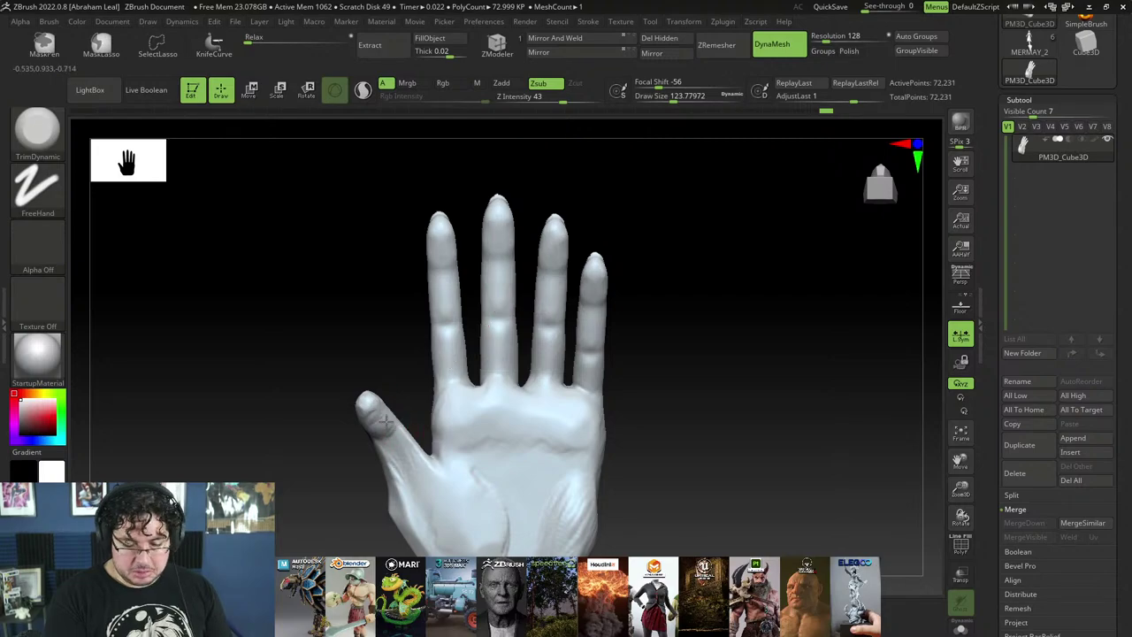
pyautogui.moveTo(413, 398)
pyautogui.mouseDown(button='right')
pyautogui.moveTo(367, 422)
pyautogui.moveTo(468, 405)
pyautogui.moveTo(457, 458)
pyautogui.mouseUp(button='right')
# Step: Adjust the thumb's silhouette from the back of the hand with the Move brush at a size of about 299
pyautogui.press('b')
pyautogui.press('c')
pyautogui.press('b')
pyautogui.press('b')
pyautogui.press('m')
pyautogui.press('v')
pyautogui.press('space')
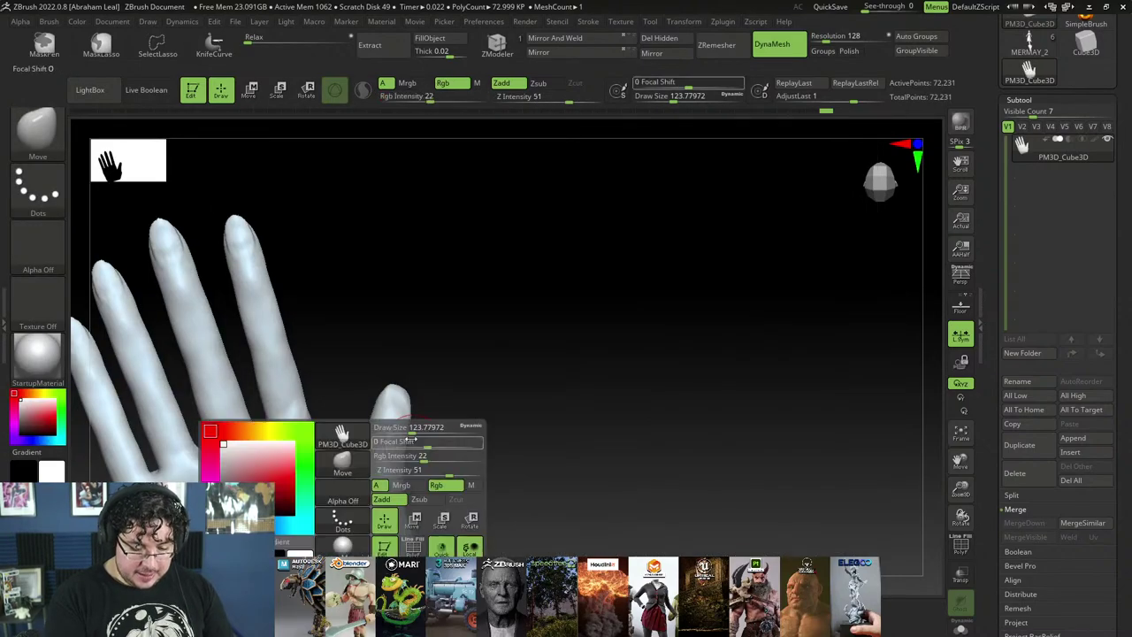
pyautogui.moveTo(414, 430); pyautogui.dragTo(434, 431)
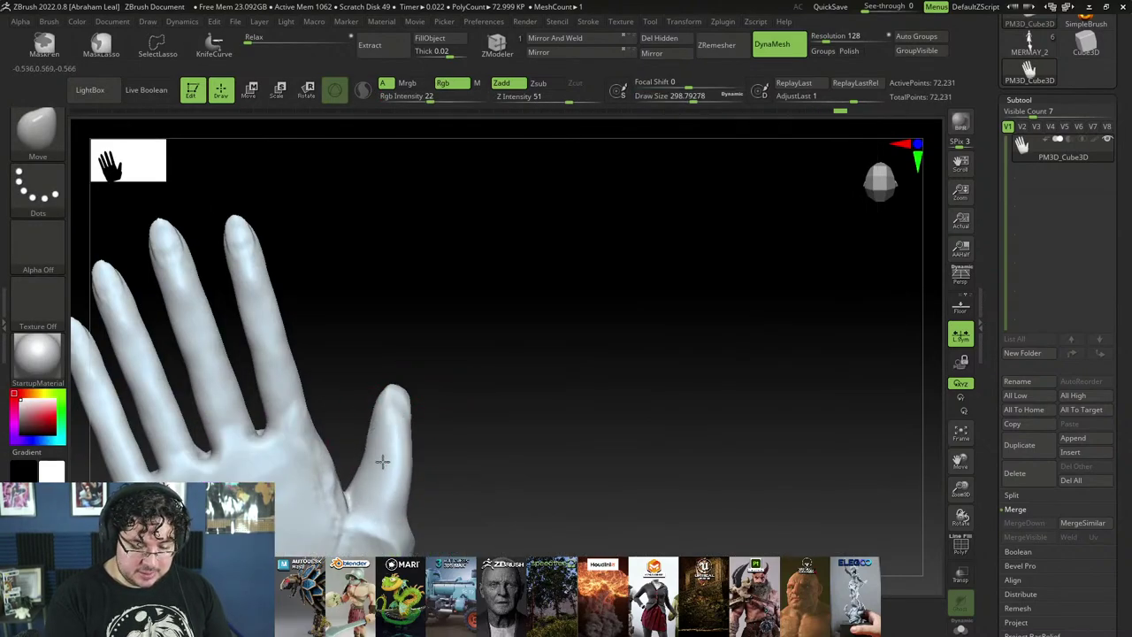
pyautogui.moveTo(397, 479)
pyautogui.mouseDown(button='right')
pyautogui.moveTo(486, 485)
pyautogui.moveTo(437, 435)
pyautogui.mouseUp(button='right')
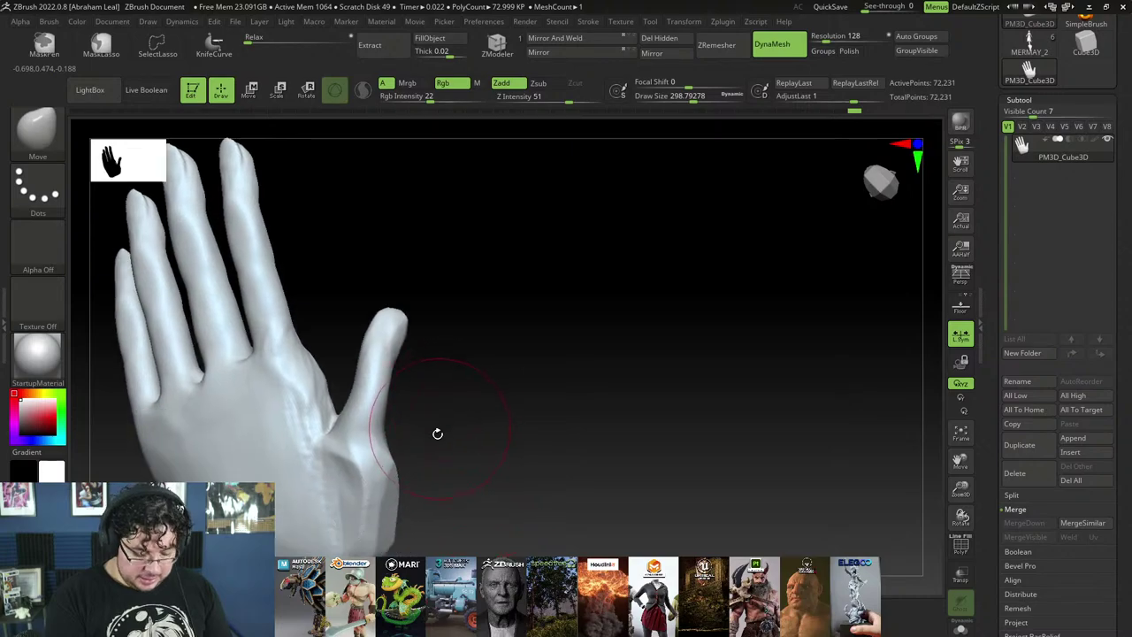
# Step: Flatten the planes around the thumb's base joint with TrimDynamic at a size of about 228
pyautogui.press('b')
pyautogui.press('t')
pyautogui.press('d')
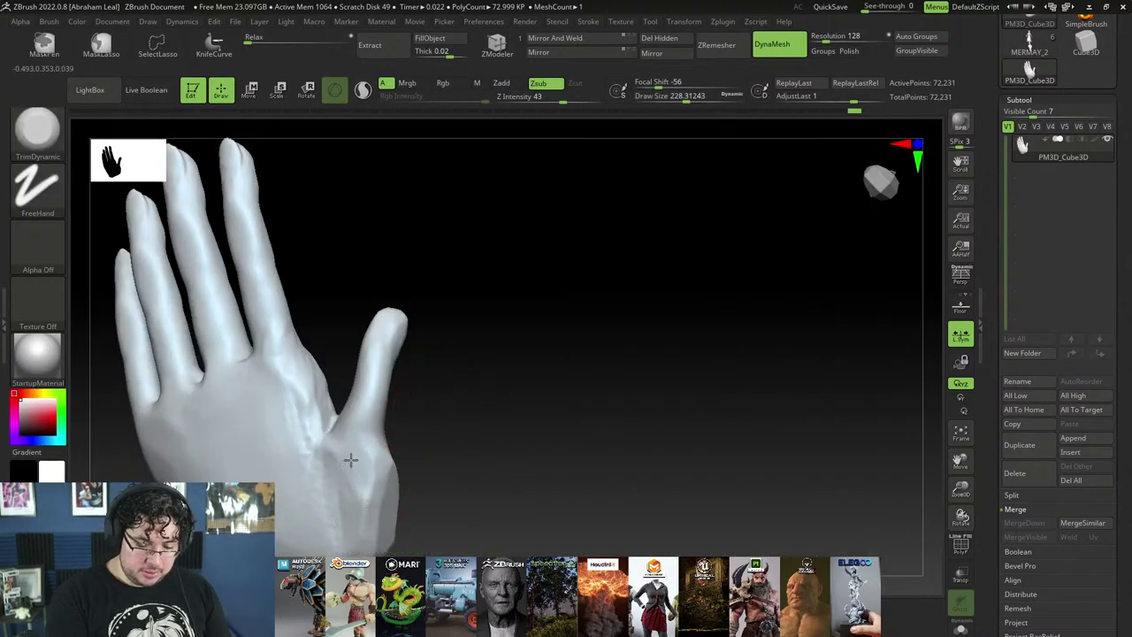
pyautogui.moveTo(373, 489); pyautogui.dragTo(380, 466, button='right')
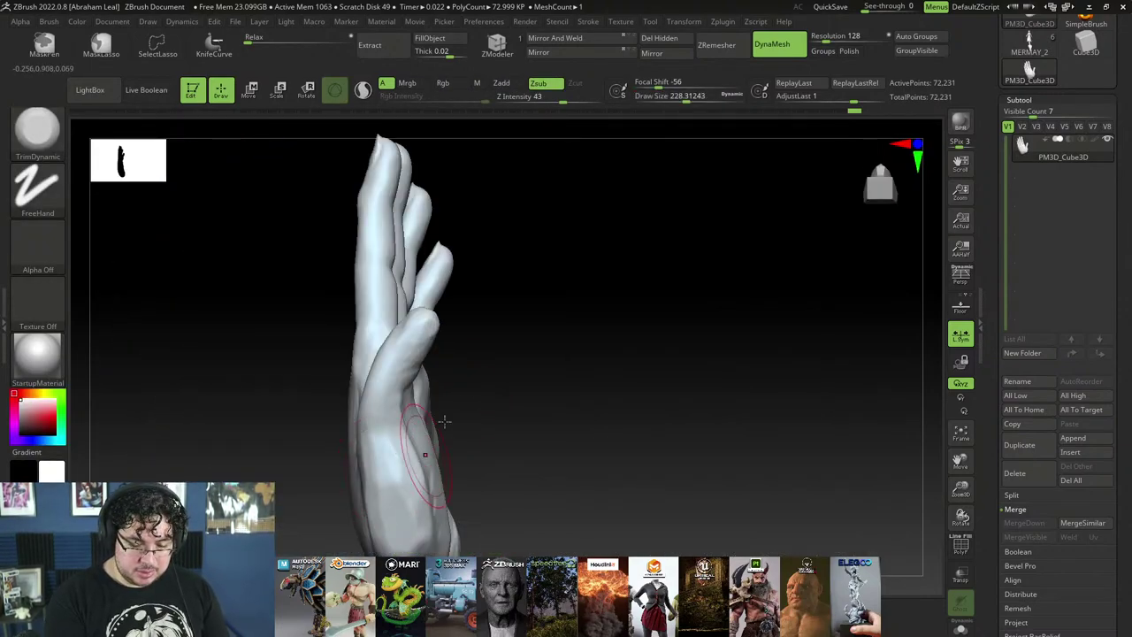
pyautogui.moveTo(444, 422); pyautogui.dragTo(404, 434, button='right')
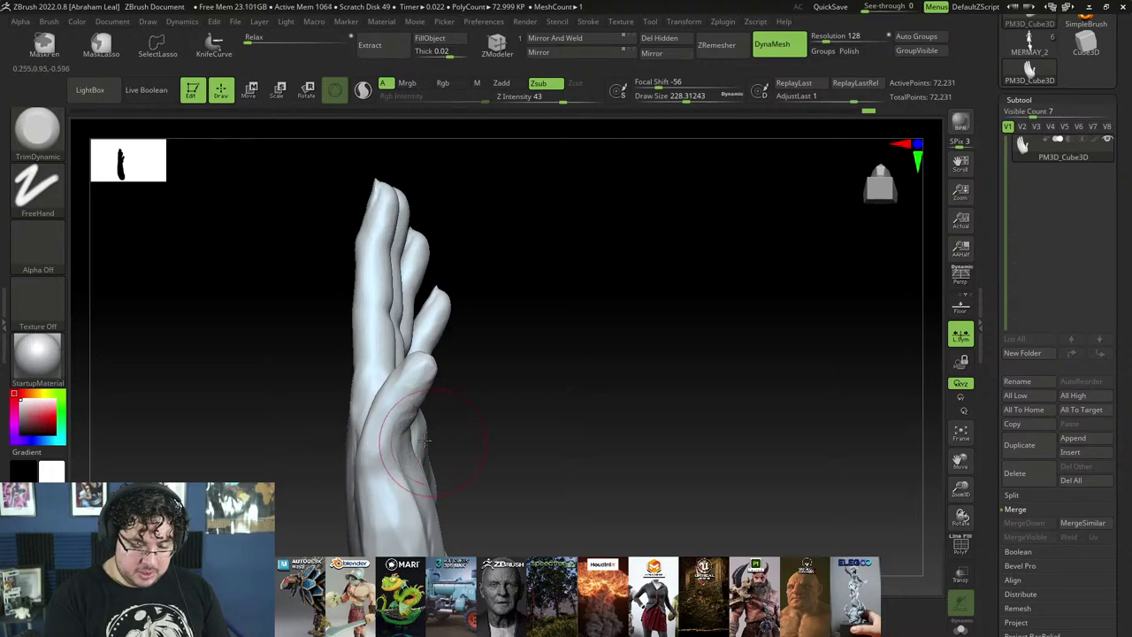
# Step: Refine the thumb's curve and its base from the side and back with the Move brush at a size of about 268
pyautogui.press('b')
pyautogui.press('m')
pyautogui.press('v')
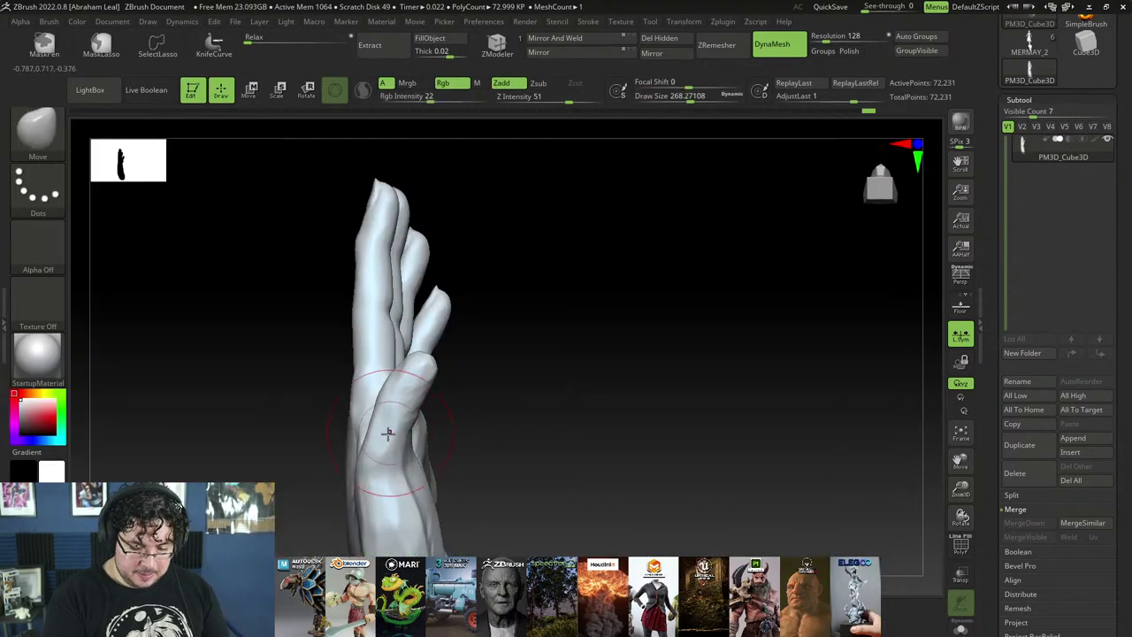
pyautogui.moveTo(420, 358)
pyautogui.mouseDown(button='right')
pyautogui.moveTo(534, 359)
pyautogui.moveTo(404, 361)
pyautogui.mouseUp(button='right')
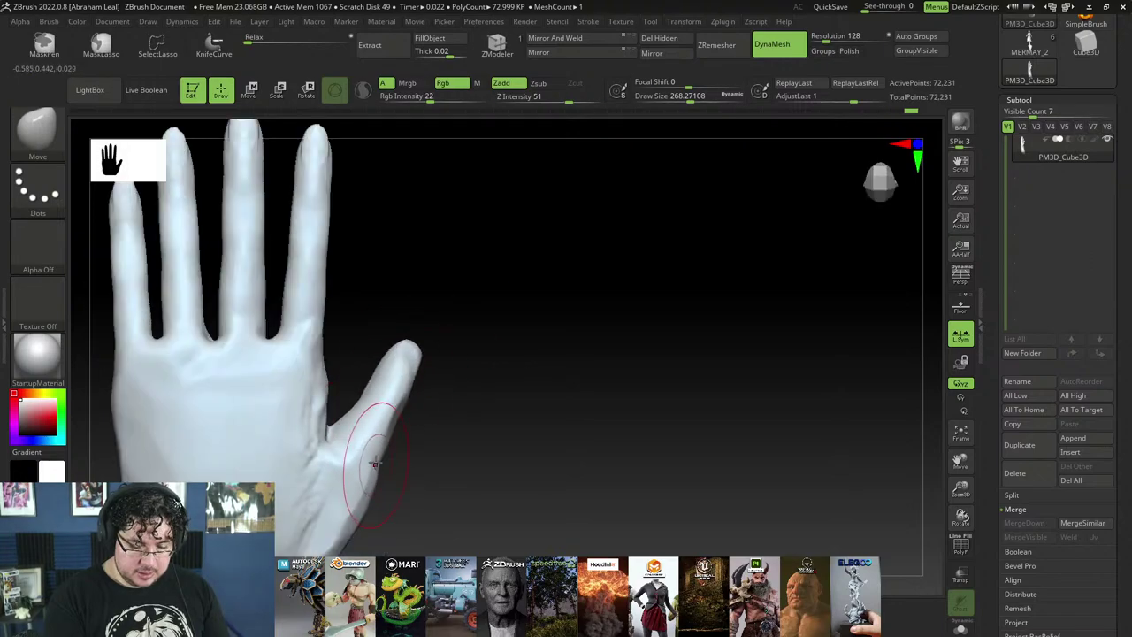
pyautogui.moveTo(367, 464)
pyautogui.mouseDown(button='right')
pyautogui.moveTo(439, 458)
pyautogui.moveTo(481, 487)
pyautogui.mouseUp(button='right')
# Step: Build up the four knuckles and the tendons behind them with ClayBuildup at a size of about 124, and smooth the strokes
pyautogui.press('b')
pyautogui.press('c')
pyautogui.press('b')
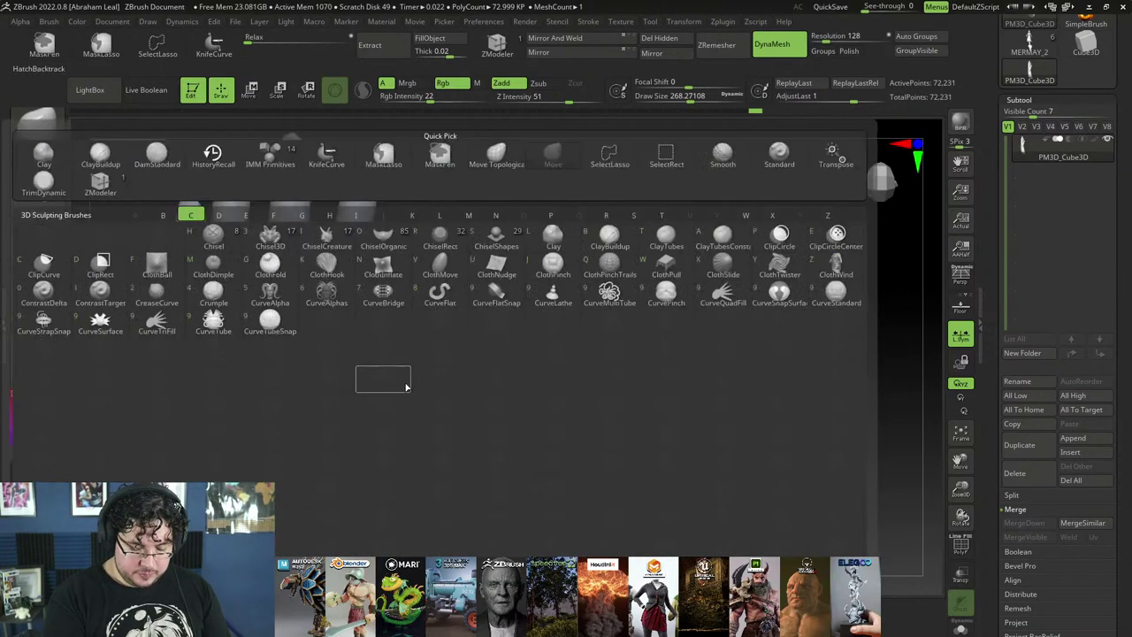
pyautogui.moveTo(406, 338); pyautogui.dragTo(368, 382, button='right')
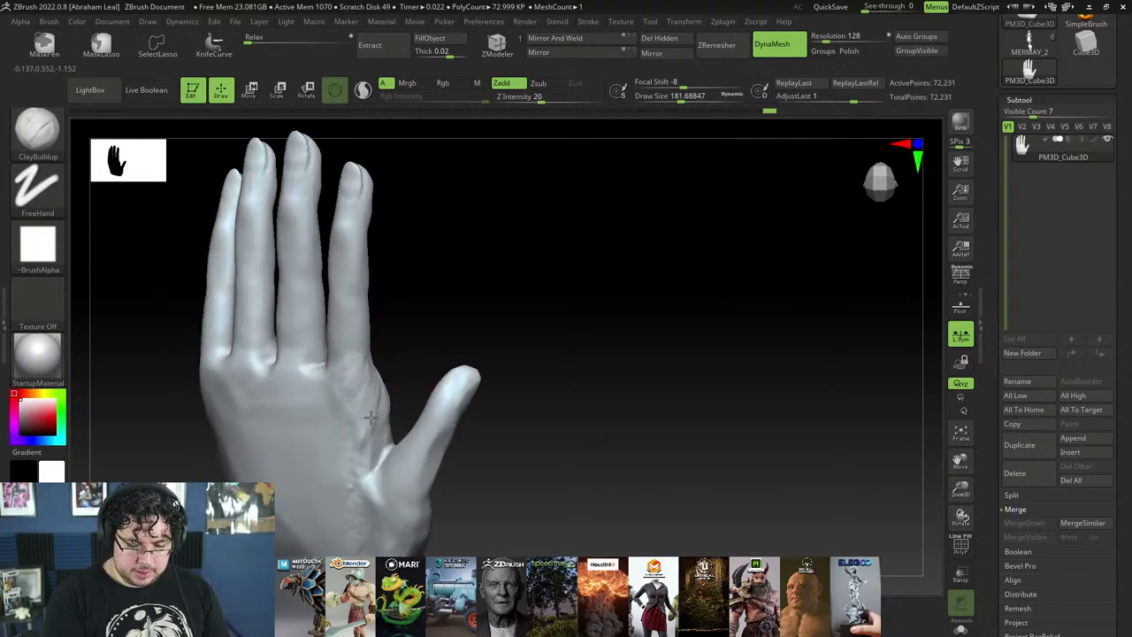
pyautogui.moveTo(371, 418)
pyautogui.mouseDown(button='right')
pyautogui.moveTo(359, 387)
pyautogui.moveTo(554, 263)
pyautogui.moveTo(308, 392)
pyautogui.mouseUp(button='right')
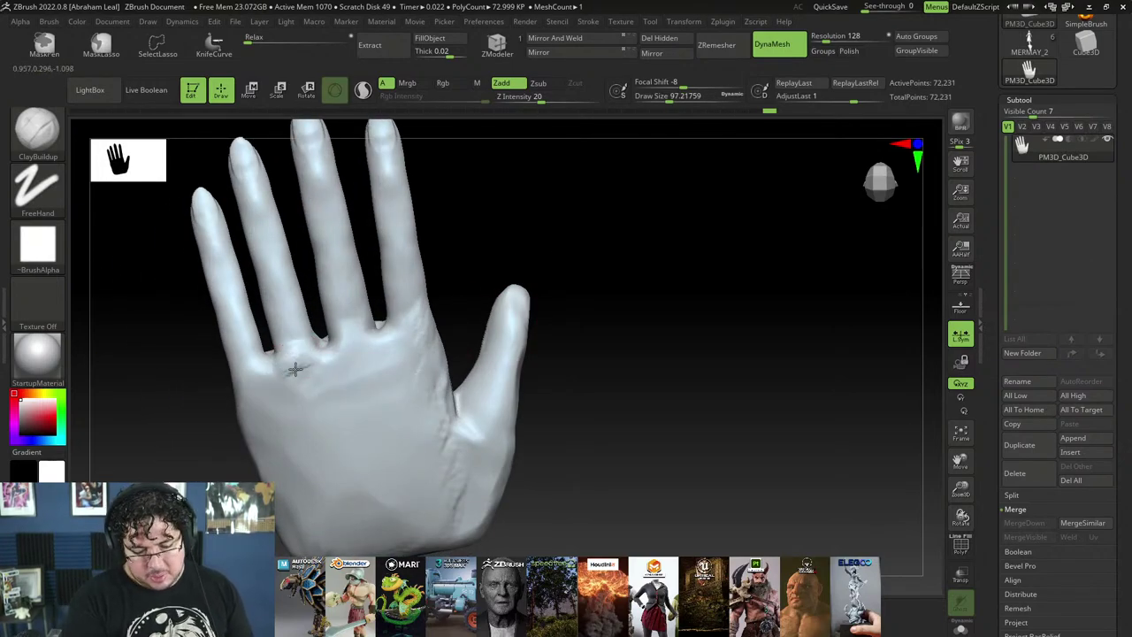
pyautogui.rightClick(303, 355)
pyautogui.moveTo(301, 356); pyautogui.dragTo(313, 417)
pyautogui.moveTo(340, 354)
pyautogui.mouseDown()
pyautogui.moveTo(362, 380)
pyautogui.moveTo(359, 314)
pyautogui.mouseUp()
pyautogui.moveTo(400, 349)
pyautogui.mouseDown(button='right')
pyautogui.moveTo(283, 417)
pyautogui.moveTo(356, 398)
pyautogui.mouseUp(button='right')
pyautogui.moveTo(371, 331)
pyautogui.mouseDown()
pyautogui.moveTo(341, 359)
pyautogui.moveTo(361, 408)
pyautogui.moveTo(406, 340)
pyautogui.moveTo(407, 414)
pyautogui.mouseUp()
pyautogui.moveTo(469, 340)
pyautogui.mouseDown(button='right')
pyautogui.moveTo(572, 312)
pyautogui.moveTo(316, 410)
pyautogui.mouseUp(button='right')
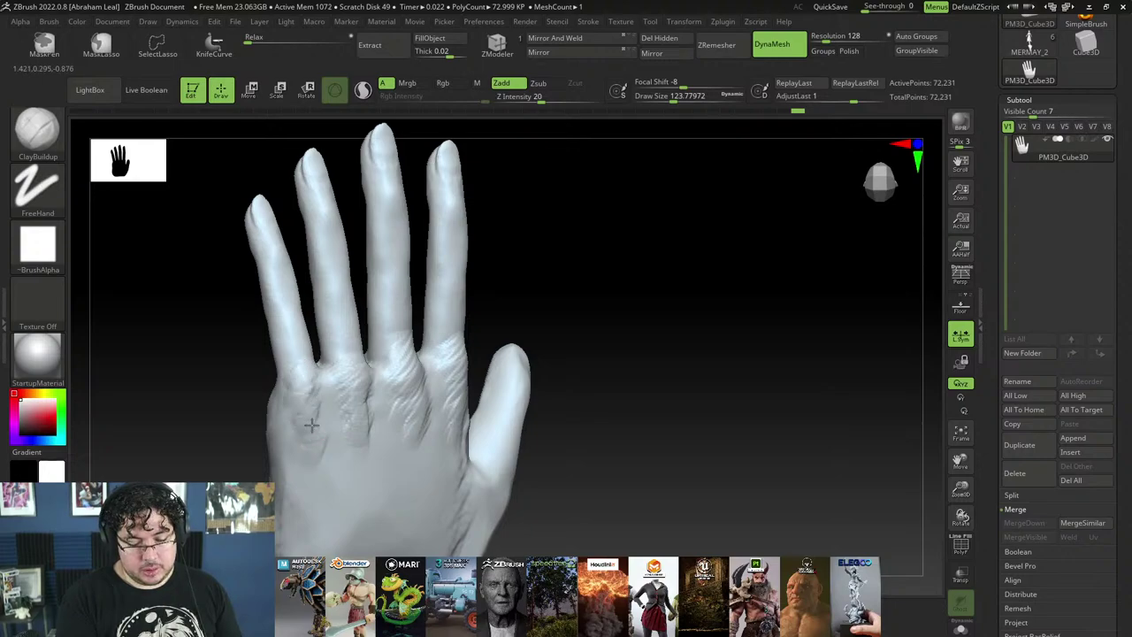
pyautogui.press('shift')
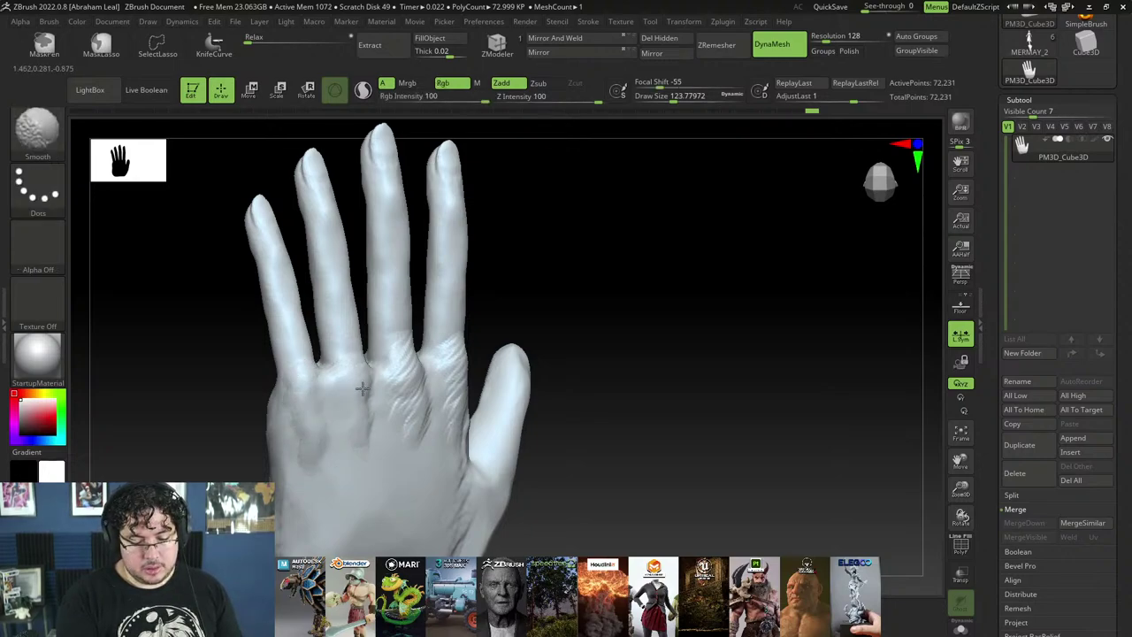
# Step: Reshape the base of the index finger in side profile with the Move brush
pyautogui.moveTo(420, 397)
pyautogui.keyDown('shift'); pyautogui.mouseDown(button='right')
pyautogui.moveTo(463, 369)
pyautogui.moveTo(493, 301)
pyautogui.mouseUp(button='right'); pyautogui.keyUp('shift')
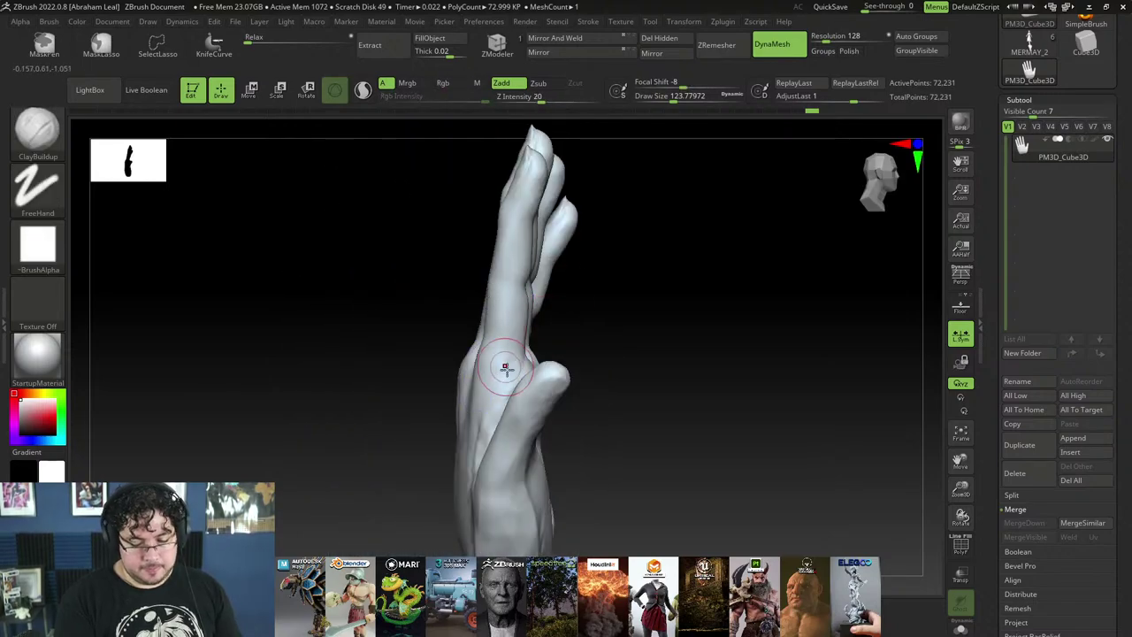
pyautogui.press('b')
pyautogui.press('v')
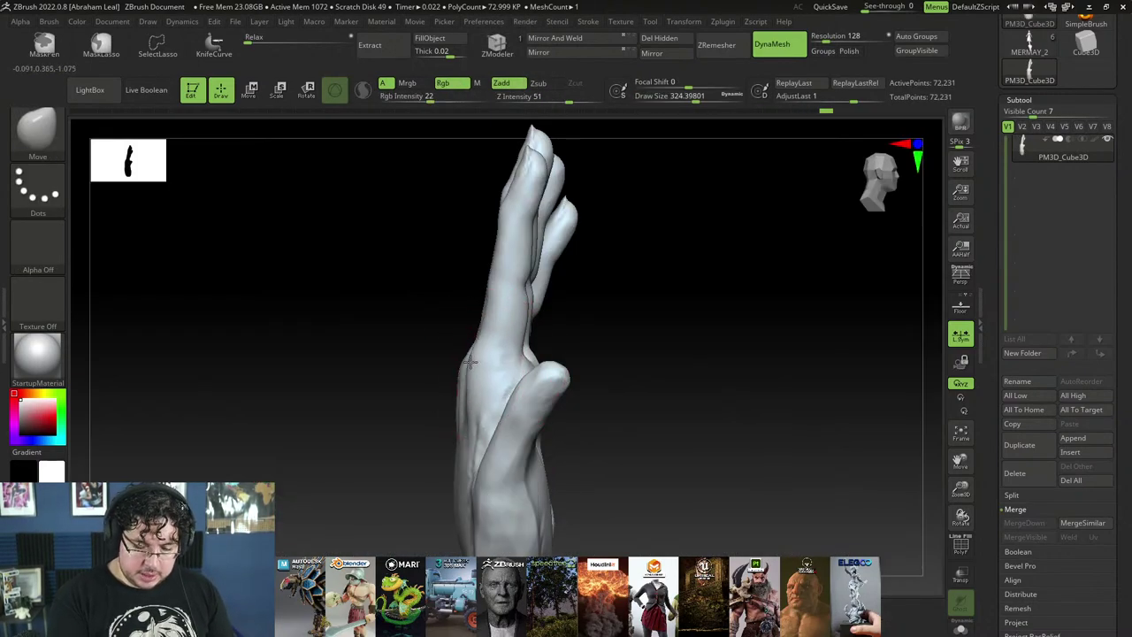
pyautogui.moveTo(576, 291)
pyautogui.mouseDown(button='right')
pyautogui.moveTo(586, 324)
pyautogui.moveTo(596, 308)
pyautogui.moveTo(582, 273)
pyautogui.mouseUp(button='right')
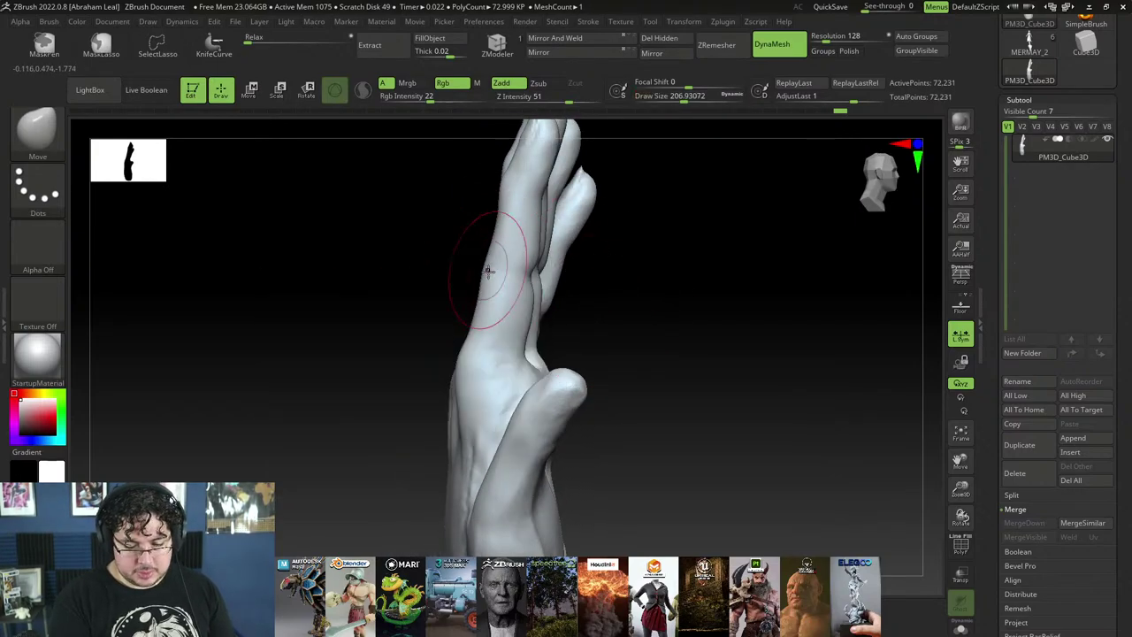
pyautogui.moveTo(487, 301); pyautogui.dragTo(481, 313)
pyautogui.press('space')
pyautogui.moveTo(480, 313)
pyautogui.mouseDown(button='right')
pyautogui.moveTo(543, 281)
pyautogui.moveTo(486, 309)
pyautogui.mouseUp(button='right')
pyautogui.moveTo(551, 257); pyautogui.dragTo(575, 194, button='right')
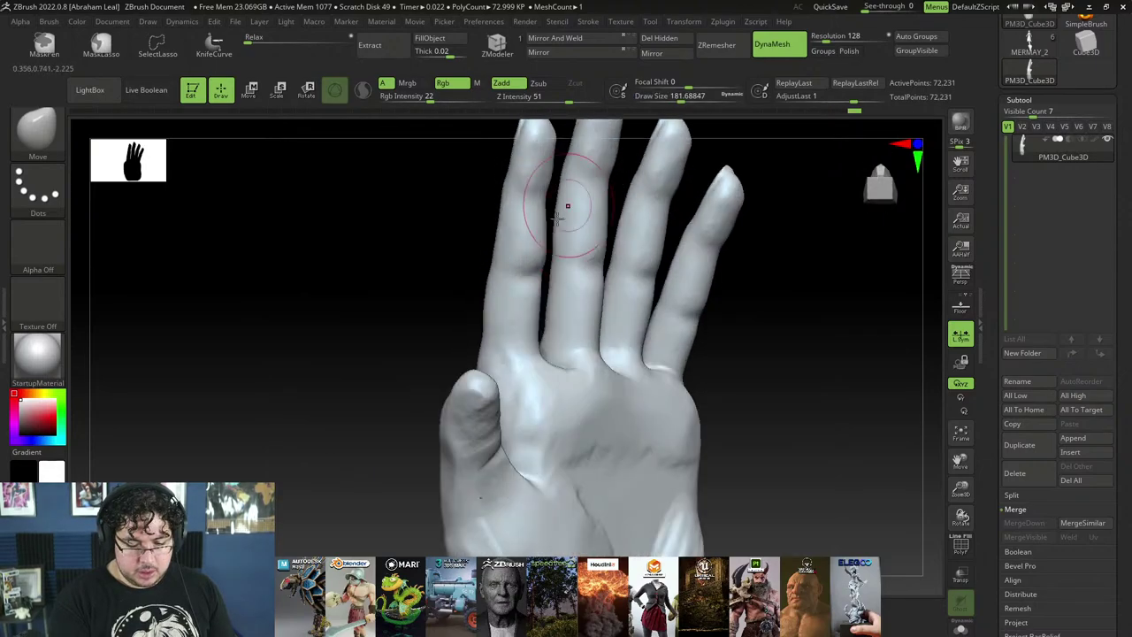
# Step: Flatten the planes on the palm side of the fingers with the TrimDynamic brush
pyautogui.press('b')
pyautogui.press('t')
pyautogui.press('d')
pyautogui.moveTo(581, 245)
pyautogui.mouseDown(button='right')
pyautogui.moveTo(434, 328)
pyautogui.moveTo(502, 228)
pyautogui.mouseUp(button='right')
pyautogui.keyDown('alt'); pyautogui.moveTo(501, 228); pyautogui.dragTo(514, 261, button='right'); pyautogui.keyUp('alt')
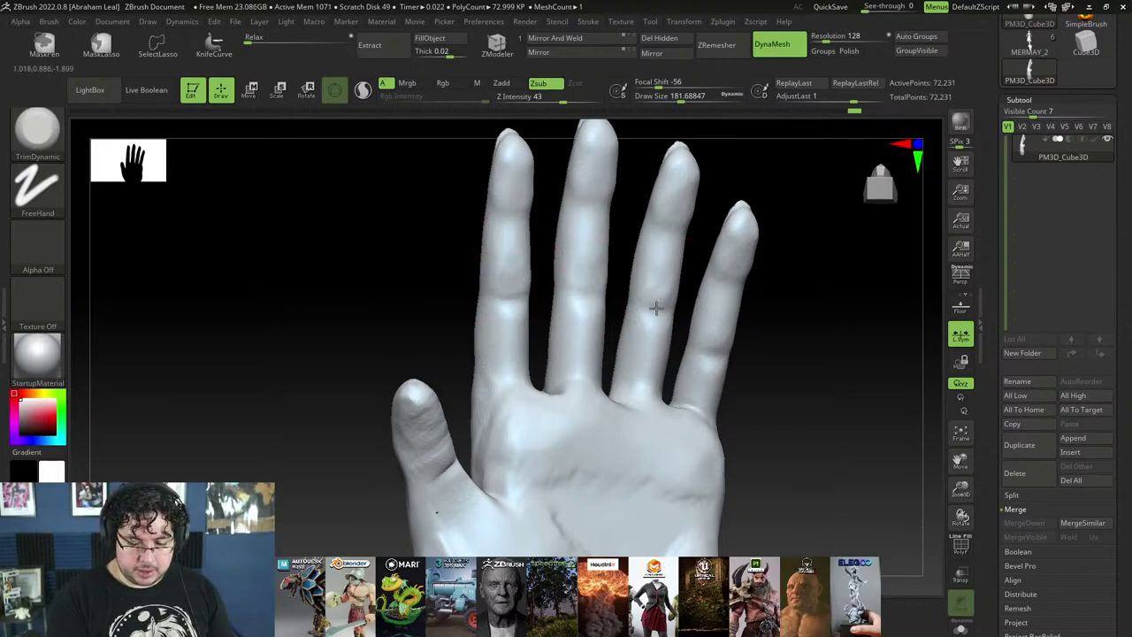
# Step: Reshape the thumb's side profile from its base to the tip with the Move brush at a draw size of about 268
pyautogui.moveTo(779, 384); pyautogui.dragTo(680, 424, button='right')
pyautogui.press('b')
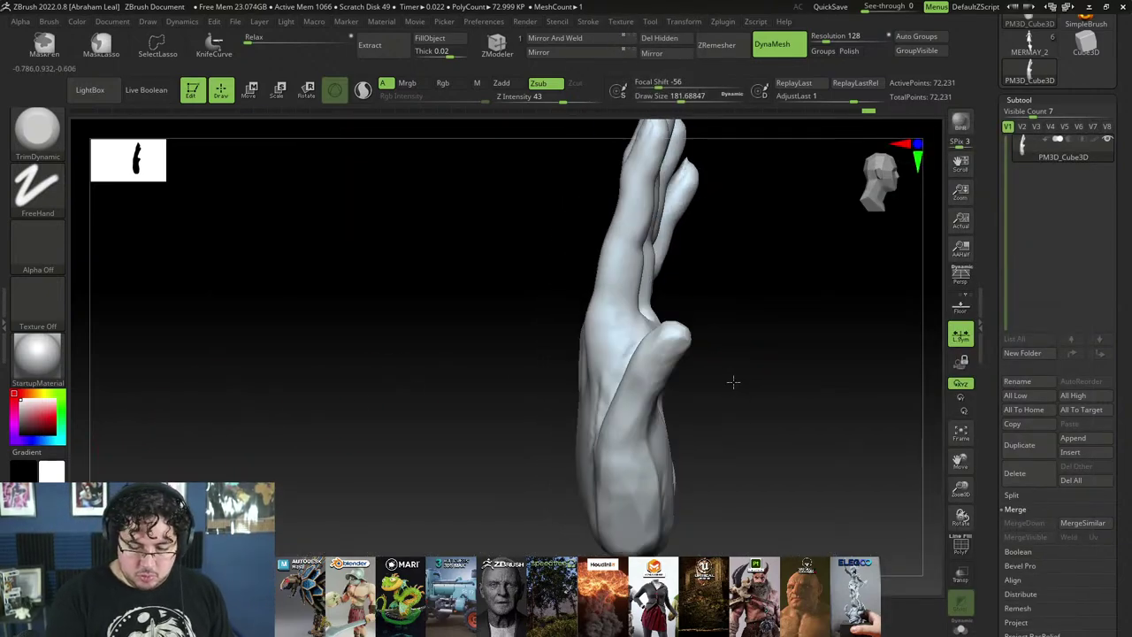
pyautogui.press('b')
pyautogui.press('m')
pyautogui.press('v')
pyautogui.press('space')
pyautogui.moveTo(678, 397); pyautogui.dragTo(687, 397)
pyautogui.moveTo(622, 437); pyautogui.dragTo(640, 443)
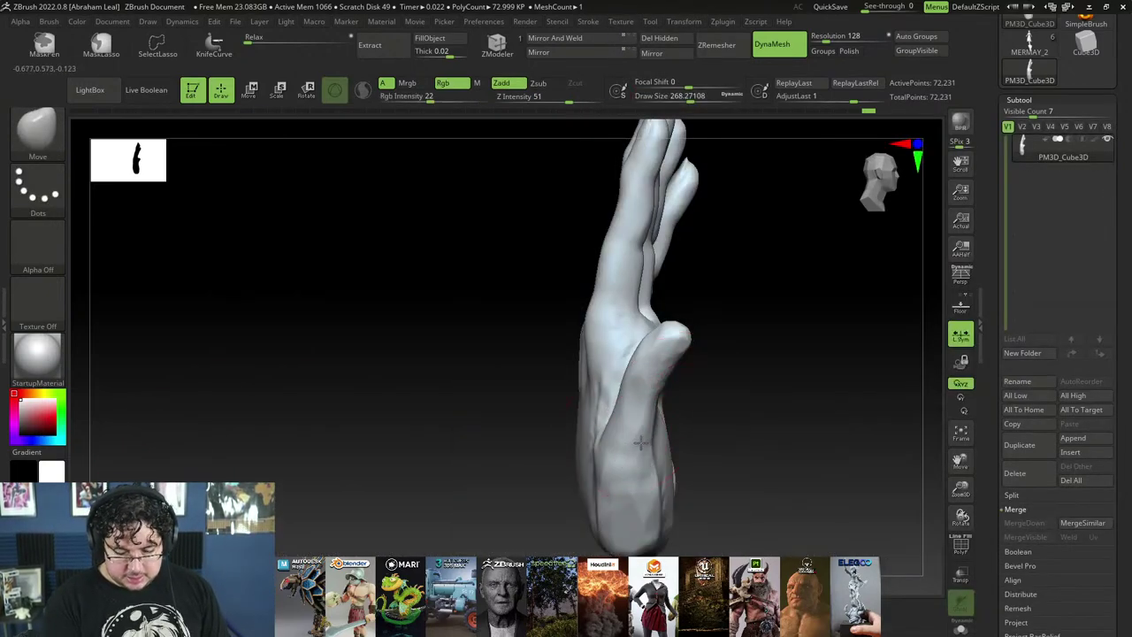
pyautogui.moveTo(645, 389); pyautogui.dragTo(655, 385)
pyautogui.moveTo(670, 345); pyautogui.dragTo(671, 333)
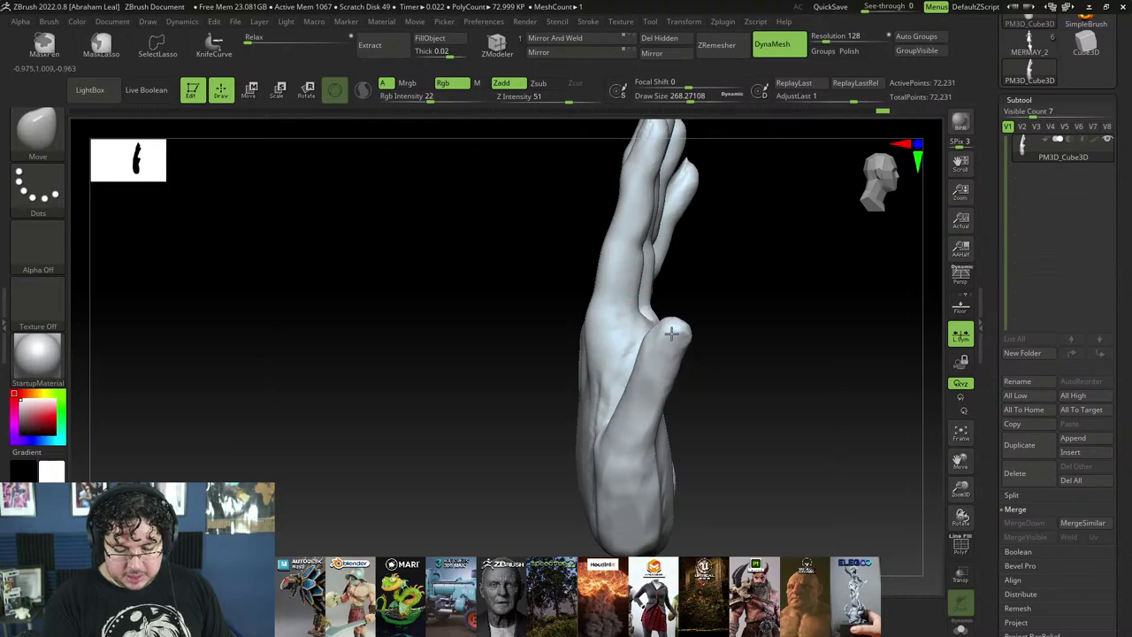
# Step: Build up the back of the thumb with ClayBuildup and flatten its tip with TrimDynamic
pyautogui.moveTo(628, 457); pyautogui.dragTo(697, 364, button='right')
pyautogui.press('b')
pyautogui.press('c')
pyautogui.press('b')
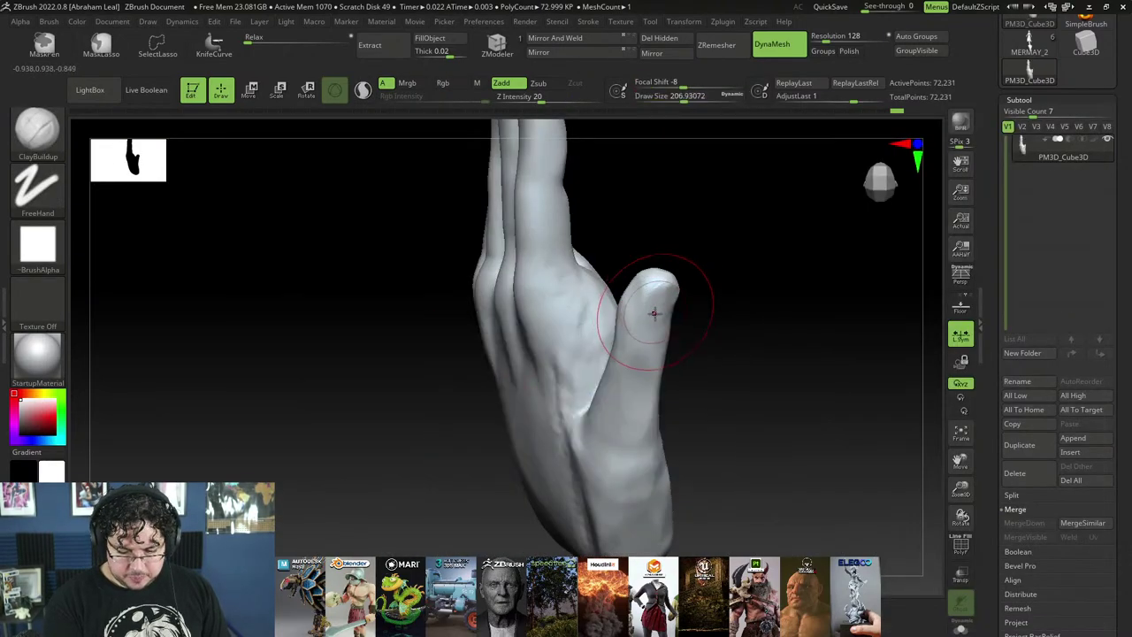
pyautogui.press('b')
pyautogui.press('d')
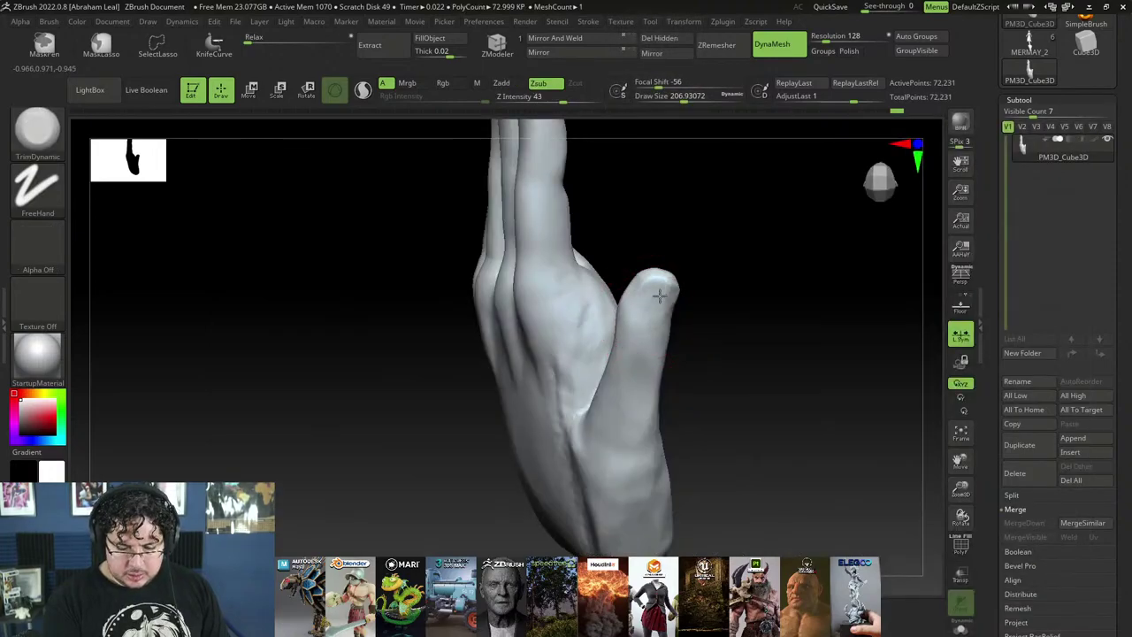
# Step: Adjust the thumb's silhouette from the side with the Move brush at a draw size of about 202 and focal shift 16
pyautogui.moveTo(674, 311); pyautogui.dragTo(650, 296, button='right')
pyautogui.press('b')
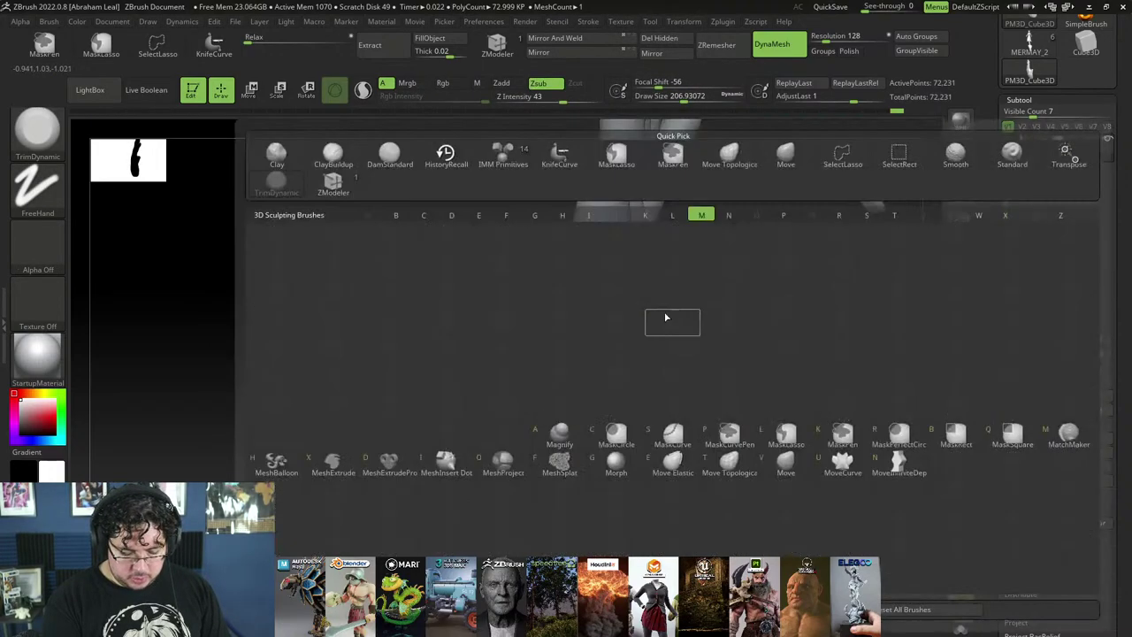
pyautogui.press('m')
pyautogui.press('v')
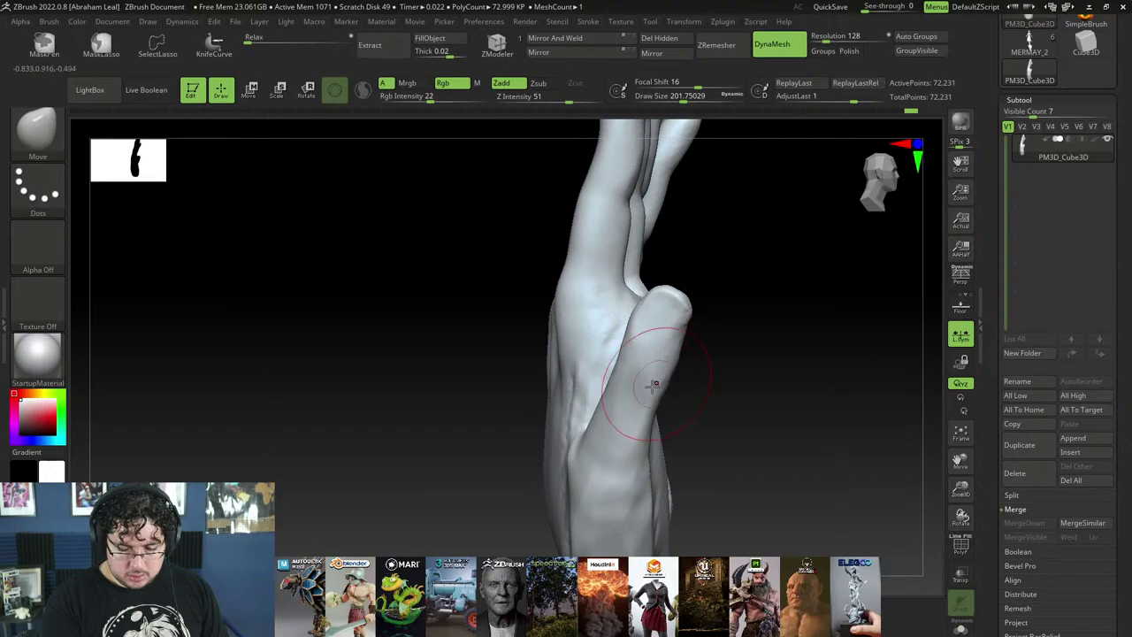
# Step: Build up the palm side of the thumb's base with ClayBuildup at a draw size of about 158
pyautogui.moveTo(653, 386)
pyautogui.mouseDown(button='right')
pyautogui.moveTo(695, 392)
pyautogui.moveTo(569, 448)
pyautogui.moveTo(630, 356)
pyautogui.moveTo(645, 300)
pyautogui.moveTo(611, 455)
pyautogui.moveTo(609, 370)
pyautogui.mouseUp(button='right')
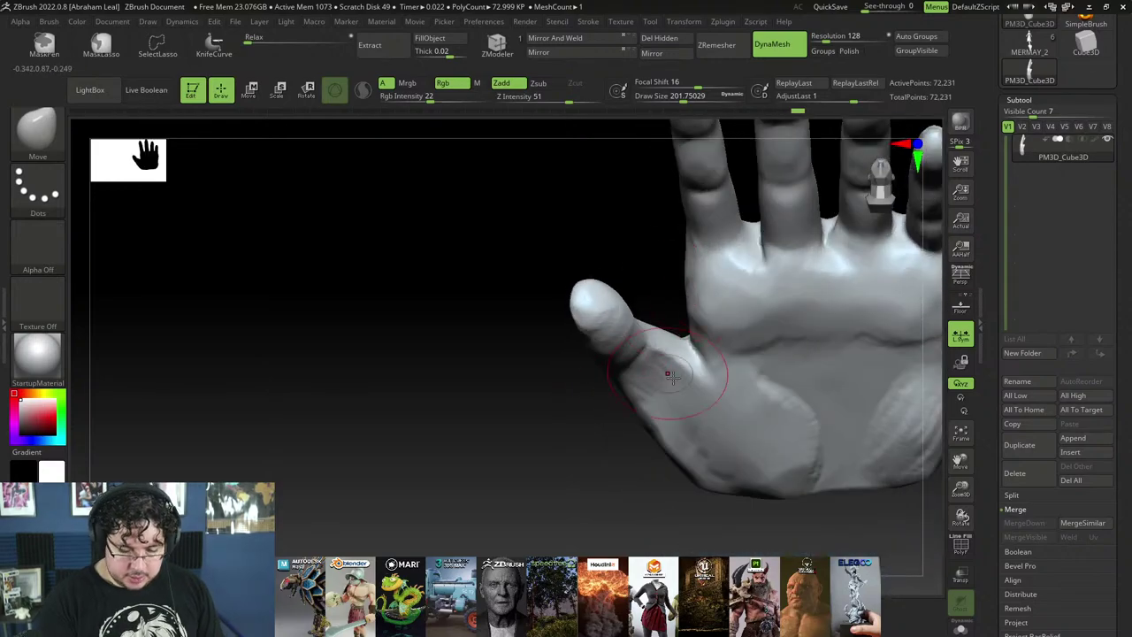
pyautogui.press('b')
pyautogui.press('c')
pyautogui.press('b')
pyautogui.press('space')
pyautogui.moveTo(658, 356); pyautogui.dragTo(662, 343)
pyautogui.press('space')
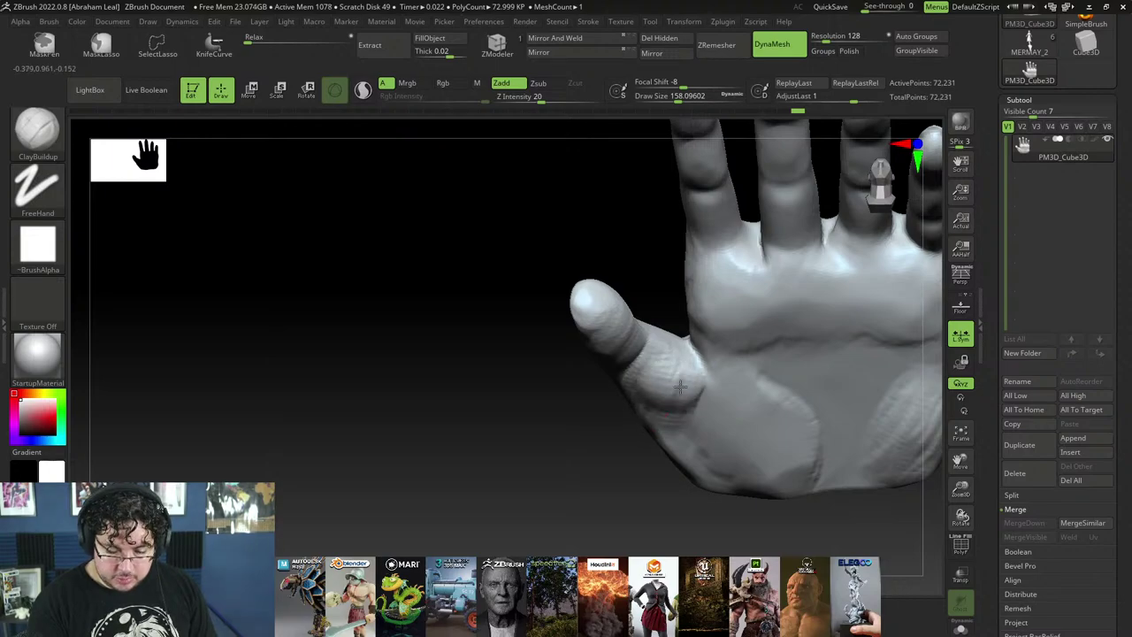
pyautogui.moveTo(685, 455); pyautogui.dragTo(662, 406, button='right')
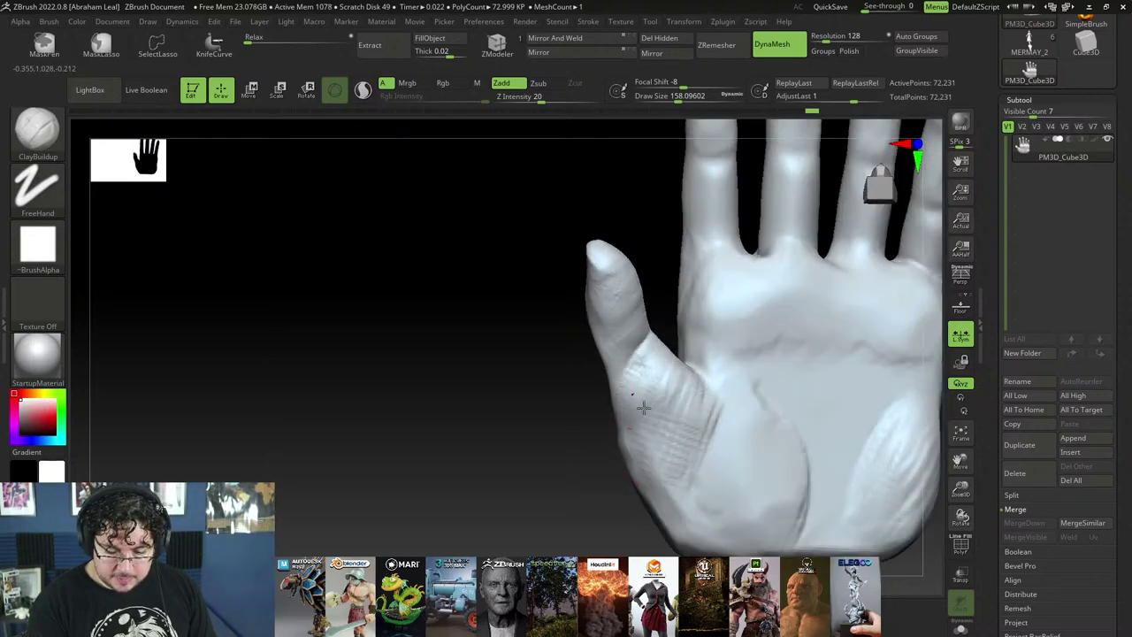
pyautogui.moveTo(713, 447); pyautogui.dragTo(681, 365, button='right')
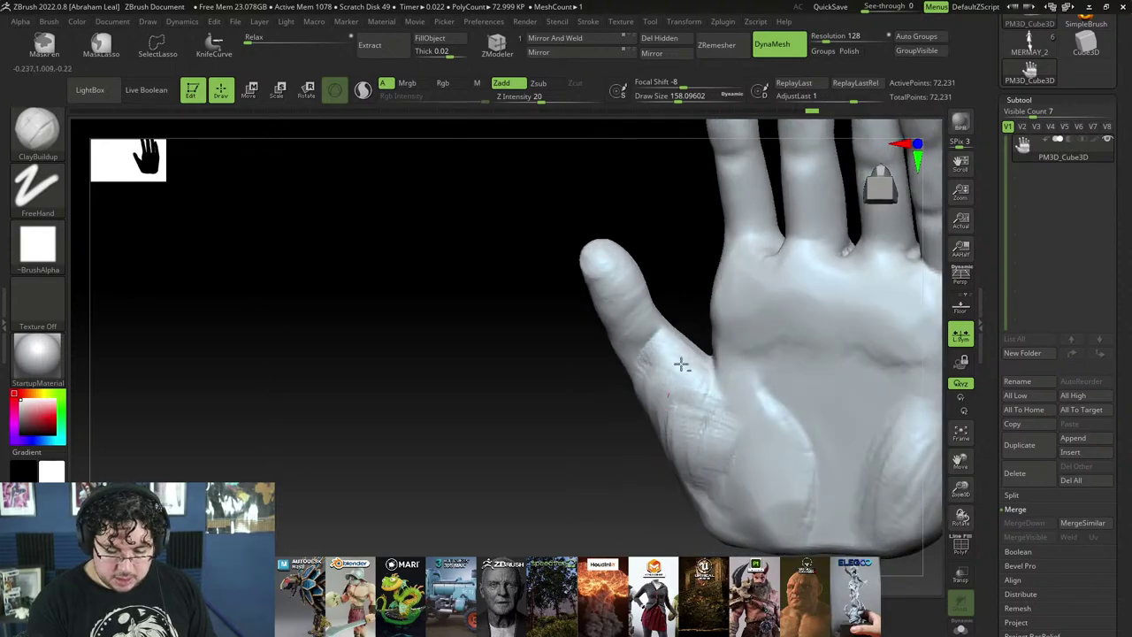
pyautogui.moveTo(626, 327); pyautogui.dragTo(716, 232, button='right')
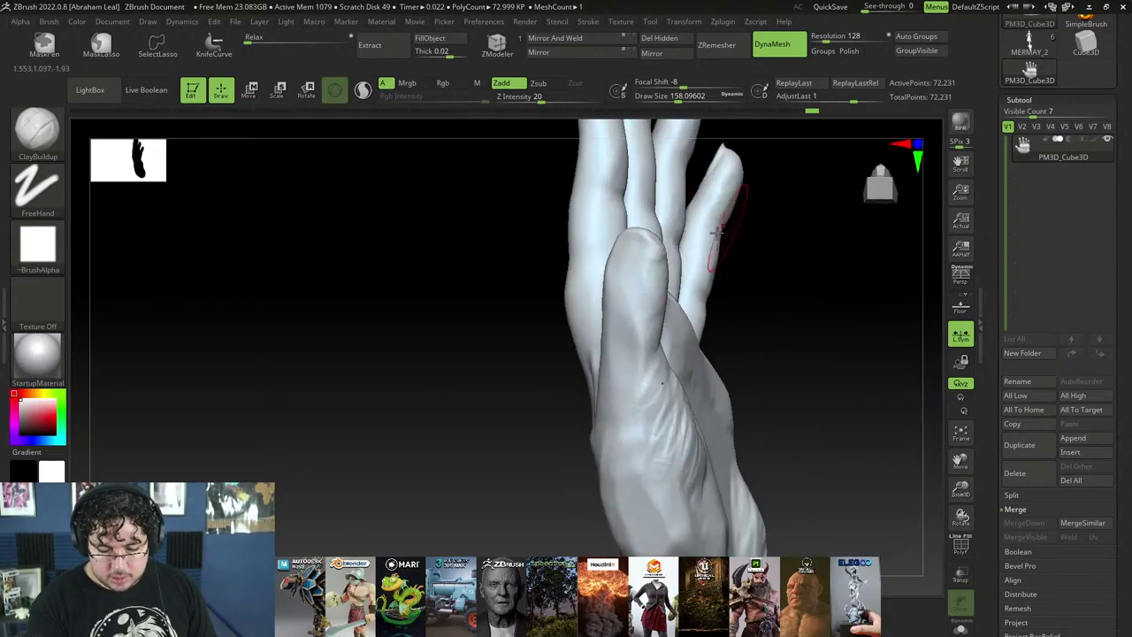
# Step: Flatten the back and outer side of the thumb with the TrimDynamic brush
pyautogui.moveTo(700, 290)
pyautogui.mouseDown(button='right')
pyautogui.moveTo(737, 379)
pyautogui.moveTo(698, 301)
pyautogui.moveTo(720, 291)
pyautogui.moveTo(674, 365)
pyautogui.mouseUp(button='right')
pyautogui.press('b')
pyautogui.press('t')
pyautogui.press('d')
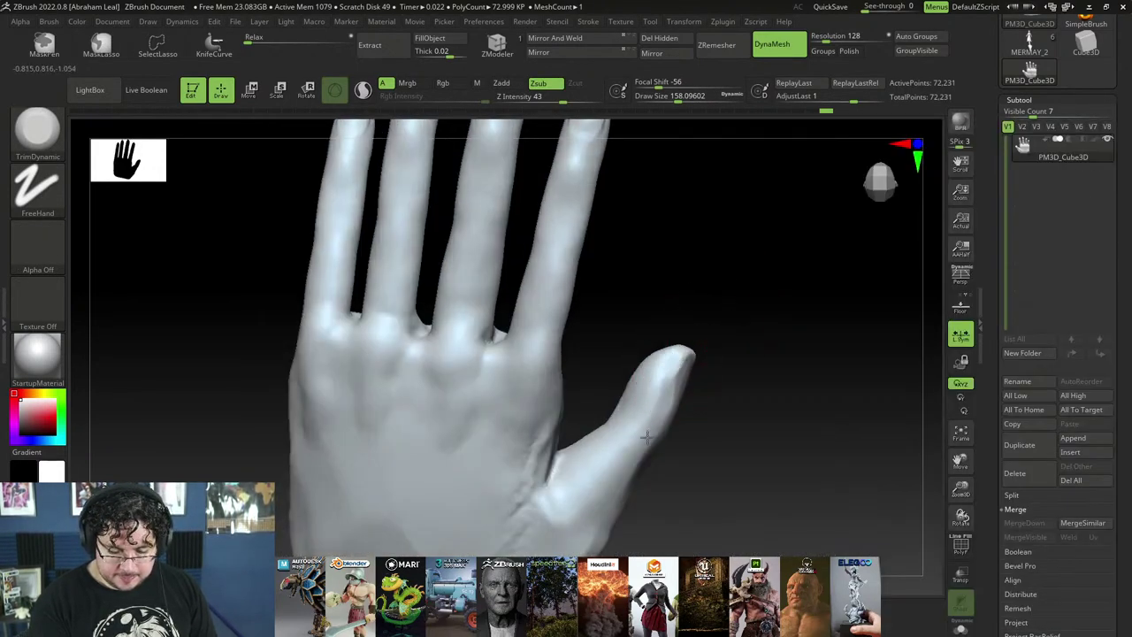
pyautogui.moveTo(695, 449); pyautogui.dragTo(617, 464)
pyautogui.moveTo(757, 307); pyautogui.dragTo(713, 327)
pyautogui.moveTo(598, 447); pyautogui.dragTo(602, 469, button='right')
# Step: Fill the web between the thumb and index finger with ClayBuildup and smooth it on the back of the hand
pyautogui.press('b')
pyautogui.press('c')
pyautogui.press('b')
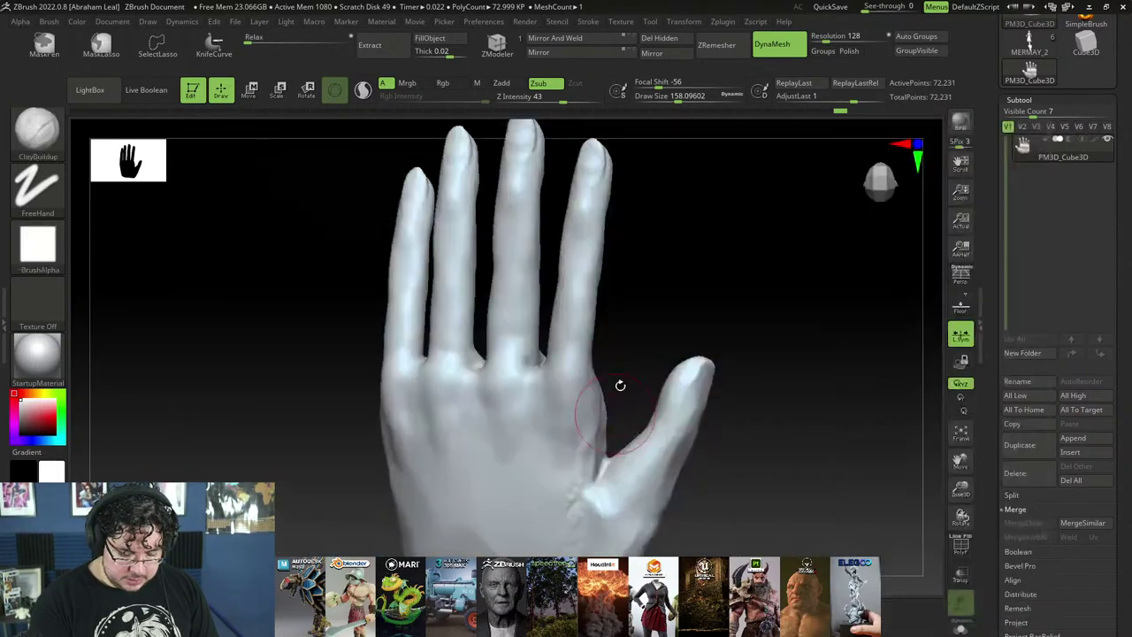
pyautogui.moveTo(640, 337); pyautogui.dragTo(591, 451, button='right')
pyautogui.moveTo(614, 456)
pyautogui.mouseDown()
pyautogui.moveTo(607, 483)
pyautogui.moveTo(598, 447)
pyautogui.moveTo(595, 525)
pyautogui.moveTo(614, 467)
pyautogui.moveTo(573, 482)
pyautogui.moveTo(579, 536)
pyautogui.moveTo(679, 545)
pyautogui.moveTo(607, 463)
pyautogui.mouseUp()
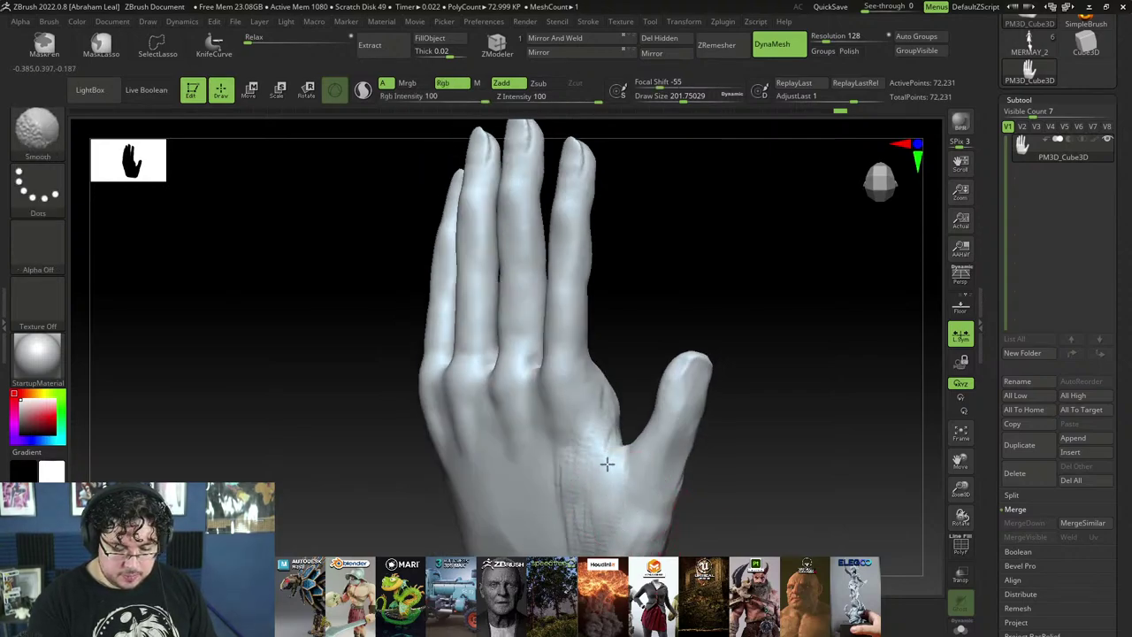
pyautogui.moveTo(563, 534)
pyautogui.keyDown('shift'); pyautogui.mouseDown()
pyautogui.moveTo(590, 535)
pyautogui.moveTo(604, 433)
pyautogui.mouseUp(); pyautogui.keyUp('shift')
# Step: Smooth the palm around the index finger's base and the thumb mound
pyautogui.moveTo(648, 332); pyautogui.dragTo(779, 362)
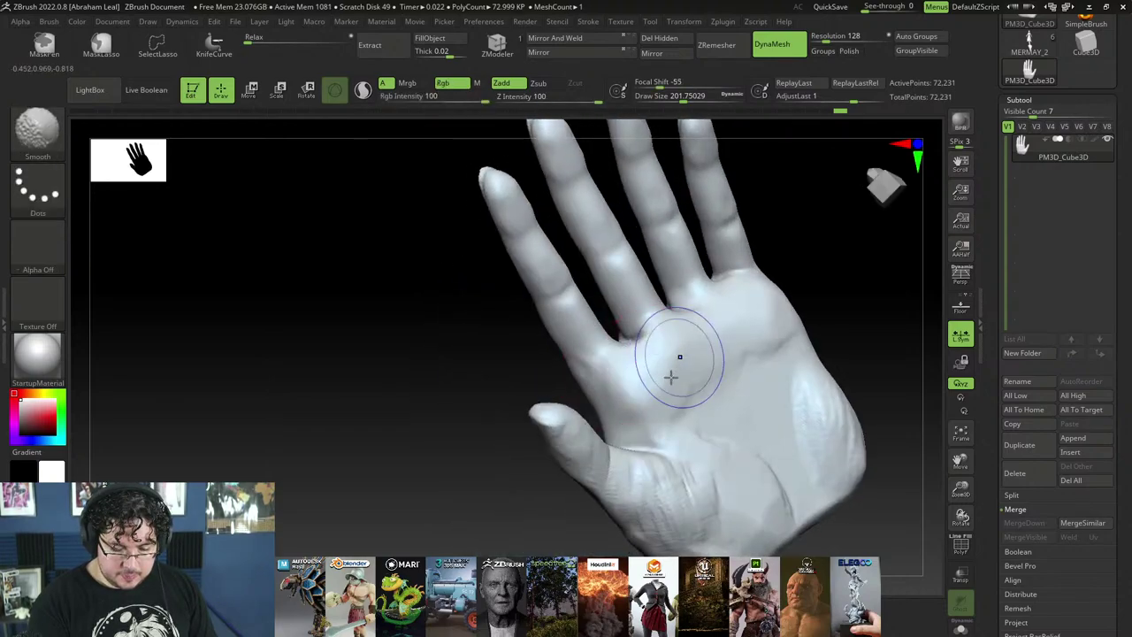
pyautogui.keyDown('shift'); pyautogui.moveTo(669, 377); pyautogui.dragTo(600, 370); pyautogui.keyUp('shift')
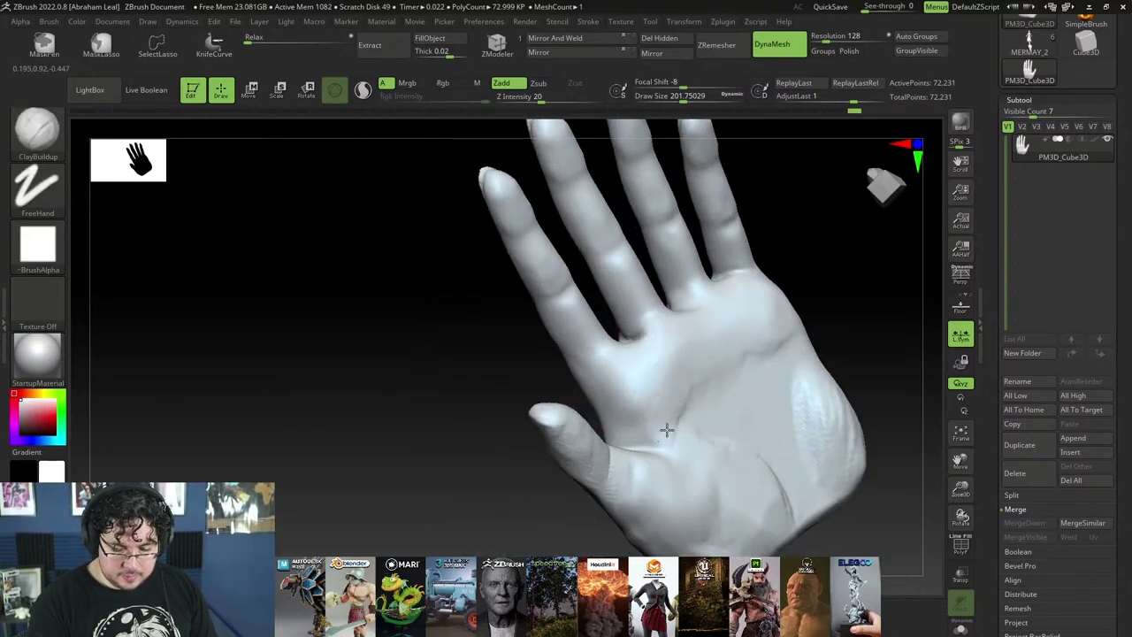
# Step: Flatten the back of the hand near the wrist with TrimDynamic at a draw size of about 311 and focal shift 25
pyautogui.keyDown('alt'); pyautogui.moveTo(576, 553); pyautogui.dragTo(734, 513); pyautogui.keyUp('alt')
pyautogui.keyDown('alt'); pyautogui.moveTo(783, 469); pyautogui.dragTo(784, 431); pyautogui.keyUp('alt')
pyautogui.moveTo(784, 431)
pyautogui.mouseDown(button='right')
pyautogui.moveTo(755, 424)
pyautogui.moveTo(688, 455)
pyautogui.moveTo(726, 480)
pyautogui.mouseUp(button='right')
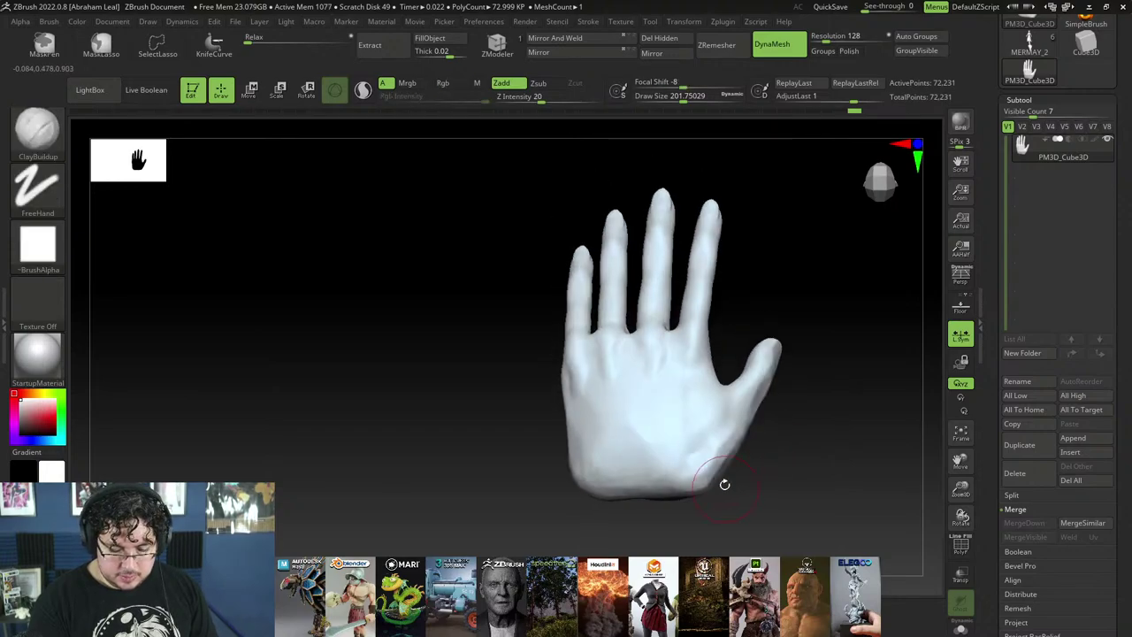
pyautogui.press('b')
pyautogui.press('d')
pyautogui.press('space')
pyautogui.moveTo(720, 430); pyautogui.dragTo(737, 430)
pyautogui.moveTo(736, 430); pyautogui.dragTo(712, 460, button='right')
pyautogui.press('space')
pyautogui.moveTo(707, 442)
pyautogui.mouseDown()
pyautogui.moveTo(724, 442)
pyautogui.moveTo(702, 480)
pyautogui.moveTo(704, 447)
pyautogui.mouseUp()
pyautogui.moveTo(701, 486); pyautogui.dragTo(609, 374, button='right')
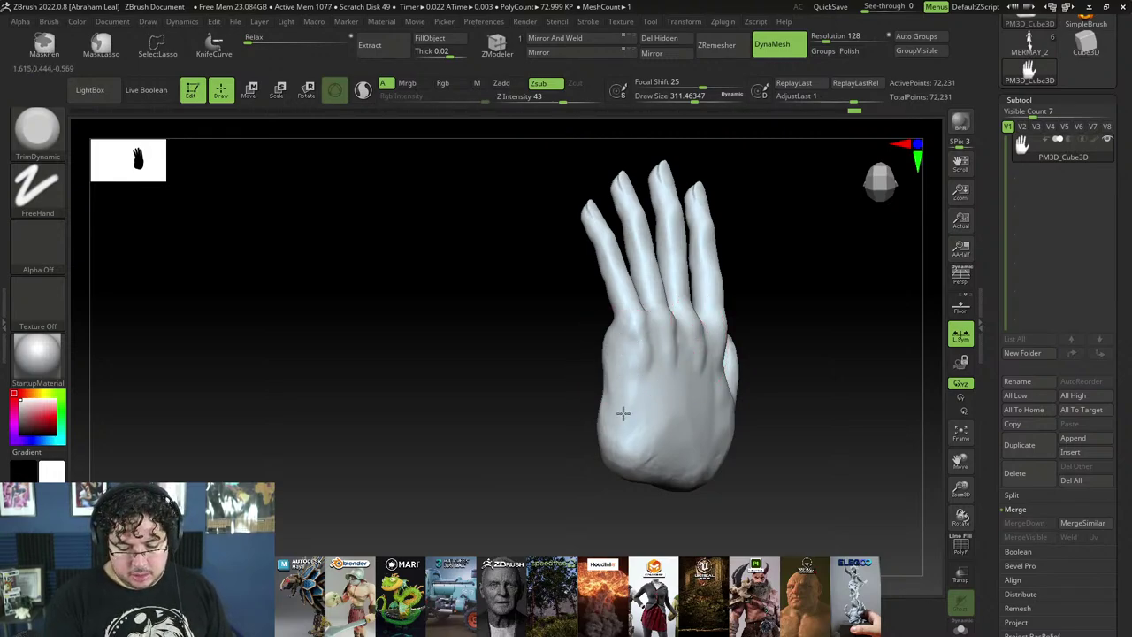
# Step: Build up the back of the hand between the thumb and index knuckle with ClayBuildup at a draw size of about 212
pyautogui.moveTo(623, 413); pyautogui.dragTo(823, 475, button='right')
pyautogui.keyDown('ctrl'); pyautogui.moveTo(791, 430); pyautogui.dragTo(809, 489, button='right'); pyautogui.keyUp('ctrl')
pyautogui.keyDown('ctrl'); pyautogui.moveTo(808, 407); pyautogui.dragTo(784, 437, button='right'); pyautogui.keyUp('ctrl')
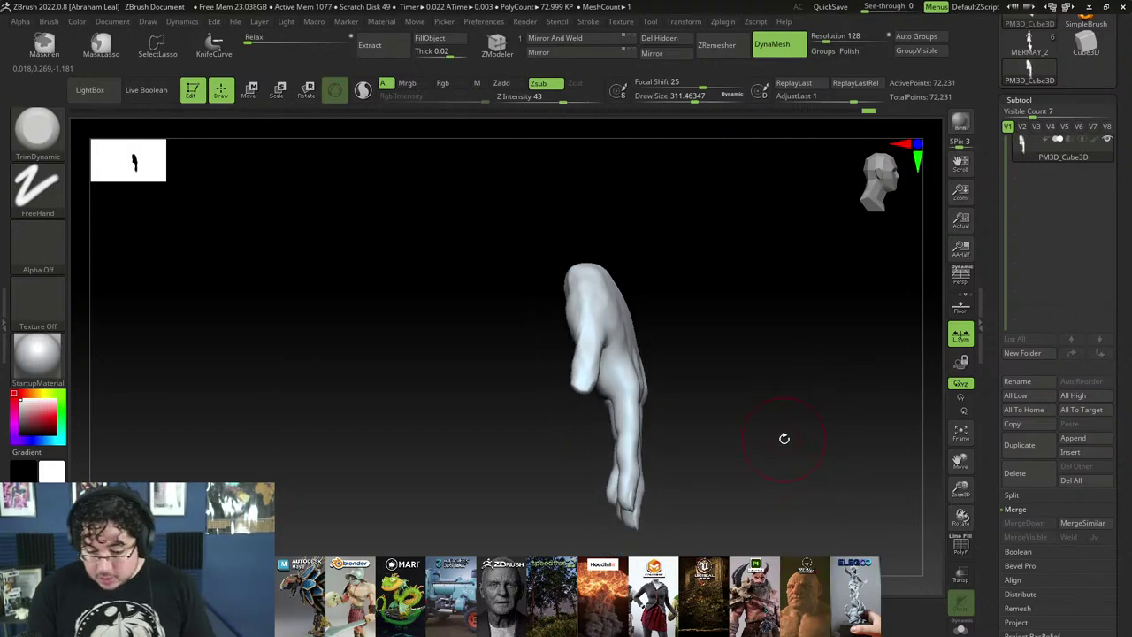
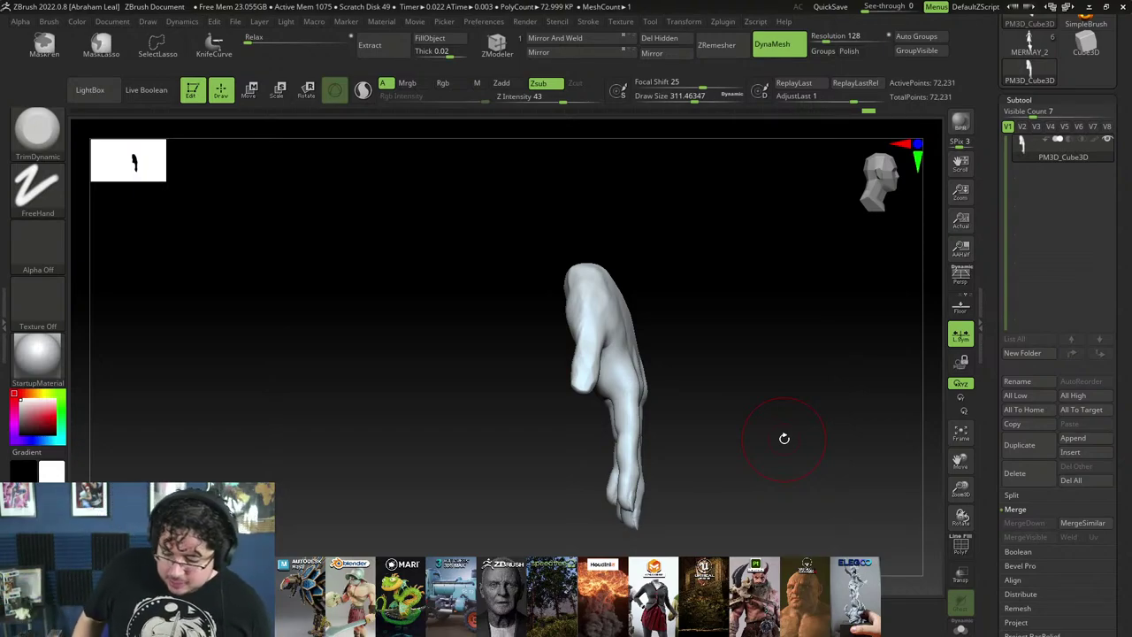
pyautogui.moveTo(722, 404)
pyautogui.mouseDown()
pyautogui.moveTo(769, 447)
pyautogui.moveTo(779, 439)
pyautogui.moveTo(758, 417)
pyautogui.mouseUp()
pyautogui.press('b')
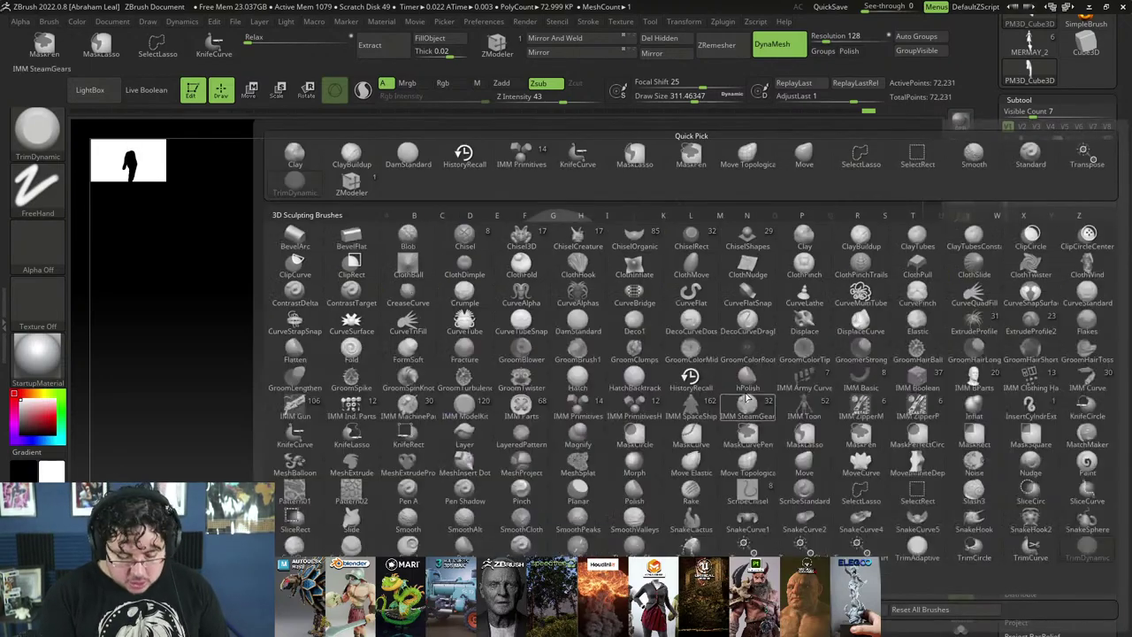
pyautogui.press('c')
pyautogui.press('b')
pyautogui.press('space')
pyautogui.moveTo(757, 368); pyautogui.dragTo(746, 373)
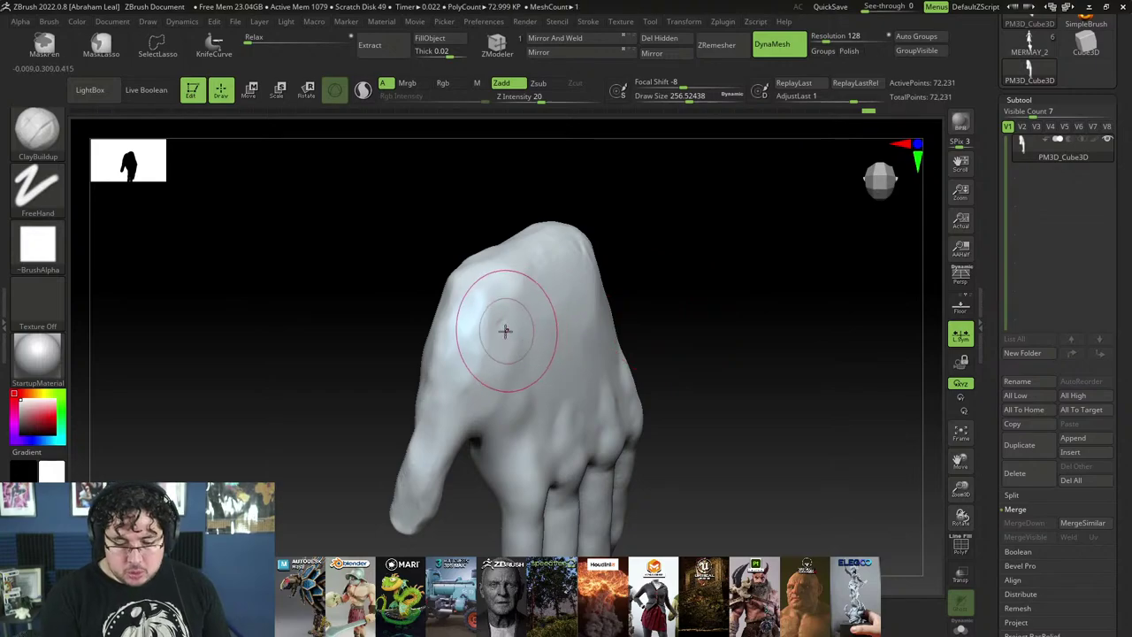
pyautogui.press('space')
pyautogui.moveTo(529, 338); pyautogui.dragTo(522, 338)
pyautogui.moveTo(526, 329); pyautogui.dragTo(558, 324, button='right')
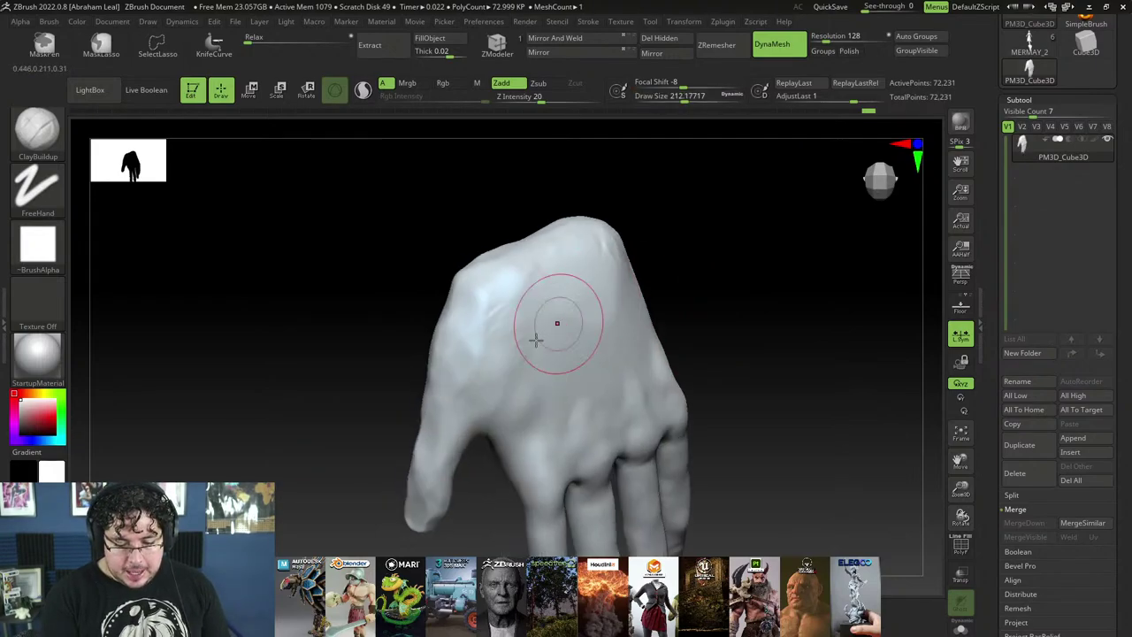
pyautogui.moveTo(534, 339)
pyautogui.mouseDown()
pyautogui.moveTo(554, 362)
pyautogui.moveTo(535, 426)
pyautogui.moveTo(551, 460)
pyautogui.moveTo(544, 437)
pyautogui.mouseUp()
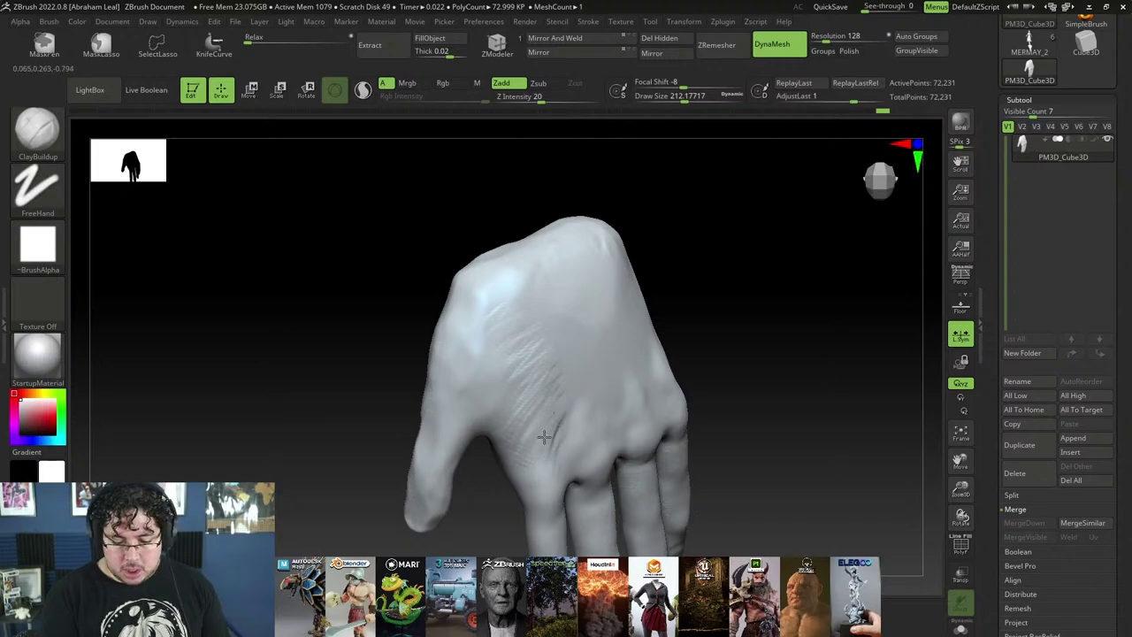
# Step: Extend the ClayBuildup strokes across the back of the hand to the index and middle finger knuckles
pyautogui.moveTo(545, 433); pyautogui.dragTo(576, 346, button='right')
pyautogui.moveTo(547, 335); pyautogui.dragTo(569, 310)
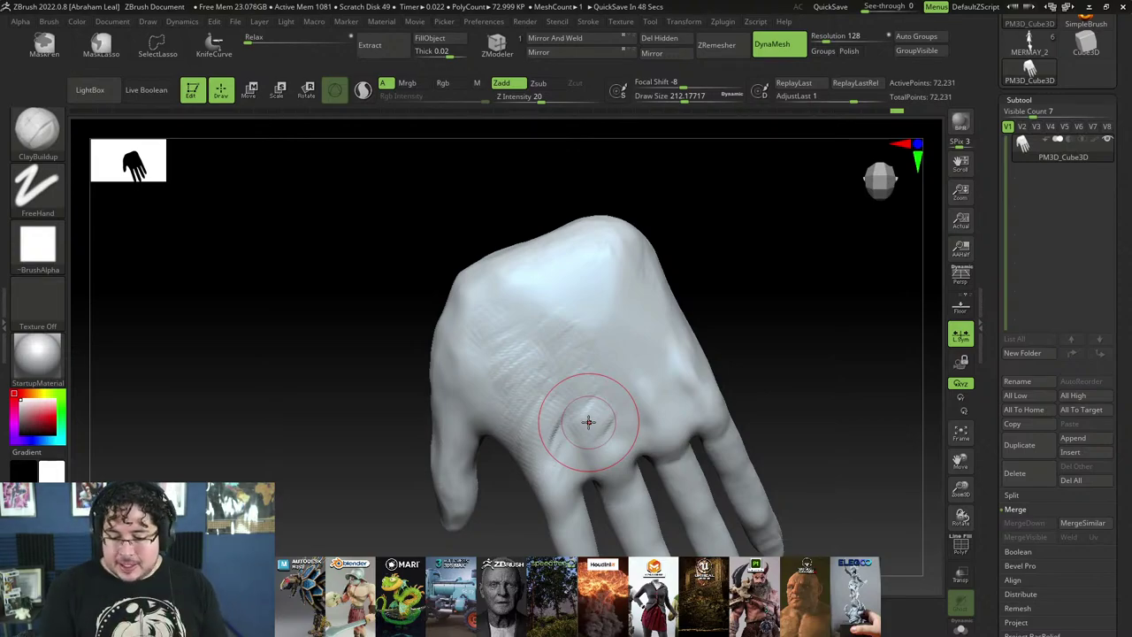
pyautogui.moveTo(766, 369); pyautogui.dragTo(645, 344)
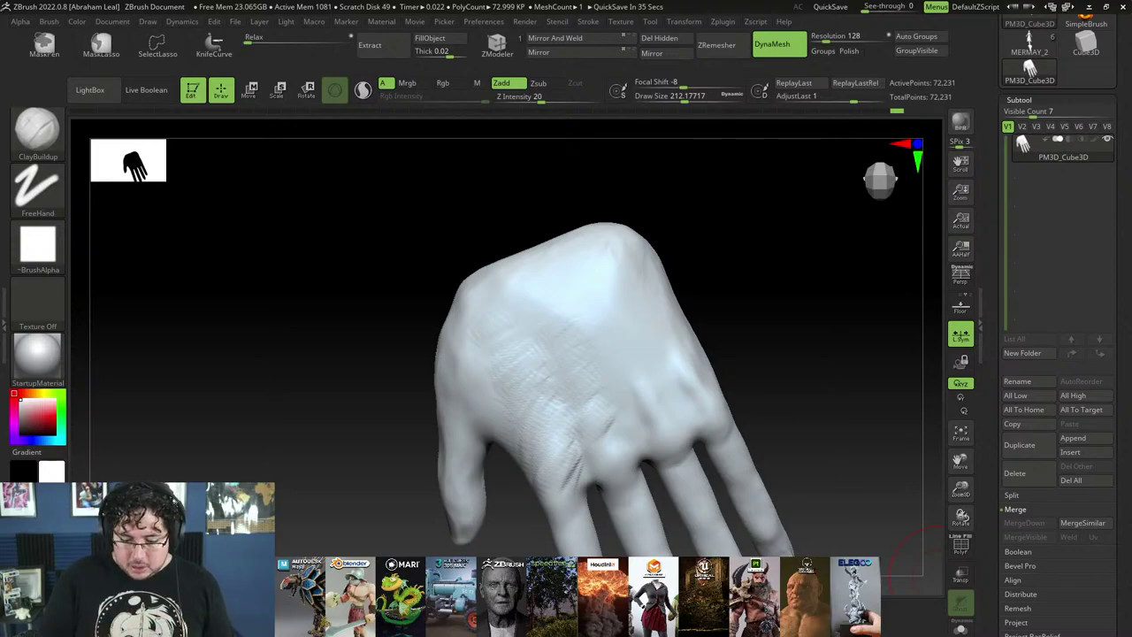
pyautogui.moveTo(811, 328)
pyautogui.mouseDown()
pyautogui.moveTo(837, 359)
pyautogui.moveTo(794, 392)
pyautogui.moveTo(576, 404)
pyautogui.moveTo(576, 424)
pyautogui.mouseUp()
# Step: Refine the knuckles on the back of the hand with ClayBuildup at a draw size of about 177
pyautogui.press('space')
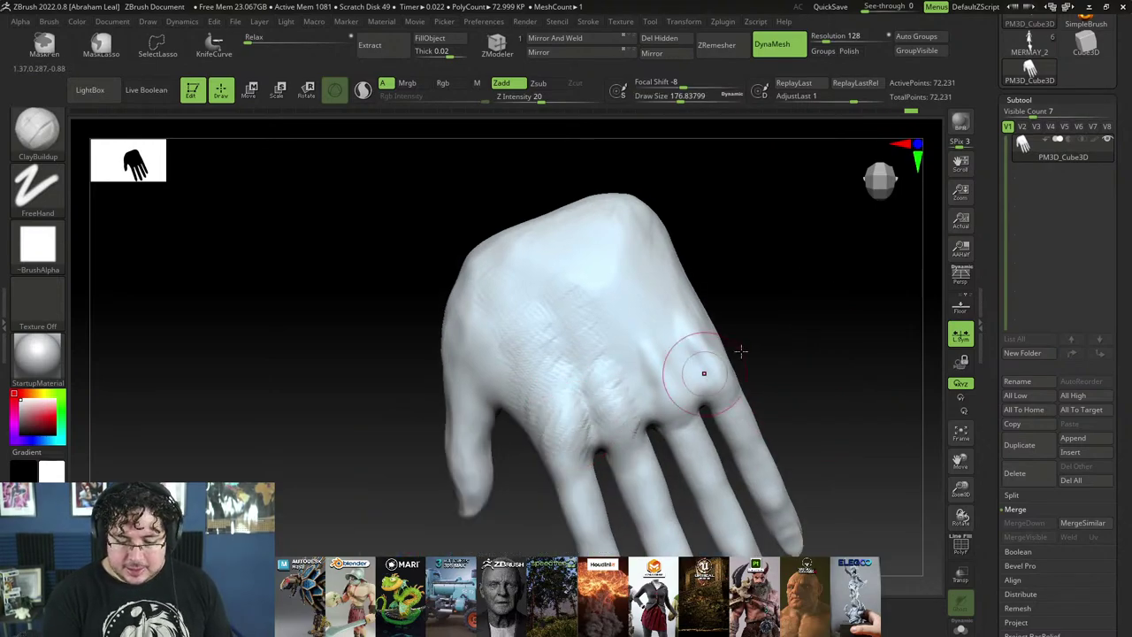
pyautogui.moveTo(703, 374); pyautogui.dragTo(725, 313, button='right')
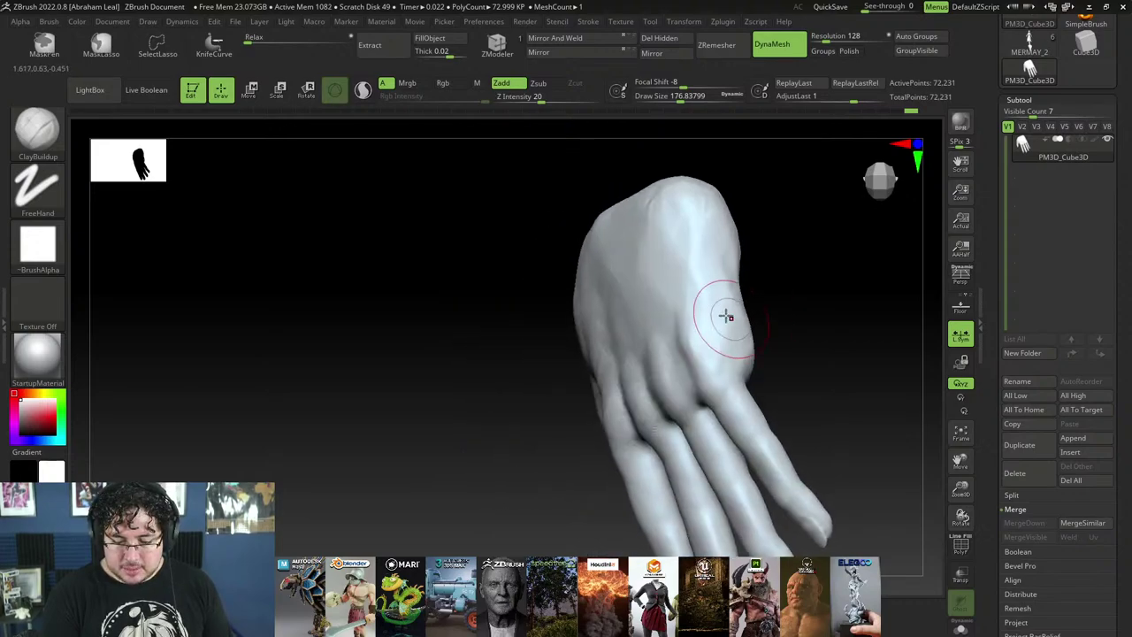
pyautogui.moveTo(803, 355); pyautogui.dragTo(788, 413, button='right')
pyautogui.moveTo(790, 420); pyautogui.dragTo(899, 377)
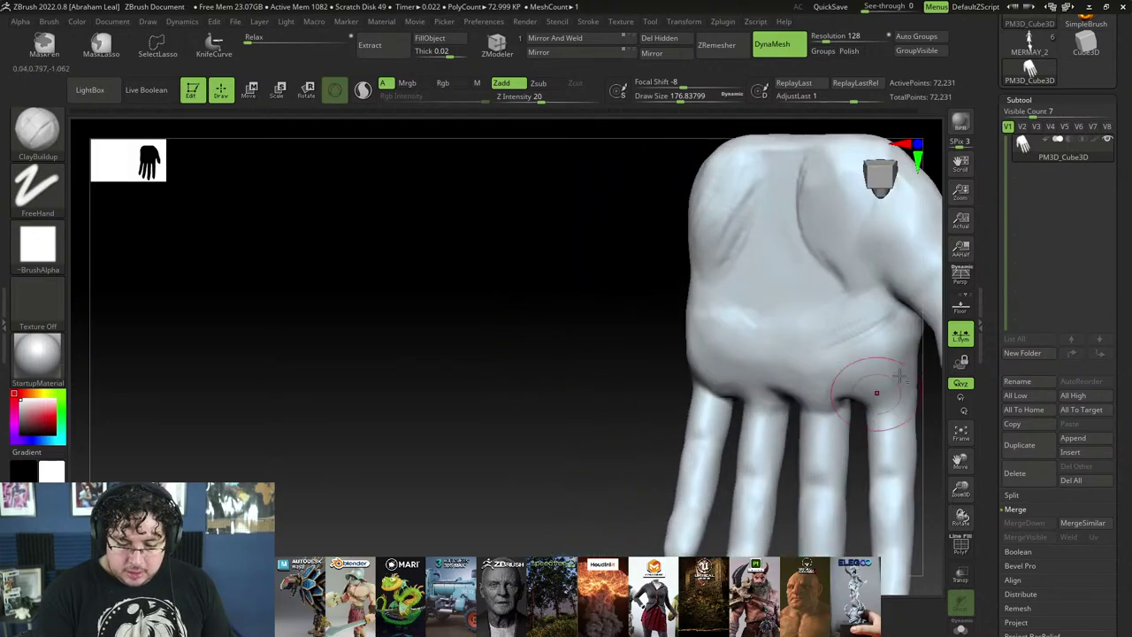
pyautogui.press('f')
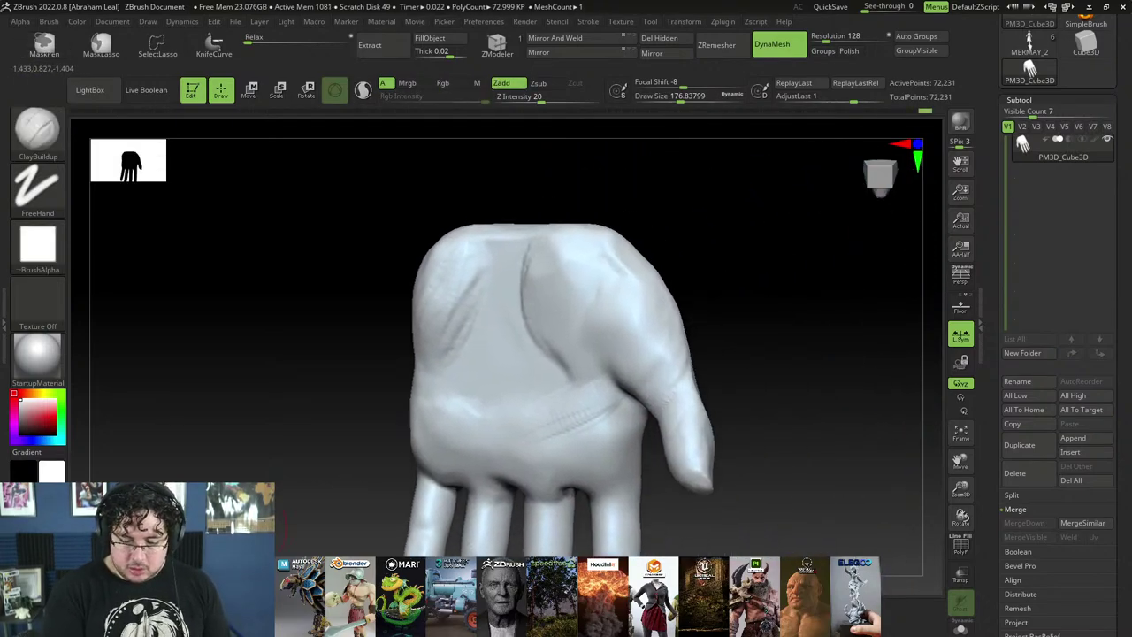
# Step: Carve creases around the thumb base and across the thumb joint with DamStandard at a draw size of about 101
pyautogui.press('b')
pyautogui.press('d')
pyautogui.press('s')
pyautogui.press('space')
pyautogui.moveTo(697, 305); pyautogui.dragTo(721, 296)
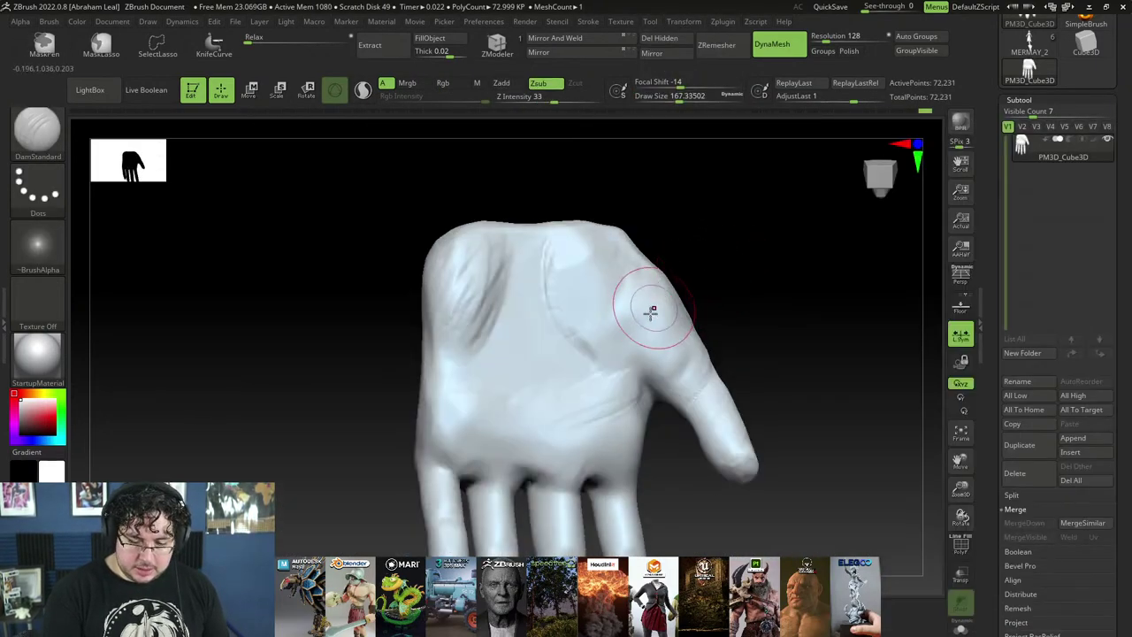
pyautogui.press('space')
pyautogui.moveTo(649, 311)
pyautogui.mouseDown()
pyautogui.moveTo(624, 317)
pyautogui.moveTo(671, 415)
pyautogui.moveTo(768, 399)
pyautogui.mouseUp()
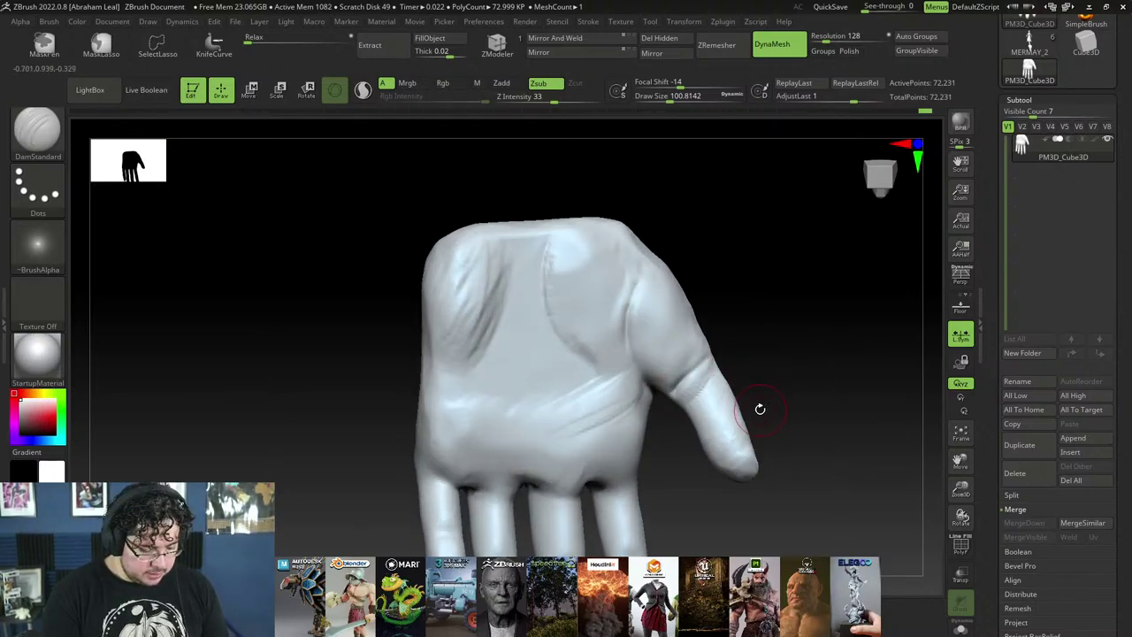
# Step: Smooth the crease between the thumb base and the palm mound, and soften the thumb joint
pyautogui.moveTo(705, 357)
pyautogui.keyDown('shift'); pyautogui.mouseDown()
pyautogui.moveTo(682, 346)
pyautogui.moveTo(663, 393)
pyautogui.mouseUp(); pyautogui.keyUp('shift')
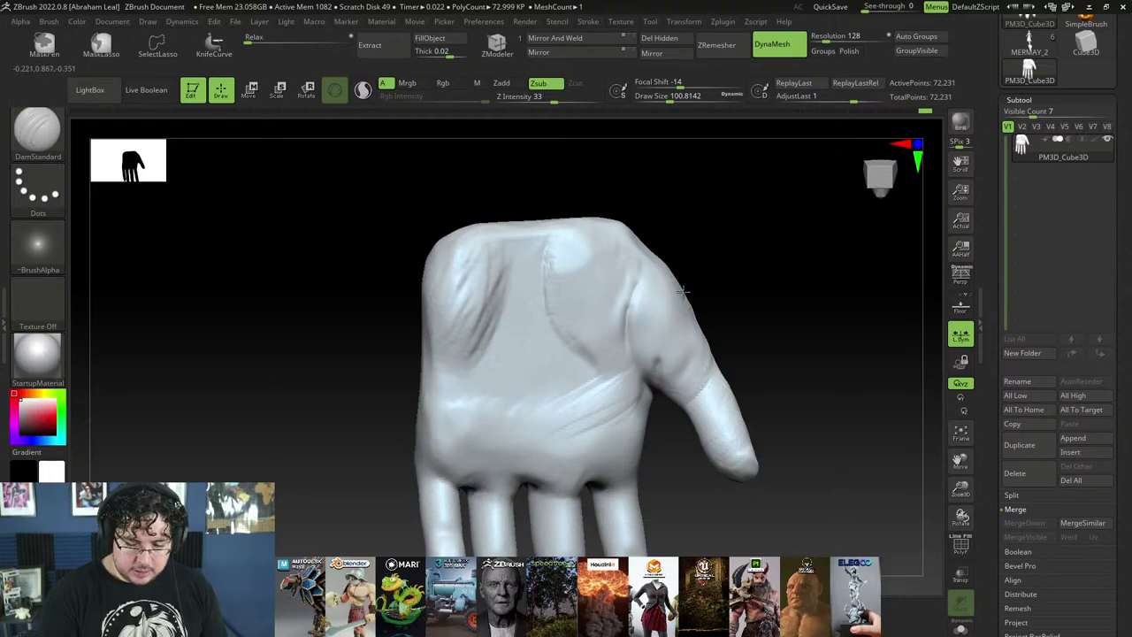
pyautogui.hotkey('ctrl', 'z')
pyautogui.keyDown('shift'); pyautogui.moveTo(645, 296); pyautogui.dragTo(632, 300); pyautogui.keyUp('shift')
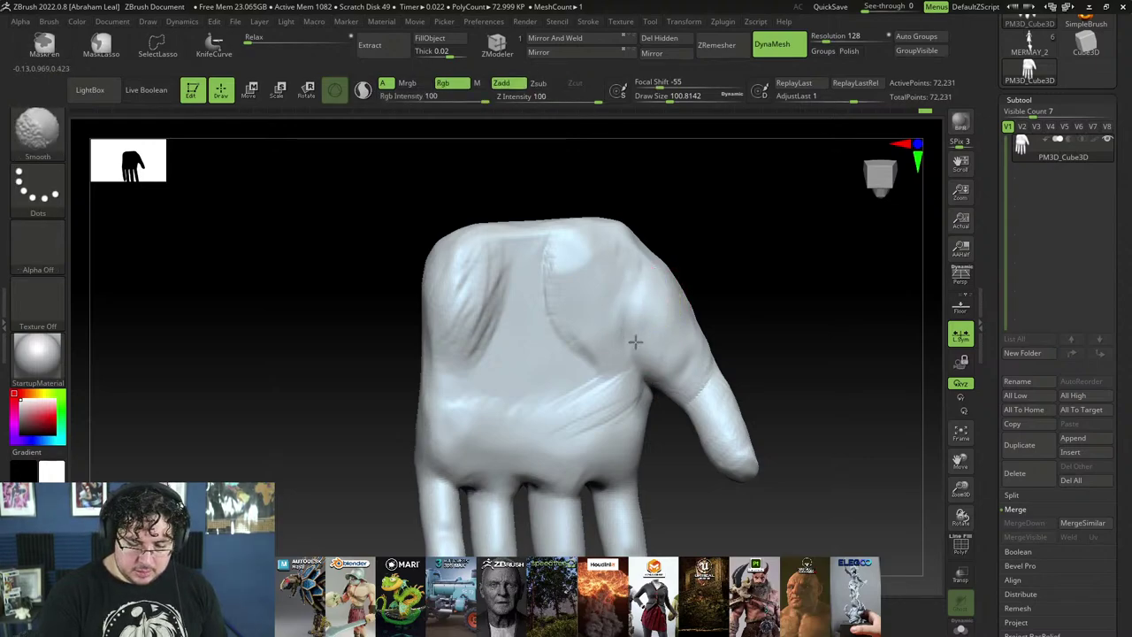
pyautogui.keyDown('shift'); pyautogui.moveTo(635, 342); pyautogui.dragTo(645, 334); pyautogui.keyUp('shift')
pyautogui.moveTo(684, 421); pyautogui.dragTo(721, 416)
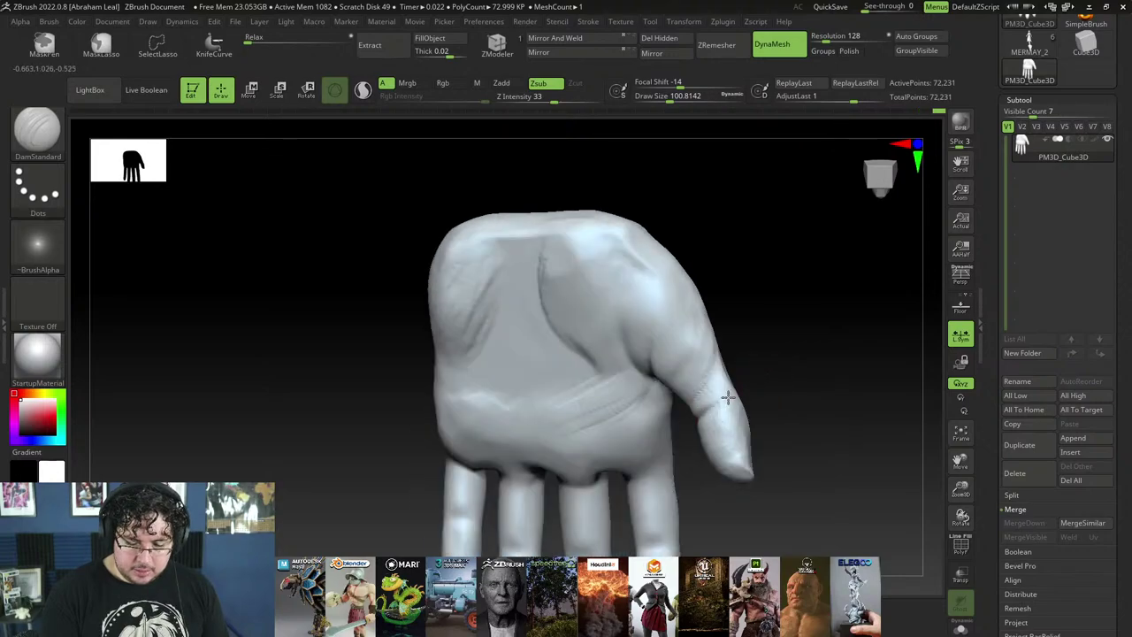
pyautogui.moveTo(728, 398); pyautogui.dragTo(702, 397, button='right')
pyautogui.moveTo(703, 397)
pyautogui.keyDown('shift'); pyautogui.mouseDown()
pyautogui.moveTo(721, 357)
pyautogui.moveTo(696, 377)
pyautogui.moveTo(715, 344)
pyautogui.moveTo(722, 389)
pyautogui.mouseUp(); pyautogui.keyUp('shift')
# Step: Flatten the planes of the thumb and its base with TrimDynamic at a draw size of about 262
pyautogui.press('b')
pyautogui.press('t')
pyautogui.press('d')
pyautogui.press('space')
pyautogui.press('space')
pyautogui.press('space')
pyautogui.press('space')
pyautogui.press('space')
pyautogui.moveTo(721, 331); pyautogui.dragTo(731, 349)
pyautogui.press('space')
pyautogui.moveTo(734, 346); pyautogui.dragTo(700, 348, button='right')
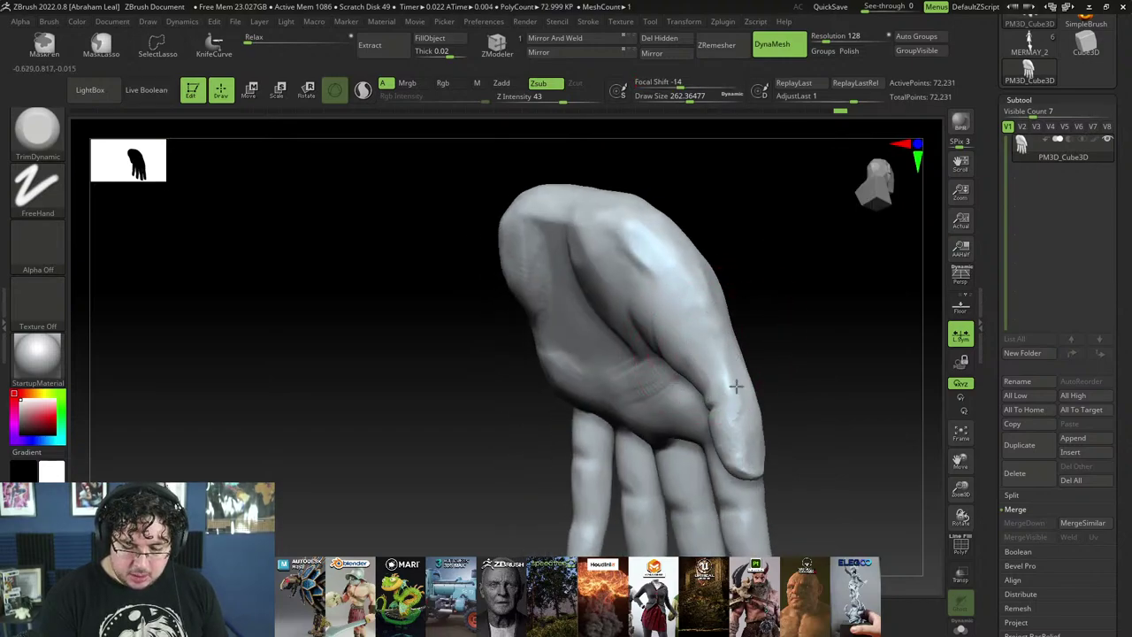
pyautogui.moveTo(737, 386); pyautogui.dragTo(715, 336, button='right')
pyautogui.moveTo(723, 429)
pyautogui.mouseDown(button='right')
pyautogui.moveTo(763, 338)
pyautogui.moveTo(733, 334)
pyautogui.mouseUp(button='right')
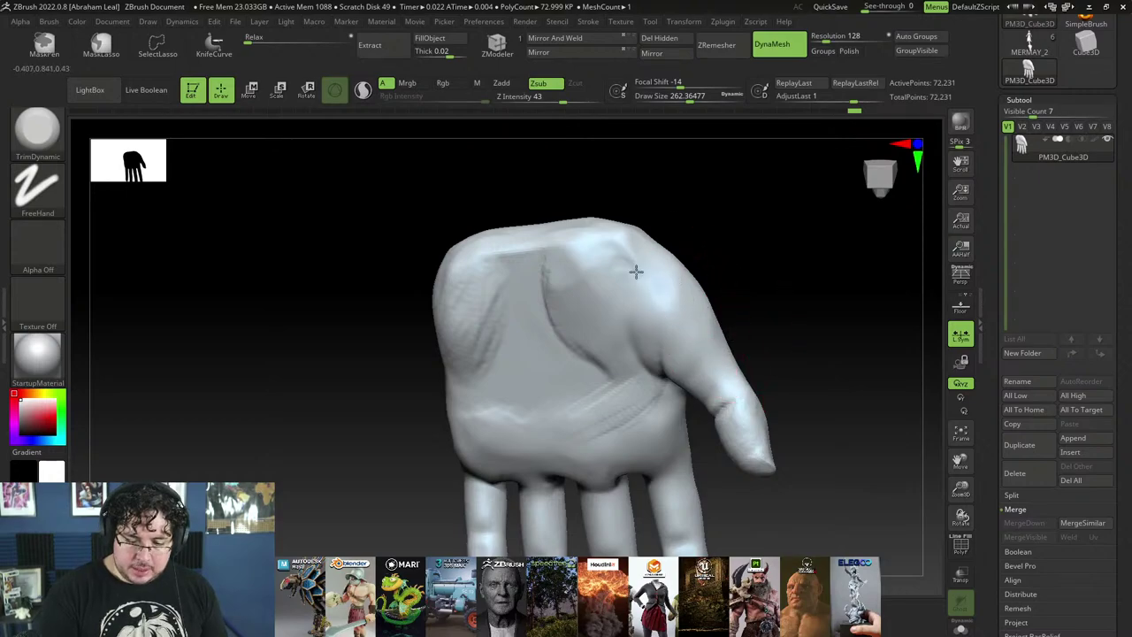
pyautogui.moveTo(682, 235)
pyautogui.mouseDown(button='right')
pyautogui.moveTo(643, 244)
pyautogui.moveTo(781, 253)
pyautogui.moveTo(684, 286)
pyautogui.mouseUp(button='right')
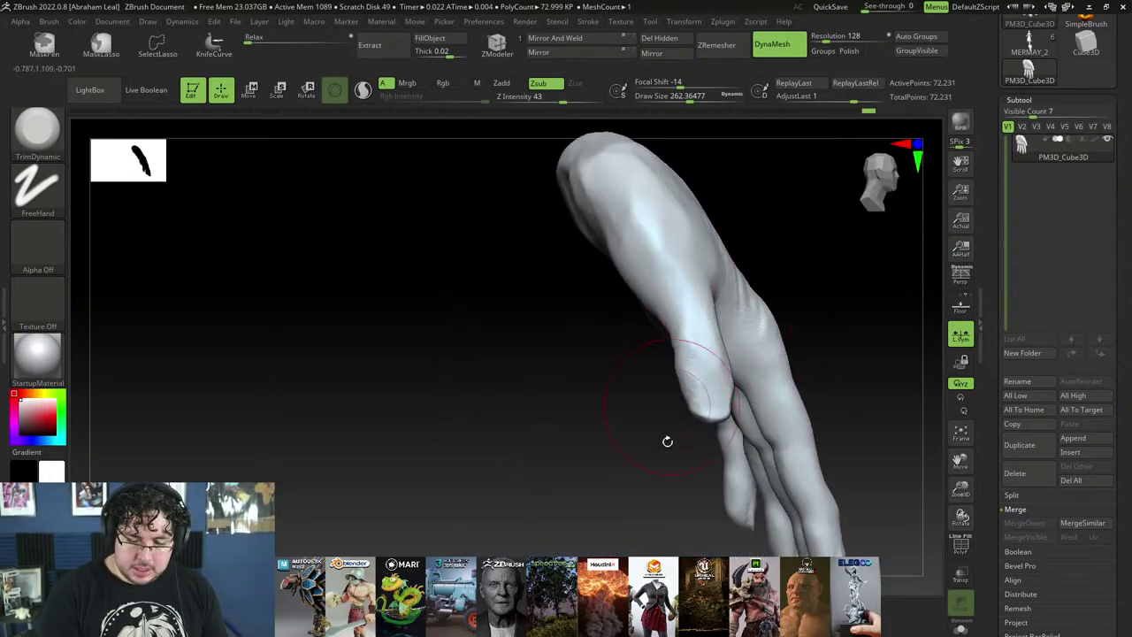
pyautogui.moveTo(667, 440)
pyautogui.mouseDown(button='right')
pyautogui.moveTo(699, 341)
pyautogui.moveTo(677, 367)
pyautogui.moveTo(697, 390)
pyautogui.mouseUp(button='right')
pyautogui.moveTo(724, 428); pyautogui.dragTo(682, 402, button='right')
pyautogui.moveTo(667, 464); pyautogui.dragTo(995, 329, button='right')
# Step: Switch to the MERMAY_2 model and append the PM3D_Cube3D hand to it as a subtool
pyautogui.click(1033, 46)
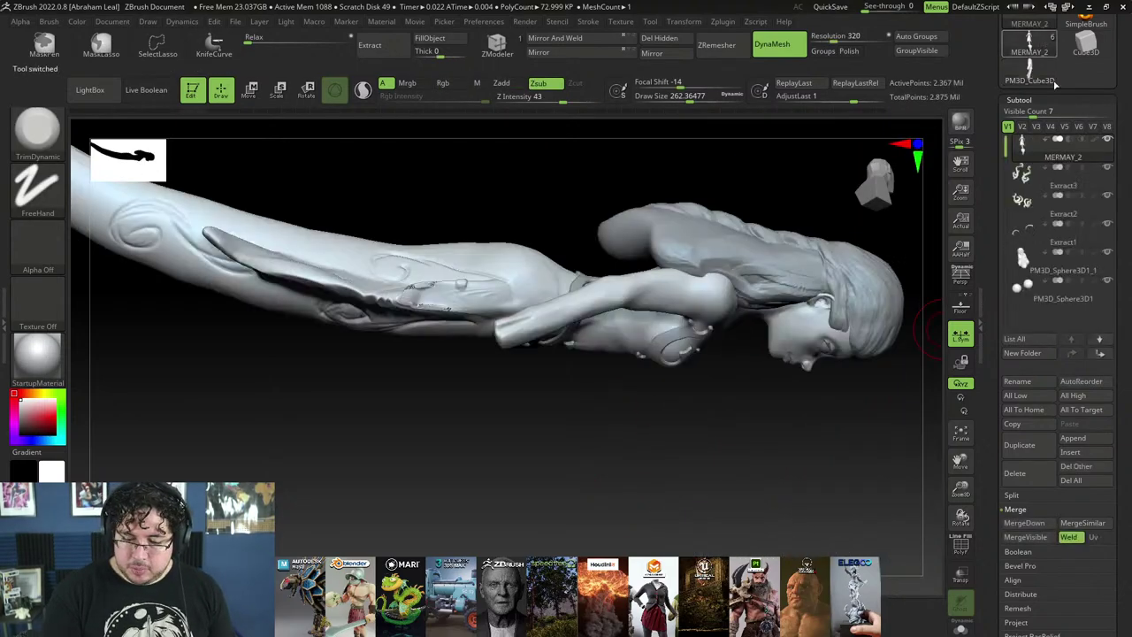
pyautogui.moveTo(885, 330); pyautogui.dragTo(790, 361, button='right')
pyautogui.click(1076, 439)
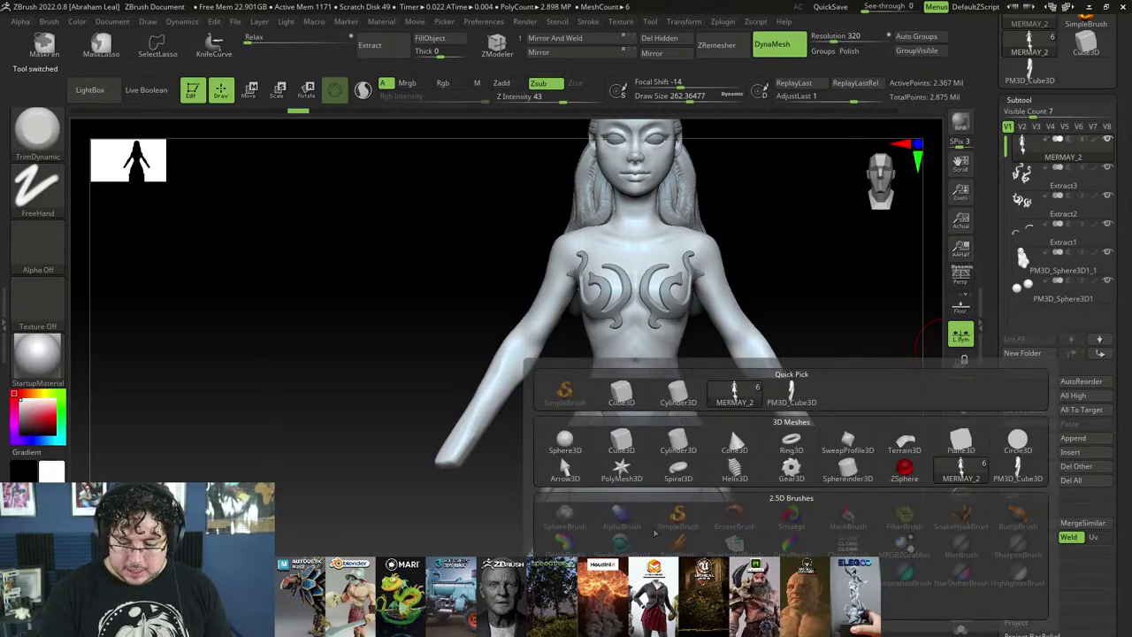
pyautogui.click(793, 405)
pyautogui.keyDown('ctrl'); pyautogui.moveTo(870, 383); pyautogui.dragTo(826, 362, button='right'); pyautogui.keyUp('ctrl')
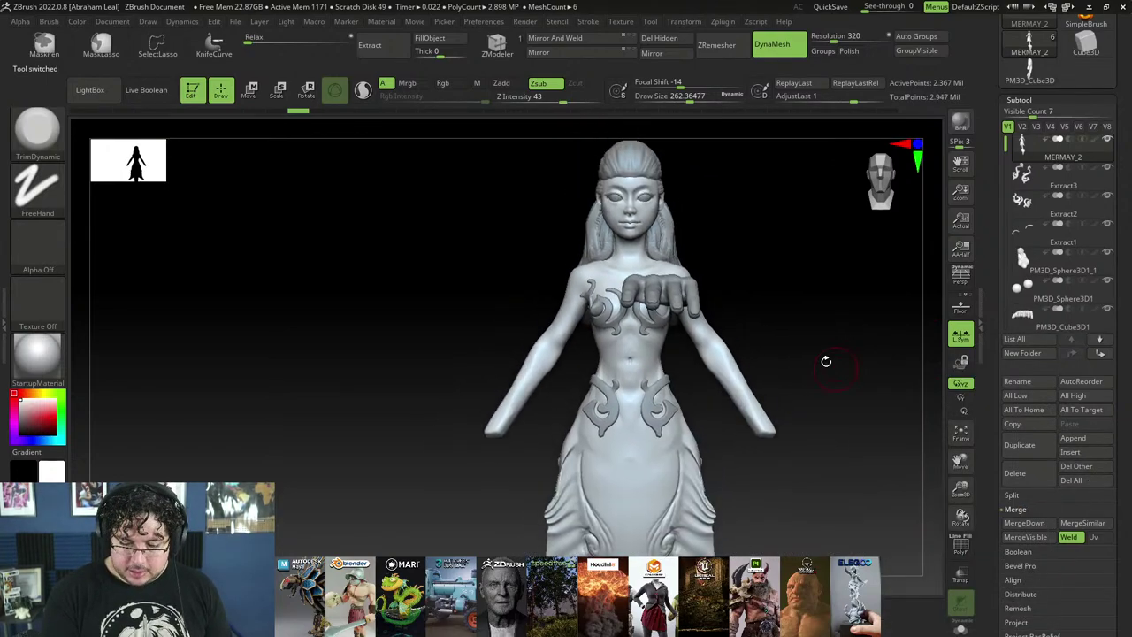
# Step: Select the appended hand and move it out from the chest and down to the end of the handless arm
pyautogui.keyDown('alt'); pyautogui.click(676, 290); pyautogui.keyUp('alt')
pyautogui.moveTo(764, 310); pyautogui.dragTo(765, 356, button='right')
pyautogui.keyDown('shift'); pyautogui.moveTo(765, 355); pyautogui.dragTo(770, 344); pyautogui.keyUp('shift')
pyautogui.press('w')
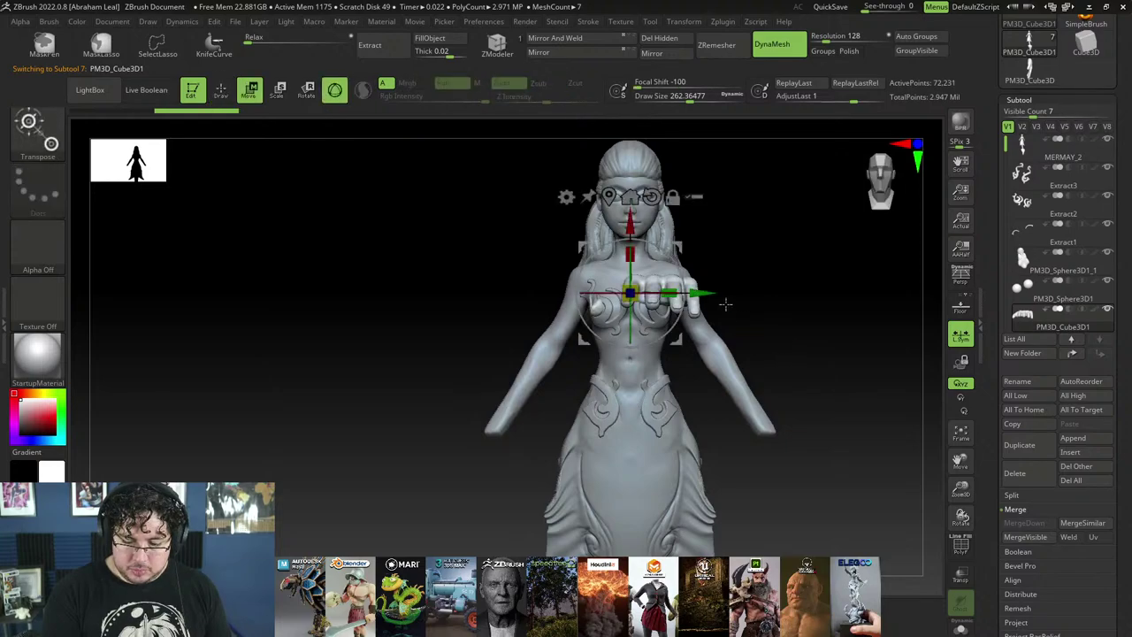
pyautogui.moveTo(636, 281); pyautogui.dragTo(847, 287)
pyautogui.keyDown('alt'); pyautogui.moveTo(881, 266); pyautogui.dragTo(849, 288, button='right'); pyautogui.keyUp('alt')
pyautogui.moveTo(735, 265); pyautogui.dragTo(805, 281)
pyautogui.moveTo(740, 267); pyautogui.dragTo(740, 448)
# Step: Align the hand with the forearm from the side and front, positioning it against the wrist
pyautogui.moveTo(839, 394); pyautogui.dragTo(787, 431, button='right')
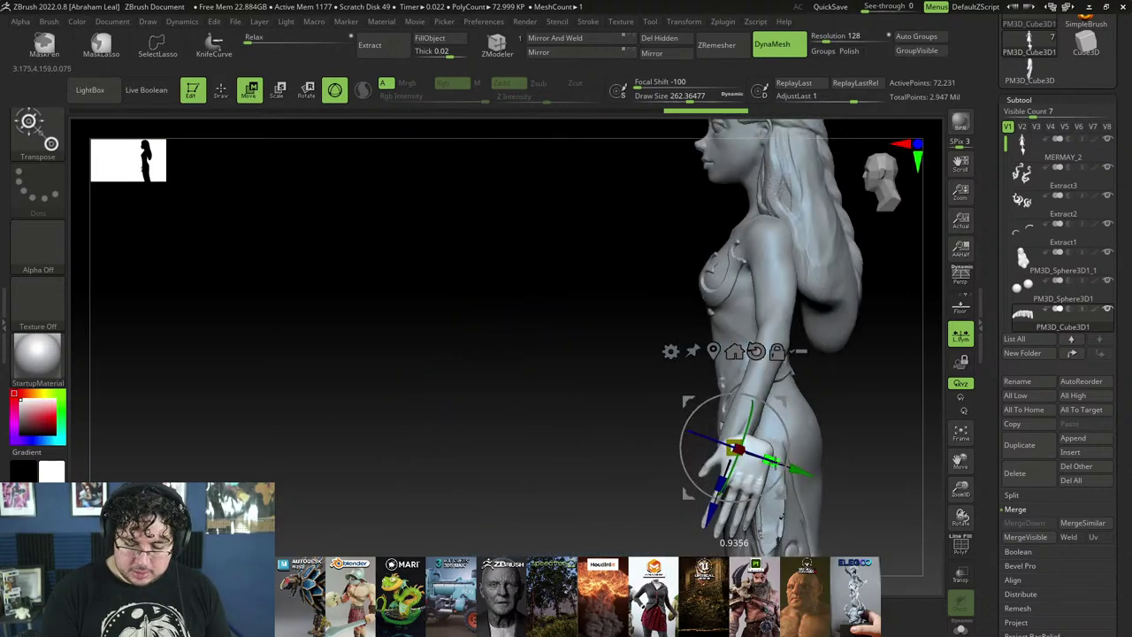
pyautogui.moveTo(800, 472); pyautogui.dragTo(769, 423)
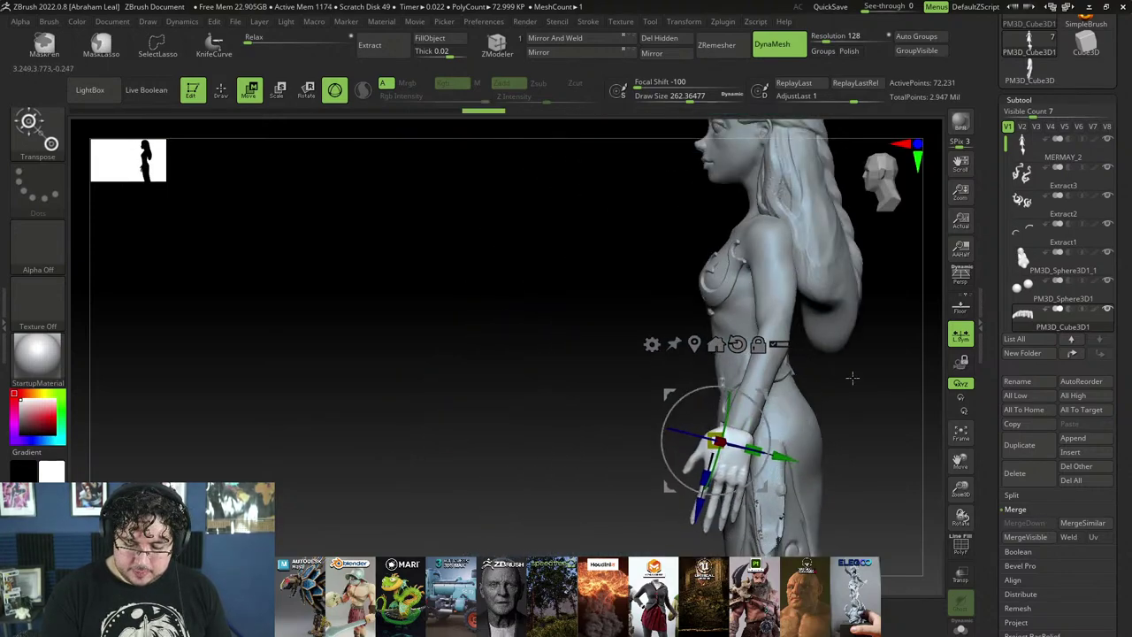
pyautogui.keyDown('shift'); pyautogui.moveTo(853, 378); pyautogui.dragTo(807, 437, button='right'); pyautogui.keyUp('shift')
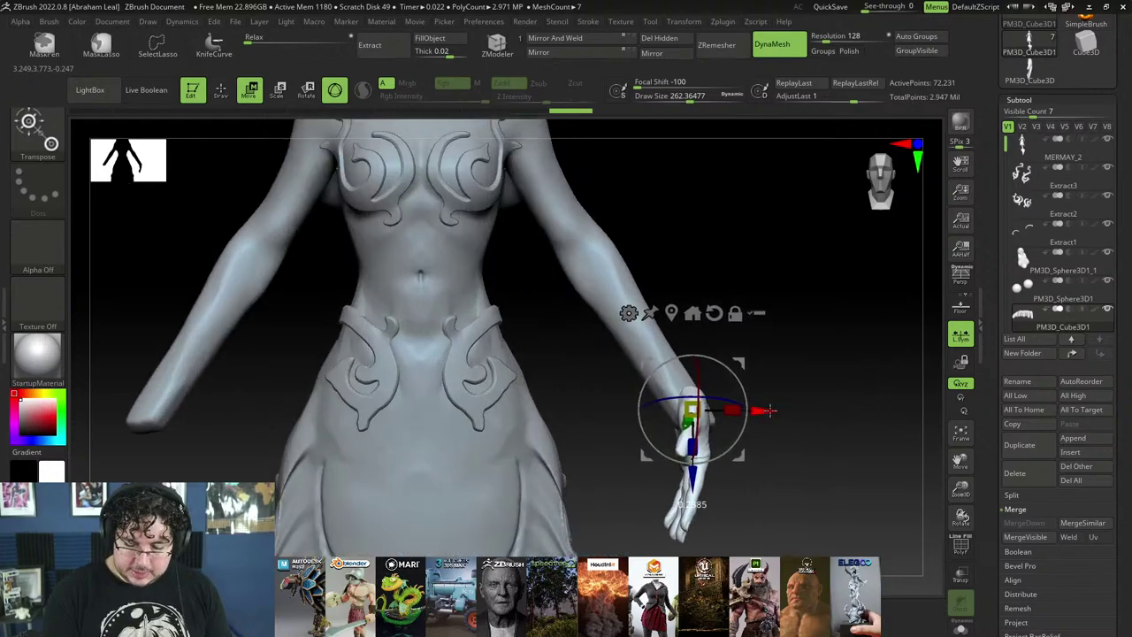
# Step: Scale the hand down to suit the arm and shift it along its width toward the wrist's centre
pyautogui.keyDown('ctrl'); pyautogui.moveTo(752, 379); pyautogui.dragTo(938, 442, button='right'); pyautogui.keyUp('ctrl')
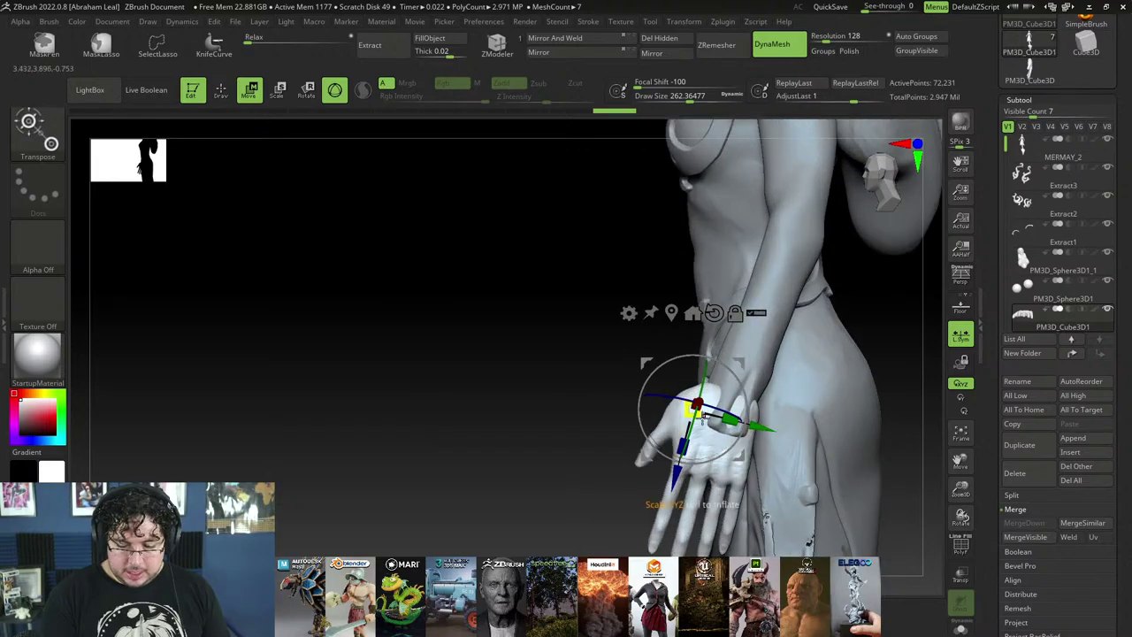
pyautogui.press('q')
pyautogui.moveTo(622, 518)
pyautogui.mouseDown(button='right')
pyautogui.moveTo(793, 404)
pyautogui.moveTo(763, 457)
pyautogui.moveTo(756, 448)
pyautogui.moveTo(842, 448)
pyautogui.moveTo(847, 403)
pyautogui.moveTo(833, 358)
pyautogui.mouseUp(button='right')
pyautogui.press('w')
pyautogui.moveTo(733, 380); pyautogui.dragTo(745, 383)
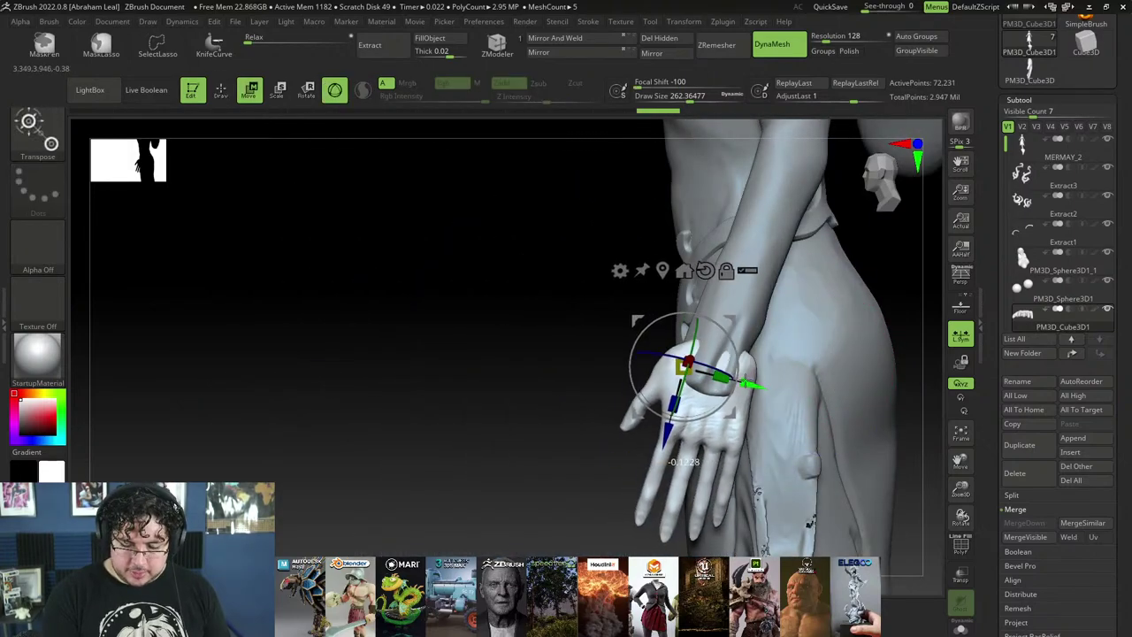
# Step: Move the hand slightly up and inward so it overlaps the end of the forearm
pyautogui.press('q')
pyautogui.moveTo(531, 456)
pyautogui.mouseDown(button='right')
pyautogui.moveTo(645, 473)
pyautogui.moveTo(806, 452)
pyautogui.moveTo(784, 422)
pyautogui.moveTo(803, 464)
pyautogui.moveTo(789, 432)
pyautogui.moveTo(791, 454)
pyautogui.mouseUp(button='right')
pyautogui.press('w')
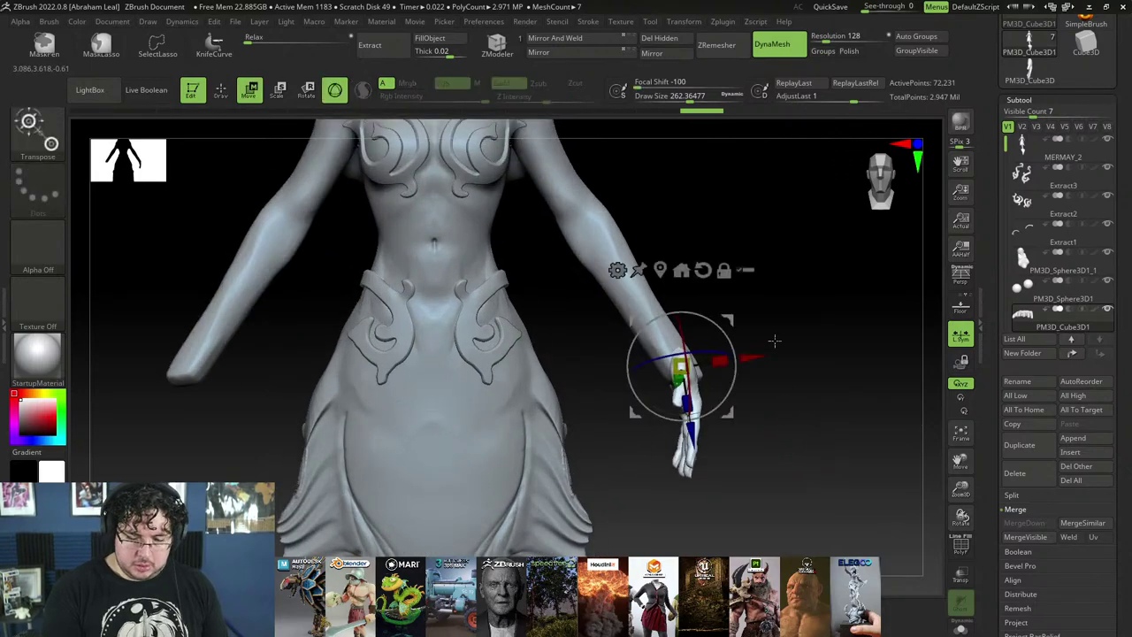
pyautogui.moveTo(693, 430); pyautogui.dragTo(691, 412)
pyautogui.moveTo(748, 340); pyautogui.dragTo(737, 341)
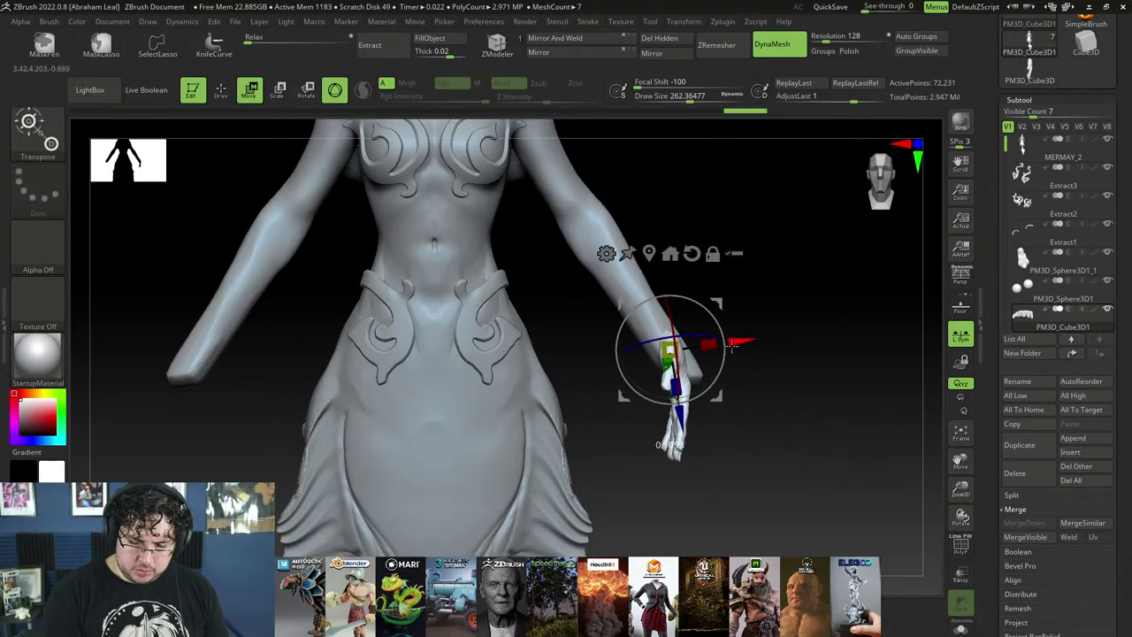
# Step: Select the MERMAY_2 body and trim its wrist end with TrimDynamic, accepting removal of the newer undo history entries
pyautogui.press('q')
pyautogui.moveTo(787, 339); pyautogui.dragTo(702, 329, button='right')
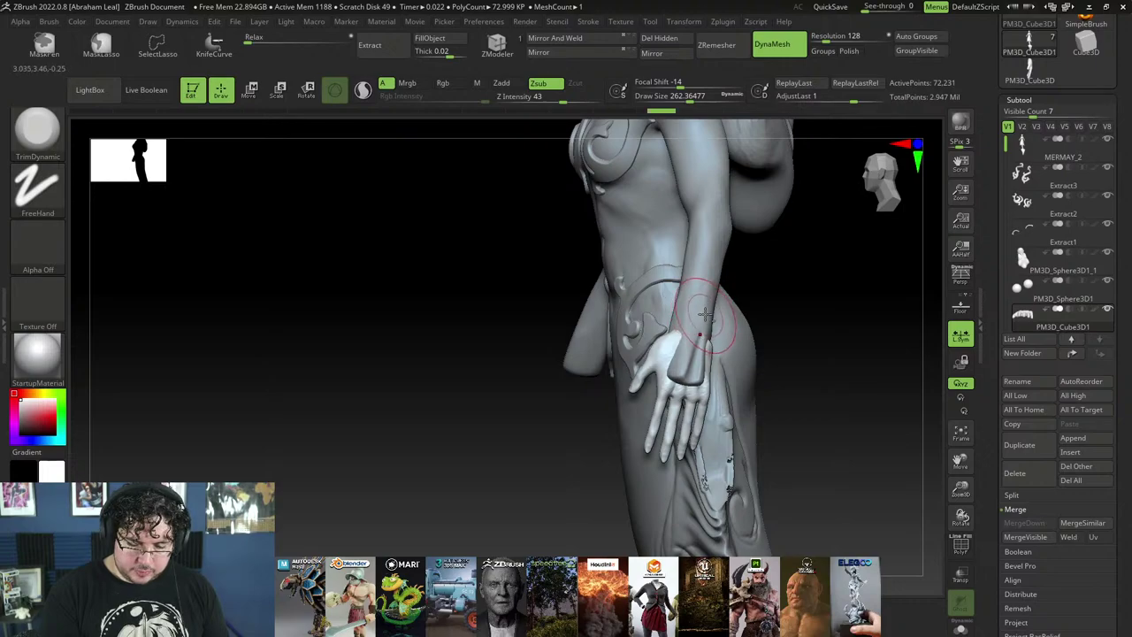
pyautogui.keyDown('alt'); pyautogui.click(743, 341); pyautogui.keyUp('alt')
pyautogui.press('b')
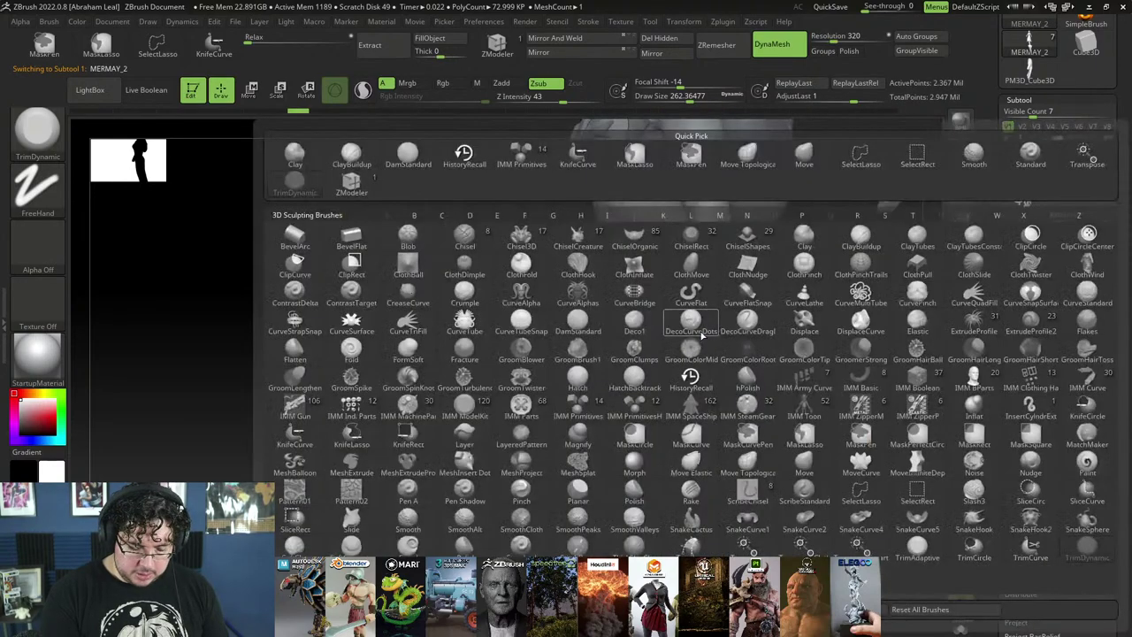
pyautogui.press('t')
pyautogui.press('d')
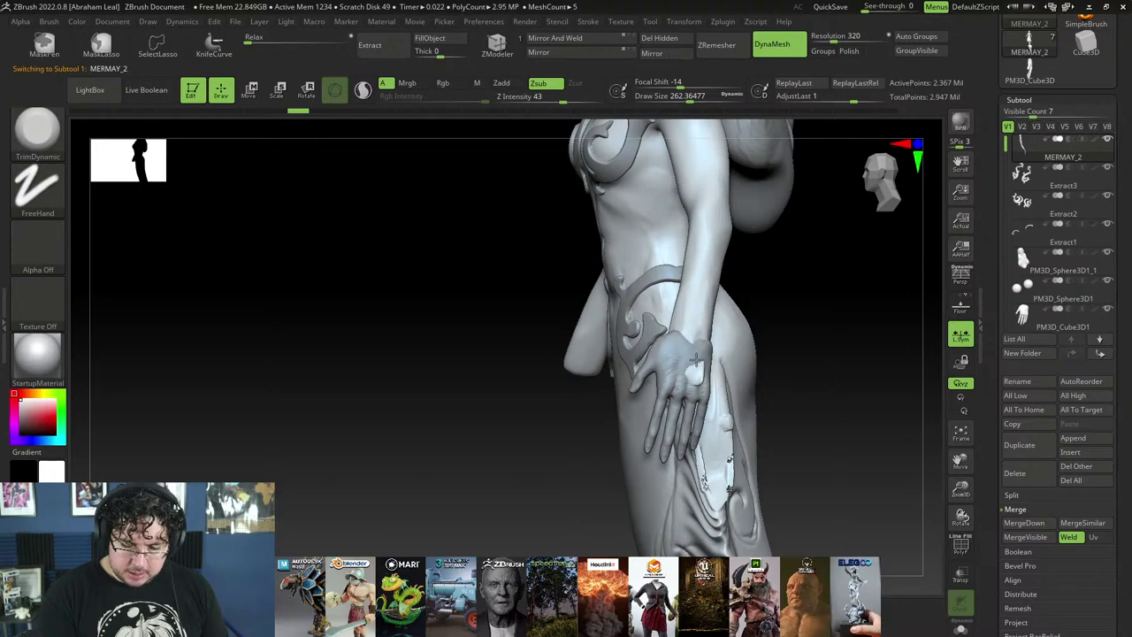
pyautogui.click(700, 321)
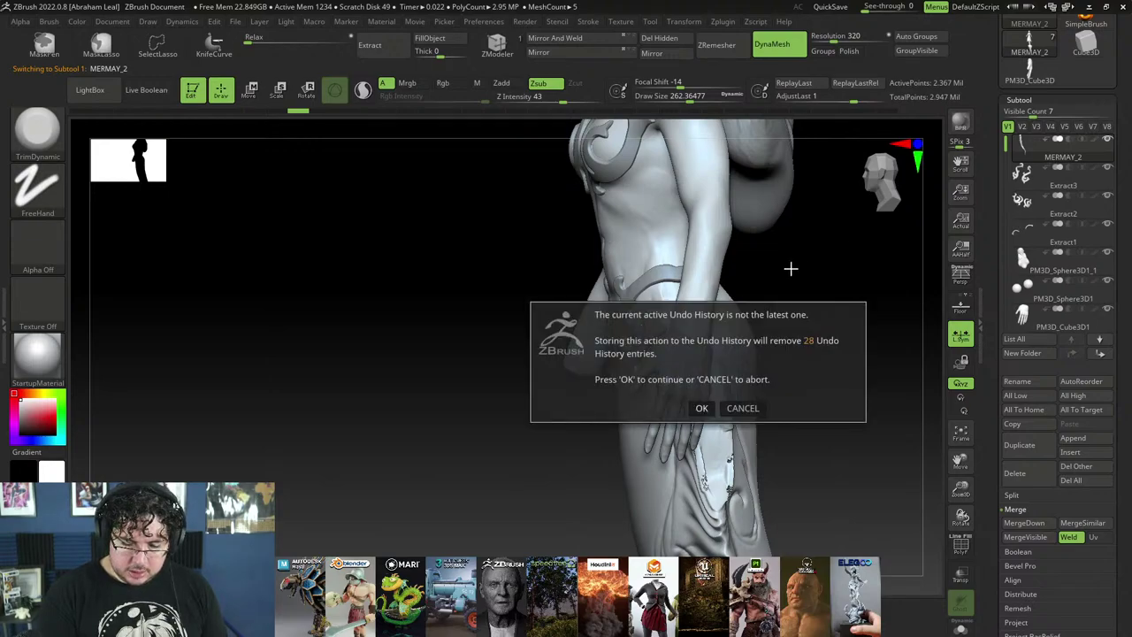
pyautogui.click(704, 408)
# Step: Reshape the forearm and wrist to flow into the hand with TrimDynamic at a draw size of about 324
pyautogui.moveTo(800, 270)
pyautogui.mouseDown(button='right')
pyautogui.moveTo(851, 265)
pyautogui.moveTo(785, 309)
pyautogui.moveTo(743, 412)
pyautogui.mouseUp(button='right')
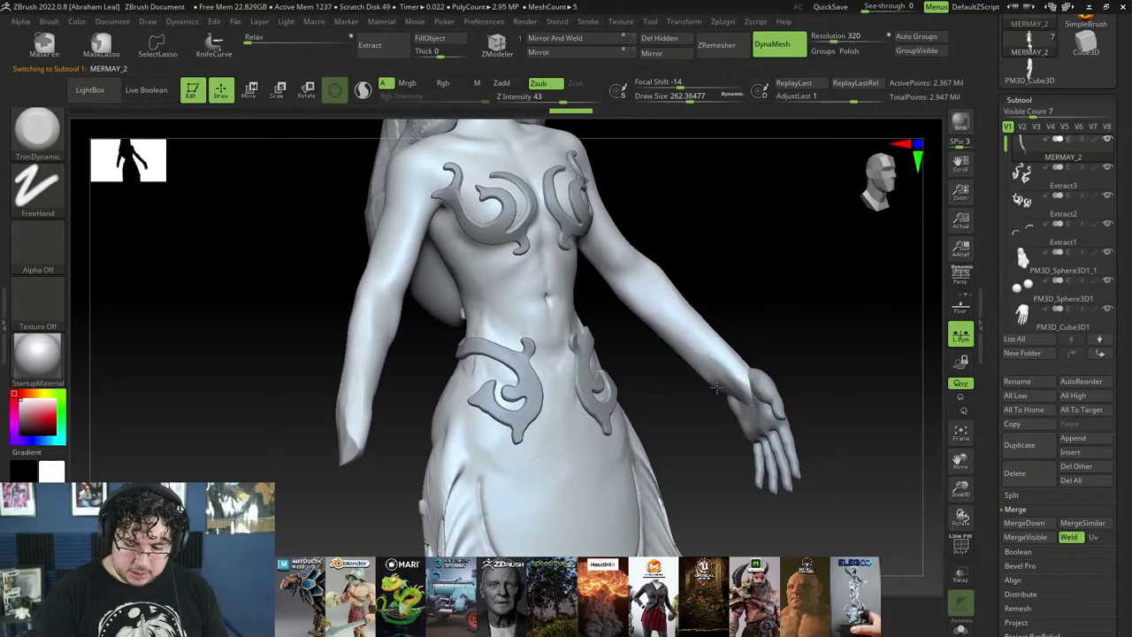
pyautogui.moveTo(713, 371)
pyautogui.mouseDown(button='right')
pyautogui.moveTo(720, 310)
pyautogui.moveTo(809, 382)
pyautogui.mouseUp(button='right')
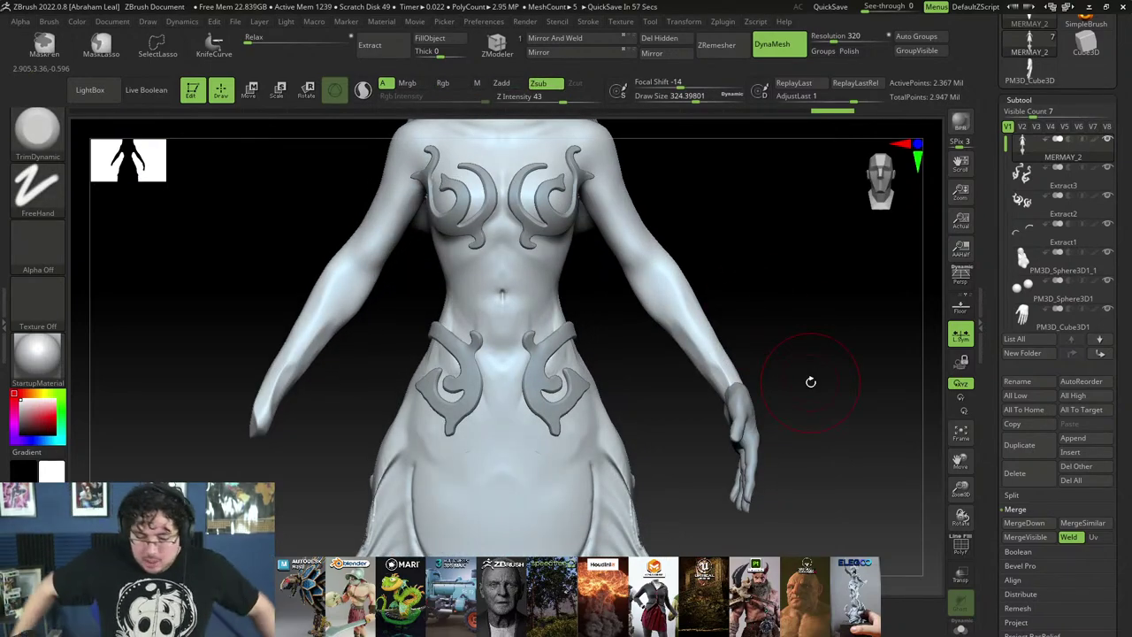
pyautogui.moveTo(810, 381); pyautogui.dragTo(799, 422, button='right')
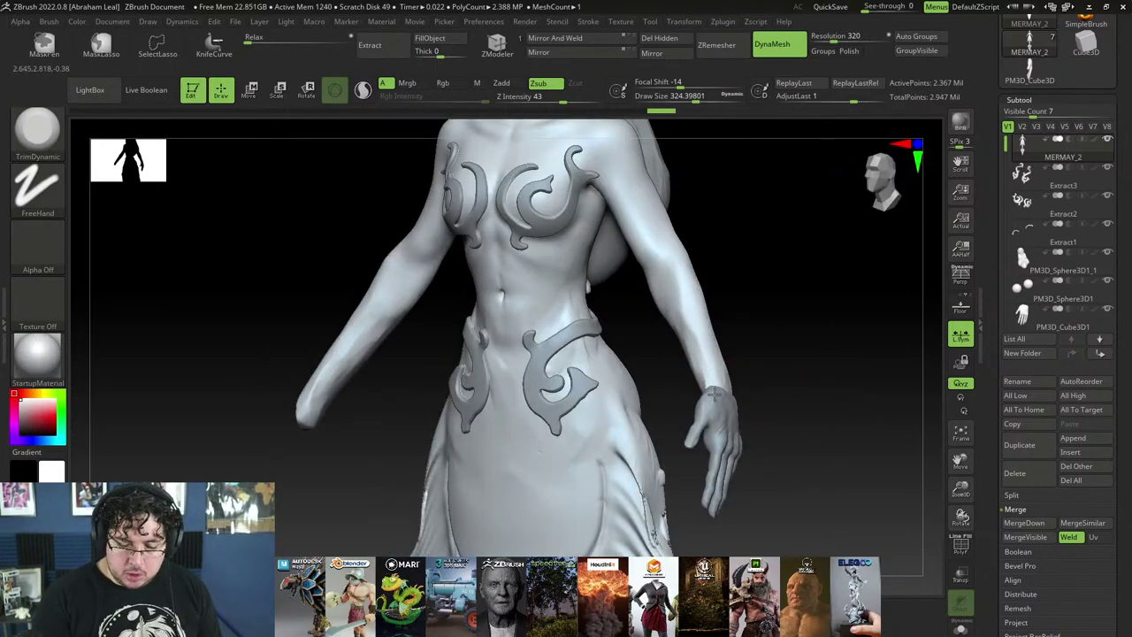
pyautogui.moveTo(713, 394); pyautogui.dragTo(679, 326, button='right')
pyautogui.keyDown('shift'); pyautogui.moveTo(705, 368); pyautogui.dragTo(717, 357, button='right'); pyautogui.keyUp('shift')
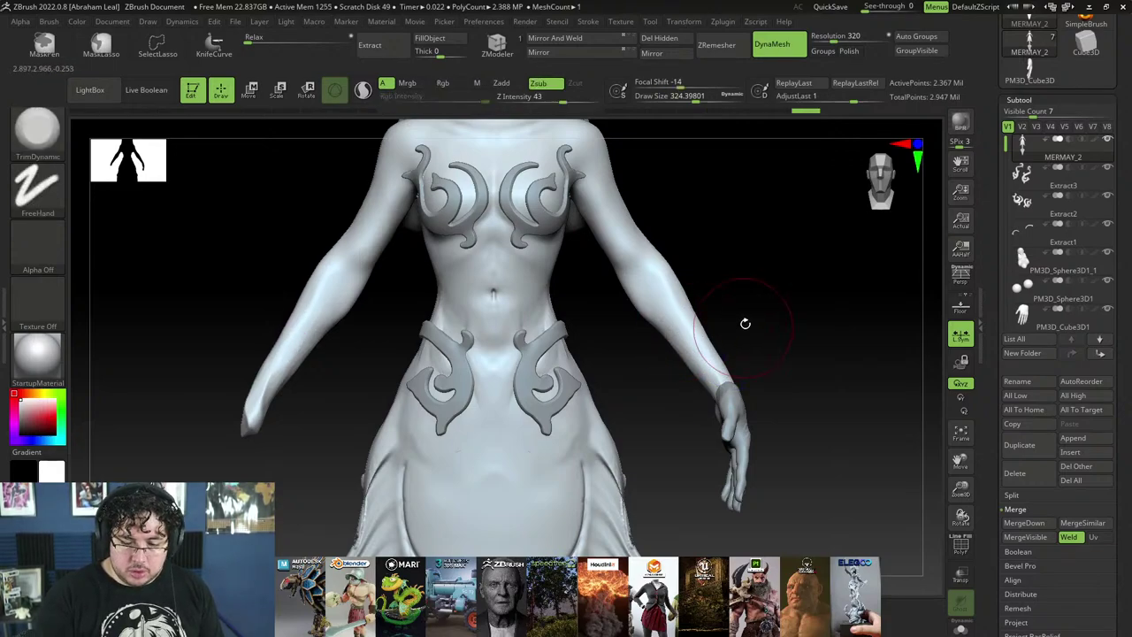
# Step: Refine the back of the wrist and remesh the body with DynaMesh at resolution 320
pyautogui.moveTo(745, 324); pyautogui.dragTo(682, 337, button='right')
pyautogui.moveTo(750, 382)
pyautogui.mouseDown(button='right')
pyautogui.moveTo(715, 393)
pyautogui.moveTo(695, 425)
pyautogui.moveTo(718, 467)
pyautogui.mouseUp(button='right')
pyautogui.keyDown('ctrl'); pyautogui.moveTo(740, 451); pyautogui.dragTo(715, 461); pyautogui.keyUp('ctrl')
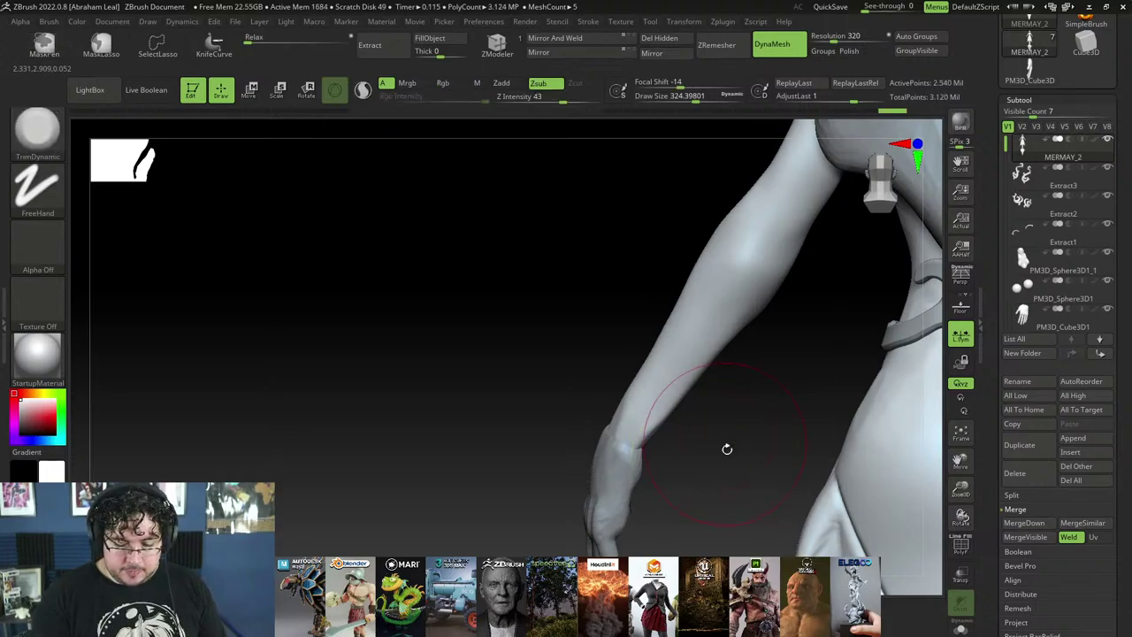
pyautogui.moveTo(726, 449)
pyautogui.mouseDown(button='right')
pyautogui.moveTo(721, 460)
pyautogui.moveTo(663, 370)
pyautogui.moveTo(691, 320)
pyautogui.moveTo(759, 315)
pyautogui.mouseUp(button='right')
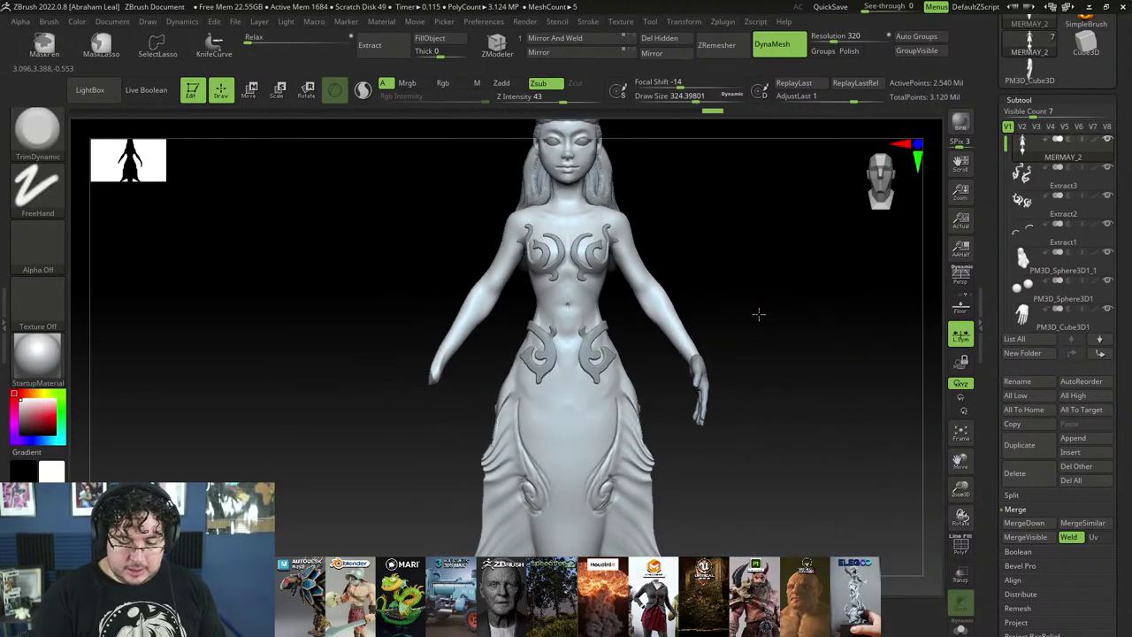
# Step: Reduce the draw size to about 140 and make the hand, PM3D_Cube3D1, the active subtool
pyautogui.press('space')
pyautogui.moveTo(764, 325); pyautogui.dragTo(758, 334)
pyautogui.moveTo(758, 336)
pyautogui.mouseDown(button='right')
pyautogui.moveTo(715, 350)
pyautogui.moveTo(637, 460)
pyautogui.moveTo(721, 402)
pyautogui.mouseUp(button='right')
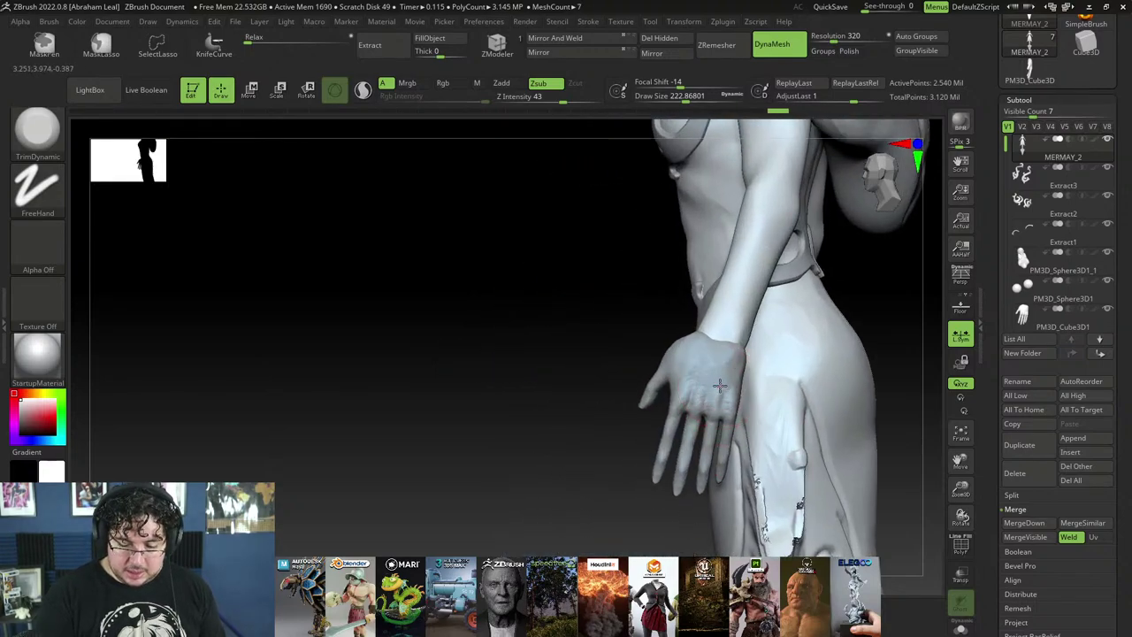
pyautogui.press('space')
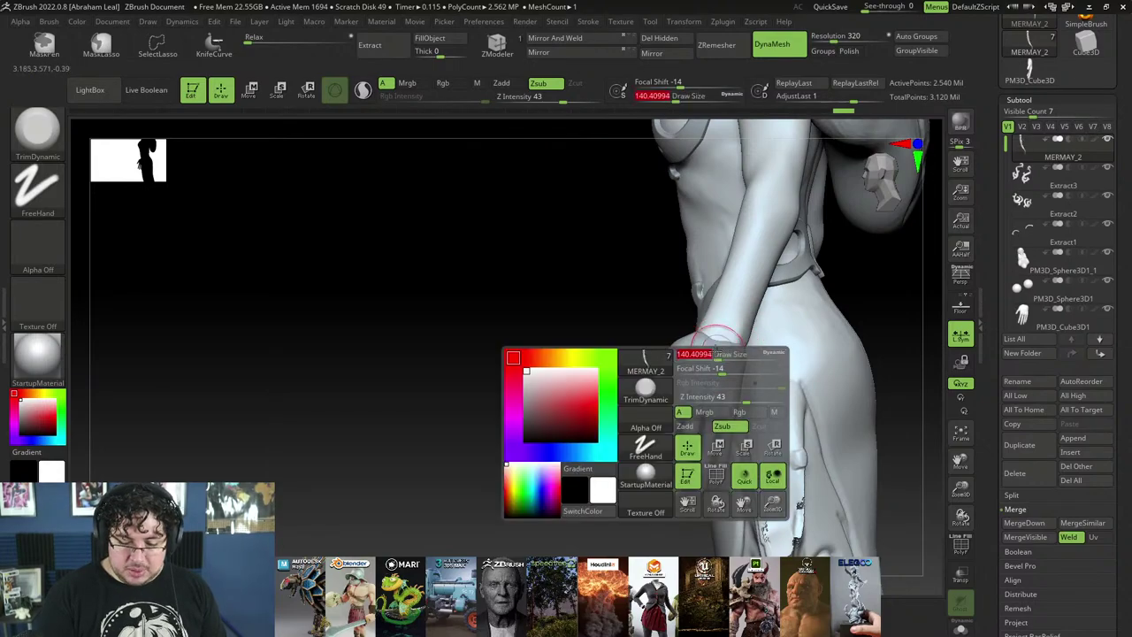
pyautogui.keyDown('alt'); pyautogui.click(717, 358); pyautogui.keyUp('alt')
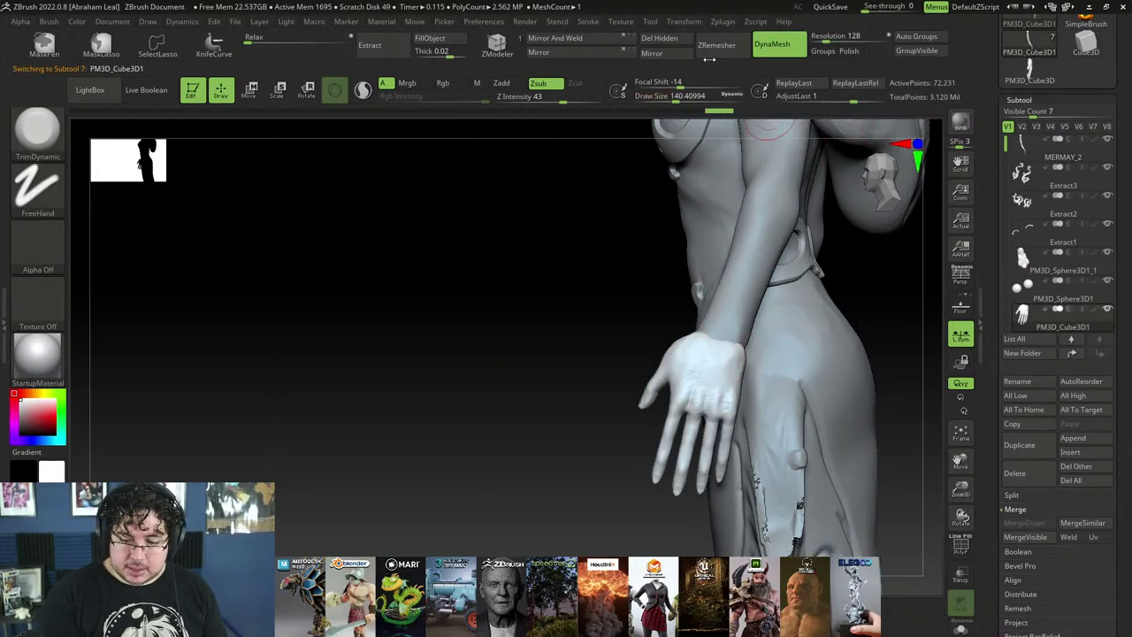
# Step: Try to mirror the hand onto the opposite arm with Mirror And Weld, and undo the mirroring
pyautogui.click(655, 53)
pyautogui.click(505, 298)
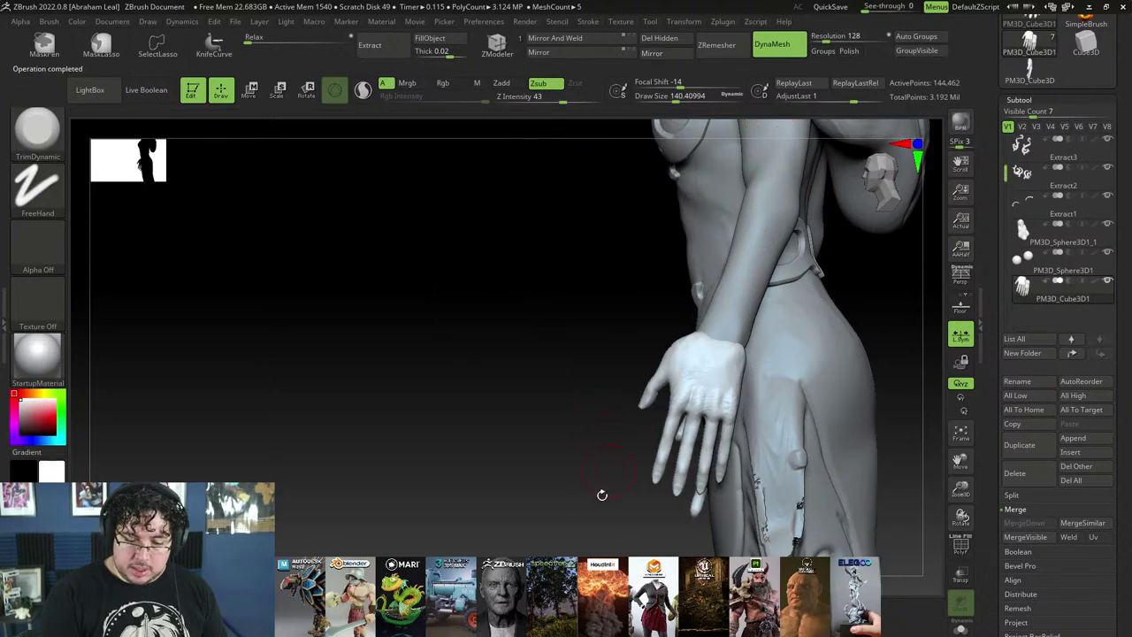
pyautogui.moveTo(601, 495); pyautogui.dragTo(787, 426)
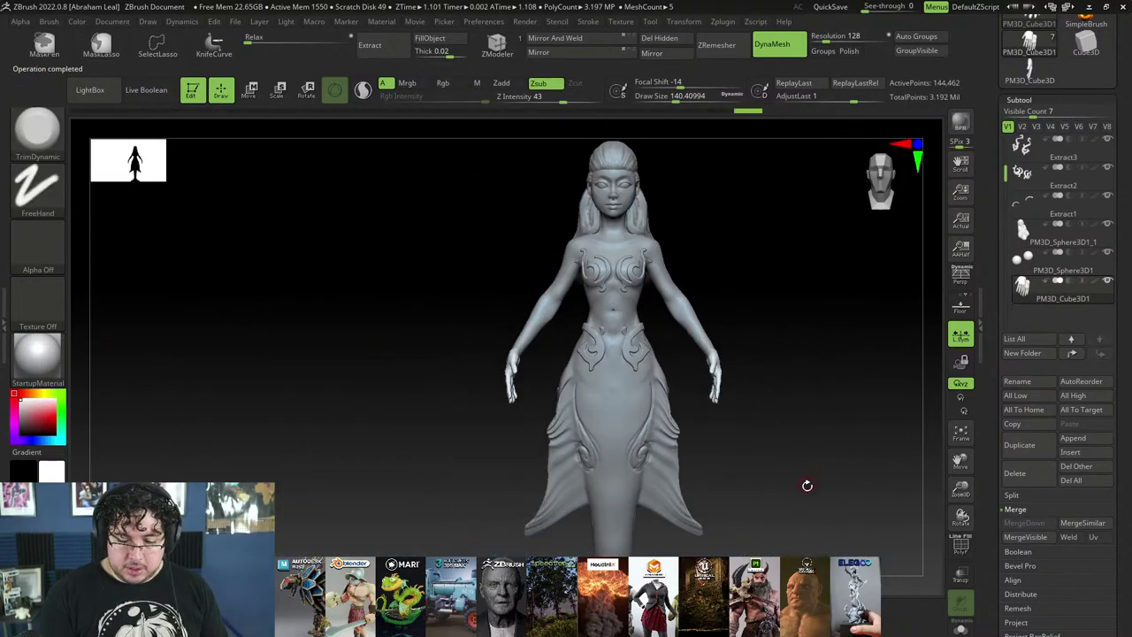
pyautogui.moveTo(806, 486)
pyautogui.mouseDown()
pyautogui.moveTo(799, 458)
pyautogui.moveTo(844, 457)
pyautogui.moveTo(839, 523)
pyautogui.moveTo(829, 478)
pyautogui.moveTo(796, 458)
pyautogui.moveTo(807, 471)
pyautogui.mouseUp()
pyautogui.hotkey('ctrl', 'z')
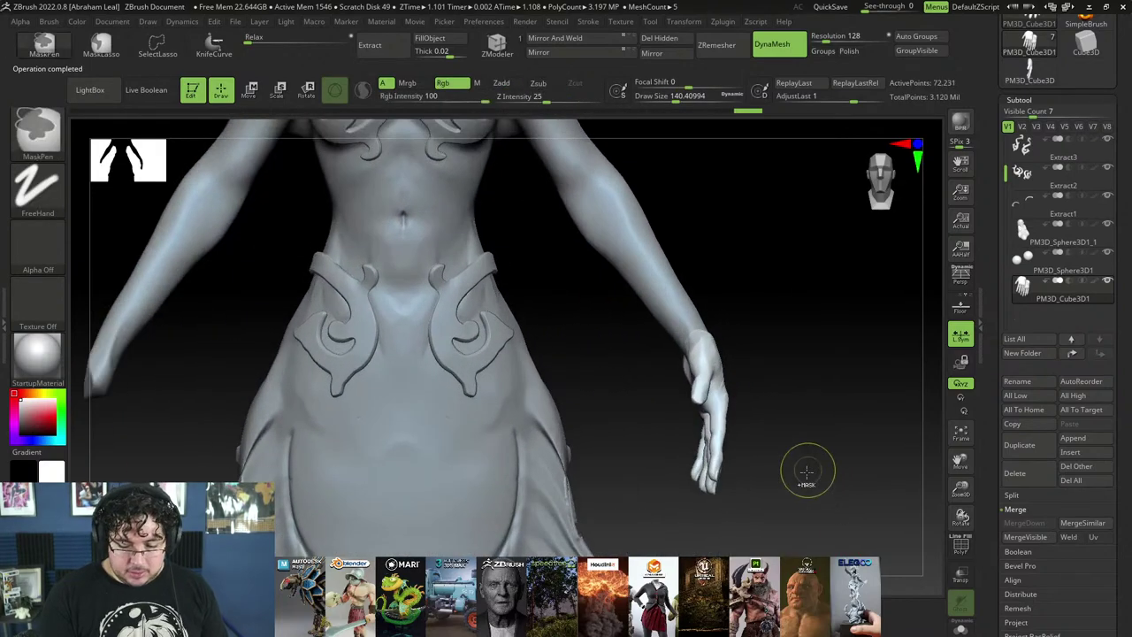
# Step: Scale the hand down slightly to about 0.97 with the transform gizmo and check its fit at the wrist
pyautogui.press('w')
pyautogui.moveTo(784, 395); pyautogui.dragTo(713, 376)
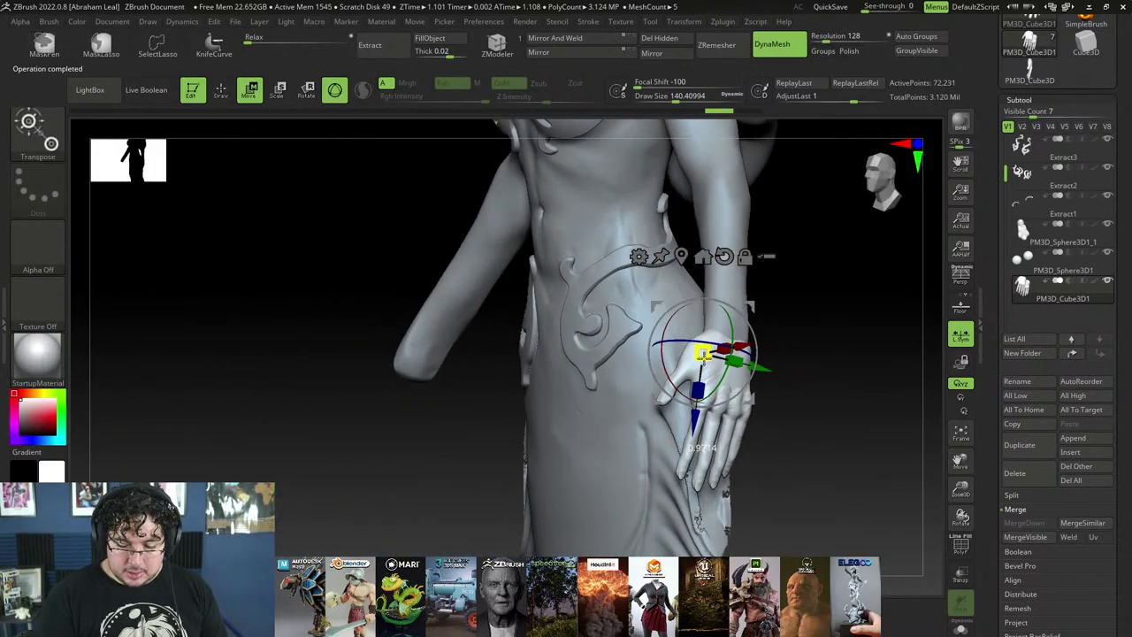
pyautogui.moveTo(834, 327); pyautogui.dragTo(802, 328)
pyautogui.moveTo(766, 369); pyautogui.dragTo(774, 370)
pyautogui.press('q')
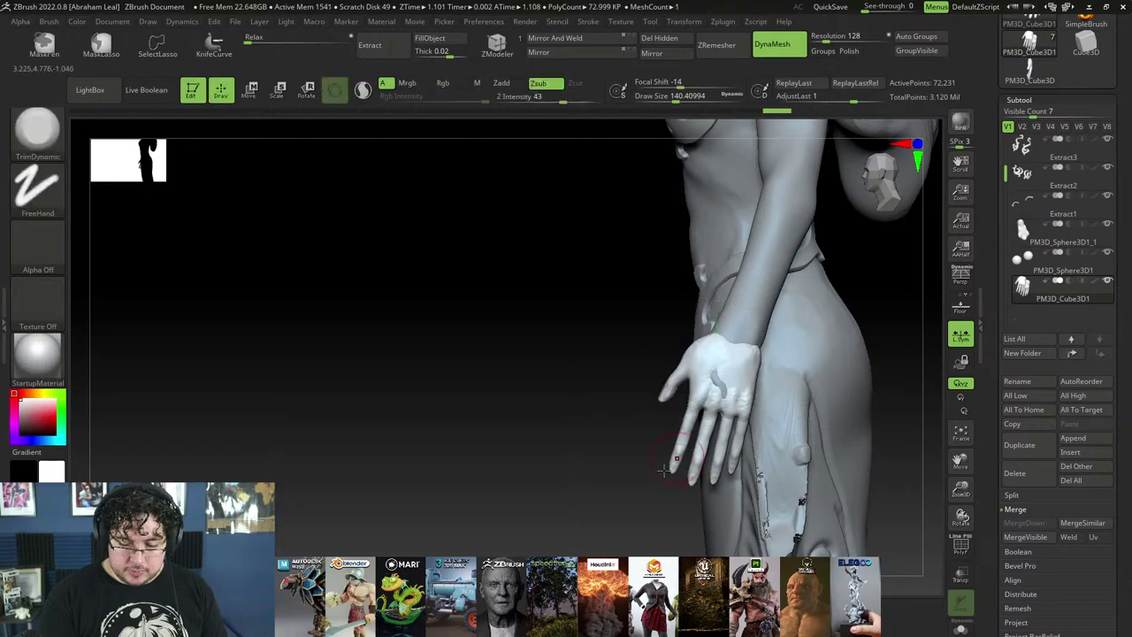
# Step: Rotate the hand outward at the wrist so it continues the slant of the forearm
pyautogui.moveTo(635, 504)
pyautogui.mouseDown()
pyautogui.moveTo(690, 494)
pyautogui.moveTo(755, 371)
pyautogui.mouseUp()
pyautogui.press('e')
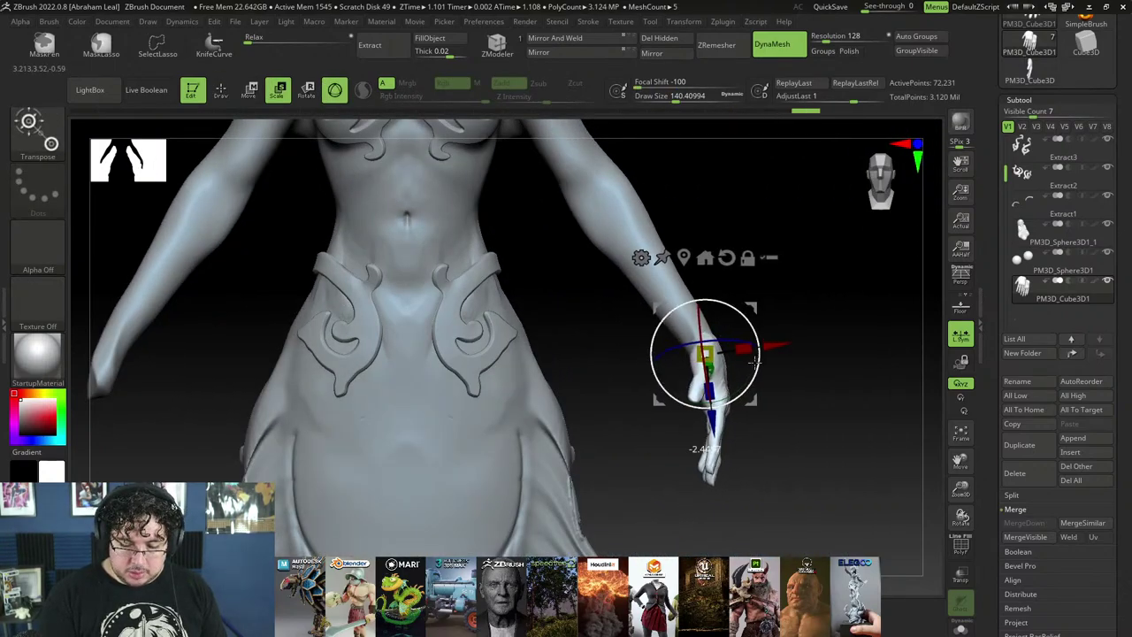
pyautogui.moveTo(787, 339); pyautogui.dragTo(741, 336)
pyautogui.moveTo(793, 469); pyautogui.dragTo(800, 360)
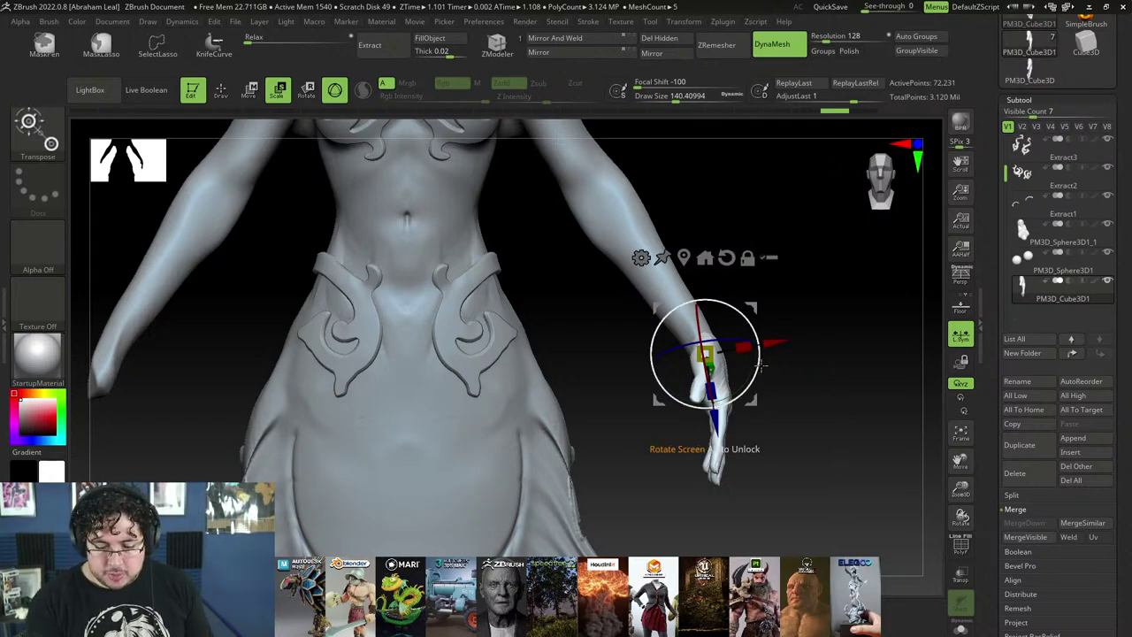
pyautogui.moveTo(754, 365); pyautogui.dragTo(757, 328)
pyautogui.moveTo(799, 364)
pyautogui.mouseDown()
pyautogui.moveTo(583, 416)
pyautogui.moveTo(741, 513)
pyautogui.moveTo(747, 540)
pyautogui.mouseUp()
pyautogui.press('q')
# Step: Fine-tune the hand's angle from behind the arm with a rotation of about 3 degrees
pyautogui.moveTo(778, 384); pyautogui.dragTo(753, 349)
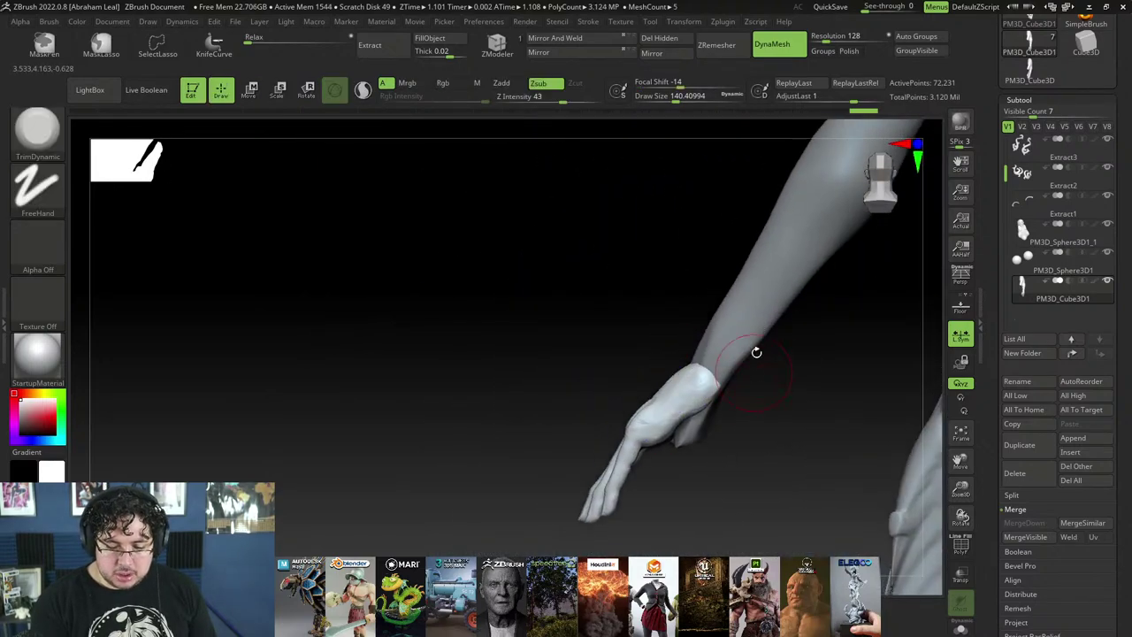
pyautogui.press('e')
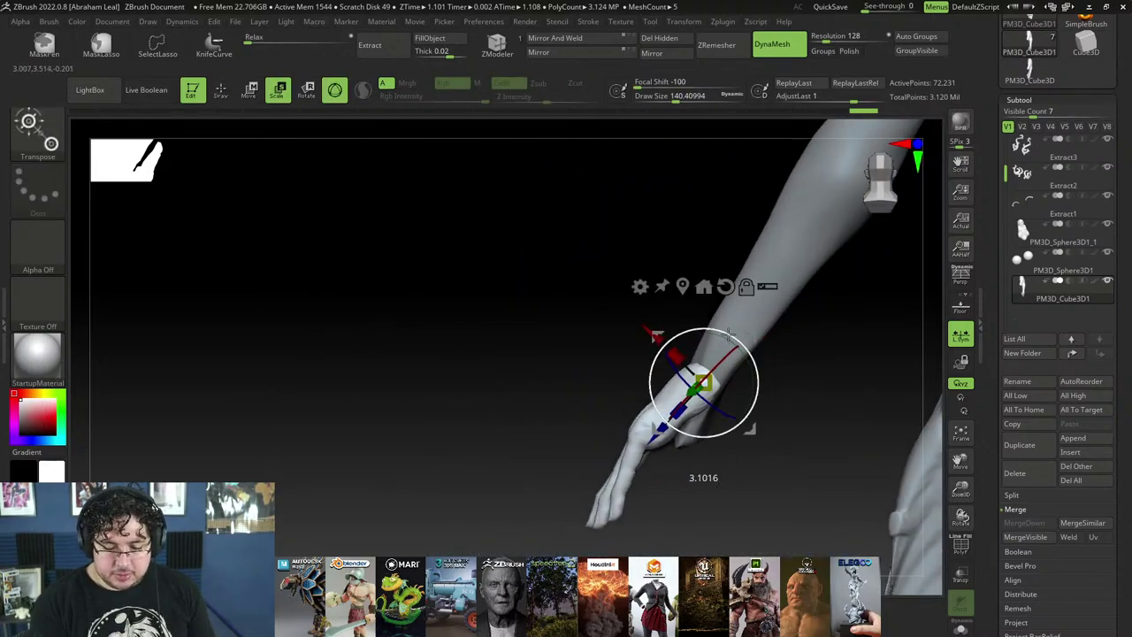
pyautogui.press('q')
pyautogui.moveTo(770, 425)
pyautogui.mouseDown()
pyautogui.moveTo(744, 437)
pyautogui.moveTo(849, 417)
pyautogui.moveTo(796, 311)
pyautogui.moveTo(803, 403)
pyautogui.mouseUp()
pyautogui.moveTo(804, 404); pyautogui.dragTo(798, 375)
# Step: Mirror the posed hand to the opposite arm with Mirror And Weld
pyautogui.moveTo(712, 366); pyautogui.dragTo(792, 301)
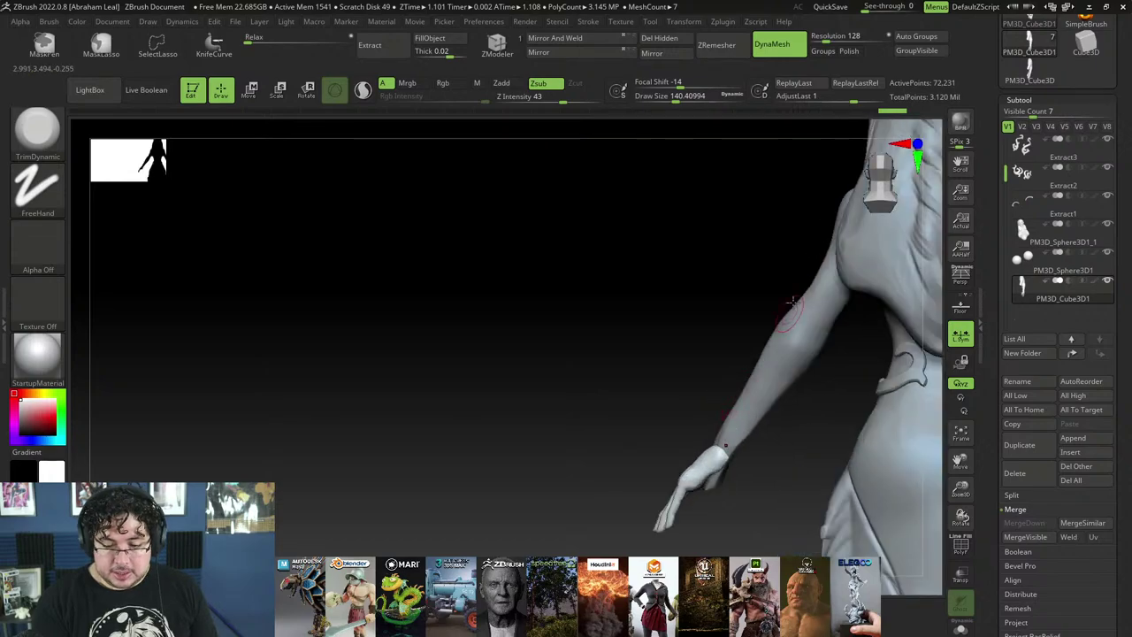
pyautogui.click(655, 53)
pyautogui.click(512, 299)
pyautogui.moveTo(569, 359); pyautogui.dragTo(711, 412)
# Step: Select the MERMAY_2 body and trim the palm side of its wrist with TrimDynamic at a draw size of about 223
pyautogui.keyDown('alt'); pyautogui.click(713, 417); pyautogui.keyUp('alt')
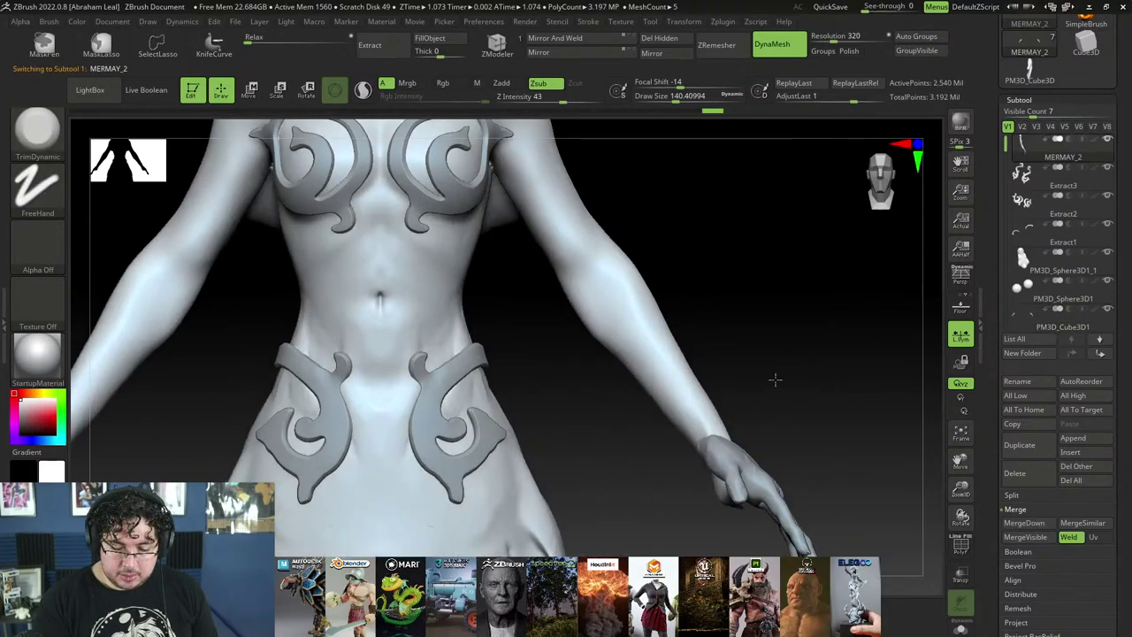
pyautogui.moveTo(776, 381); pyautogui.dragTo(815, 371)
pyautogui.press('b')
pyautogui.press('t')
pyautogui.press('d')
pyautogui.press('s')
pyautogui.moveTo(732, 444); pyautogui.dragTo(745, 447)
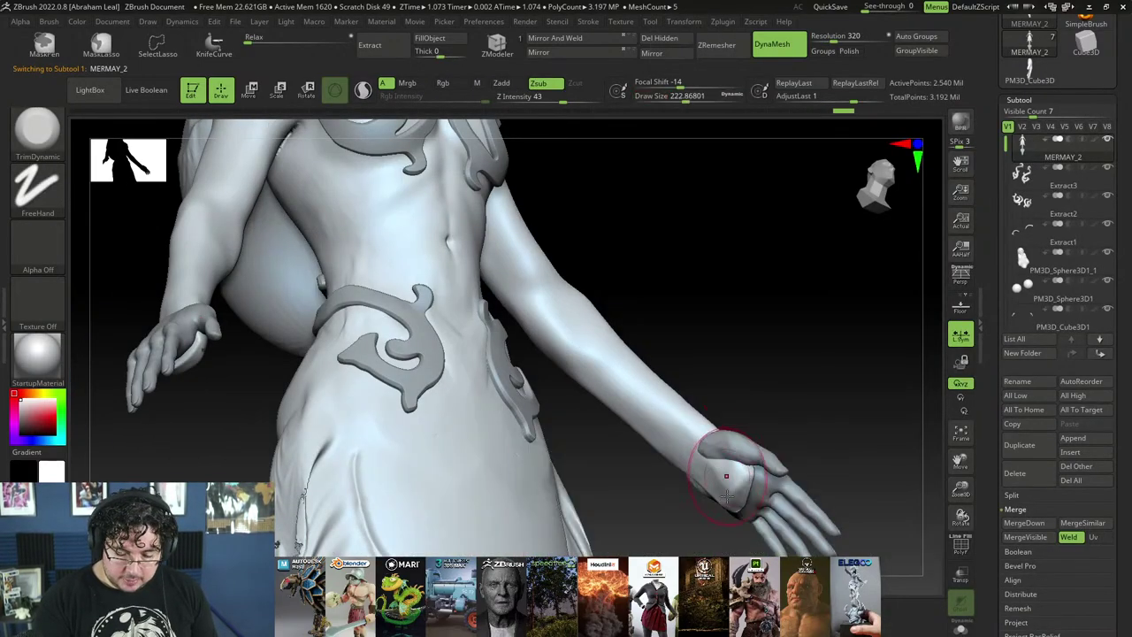
pyautogui.moveTo(737, 483); pyautogui.dragTo(742, 499)
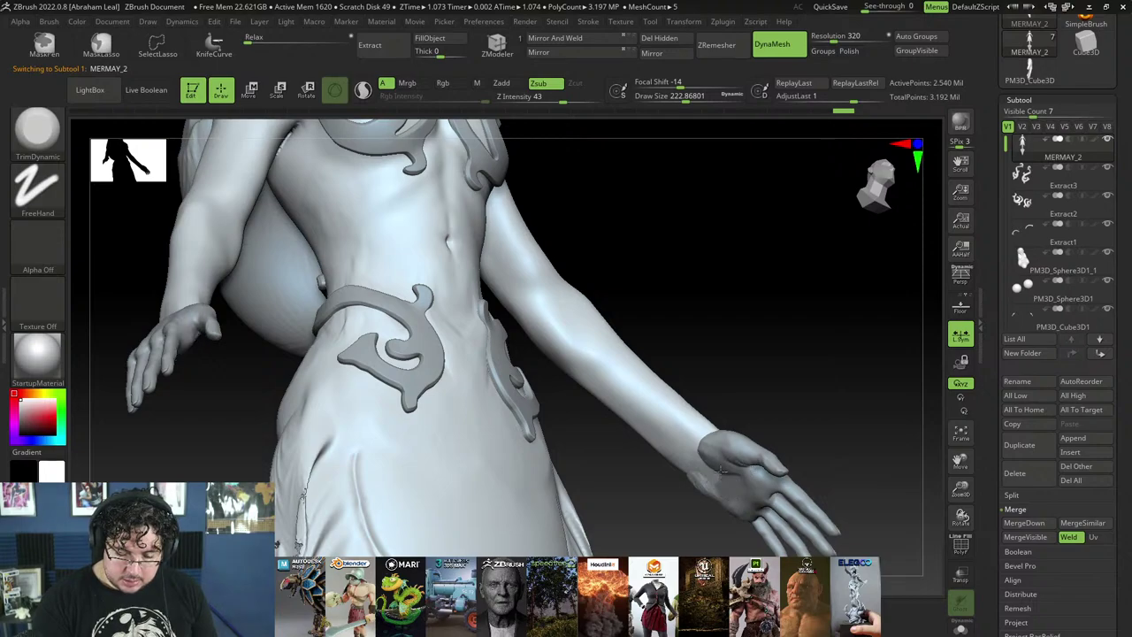
# Step: Refine the forearm and the back of the wrist with TrimDynamic, using draw sizes of about 311 and 234
pyautogui.moveTo(810, 389)
pyautogui.mouseDown()
pyautogui.moveTo(730, 402)
pyautogui.moveTo(770, 412)
pyautogui.moveTo(736, 442)
pyautogui.moveTo(708, 416)
pyautogui.mouseUp()
pyautogui.press('space')
pyautogui.moveTo(751, 454)
pyautogui.mouseDown()
pyautogui.moveTo(715, 390)
pyautogui.moveTo(718, 404)
pyautogui.mouseUp()
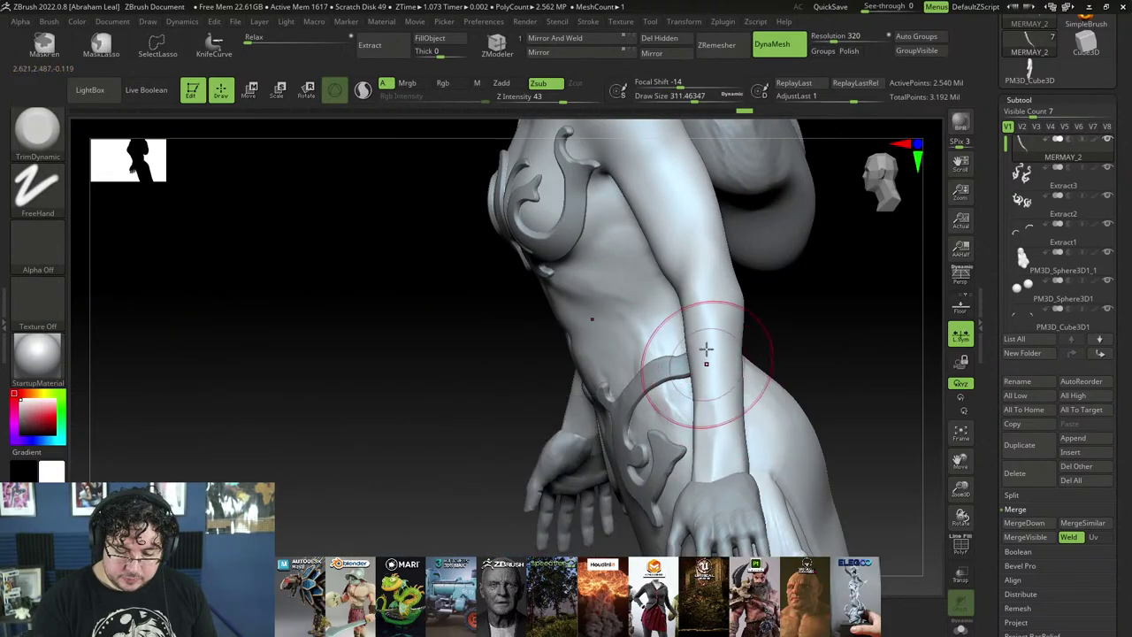
pyautogui.moveTo(720, 381)
pyautogui.mouseDown(button='right')
pyautogui.moveTo(760, 351)
pyautogui.moveTo(670, 324)
pyautogui.moveTo(699, 398)
pyautogui.moveTo(688, 468)
pyautogui.moveTo(726, 464)
pyautogui.moveTo(732, 427)
pyautogui.mouseUp(button='right')
pyautogui.press('space')
pyautogui.moveTo(733, 426); pyautogui.dragTo(725, 426)
pyautogui.moveTo(726, 443)
pyautogui.keyDown('alt'); pyautogui.mouseDown(button='right')
pyautogui.moveTo(731, 493)
pyautogui.moveTo(681, 438)
pyautogui.mouseUp(button='right'); pyautogui.keyUp('alt')
pyautogui.press('space')
pyautogui.moveTo(681, 438); pyautogui.dragTo(678, 437)
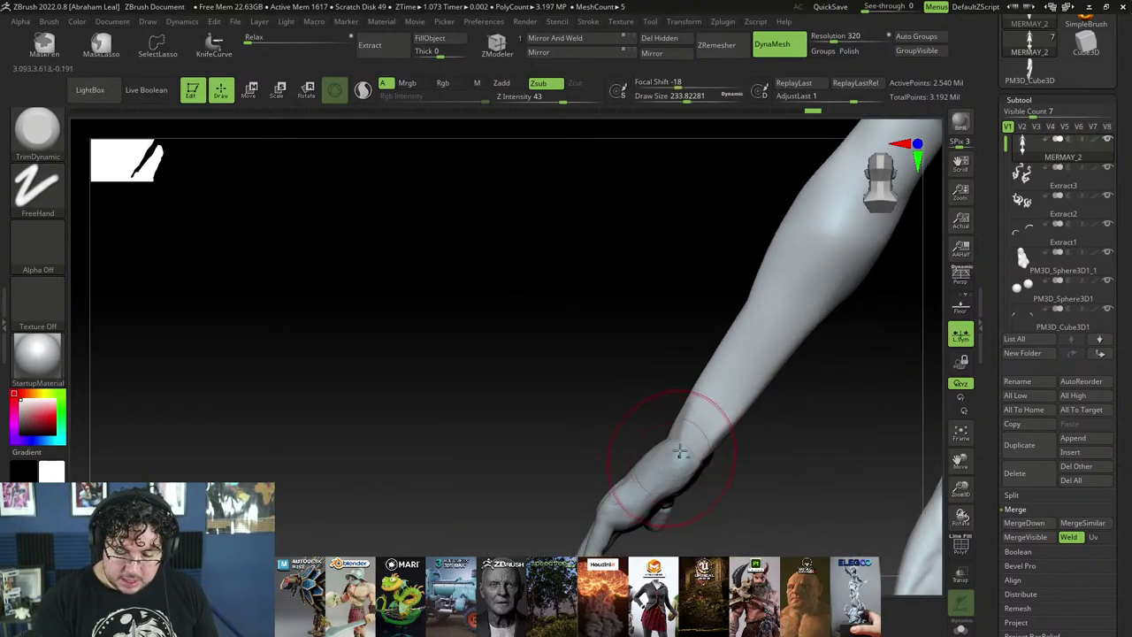
# Step: Move the PM3D_Cube3D1 hands directly above MERMAY_2 in the subtool order and merge them down into the body
pyautogui.keyDown('alt'); pyautogui.click(680, 452); pyautogui.keyUp('alt')
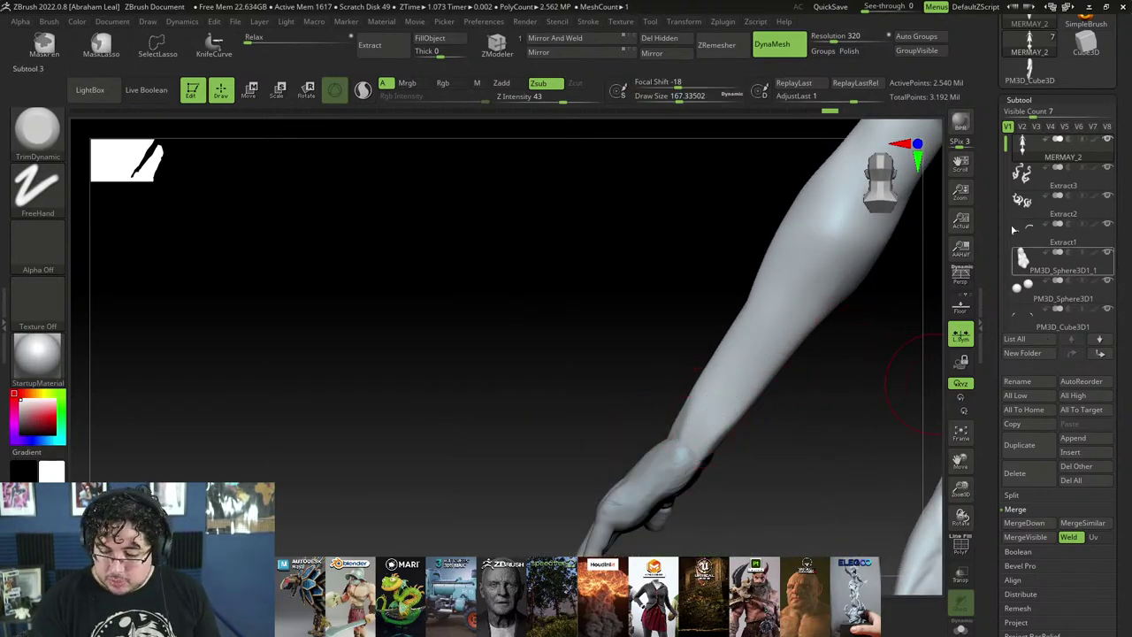
pyautogui.moveTo(1006, 145); pyautogui.dragTo(1006, 168)
pyautogui.click(1024, 293)
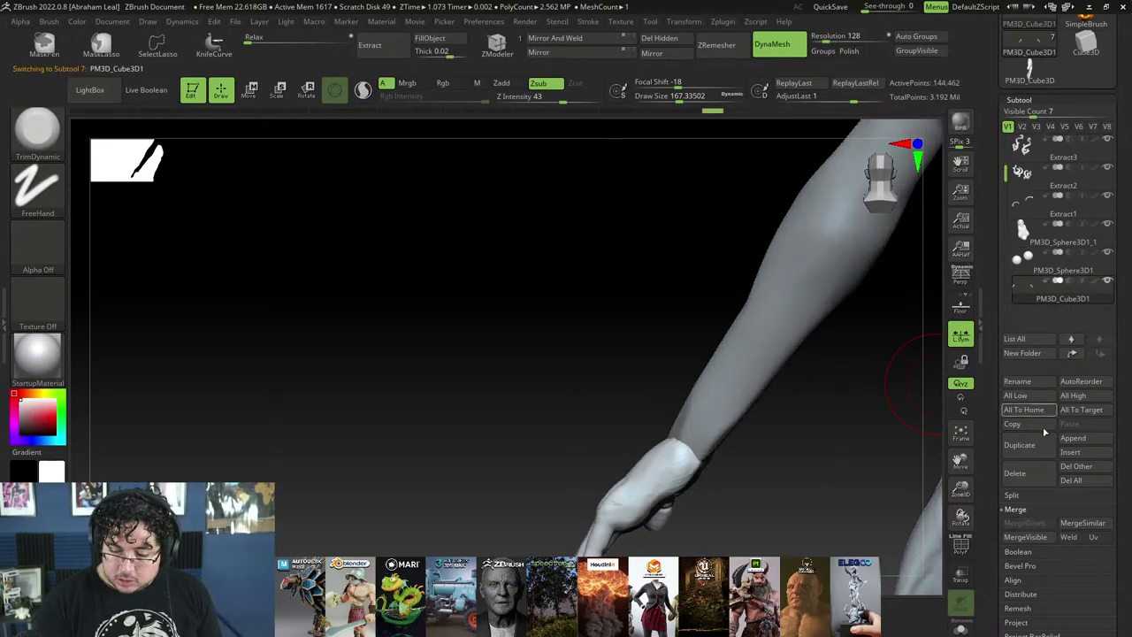
pyautogui.click(1073, 354)
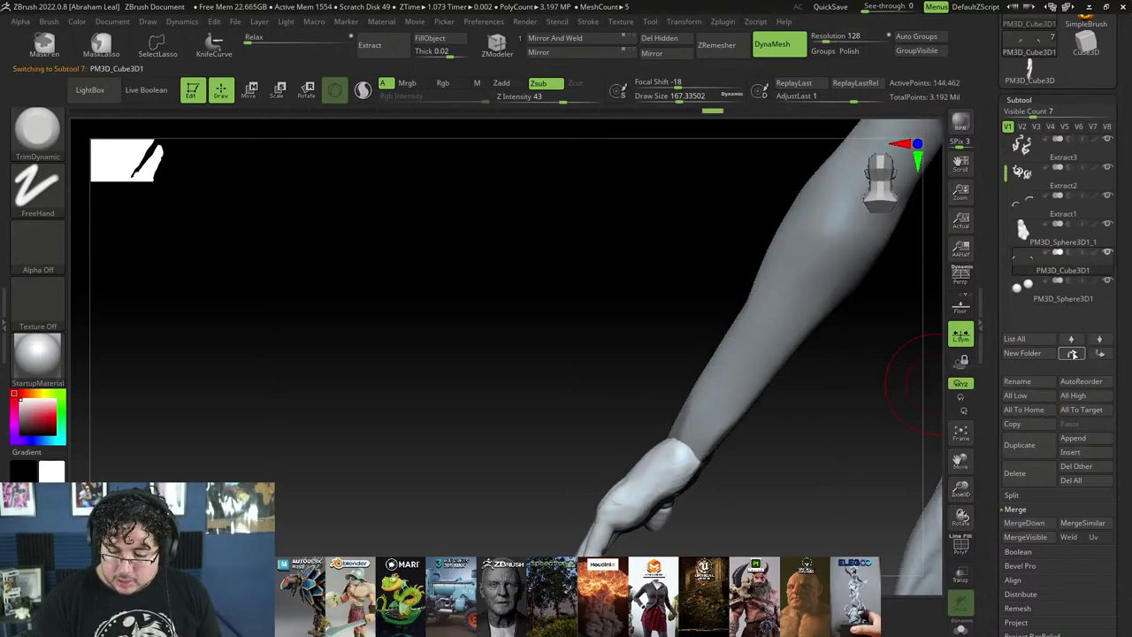
pyautogui.keyDown('shift'); pyautogui.click(1073, 354); pyautogui.keyUp('shift')
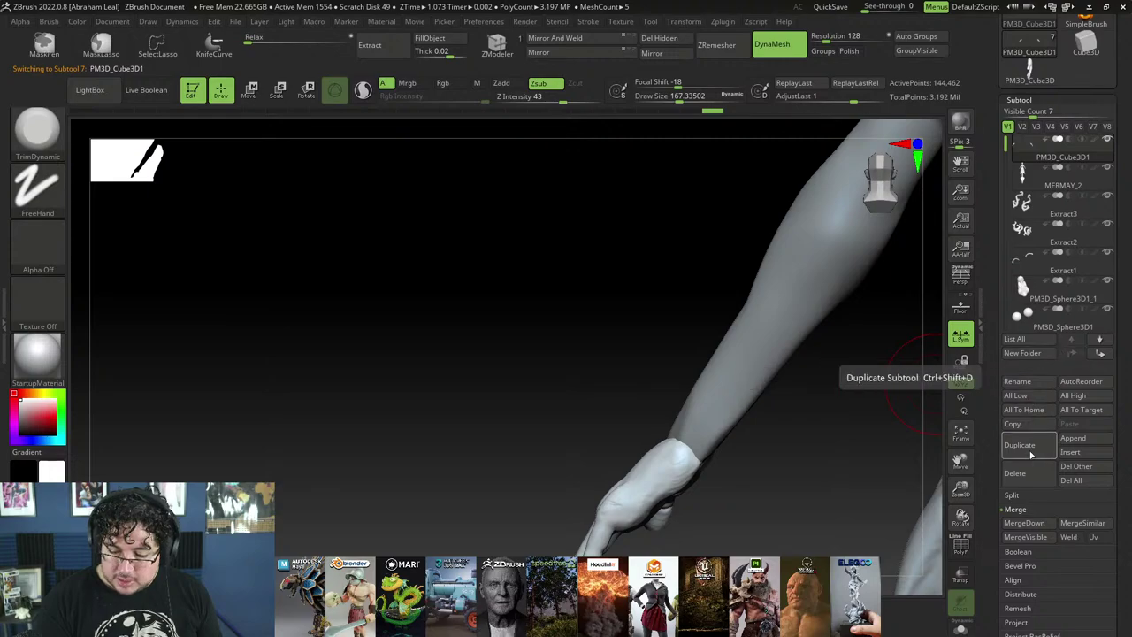
pyautogui.click(1024, 523)
pyautogui.click(913, 547)
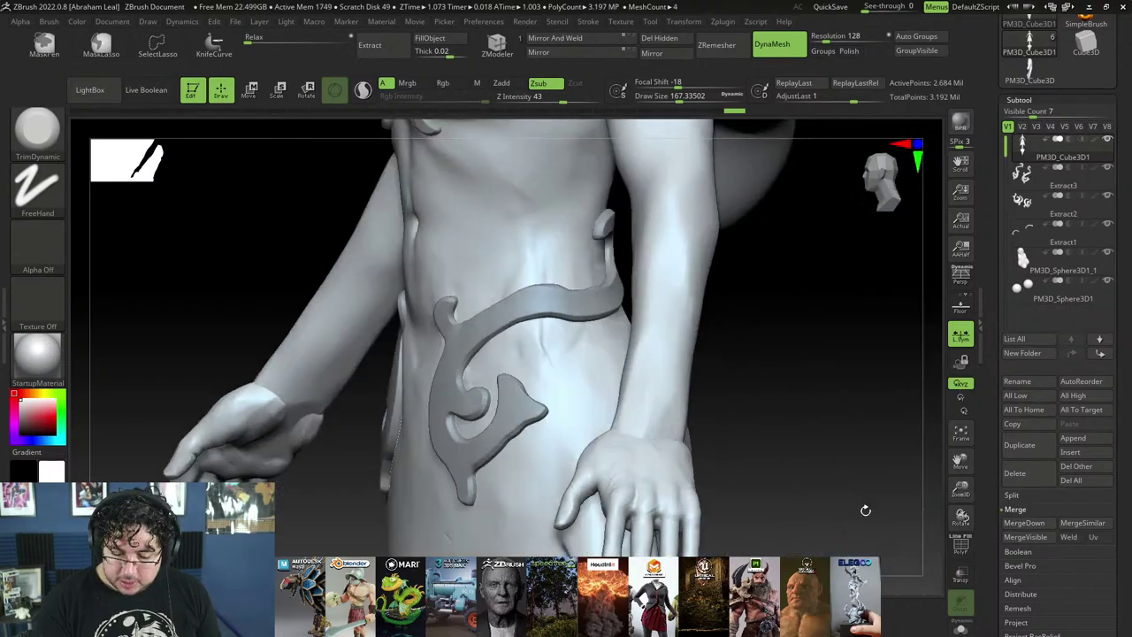
# Step: Fuse the merged hands and body into one surface with DynaMesh at resolution 128
pyautogui.press('ctrl')
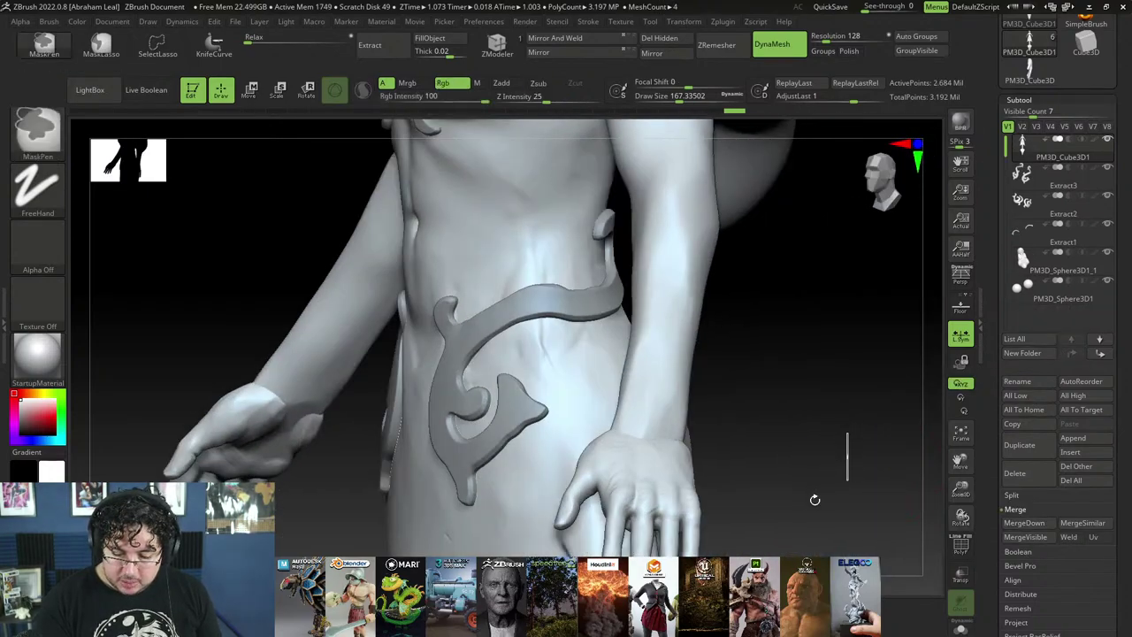
pyautogui.moveTo(815, 500); pyautogui.dragTo(868, 393)
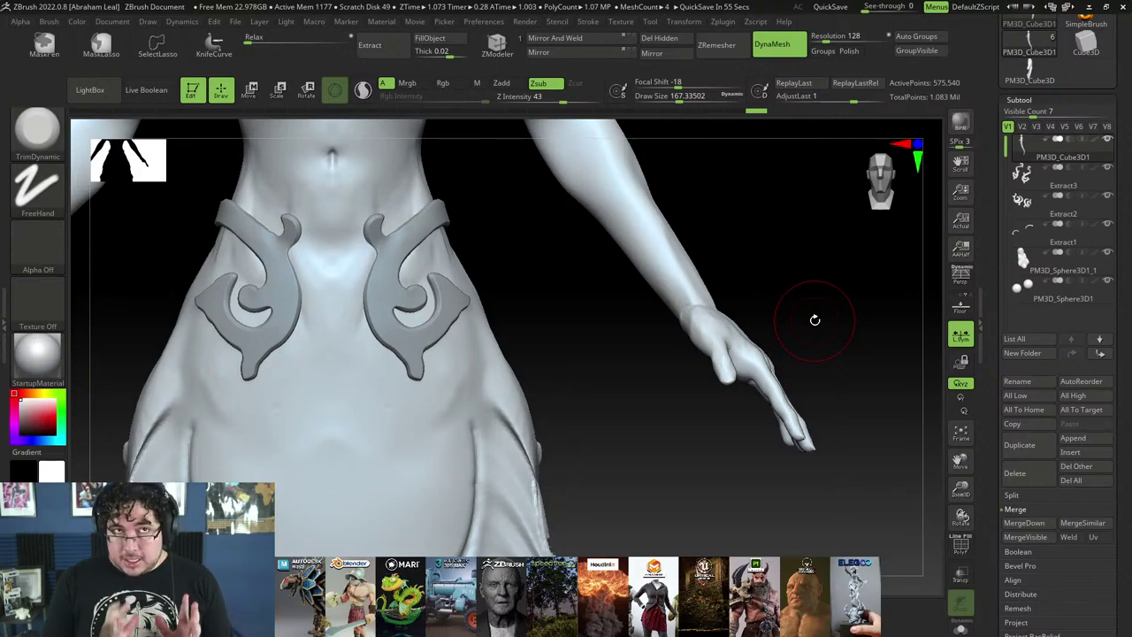
pyautogui.keyDown('alt'); pyautogui.moveTo(814, 343); pyautogui.dragTo(814, 296); pyautogui.keyUp('alt')
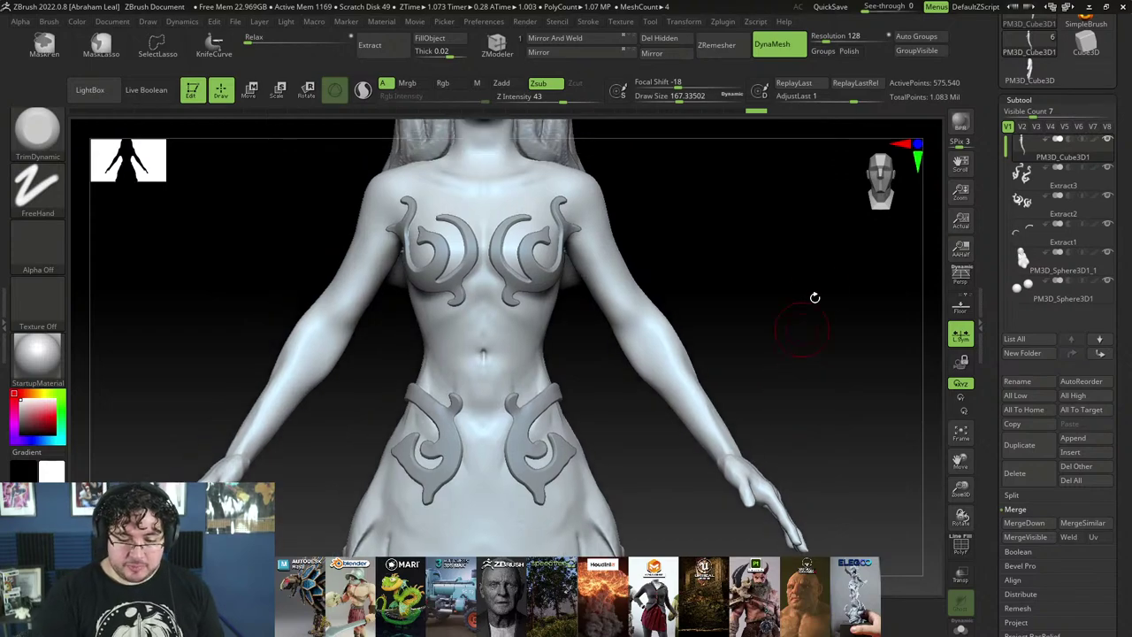
# Step: Solo the merged body and isolate one arm with a SelectLasso selection around it
pyautogui.click(970, 629)
pyautogui.keyDown('alt'); pyautogui.moveTo(855, 479); pyautogui.dragTo(862, 510); pyautogui.keyUp('alt')
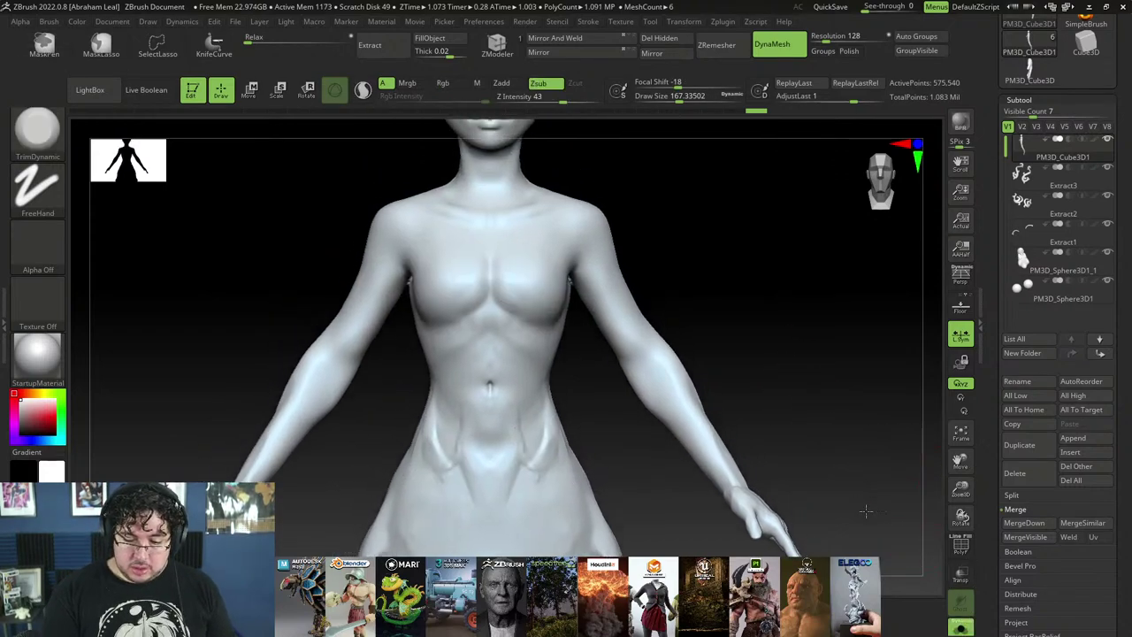
pyautogui.keyDown('ctrl'); pyautogui.keyDown('shift'); pyautogui.moveTo(821, 251); pyautogui.dragTo(567, 253); pyautogui.keyUp('shift'); pyautogui.keyUp('ctrl')
pyautogui.hotkey('ctrl', 'z')
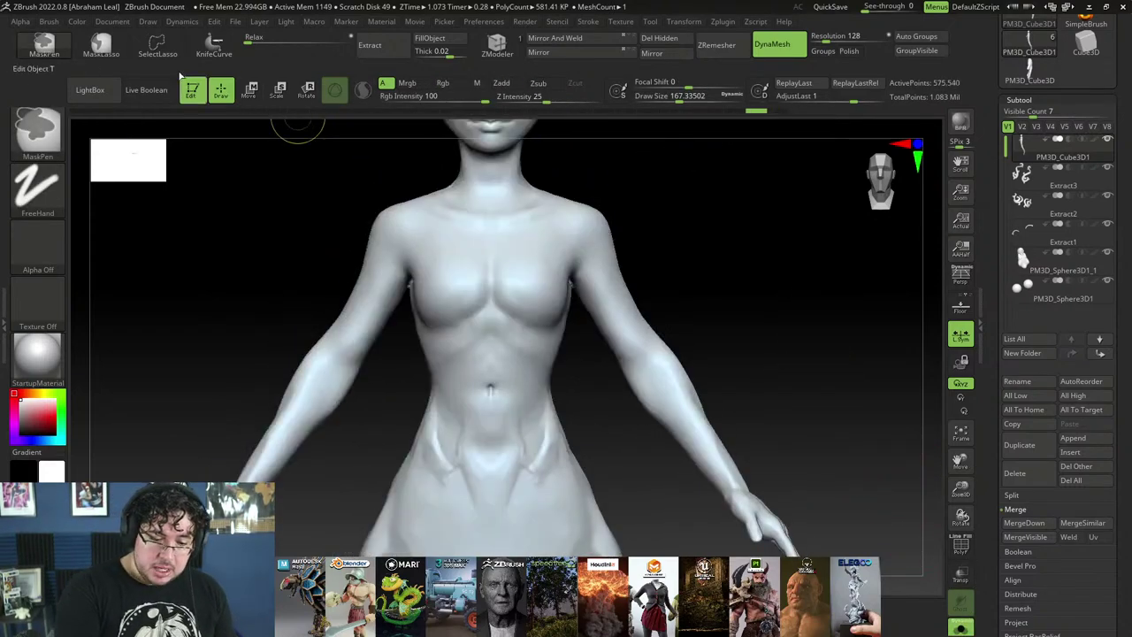
pyautogui.keyDown('ctrl'); pyautogui.keyDown('shift'); pyautogui.click(157, 45); pyautogui.keyUp('shift'); pyautogui.keyUp('ctrl')
pyautogui.moveTo(787, 235)
pyautogui.keyDown('ctrl'); pyautogui.keyDown('shift'); pyautogui.mouseDown()
pyautogui.moveTo(717, 192)
pyautogui.moveTo(558, 260)
pyautogui.moveTo(686, 538)
pyautogui.moveTo(880, 561)
pyautogui.moveTo(886, 550)
pyautogui.mouseUp(); pyautogui.keyUp('shift'); pyautogui.keyUp('ctrl')
pyautogui.moveTo(841, 422)
pyautogui.mouseDown()
pyautogui.moveTo(799, 424)
pyautogui.moveTo(872, 432)
pyautogui.moveTo(815, 415)
pyautogui.mouseUp()
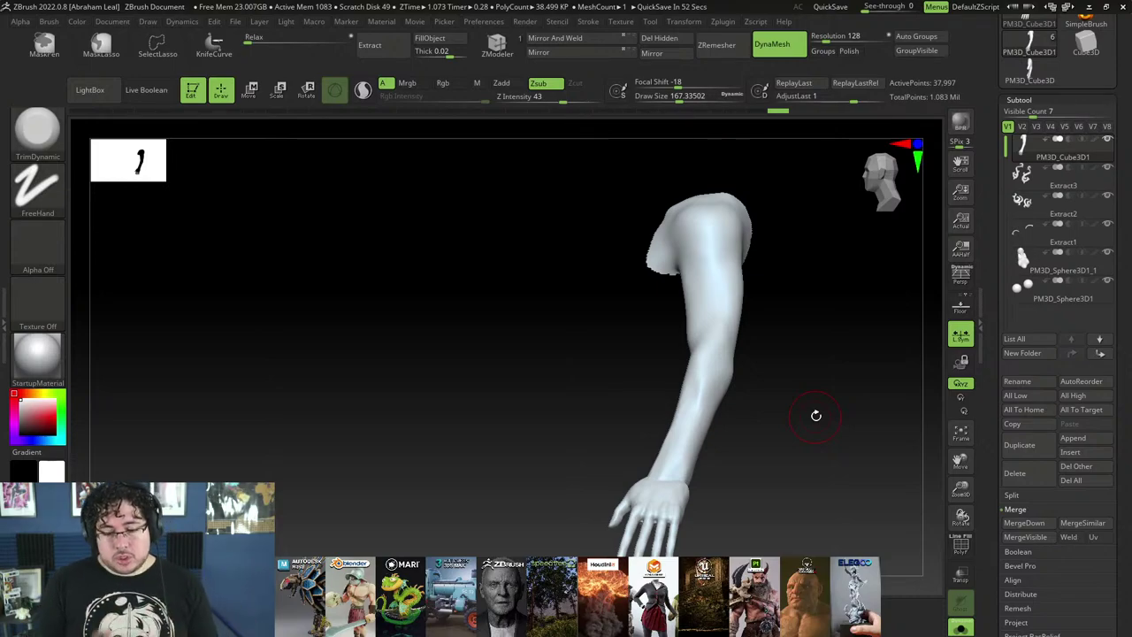
# Step: Unhide the rest of the body and the other subtools, and inspect the figure from the front and side
pyautogui.keyDown('ctrl'); pyautogui.keyDown('shift'); pyautogui.click(815, 414); pyautogui.keyUp('shift'); pyautogui.keyUp('ctrl')
pyautogui.keyDown('alt'); pyautogui.moveTo(815, 414); pyautogui.dragTo(801, 433); pyautogui.keyUp('alt')
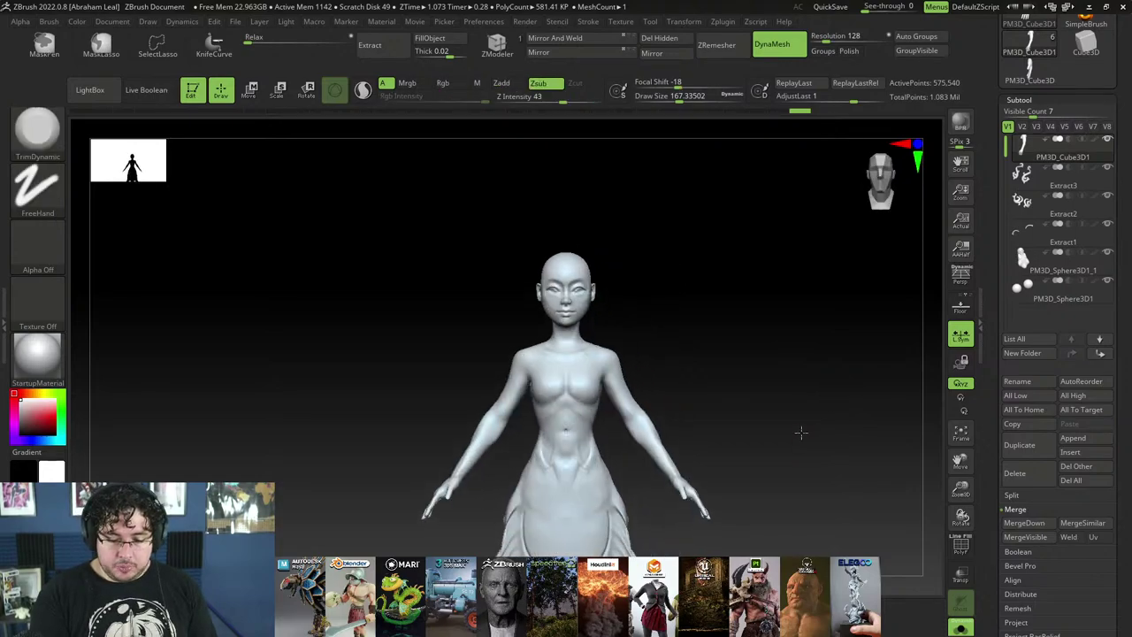
pyautogui.keyDown('alt'); pyautogui.moveTo(798, 485); pyautogui.dragTo(834, 405); pyautogui.keyUp('alt')
pyautogui.keyDown('alt'); pyautogui.moveTo(779, 252); pyautogui.dragTo(788, 362); pyautogui.keyUp('alt')
pyautogui.keyDown('alt'); pyautogui.moveTo(715, 177); pyautogui.dragTo(795, 369); pyautogui.keyUp('alt')
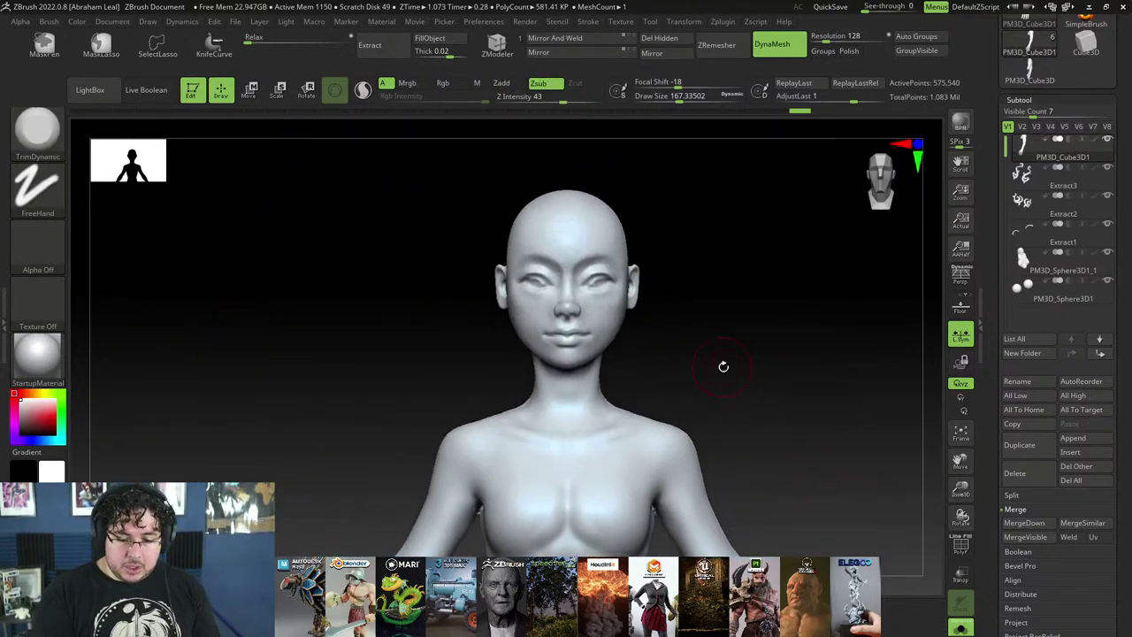
pyautogui.moveTo(725, 366); pyautogui.dragTo(767, 291)
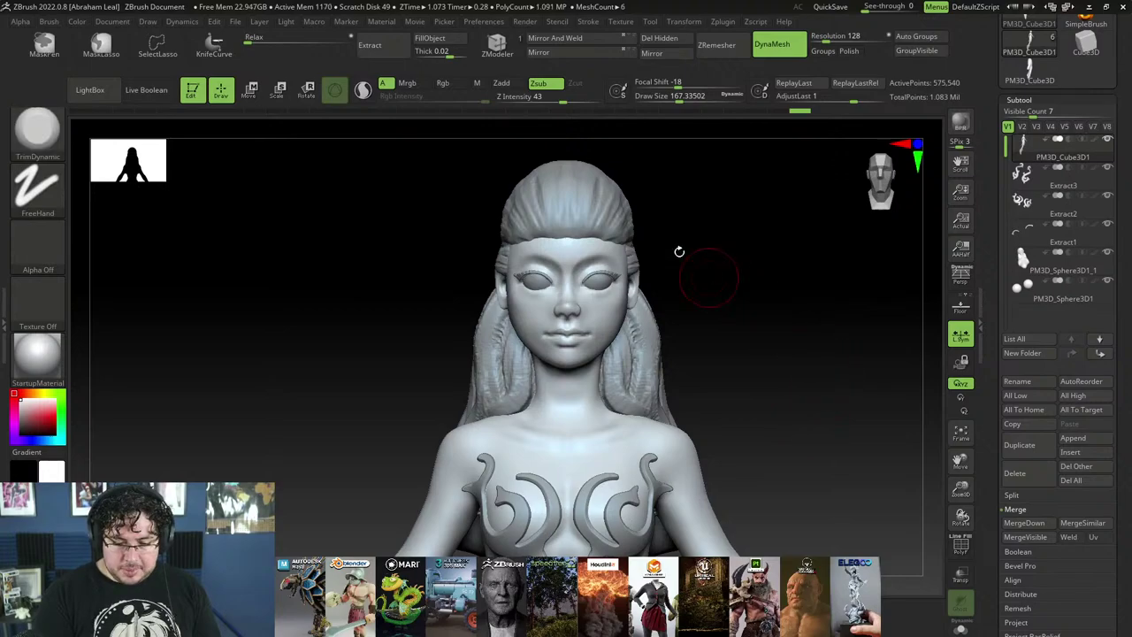
pyautogui.moveTo(678, 251); pyautogui.dragTo(696, 318)
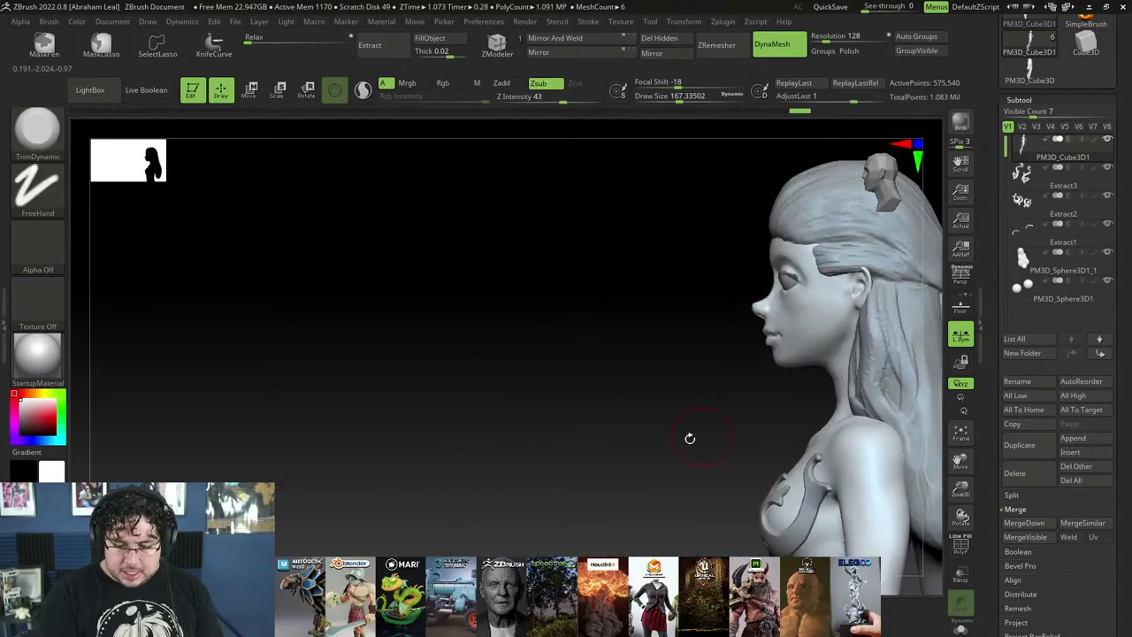
pyautogui.moveTo(690, 437); pyautogui.dragTo(804, 466)
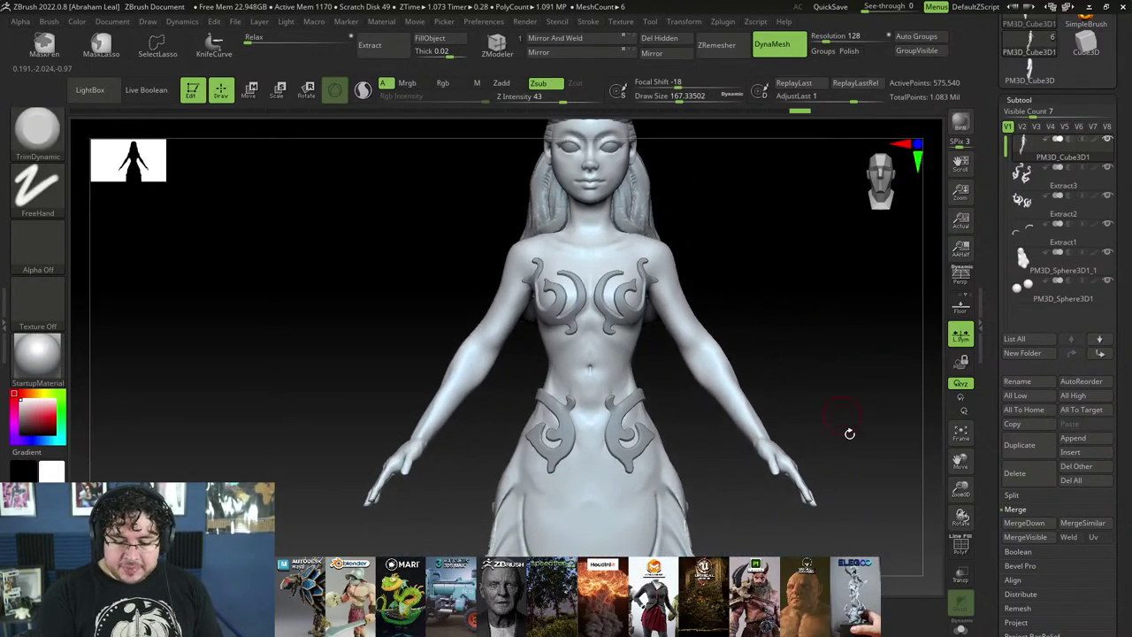
# Step: Isolate both arms of the body with SelectLasso selections around them and solo the subtool to hide the other parts
pyautogui.keyDown('ctrl'); pyautogui.keyDown('shift'); pyautogui.moveTo(867, 423); pyautogui.dragTo(764, 253); pyautogui.keyUp('shift'); pyautogui.keyUp('ctrl')
pyautogui.keyDown('ctrl'); pyautogui.keyDown('shift'); pyautogui.moveTo(763, 253); pyautogui.dragTo(644, 228); pyautogui.keyUp('shift'); pyautogui.keyUp('ctrl')
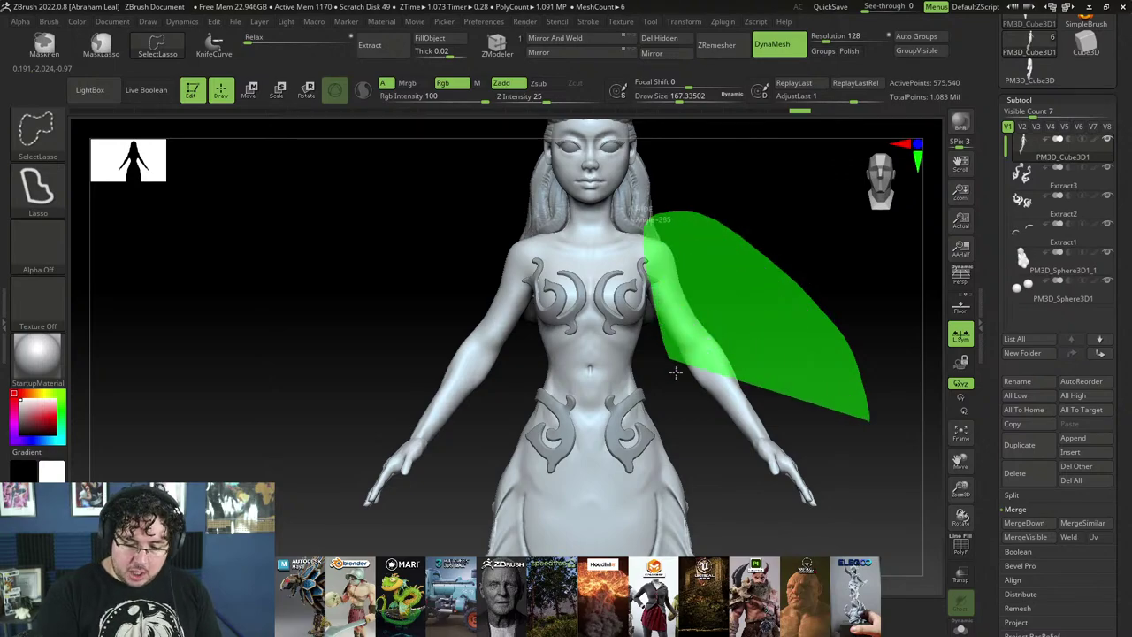
pyautogui.moveTo(675, 374)
pyautogui.keyDown('ctrl'); pyautogui.keyDown('shift'); pyautogui.mouseDown()
pyautogui.moveTo(834, 530)
pyautogui.moveTo(804, 341)
pyautogui.mouseUp(); pyautogui.keyUp('shift'); pyautogui.keyUp('ctrl')
pyautogui.moveTo(805, 250)
pyautogui.keyDown('ctrl'); pyautogui.keyDown('shift'); pyautogui.mouseDown()
pyautogui.moveTo(634, 215)
pyautogui.moveTo(697, 410)
pyautogui.moveTo(911, 434)
pyautogui.mouseUp(); pyautogui.keyUp('shift'); pyautogui.keyUp('ctrl')
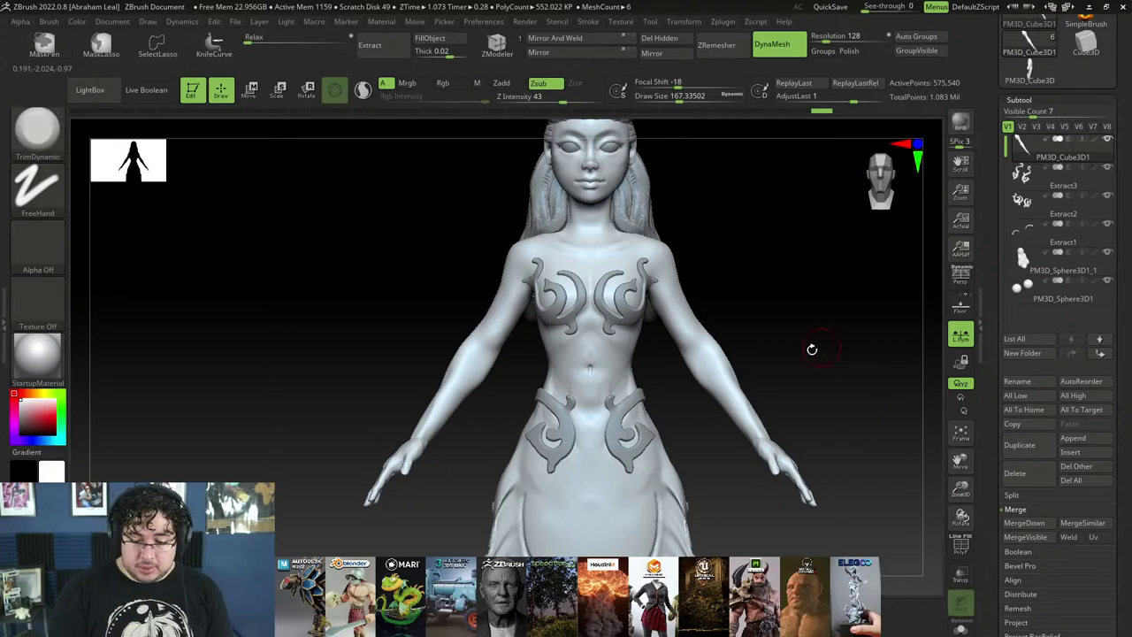
pyautogui.moveTo(841, 310)
pyautogui.keyDown('ctrl'); pyautogui.keyDown('shift'); pyautogui.mouseDown()
pyautogui.moveTo(740, 222)
pyautogui.moveTo(668, 379)
pyautogui.moveTo(861, 536)
pyautogui.moveTo(875, 528)
pyautogui.moveTo(830, 498)
pyautogui.moveTo(845, 478)
pyautogui.moveTo(662, 258)
pyautogui.mouseUp(); pyautogui.keyUp('shift'); pyautogui.keyUp('ctrl')
pyautogui.click(959, 626)
pyautogui.moveTo(867, 417); pyautogui.dragTo(821, 409)
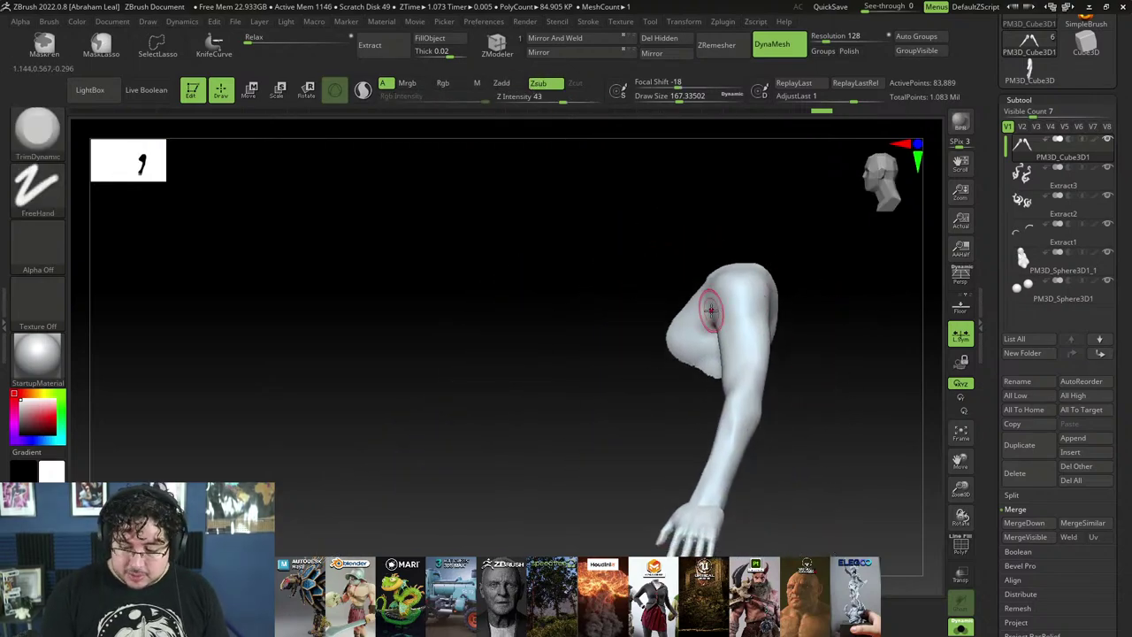
# Step: Open a new Google Chrome window and place it over the sculpting workspace
pyautogui.press('super')
pyautogui.moveTo(566, 624)
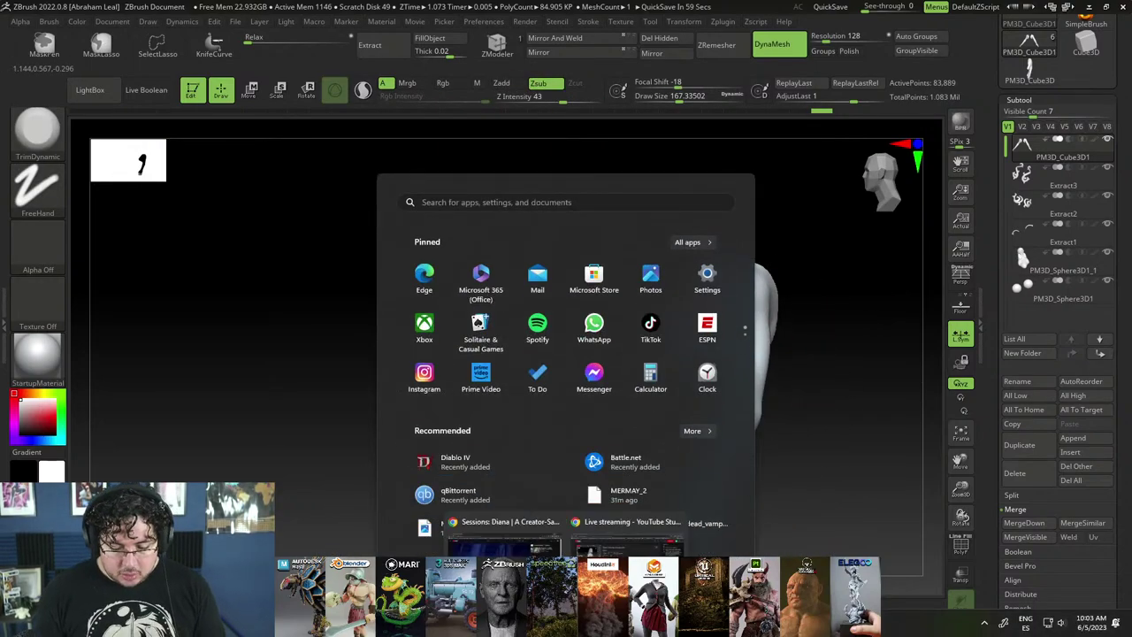
pyautogui.rightClick(566, 623)
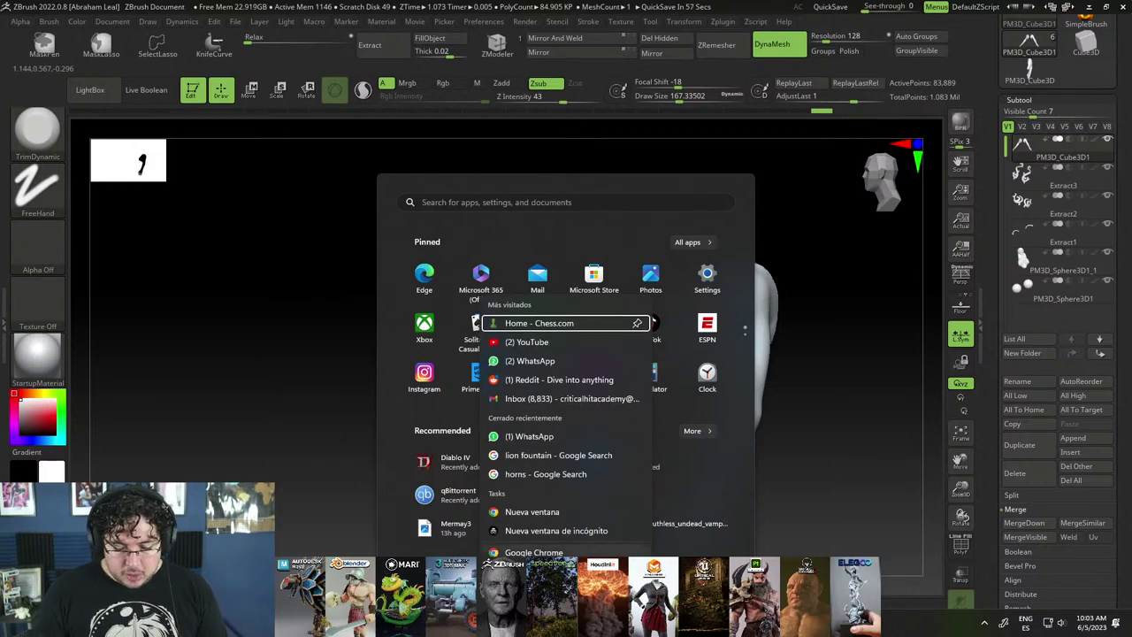
pyautogui.click(566, 550)
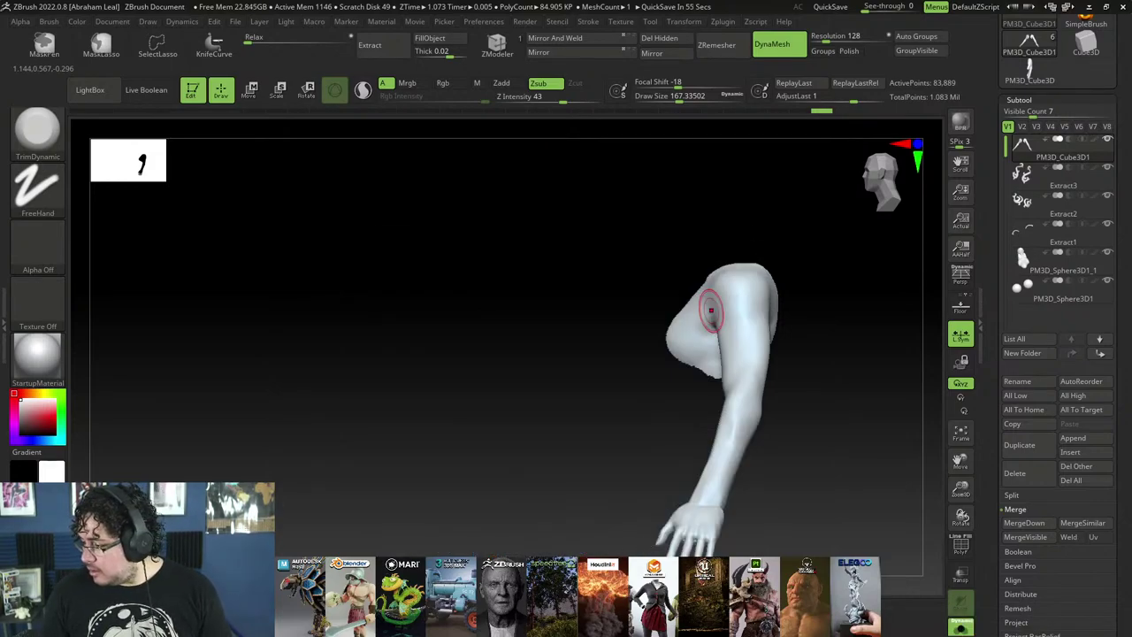
pyautogui.moveTo(1131, 152); pyautogui.dragTo(465, 28)
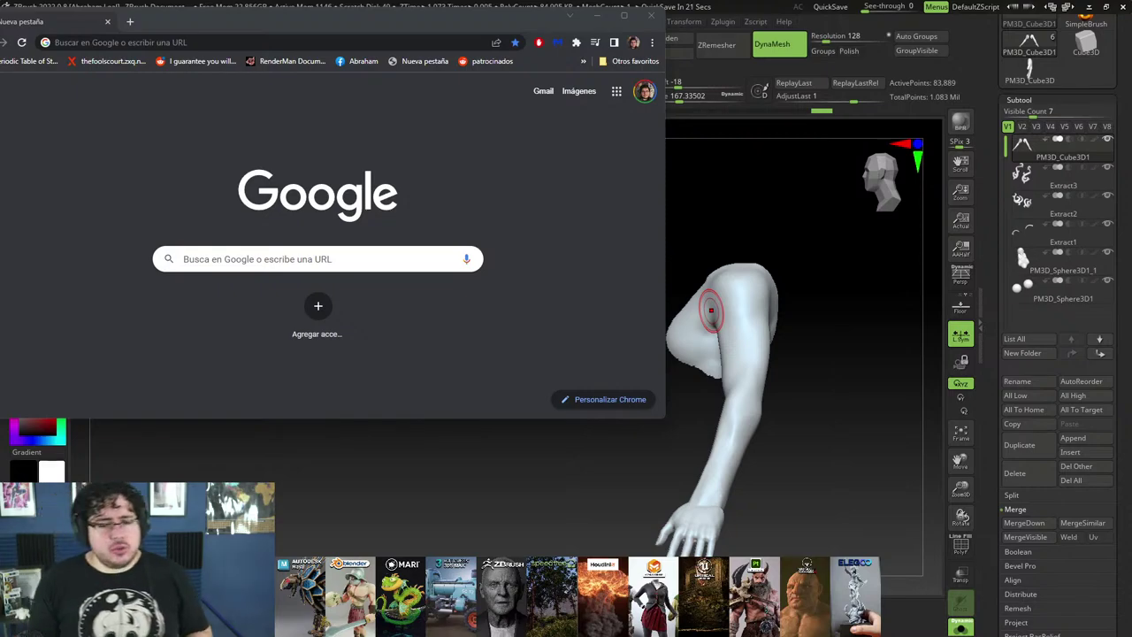
# Step: Return to ZBrush and review the perspective camera, focal length, grid and stored-camera settings among the drawing options
pyautogui.click(846, 205)
pyautogui.click(148, 21)
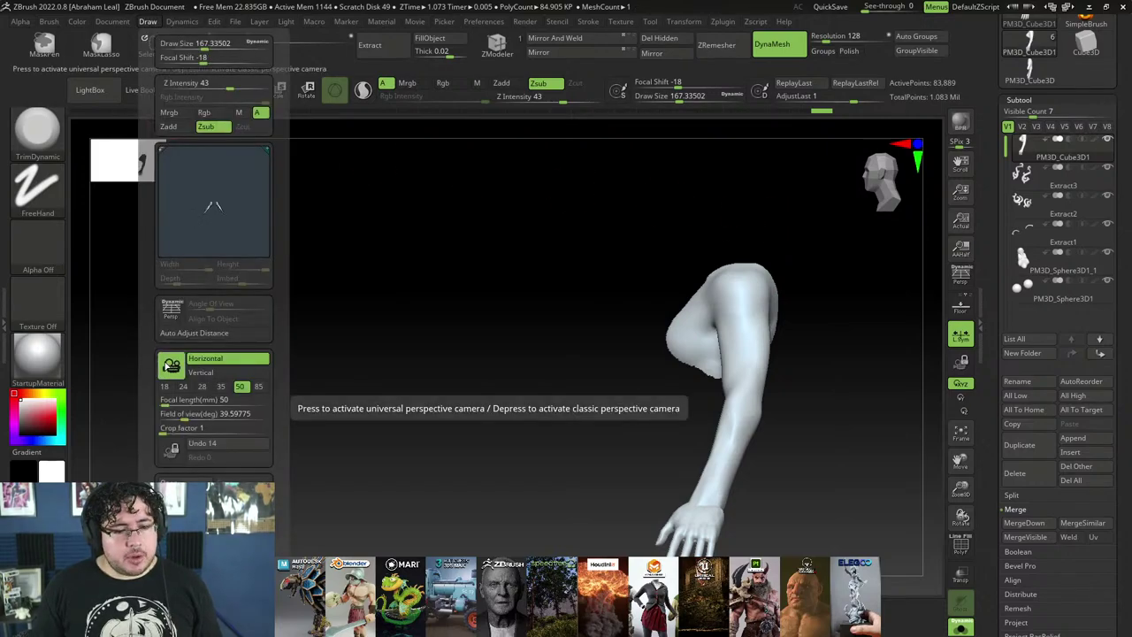
pyautogui.scroll(-3, 183, 265)
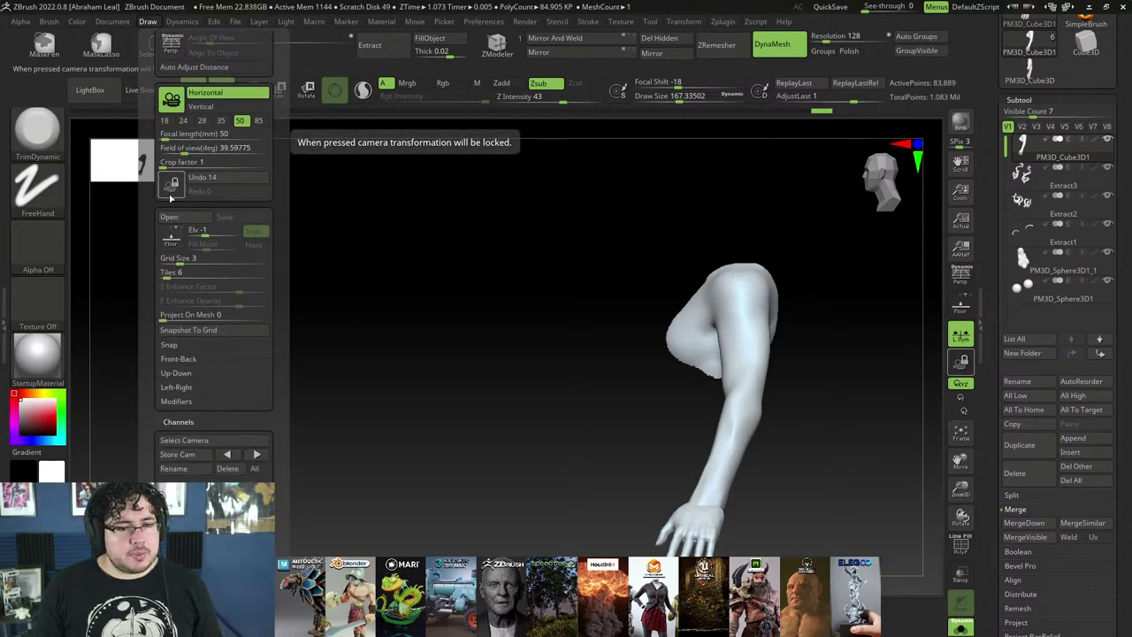
pyautogui.scroll(-3, 285, 287)
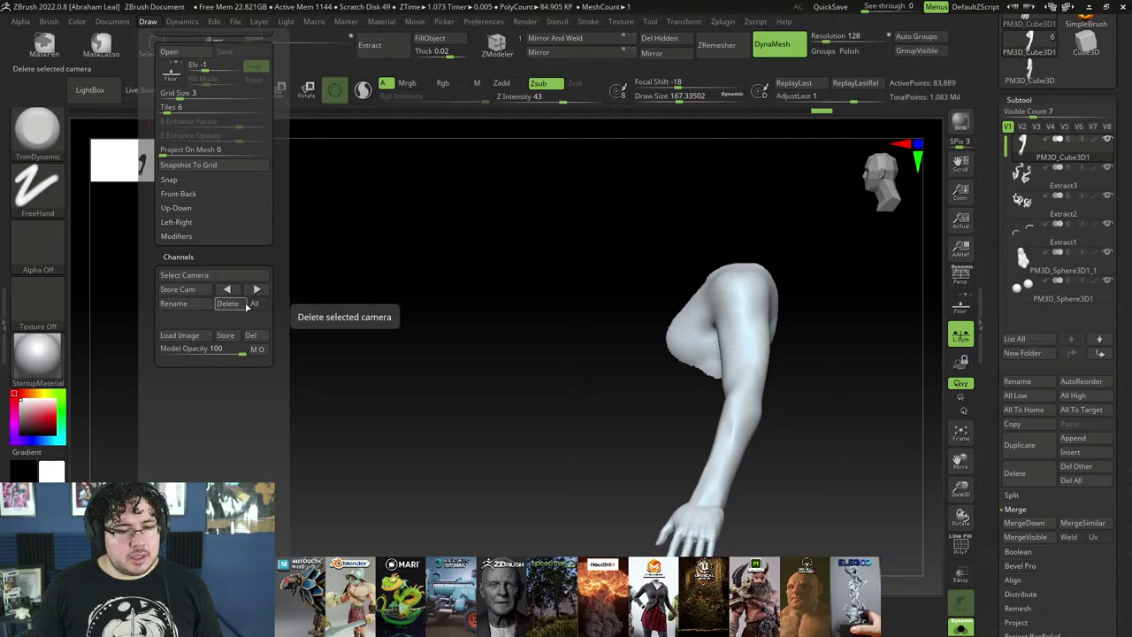
pyautogui.scroll(5, 265, 192)
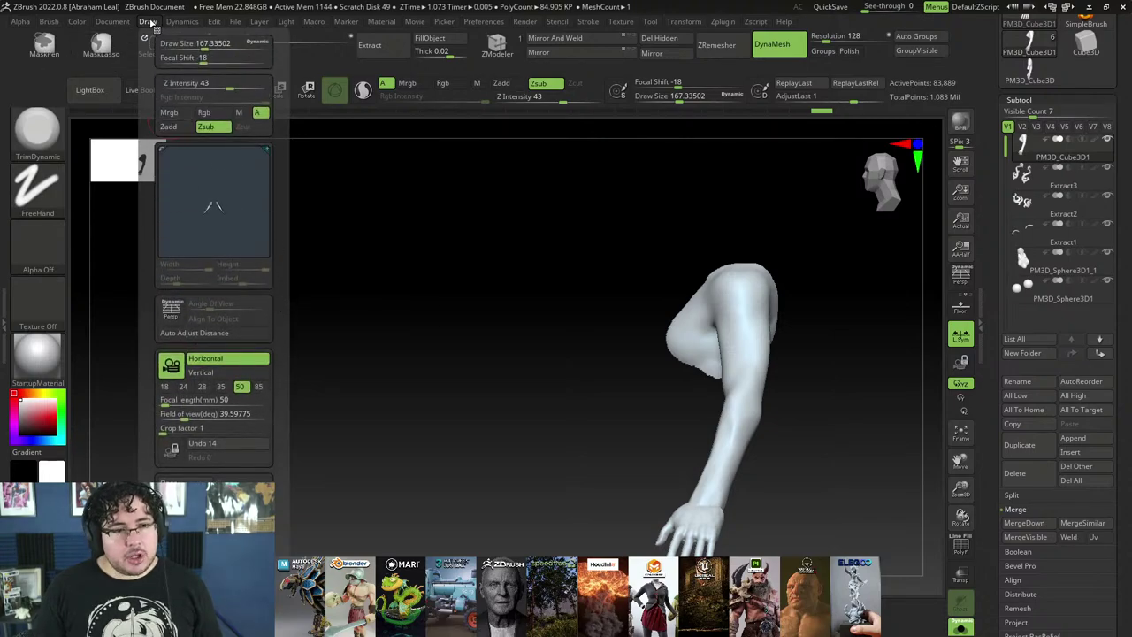
pyautogui.click(151, 27)
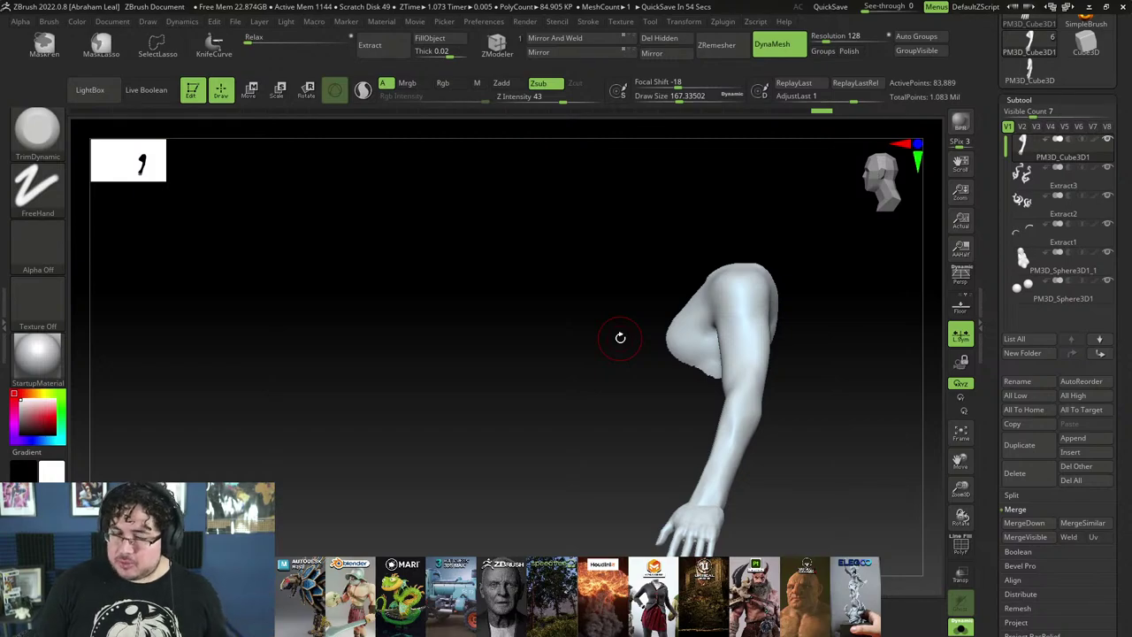
# Step: Switch to Chrome, search Google for STYLIZED FEMALE CONCEPT ART in a maximized window, and show the image results
pyautogui.moveTo(620, 337); pyautogui.dragTo(566, 412)
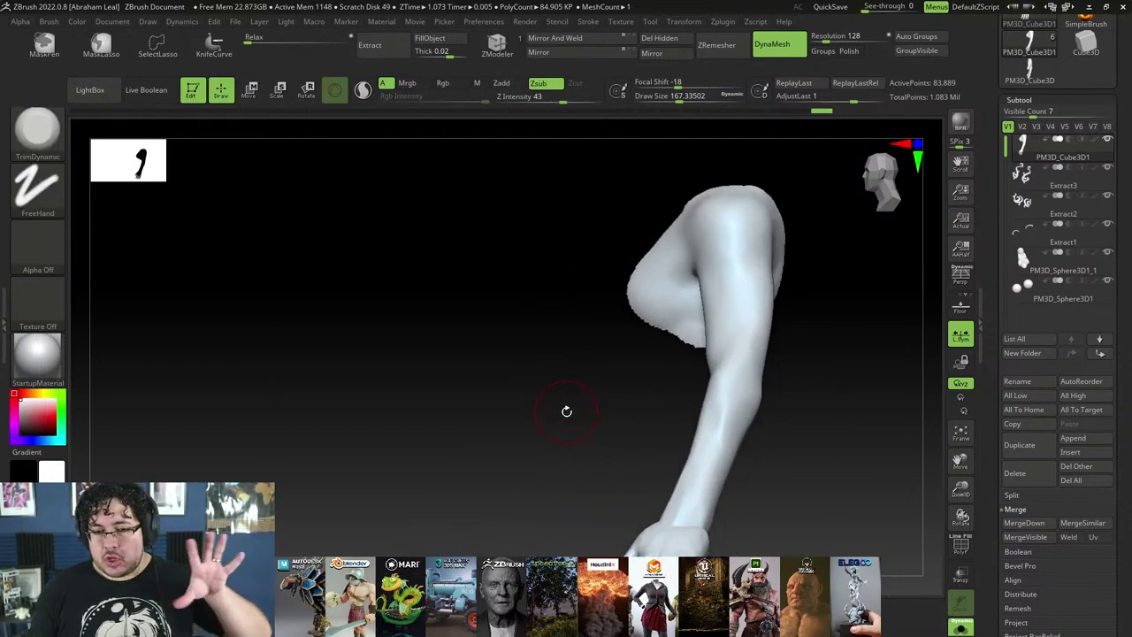
pyautogui.moveTo(563, 278); pyautogui.dragTo(498, 399)
pyautogui.press('super')
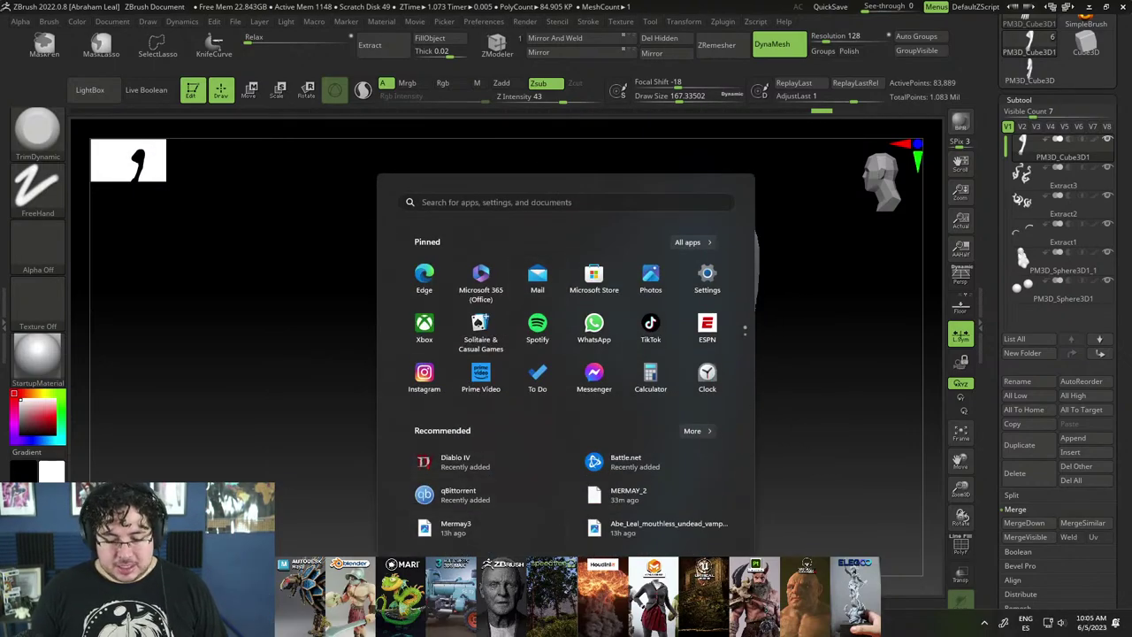
pyautogui.moveTo(566, 622)
pyautogui.press('Escape')
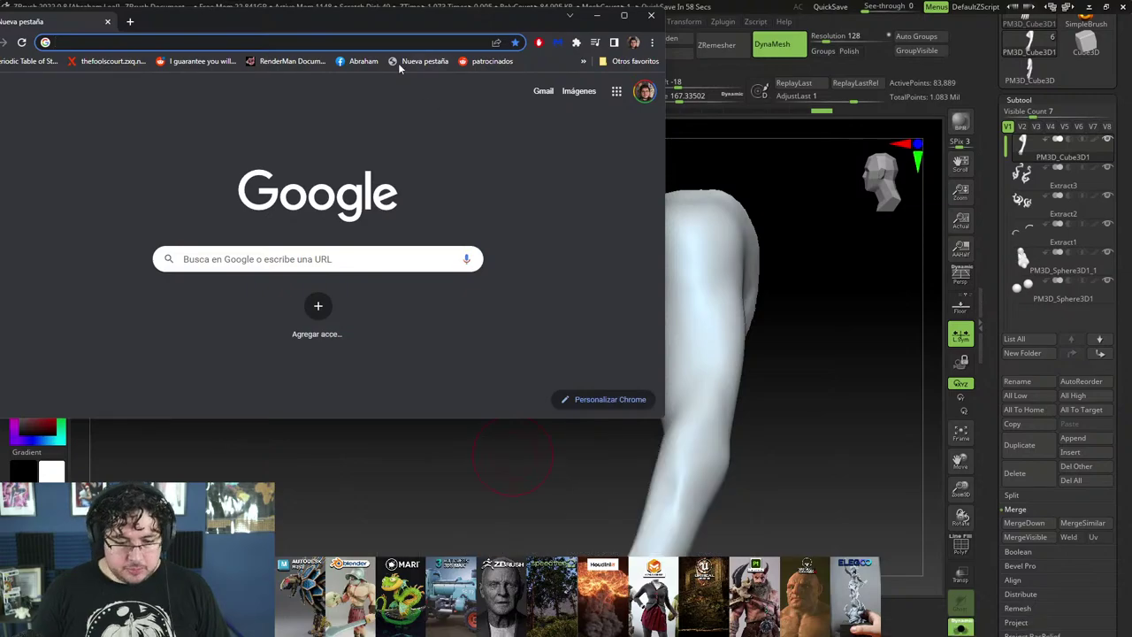
pyautogui.click(386, 41)
pyautogui.write('STYLIZED FEMALE')
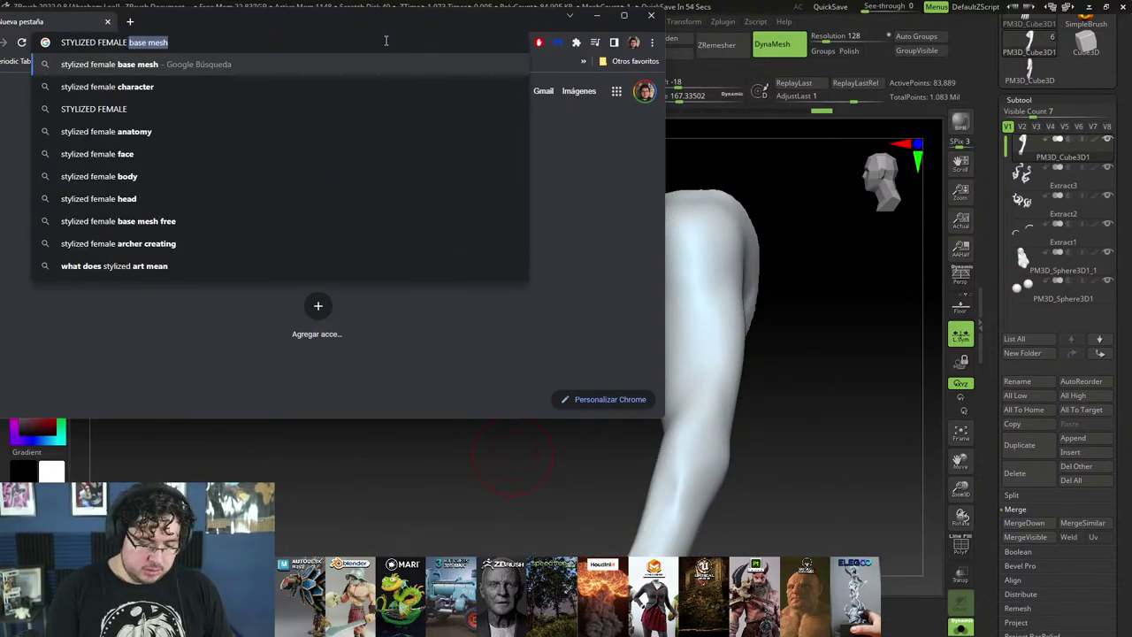
pyautogui.write(' CONCEPT ART')
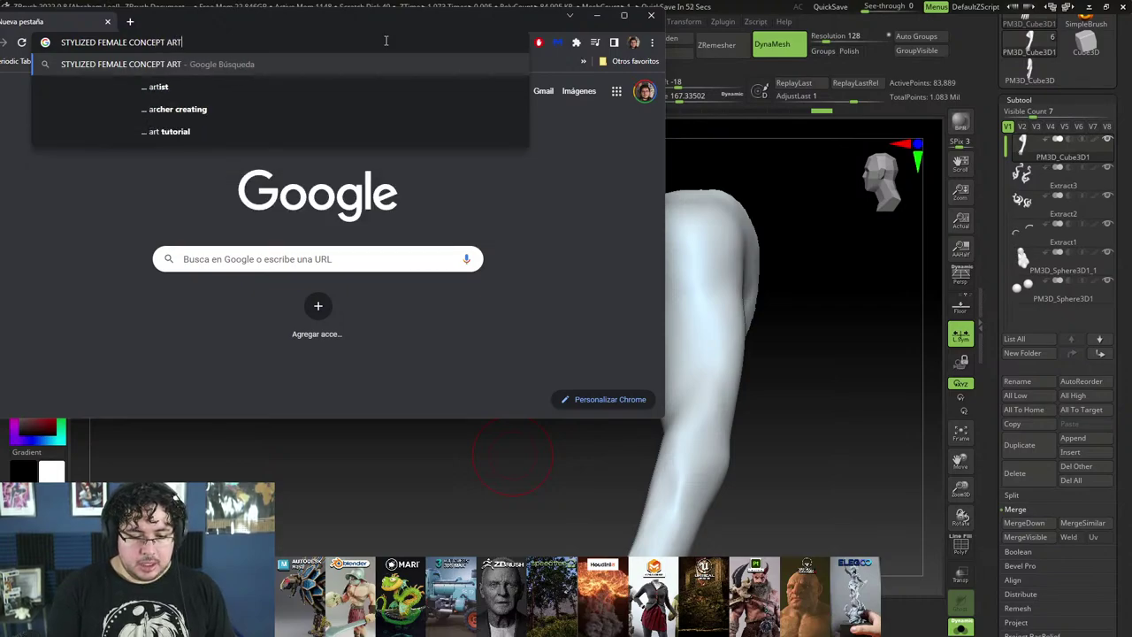
pyautogui.press('Return')
pyautogui.click(623, 15)
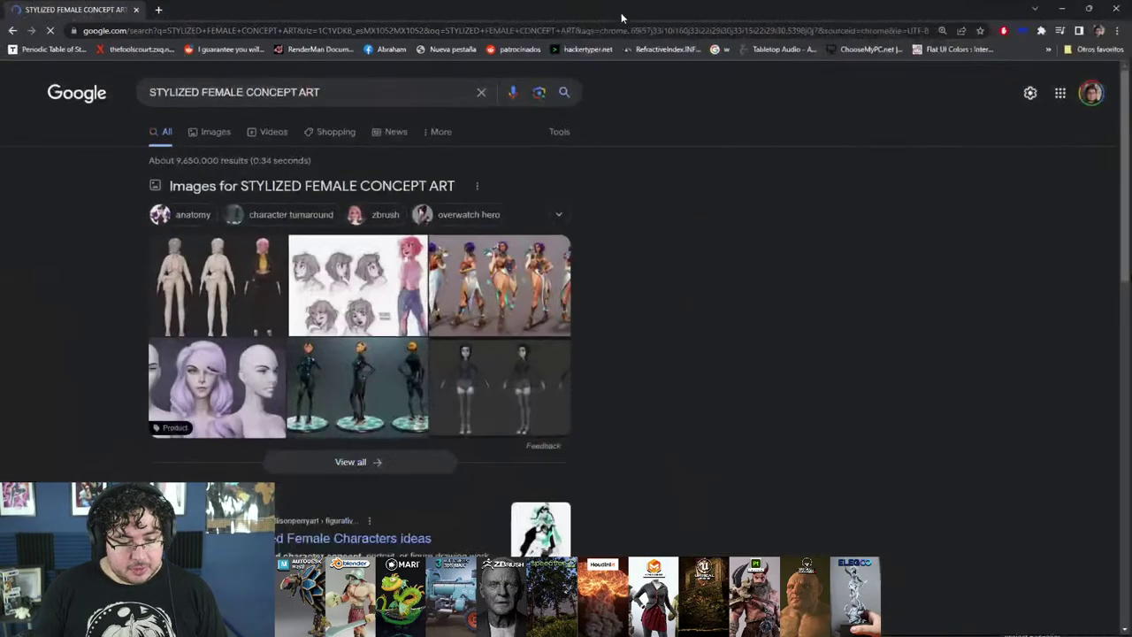
pyautogui.click(217, 132)
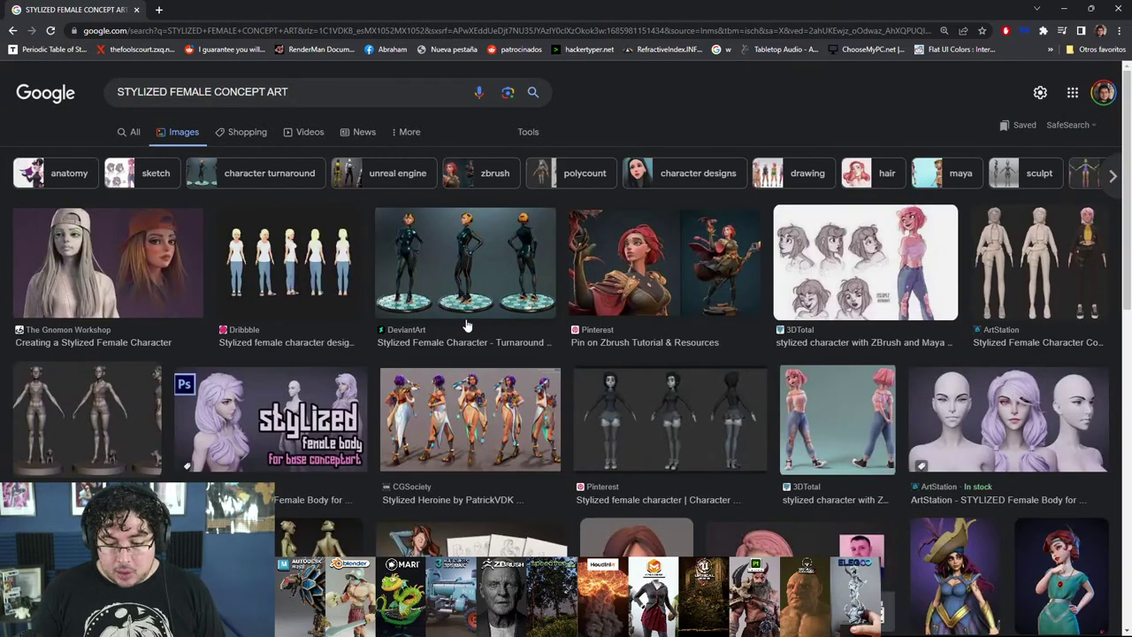
# Step: Examine the 3DTotal character sketches and the ArtStation stylized female body turnaround as anatomy reference, then return to ZBrush
pyautogui.click(867, 237)
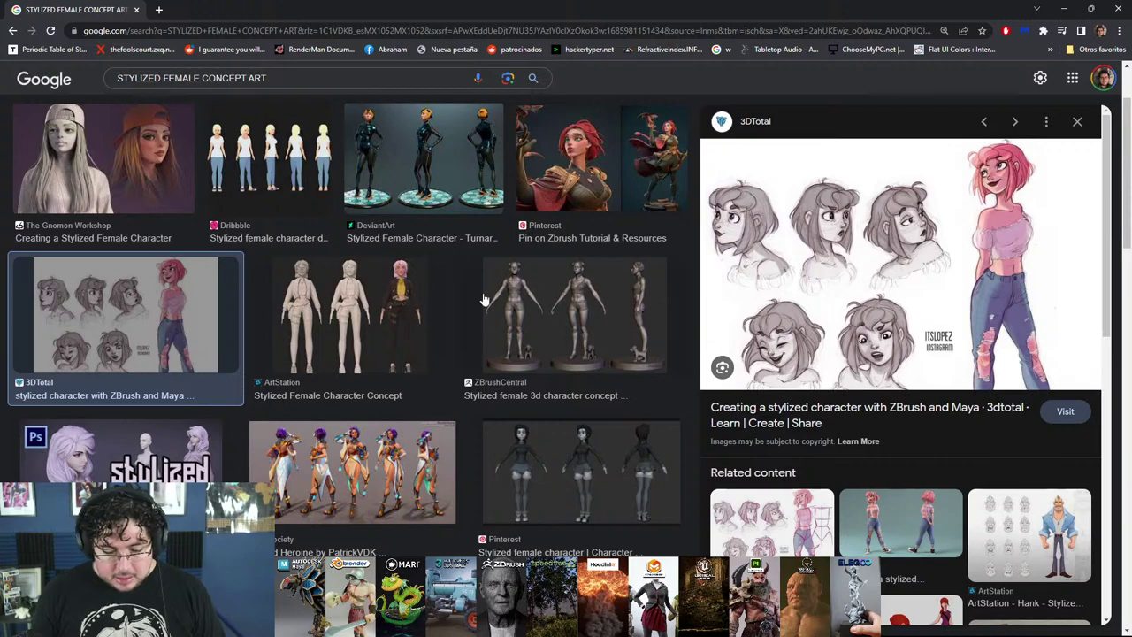
pyautogui.scroll(-2, 485, 301)
pyautogui.click(146, 337)
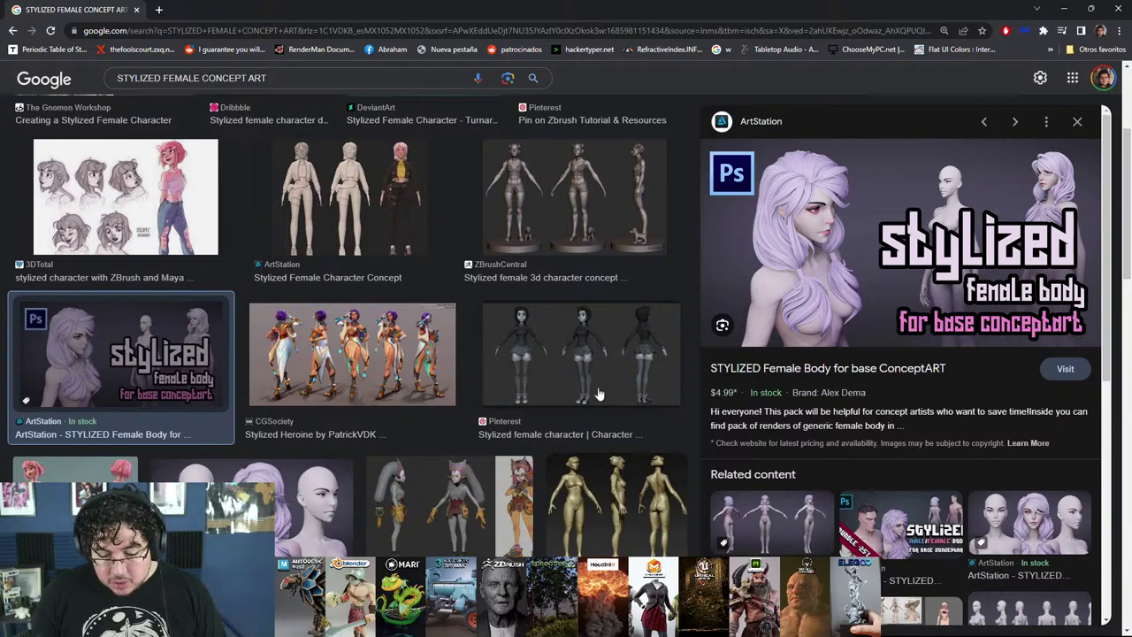
pyautogui.click(760, 500)
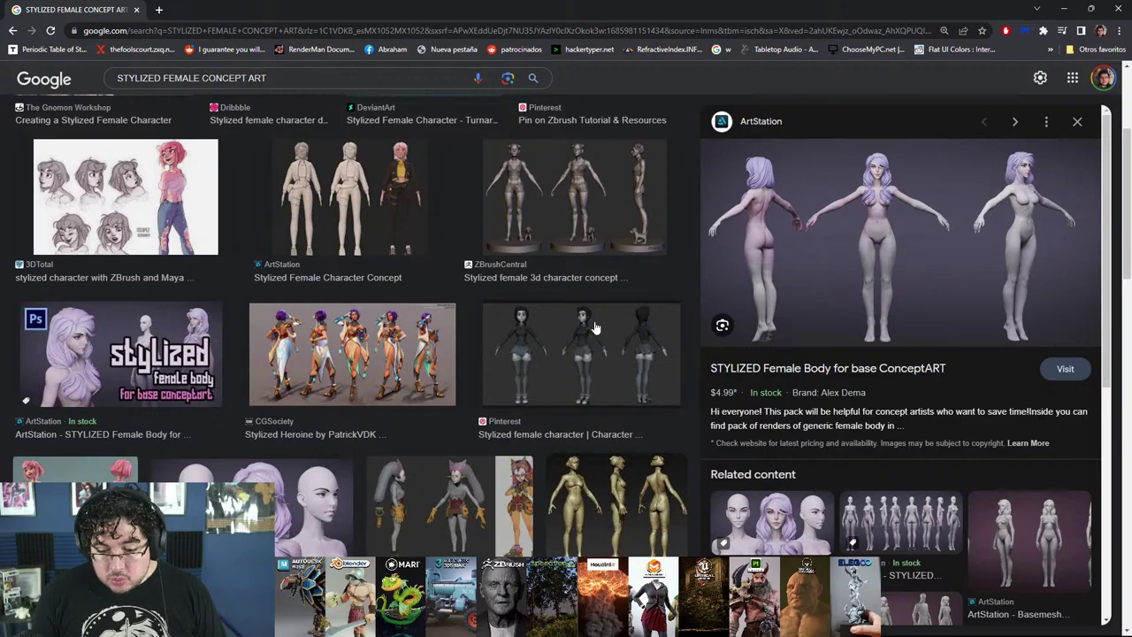
pyautogui.scroll(-3, 486, 348)
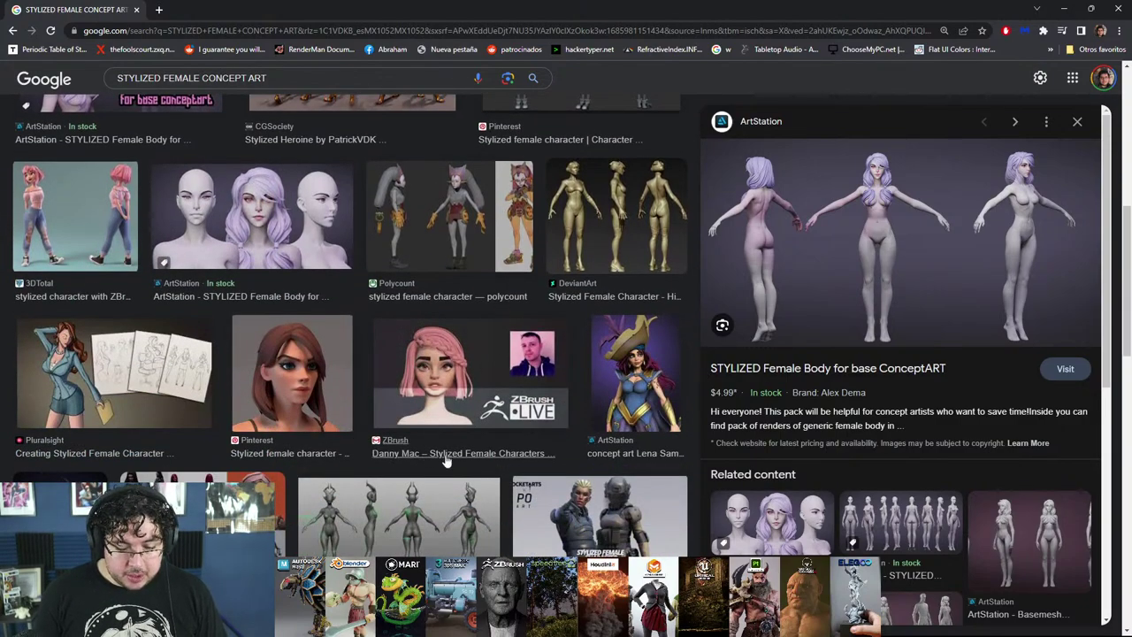
pyautogui.scroll(-4, 507, 344)
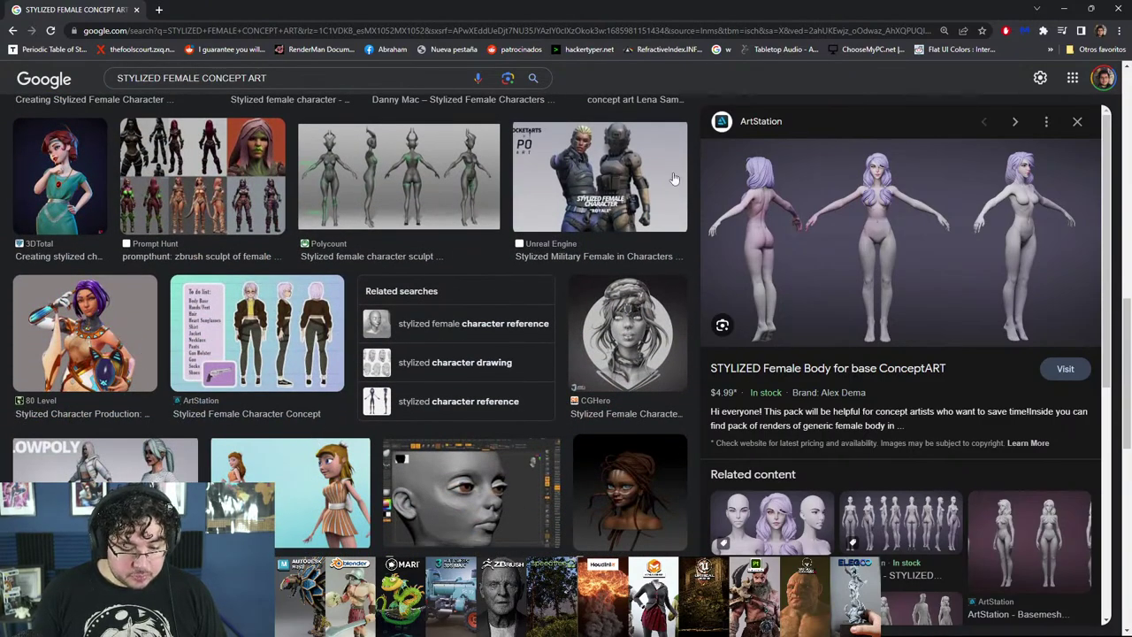
pyautogui.click(1066, 10)
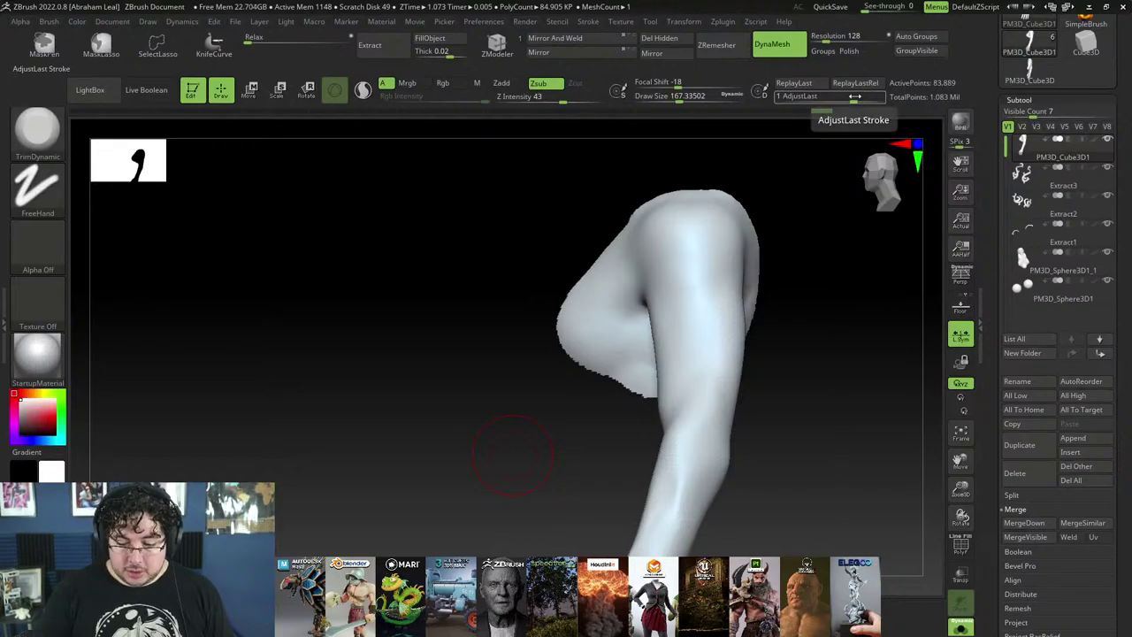
# Step: Carve the front crease between the deltoid and the chest with the DamStandard brush at a draw size of about 101
pyautogui.press('b')
pyautogui.press('d')
pyautogui.press('s')
pyautogui.moveTo(791, 333)
pyautogui.mouseDown()
pyautogui.moveTo(804, 374)
pyautogui.moveTo(539, 418)
pyautogui.mouseUp()
pyautogui.moveTo(539, 418)
pyautogui.mouseDown(button='right')
pyautogui.moveTo(846, 361)
pyautogui.moveTo(663, 277)
pyautogui.mouseUp(button='right')
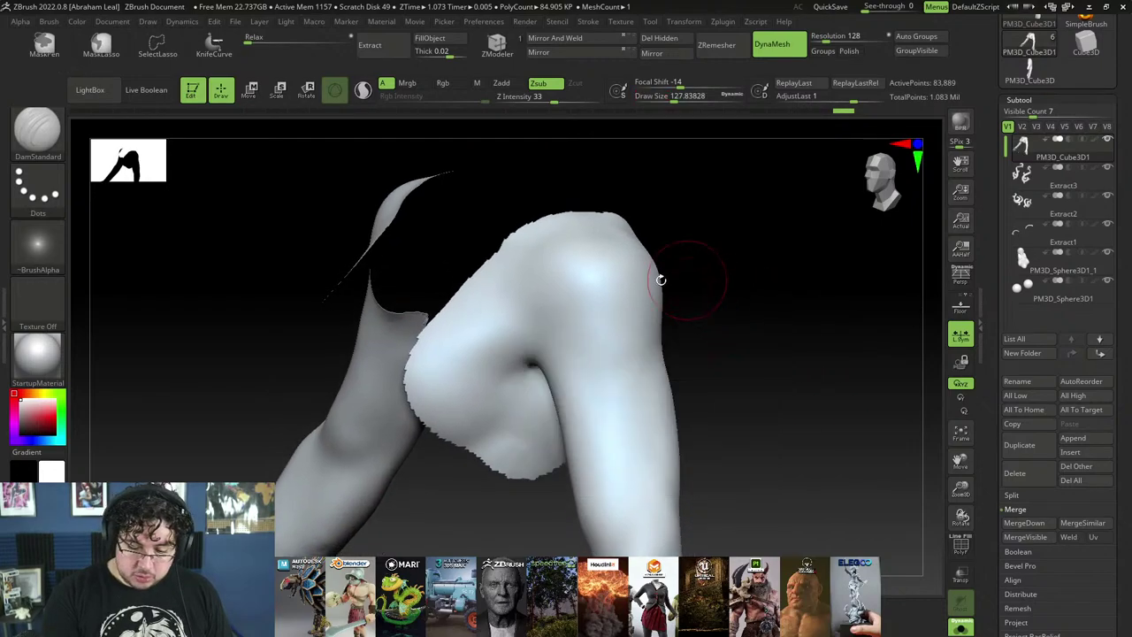
pyautogui.rightClick(531, 266)
pyautogui.moveTo(529, 277); pyautogui.dragTo(523, 306)
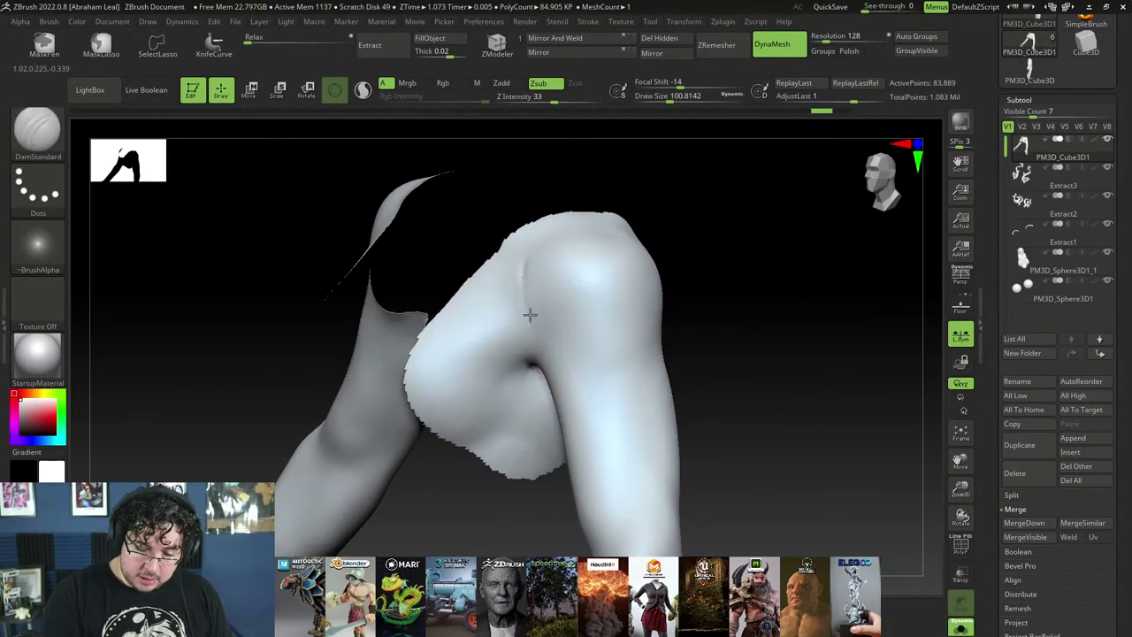
# Step: Undo the first crease stroke across the upper arm and recarve it from the armpit along the deltoid's lower front edge
pyautogui.moveTo(592, 380); pyautogui.dragTo(681, 381, button='right')
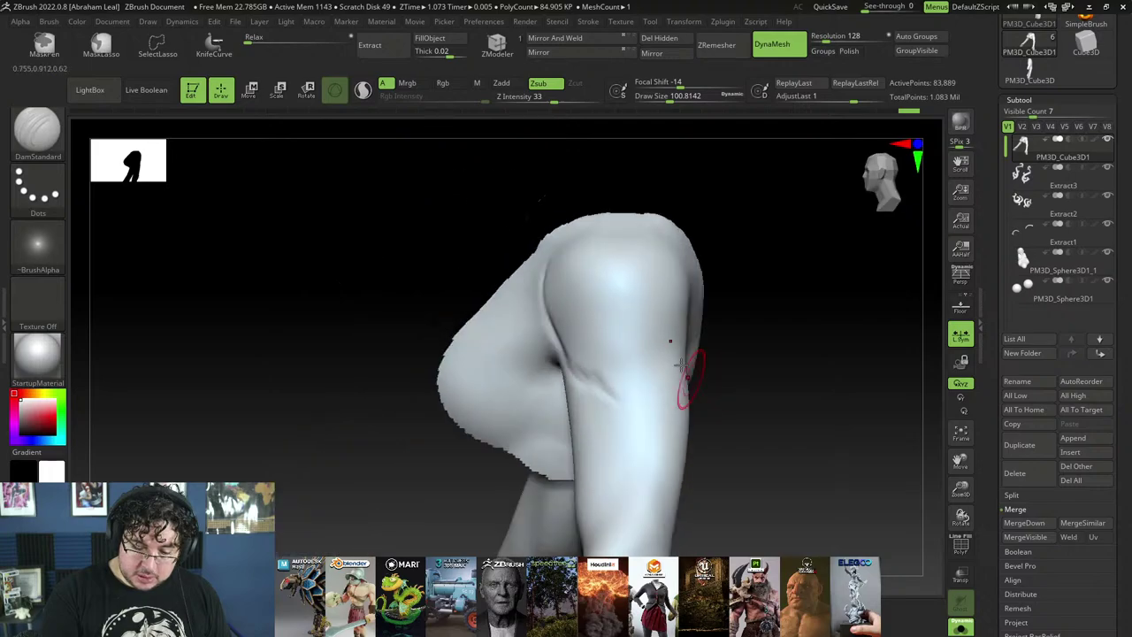
pyautogui.press('ctrl')
pyautogui.hotkey('ctrl', 'z')
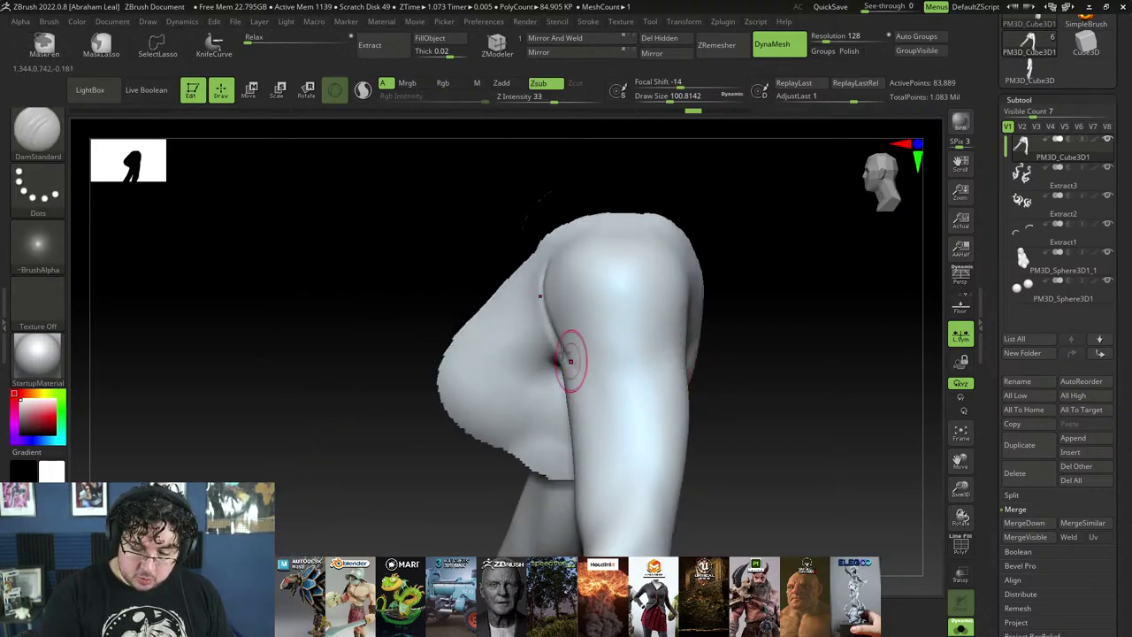
pyautogui.moveTo(572, 362); pyautogui.dragTo(633, 412)
pyautogui.moveTo(754, 399); pyautogui.dragTo(738, 395)
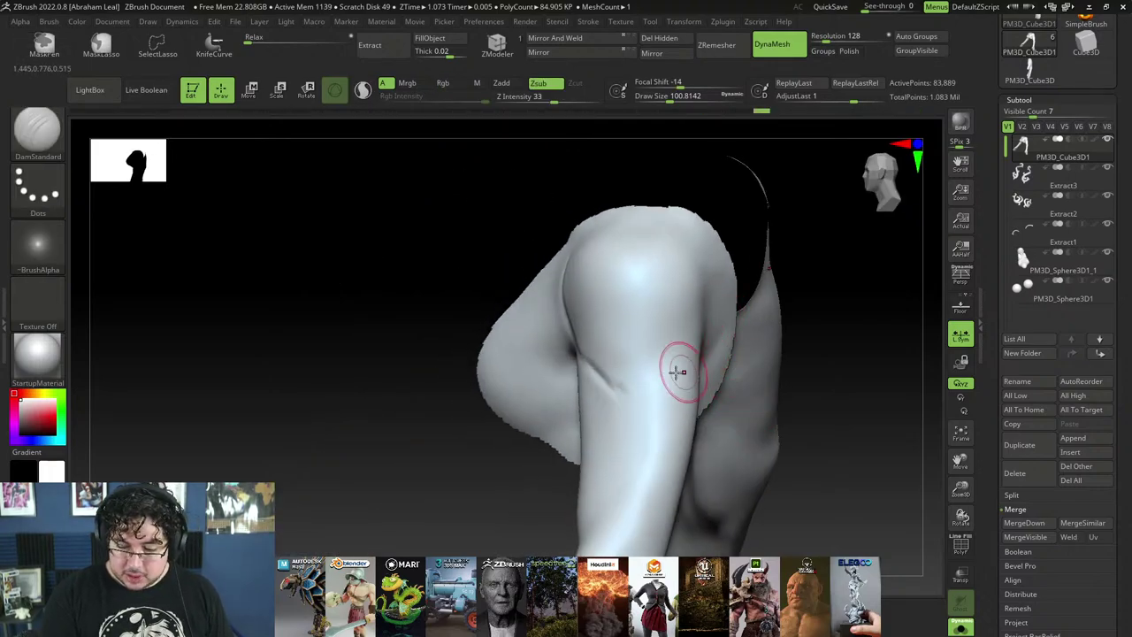
# Step: Carve the deltoid's lower edge around the outer and back side of the upper arm, and smooth the crease
pyautogui.moveTo(665, 358); pyautogui.dragTo(627, 391)
pyautogui.moveTo(635, 380)
pyautogui.mouseDown(button='right')
pyautogui.moveTo(829, 268)
pyautogui.moveTo(668, 362)
pyautogui.moveTo(614, 435)
pyautogui.moveTo(781, 341)
pyautogui.moveTo(813, 346)
pyautogui.moveTo(670, 274)
pyautogui.mouseUp(button='right')
pyautogui.moveTo(656, 380)
pyautogui.keyDown('shift'); pyautogui.mouseDown()
pyautogui.moveTo(670, 345)
pyautogui.moveTo(670, 355)
pyautogui.mouseUp(); pyautogui.keyUp('shift')
pyautogui.moveTo(670, 355)
pyautogui.mouseDown(button='right')
pyautogui.moveTo(687, 361)
pyautogui.moveTo(705, 336)
pyautogui.moveTo(716, 286)
pyautogui.mouseUp(button='right')
# Step: Build up the back and outer deltoid with the ClayBuildup brush at Z Intensity 20 and smooth the strokes into the shoulder
pyautogui.press('b')
pyautogui.press('c')
pyautogui.press('b')
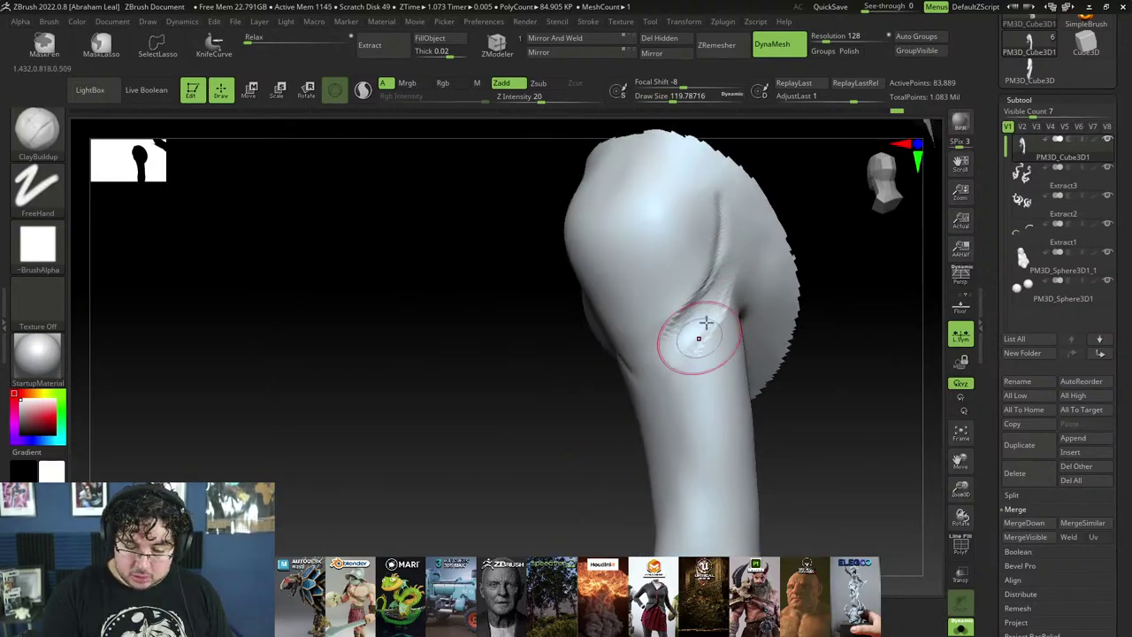
pyautogui.moveTo(603, 494)
pyautogui.mouseDown(button='right')
pyautogui.moveTo(667, 392)
pyautogui.moveTo(831, 271)
pyautogui.moveTo(749, 285)
pyautogui.moveTo(696, 263)
pyautogui.mouseUp(button='right')
pyautogui.press('shift')
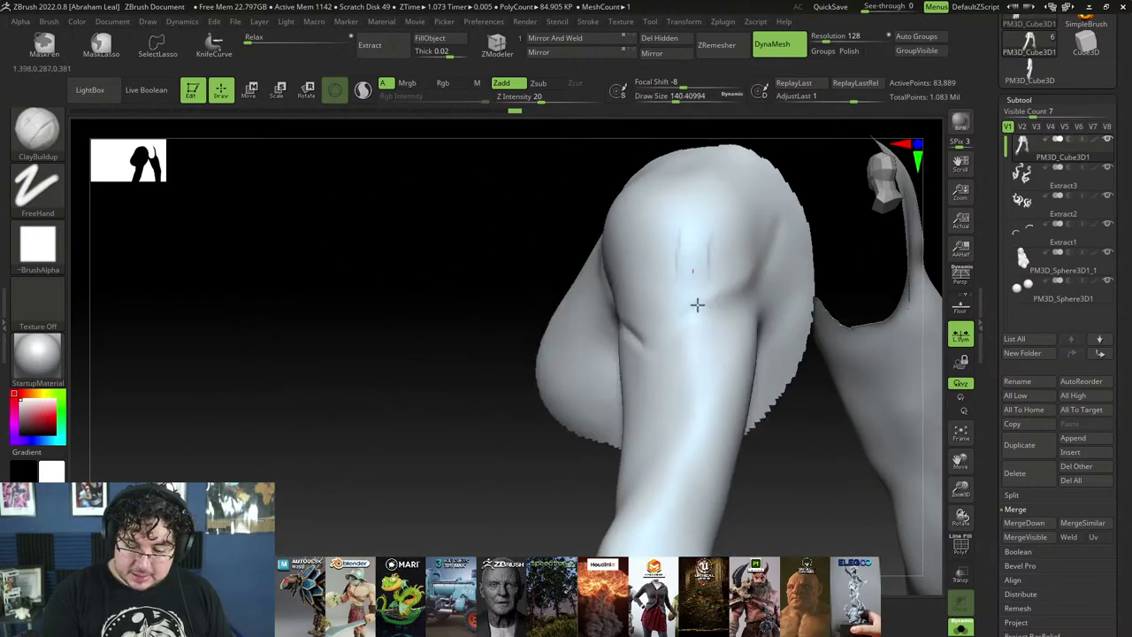
pyautogui.moveTo(736, 281)
pyautogui.mouseDown()
pyautogui.moveTo(745, 288)
pyautogui.moveTo(724, 284)
pyautogui.mouseUp()
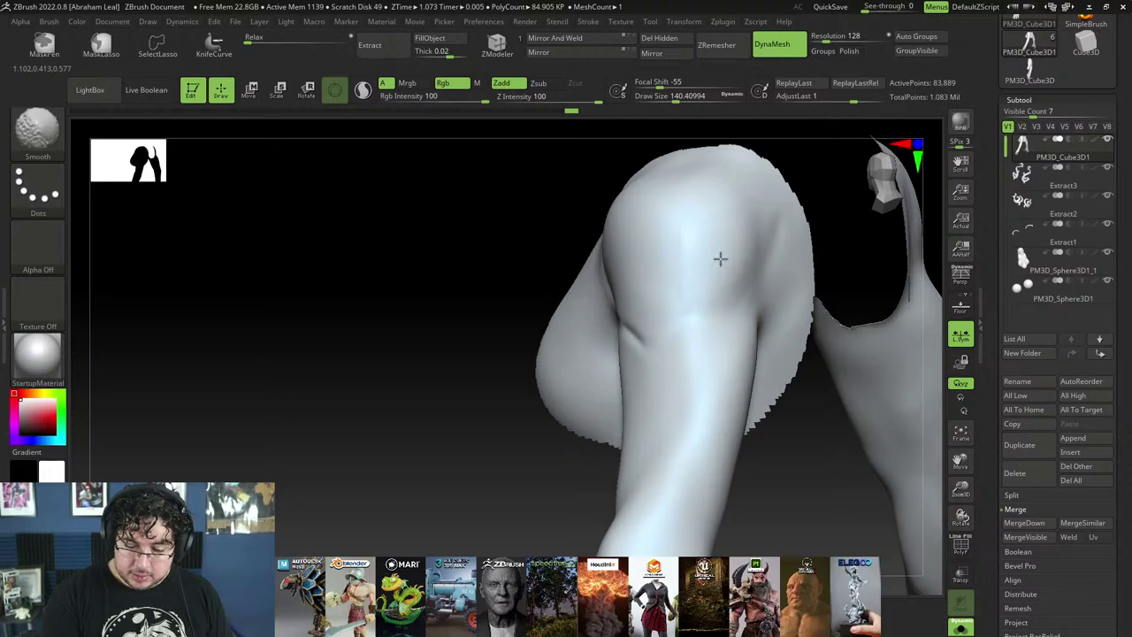
pyautogui.moveTo(718, 236)
pyautogui.mouseDown()
pyautogui.moveTo(733, 253)
pyautogui.moveTo(744, 234)
pyautogui.moveTo(696, 270)
pyautogui.moveTo(738, 242)
pyautogui.moveTo(739, 254)
pyautogui.moveTo(719, 243)
pyautogui.mouseUp()
# Step: Smooth the deltoid's front crease, add ClayBuildup volume below it on the inner upper arm, and blend the strokes
pyautogui.moveTo(533, 465); pyautogui.dragTo(690, 447)
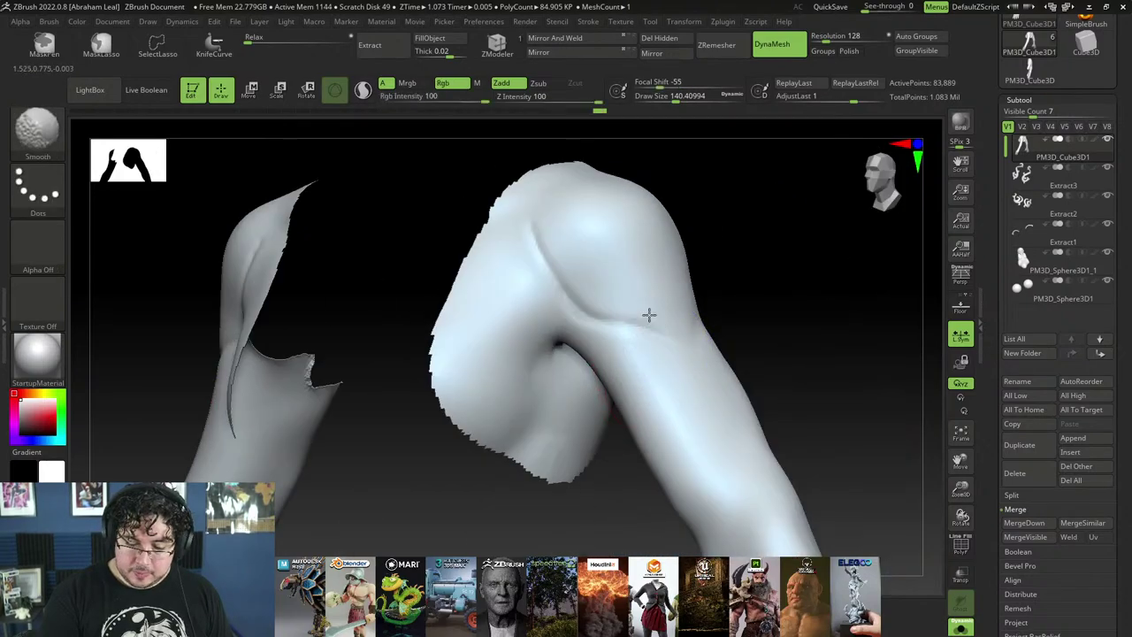
pyautogui.keyDown('shift'); pyautogui.moveTo(650, 316); pyautogui.dragTo(585, 274); pyautogui.keyUp('shift')
pyautogui.moveTo(585, 273)
pyautogui.mouseDown(button='right')
pyautogui.moveTo(738, 298)
pyautogui.moveTo(594, 333)
pyautogui.mouseUp(button='right')
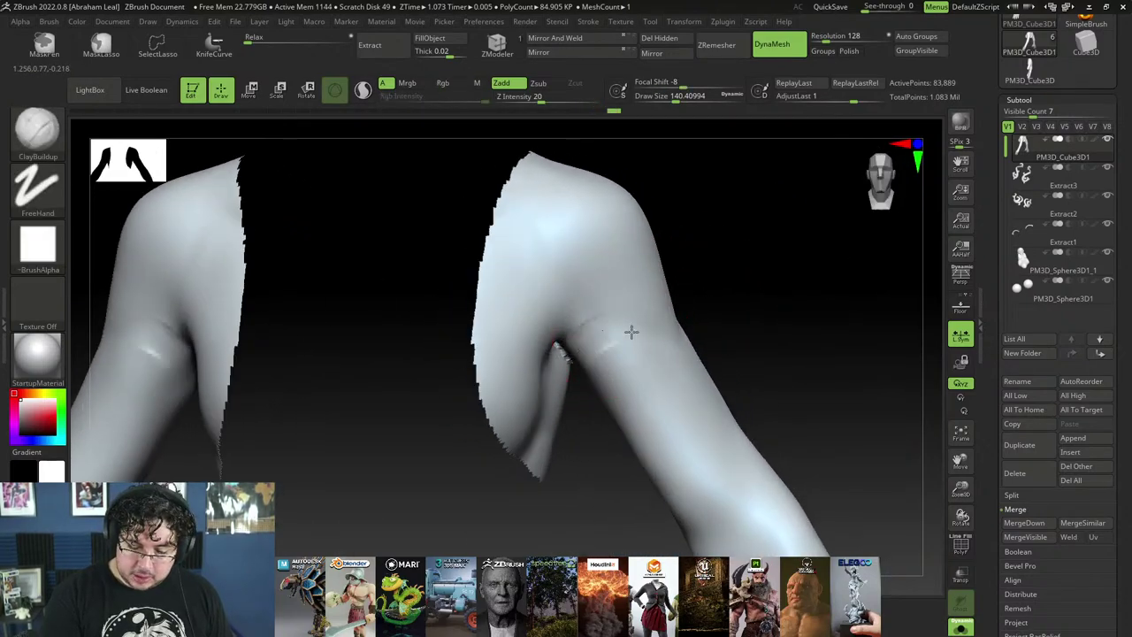
pyautogui.moveTo(600, 350); pyautogui.dragTo(649, 370)
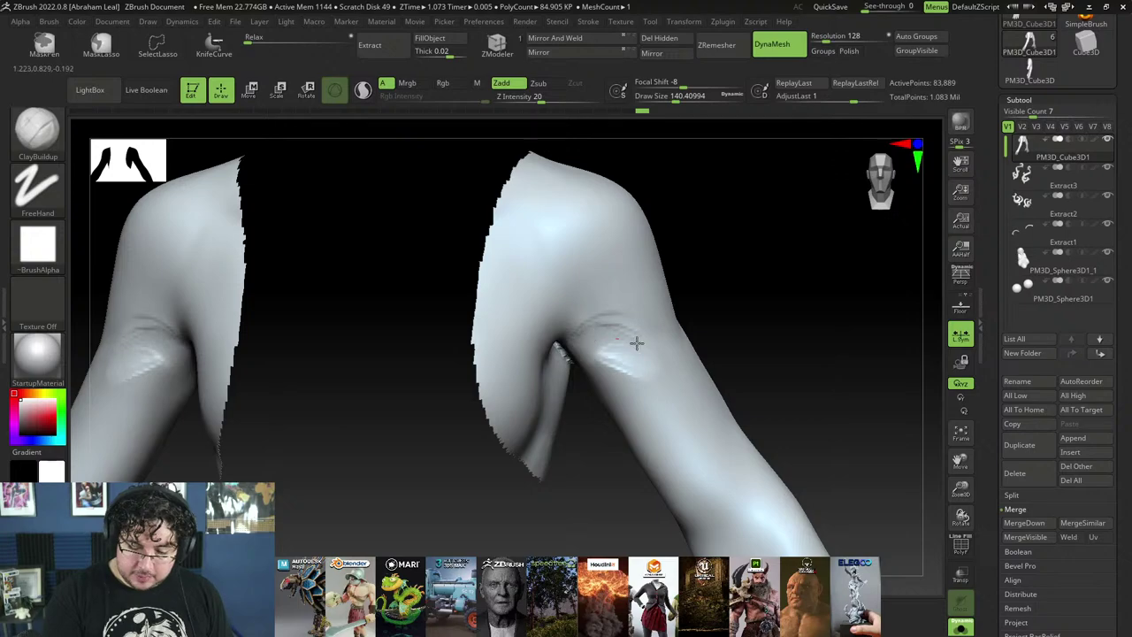
pyautogui.moveTo(631, 328)
pyautogui.mouseDown(button='right')
pyautogui.moveTo(725, 321)
pyautogui.moveTo(682, 359)
pyautogui.moveTo(626, 341)
pyautogui.mouseUp(button='right')
pyautogui.moveTo(626, 341)
pyautogui.keyDown('shift'); pyautogui.mouseDown()
pyautogui.moveTo(625, 358)
pyautogui.moveTo(650, 364)
pyautogui.moveTo(634, 372)
pyautogui.mouseUp(); pyautogui.keyUp('shift')
pyautogui.moveTo(634, 372)
pyautogui.mouseDown(button='right')
pyautogui.moveTo(788, 235)
pyautogui.moveTo(655, 349)
pyautogui.mouseUp(button='right')
pyautogui.keyDown('shift'); pyautogui.moveTo(630, 369); pyautogui.dragTo(658, 361); pyautogui.keyUp('shift')
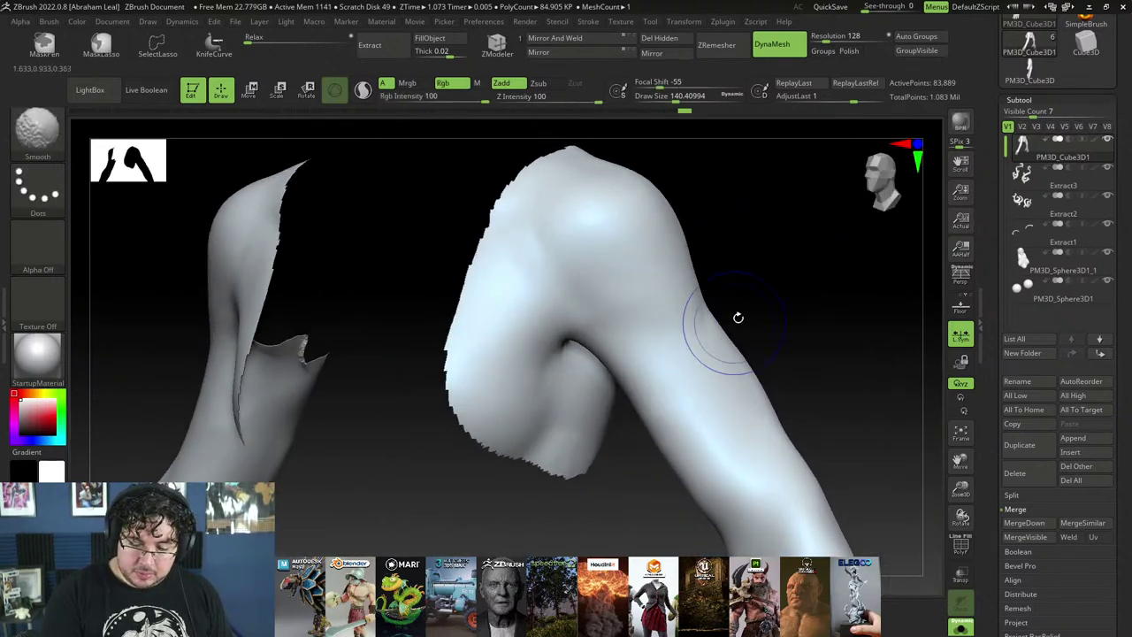
# Step: Flatten the outer upper arm below the deltoid into planes with the TrimDynamic brush at draw sizes of about 116 to 140
pyautogui.moveTo(735, 316)
pyautogui.mouseDown(button='right')
pyautogui.moveTo(733, 296)
pyautogui.moveTo(589, 243)
pyautogui.mouseUp(button='right')
pyautogui.moveTo(576, 206)
pyautogui.mouseDown(button='right')
pyautogui.moveTo(773, 227)
pyautogui.moveTo(662, 298)
pyautogui.moveTo(813, 336)
pyautogui.moveTo(728, 331)
pyautogui.mouseUp(button='right')
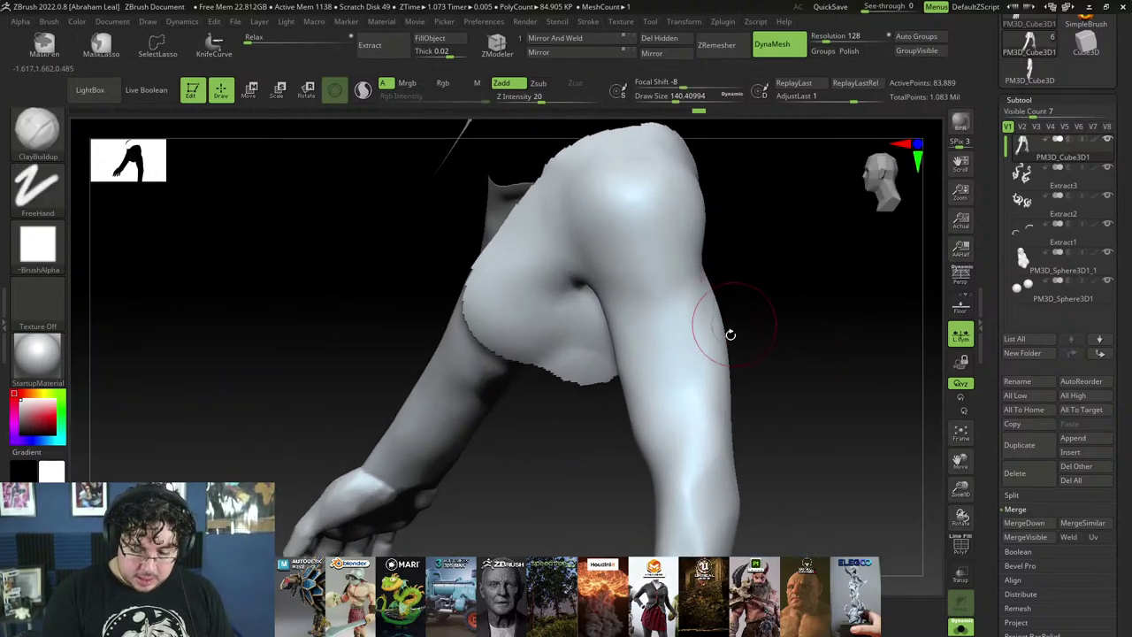
pyautogui.press('b')
pyautogui.press('t')
pyautogui.press('d')
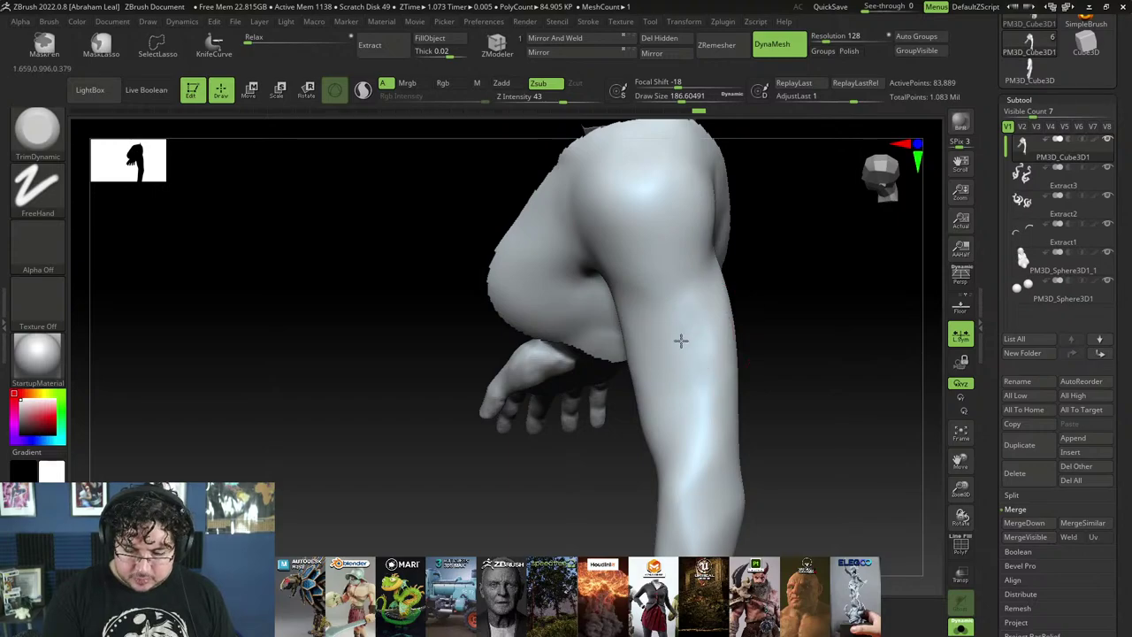
pyautogui.moveTo(708, 417)
pyautogui.mouseDown(button='right')
pyautogui.moveTo(766, 369)
pyautogui.moveTo(699, 325)
pyautogui.mouseUp(button='right')
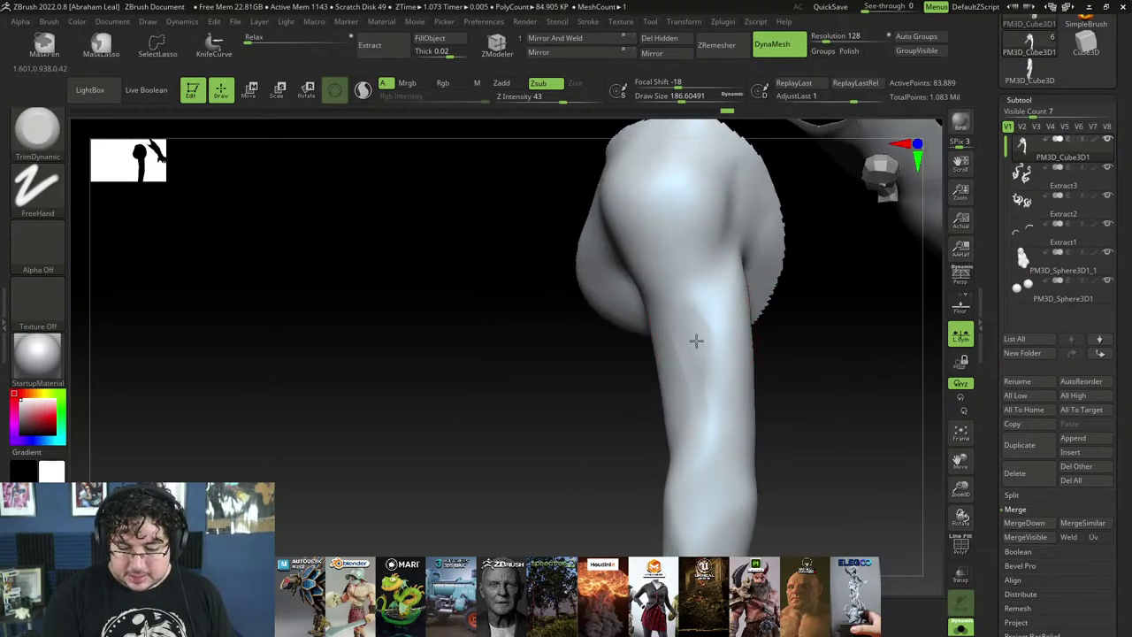
pyautogui.press('space')
pyautogui.moveTo(696, 340)
pyautogui.mouseDown()
pyautogui.moveTo(686, 341)
pyautogui.moveTo(698, 316)
pyautogui.mouseUp()
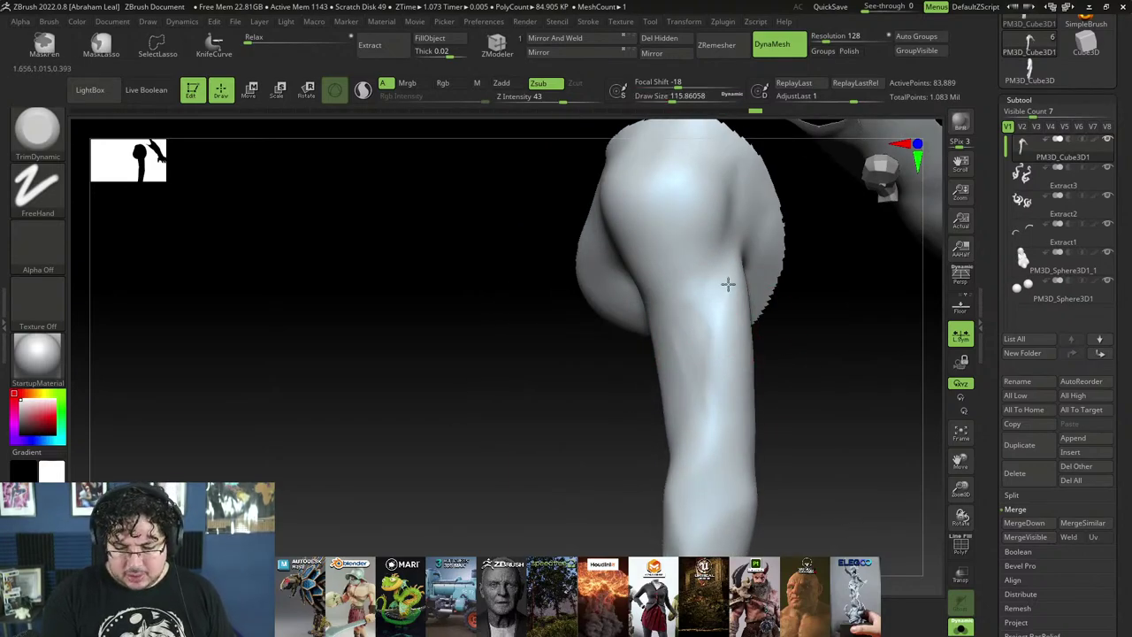
pyautogui.press('space')
pyautogui.press(']')
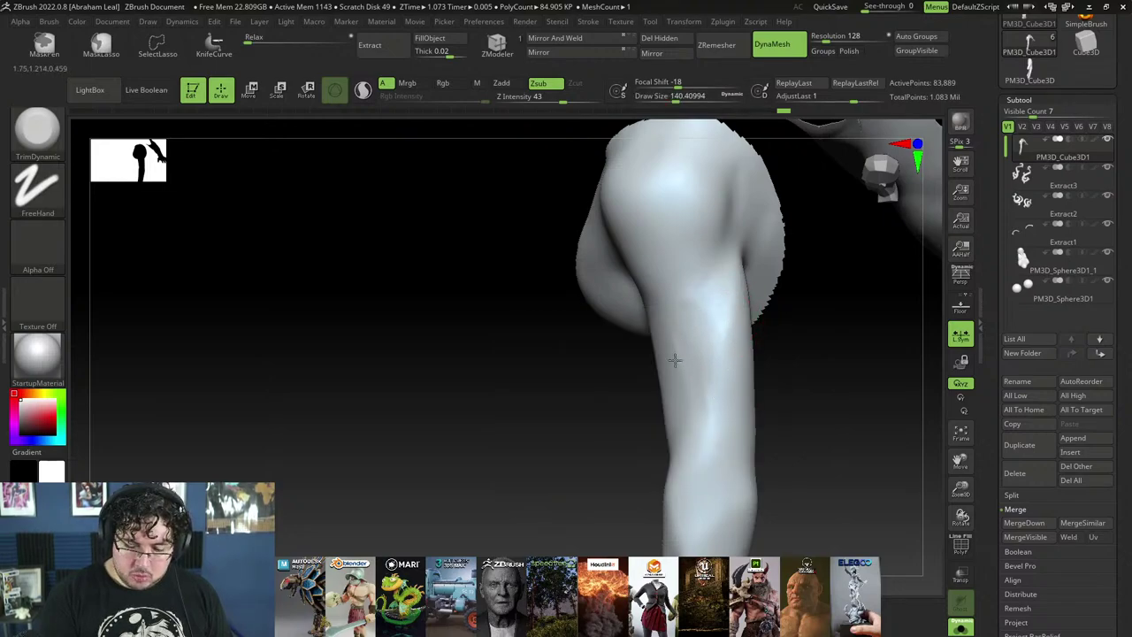
pyautogui.moveTo(674, 360); pyautogui.dragTo(678, 336, button='right')
# Step: Switch to the browser and search Google Images for "ARCANE CHARACTER DESIGN"
pyautogui.hotkey('alt', 'Tab')
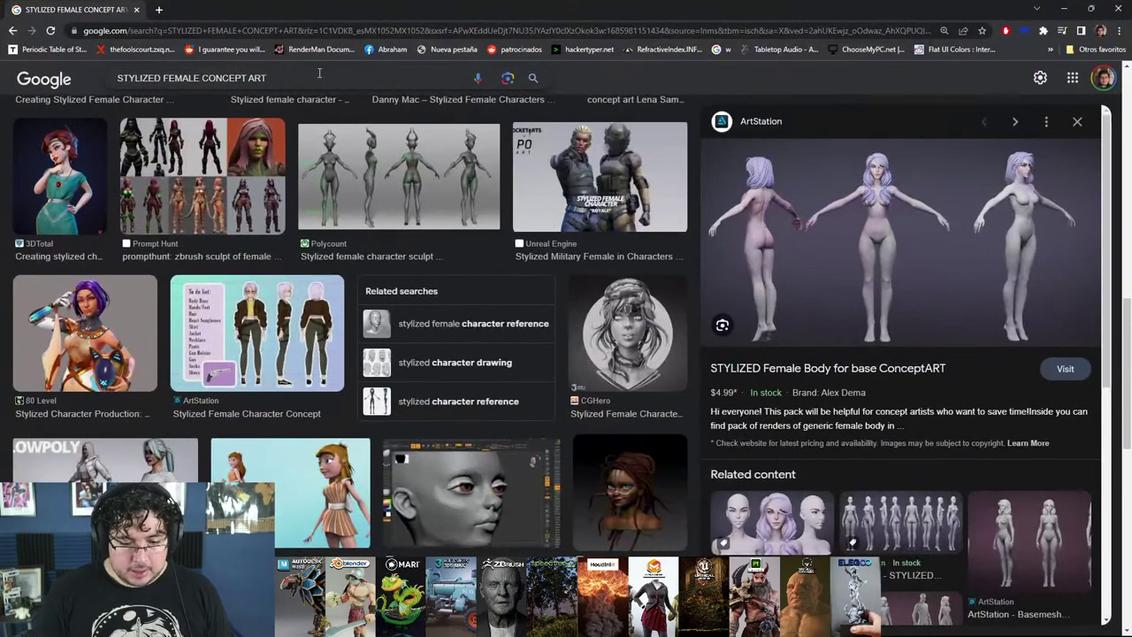
pyautogui.moveTo(280, 79); pyautogui.dragTo(74, 86)
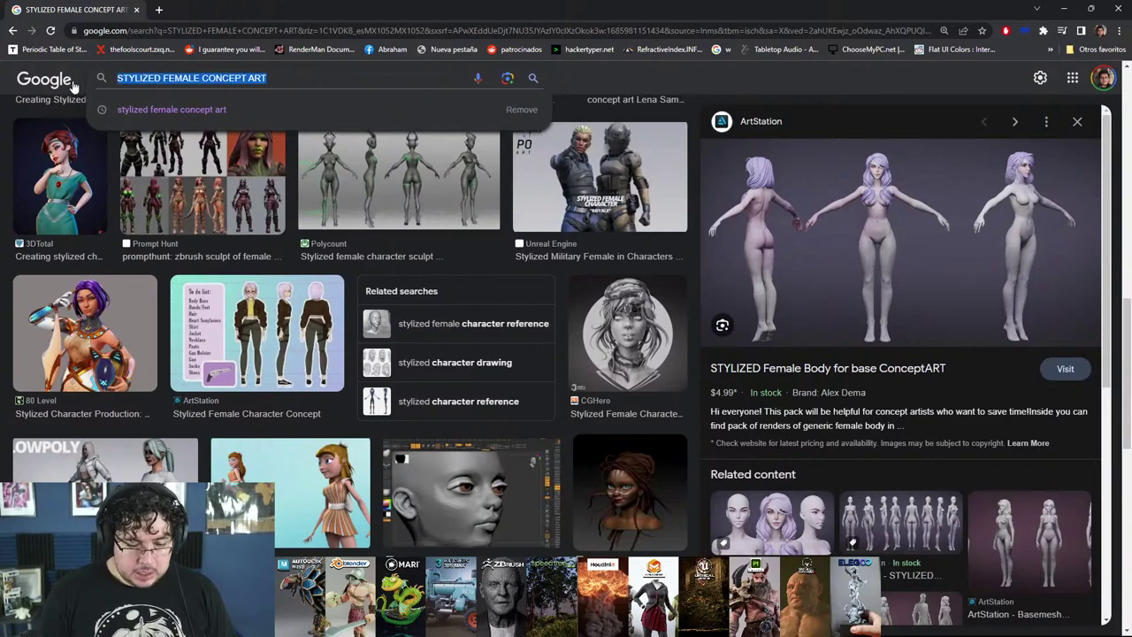
pyautogui.press('BackSpace')
pyautogui.write('AR')
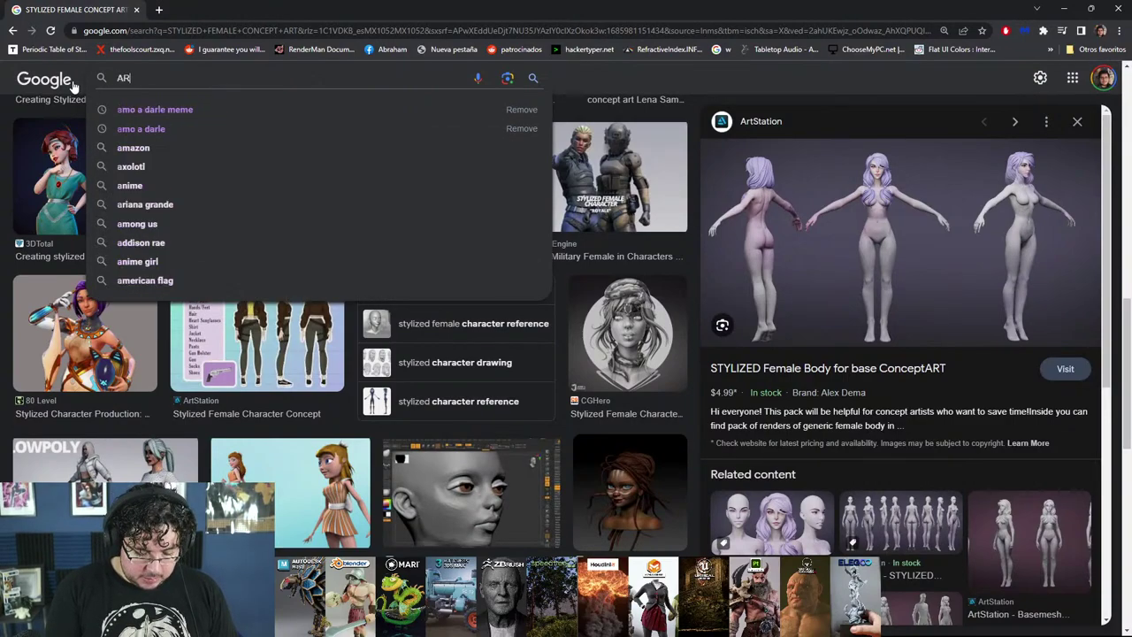
pyautogui.write('CANE CHARACTER DESIGN')
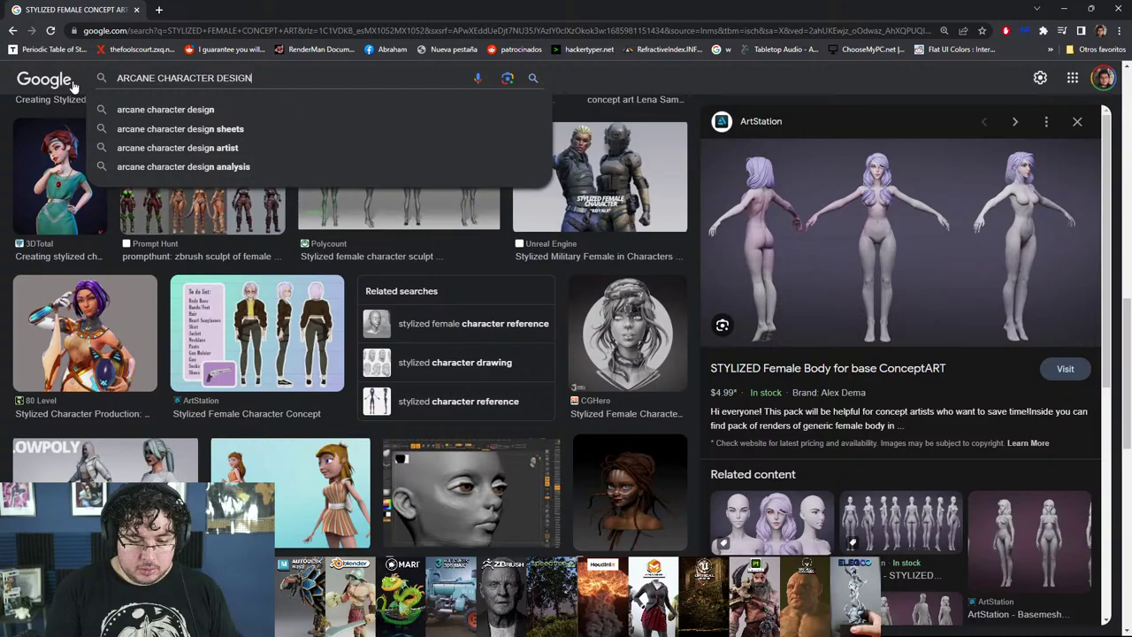
pyautogui.press('Return')
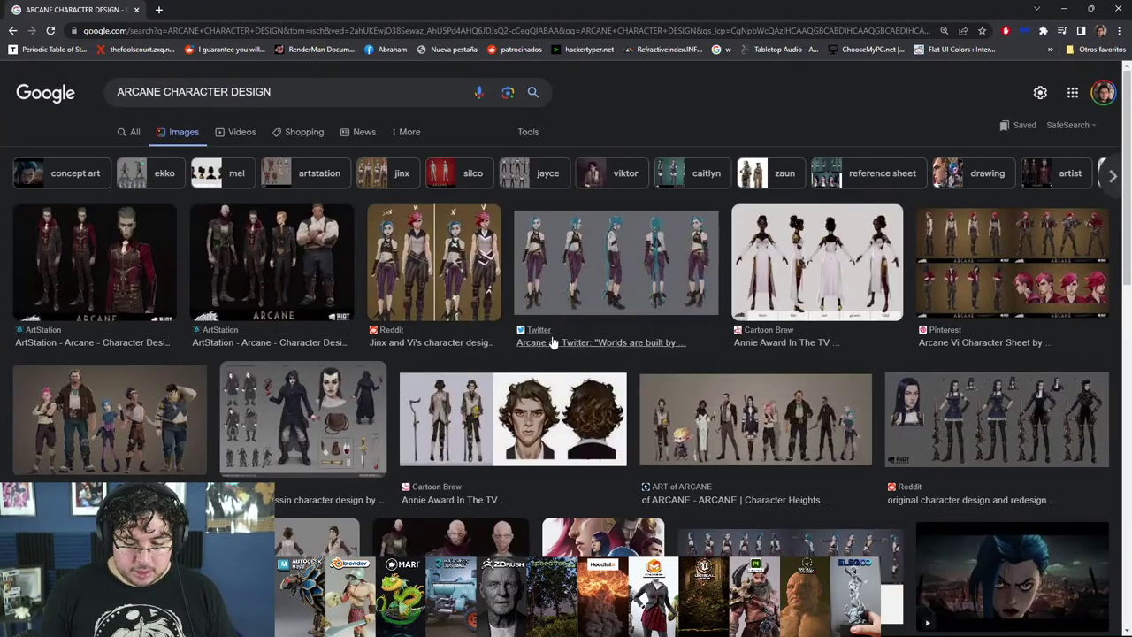
# Step: Preview the Arcane character sheets and open the blue-haired rifle-carrying woman's outfit sheet from the Reddit post at full size
pyautogui.click(467, 280)
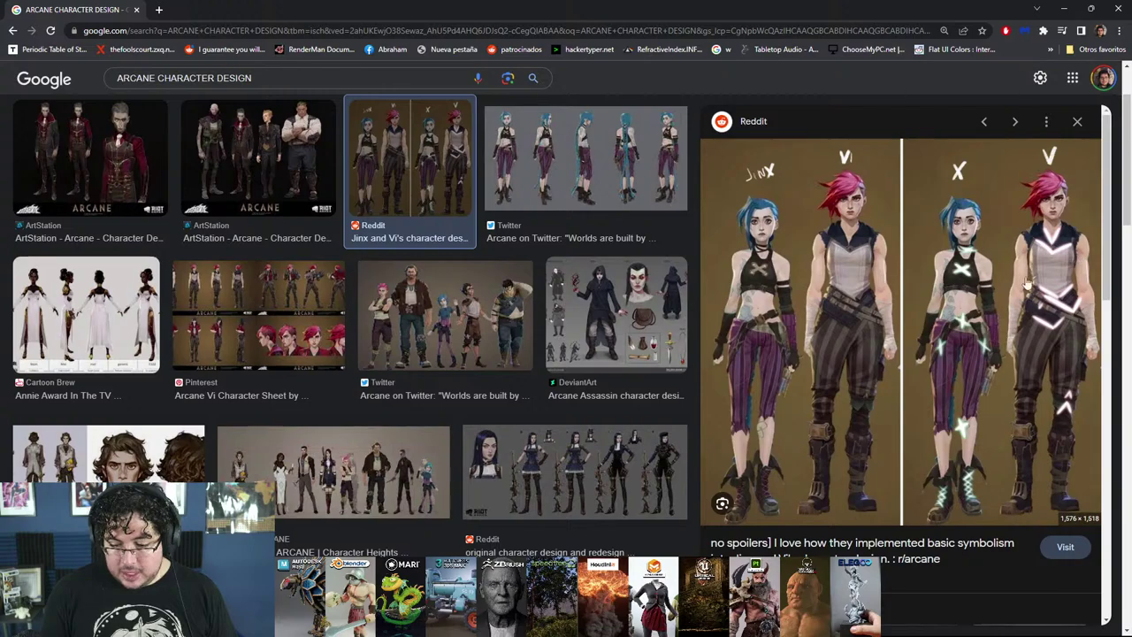
pyautogui.click(501, 319)
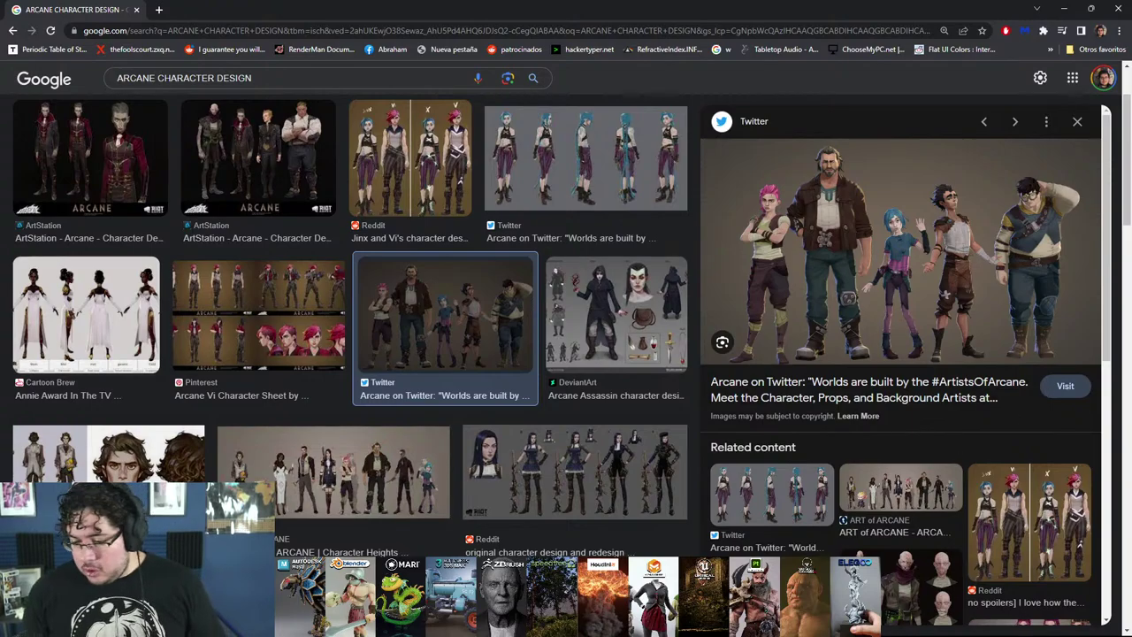
pyautogui.click(609, 473)
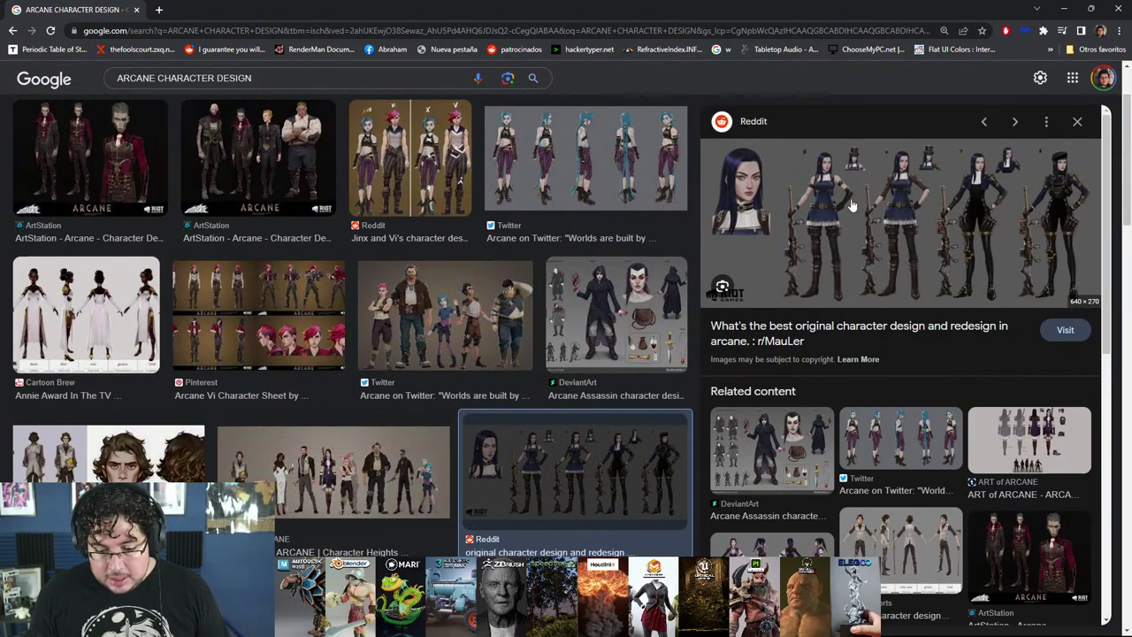
pyautogui.click(851, 205)
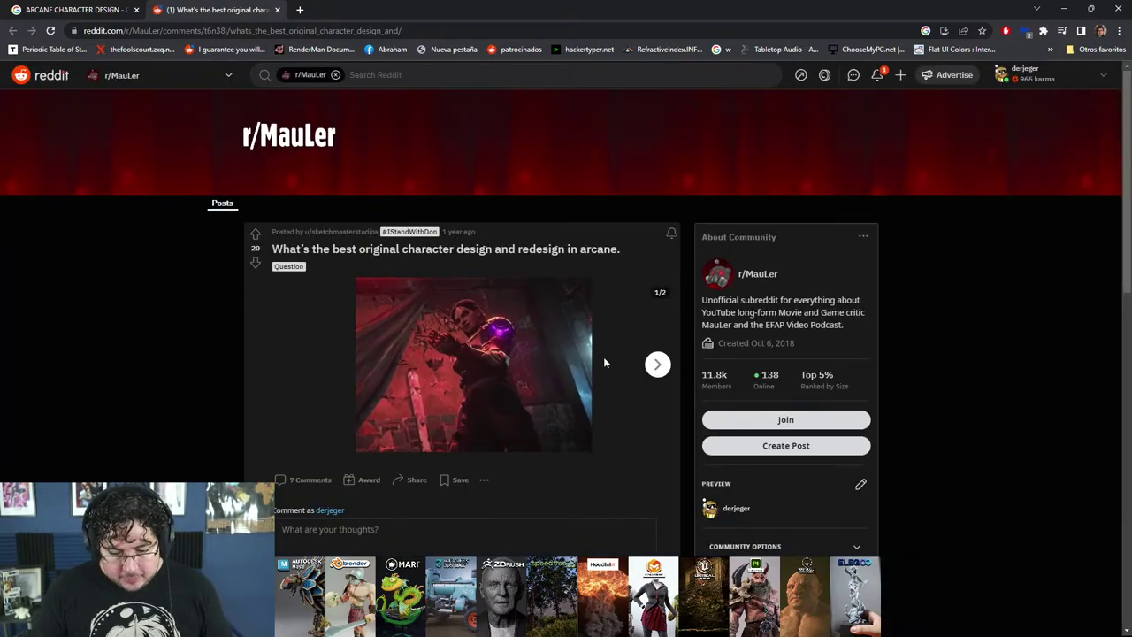
pyautogui.click(660, 365)
pyautogui.click(492, 370)
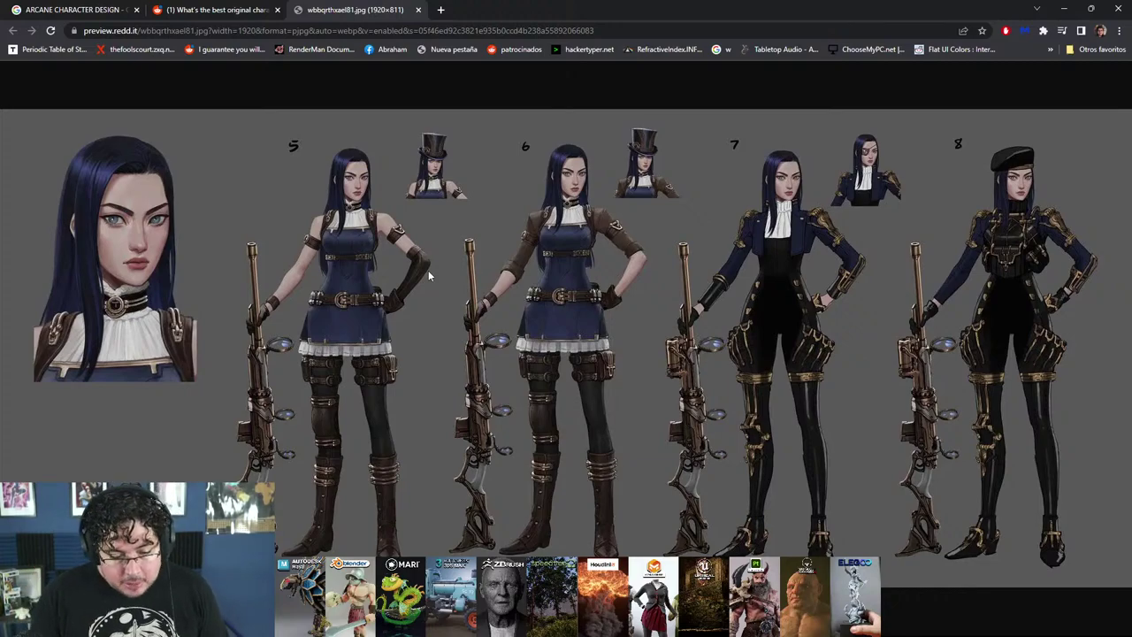
# Step: Copy the outfit sheet image and paste it into the Untitled-1 document in Photoshop, focusing on the upper body of figure 5
pyautogui.rightClick(318, 221)
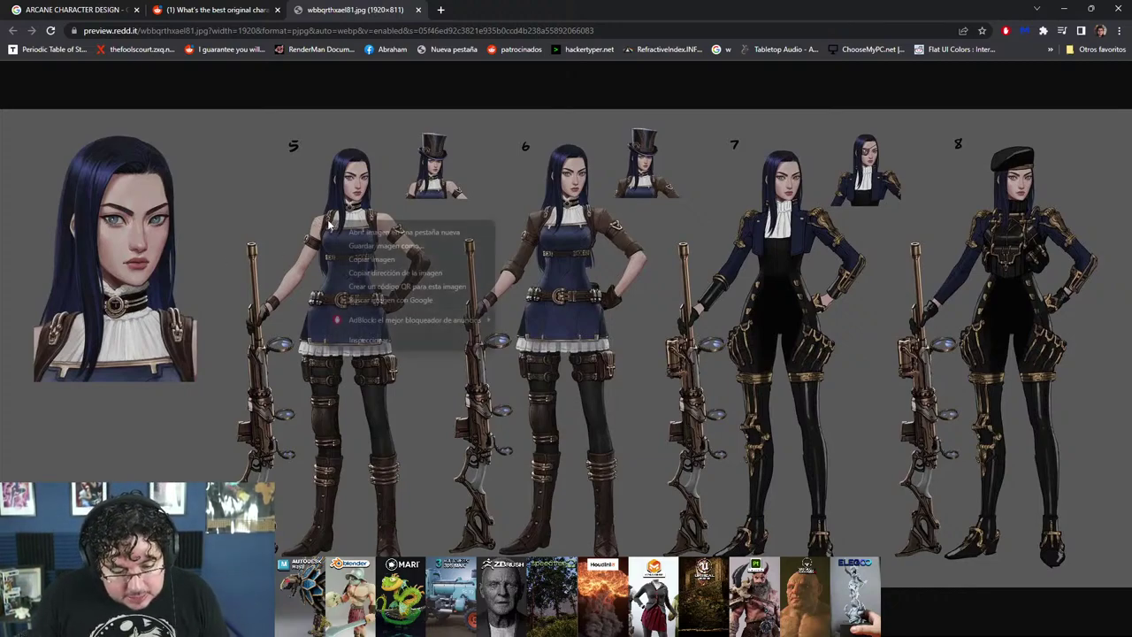
pyautogui.hotkey('alt', 'Tab')
pyautogui.click(550, 438)
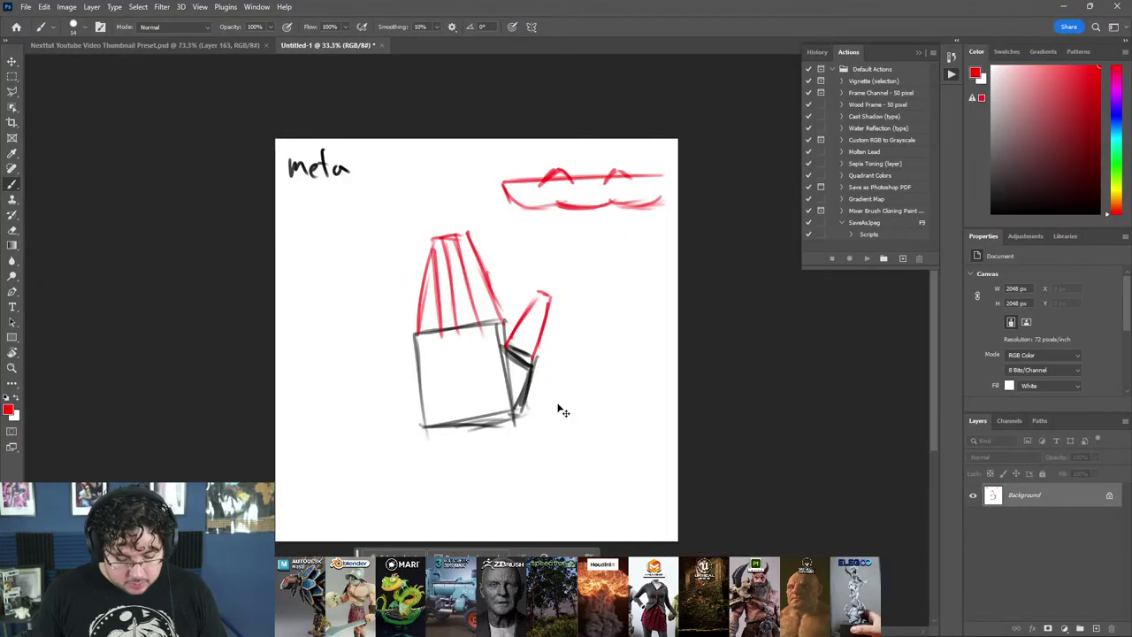
pyautogui.hotkey('ctrl', 'v')
pyautogui.keyDown('alt'); pyautogui.scroll(15, 446, 323); pyautogui.keyUp('alt')
pyautogui.keyDown('alt'); pyautogui.scroll(5, 396, 290); pyautogui.keyUp('alt')
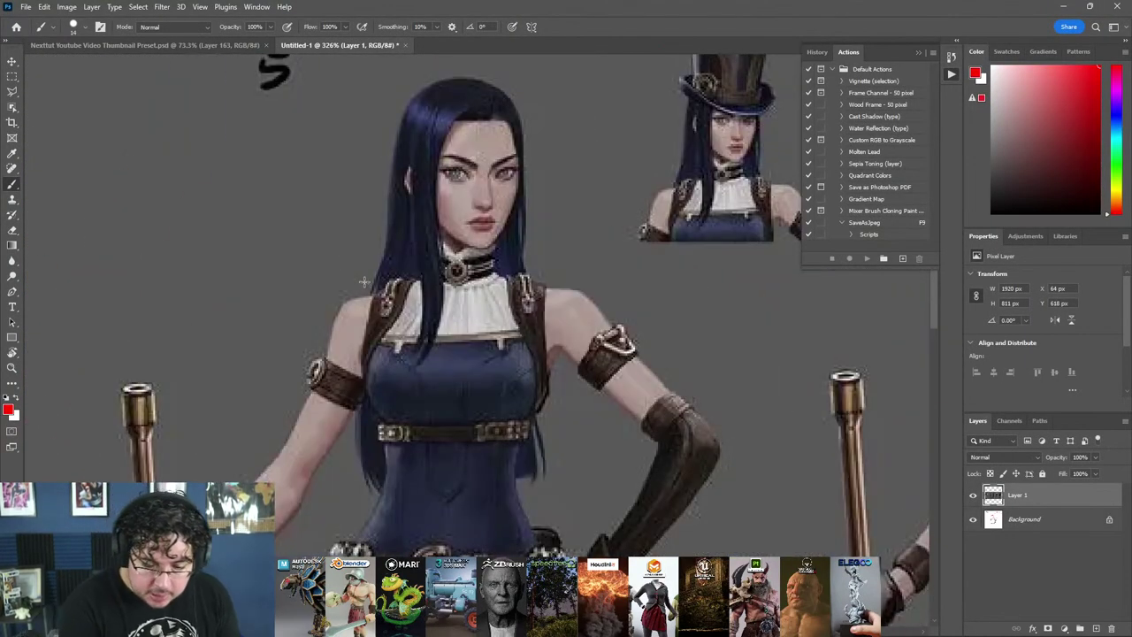
# Step: Undo the test brush stroke beside the character's shoulder and switch to the Eraser with a much smaller brush size
pyautogui.moveTo(363, 280); pyautogui.dragTo(342, 287)
pyautogui.hotkey('ctrl', 'z')
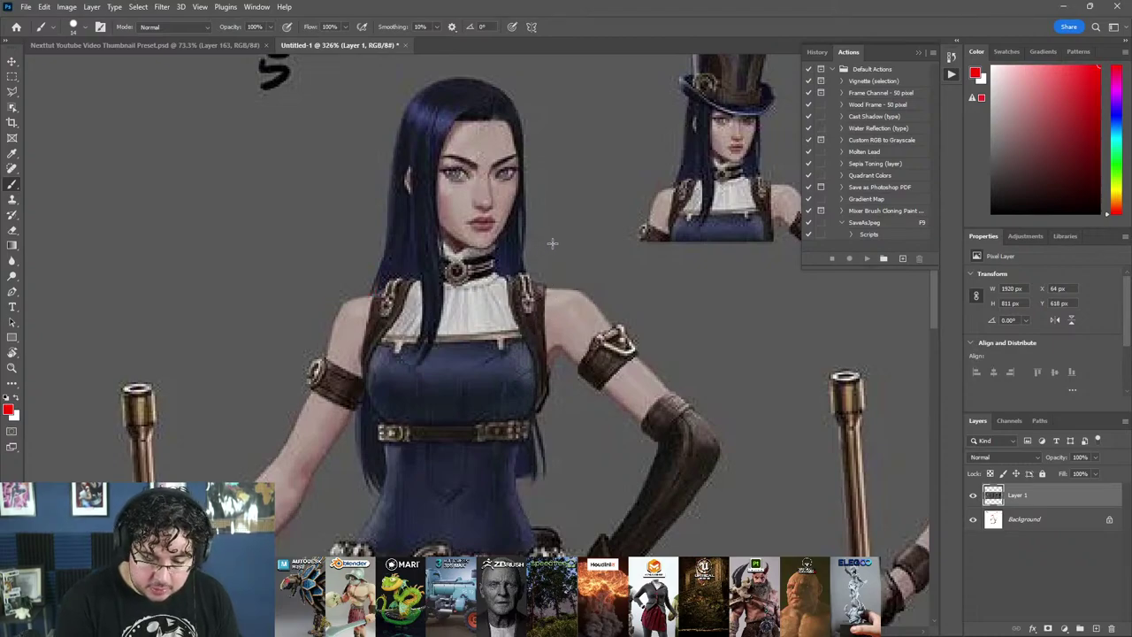
pyautogui.press('e')
pyautogui.rightClick(661, 302)
pyautogui.moveTo(777, 306); pyautogui.dragTo(745, 314)
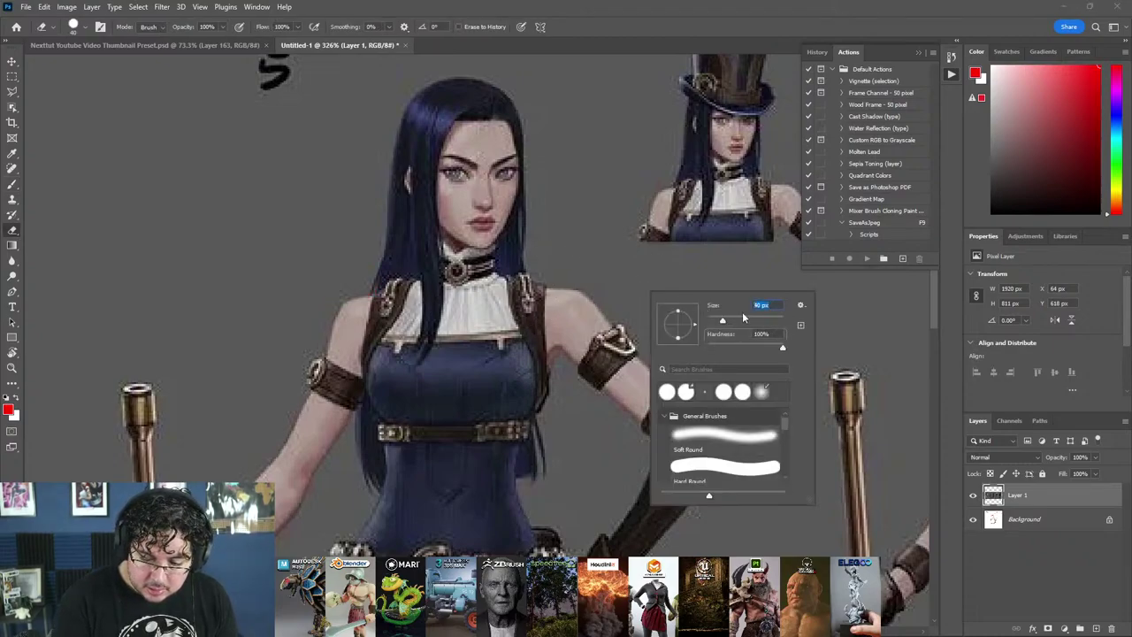
pyautogui.write('1')
pyautogui.press('Return')
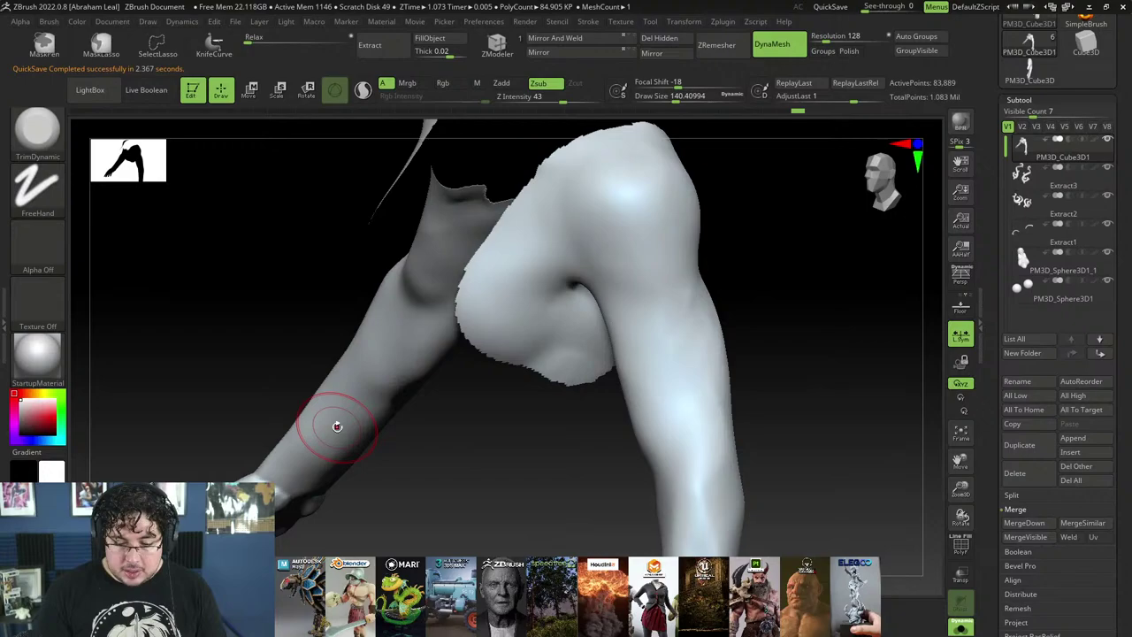
# Step: Return to ZBrush and flatten the back and top of the shoulder with the TrimDynamic brush at a draw size of about 172
pyautogui.moveTo(336, 420); pyautogui.dragTo(788, 384)
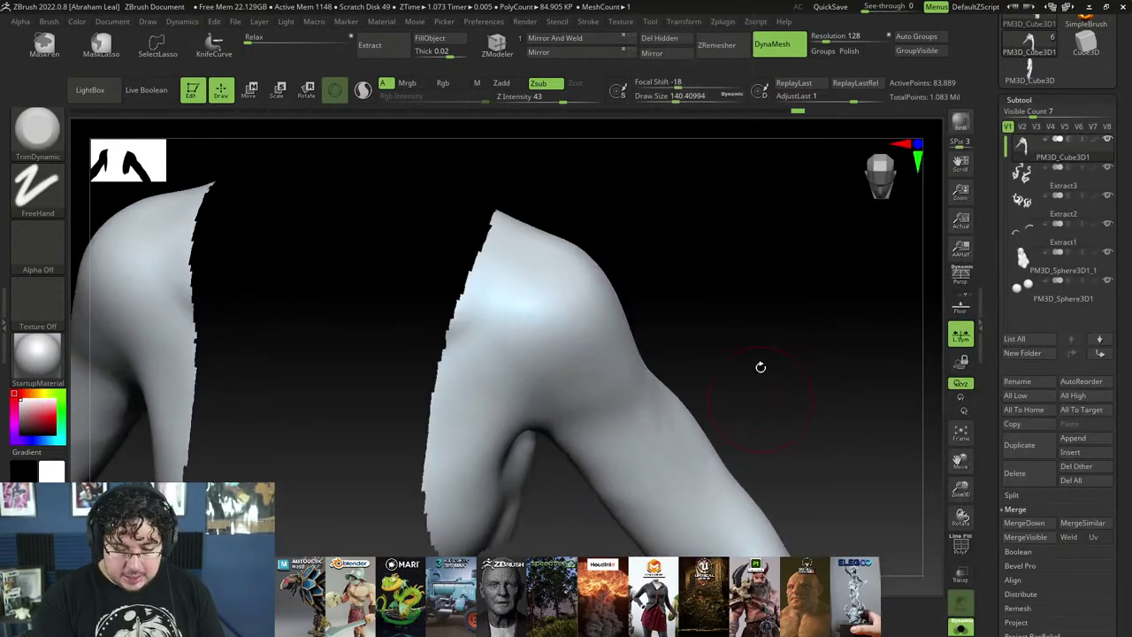
pyautogui.moveTo(758, 367)
pyautogui.mouseDown()
pyautogui.moveTo(593, 349)
pyautogui.moveTo(531, 363)
pyautogui.mouseUp()
pyautogui.moveTo(566, 356)
pyautogui.mouseDown(button='right')
pyautogui.moveTo(619, 321)
pyautogui.moveTo(594, 331)
pyautogui.mouseUp(button='right')
pyautogui.moveTo(581, 331); pyautogui.dragTo(547, 349)
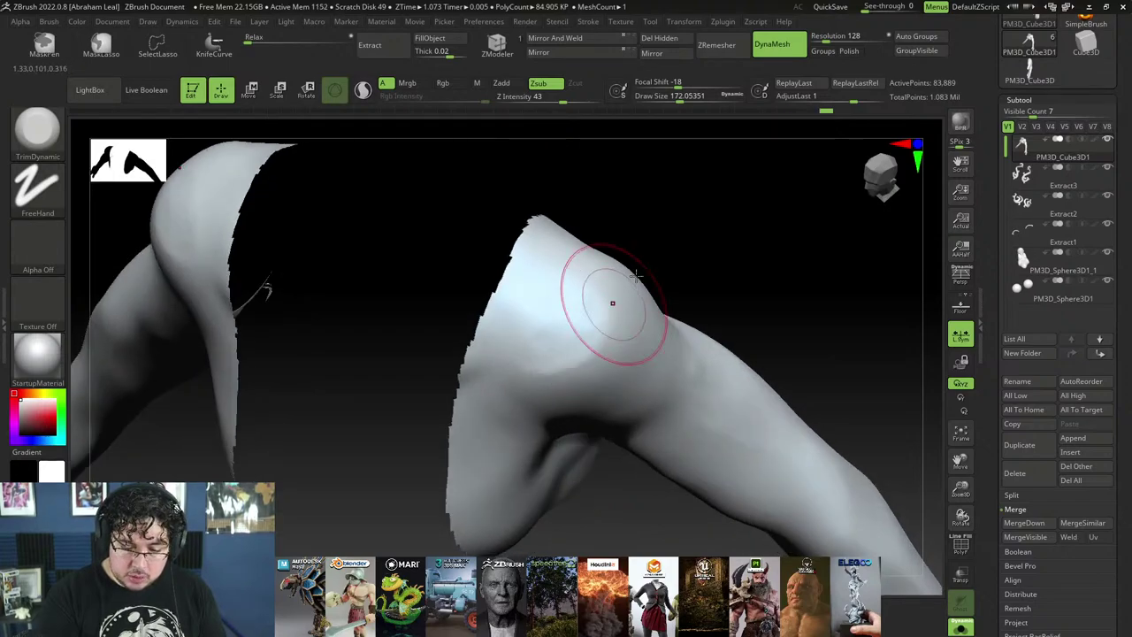
pyautogui.moveTo(612, 304); pyautogui.dragTo(589, 313, button='right')
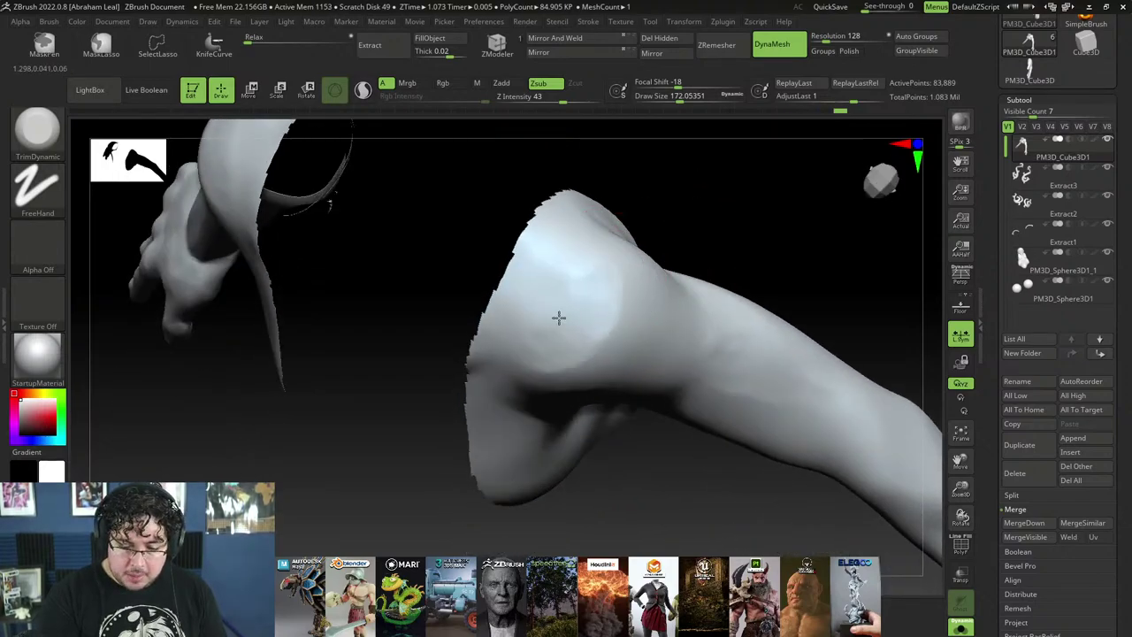
pyautogui.moveTo(667, 197); pyautogui.dragTo(593, 239, button='right')
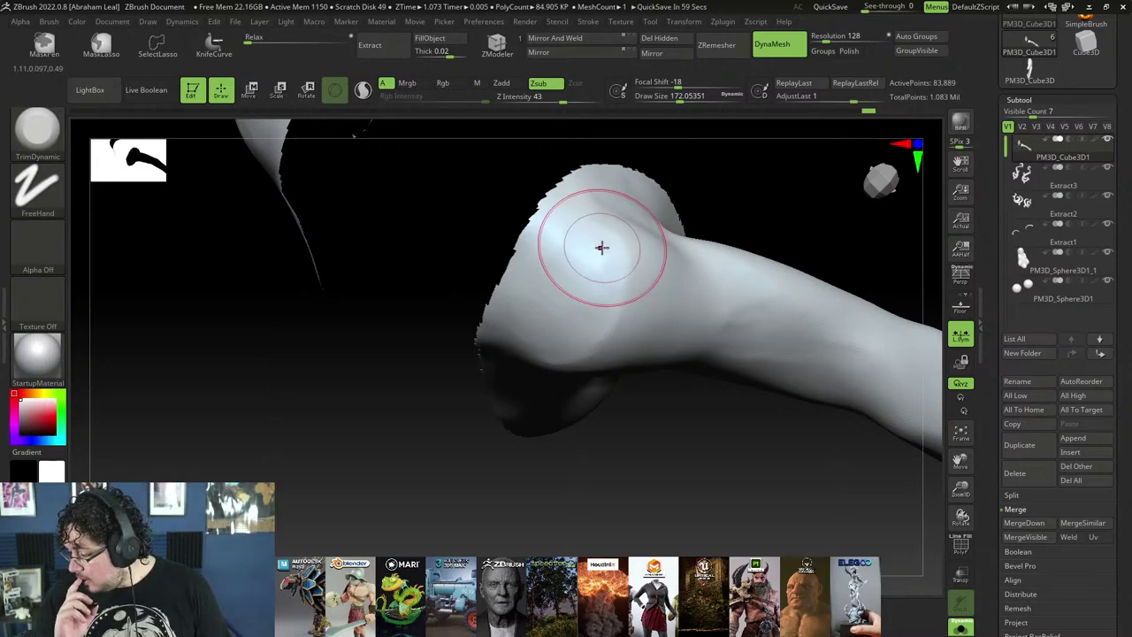
pyautogui.moveTo(601, 247)
pyautogui.mouseDown(button='right')
pyautogui.moveTo(799, 215)
pyautogui.moveTo(797, 225)
pyautogui.mouseUp(button='right')
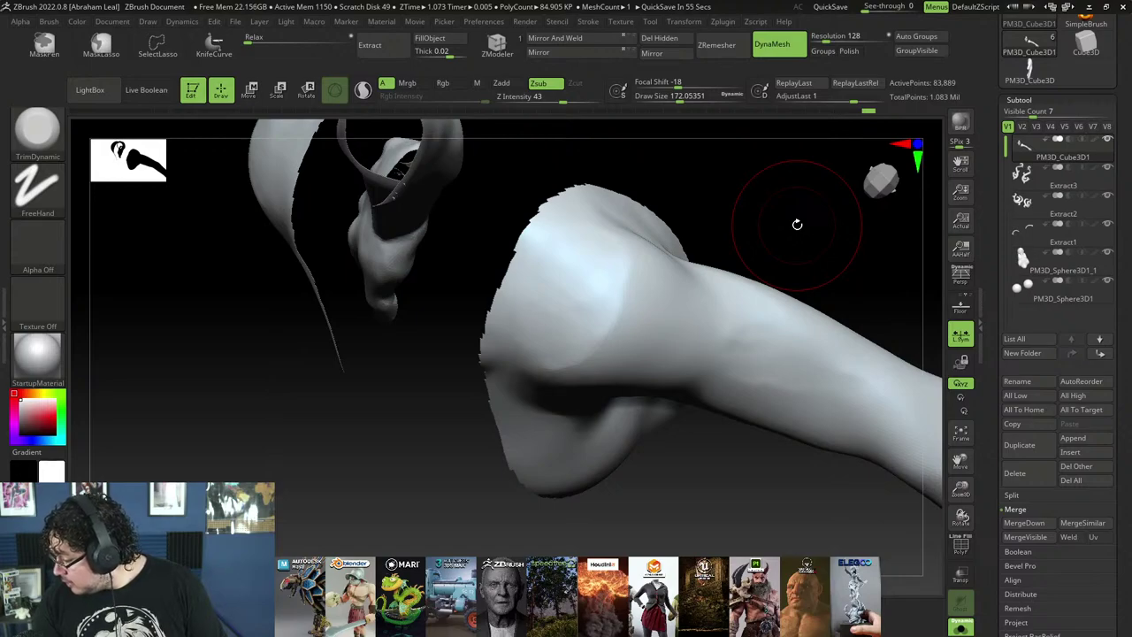
pyautogui.moveTo(798, 225)
pyautogui.mouseDown(button='right')
pyautogui.moveTo(797, 207)
pyautogui.moveTo(696, 278)
pyautogui.moveTo(594, 309)
pyautogui.moveTo(740, 217)
pyautogui.mouseUp(button='right')
pyautogui.moveTo(644, 269)
pyautogui.mouseDown()
pyautogui.moveTo(728, 200)
pyautogui.moveTo(615, 301)
pyautogui.mouseUp()
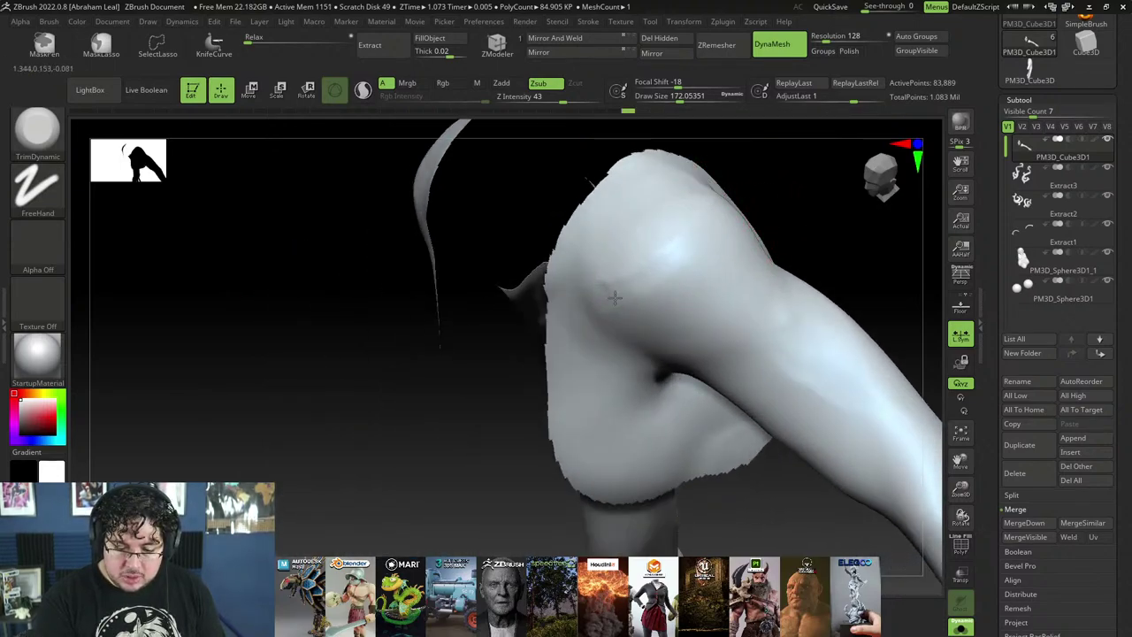
# Step: Smooth the upper outer corner of the shoulder as seen from the front
pyautogui.moveTo(695, 258)
pyautogui.mouseDown(button='right')
pyautogui.moveTo(813, 224)
pyautogui.moveTo(797, 215)
pyautogui.mouseUp(button='right')
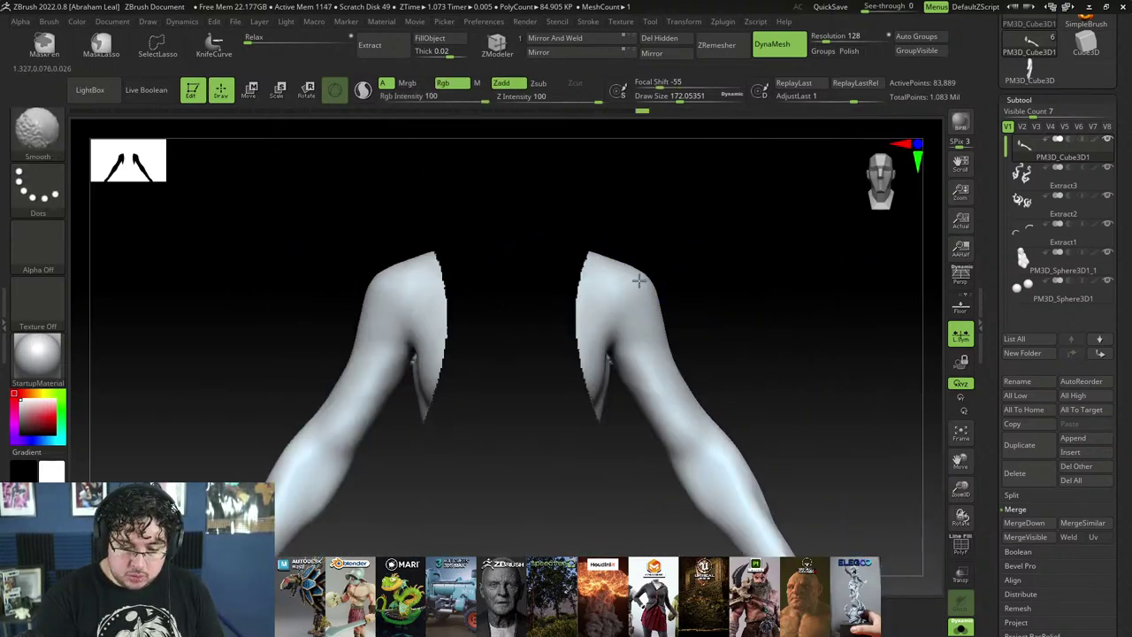
pyautogui.moveTo(638, 280); pyautogui.dragTo(647, 278, button='right')
pyautogui.keyDown('shift'); pyautogui.moveTo(647, 278); pyautogui.dragTo(658, 276); pyautogui.keyUp('shift')
pyautogui.moveTo(690, 280)
pyautogui.keyDown('shift'); pyautogui.mouseDown(button='right')
pyautogui.moveTo(676, 279)
pyautogui.moveTo(670, 324)
pyautogui.moveTo(741, 321)
pyautogui.mouseUp(button='right'); pyautogui.keyUp('shift')
pyautogui.keyDown('alt'); pyautogui.moveTo(742, 321); pyautogui.dragTo(784, 356, button='right'); pyautogui.keyUp('alt')
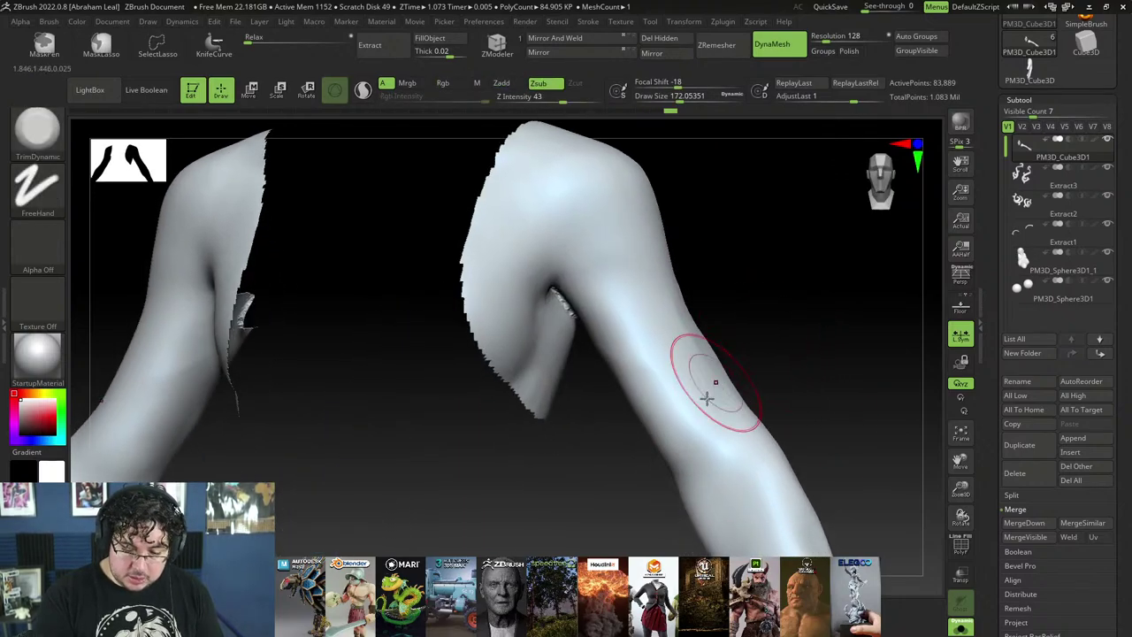
# Step: Trim the upper arm near the elbow with TrimDynamic at a draw size of about 116, and switch to the Photoshop reference
pyautogui.press('space')
pyautogui.moveTo(724, 403); pyautogui.dragTo(717, 404)
pyautogui.moveTo(698, 444); pyautogui.dragTo(679, 449)
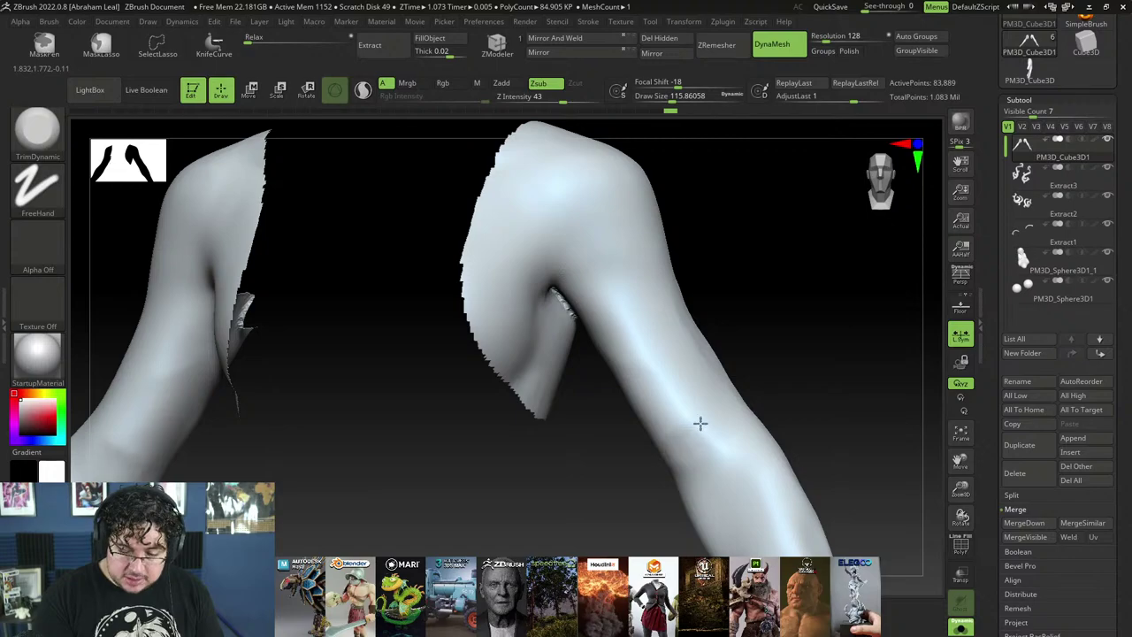
pyautogui.hotkey('alt', 'Tab')
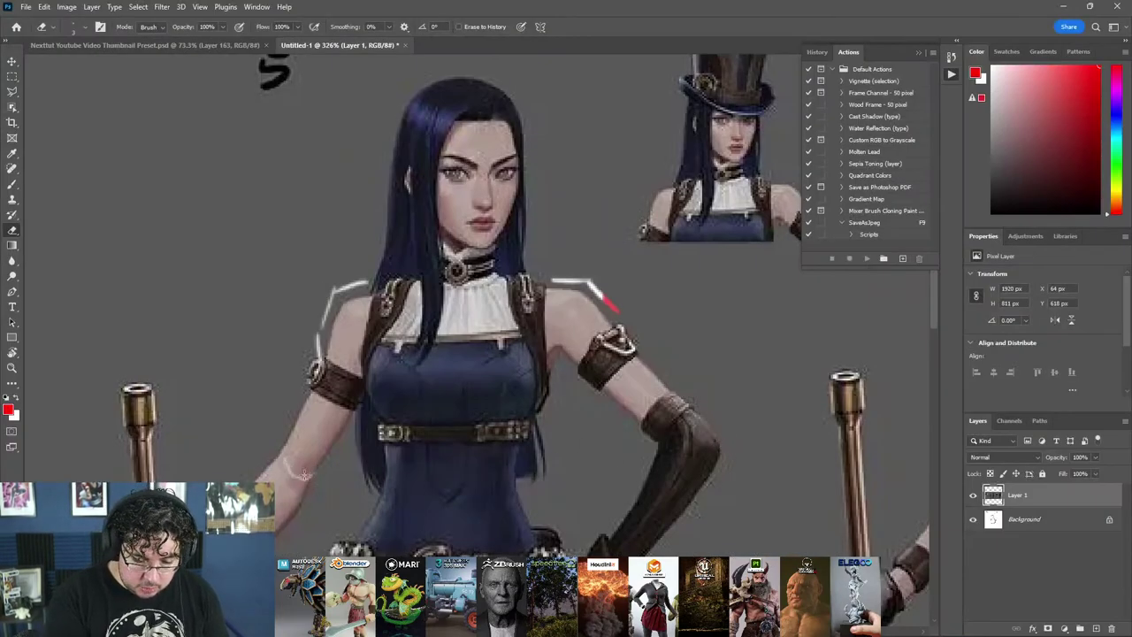
# Step: Return to ZBrush and carve creases around the lower end of the biceps with DamStandard at a draw size of about 116
pyautogui.hotkey('alt', 'Tab')
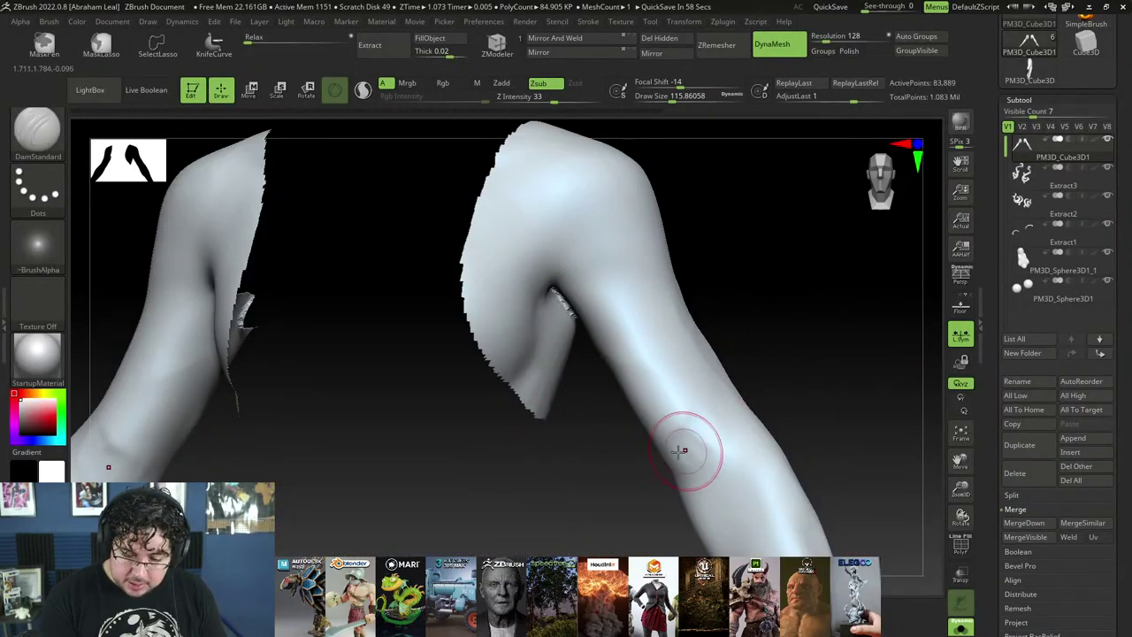
pyautogui.moveTo(708, 451); pyautogui.dragTo(720, 433)
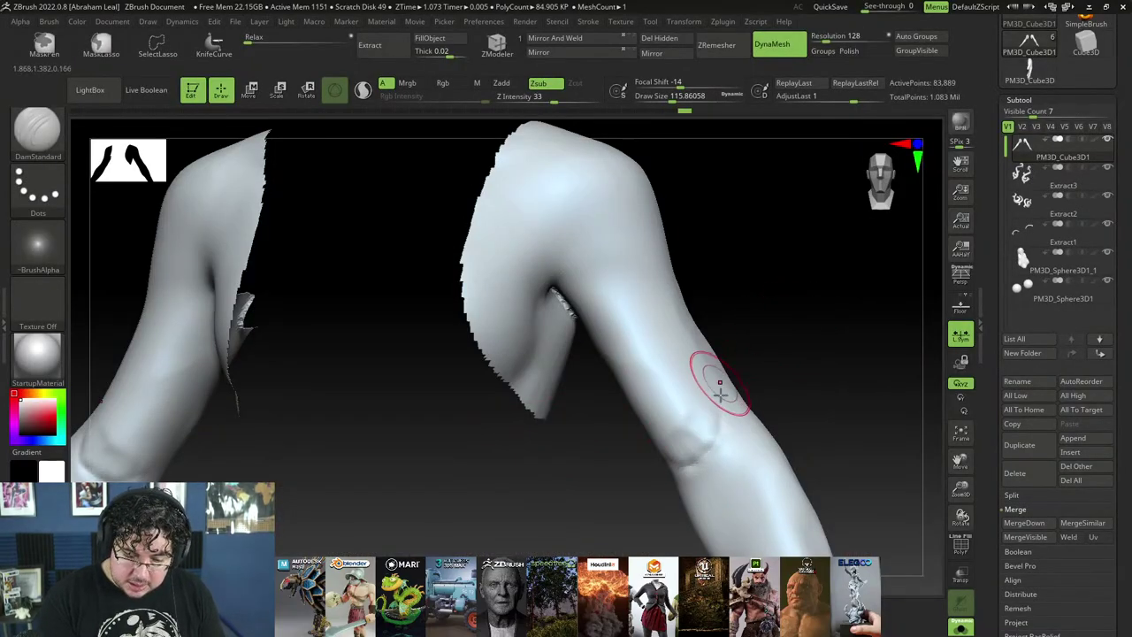
pyautogui.moveTo(722, 389)
pyautogui.mouseDown(button='right')
pyautogui.moveTo(738, 357)
pyautogui.moveTo(713, 371)
pyautogui.mouseUp(button='right')
pyautogui.moveTo(702, 446); pyautogui.dragTo(719, 403)
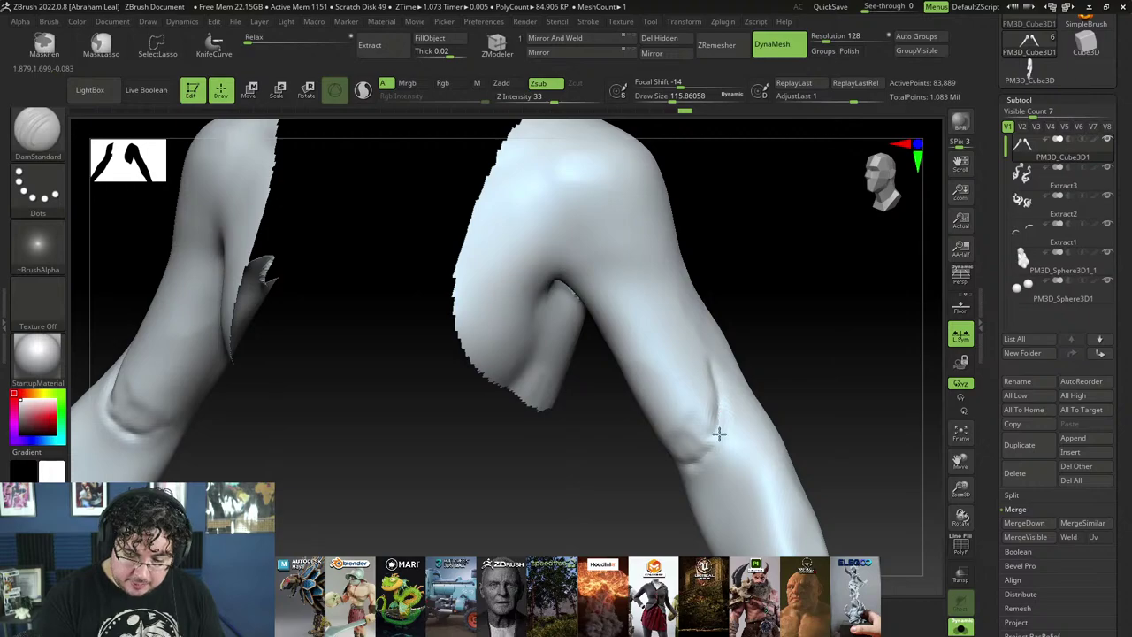
# Step: Trim the lower end of the biceps beside the elbow crease with TrimDynamic at a draw size of about 97
pyautogui.press('b')
pyautogui.press('t')
pyautogui.press('d')
pyautogui.press('space')
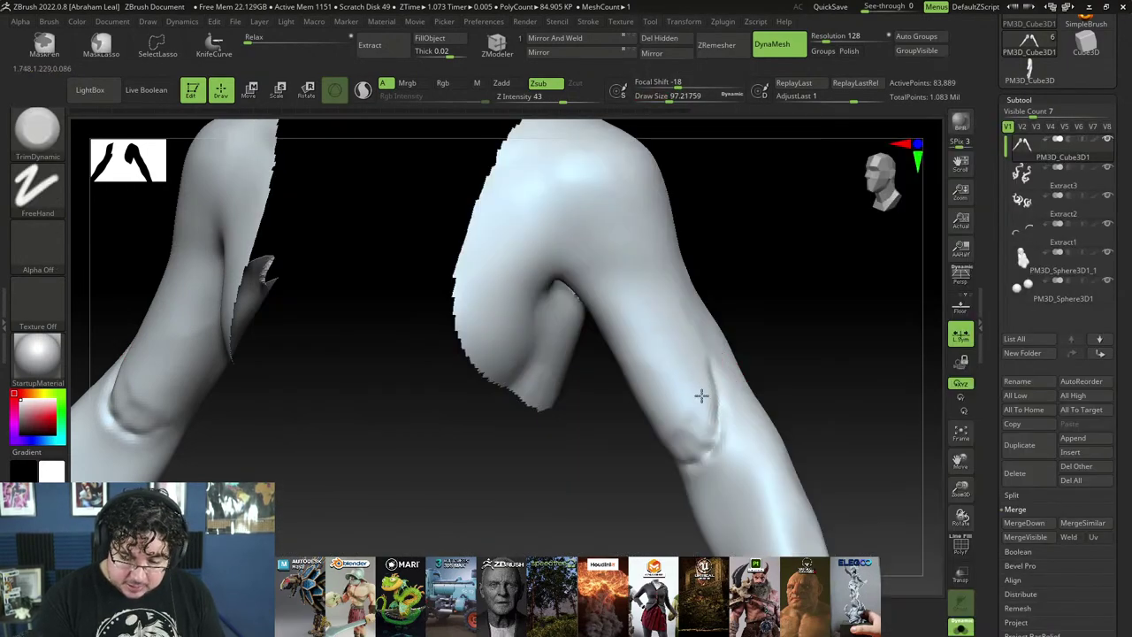
pyautogui.moveTo(701, 396)
pyautogui.mouseDown()
pyautogui.moveTo(700, 359)
pyautogui.moveTo(702, 416)
pyautogui.moveTo(678, 447)
pyautogui.mouseUp()
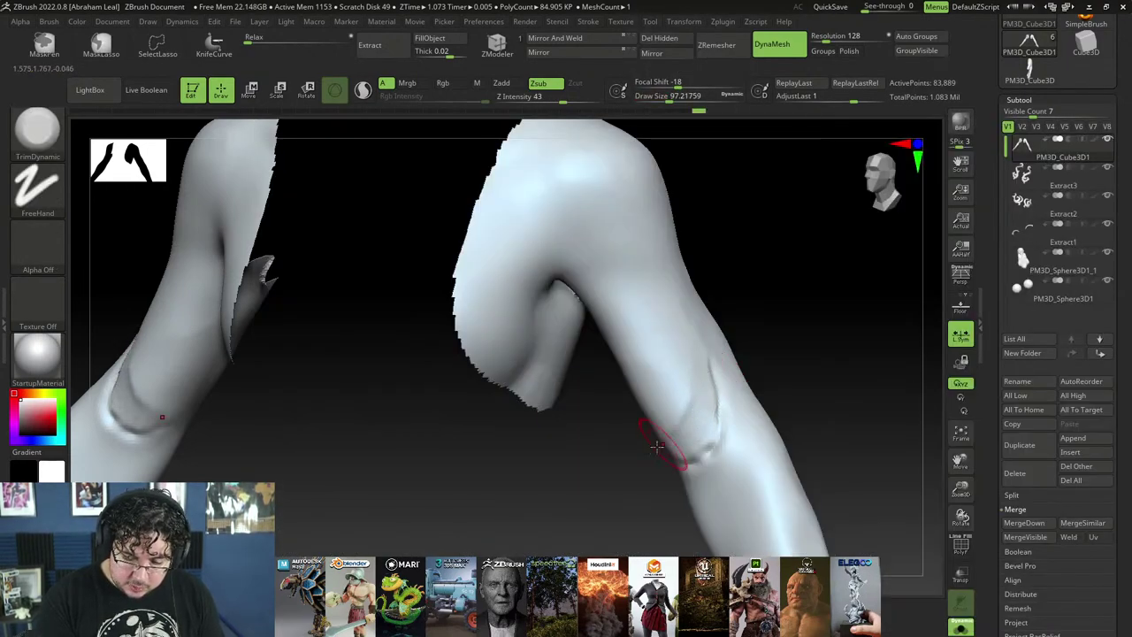
pyautogui.moveTo(656, 447); pyautogui.dragTo(684, 392, button='right')
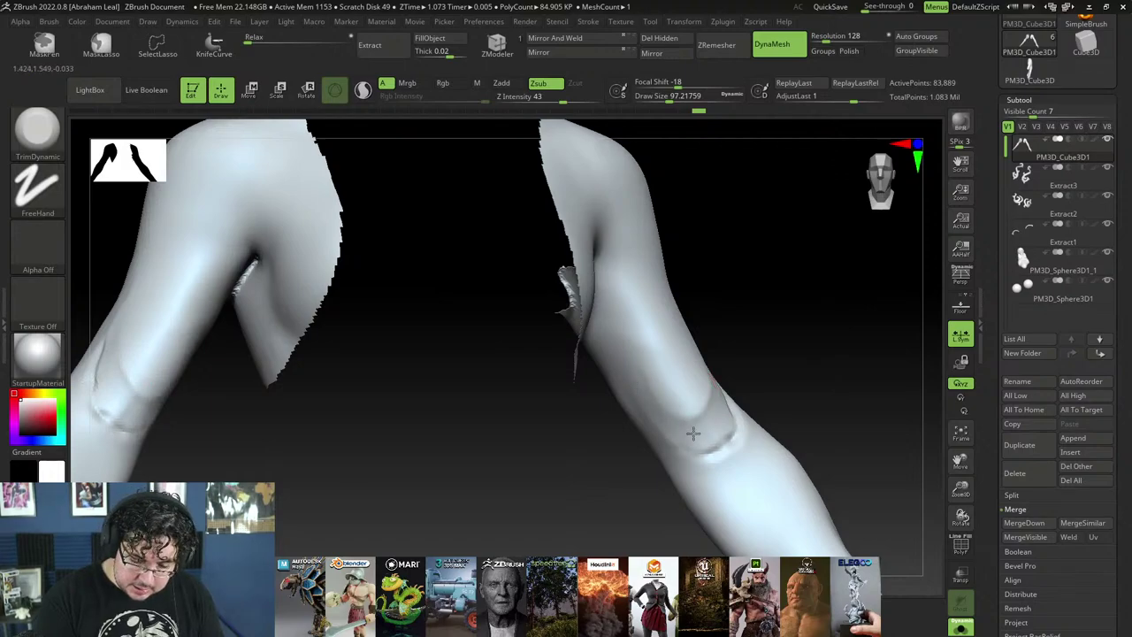
# Step: Flatten the inner side of the lower biceps with TrimDynamic at draw sizes of about 120 and 158, and smooth the elbow crease
pyautogui.press('space')
pyautogui.moveTo(694, 433); pyautogui.dragTo(701, 433)
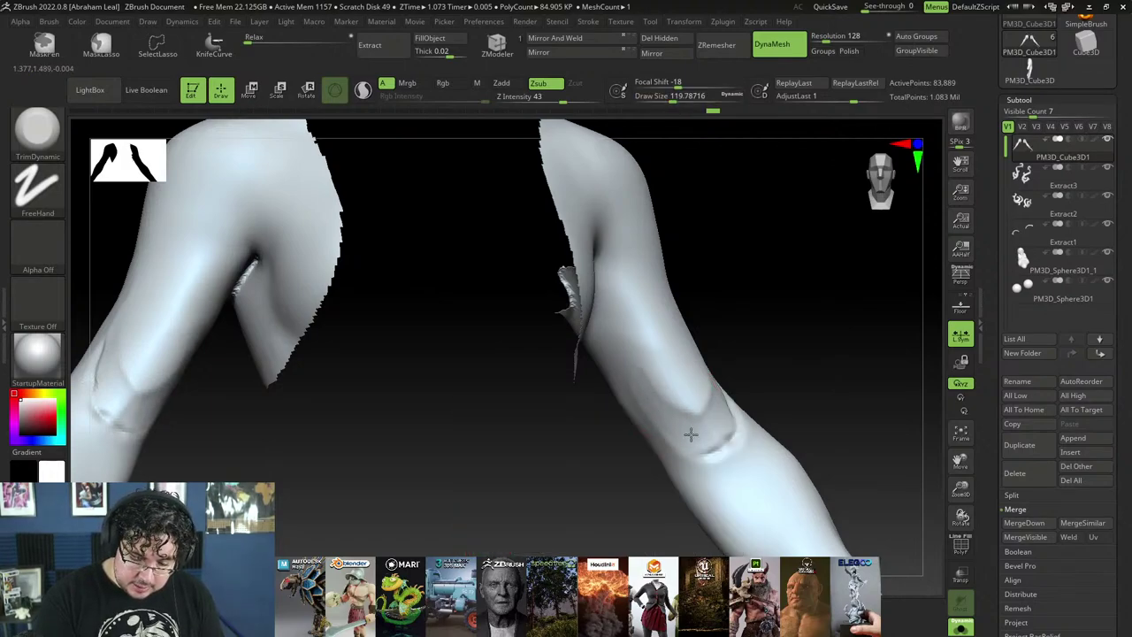
pyautogui.press(']')
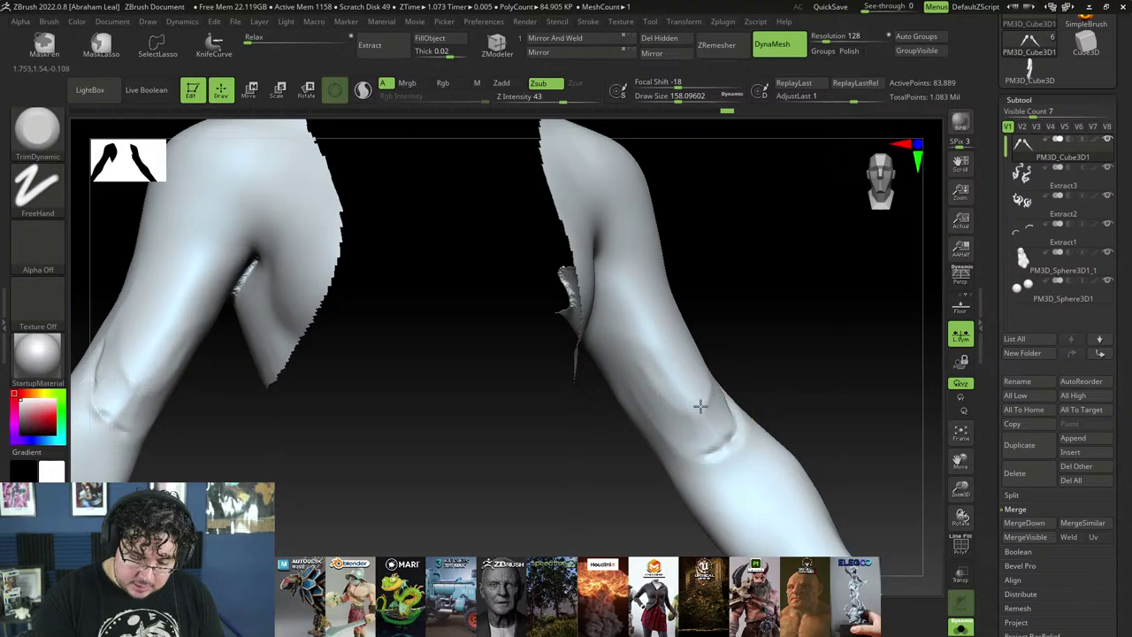
pyautogui.moveTo(679, 402); pyautogui.dragTo(701, 402, button='right')
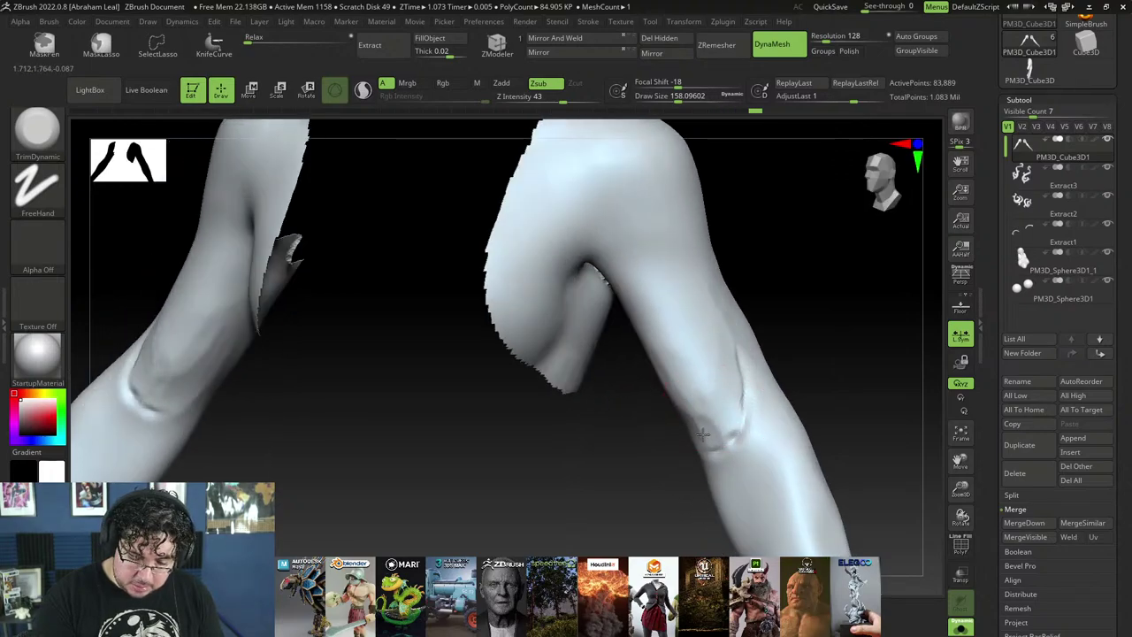
pyautogui.moveTo(702, 434)
pyautogui.mouseDown()
pyautogui.moveTo(714, 417)
pyautogui.moveTo(664, 382)
pyautogui.moveTo(702, 416)
pyautogui.mouseUp()
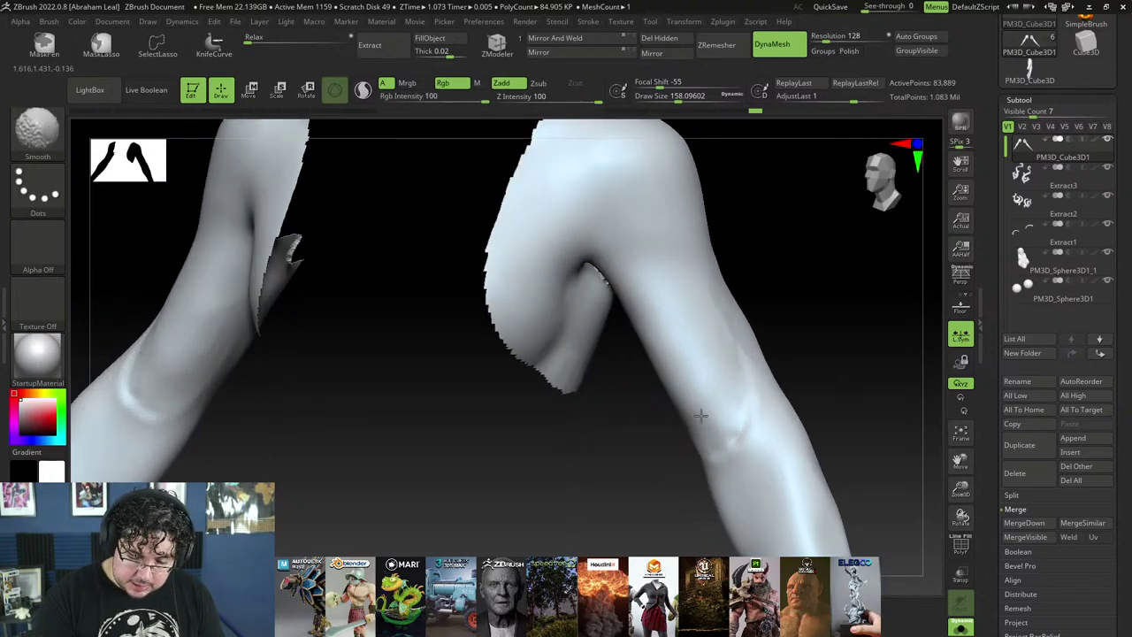
# Step: Trim the outer side of the arm at the elbow with TrimDynamic at a draw size of about 120
pyautogui.moveTo(739, 296); pyautogui.dragTo(784, 291, button='right')
pyautogui.press('[')
pyautogui.moveTo(761, 420); pyautogui.dragTo(756, 429)
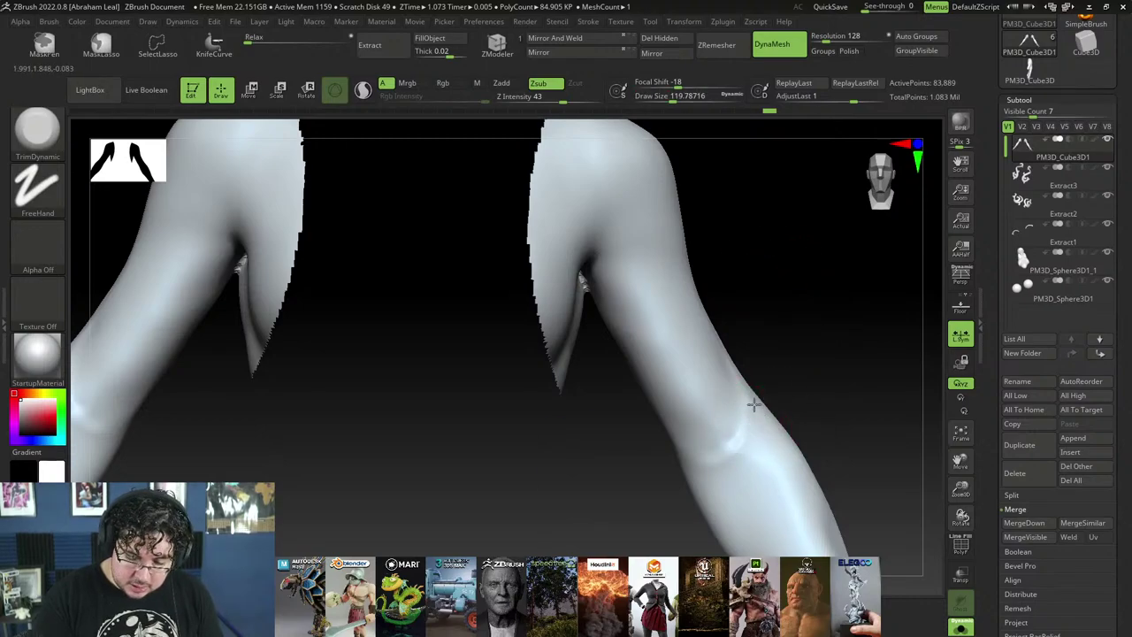
pyautogui.moveTo(754, 404); pyautogui.dragTo(755, 418, button='right')
pyautogui.moveTo(711, 461); pyautogui.dragTo(719, 467, button='right')
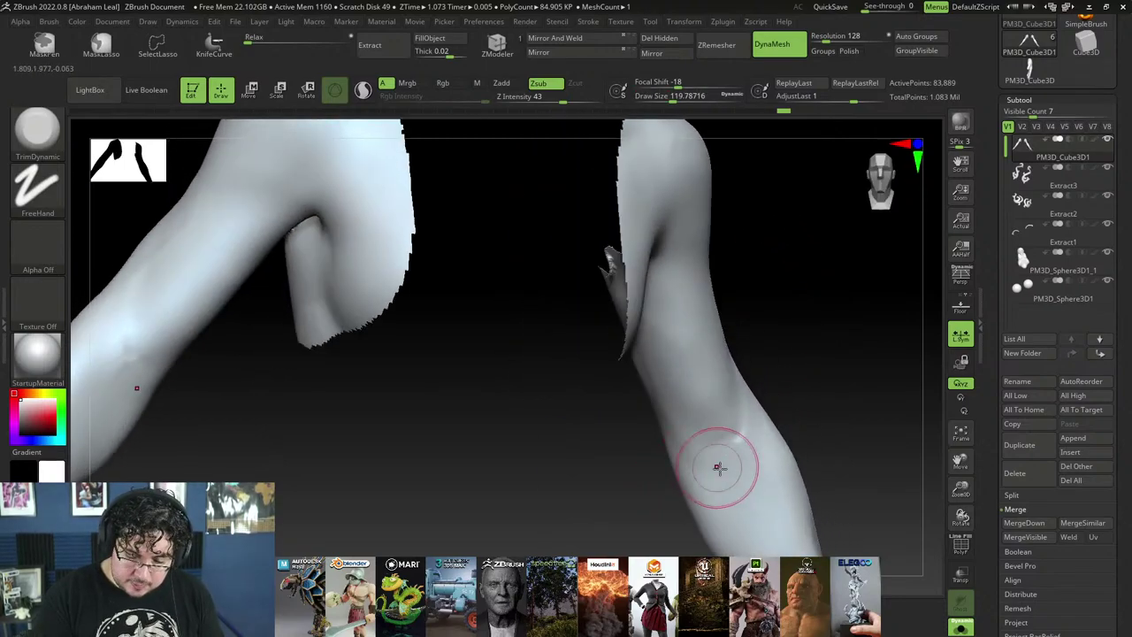
# Step: Carve a finer V-shaped crease across the inner elbow with DamStandard at a draw size of about 56, and smooth it
pyautogui.moveTo(779, 369); pyautogui.dragTo(749, 398, button='right')
pyautogui.press('b')
pyautogui.press('d')
pyautogui.press('s')
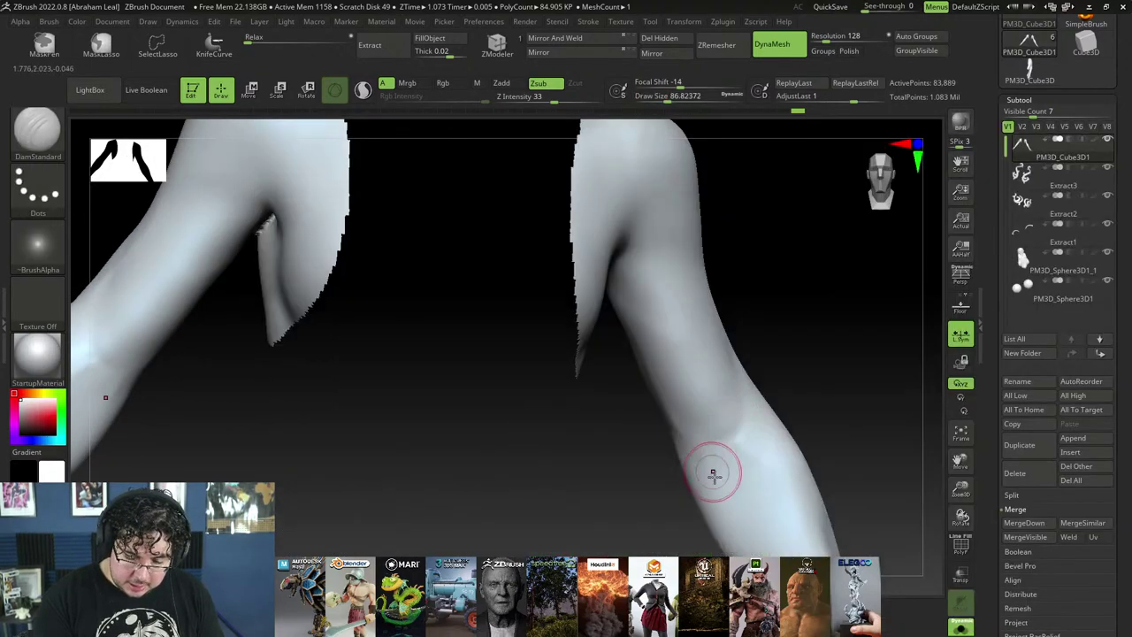
pyautogui.press('[')
pyautogui.moveTo(702, 449); pyautogui.dragTo(743, 474)
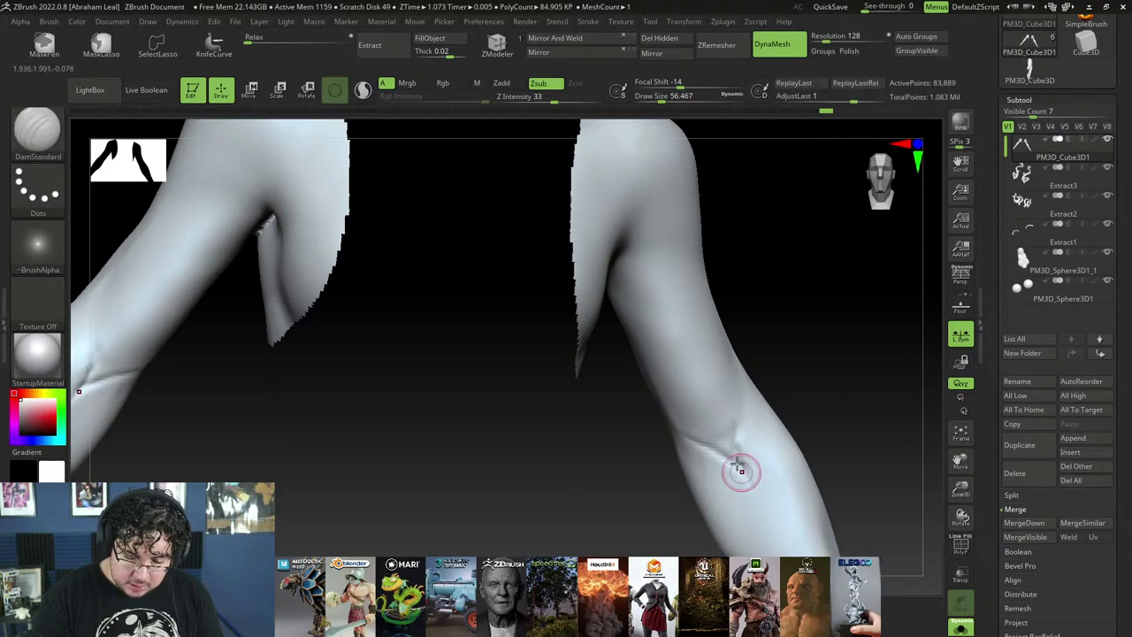
pyautogui.keyDown('shift'); pyautogui.moveTo(744, 407); pyautogui.dragTo(739, 437); pyautogui.keyUp('shift')
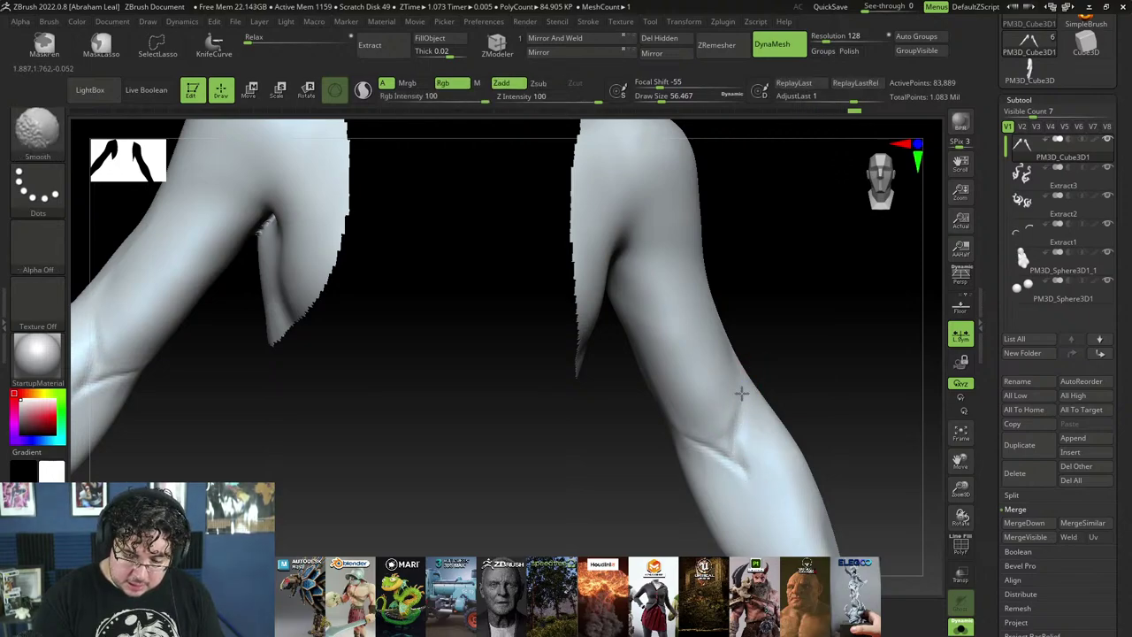
# Step: Deepen the curved crease under the biceps with DamStandard at a draw size of 112, and soften its edges
pyautogui.press('f')
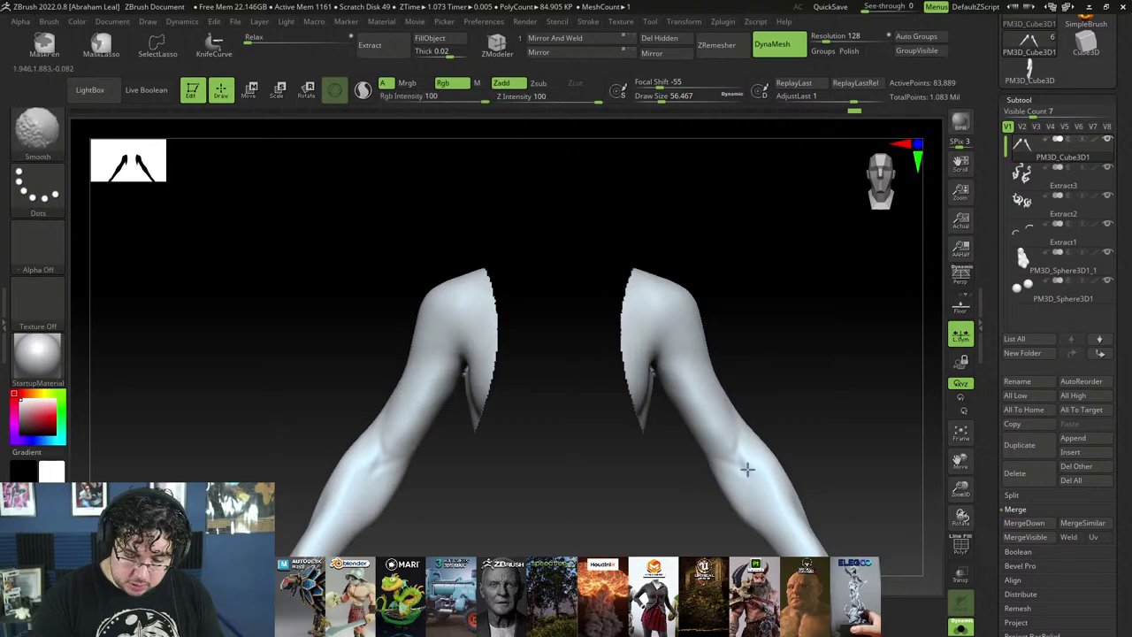
pyautogui.moveTo(841, 390)
pyautogui.mouseDown()
pyautogui.moveTo(799, 395)
pyautogui.moveTo(801, 473)
pyautogui.mouseUp()
pyautogui.press('space')
pyautogui.click(784, 416)
pyautogui.moveTo(740, 438); pyautogui.dragTo(742, 384)
pyautogui.moveTo(687, 476); pyautogui.dragTo(752, 469)
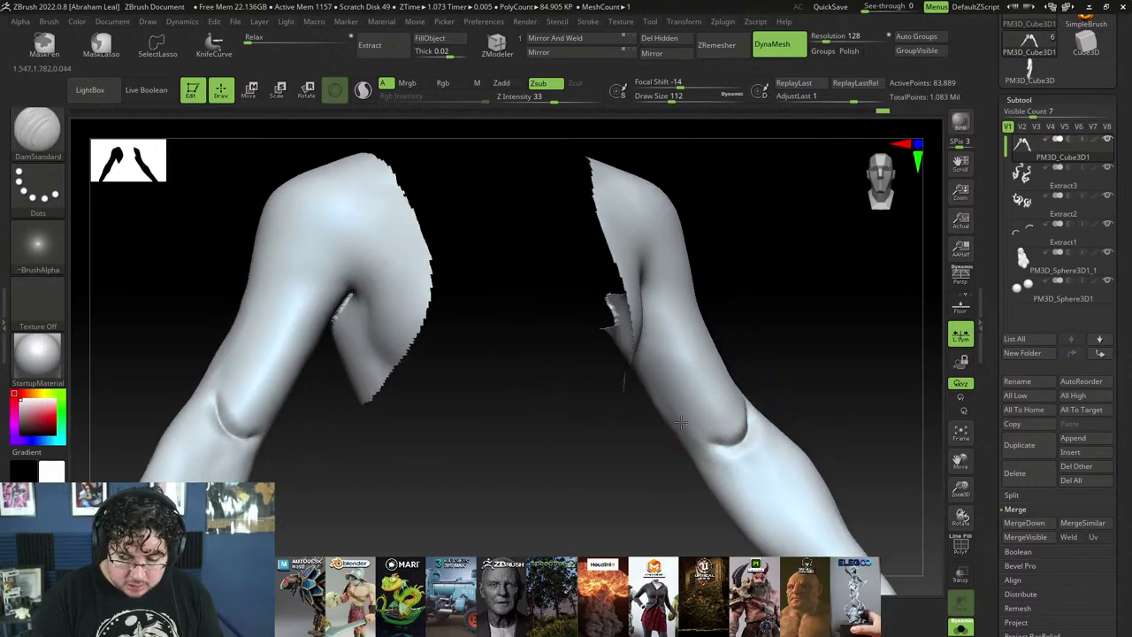
pyautogui.moveTo(693, 431); pyautogui.dragTo(684, 420)
pyautogui.moveTo(768, 358); pyautogui.dragTo(819, 361)
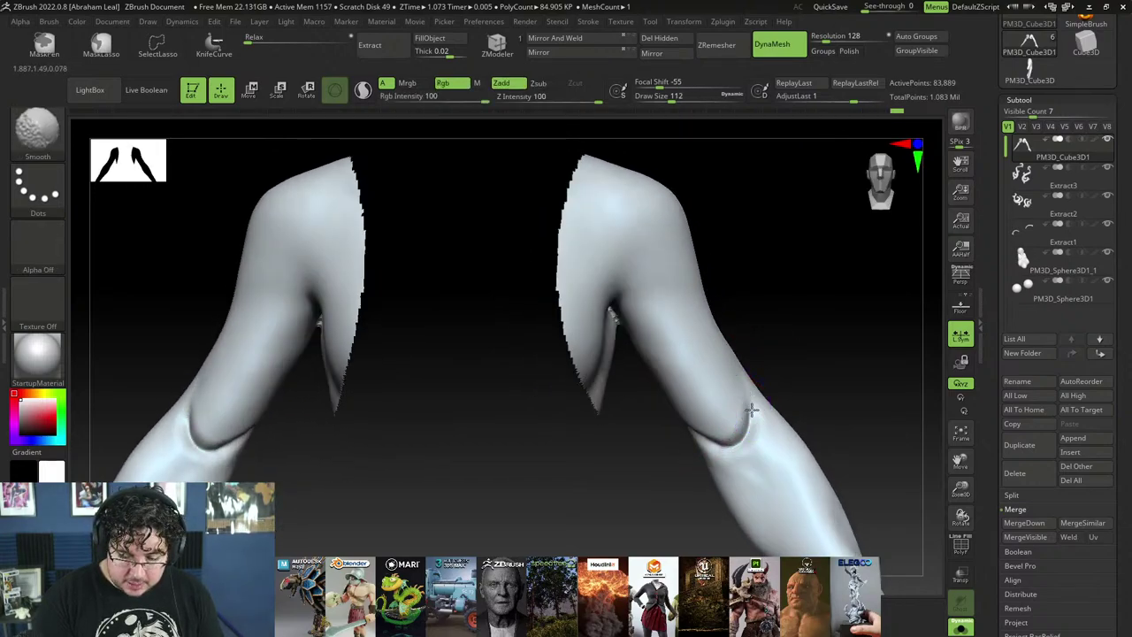
pyautogui.keyDown('shift'); pyautogui.moveTo(753, 407); pyautogui.dragTo(694, 434); pyautogui.keyUp('shift')
# Step: Adjust the upper arm's contour above the elbow from the side with the Move brush
pyautogui.moveTo(780, 371); pyautogui.dragTo(746, 429, button='right')
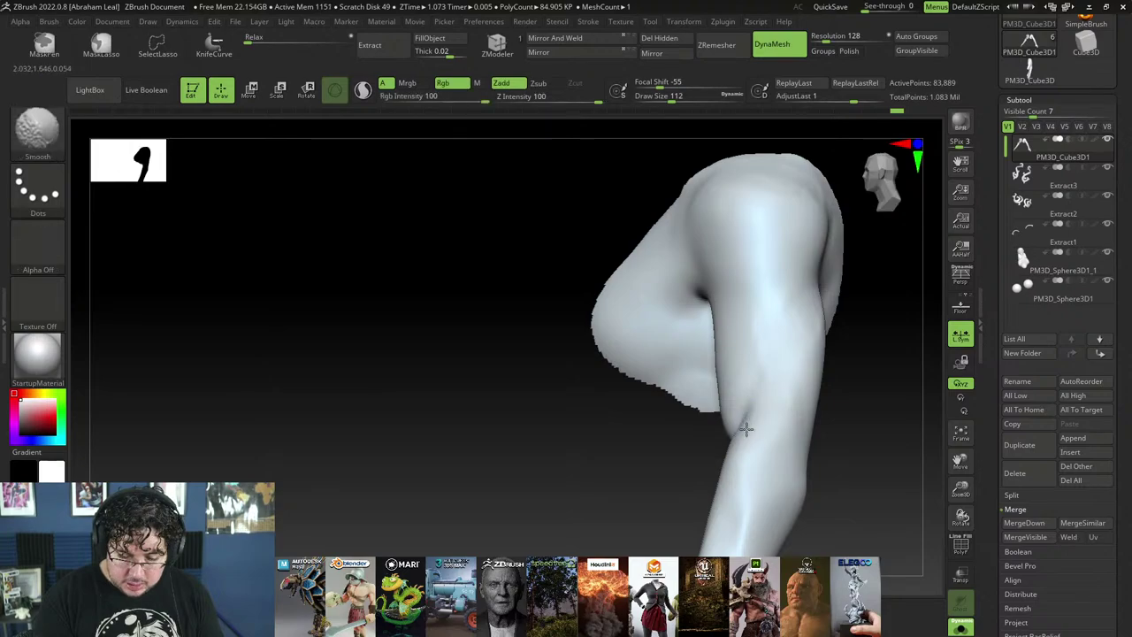
pyautogui.keyDown('ctrl'); pyautogui.moveTo(704, 472); pyautogui.dragTo(717, 416, button='right'); pyautogui.keyUp('ctrl')
pyautogui.keyDown('ctrl'); pyautogui.moveTo(828, 387); pyautogui.dragTo(832, 405, button='right'); pyautogui.keyUp('ctrl')
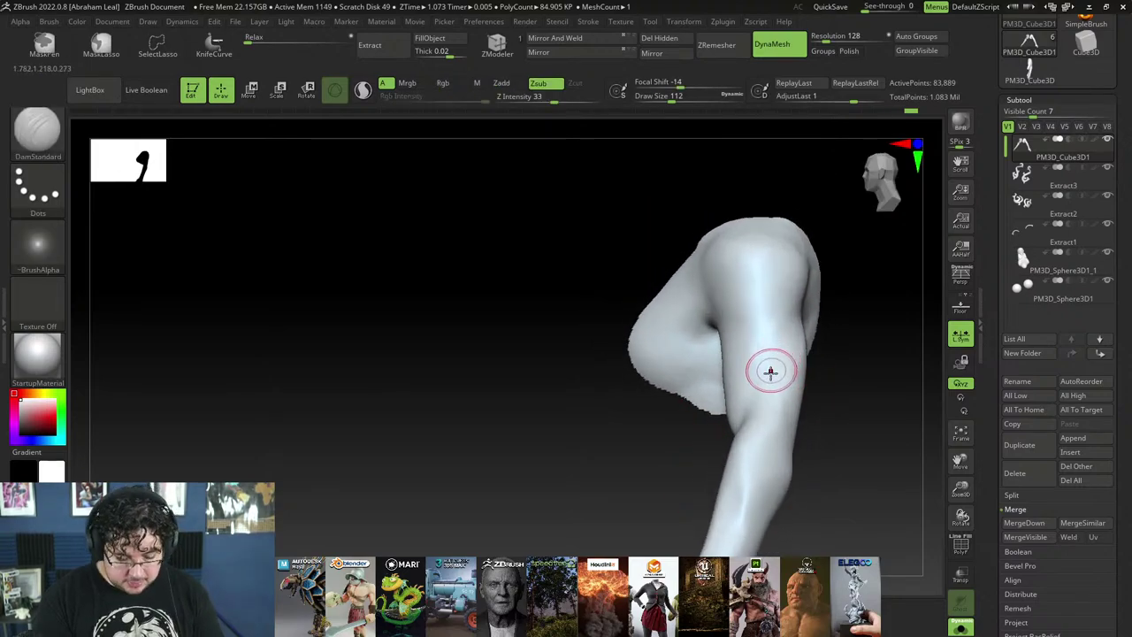
pyautogui.press('b')
pyautogui.press('m')
pyautogui.press('v')
pyautogui.press('space')
pyautogui.moveTo(767, 364); pyautogui.dragTo(777, 364)
pyautogui.press('space')
pyautogui.moveTo(757, 366)
pyautogui.mouseDown()
pyautogui.moveTo(768, 367)
pyautogui.moveTo(745, 370)
pyautogui.moveTo(732, 414)
pyautogui.moveTo(736, 367)
pyautogui.moveTo(729, 381)
pyautogui.mouseUp()
# Step: Refine the biceps volume from a three-quarter view with the Move brush at draw sizes of about 251 and 172
pyautogui.press('space')
pyautogui.press('space')
pyautogui.moveTo(682, 439); pyautogui.dragTo(749, 429, button='right')
pyautogui.press('space')
pyautogui.moveTo(747, 411); pyautogui.dragTo(737, 410)
pyautogui.press('shift')
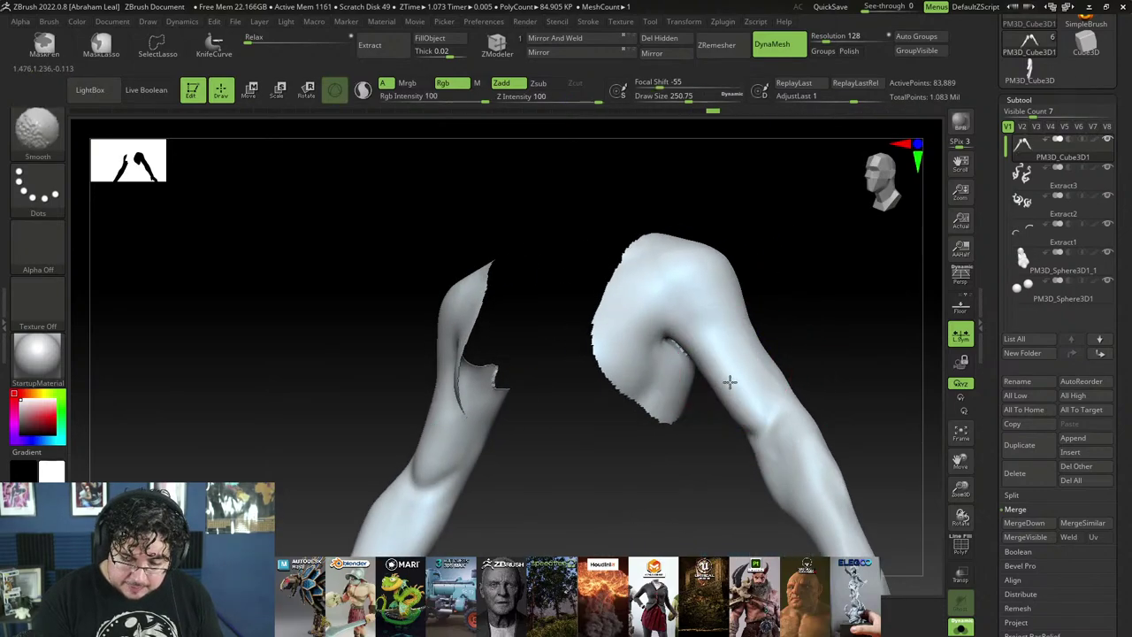
pyautogui.press('space')
pyautogui.moveTo(778, 350)
pyautogui.mouseDown(button='right')
pyautogui.moveTo(742, 373)
pyautogui.moveTo(767, 338)
pyautogui.mouseUp(button='right')
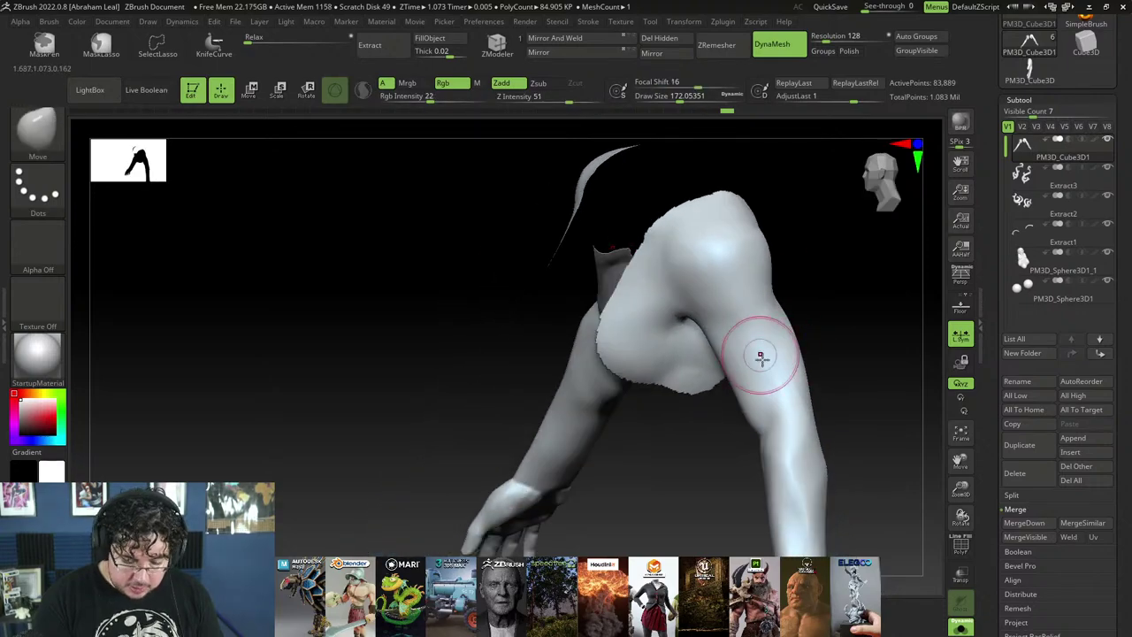
# Step: Flatten the inner upper arm below the armpit with TrimDynamic at a draw size of about 163
pyautogui.press('b')
pyautogui.press('t')
pyautogui.press('d')
pyautogui.press('b')
pyautogui.press('t')
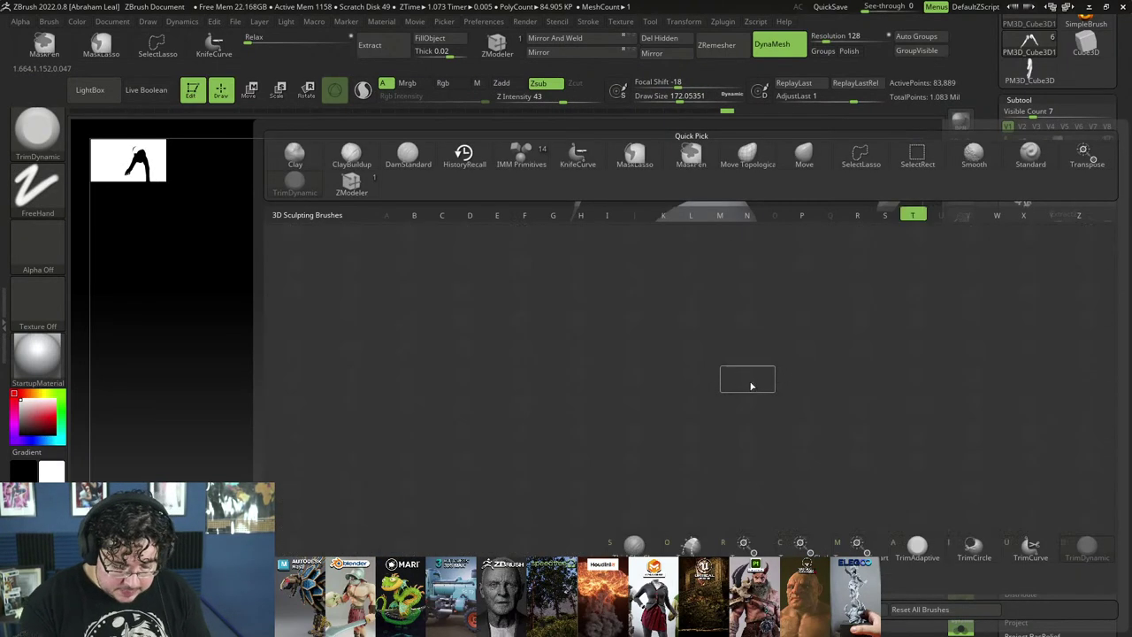
pyautogui.press('d')
pyautogui.press('space')
pyautogui.moveTo(751, 367); pyautogui.dragTo(738, 347)
pyautogui.press('space')
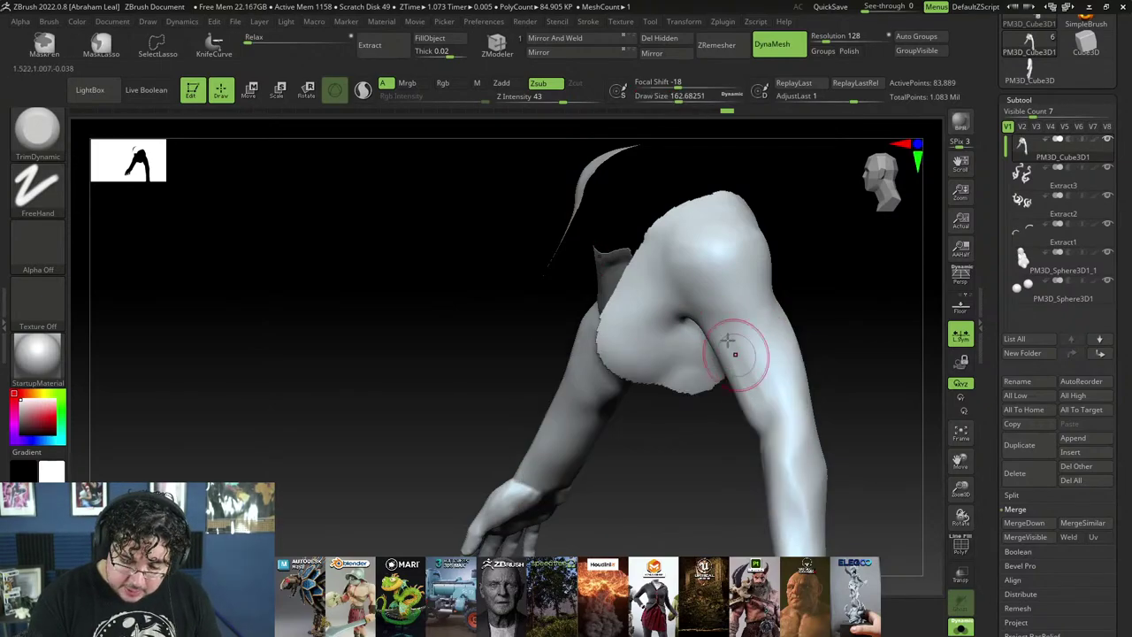
pyautogui.moveTo(735, 454); pyautogui.dragTo(664, 445)
# Step: Trim broad planes along the front of the biceps with TrimDynamic at draw sizes of about 257 and 197
pyautogui.press('space')
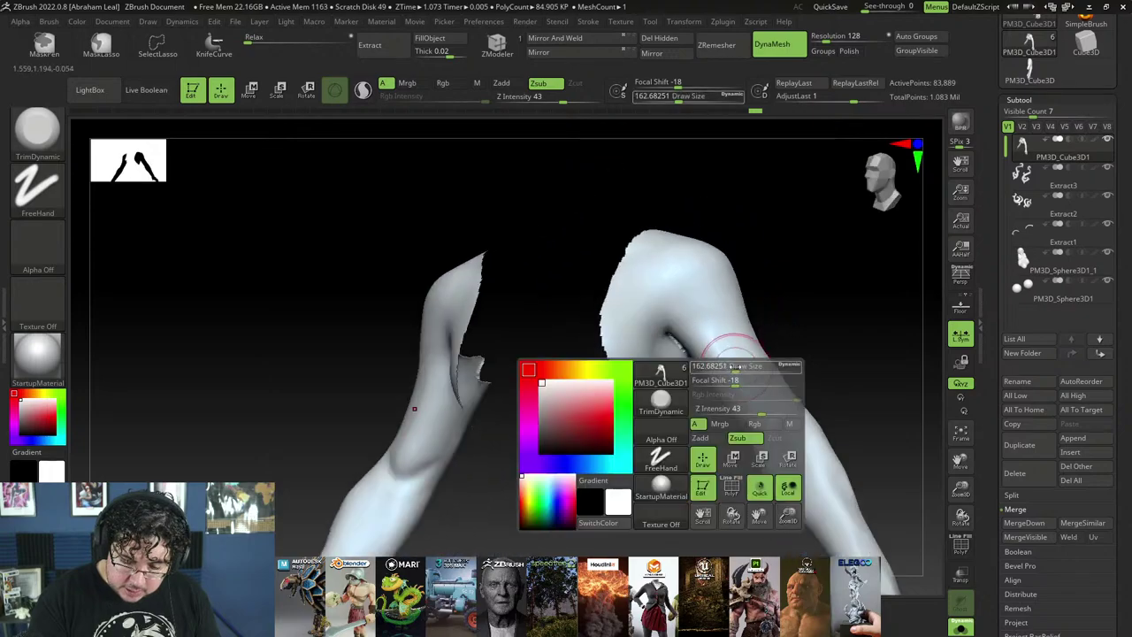
pyautogui.moveTo(733, 381); pyautogui.dragTo(740, 381)
pyautogui.press(']')
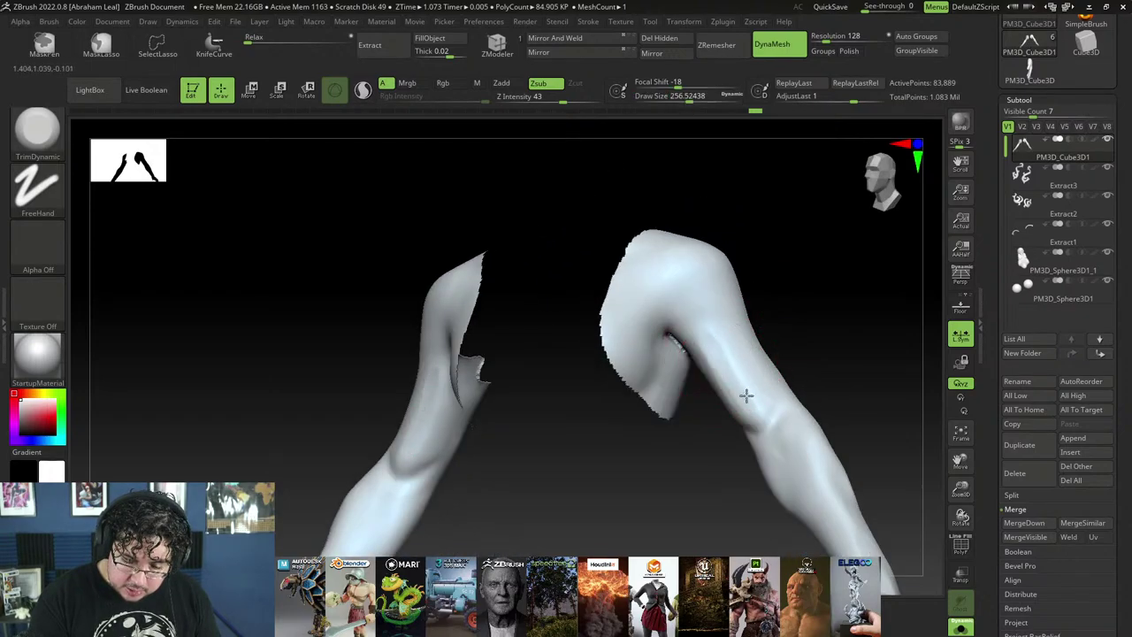
pyautogui.moveTo(717, 349)
pyautogui.mouseDown(button='right')
pyautogui.moveTo(759, 378)
pyautogui.moveTo(778, 357)
pyautogui.moveTo(758, 404)
pyautogui.mouseUp(button='right')
pyautogui.press('[')
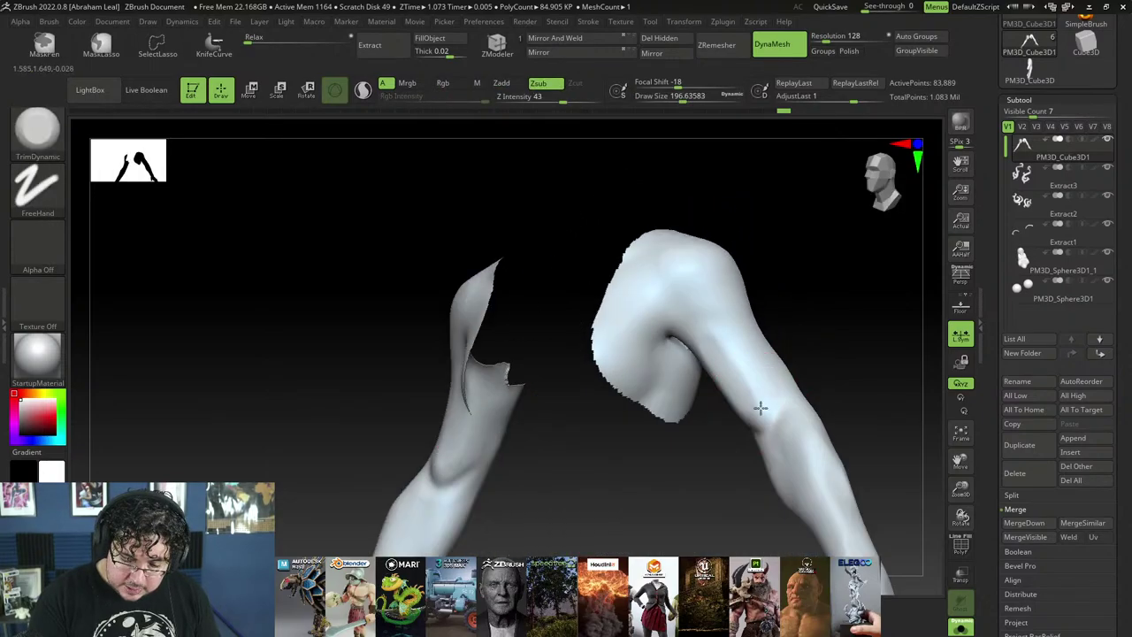
pyautogui.moveTo(788, 333); pyautogui.dragTo(727, 386, button='right')
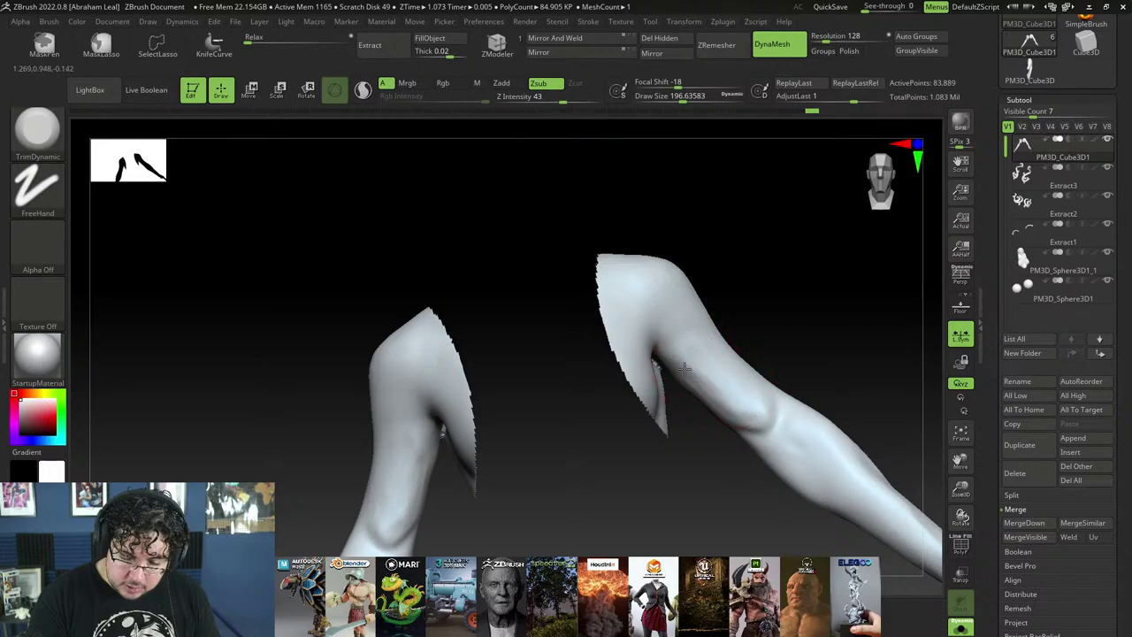
# Step: Smooth the outer contour of the upper arm between the shoulder and the elbow
pyautogui.press('shift')
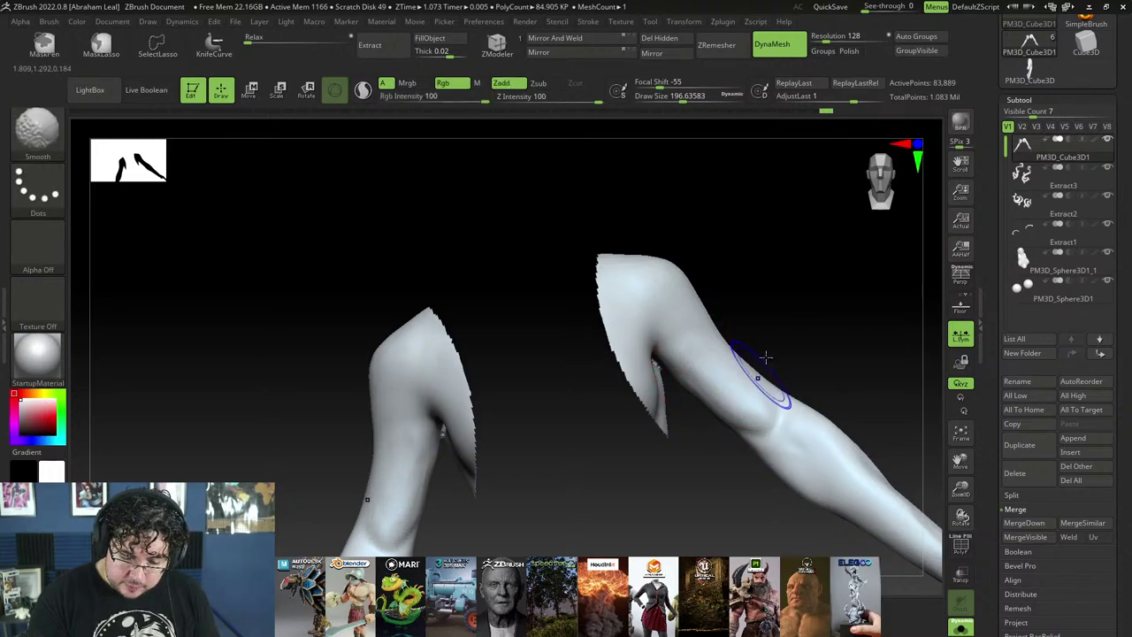
pyautogui.moveTo(766, 356)
pyautogui.keyDown('shift'); pyautogui.mouseDown(button='right')
pyautogui.moveTo(802, 371)
pyautogui.moveTo(724, 390)
pyautogui.moveTo(750, 394)
pyautogui.mouseUp(button='right'); pyautogui.keyUp('shift')
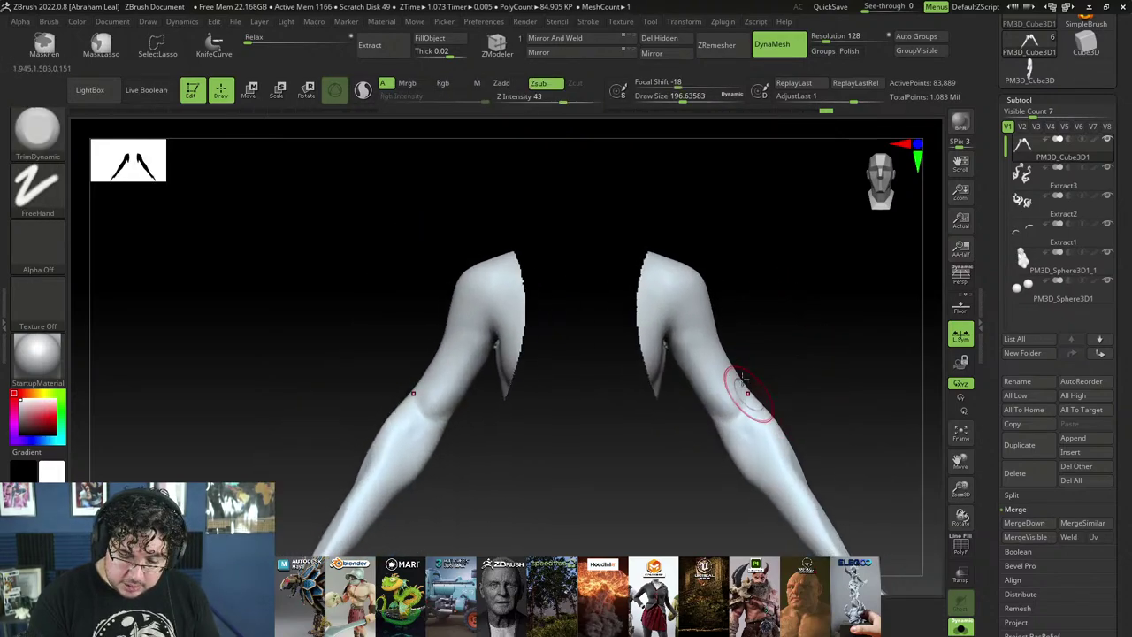
pyautogui.keyDown('shift'); pyautogui.moveTo(740, 372); pyautogui.dragTo(723, 345); pyautogui.keyUp('shift')
pyautogui.keyDown('ctrl'); pyautogui.moveTo(756, 346); pyautogui.dragTo(772, 391, button='right'); pyautogui.keyUp('ctrl')
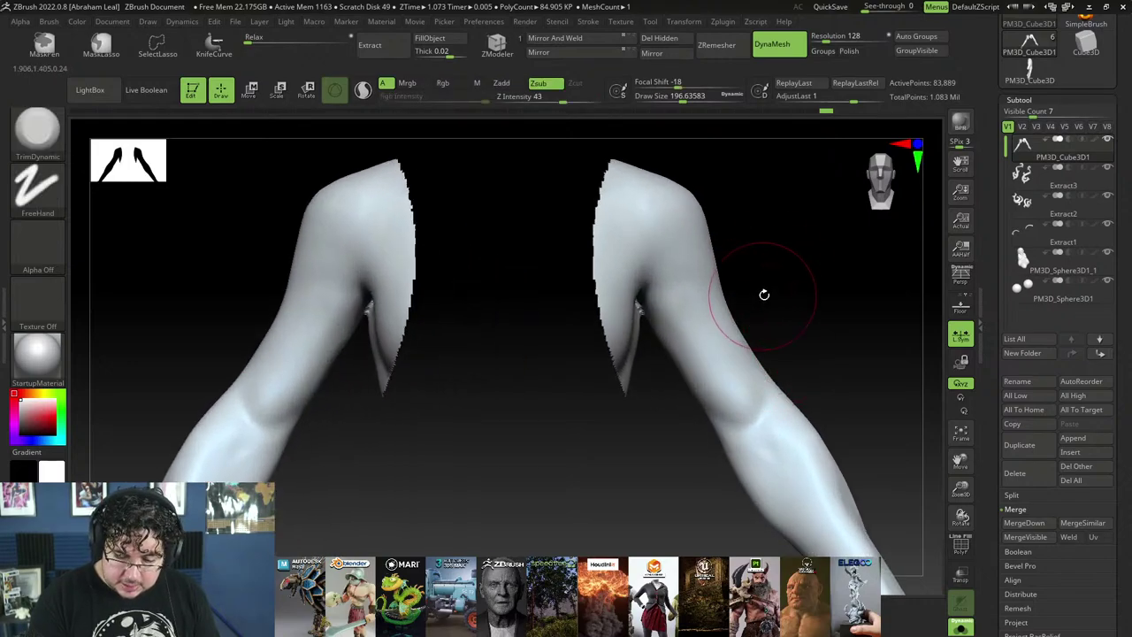
# Step: Adjust the upper arm's outer contour just below the deltoid with the Move brush at a draw size of about 120
pyautogui.press('b')
pyautogui.press('m')
pyautogui.press('v')
pyautogui.press('space')
pyautogui.moveTo(762, 299); pyautogui.dragTo(738, 286)
pyautogui.press('space')
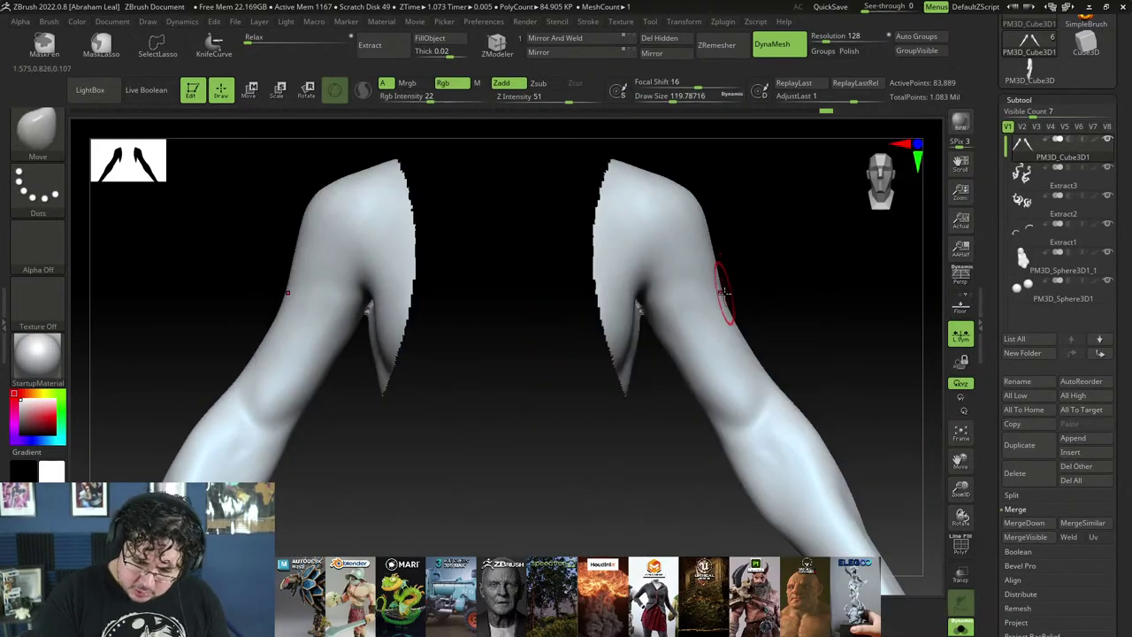
pyautogui.press('shift')
pyautogui.moveTo(746, 298)
pyautogui.mouseDown(button='right')
pyautogui.moveTo(726, 313)
pyautogui.moveTo(769, 266)
pyautogui.moveTo(751, 260)
pyautogui.mouseUp(button='right')
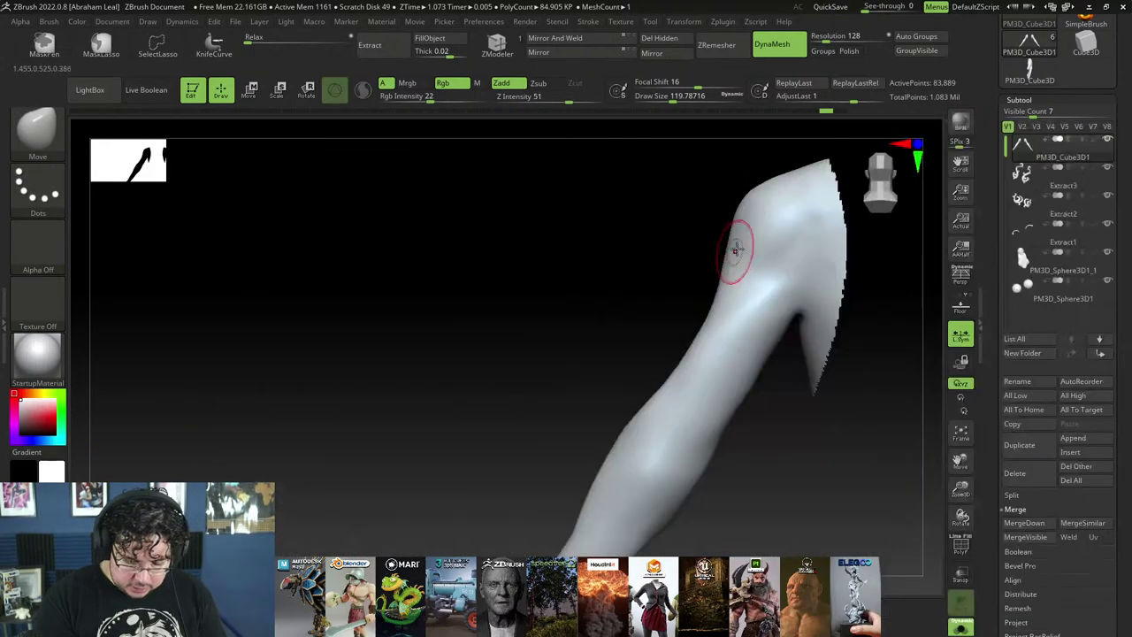
# Step: Check the reference, and push the deltoid's outer contour outward from the back with the Move brush at a draw size of about 207
pyautogui.hotkey('alt', 'Tab')
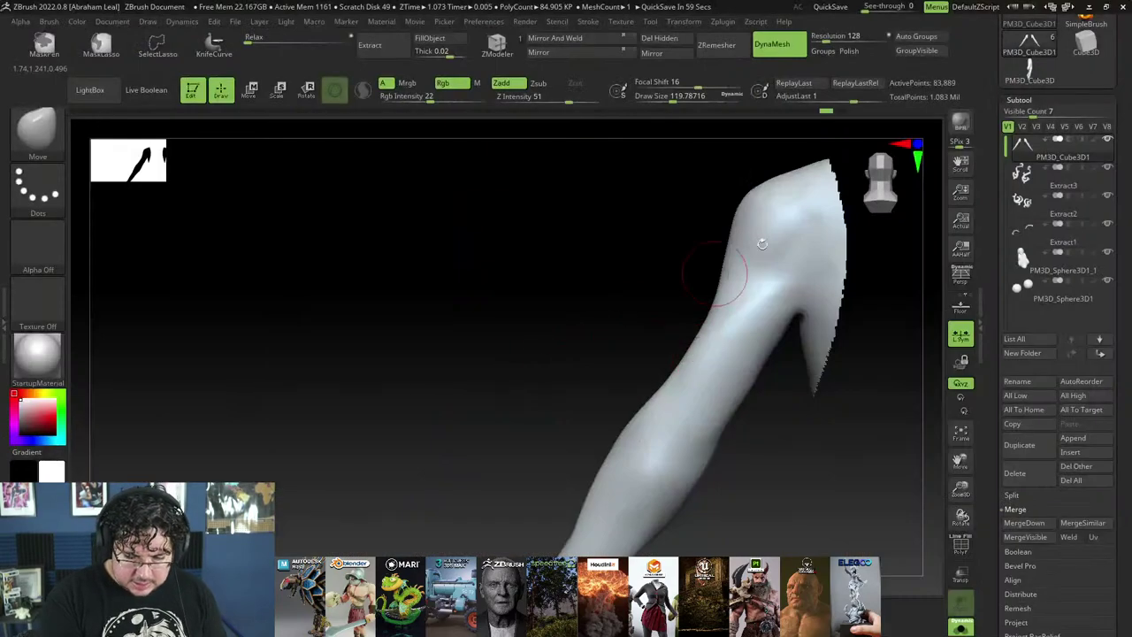
pyautogui.hotkey('alt', 'Tab')
pyautogui.press('space')
pyautogui.press('space')
pyautogui.moveTo(727, 232)
pyautogui.mouseDown()
pyautogui.moveTo(739, 232)
pyautogui.moveTo(726, 244)
pyautogui.mouseUp()
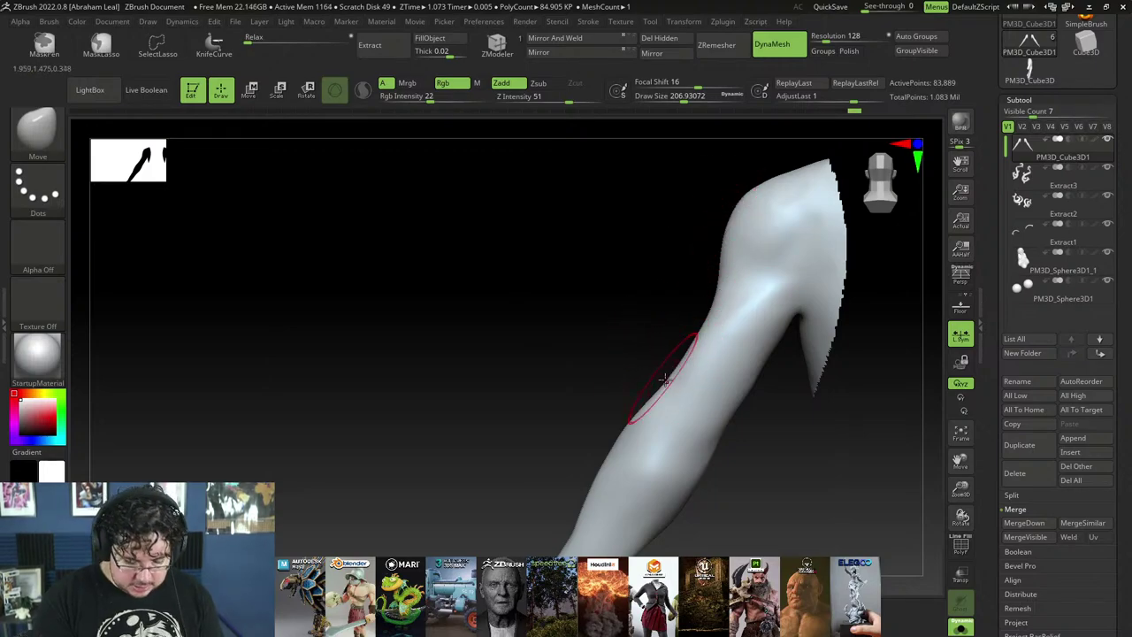
# Step: Carve a crease beside the back of the outer elbow with DamStandard at a draw size of about 77
pyautogui.press('b')
pyautogui.press('d')
pyautogui.press('s')
pyautogui.press('space')
pyautogui.moveTo(674, 371)
pyautogui.mouseDown()
pyautogui.moveTo(662, 372)
pyautogui.moveTo(660, 318)
pyautogui.mouseUp()
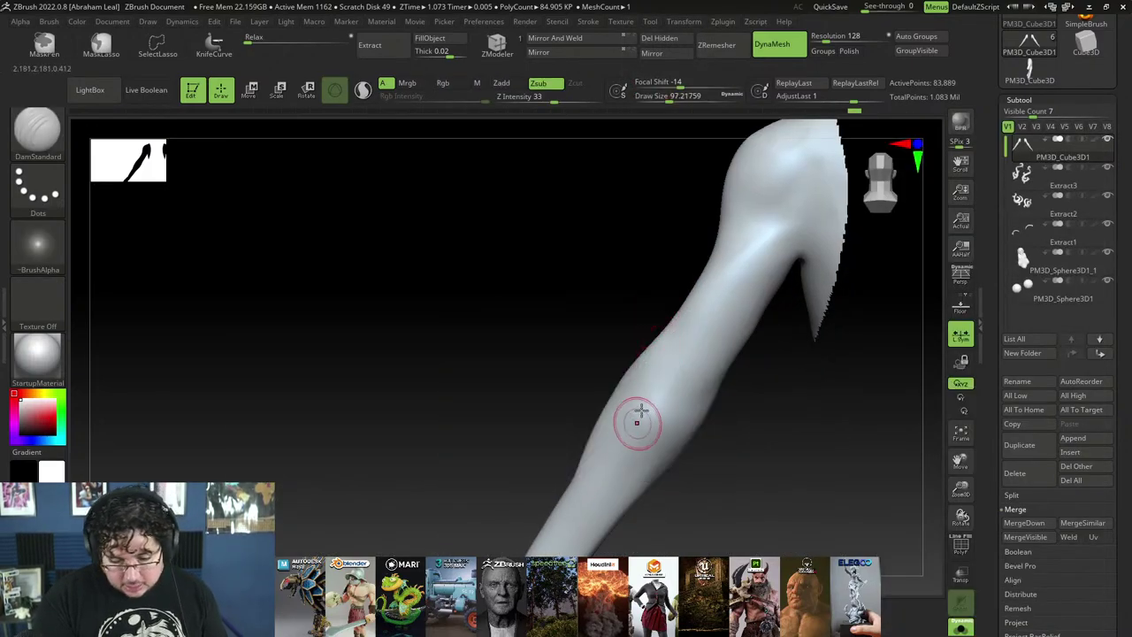
pyautogui.press('space')
pyautogui.moveTo(642, 411); pyautogui.dragTo(634, 410)
pyautogui.moveTo(660, 346); pyautogui.dragTo(658, 413)
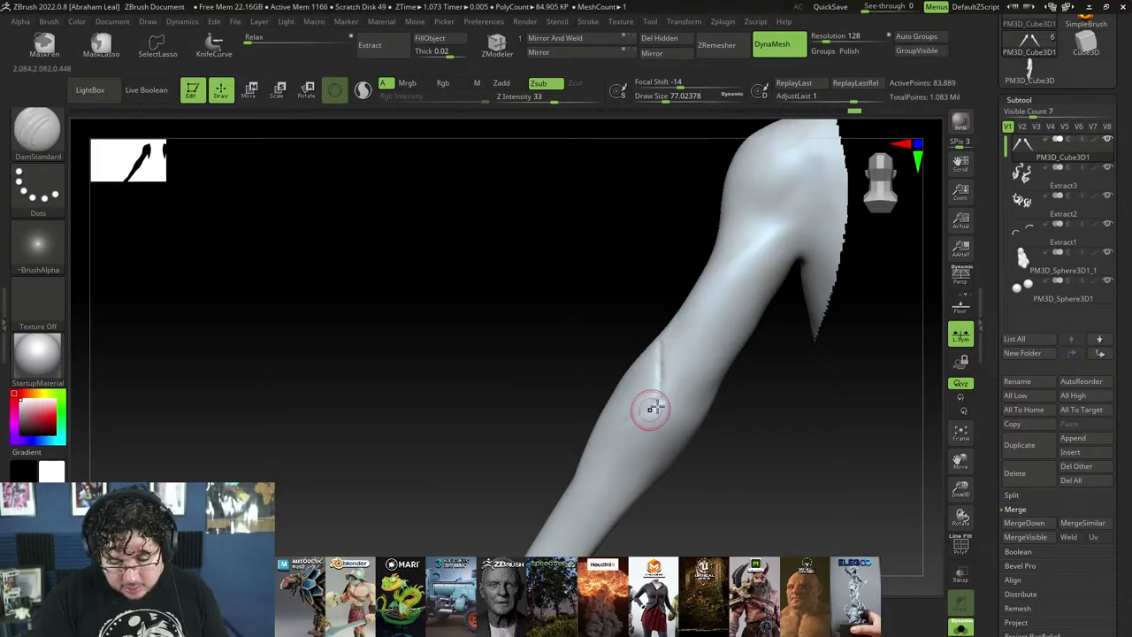
# Step: Carve a diagonal DamStandard crease down the outer forearm to outline the muscle below the elbow
pyautogui.moveTo(568, 465)
pyautogui.mouseDown(button='right')
pyautogui.moveTo(612, 453)
pyautogui.moveTo(585, 468)
pyautogui.mouseUp(button='right')
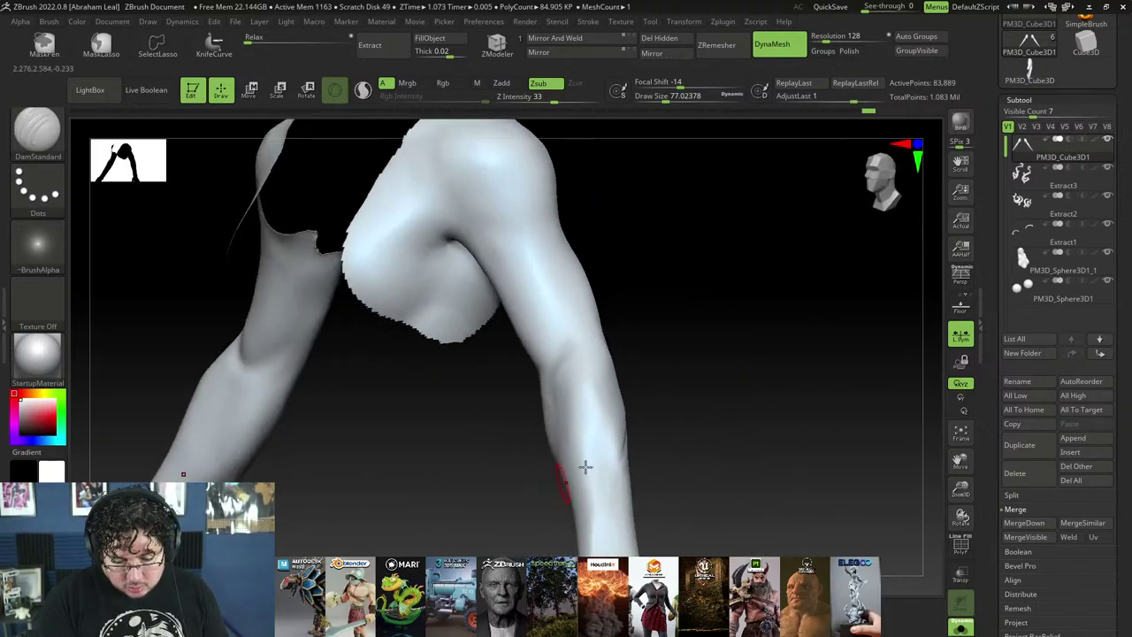
pyautogui.moveTo(677, 414)
pyautogui.mouseDown()
pyautogui.moveTo(668, 425)
pyautogui.moveTo(699, 320)
pyautogui.mouseUp()
pyautogui.moveTo(709, 378); pyautogui.dragTo(699, 381)
pyautogui.moveTo(635, 360); pyautogui.dragTo(590, 425)
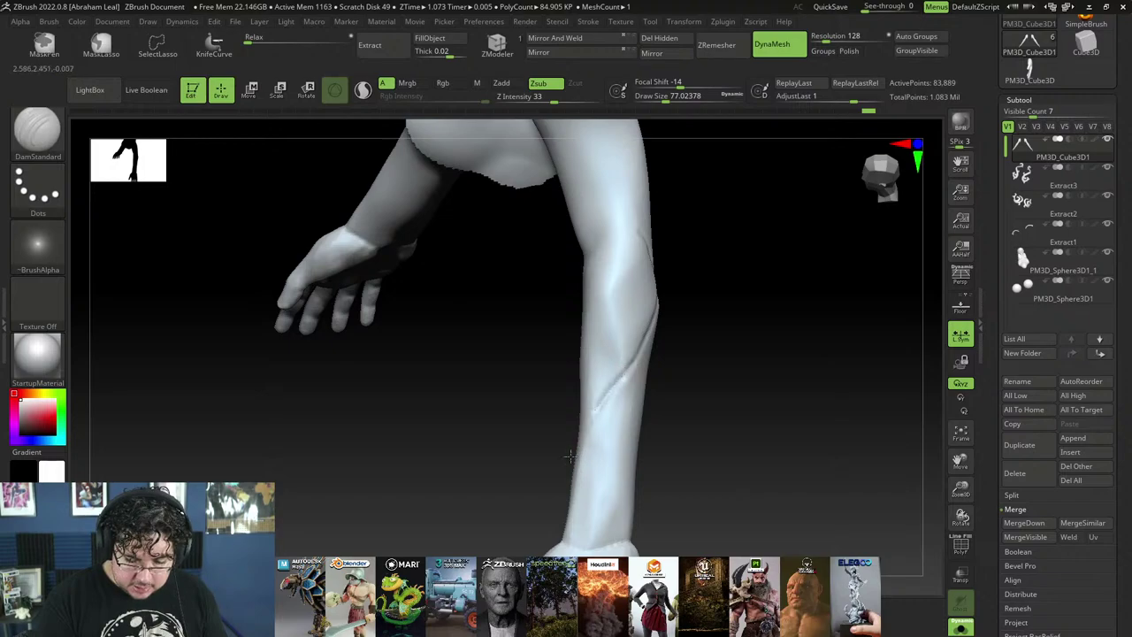
pyautogui.moveTo(658, 375)
pyautogui.mouseDown()
pyautogui.moveTo(672, 364)
pyautogui.moveTo(609, 421)
pyautogui.mouseUp()
pyautogui.moveTo(669, 305); pyautogui.dragTo(649, 298)
pyautogui.press('b')
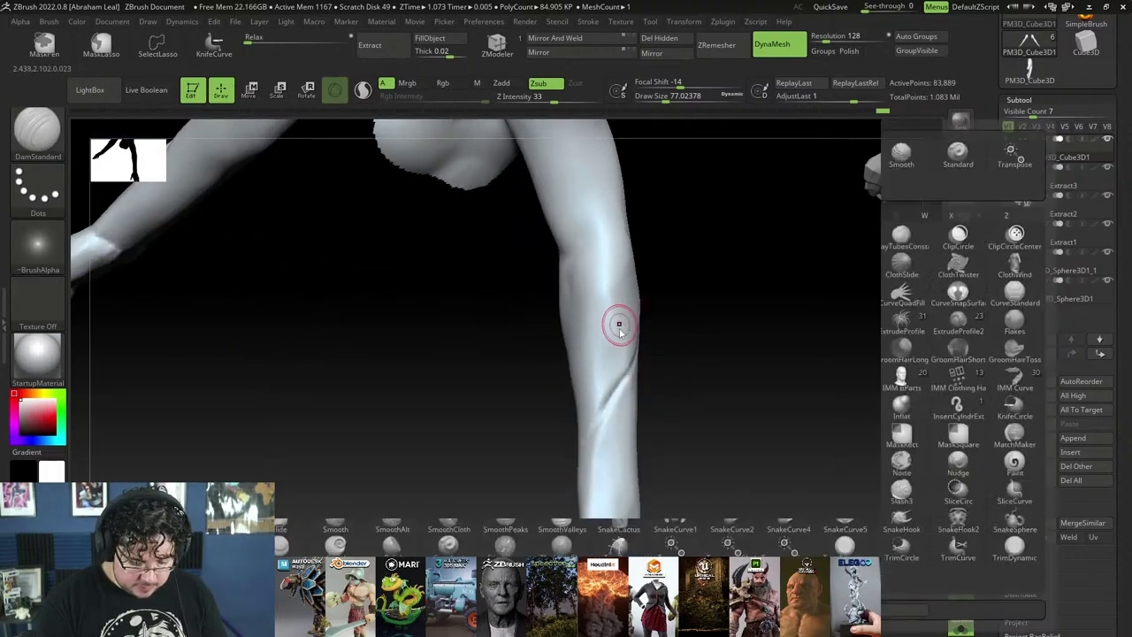
pyautogui.press('t')
pyautogui.press('d')
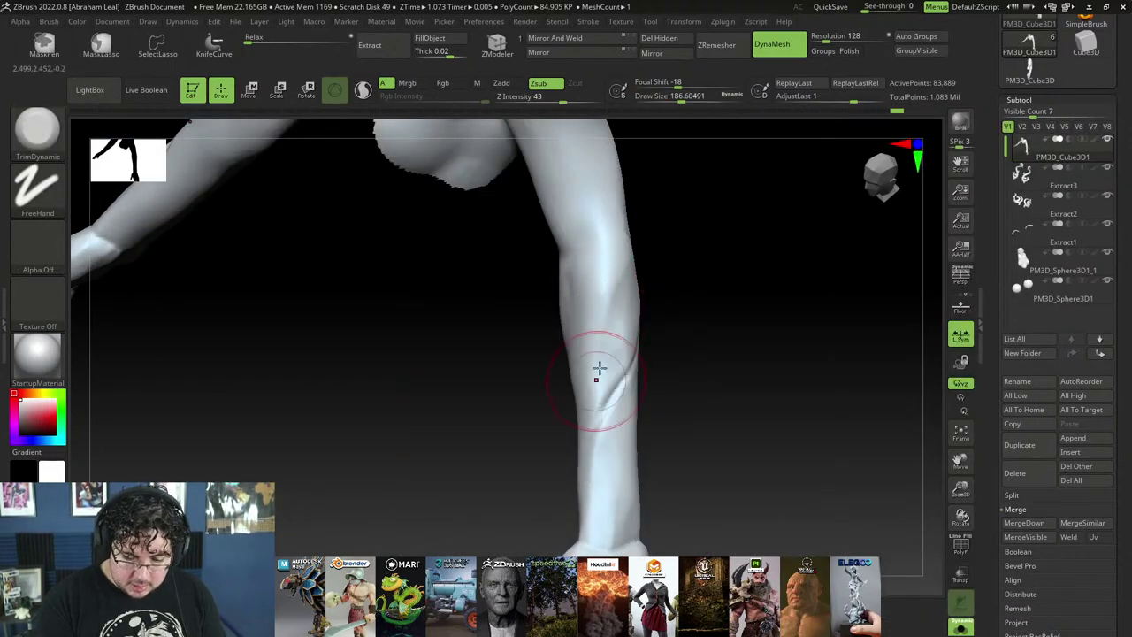
pyautogui.hotkey('ctrl', 'z')
# Step: Build up the outer forearm muscle along the carved crease with ClayBuildup at a draw size of about 187
pyautogui.press('b')
pyautogui.press('c')
pyautogui.press('b')
pyautogui.moveTo(643, 326); pyautogui.dragTo(664, 309)
pyautogui.moveTo(614, 389)
pyautogui.mouseDown()
pyautogui.moveTo(602, 309)
pyautogui.moveTo(614, 276)
pyautogui.mouseUp()
pyautogui.keyDown('shift'); pyautogui.moveTo(714, 291); pyautogui.dragTo(585, 325); pyautogui.keyUp('shift')
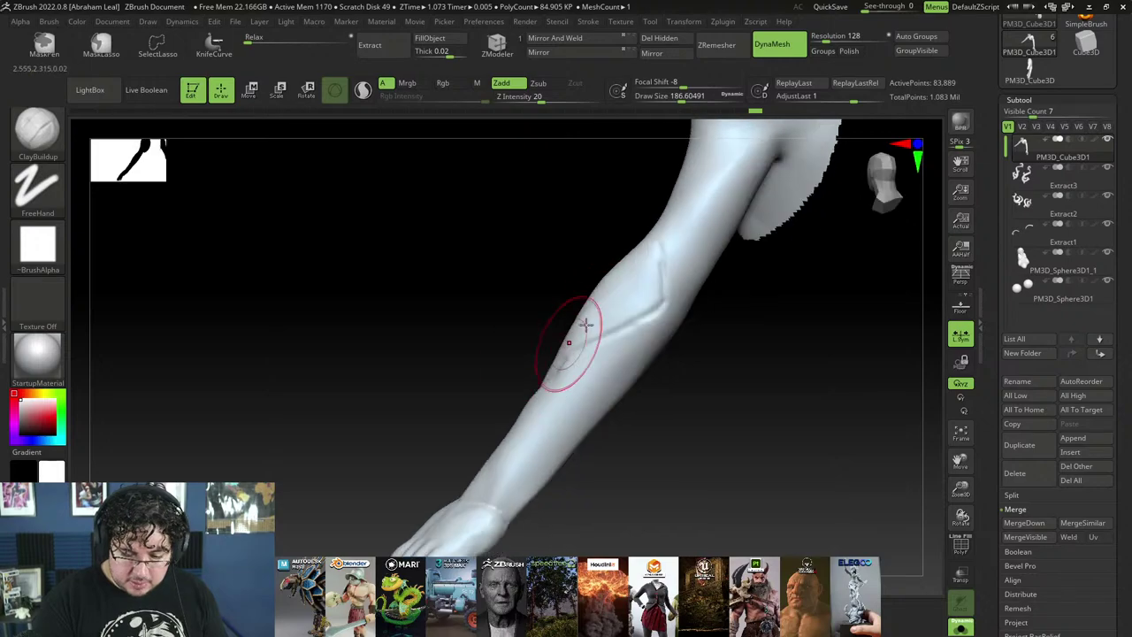
pyautogui.moveTo(518, 384); pyautogui.dragTo(538, 359)
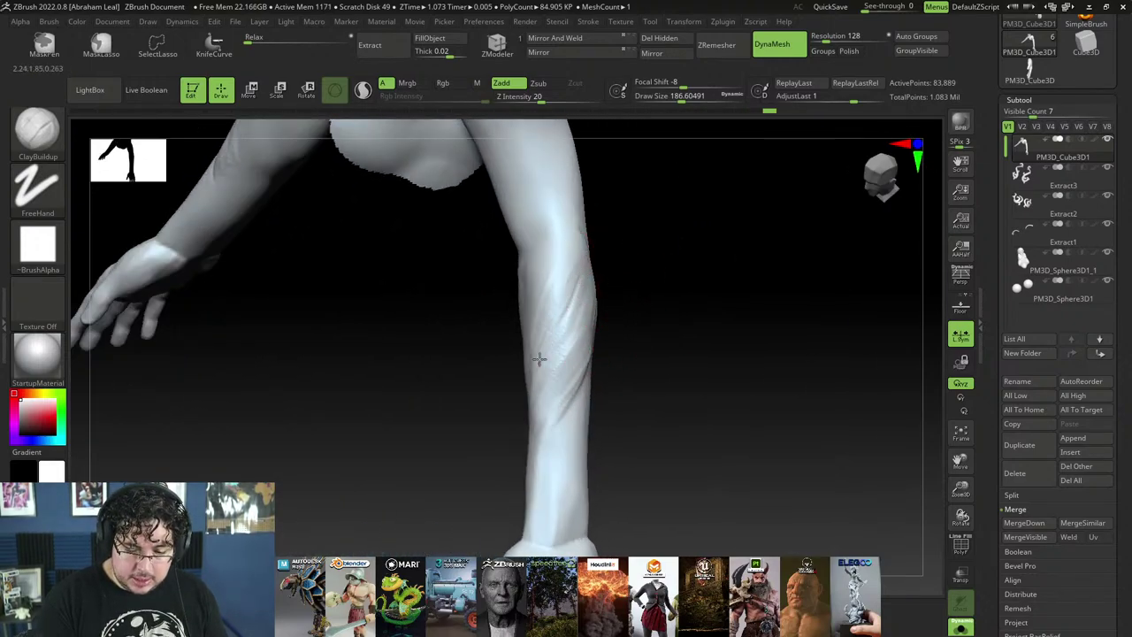
pyautogui.moveTo(566, 316); pyautogui.dragTo(586, 276)
# Step: Flatten the built-up forearm muscle into planes with TrimDynamic at a draw size of about 187
pyautogui.press('b')
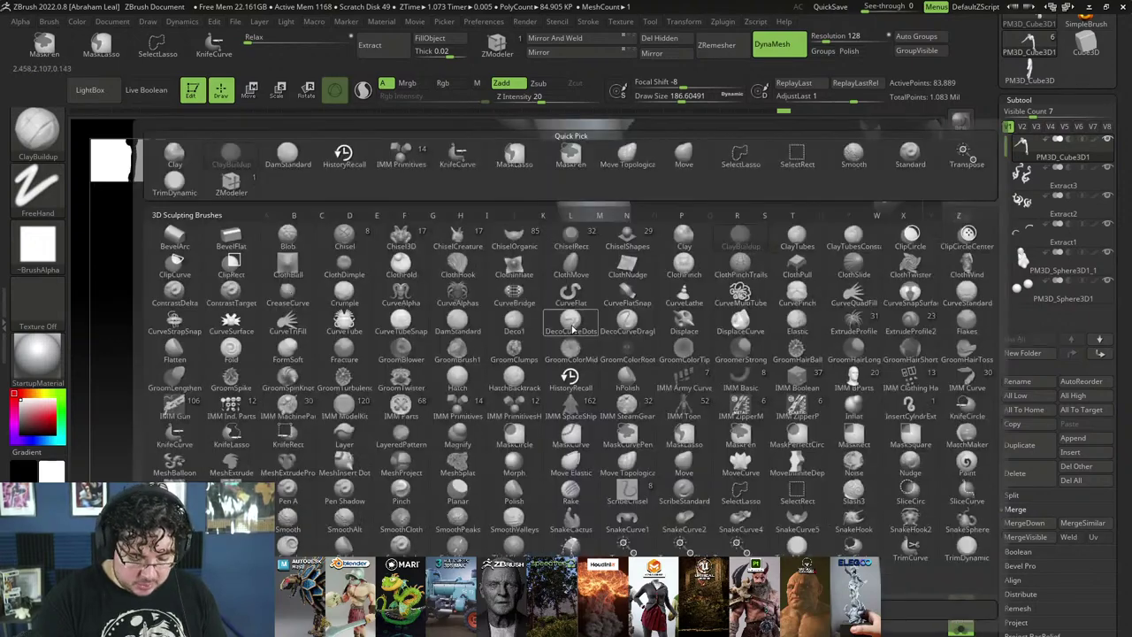
pyautogui.press('t')
pyautogui.press('d')
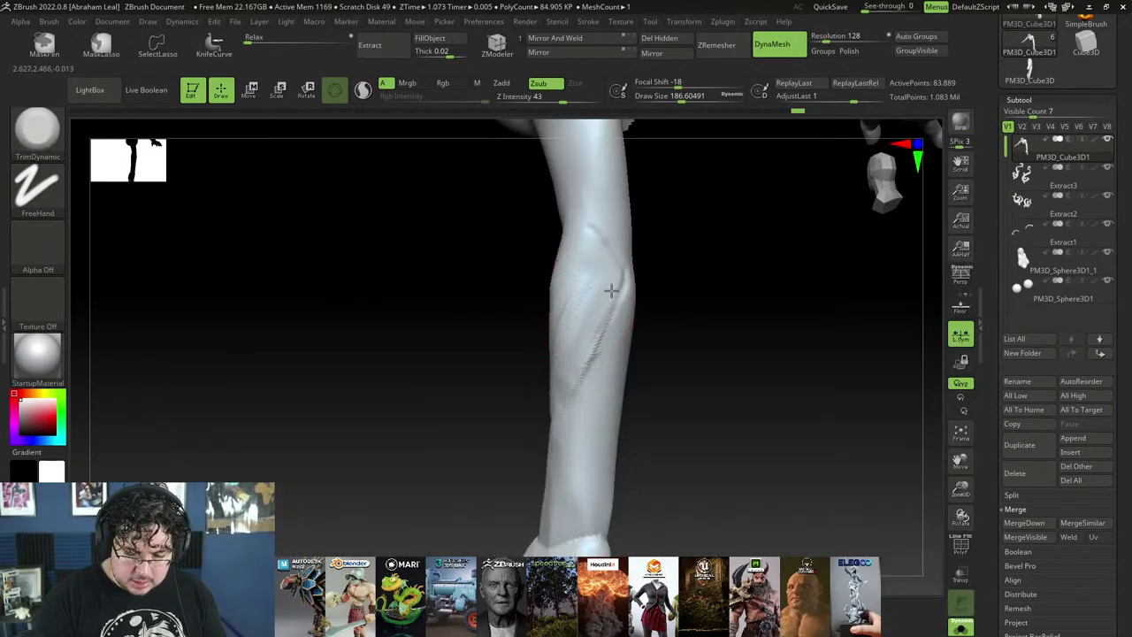
pyautogui.moveTo(538, 309); pyautogui.dragTo(562, 296, button='right')
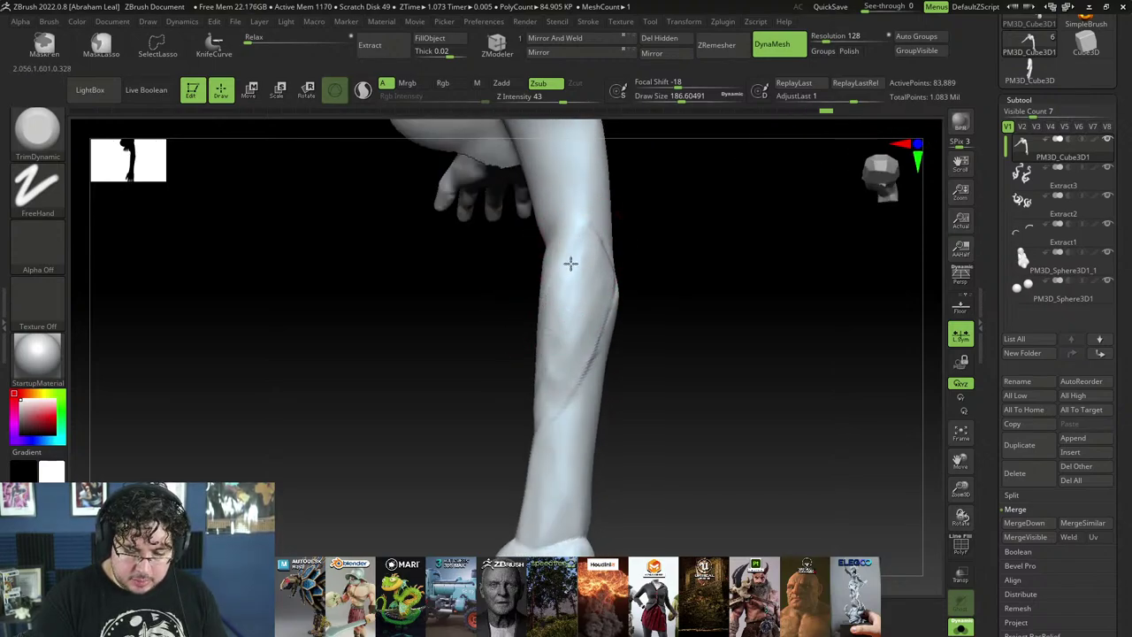
pyautogui.moveTo(544, 336); pyautogui.dragTo(546, 312, button='right')
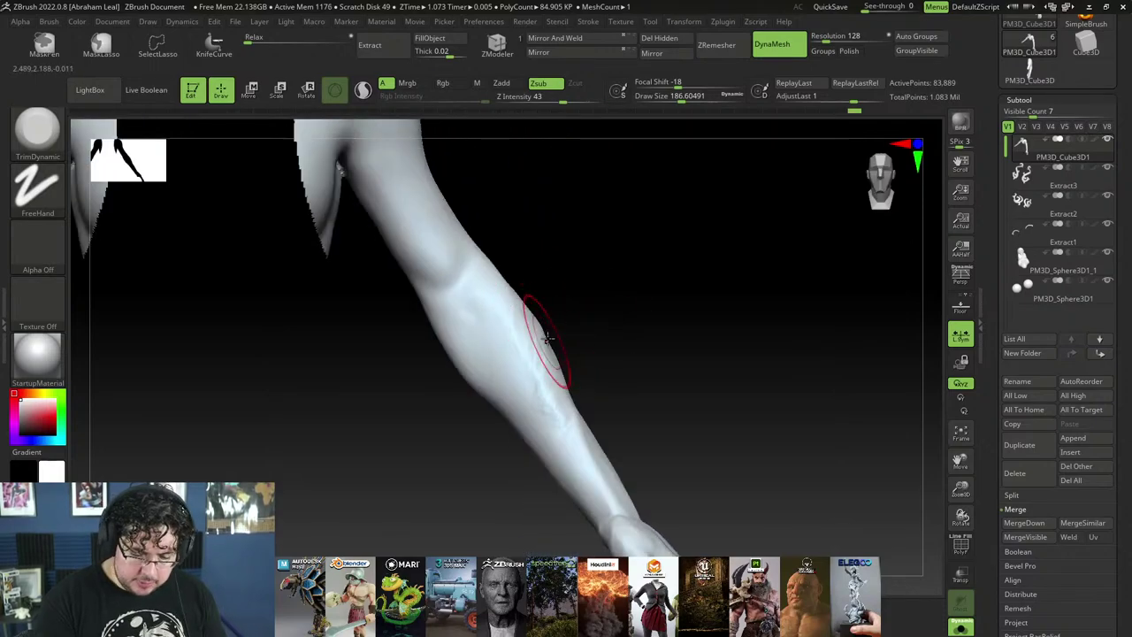
# Step: Smooth the outer contour from the elbow down the forearm in the front view
pyautogui.keyDown('shift'); pyautogui.moveTo(543, 338); pyautogui.dragTo(523, 319); pyautogui.keyUp('shift')
pyautogui.keyDown('alt'); pyautogui.moveTo(538, 258); pyautogui.dragTo(575, 364, button='right'); pyautogui.keyUp('alt')
pyautogui.keyDown('shift'); pyautogui.moveTo(551, 417); pyautogui.dragTo(543, 385); pyautogui.keyUp('shift')
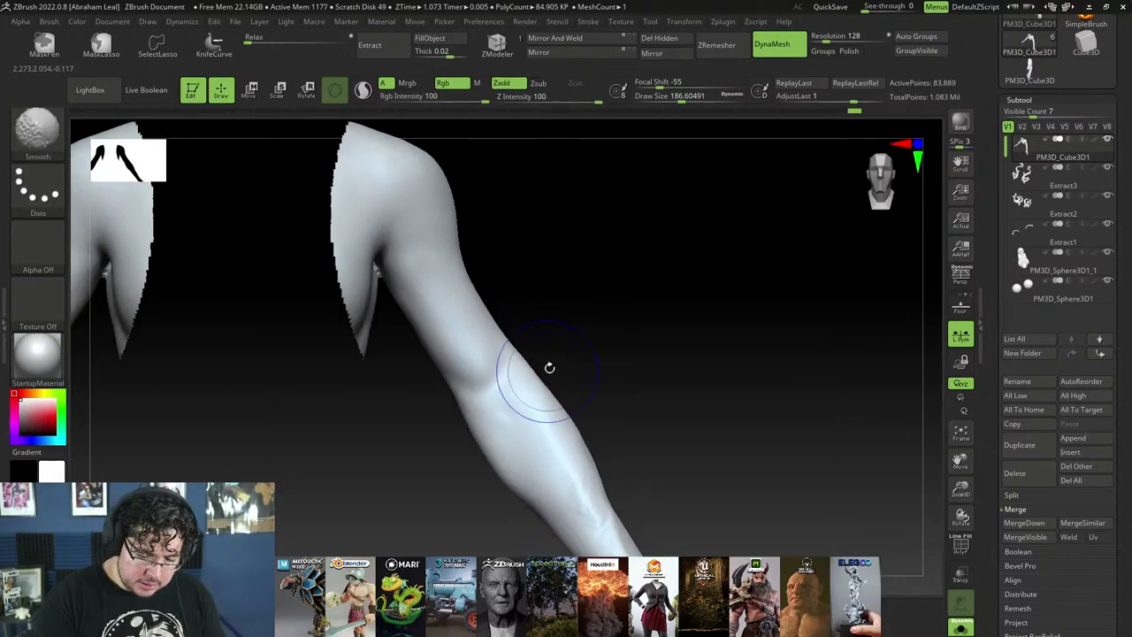
pyautogui.moveTo(550, 368)
pyautogui.mouseDown(button='right')
pyautogui.moveTo(551, 383)
pyautogui.moveTo(554, 346)
pyautogui.mouseUp(button='right')
# Step: Build up the muscle running from the outer upper arm into the forearm with ClayBuildup at a draw size of about 140, and smooth it
pyautogui.press('b')
pyautogui.press('c')
pyautogui.press('b')
pyautogui.press('space')
pyautogui.moveTo(558, 340); pyautogui.dragTo(552, 336)
pyautogui.moveTo(552, 336)
pyautogui.mouseDown(button='right')
pyautogui.moveTo(552, 319)
pyautogui.moveTo(558, 379)
pyautogui.moveTo(556, 258)
pyautogui.mouseUp(button='right')
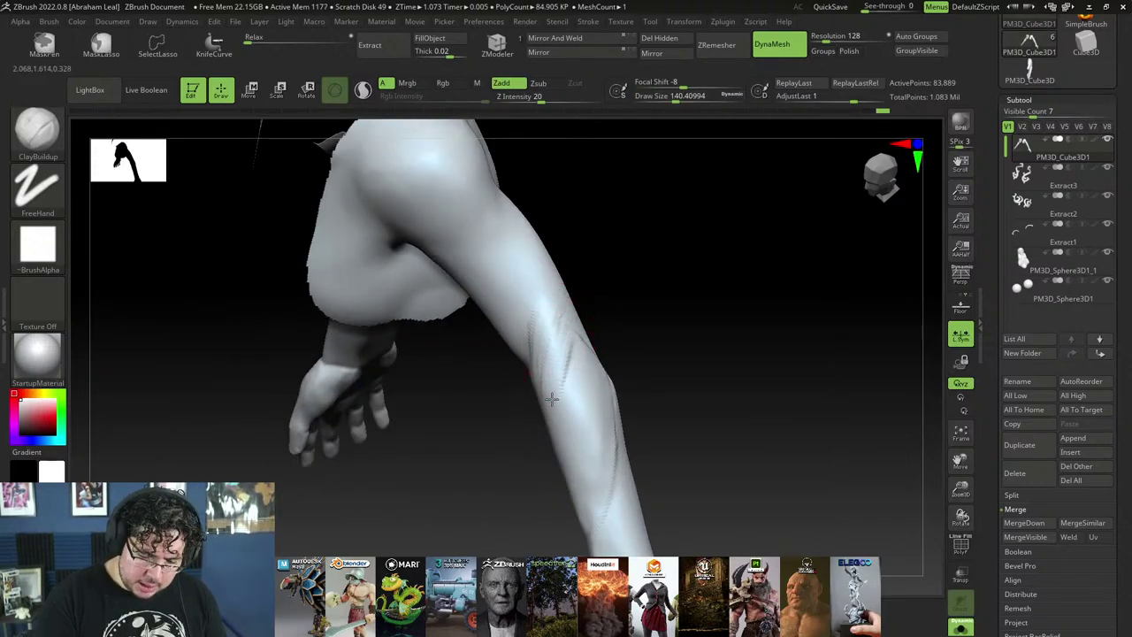
pyautogui.moveTo(560, 309)
pyautogui.mouseDown(button='right')
pyautogui.moveTo(577, 306)
pyautogui.moveTo(547, 315)
pyautogui.mouseUp(button='right')
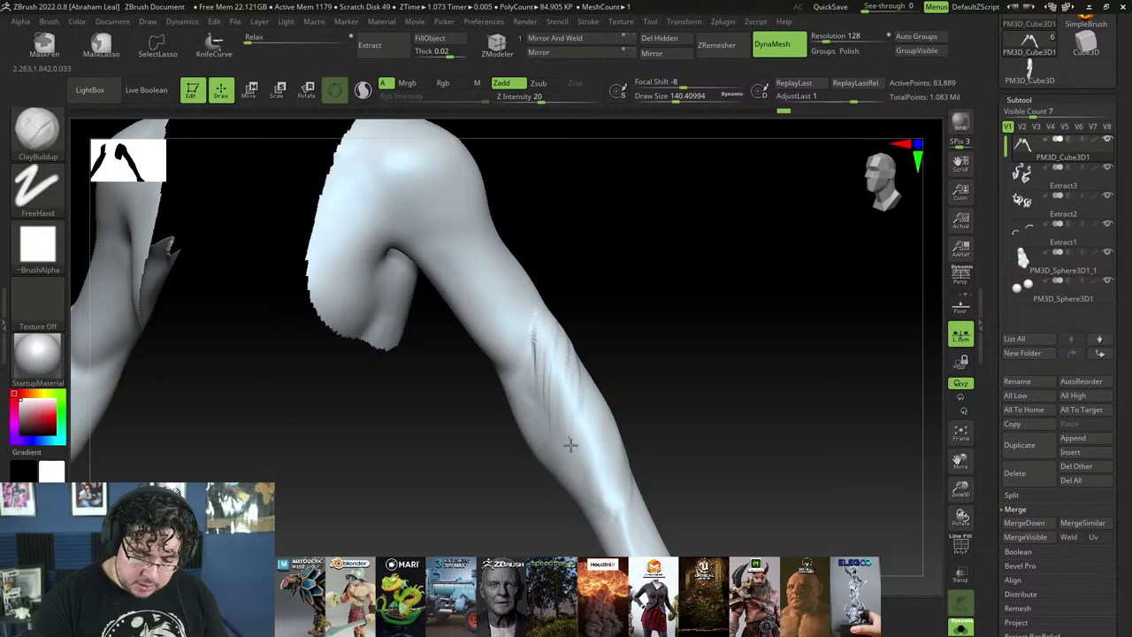
pyautogui.moveTo(571, 445); pyautogui.dragTo(583, 353, button='right')
pyautogui.press('shift')
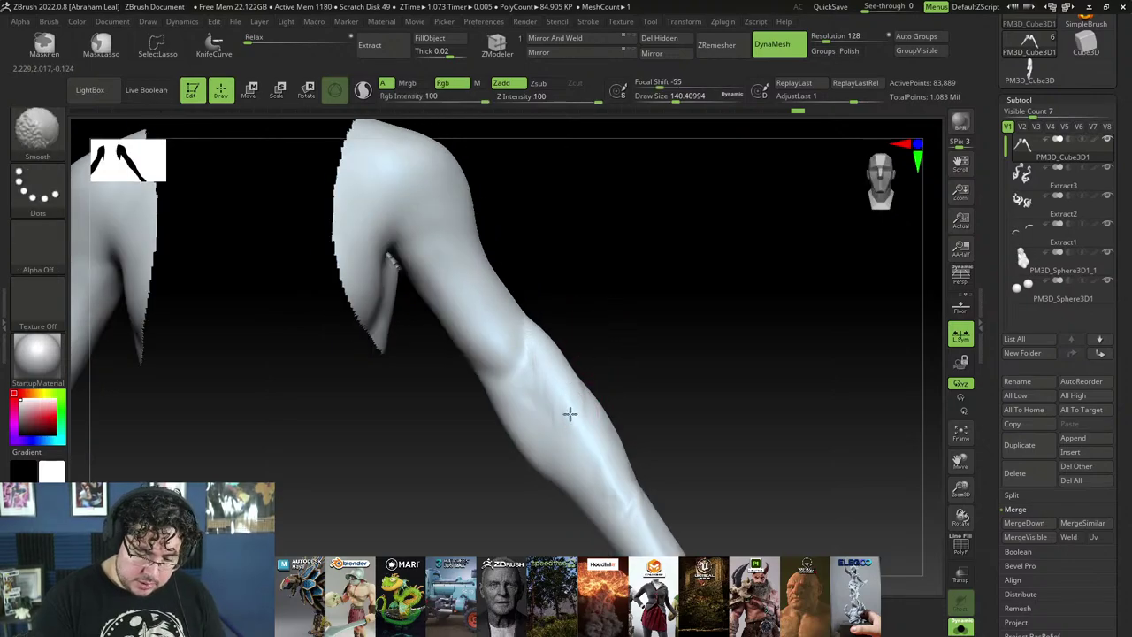
# Step: Reshape the outer contour of the forearm just below the elbow with the Move brush at a draw size of about 245
pyautogui.moveTo(570, 413)
pyautogui.mouseDown(button='right')
pyautogui.moveTo(614, 345)
pyautogui.moveTo(583, 289)
pyautogui.mouseUp(button='right')
pyautogui.press('b')
pyautogui.press('m')
pyautogui.press('v')
pyautogui.press('space')
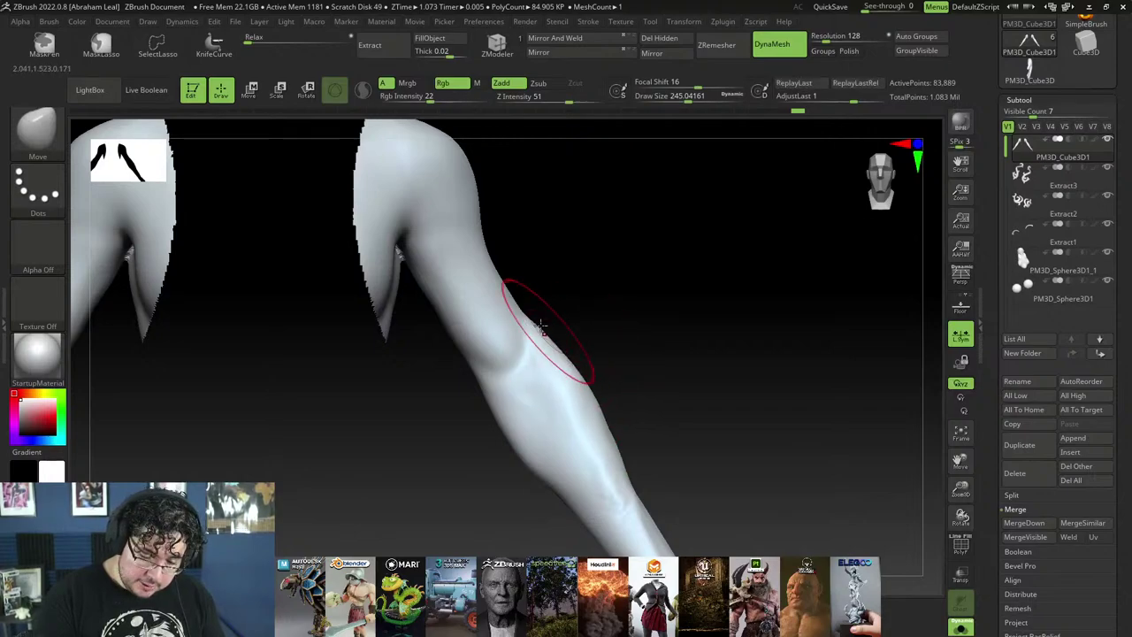
pyautogui.moveTo(564, 375); pyautogui.dragTo(575, 357)
pyautogui.moveTo(625, 481); pyautogui.dragTo(577, 378, button='right')
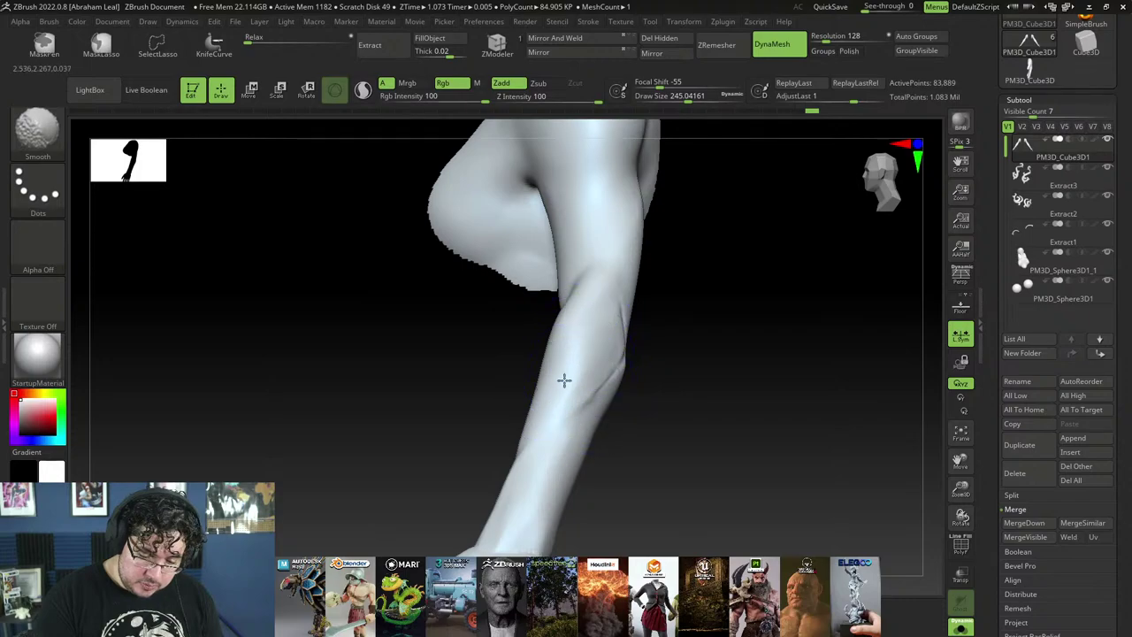
pyautogui.moveTo(522, 453)
pyautogui.mouseDown(button='right')
pyautogui.moveTo(662, 405)
pyautogui.moveTo(658, 412)
pyautogui.mouseUp(button='right')
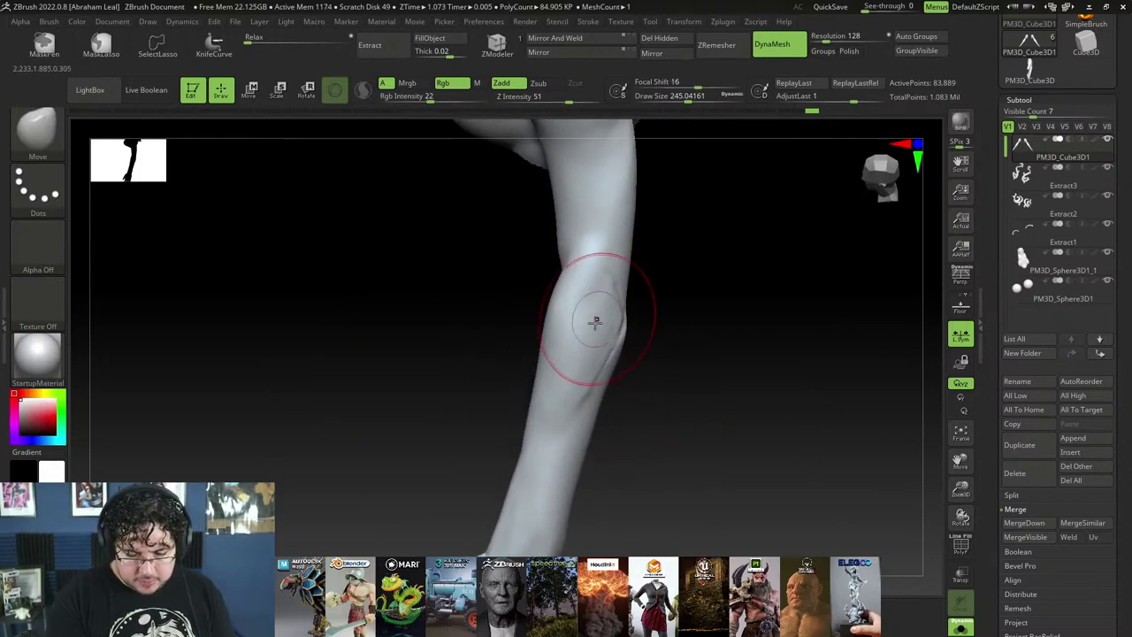
# Step: Fill out the outer forearm below the elbow with ClayBuildup at draw sizes of about 167 and 124
pyautogui.press('[')
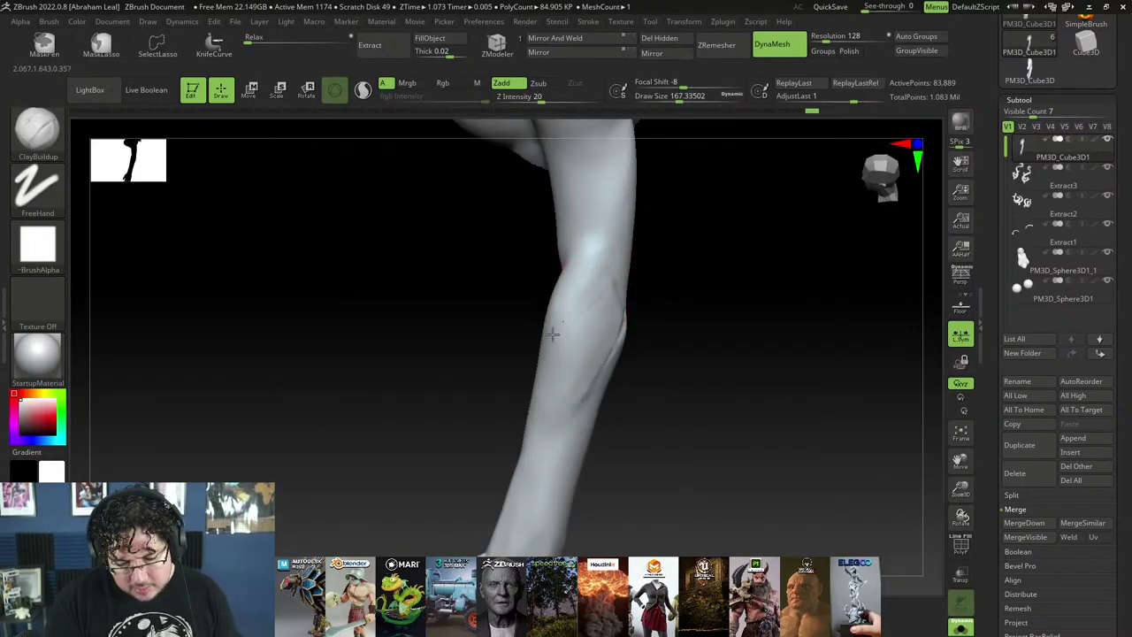
pyautogui.moveTo(574, 294); pyautogui.dragTo(600, 285)
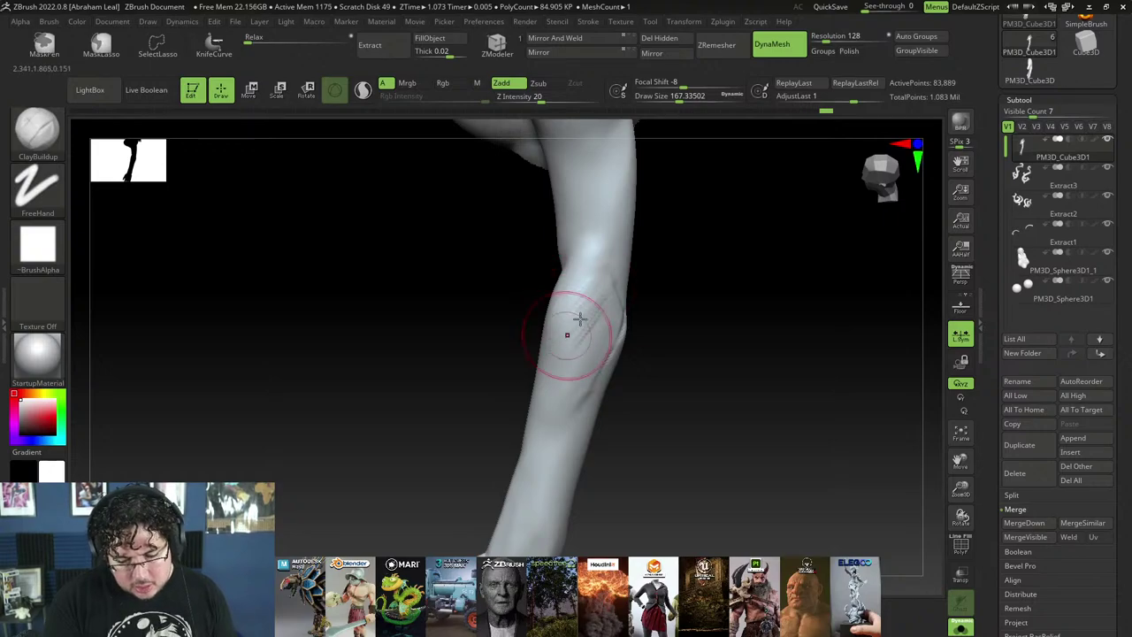
pyautogui.press('s')
pyautogui.moveTo(567, 335)
pyautogui.mouseDown()
pyautogui.moveTo(557, 339)
pyautogui.moveTo(590, 314)
pyautogui.mouseUp()
pyautogui.moveTo(547, 335); pyautogui.dragTo(587, 283, button='right')
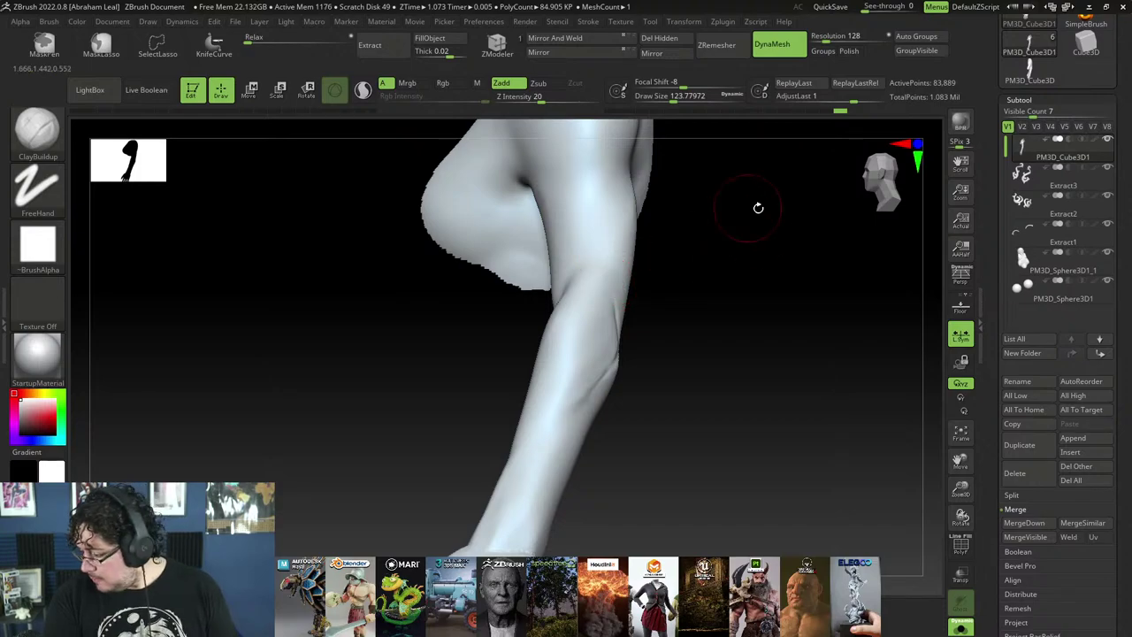
# Step: Build up the bony form on the inner side of the elbow with ClayBuildup at a draw size of about 124
pyautogui.moveTo(731, 318)
pyautogui.mouseDown()
pyautogui.moveTo(793, 328)
pyautogui.moveTo(753, 321)
pyautogui.moveTo(753, 271)
pyautogui.mouseUp()
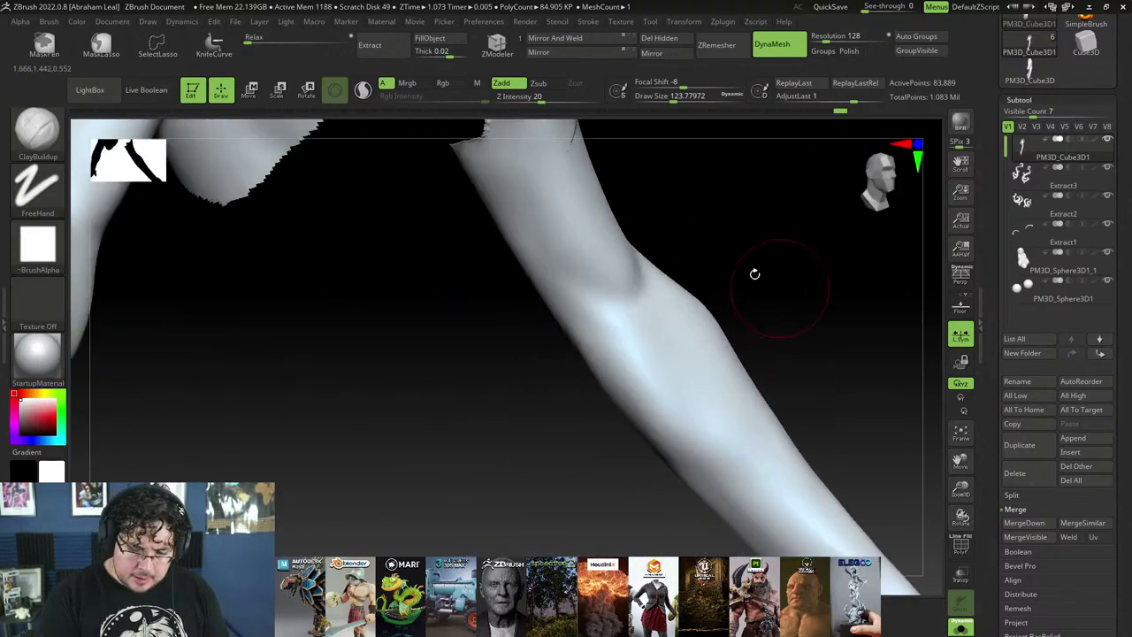
pyautogui.moveTo(626, 227); pyautogui.dragTo(662, 212)
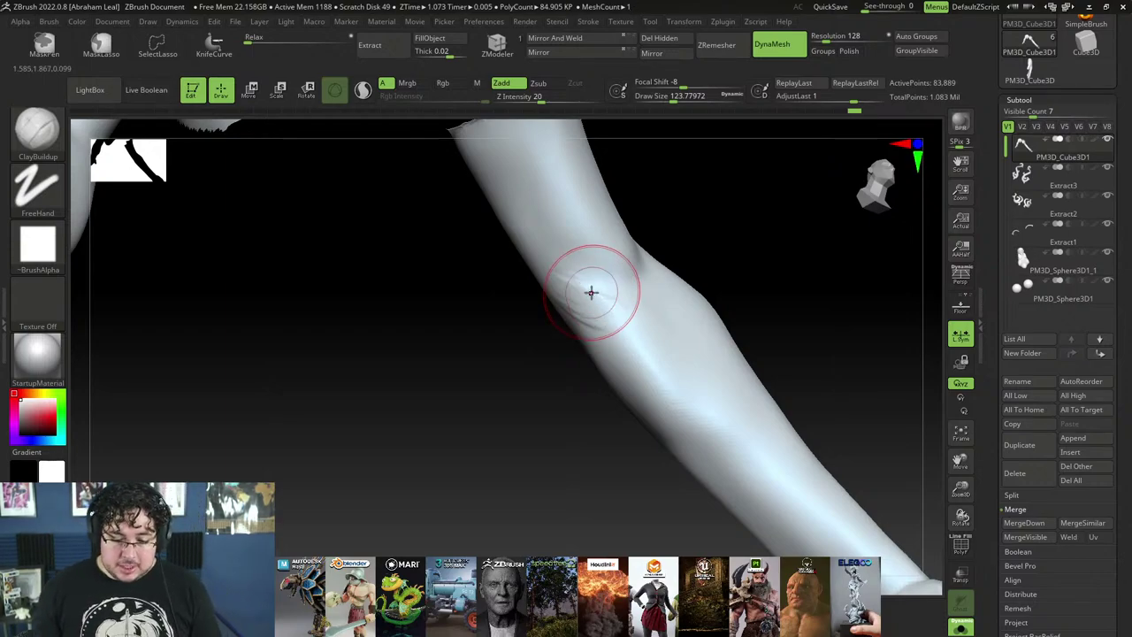
pyautogui.moveTo(755, 329); pyautogui.dragTo(749, 227)
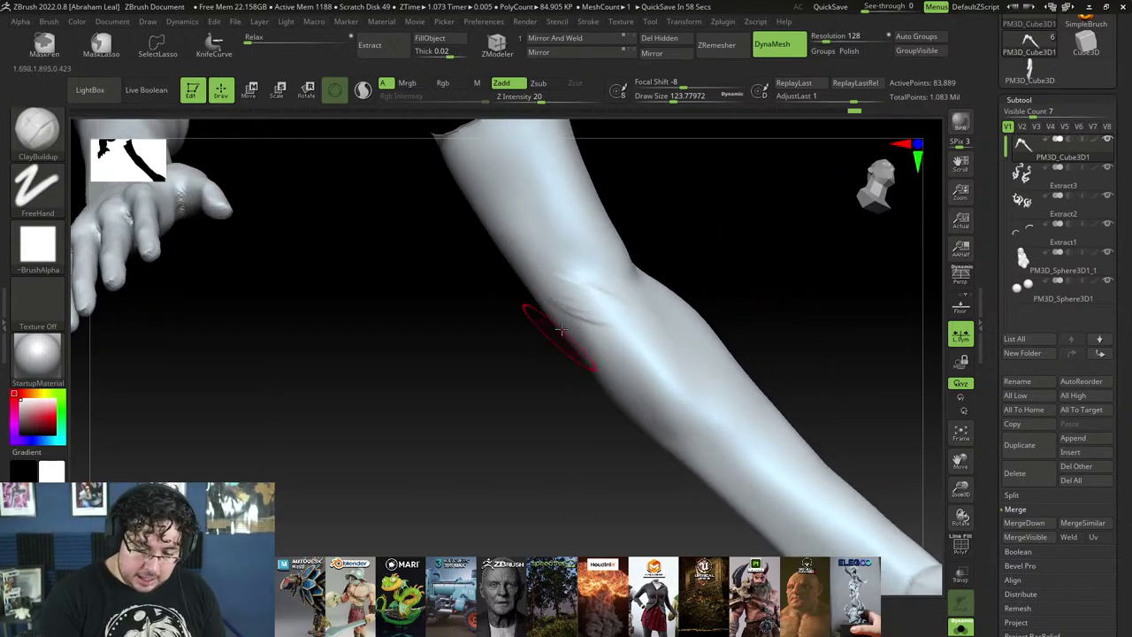
pyautogui.moveTo(542, 341)
pyautogui.mouseDown()
pyautogui.moveTo(569, 313)
pyautogui.moveTo(554, 313)
pyautogui.moveTo(569, 339)
pyautogui.moveTo(603, 309)
pyautogui.moveTo(587, 354)
pyautogui.mouseUp()
pyautogui.moveTo(650, 305); pyautogui.dragTo(610, 321)
pyautogui.moveTo(591, 397); pyautogui.dragTo(605, 318)
pyautogui.moveTo(584, 354); pyautogui.dragTo(537, 328)
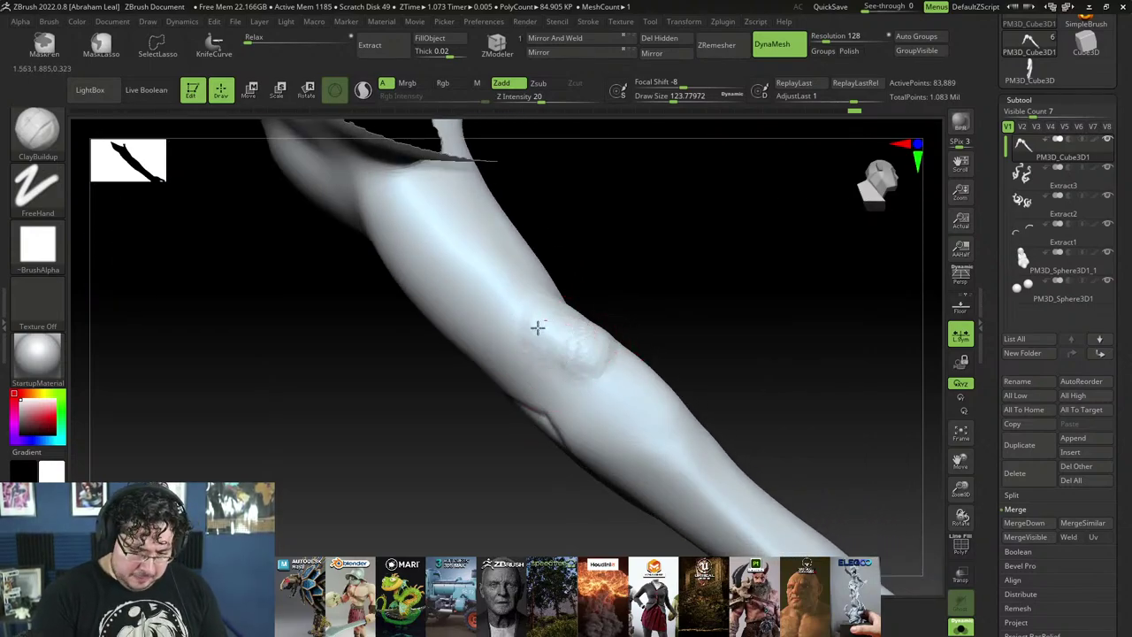
pyautogui.moveTo(610, 384); pyautogui.dragTo(607, 346, button='right')
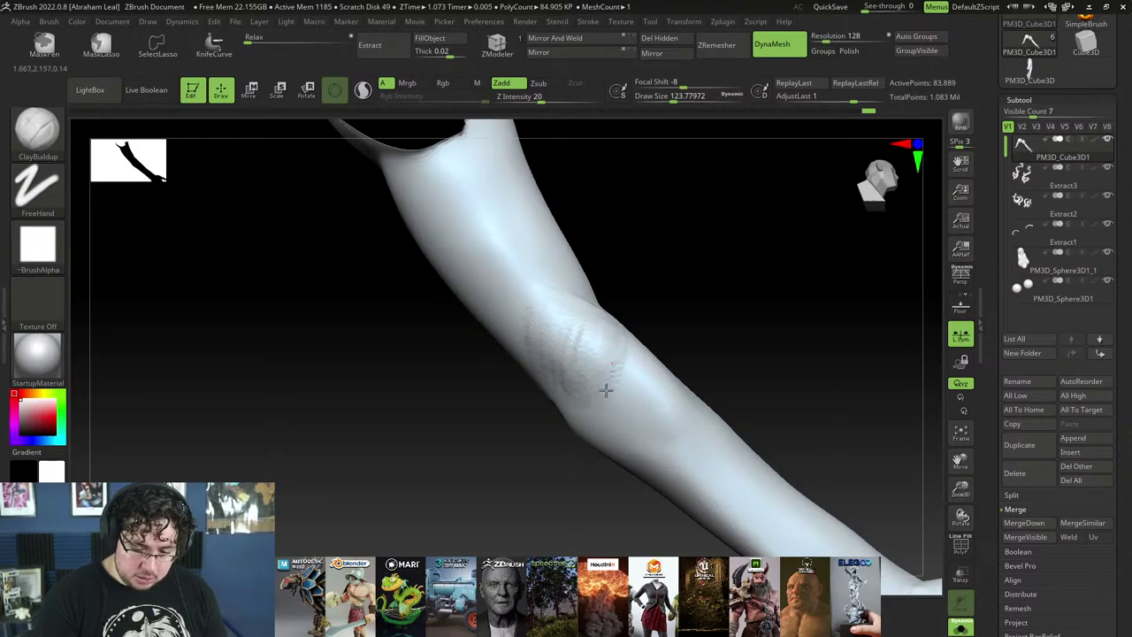
pyautogui.moveTo(606, 390); pyautogui.dragTo(611, 408)
# Step: Smooth the inner elbow and the forearm surface down toward the wrist from the front
pyautogui.moveTo(629, 377)
pyautogui.mouseDown(button='right')
pyautogui.moveTo(661, 376)
pyautogui.moveTo(604, 460)
pyautogui.mouseUp(button='right')
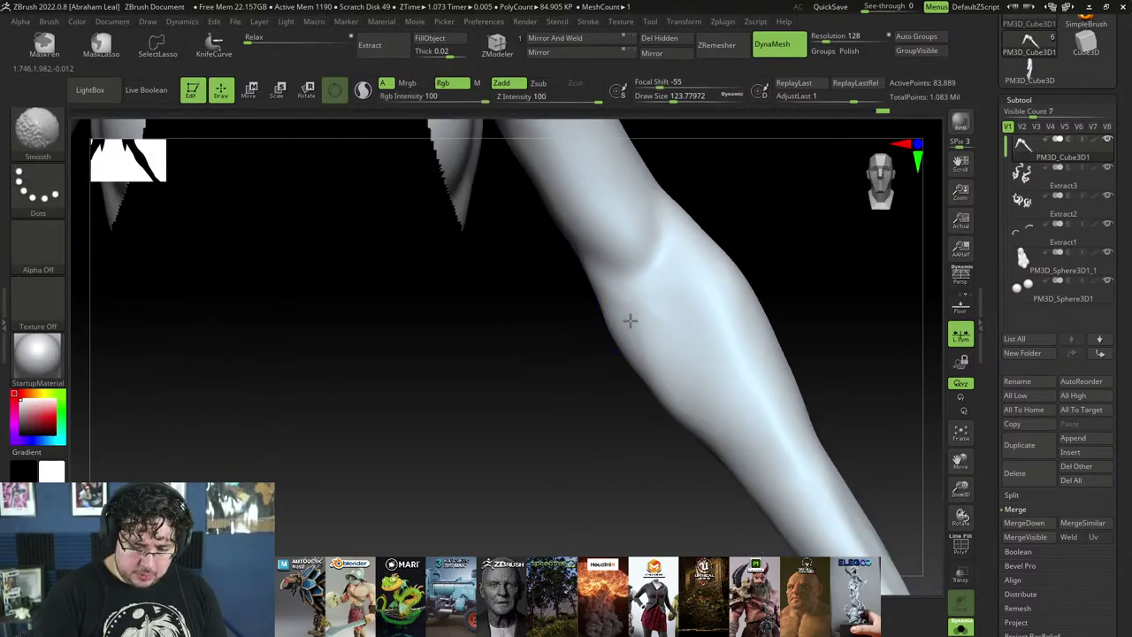
pyautogui.keyDown('shift'); pyautogui.moveTo(651, 386); pyautogui.dragTo(678, 404); pyautogui.keyUp('shift')
pyautogui.keyDown('alt'); pyautogui.moveTo(661, 429); pyautogui.dragTo(619, 387, button='right'); pyautogui.keyUp('alt')
pyautogui.keyDown('shift'); pyautogui.moveTo(631, 367); pyautogui.dragTo(650, 391); pyautogui.keyUp('shift')
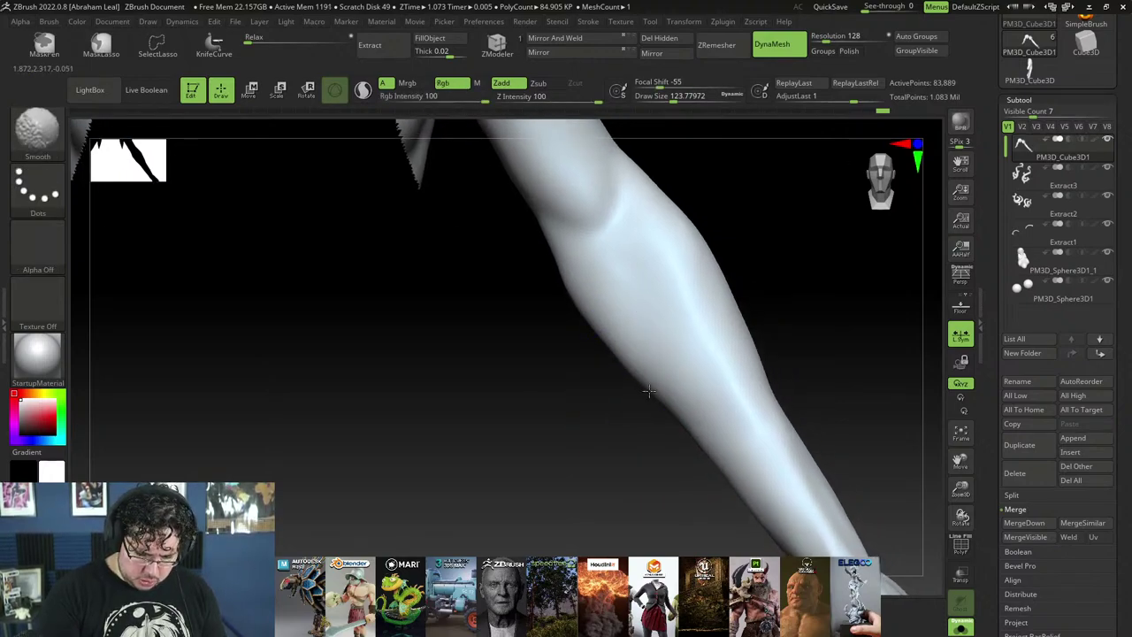
pyautogui.moveTo(784, 328)
pyautogui.keyDown('ctrl'); pyautogui.mouseDown(button='right')
pyautogui.moveTo(750, 324)
pyautogui.moveTo(799, 372)
pyautogui.mouseUp(button='right'); pyautogui.keyUp('ctrl')
pyautogui.keyDown('shift'); pyautogui.moveTo(699, 432); pyautogui.dragTo(713, 444); pyautogui.keyUp('shift')
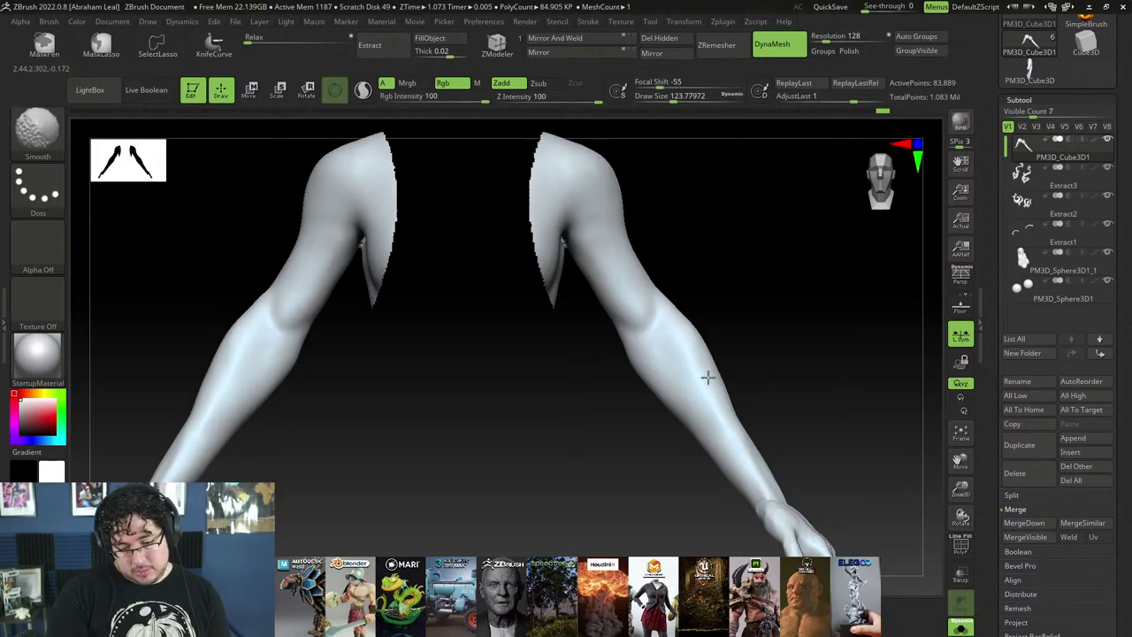
pyautogui.keyDown('shift'); pyautogui.moveTo(708, 378); pyautogui.dragTo(732, 408); pyautogui.keyUp('shift')
pyautogui.moveTo(741, 400); pyautogui.dragTo(750, 453, button='right')
pyautogui.keyDown('shift'); pyautogui.moveTo(750, 455); pyautogui.dragTo(738, 430); pyautogui.keyUp('shift')
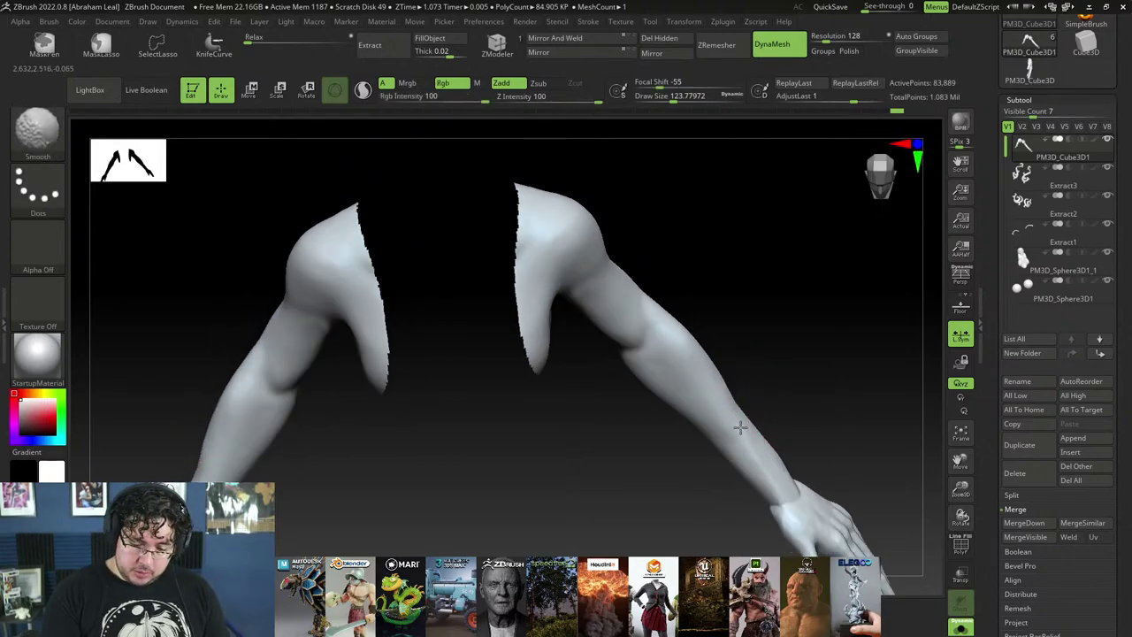
# Step: Build up the elbow bone at the back of the arm with ClayBuildup at draw sizes of about 128 and 101, and smooth it
pyautogui.moveTo(807, 391); pyautogui.dragTo(748, 374, button='right')
pyautogui.moveTo(753, 475)
pyautogui.mouseDown(button='right')
pyautogui.moveTo(753, 410)
pyautogui.moveTo(801, 403)
pyautogui.moveTo(601, 399)
pyautogui.moveTo(776, 498)
pyautogui.moveTo(782, 477)
pyautogui.moveTo(744, 382)
pyautogui.mouseUp(button='right')
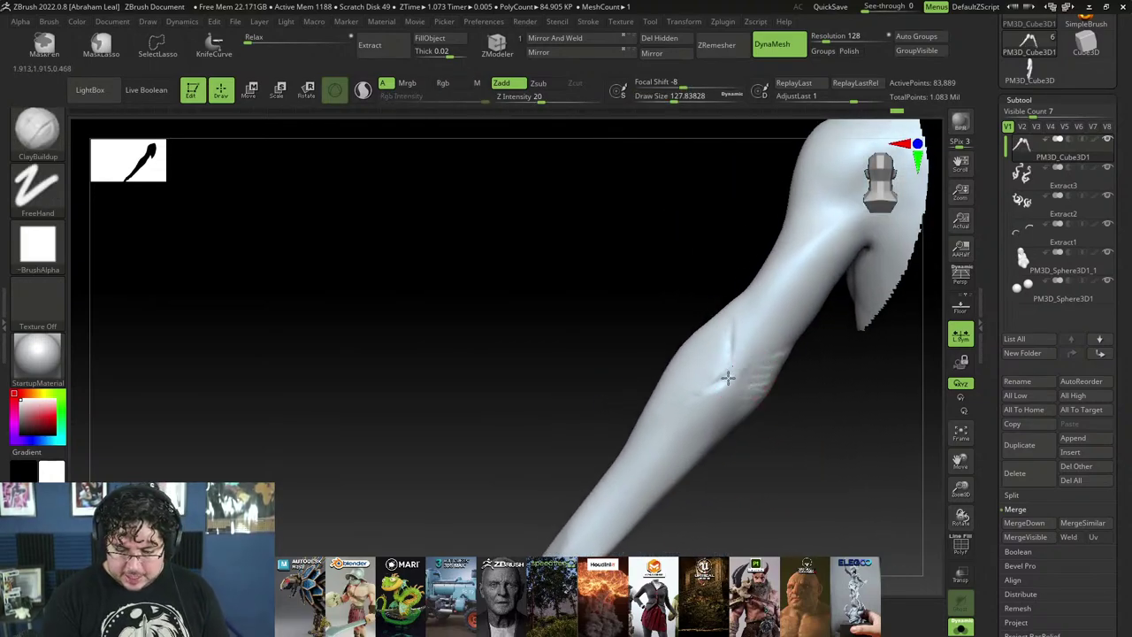
pyautogui.moveTo(745, 380)
pyautogui.mouseDown()
pyautogui.moveTo(732, 355)
pyautogui.moveTo(752, 364)
pyautogui.mouseUp()
pyautogui.press('space')
pyautogui.moveTo(755, 363); pyautogui.dragTo(751, 364)
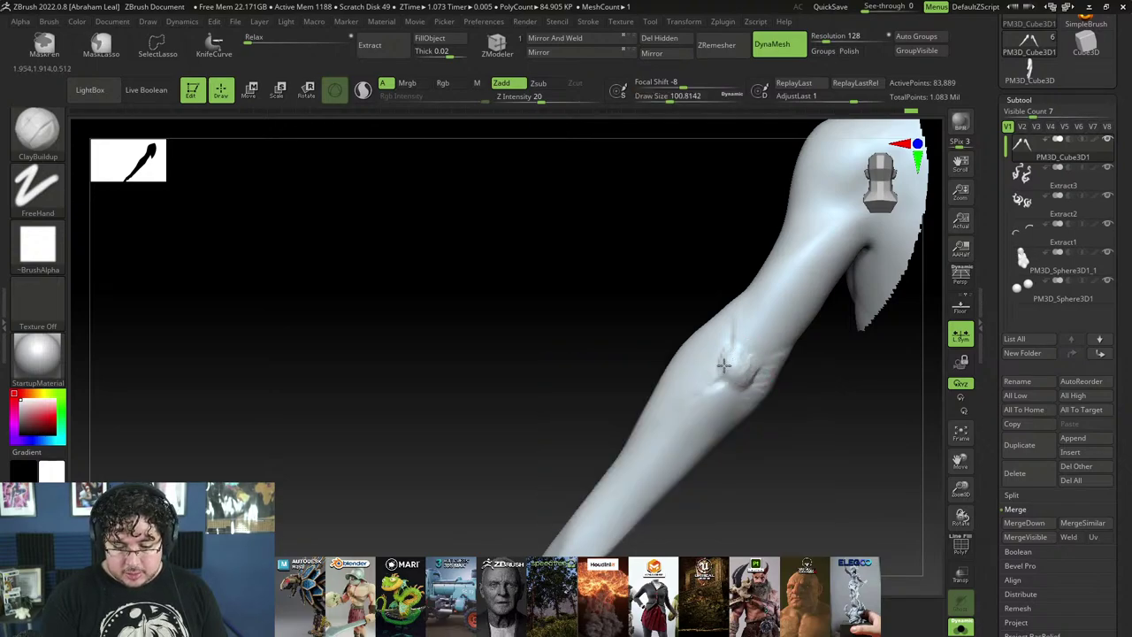
pyautogui.press('shift')
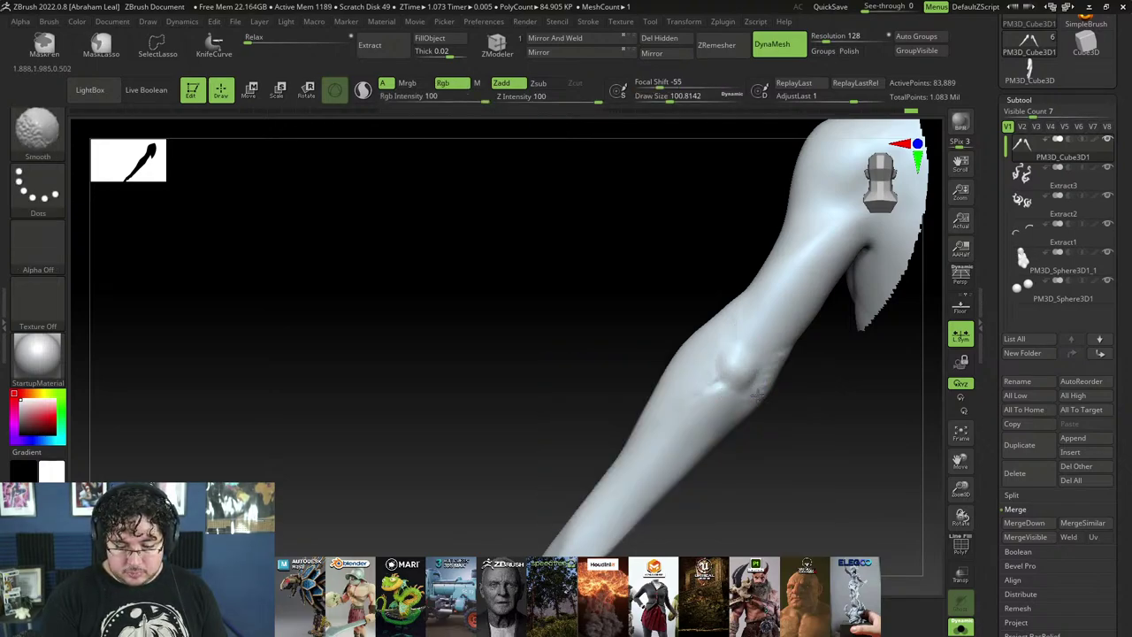
# Step: Flatten the back of the elbow with TrimDynamic at a draw size of about 140 and smooth the area above it
pyautogui.moveTo(759, 396)
pyautogui.mouseDown(button='right')
pyautogui.moveTo(841, 390)
pyautogui.moveTo(778, 380)
pyautogui.moveTo(776, 399)
pyautogui.mouseUp(button='right')
pyautogui.press('b')
pyautogui.press('t')
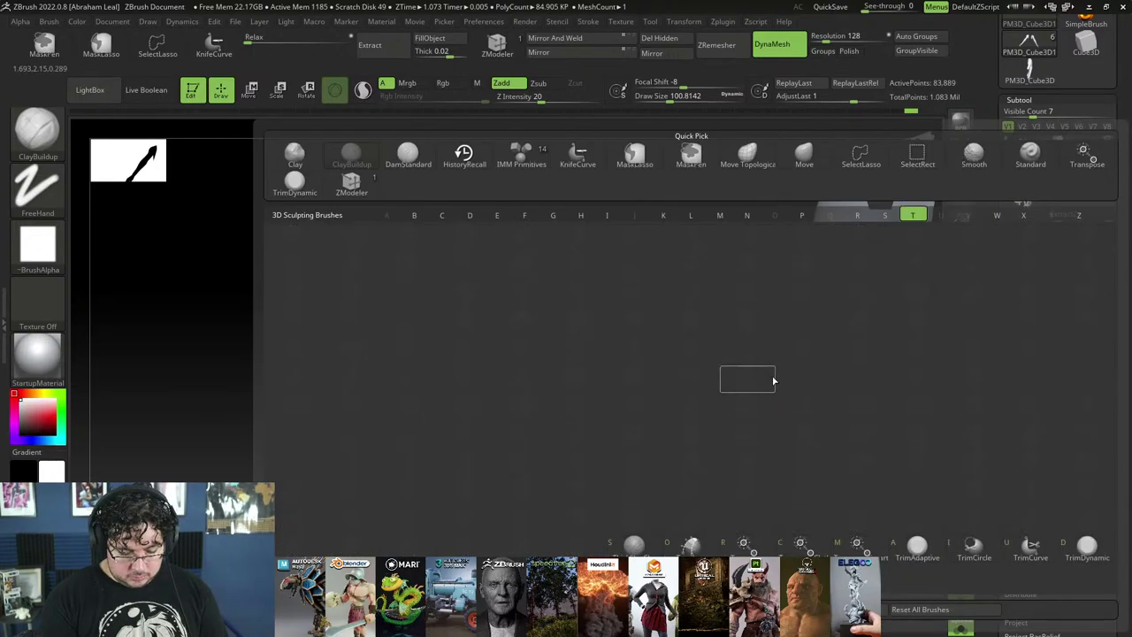
pyautogui.press('d')
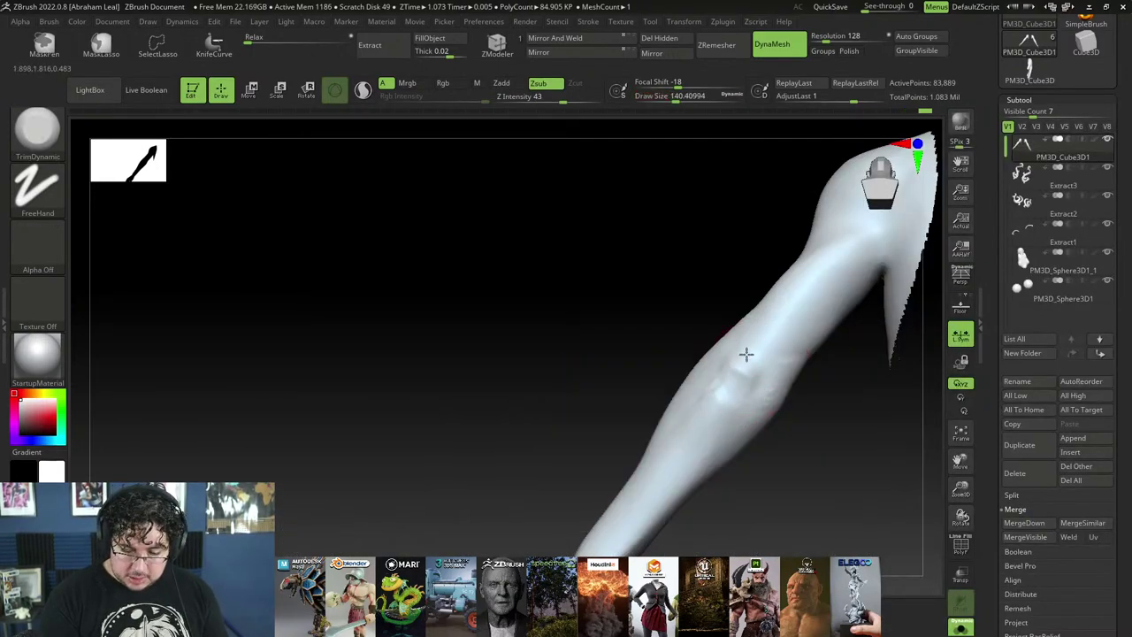
pyautogui.moveTo(806, 395); pyautogui.dragTo(816, 442, button='right')
pyautogui.moveTo(802, 339); pyautogui.dragTo(815, 338, button='right')
pyautogui.keyDown('shift'); pyautogui.moveTo(771, 328); pyautogui.dragTo(768, 349); pyautogui.keyUp('shift')
pyautogui.moveTo(823, 367); pyautogui.dragTo(812, 437, button='right')
# Step: Build up the back of the upper arm below the shoulder with ClayBuildup at a draw size of about 140 and smooth it
pyautogui.press('b')
pyautogui.press('c')
pyautogui.press('b')
pyautogui.moveTo(741, 319); pyautogui.dragTo(788, 283, button='right')
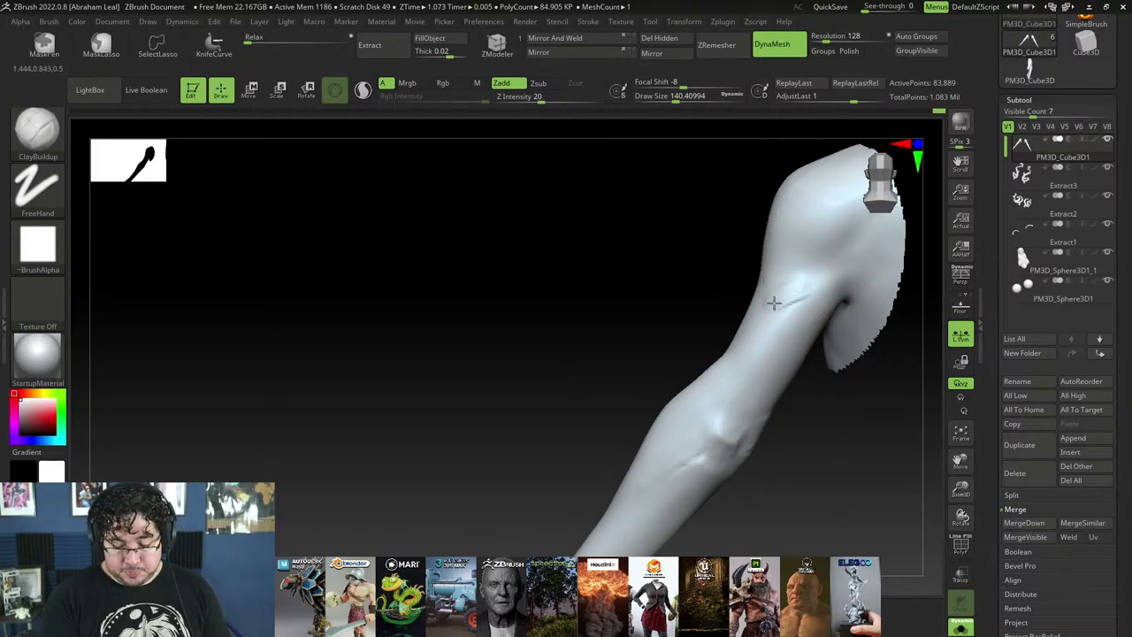
pyautogui.moveTo(794, 295); pyautogui.dragTo(750, 347)
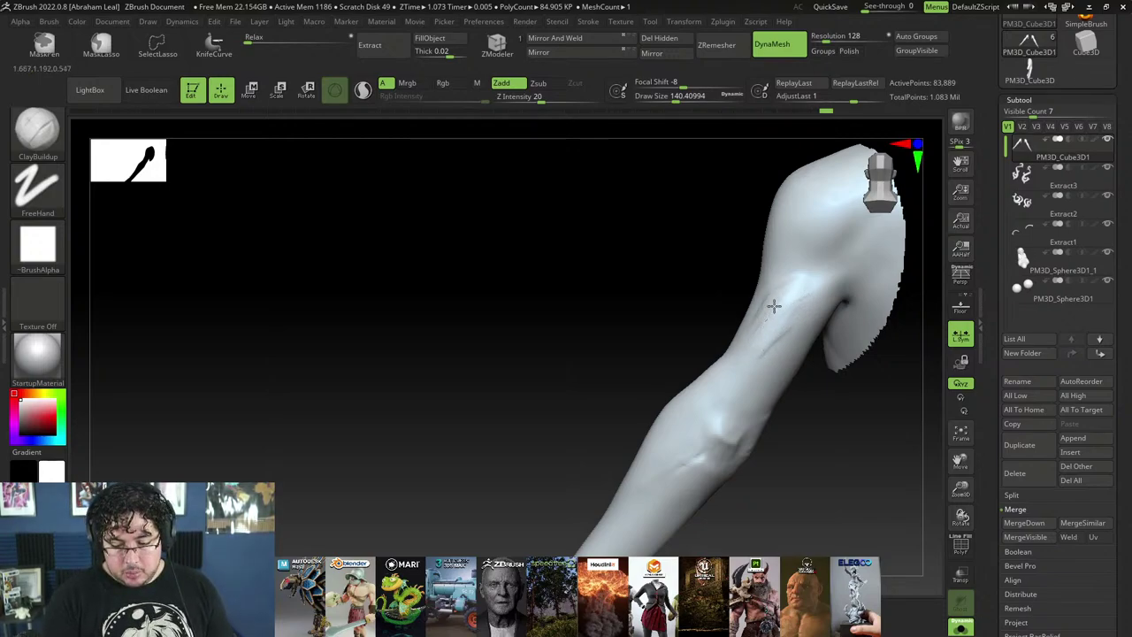
pyautogui.moveTo(774, 306)
pyautogui.mouseDown()
pyautogui.moveTo(764, 308)
pyautogui.moveTo(764, 355)
pyautogui.mouseUp()
pyautogui.keyDown('shift'); pyautogui.moveTo(768, 312); pyautogui.dragTo(751, 334); pyautogui.keyUp('shift')
pyautogui.moveTo(751, 333); pyautogui.dragTo(749, 330, button='right')
pyautogui.keyDown('shift'); pyautogui.moveTo(749, 330); pyautogui.dragTo(784, 274); pyautogui.keyUp('shift')
pyautogui.moveTo(784, 273); pyautogui.dragTo(766, 376, button='right')
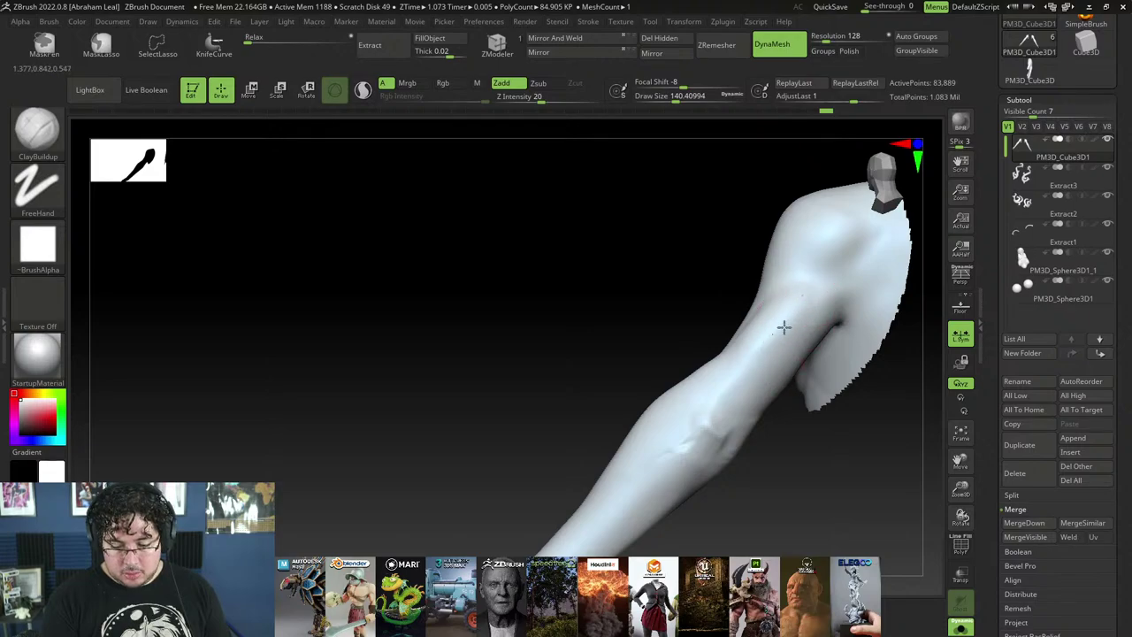
# Step: Fill out the transition from shoulder to upper arm with ClayBuildup at draw sizes of about 140 and 97
pyautogui.moveTo(796, 306)
pyautogui.mouseDown(button='right')
pyautogui.moveTo(790, 457)
pyautogui.moveTo(830, 275)
pyautogui.moveTo(820, 303)
pyautogui.mouseUp(button='right')
pyautogui.moveTo(819, 303); pyautogui.dragTo(838, 287)
pyautogui.moveTo(839, 287); pyautogui.dragTo(819, 286, button='right')
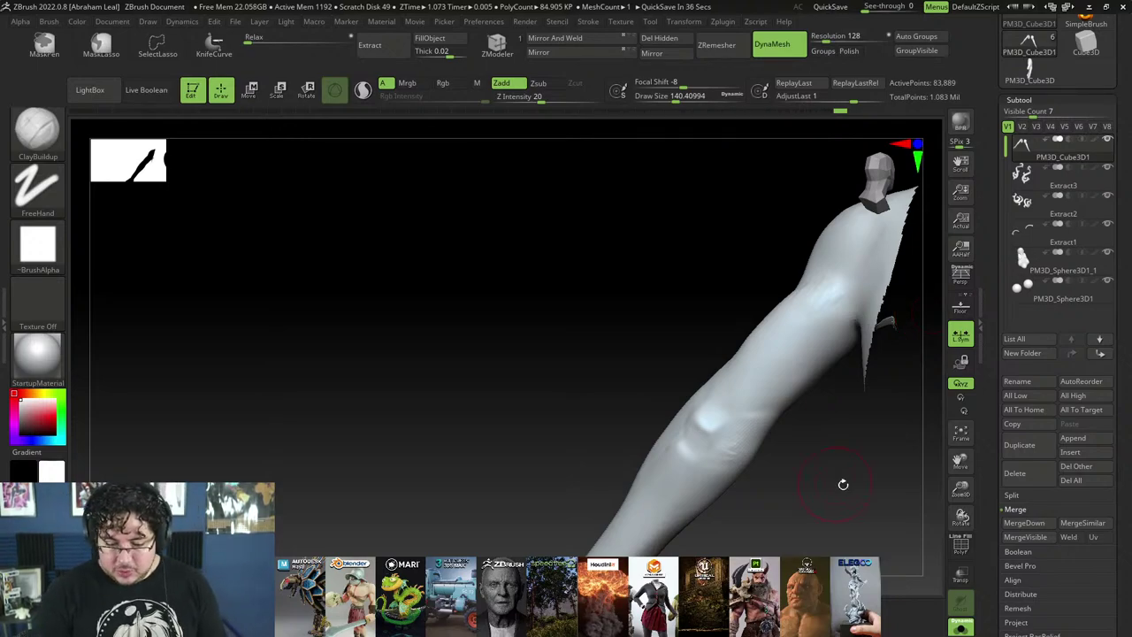
pyautogui.moveTo(843, 485)
pyautogui.mouseDown()
pyautogui.moveTo(829, 466)
pyautogui.moveTo(841, 475)
pyautogui.mouseUp()
pyautogui.press('space')
pyautogui.moveTo(804, 339); pyautogui.dragTo(799, 319)
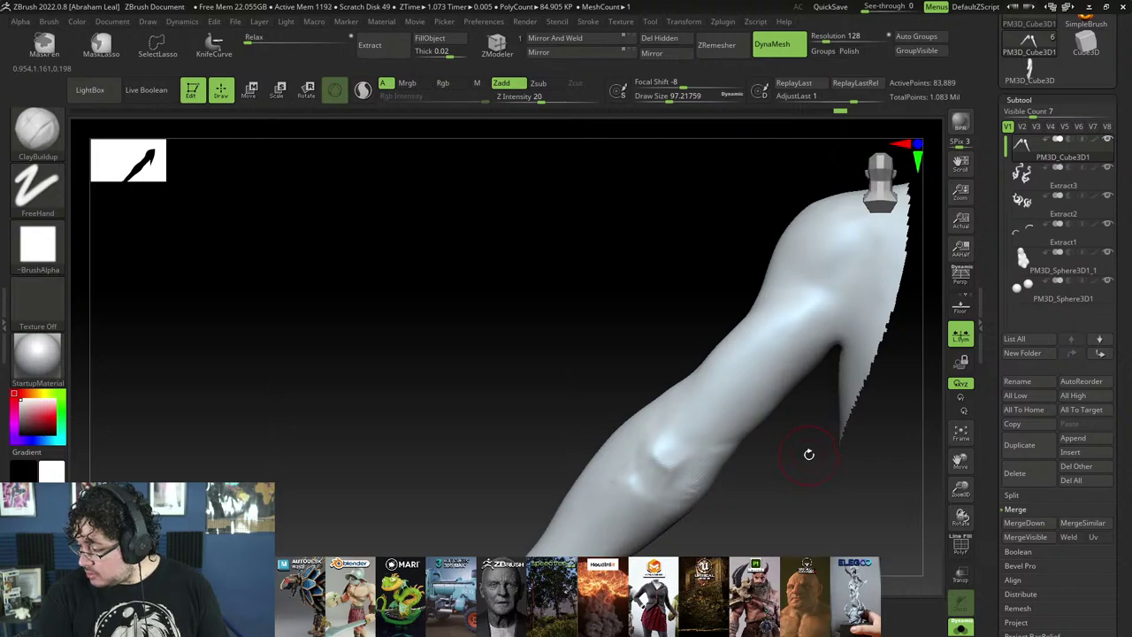
# Step: Smooth the back of the elbow and the adjoining forearm surface
pyautogui.moveTo(808, 454)
pyautogui.mouseDown()
pyautogui.moveTo(773, 472)
pyautogui.moveTo(740, 399)
pyautogui.mouseUp()
pyautogui.press('shift')
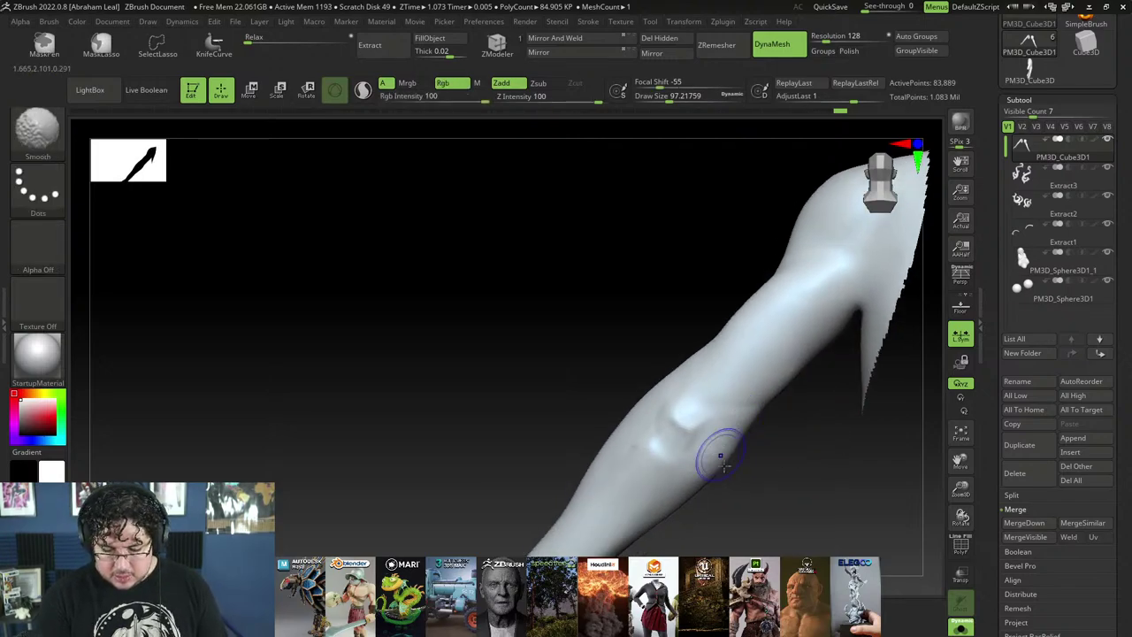
pyautogui.keyDown('alt'); pyautogui.moveTo(736, 505); pyautogui.dragTo(800, 366); pyautogui.keyUp('alt')
pyautogui.keyDown('shift'); pyautogui.moveTo(698, 330); pyautogui.dragTo(750, 271); pyautogui.keyUp('shift')
# Step: Carve a groove along the ulna side of the forearm toward the wrist with DamStandard at a draw size of about 97
pyautogui.press('b')
pyautogui.press('d')
pyautogui.press('s')
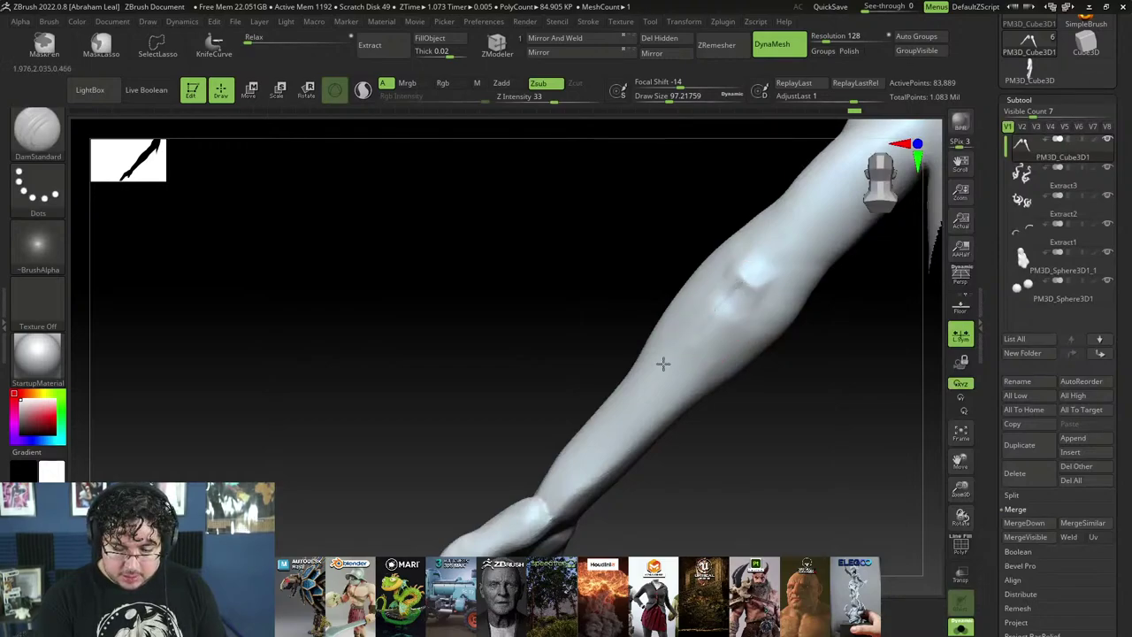
pyautogui.moveTo(557, 498)
pyautogui.mouseDown()
pyautogui.moveTo(709, 479)
pyautogui.moveTo(673, 455)
pyautogui.moveTo(589, 449)
pyautogui.mouseUp()
# Step: Build up the wrist bone with ClayBuildup at a draw size of about 97, and smooth it and the forearm groove up to the elbow
pyautogui.press('b')
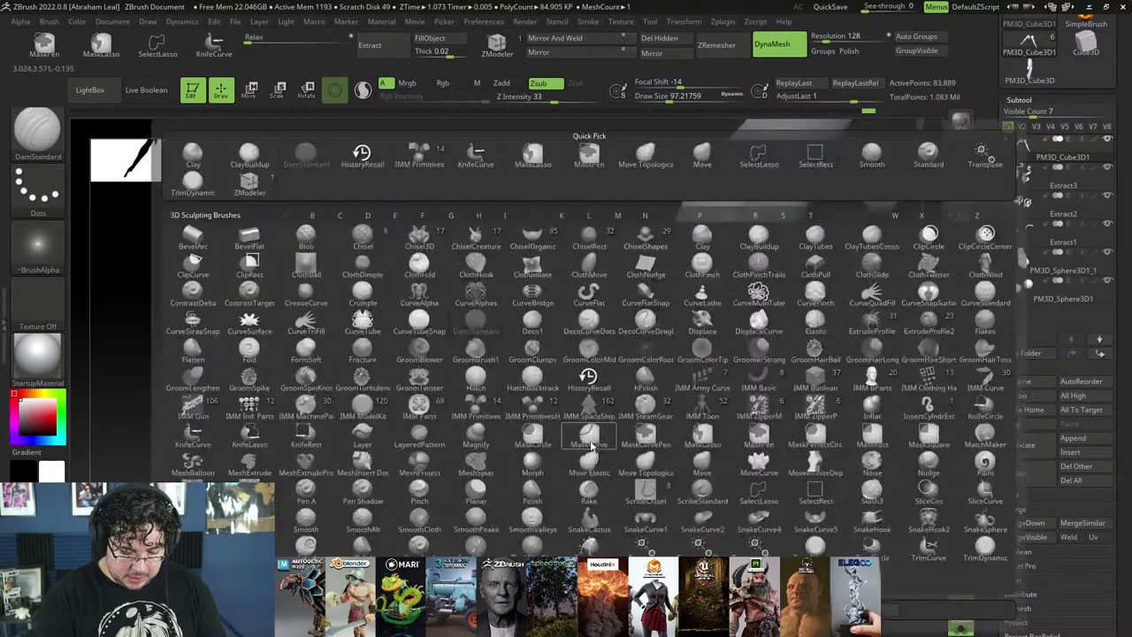
pyautogui.press('c')
pyautogui.press('b')
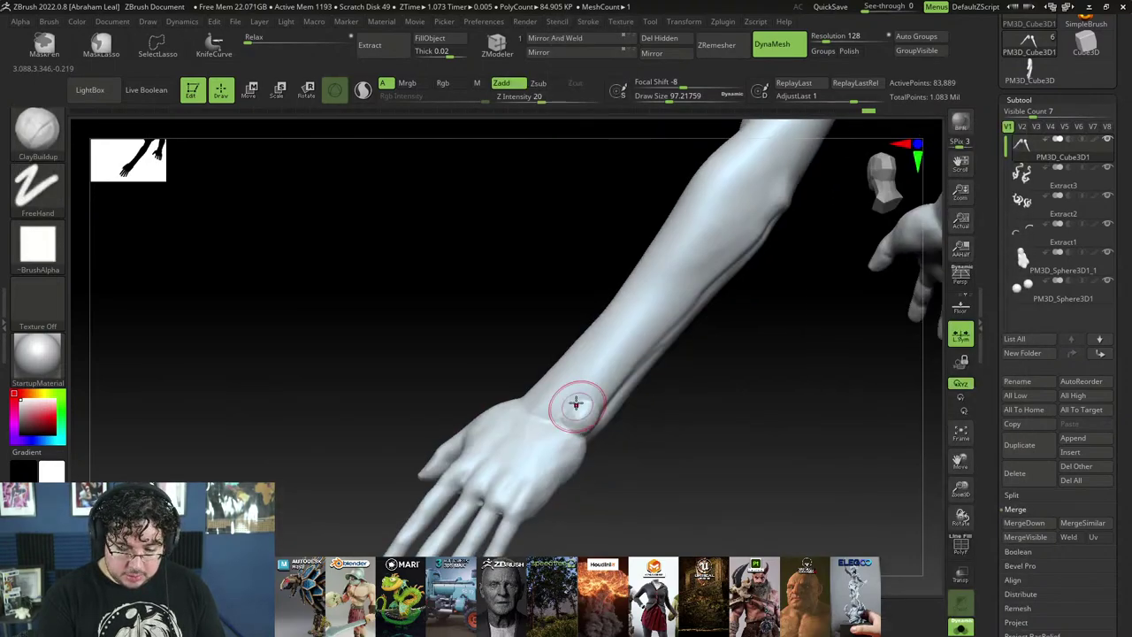
pyautogui.moveTo(577, 407)
pyautogui.mouseDown()
pyautogui.moveTo(559, 412)
pyautogui.moveTo(551, 434)
pyautogui.moveTo(537, 422)
pyautogui.mouseUp()
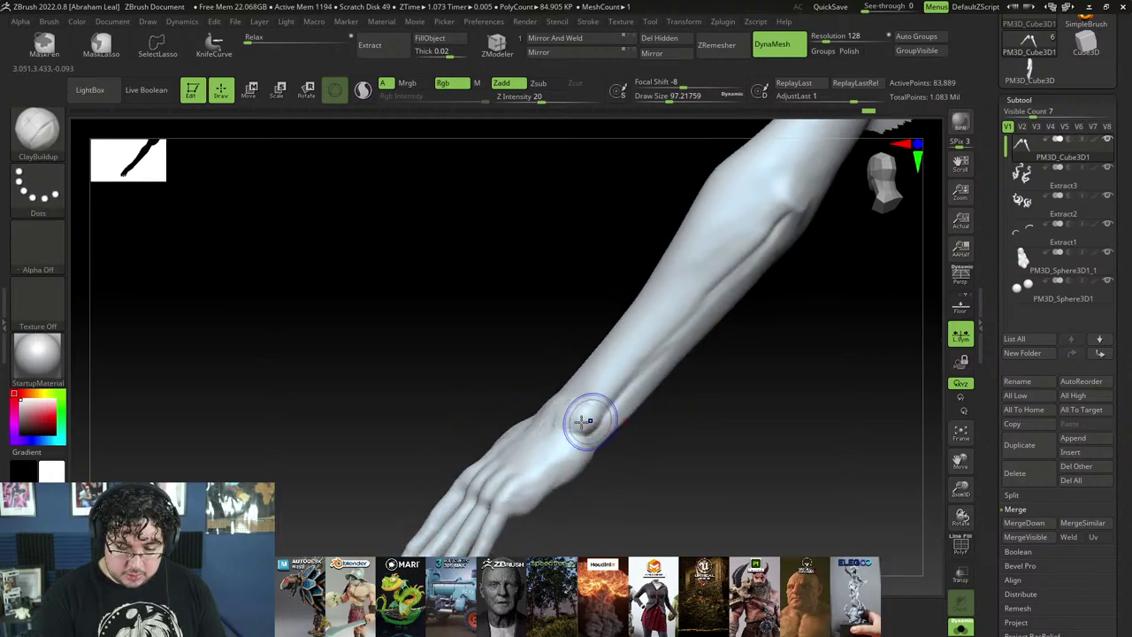
pyautogui.moveTo(589, 412)
pyautogui.keyDown('shift'); pyautogui.mouseDown()
pyautogui.moveTo(550, 392)
pyautogui.moveTo(584, 411)
pyautogui.moveTo(619, 391)
pyautogui.moveTo(770, 228)
pyautogui.mouseUp(); pyautogui.keyUp('shift')
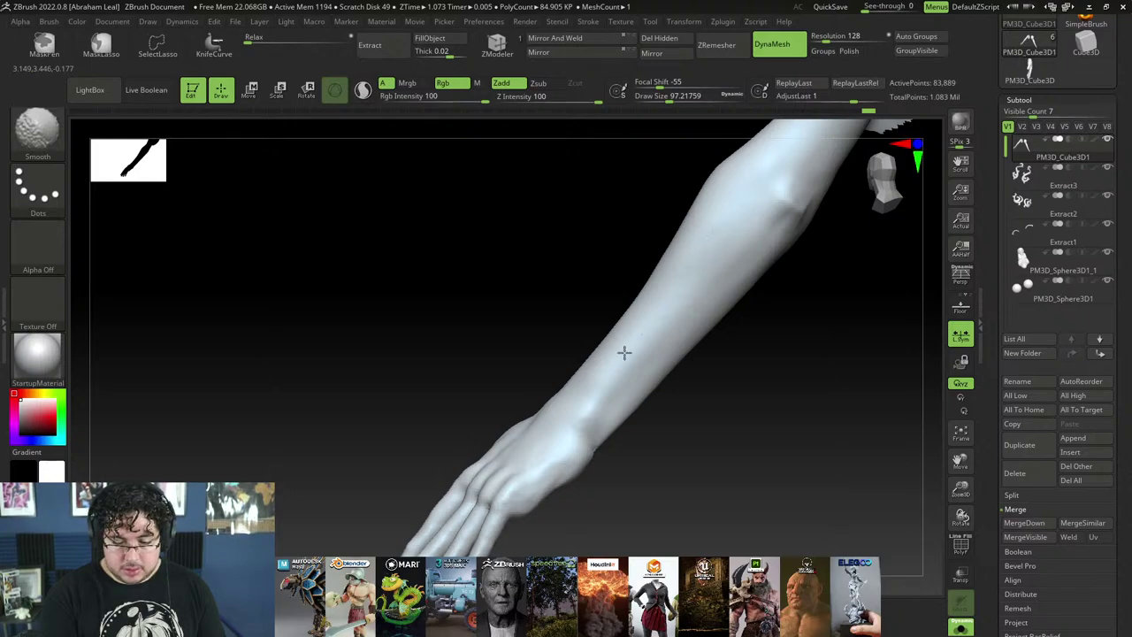
# Step: Flatten the inner forearm into broad planes from elbow to wrist with TrimDynamic at a draw size of about 187
pyautogui.moveTo(662, 419); pyautogui.dragTo(638, 432)
pyautogui.moveTo(665, 474); pyautogui.dragTo(674, 424)
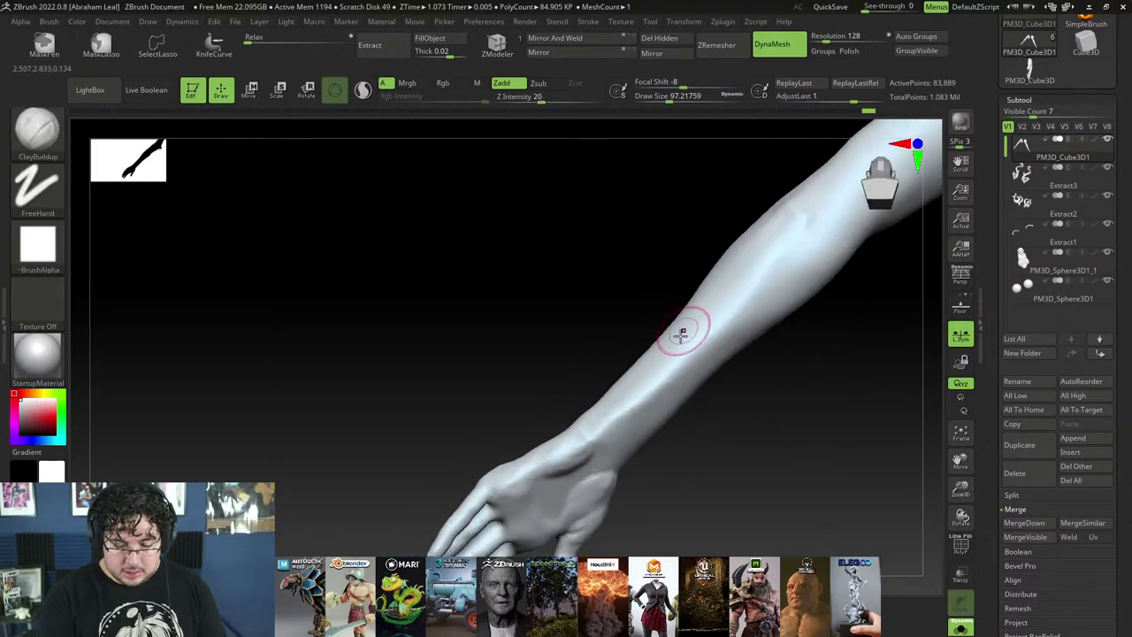
pyautogui.press('b')
pyautogui.press('t')
pyautogui.press('d')
pyautogui.press('space')
pyautogui.moveTo(677, 365); pyautogui.dragTo(689, 364)
pyautogui.moveTo(602, 430)
pyautogui.mouseDown()
pyautogui.moveTo(639, 390)
pyautogui.moveTo(602, 419)
pyautogui.moveTo(627, 415)
pyautogui.mouseUp()
pyautogui.press('space')
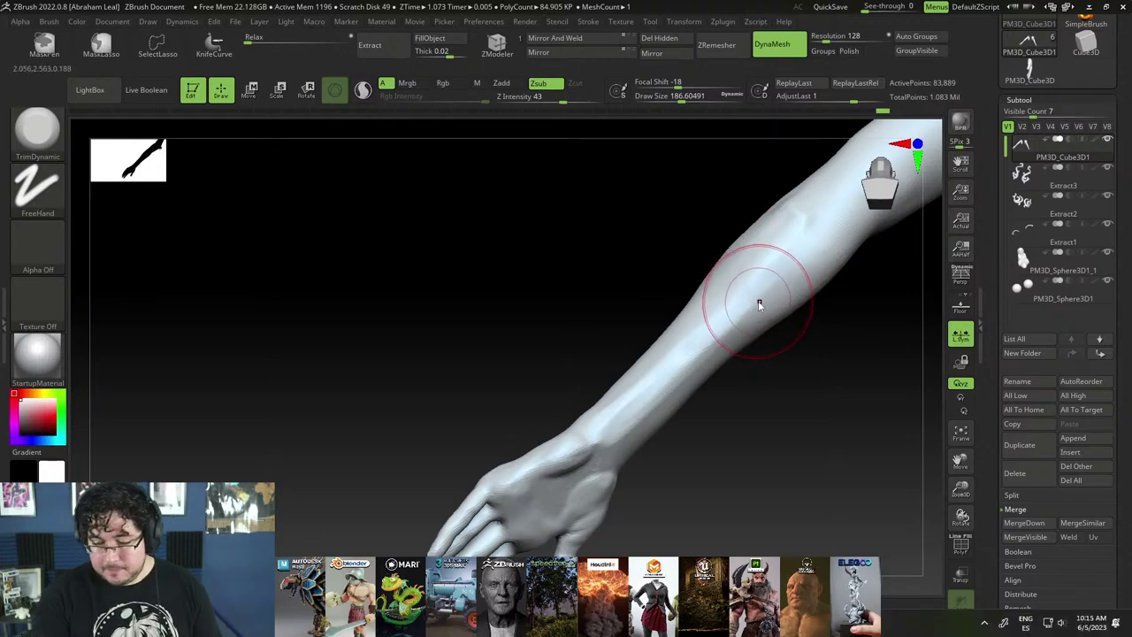
pyautogui.moveTo(784, 268)
pyautogui.mouseDown()
pyautogui.moveTo(678, 350)
pyautogui.moveTo(724, 303)
pyautogui.mouseUp()
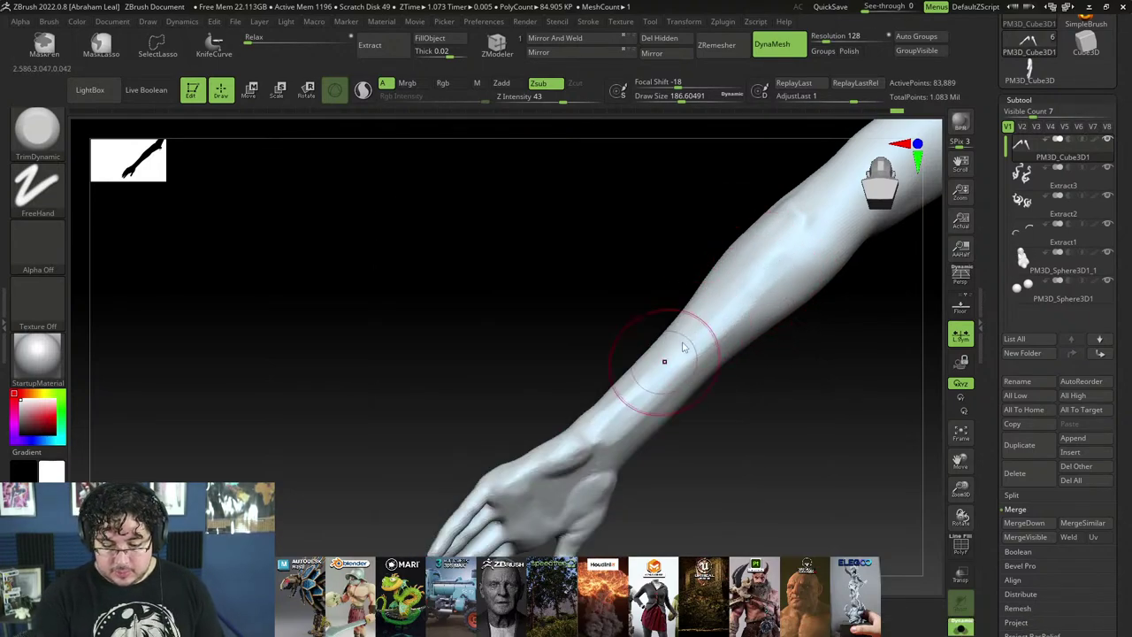
pyautogui.moveTo(666, 361)
pyautogui.mouseDown()
pyautogui.moveTo(596, 438)
pyautogui.moveTo(716, 341)
pyautogui.mouseUp()
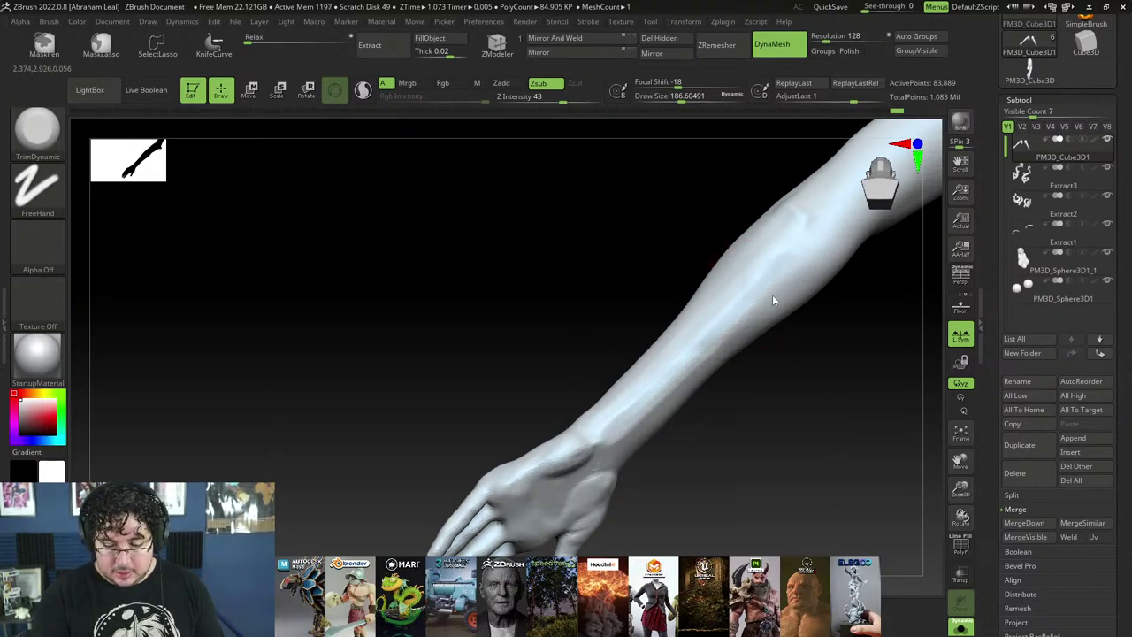
pyautogui.moveTo(772, 301)
pyautogui.mouseDown()
pyautogui.moveTo(631, 430)
pyautogui.moveTo(675, 389)
pyautogui.mouseUp()
# Step: Plane the front of the forearm down to the wrist with TrimDynamic at draw sizes of about 187 and 251, and smooth it
pyautogui.moveTo(707, 397)
pyautogui.keyDown('ctrl'); pyautogui.mouseDown(button='right')
pyautogui.moveTo(746, 363)
pyautogui.moveTo(720, 397)
pyautogui.mouseUp(button='right'); pyautogui.keyUp('ctrl')
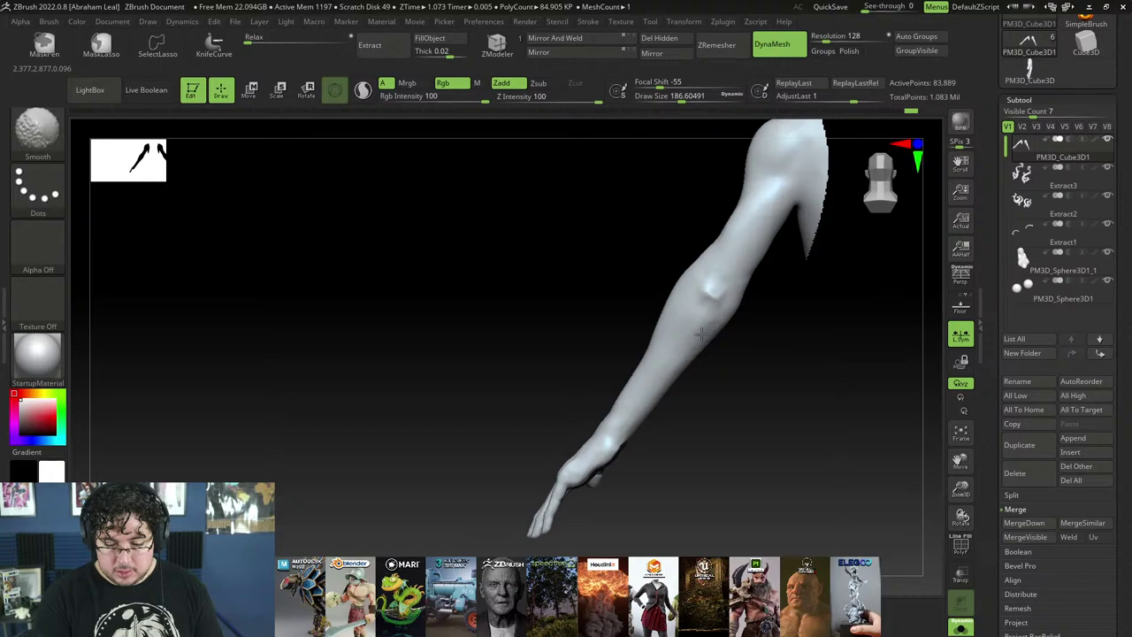
pyautogui.moveTo(612, 421); pyautogui.dragTo(659, 387, button='right')
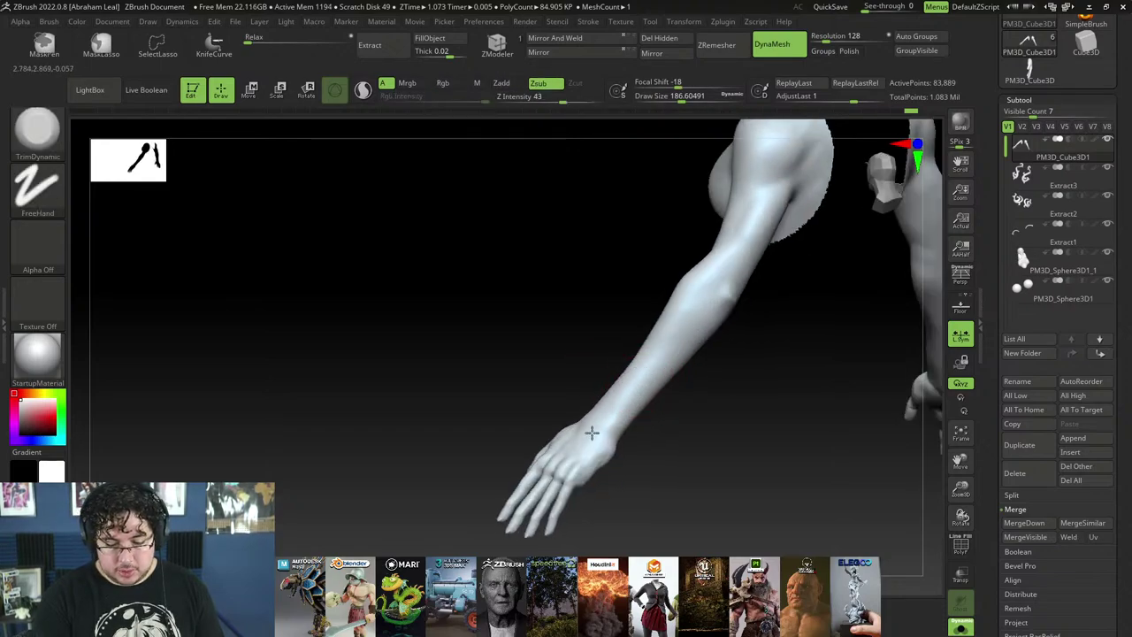
pyautogui.moveTo(591, 407)
pyautogui.mouseDown(button='right')
pyautogui.moveTo(637, 407)
pyautogui.moveTo(650, 381)
pyautogui.moveTo(731, 427)
pyautogui.moveTo(703, 363)
pyautogui.moveTo(738, 424)
pyautogui.mouseUp(button='right')
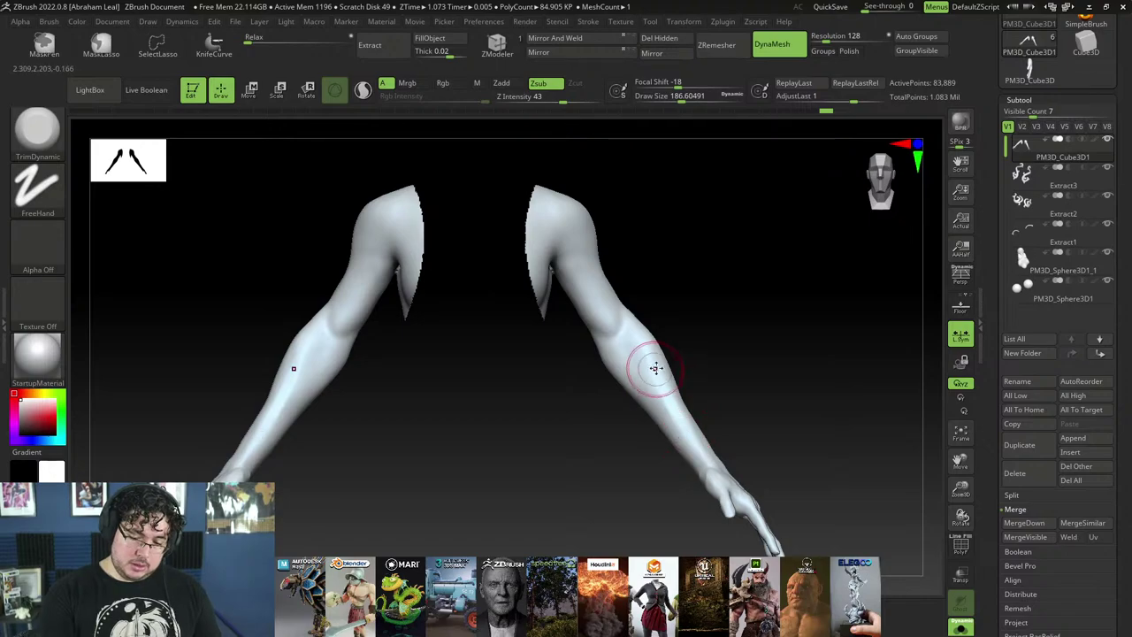
pyautogui.moveTo(656, 368)
pyautogui.mouseDown()
pyautogui.moveTo(670, 372)
pyautogui.moveTo(646, 365)
pyautogui.mouseUp()
pyautogui.press('space')
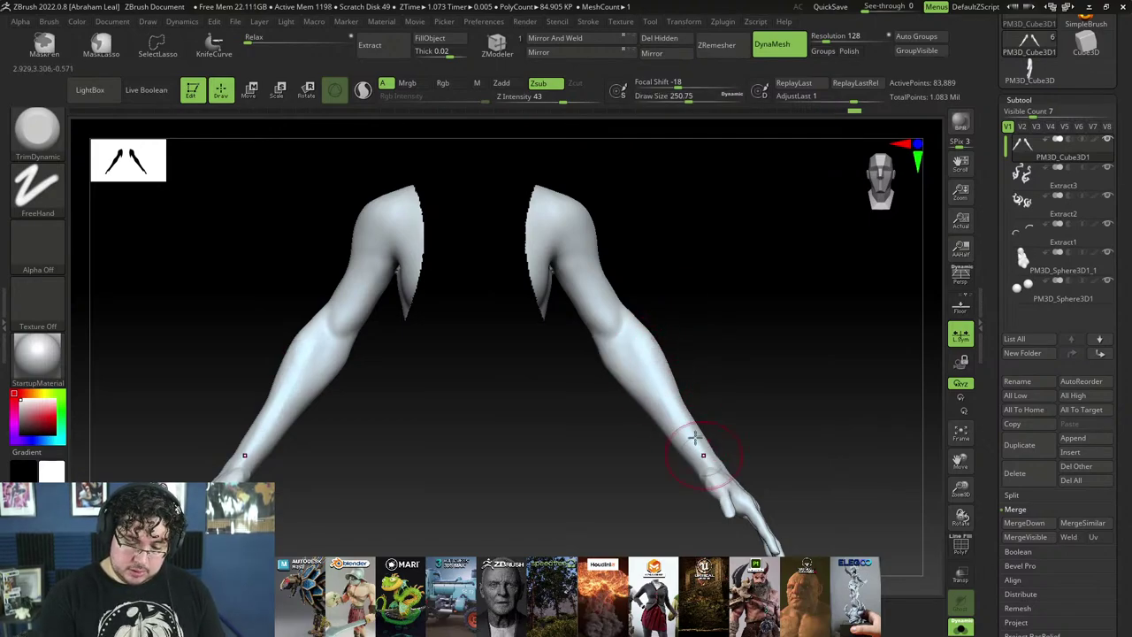
pyautogui.moveTo(682, 429)
pyautogui.mouseDown(button='right')
pyautogui.moveTo(697, 412)
pyautogui.moveTo(679, 400)
pyautogui.mouseUp(button='right')
pyautogui.keyDown('shift'); pyautogui.moveTo(673, 401); pyautogui.dragTo(662, 407); pyautogui.keyUp('shift')
# Step: Flatten the outer side of the forearm below the elbow with TrimDynamic at a draw size of about 251
pyautogui.moveTo(664, 407); pyautogui.dragTo(680, 401, button='right')
pyautogui.moveTo(680, 401)
pyautogui.mouseDown()
pyautogui.moveTo(650, 316)
pyautogui.moveTo(660, 344)
pyautogui.mouseUp()
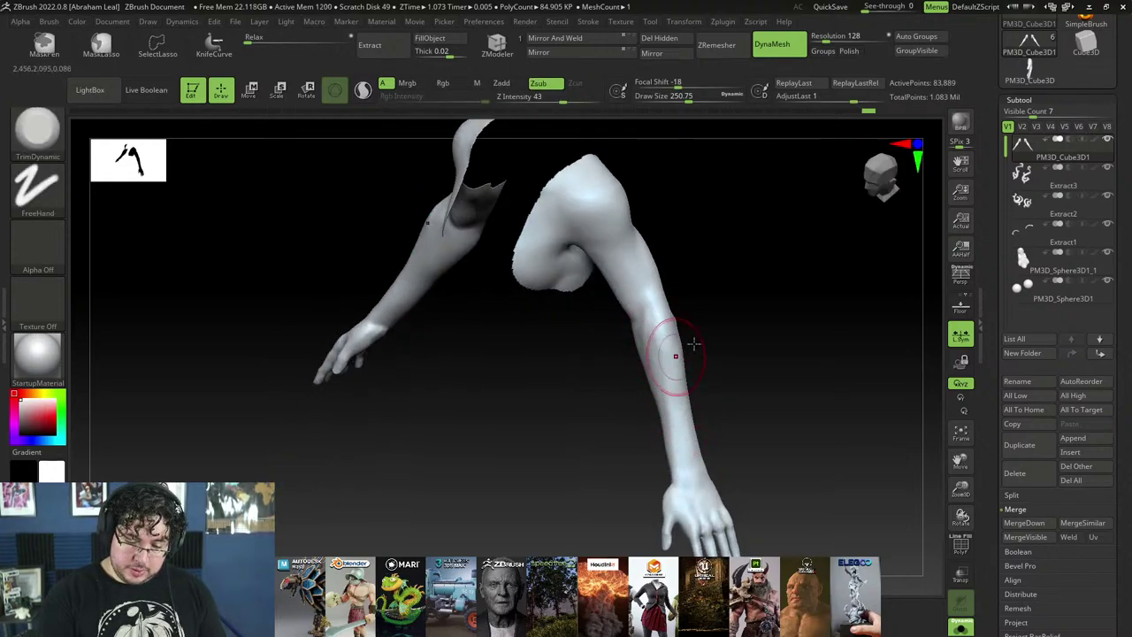
pyautogui.moveTo(694, 344); pyautogui.dragTo(662, 341, button='right')
pyautogui.keyDown('shift'); pyautogui.moveTo(703, 479); pyautogui.dragTo(791, 329, button='right'); pyautogui.keyUp('shift')
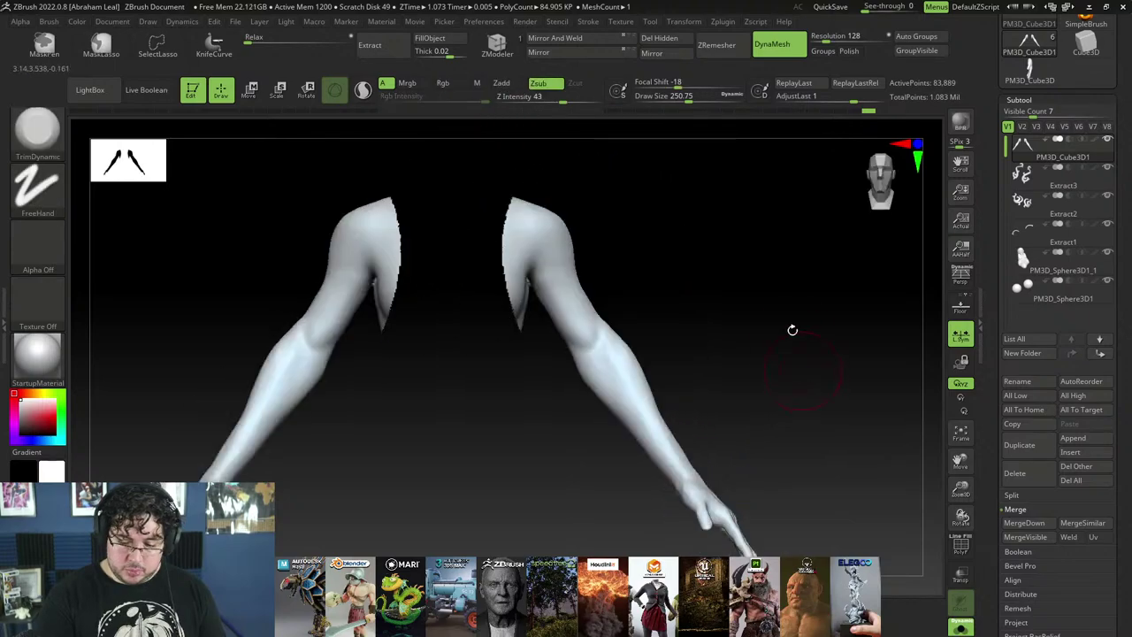
# Step: Mask both hands up to the wrists with the MaskLasso brush
pyautogui.keyDown('alt'); pyautogui.moveTo(770, 474); pyautogui.dragTo(789, 402, button='right'); pyautogui.keyUp('alt')
pyautogui.keyDown('ctrl'); pyautogui.moveTo(832, 474); pyautogui.dragTo(777, 337); pyautogui.keyUp('ctrl')
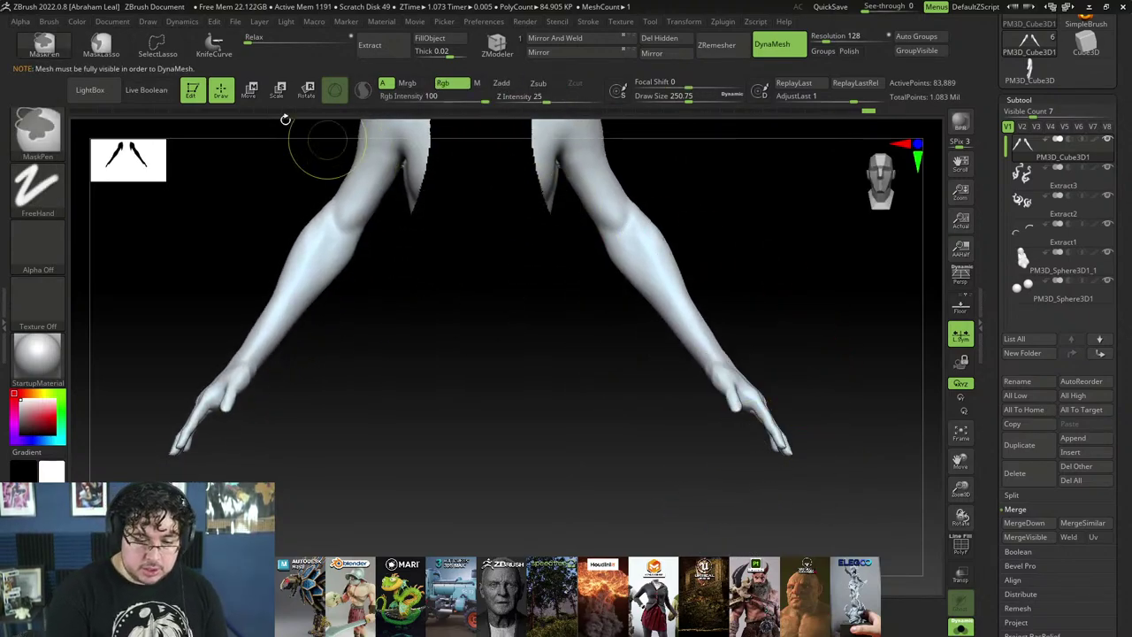
pyautogui.keyDown('ctrl'); pyautogui.click(100, 44); pyautogui.keyUp('ctrl')
pyautogui.moveTo(830, 418)
pyautogui.keyDown('ctrl'); pyautogui.mouseDown()
pyautogui.moveTo(690, 347)
pyautogui.moveTo(808, 399)
pyautogui.mouseUp(); pyautogui.keyUp('ctrl')
pyautogui.moveTo(809, 399)
pyautogui.mouseDown(button='right')
pyautogui.moveTo(788, 372)
pyautogui.moveTo(781, 394)
pyautogui.mouseUp(button='right')
# Step: Center the gizmo on the wrist, invert the mask, adjust the hands' fit to the forearms and clear the mask
pyautogui.press('w')
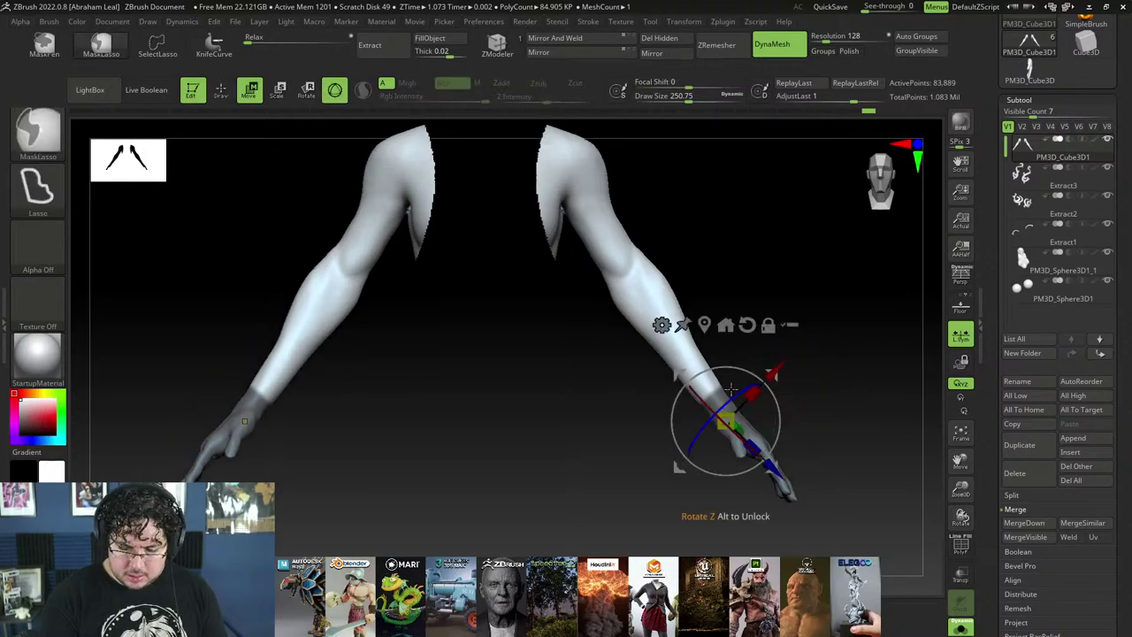
pyautogui.keyDown('alt'); pyautogui.click(714, 391); pyautogui.keyUp('alt')
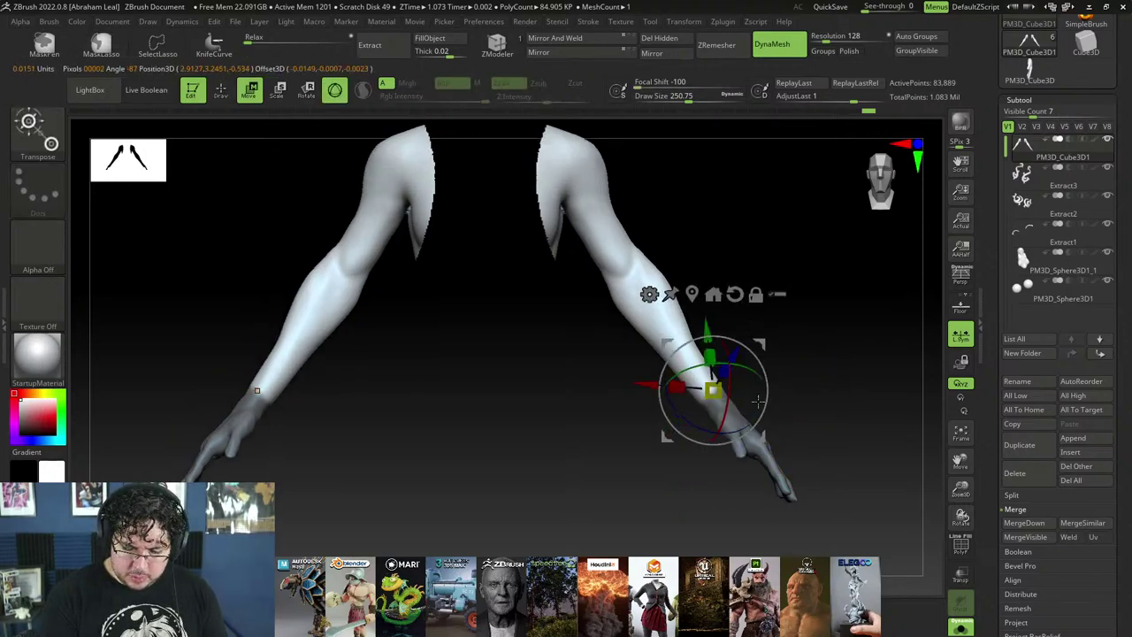
pyautogui.keyDown('ctrl'); pyautogui.click(794, 346); pyautogui.keyUp('ctrl')
pyautogui.moveTo(664, 339); pyautogui.dragTo(655, 324)
pyautogui.moveTo(823, 335)
pyautogui.mouseDown()
pyautogui.moveTo(771, 338)
pyautogui.moveTo(796, 341)
pyautogui.moveTo(757, 357)
pyautogui.moveTo(756, 346)
pyautogui.moveTo(837, 367)
pyautogui.moveTo(814, 331)
pyautogui.moveTo(831, 358)
pyautogui.mouseUp()
pyautogui.press('q')
# Step: Unhide the full body and reduce the TrimDynamic draw size to about 120 for work on the wrist seam
pyautogui.keyDown('alt'); pyautogui.moveTo(823, 371); pyautogui.dragTo(823, 348); pyautogui.keyUp('alt')
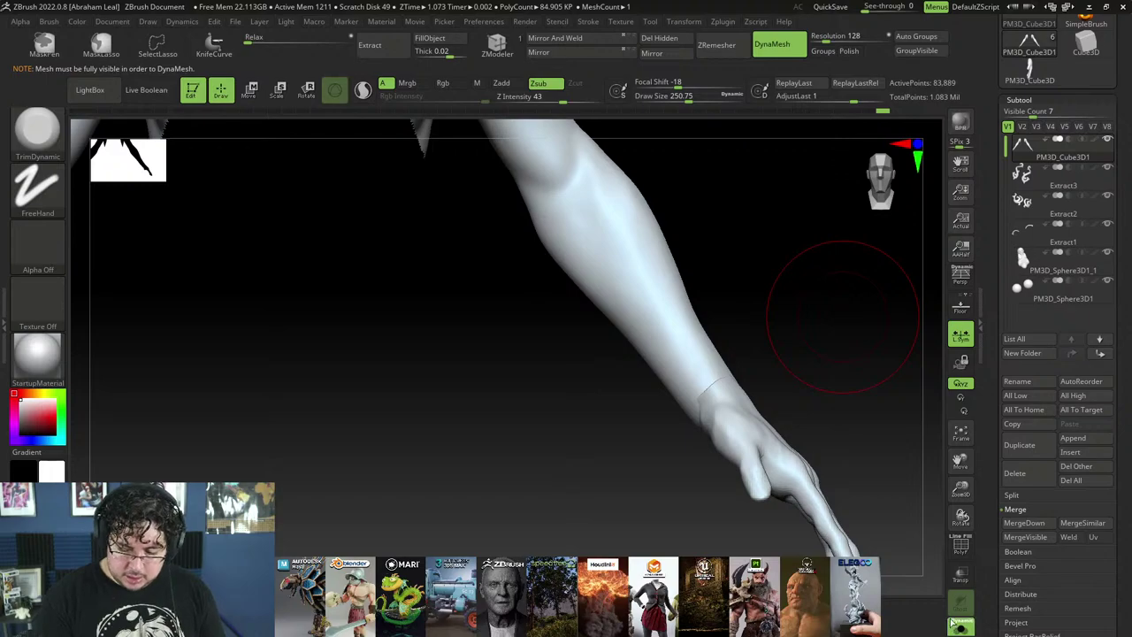
pyautogui.keyDown('ctrl'); pyautogui.keyDown('shift'); pyautogui.click(842, 317); pyautogui.keyUp('shift'); pyautogui.keyUp('ctrl')
pyautogui.moveTo(847, 392); pyautogui.dragTo(794, 385)
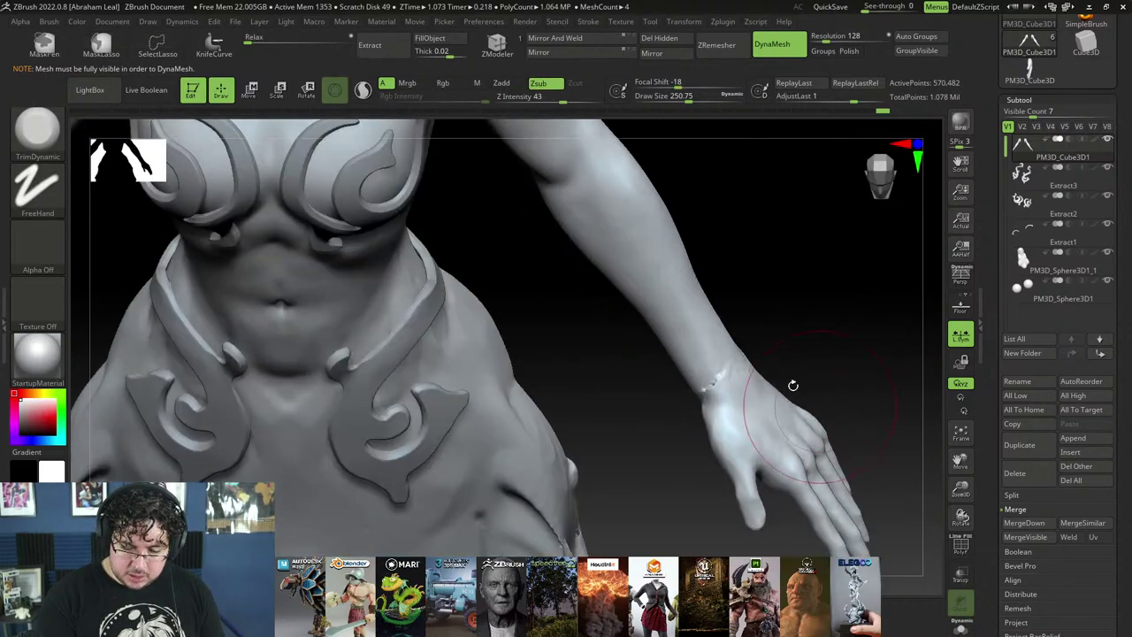
pyautogui.moveTo(779, 324)
pyautogui.mouseDown()
pyautogui.moveTo(711, 337)
pyautogui.moveTo(727, 327)
pyautogui.mouseUp()
pyautogui.moveTo(766, 262); pyautogui.dragTo(795, 267)
pyautogui.moveTo(812, 340)
pyautogui.mouseDown()
pyautogui.moveTo(789, 337)
pyautogui.moveTo(821, 347)
pyautogui.moveTo(794, 336)
pyautogui.moveTo(834, 310)
pyautogui.moveTo(849, 337)
pyautogui.moveTo(770, 342)
pyautogui.mouseUp()
# Step: Smooth the seam between hand and forearm around the wrist and update the DynaMesh at resolution 128
pyautogui.press('shift')
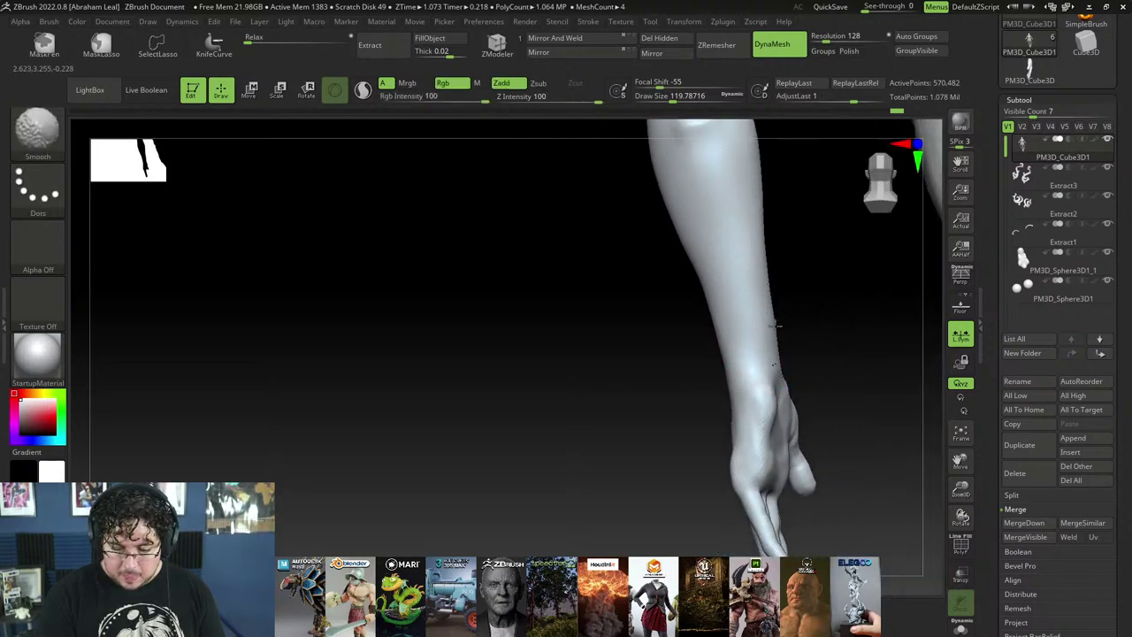
pyautogui.keyDown('shift'); pyautogui.moveTo(765, 269); pyautogui.dragTo(768, 305); pyautogui.keyUp('shift')
pyautogui.moveTo(819, 345); pyautogui.dragTo(791, 354)
pyautogui.moveTo(768, 309)
pyautogui.keyDown('shift'); pyautogui.mouseDown()
pyautogui.moveTo(776, 273)
pyautogui.moveTo(793, 321)
pyautogui.moveTo(797, 293)
pyautogui.mouseUp(); pyautogui.keyUp('shift')
pyautogui.press('shift')
pyautogui.moveTo(778, 366)
pyautogui.mouseDown()
pyautogui.moveTo(751, 485)
pyautogui.moveTo(832, 283)
pyautogui.mouseUp()
pyautogui.moveTo(832, 283)
pyautogui.keyDown('ctrl'); pyautogui.mouseDown()
pyautogui.moveTo(841, 271)
pyautogui.moveTo(852, 316)
pyautogui.moveTo(885, 233)
pyautogui.moveTo(812, 364)
pyautogui.moveTo(804, 430)
pyautogui.moveTo(834, 379)
pyautogui.moveTo(767, 455)
pyautogui.moveTo(840, 372)
pyautogui.moveTo(881, 310)
pyautogui.moveTo(881, 283)
pyautogui.mouseUp(); pyautogui.keyUp('ctrl')
# Step: Reshape the arm around the elbow from the front with the Move brush at a draw size of about 825
pyautogui.keyDown('alt'); pyautogui.moveTo(874, 422); pyautogui.dragTo(825, 356); pyautogui.keyUp('alt')
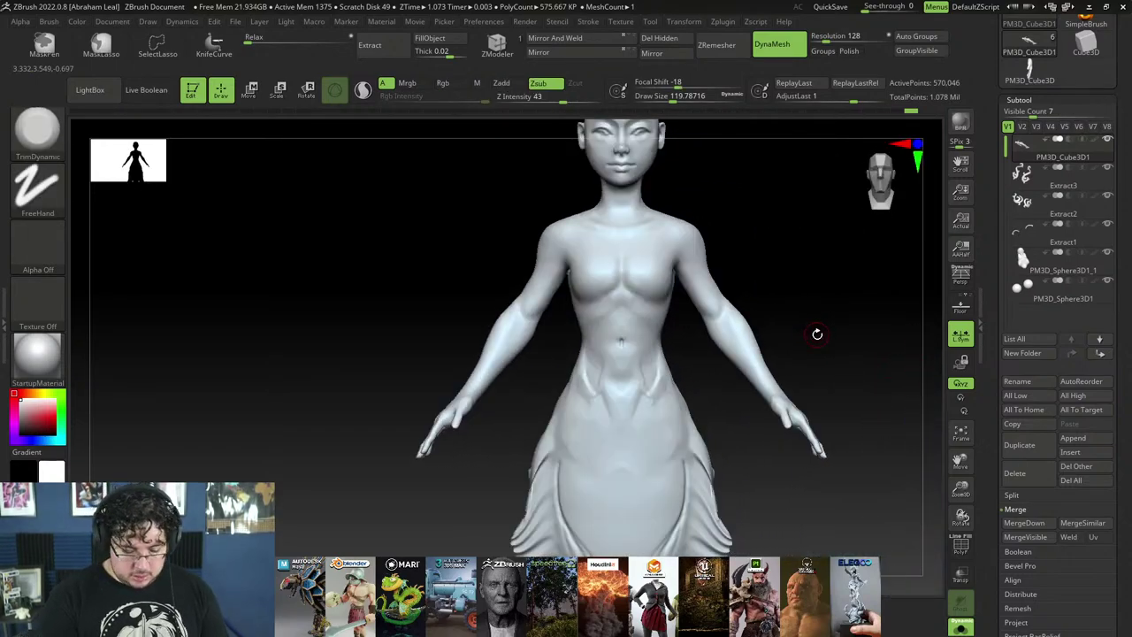
pyautogui.press('b')
pyautogui.press('m')
pyautogui.press('v')
pyautogui.press('space')
pyautogui.press('space')
pyautogui.moveTo(694, 299)
pyautogui.mouseDown()
pyautogui.moveTo(730, 299)
pyautogui.moveTo(732, 329)
pyautogui.mouseUp()
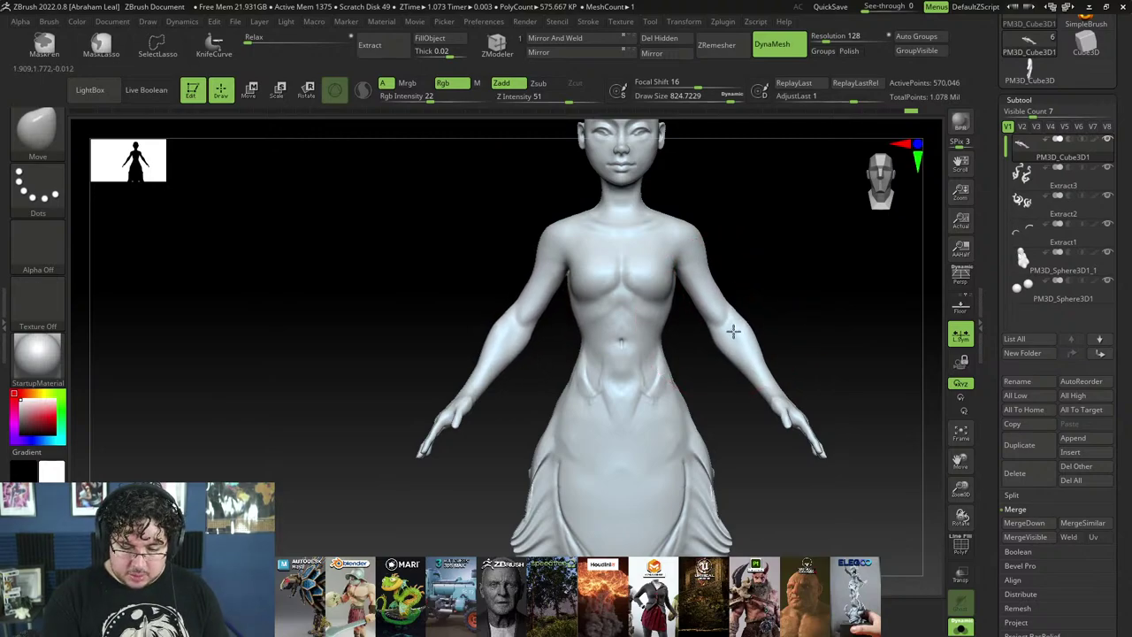
# Step: Adjust the elbow contour from the back with the Move brush at a draw size of about 639
pyautogui.moveTo(836, 314)
pyautogui.mouseDown()
pyautogui.moveTo(698, 328)
pyautogui.moveTo(632, 394)
pyautogui.mouseUp()
pyautogui.press('space')
pyautogui.click(750, 315)
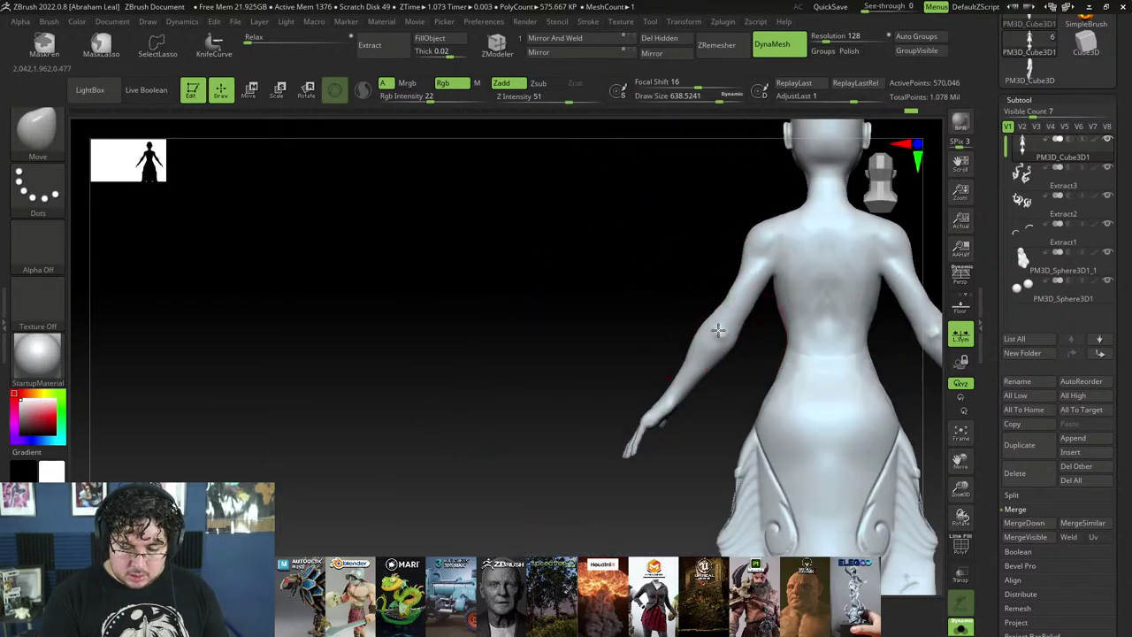
pyautogui.moveTo(686, 305)
pyautogui.mouseDown()
pyautogui.moveTo(819, 313)
pyautogui.moveTo(794, 291)
pyautogui.moveTo(819, 289)
pyautogui.mouseUp()
# Step: Nudge the wrists outward from the front with the Move brush at a draw size of 1000
pyautogui.press('space')
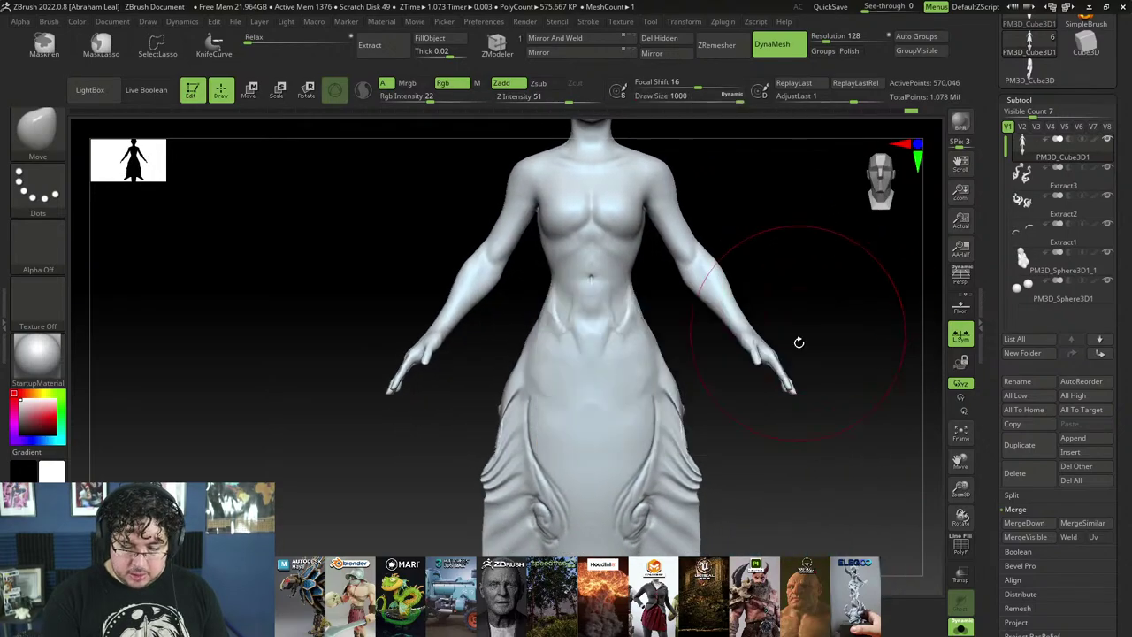
pyautogui.press('space')
pyautogui.moveTo(761, 332); pyautogui.dragTo(762, 327)
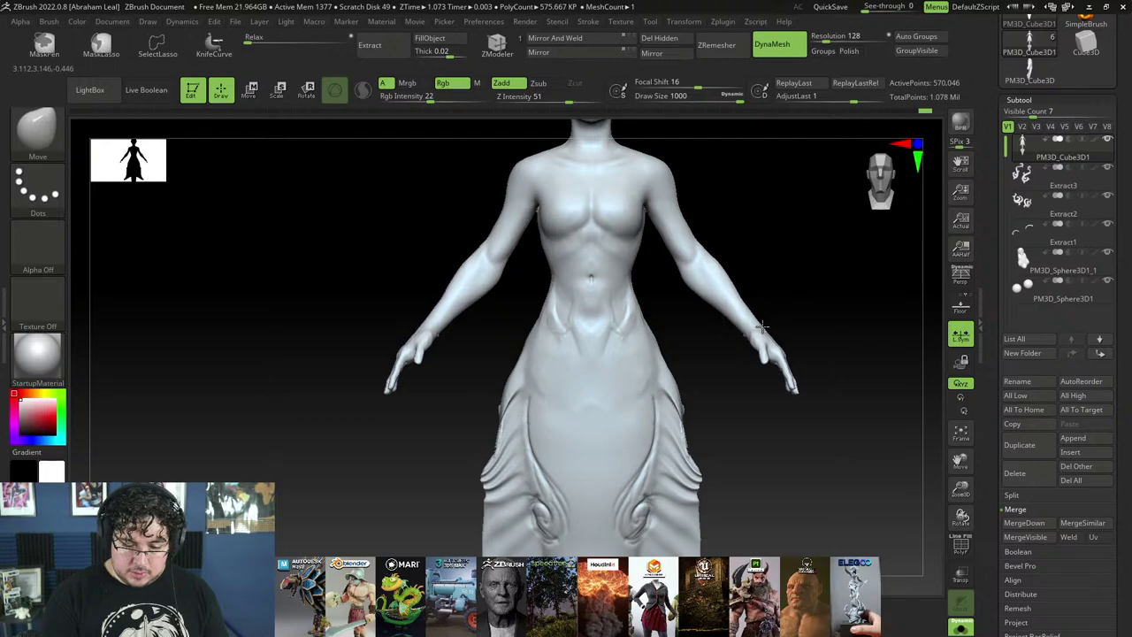
# Step: Mask both hands, invert the mask, and move the hands outward along the arm direction to lengthen the forearms
pyautogui.press('ctrl')
pyautogui.keyDown('ctrl'); pyautogui.moveTo(726, 418); pyautogui.dragTo(721, 412); pyautogui.keyUp('ctrl')
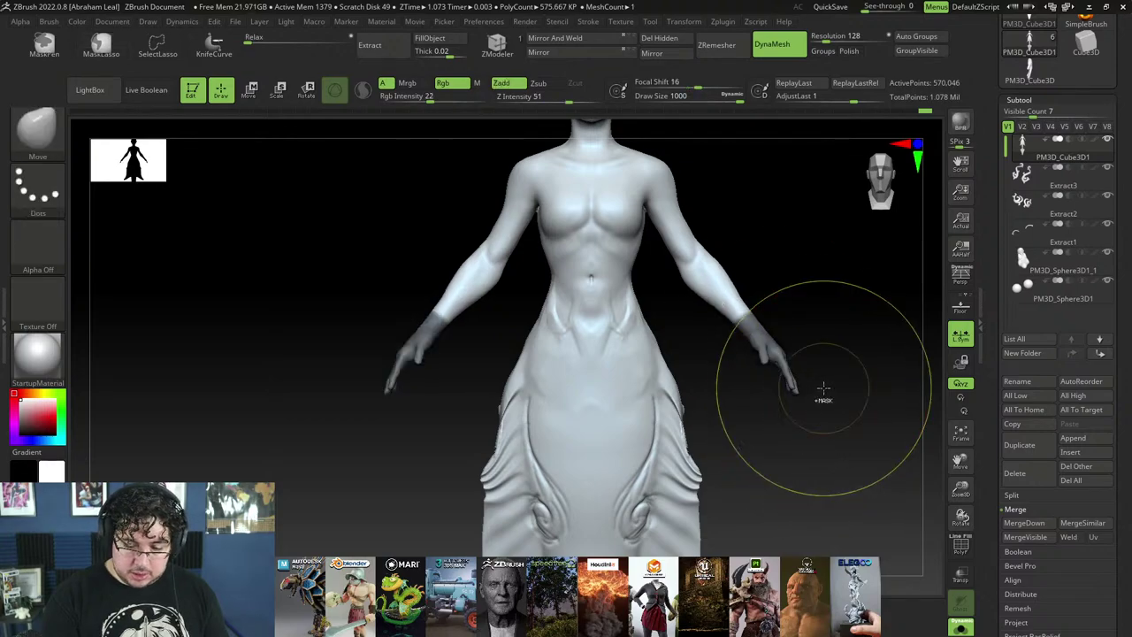
pyautogui.keyDown('ctrl'); pyautogui.click(824, 389); pyautogui.keyUp('ctrl')
pyautogui.press('w')
pyautogui.moveTo(785, 272); pyautogui.dragTo(794, 276)
pyautogui.press('q')
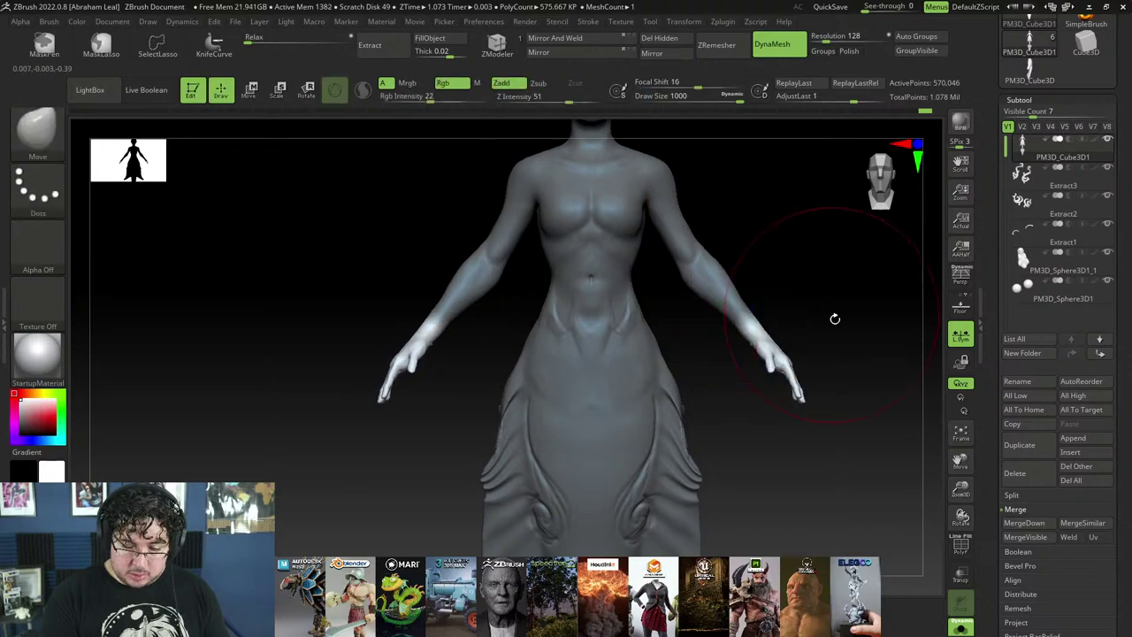
# Step: Check the hand's placement from the side, clear the mask, and update the body's DynaMesh at resolution 128
pyautogui.moveTo(834, 319)
pyautogui.mouseDown()
pyautogui.moveTo(791, 331)
pyautogui.moveTo(776, 392)
pyautogui.moveTo(786, 375)
pyautogui.mouseUp()
pyautogui.press('w')
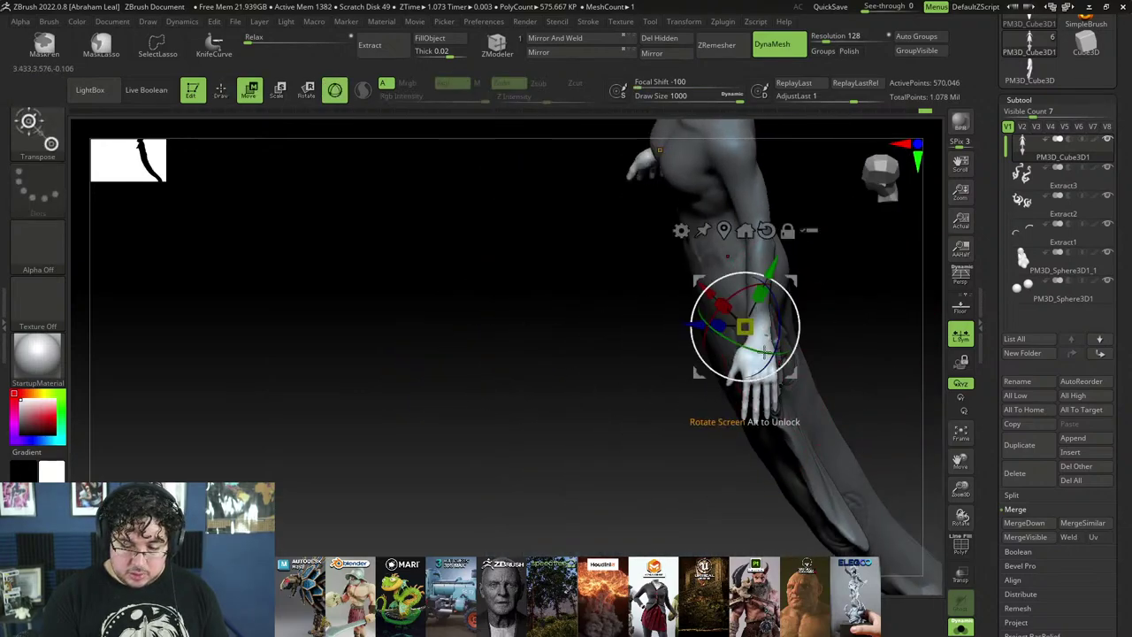
pyautogui.press('q')
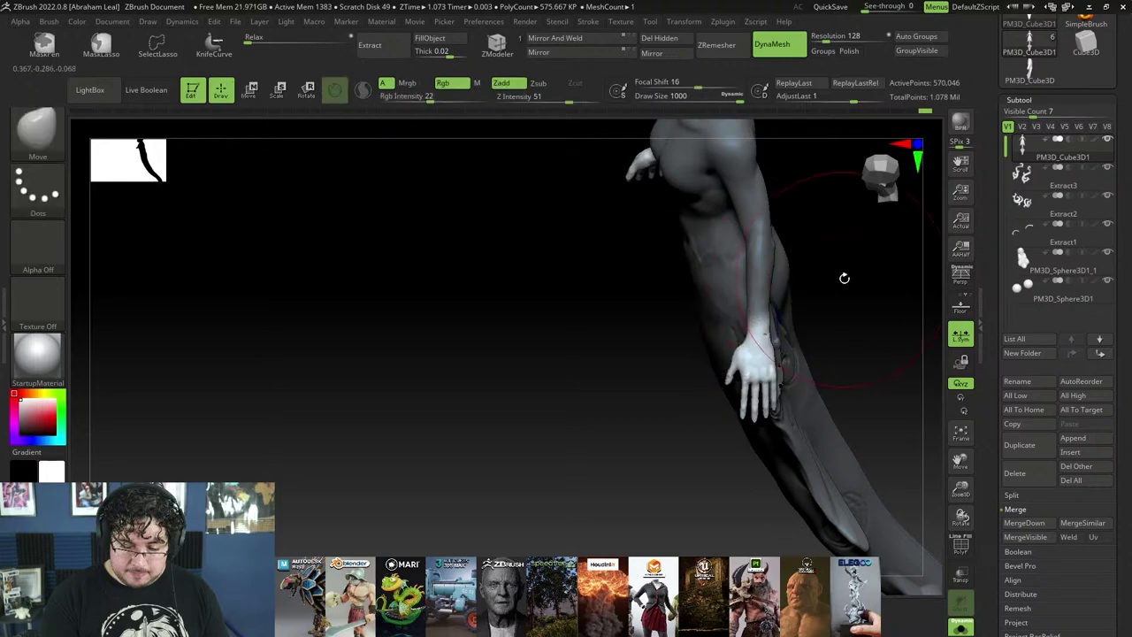
pyautogui.moveTo(844, 277)
pyautogui.mouseDown()
pyautogui.moveTo(869, 296)
pyautogui.moveTo(867, 344)
pyautogui.moveTo(746, 354)
pyautogui.mouseUp()
pyautogui.moveTo(661, 445)
pyautogui.mouseDown()
pyautogui.moveTo(625, 505)
pyautogui.moveTo(628, 482)
pyautogui.mouseUp()
# Step: Smooth the wrist transition and reshape the wrist and forearm with the Move brush at draw size about 262
pyautogui.press('space')
pyautogui.moveTo(783, 374)
pyautogui.mouseDown()
pyautogui.moveTo(745, 376)
pyautogui.moveTo(762, 350)
pyautogui.moveTo(752, 366)
pyautogui.mouseUp()
pyautogui.press('shift')
pyautogui.press('b')
pyautogui.press('m')
pyautogui.press('v')
pyautogui.press('space')
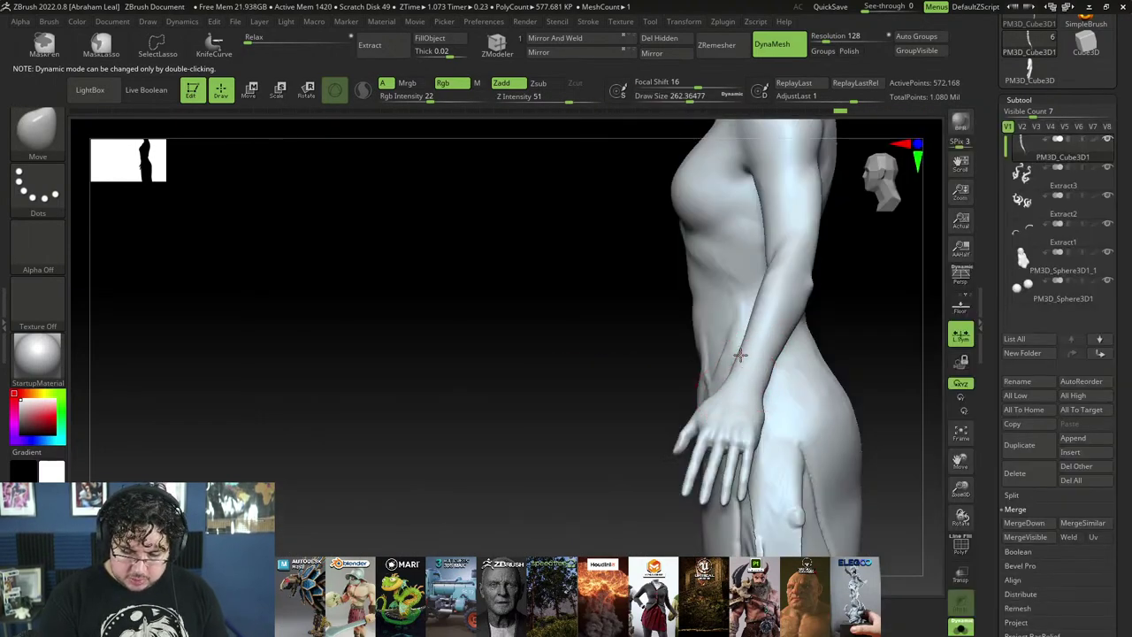
pyautogui.moveTo(865, 292); pyautogui.dragTo(708, 354)
pyautogui.moveTo(682, 389); pyautogui.dragTo(651, 391)
pyautogui.moveTo(757, 477)
pyautogui.mouseDown()
pyautogui.moveTo(735, 500)
pyautogui.moveTo(680, 443)
pyautogui.mouseUp()
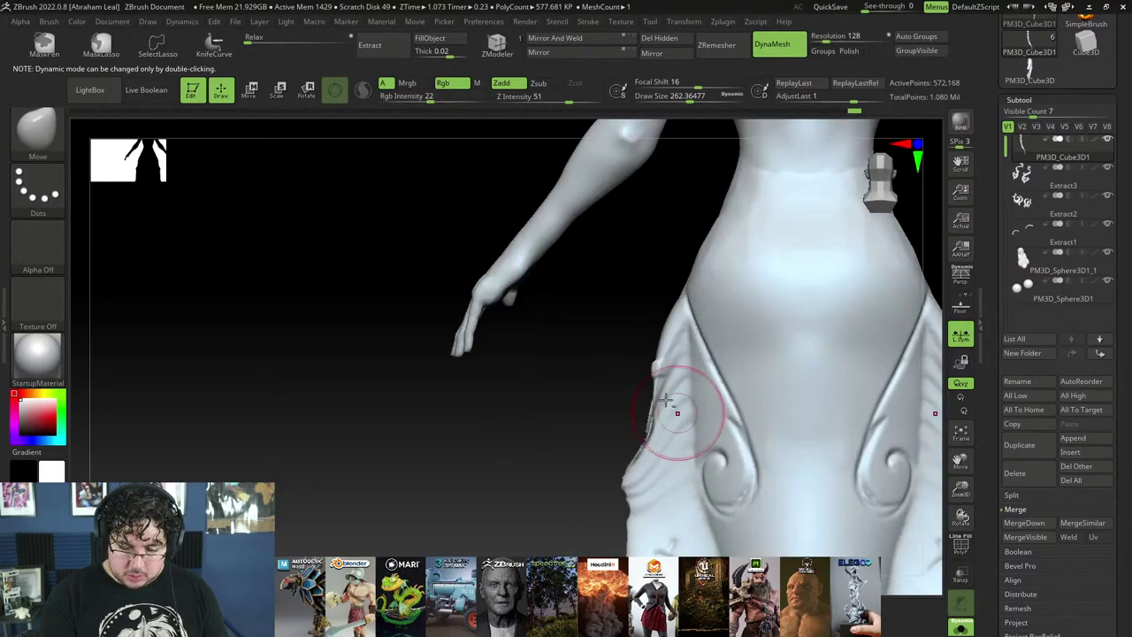
# Step: Refine the forearm silhouette from behind with the Move brush, reducing the draw size from about 344 to 274
pyautogui.moveTo(665, 398); pyautogui.dragTo(629, 337)
pyautogui.press('space')
pyautogui.moveTo(607, 298); pyautogui.dragTo(615, 298)
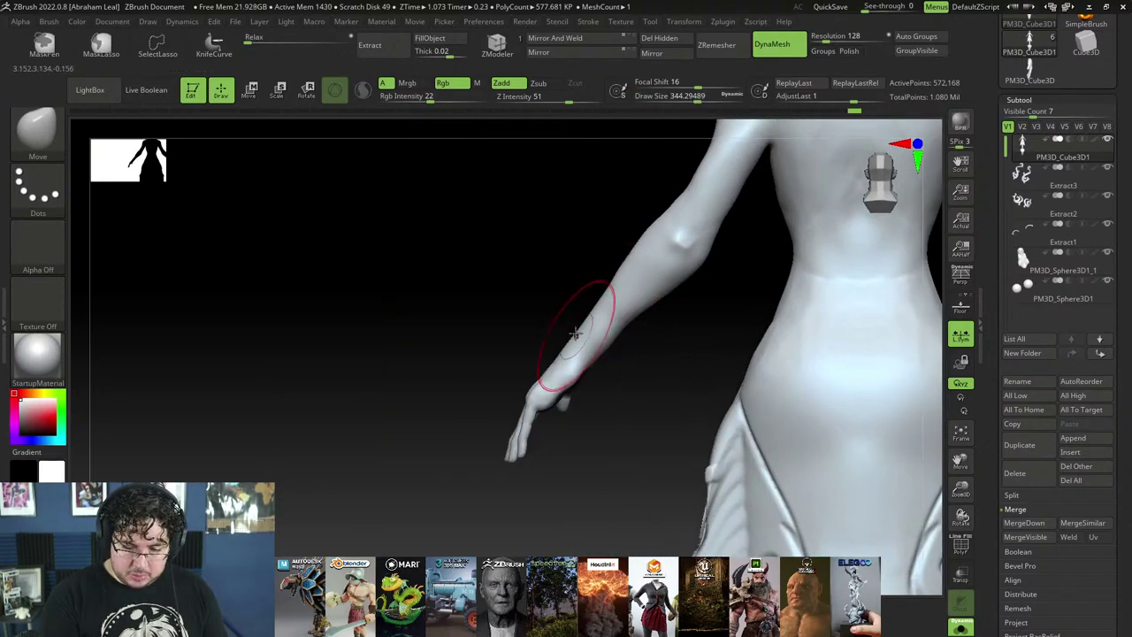
pyautogui.press('[')
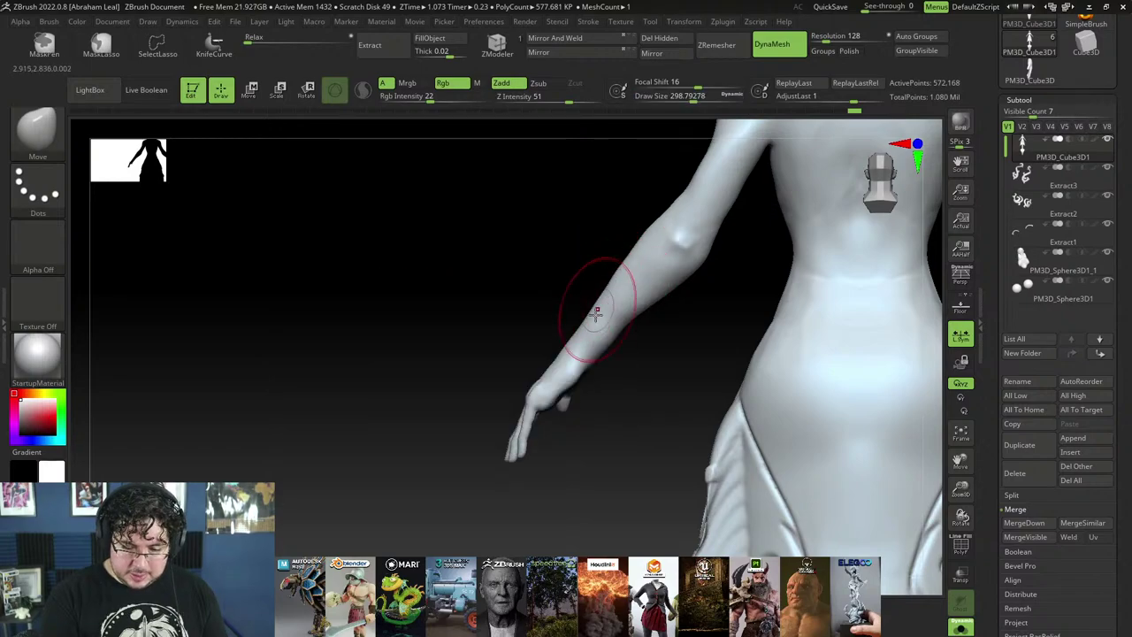
pyautogui.moveTo(576, 328)
pyautogui.mouseDown(button='right')
pyautogui.moveTo(610, 355)
pyautogui.moveTo(637, 346)
pyautogui.moveTo(644, 295)
pyautogui.mouseUp(button='right')
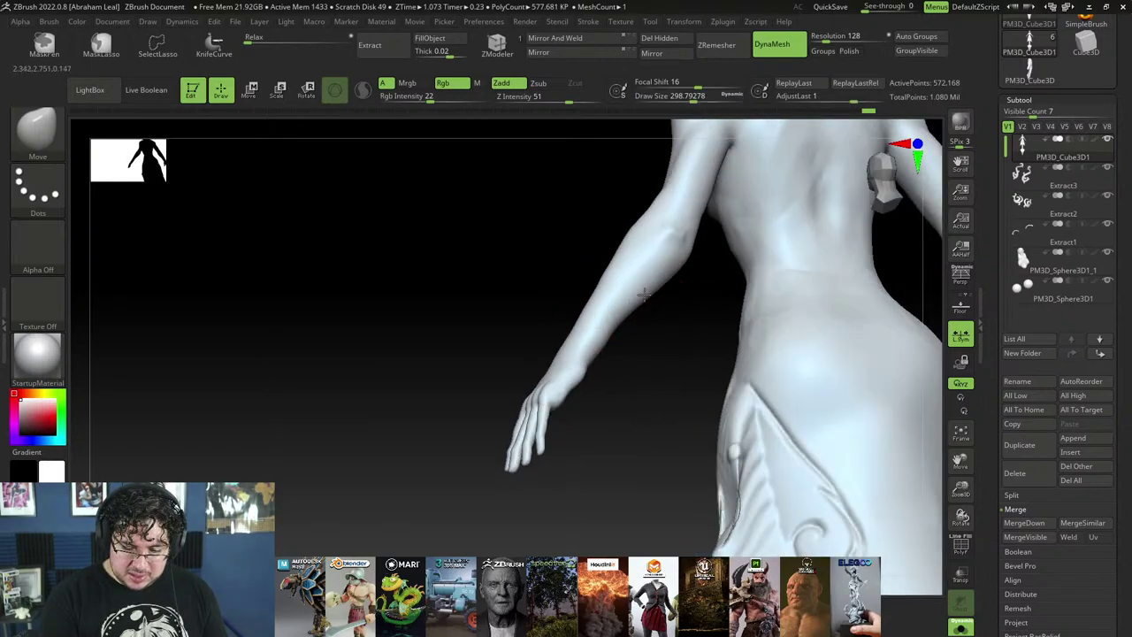
pyautogui.press('[')
pyautogui.moveTo(608, 336)
pyautogui.mouseDown(button='right')
pyautogui.moveTo(622, 371)
pyautogui.moveTo(688, 316)
pyautogui.mouseUp(button='right')
# Step: Flatten the back of the elbow and upper forearm with TrimDynamic at draw size about 223, and smooth the area
pyautogui.press('b')
pyautogui.press('t')
pyautogui.press('d')
pyautogui.press('space')
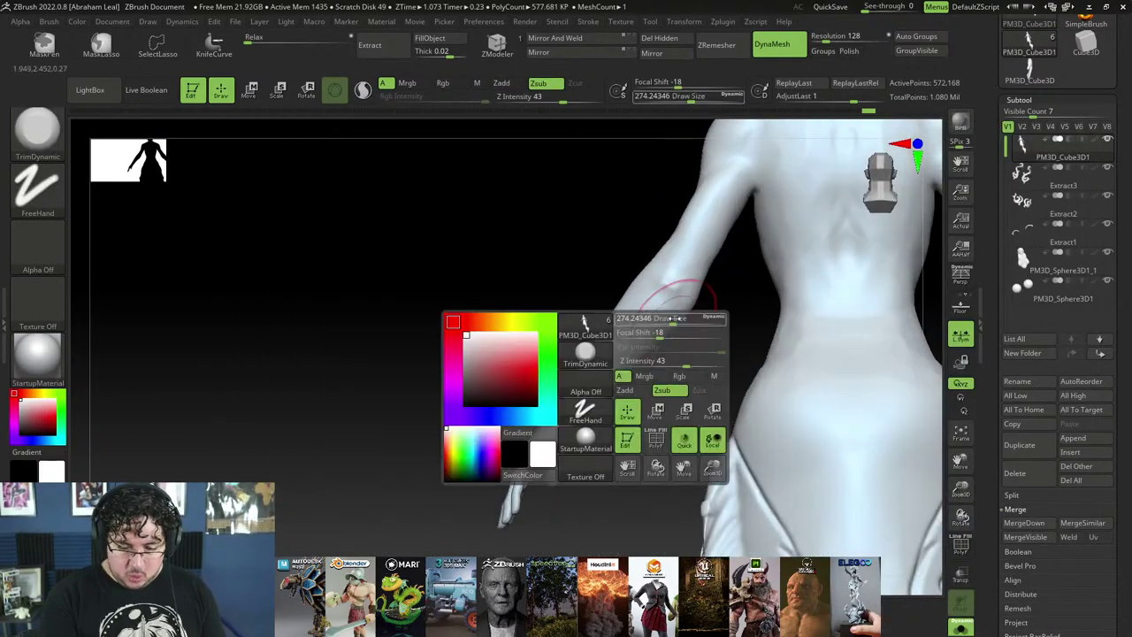
pyautogui.moveTo(688, 317); pyautogui.dragTo(665, 315)
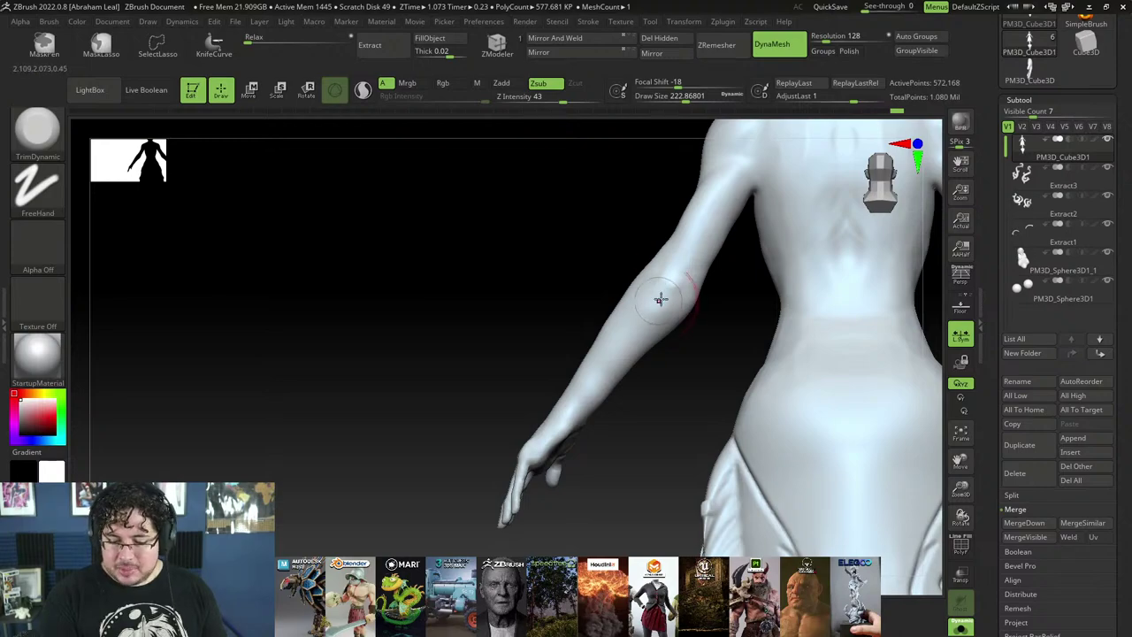
pyautogui.moveTo(660, 299); pyautogui.dragTo(680, 371, button='right')
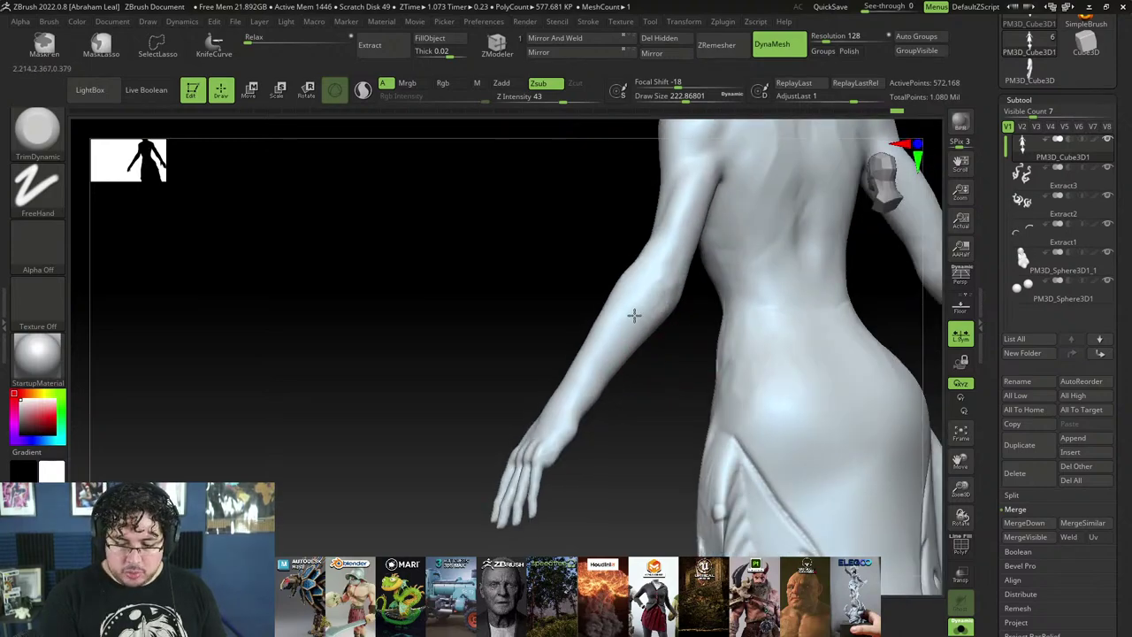
pyautogui.moveTo(670, 307); pyautogui.dragTo(663, 302, button='right')
pyautogui.press('shift')
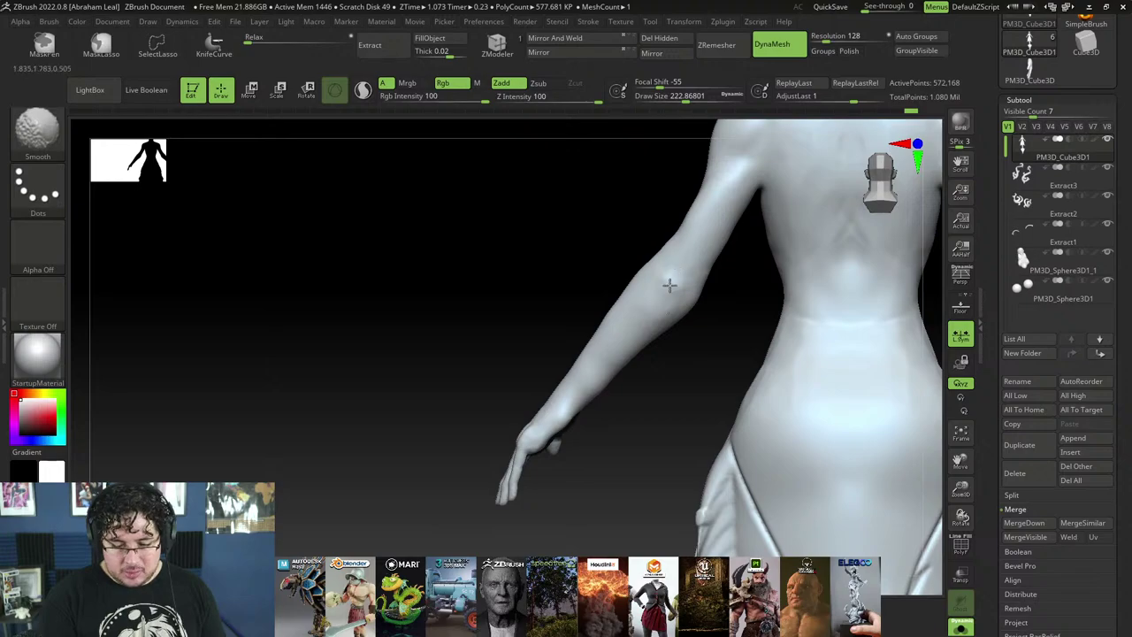
pyautogui.moveTo(628, 250)
pyautogui.mouseDown(button='right')
pyautogui.moveTo(690, 307)
pyautogui.moveTo(788, 245)
pyautogui.moveTo(725, 288)
pyautogui.moveTo(737, 307)
pyautogui.moveTo(687, 298)
pyautogui.mouseUp(button='right')
# Step: Build up the muscle at the outer side of the elbow using ClayBuildup at draw size about 128
pyautogui.press('b')
pyautogui.press('c')
pyautogui.press('b')
pyautogui.press('space')
pyautogui.moveTo(675, 308); pyautogui.dragTo(668, 306)
pyautogui.moveTo(685, 285); pyautogui.dragTo(640, 331, button='right')
pyautogui.press('space')
pyautogui.moveTo(640, 331); pyautogui.dragTo(627, 325)
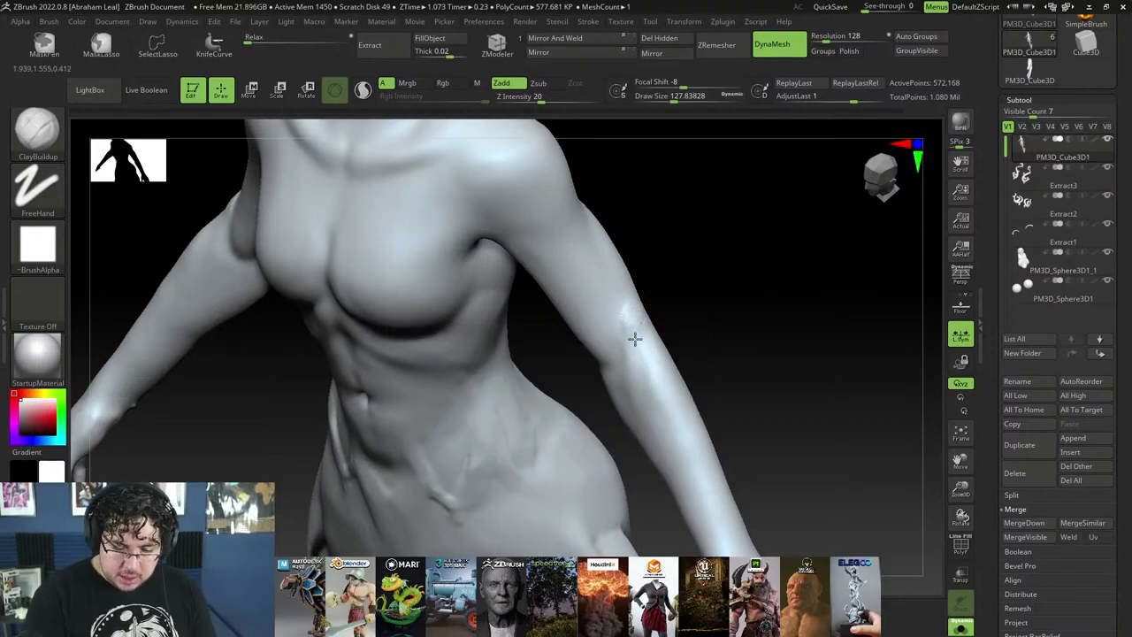
pyautogui.moveTo(636, 348); pyautogui.dragTo(653, 351, button='right')
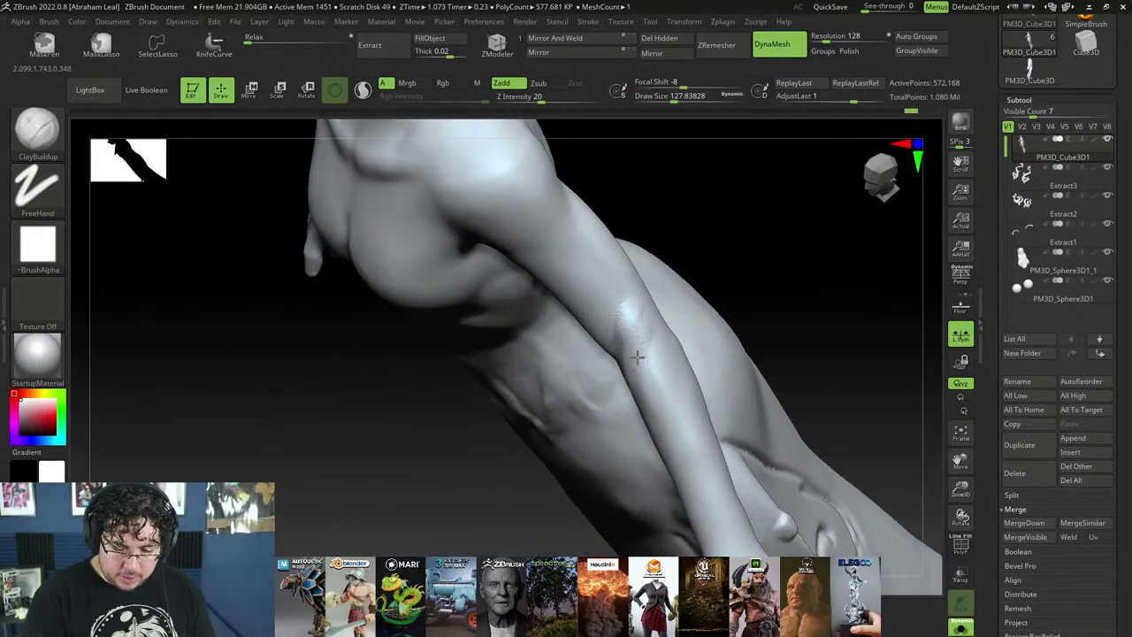
pyautogui.moveTo(678, 219)
pyautogui.mouseDown(button='right')
pyautogui.moveTo(624, 309)
pyautogui.moveTo(667, 317)
pyautogui.mouseUp(button='right')
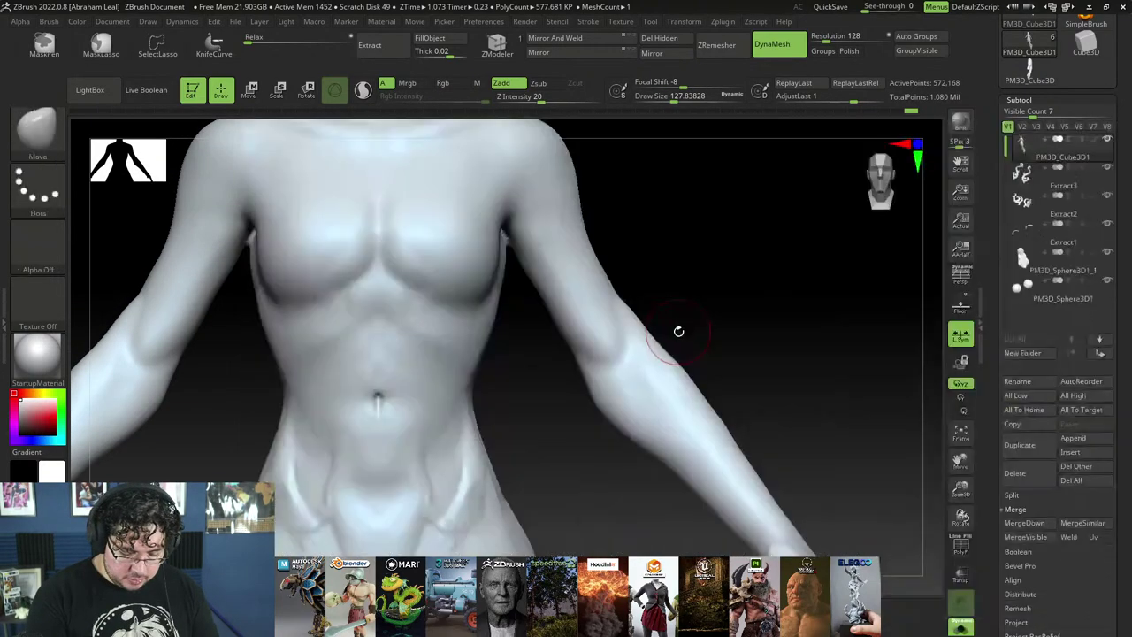
# Step: Adjust the outer arm contour at the elbow with the Move brush at draw size about 197
pyautogui.press('b')
pyautogui.press('m')
pyautogui.press('v')
pyautogui.press('space')
pyautogui.moveTo(664, 343)
pyautogui.mouseDown()
pyautogui.moveTo(681, 336)
pyautogui.moveTo(653, 327)
pyautogui.mouseUp()
pyautogui.press('space')
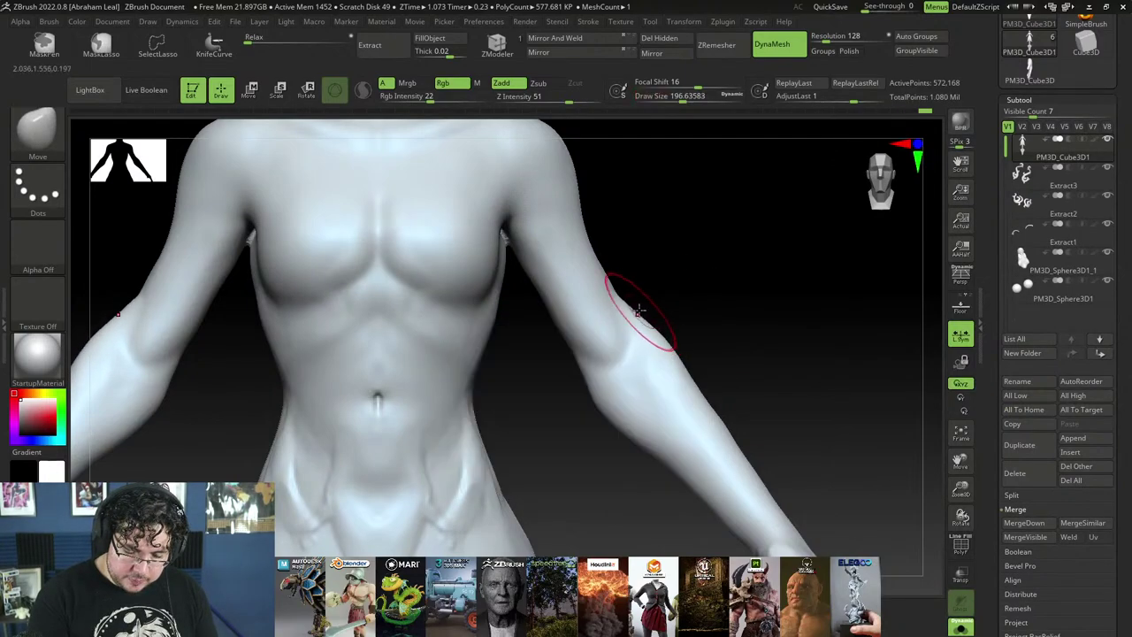
pyautogui.moveTo(649, 287)
pyautogui.mouseDown()
pyautogui.moveTo(669, 321)
pyautogui.moveTo(637, 331)
pyautogui.moveTo(637, 301)
pyautogui.mouseUp()
# Step: Flatten the upper arm and elbow planes with TrimDynamic at draw size about 197, and smooth the upper arm
pyautogui.press('b')
pyautogui.press('t')
pyautogui.press('d')
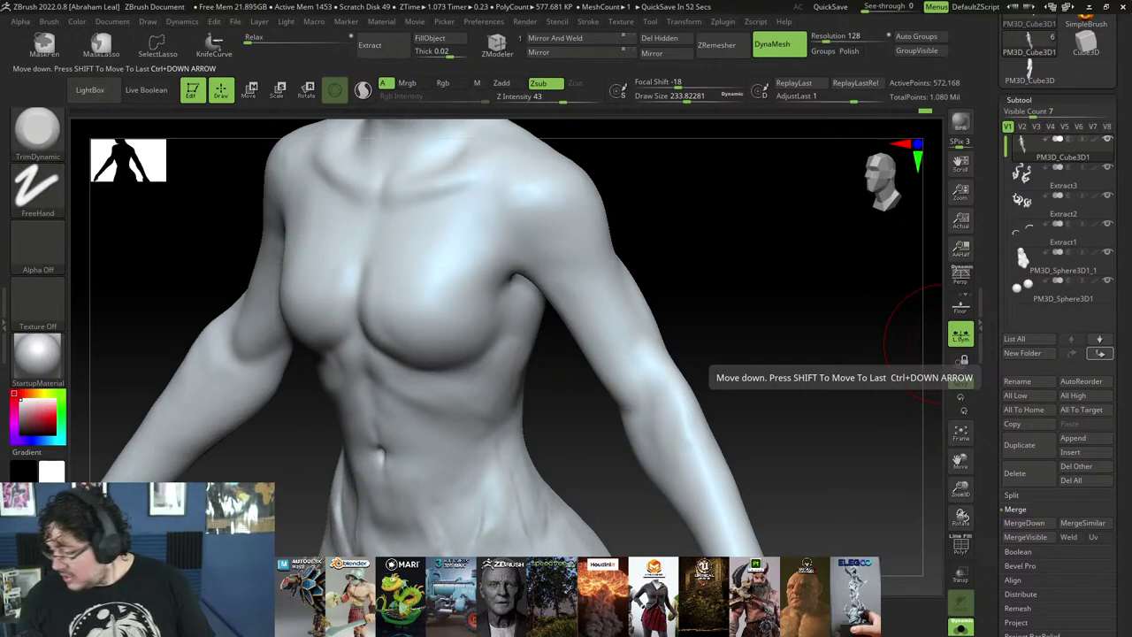
pyautogui.moveTo(716, 251); pyautogui.dragTo(598, 311)
pyautogui.press('space')
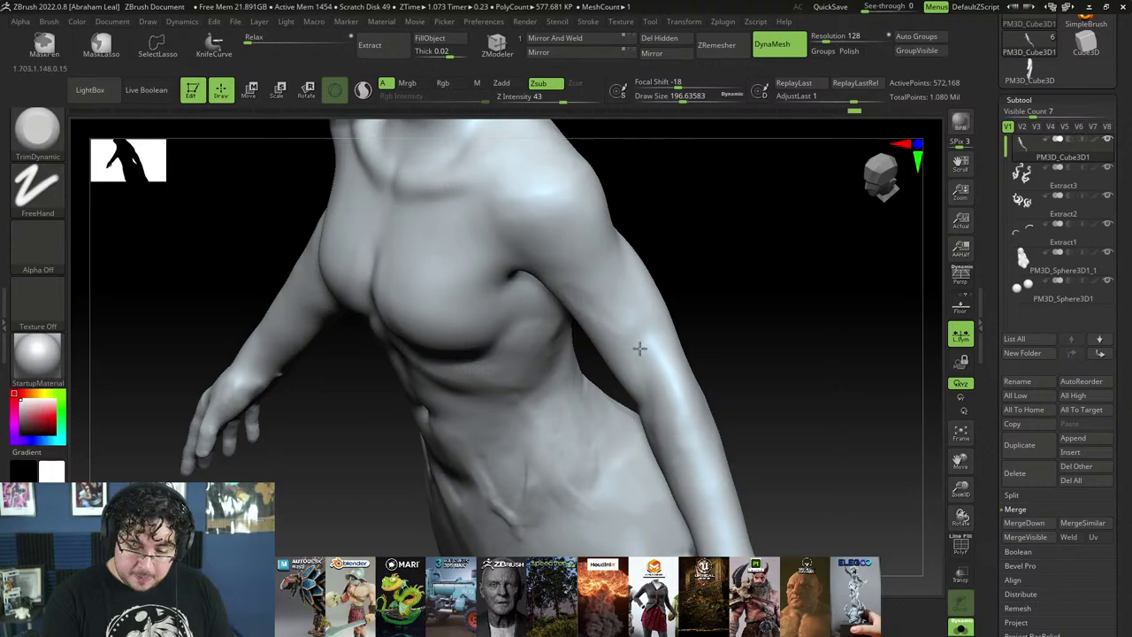
pyautogui.moveTo(630, 322); pyautogui.dragTo(580, 301, button='right')
pyautogui.keyDown('shift'); pyautogui.moveTo(617, 331); pyautogui.dragTo(619, 320); pyautogui.keyUp('shift')
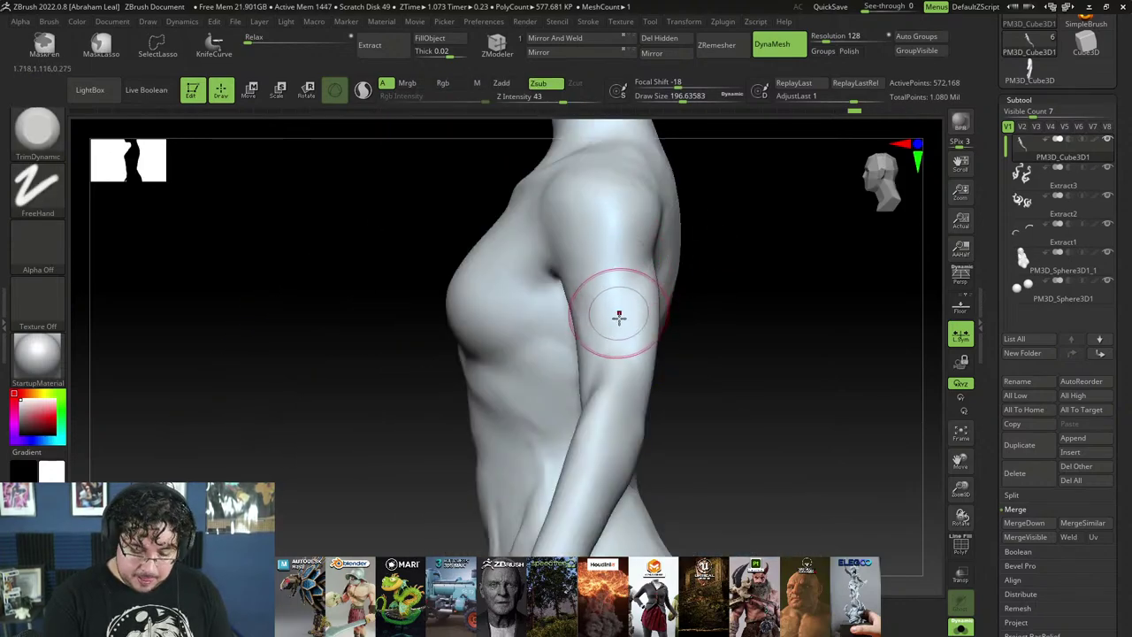
# Step: Reshape the upper arm, elbow and forearm profile from the side with the Move brush at draw size about 305
pyautogui.press('b')
pyautogui.press('m')
pyautogui.press('v')
pyautogui.press('space')
pyautogui.click(599, 328)
pyautogui.press('space')
pyautogui.click(579, 328)
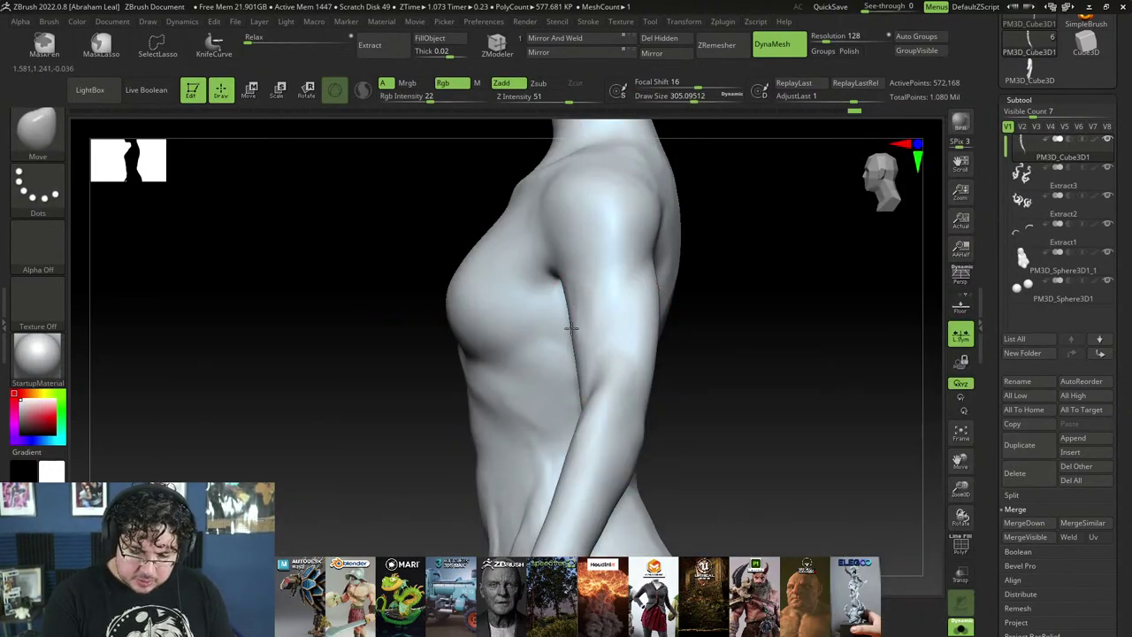
pyautogui.moveTo(679, 364)
pyautogui.mouseDown()
pyautogui.moveTo(702, 349)
pyautogui.moveTo(640, 387)
pyautogui.mouseUp()
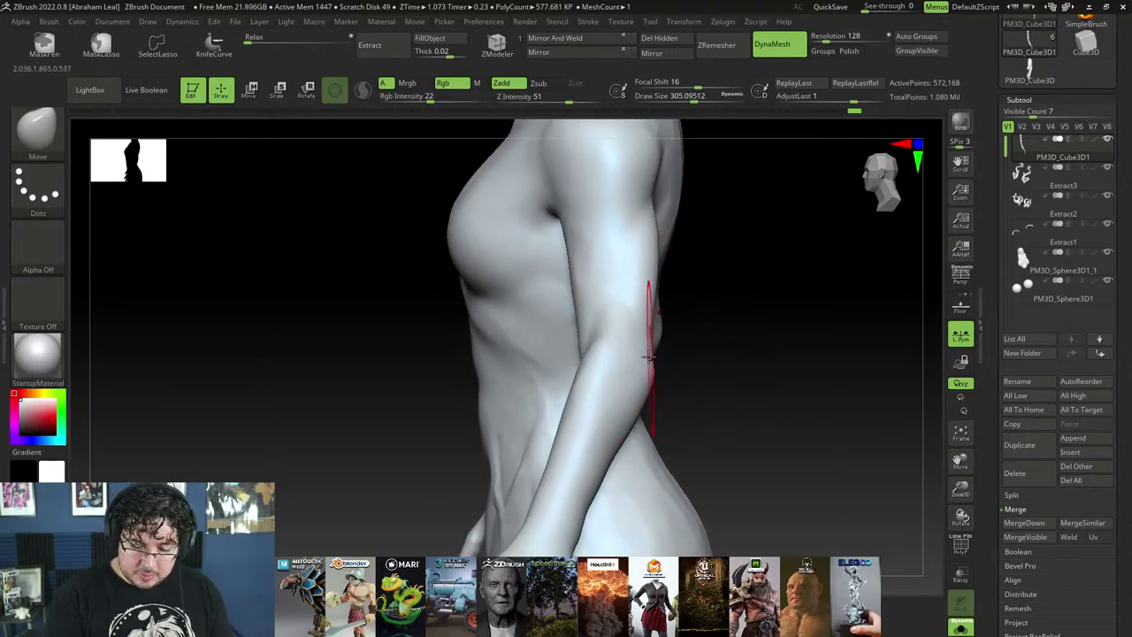
pyautogui.moveTo(650, 355)
pyautogui.mouseDown()
pyautogui.moveTo(743, 328)
pyautogui.moveTo(745, 245)
pyautogui.moveTo(661, 359)
pyautogui.mouseUp()
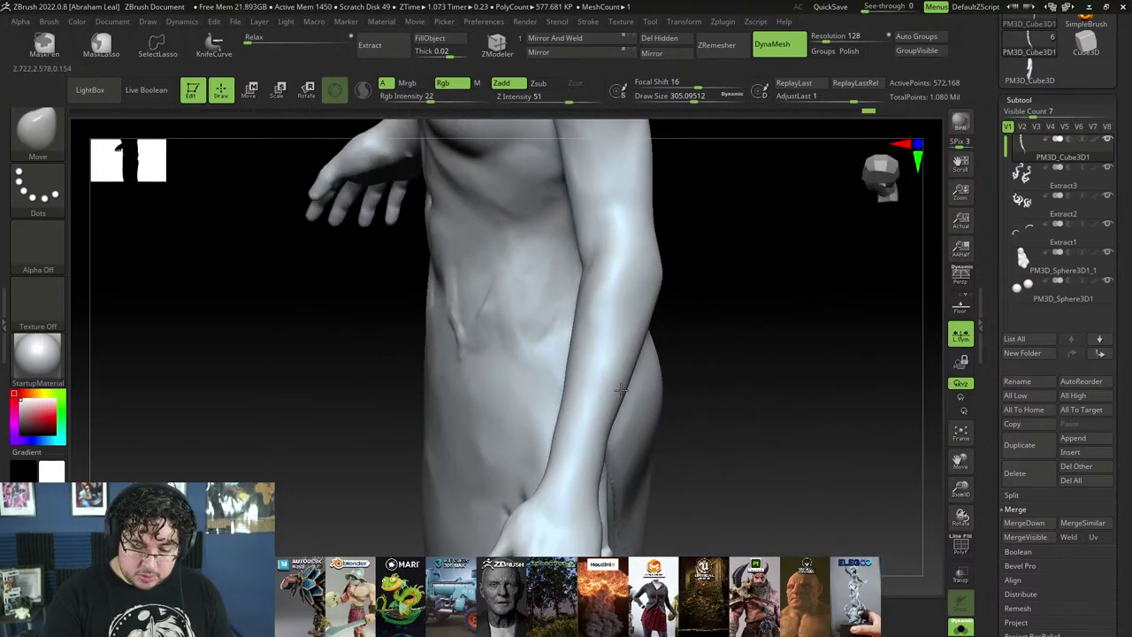
pyautogui.moveTo(647, 400); pyautogui.dragTo(635, 384)
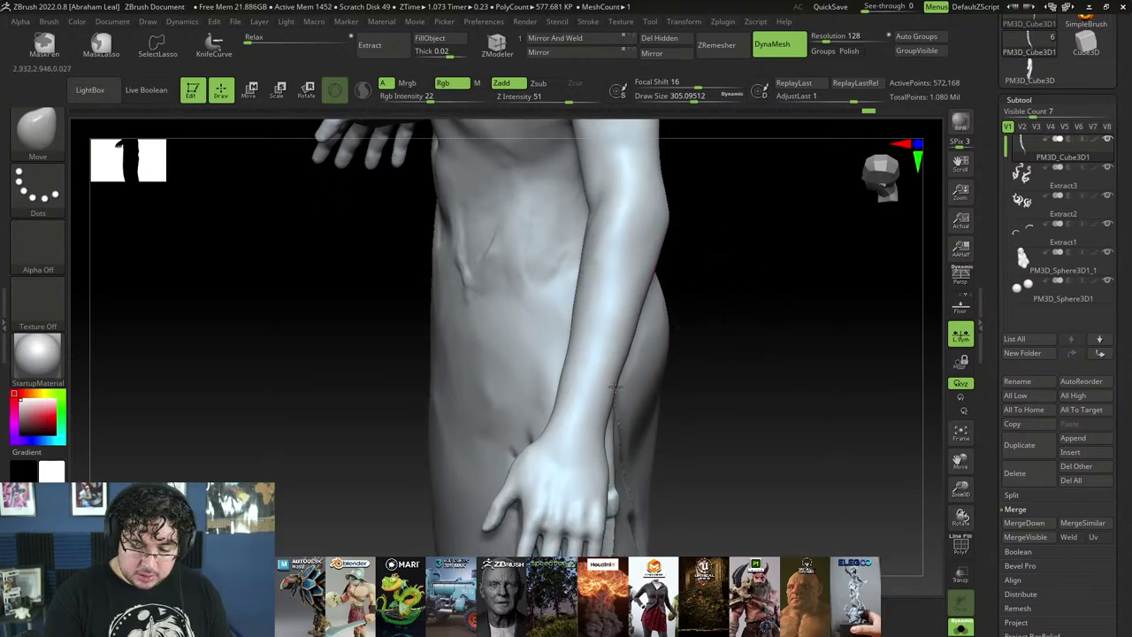
# Step: Flatten the forearm planes with TrimDynamic at draw size about 234
pyautogui.press('b')
pyautogui.press('t')
pyautogui.press('d')
pyautogui.press('s')
pyautogui.moveTo(652, 337); pyautogui.dragTo(635, 337)
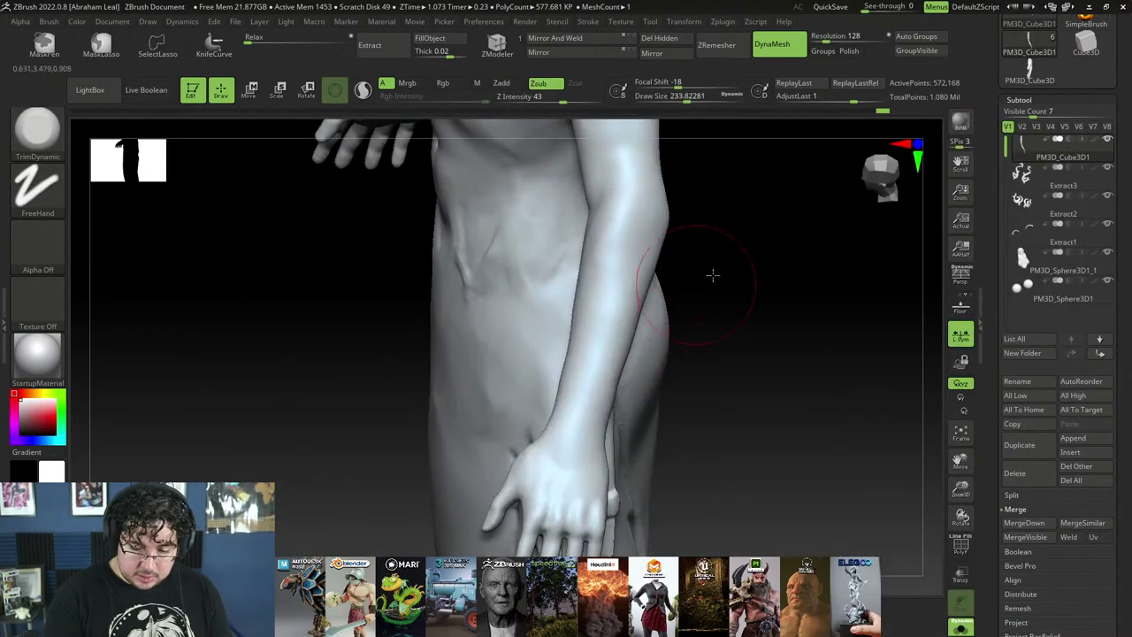
pyautogui.moveTo(713, 273); pyautogui.dragTo(779, 284)
pyautogui.moveTo(637, 327); pyautogui.dragTo(694, 329)
pyautogui.moveTo(596, 359); pyautogui.dragTo(584, 374)
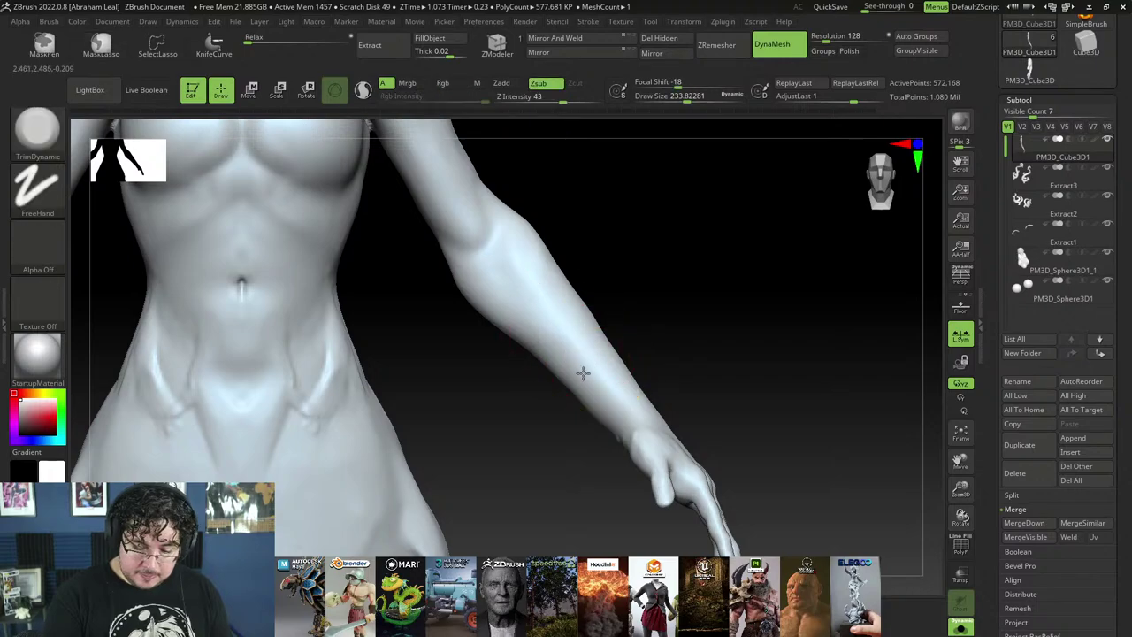
# Step: Trim and smooth the inner forearm towards the wrist
pyautogui.moveTo(680, 389)
pyautogui.keyDown('alt'); pyautogui.mouseDown()
pyautogui.moveTo(647, 250)
pyautogui.moveTo(700, 286)
pyautogui.moveTo(716, 263)
pyautogui.moveTo(671, 217)
pyautogui.mouseUp(); pyautogui.keyUp('alt')
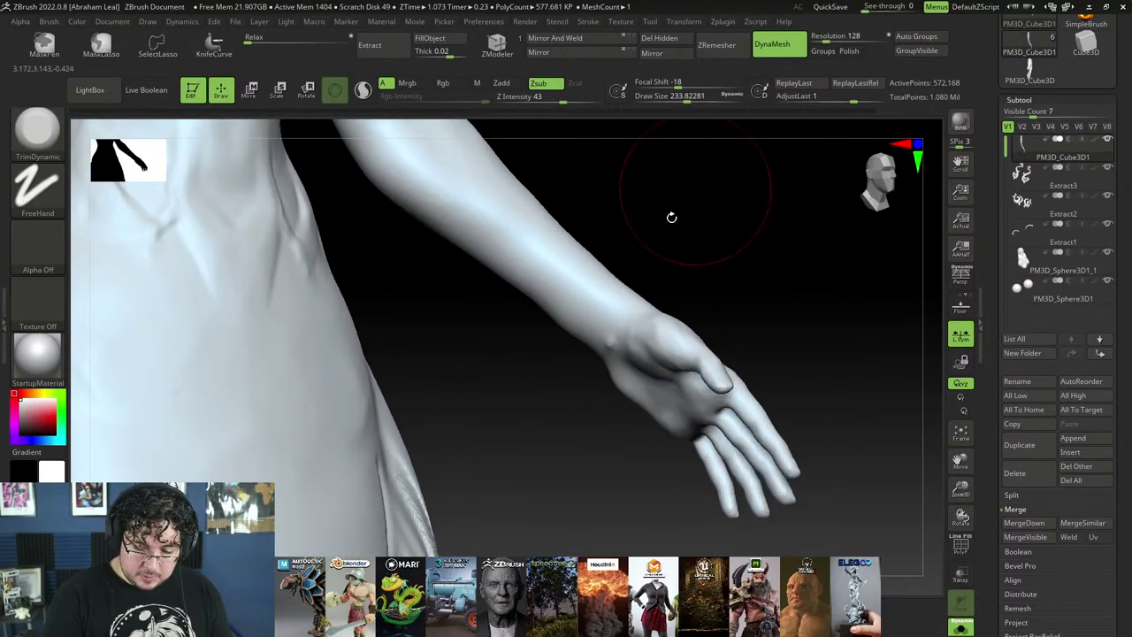
pyautogui.moveTo(571, 330); pyautogui.dragTo(592, 288)
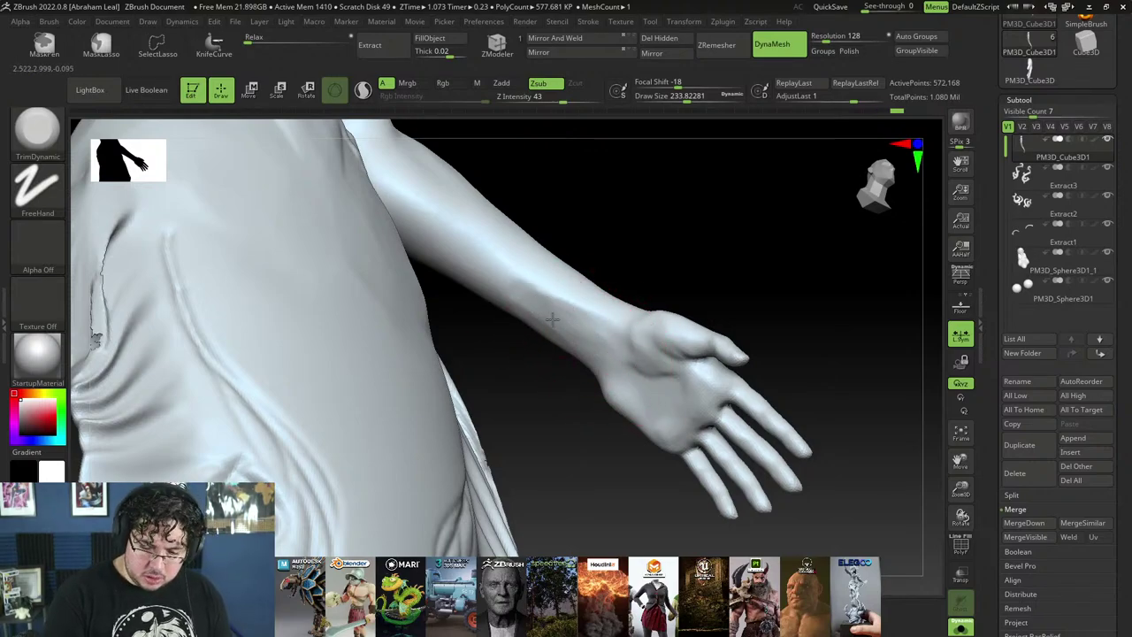
pyautogui.moveTo(623, 350)
pyautogui.mouseDown()
pyautogui.moveTo(614, 258)
pyautogui.moveTo(531, 283)
pyautogui.mouseUp()
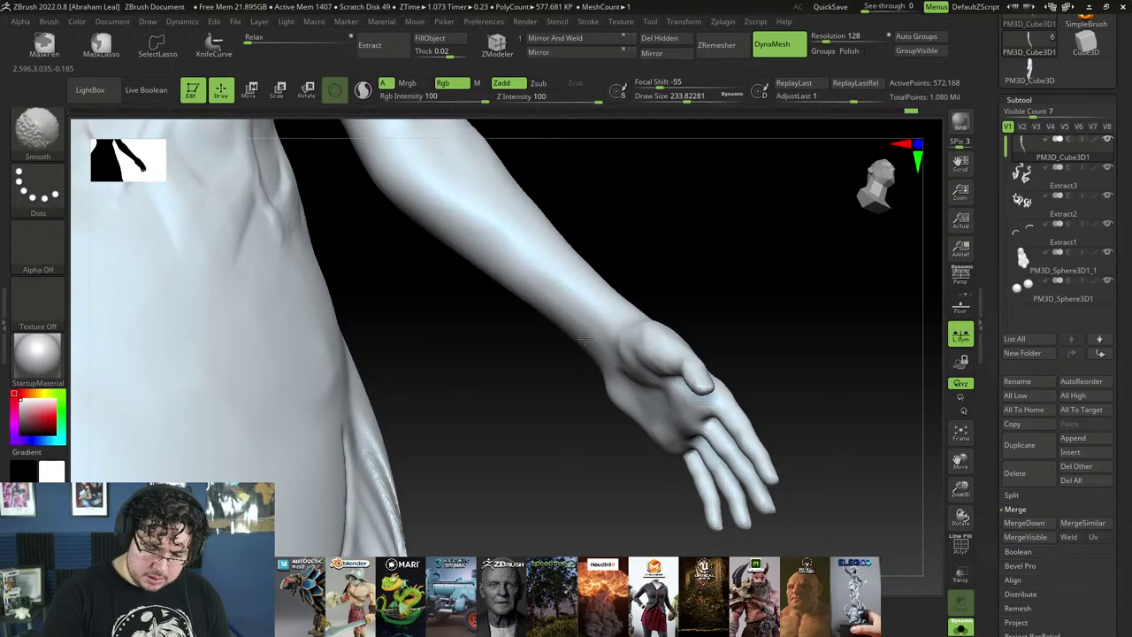
pyautogui.moveTo(584, 339); pyautogui.dragTo(631, 269)
# Step: Add tendon and palm-base volume at the inner wrist using ClayBuildup at draw size about 74, and smooth it
pyautogui.moveTo(703, 284)
pyautogui.mouseDown()
pyautogui.moveTo(729, 283)
pyautogui.moveTo(703, 240)
pyautogui.moveTo(654, 386)
pyautogui.moveTo(639, 365)
pyautogui.mouseUp()
pyautogui.press('b')
pyautogui.press('c')
pyautogui.press('b')
pyautogui.press('space')
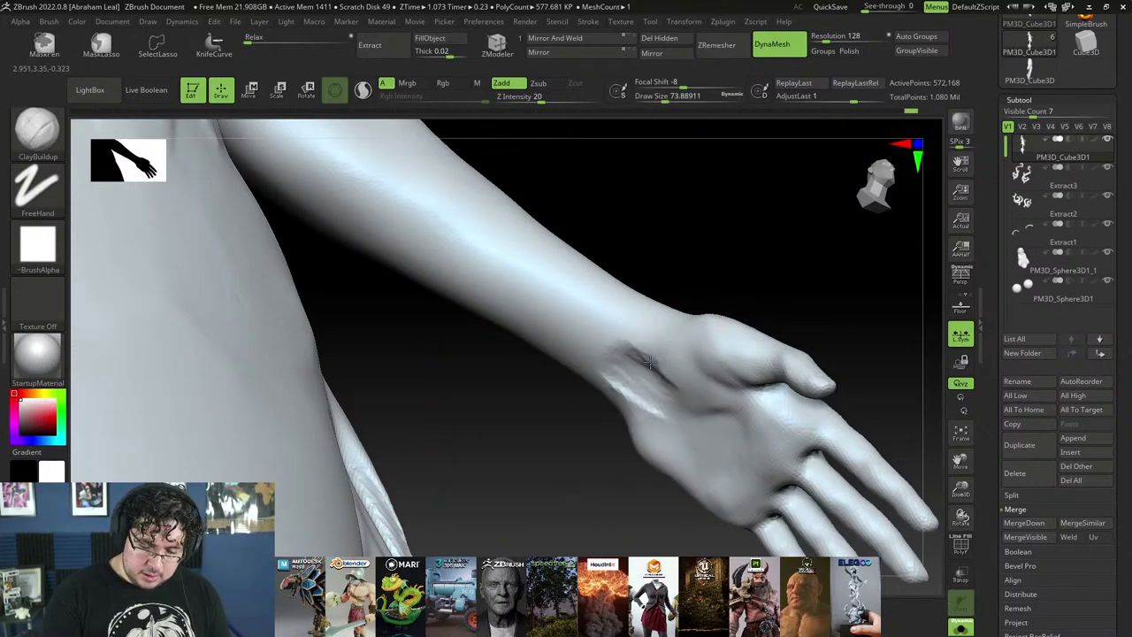
pyautogui.moveTo(631, 364)
pyautogui.mouseDown(button='right')
pyautogui.moveTo(614, 384)
pyautogui.moveTo(632, 377)
pyautogui.mouseUp(button='right')
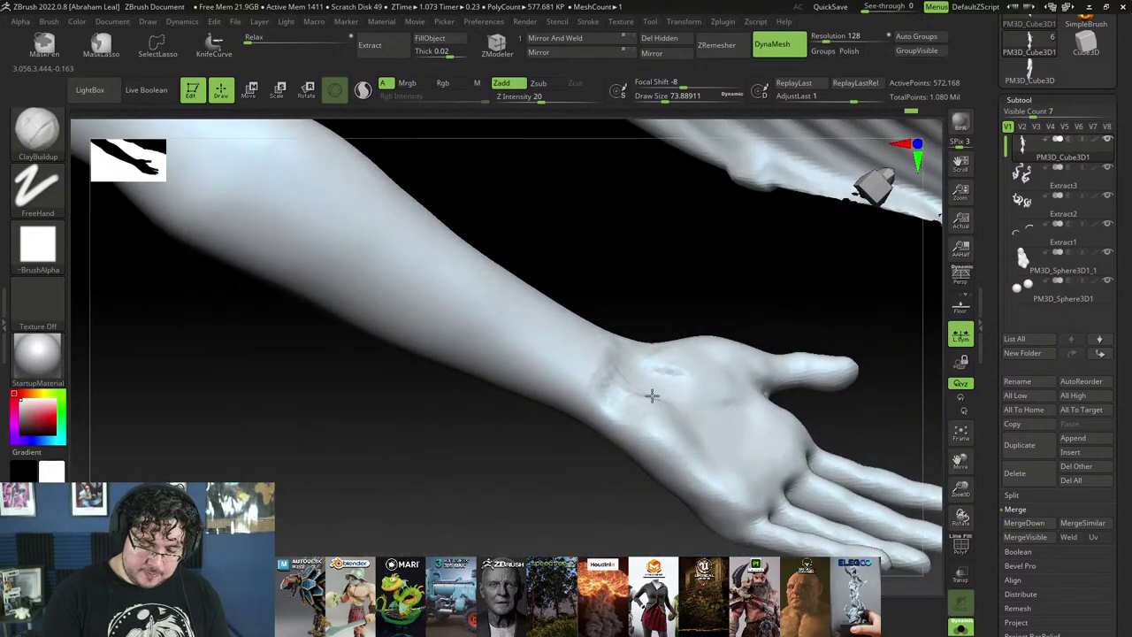
pyautogui.keyDown('shift'); pyautogui.moveTo(652, 395); pyautogui.dragTo(610, 372); pyautogui.keyUp('shift')
pyautogui.moveTo(685, 393)
pyautogui.mouseDown(button='right')
pyautogui.moveTo(643, 417)
pyautogui.moveTo(653, 385)
pyautogui.mouseUp(button='right')
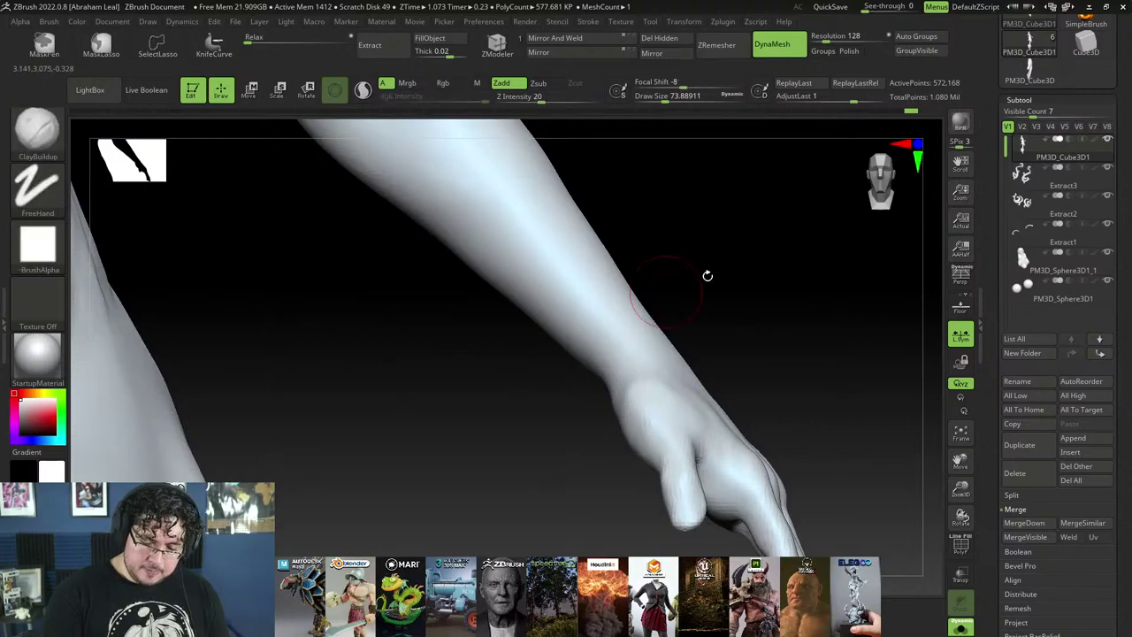
# Step: Reshape the inner forearm contour below the elbow with the Move brush at draw size about 262, and smooth it
pyautogui.moveTo(708, 273)
pyautogui.mouseDown(button='right')
pyautogui.moveTo(756, 321)
pyautogui.moveTo(741, 354)
pyautogui.moveTo(659, 300)
pyautogui.mouseUp(button='right')
pyautogui.press('b')
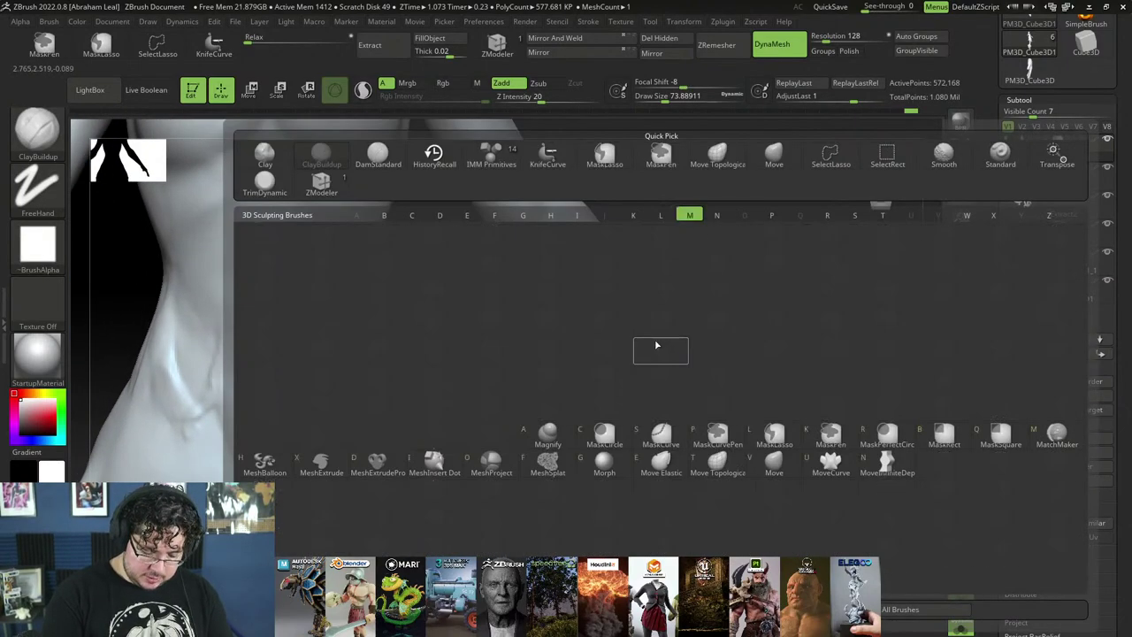
pyautogui.press('m')
pyautogui.press('v')
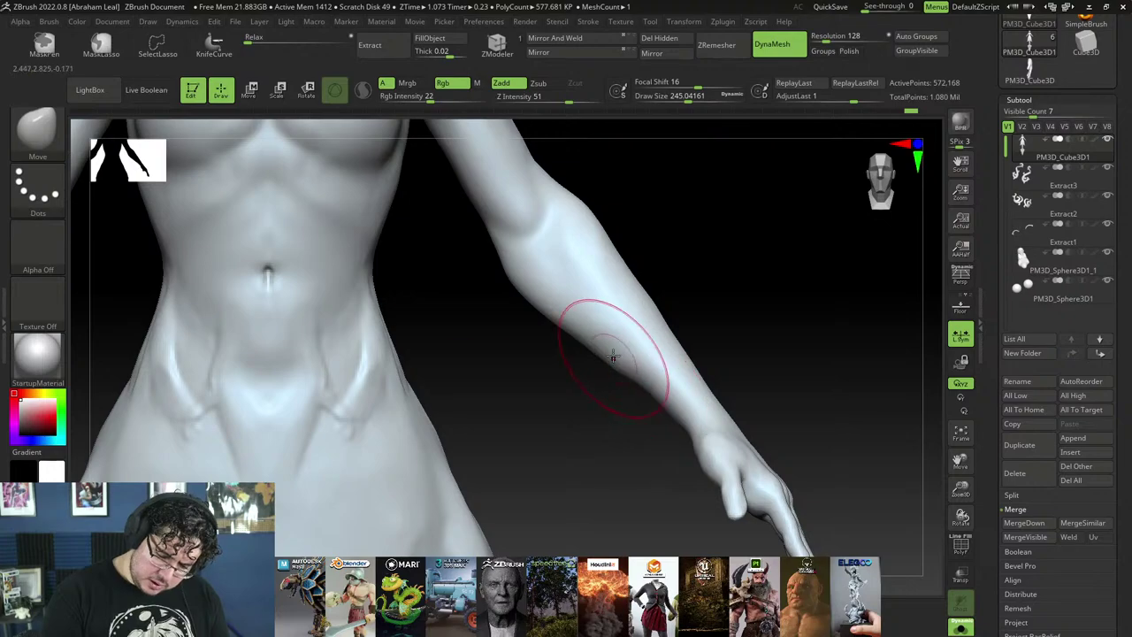
pyautogui.moveTo(530, 298); pyautogui.dragTo(543, 299)
pyautogui.press('shift')
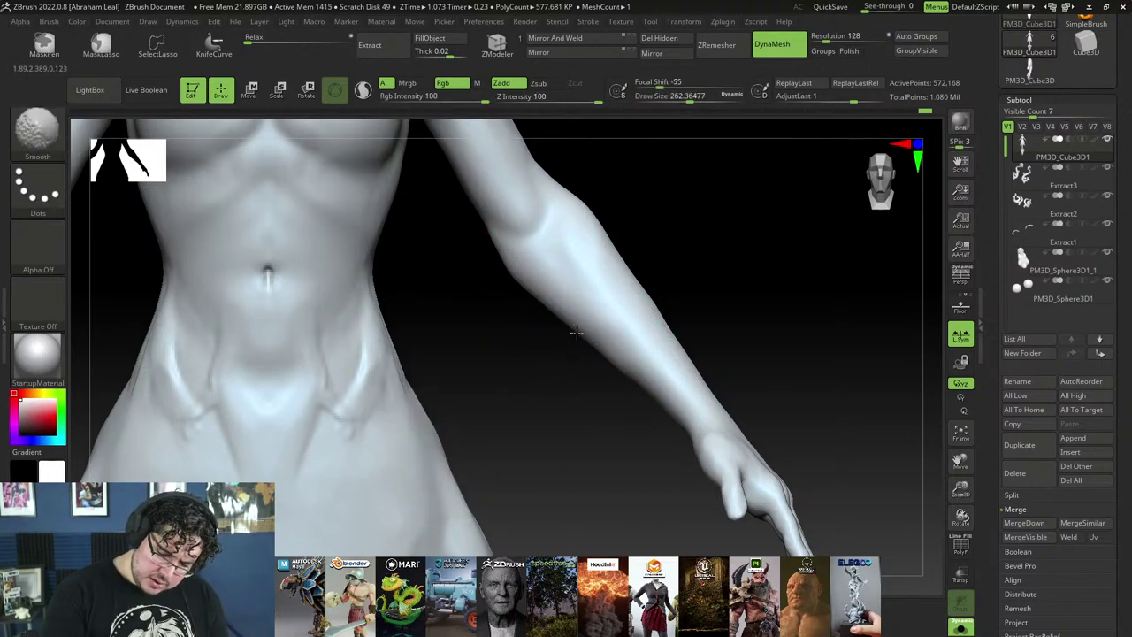
# Step: Reshape the outer contour of the forearm with the Move brush at draw size about 286
pyautogui.moveTo(650, 257)
pyautogui.keyDown('alt'); pyautogui.mouseDown()
pyautogui.moveTo(624, 205)
pyautogui.moveTo(624, 333)
pyautogui.moveTo(585, 306)
pyautogui.mouseUp(); pyautogui.keyUp('alt')
pyautogui.keyDown('alt'); pyautogui.moveTo(611, 259); pyautogui.dragTo(601, 305); pyautogui.keyUp('alt')
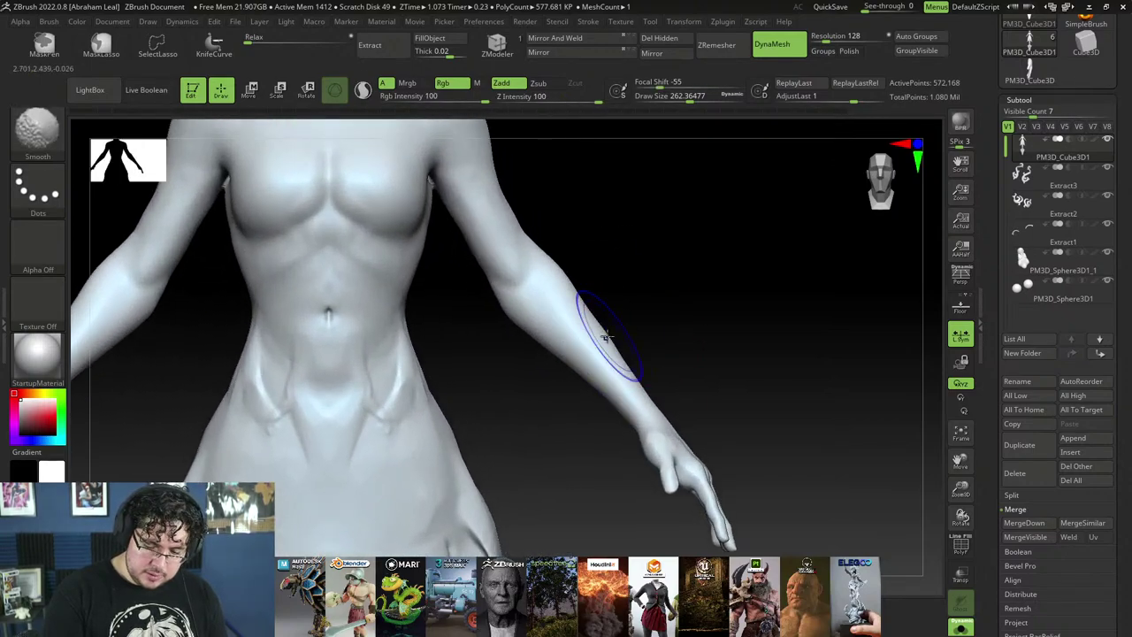
pyautogui.press('b')
pyautogui.press('m')
pyautogui.press('v')
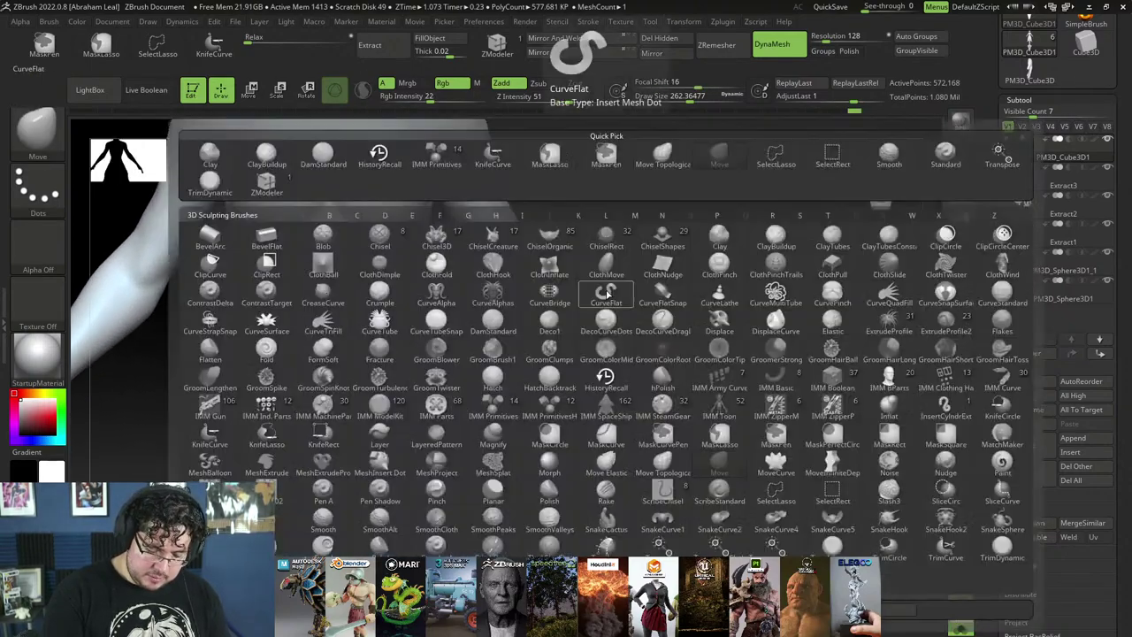
pyautogui.press('space')
pyautogui.moveTo(569, 275)
pyautogui.mouseDown()
pyautogui.moveTo(558, 290)
pyautogui.moveTo(594, 283)
pyautogui.moveTo(650, 394)
pyautogui.mouseUp()
pyautogui.press('space')
pyautogui.moveTo(626, 302); pyautogui.dragTo(617, 304)
pyautogui.moveTo(618, 306); pyautogui.dragTo(629, 329)
# Step: Build up volume across the back of the wrist with ClayBuildup at draw size about 90
pyautogui.moveTo(719, 341)
pyautogui.keyDown('alt'); pyautogui.mouseDown()
pyautogui.moveTo(718, 327)
pyautogui.moveTo(741, 336)
pyautogui.mouseUp(); pyautogui.keyUp('alt')
pyautogui.moveTo(741, 336)
pyautogui.keyDown('alt'); pyautogui.mouseDown()
pyautogui.moveTo(770, 380)
pyautogui.moveTo(753, 386)
pyautogui.moveTo(758, 271)
pyautogui.mouseUp(); pyautogui.keyUp('alt')
pyautogui.press('b')
pyautogui.press('c')
pyautogui.press('b')
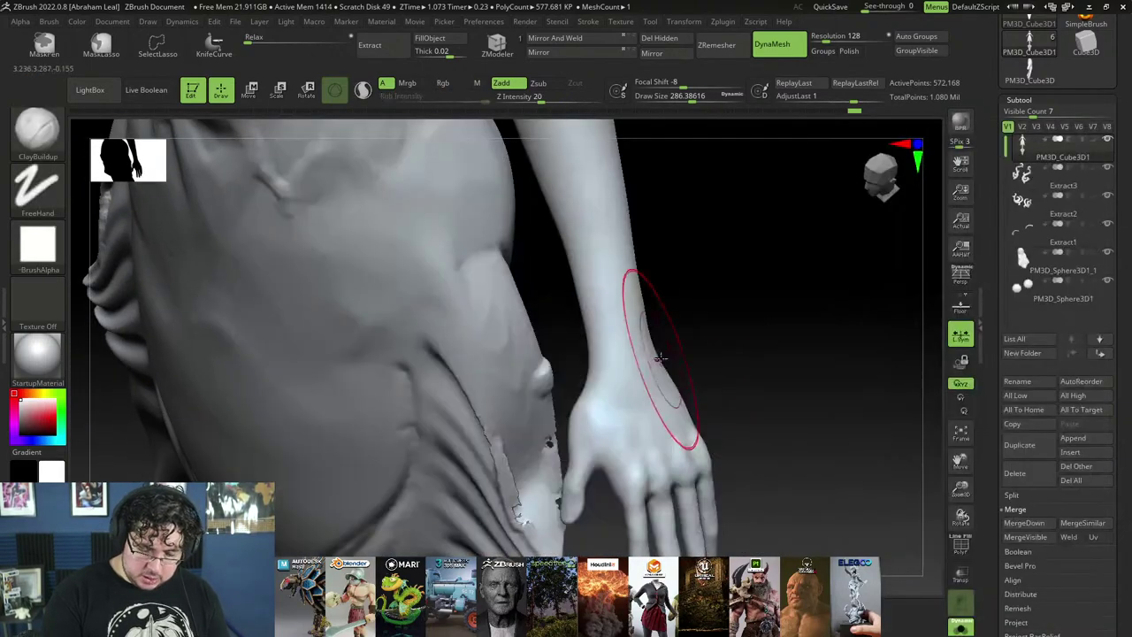
pyautogui.press('s')
pyautogui.click(554, 414)
pyautogui.moveTo(621, 360)
pyautogui.mouseDown()
pyautogui.moveTo(604, 356)
pyautogui.moveTo(603, 378)
pyautogui.moveTo(650, 417)
pyautogui.mouseUp()
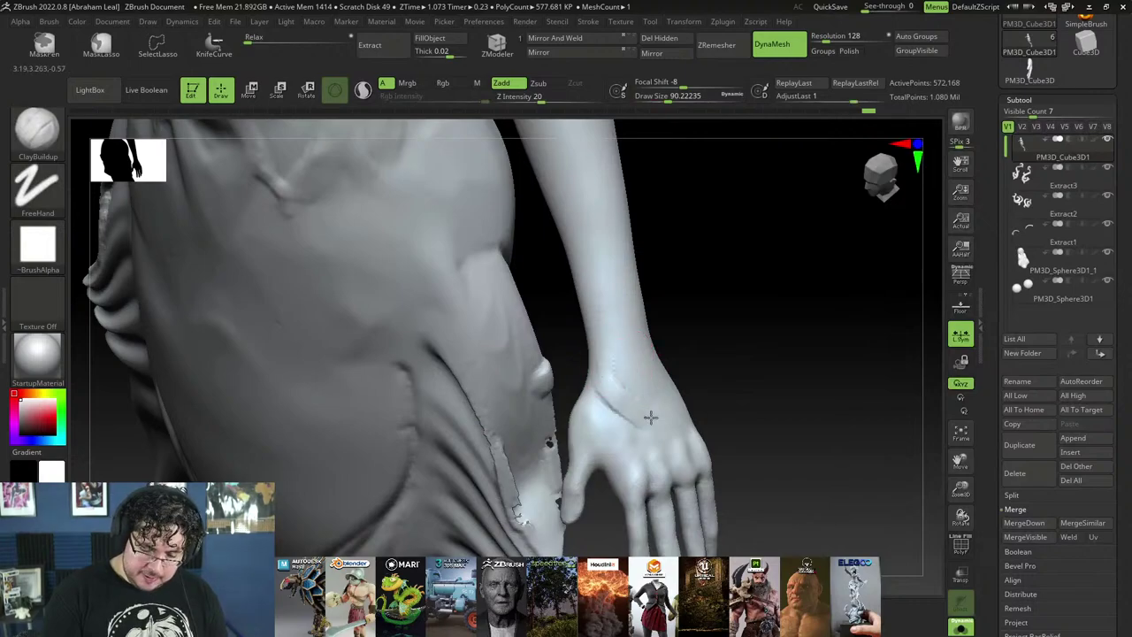
pyautogui.moveTo(759, 395); pyautogui.dragTo(665, 406)
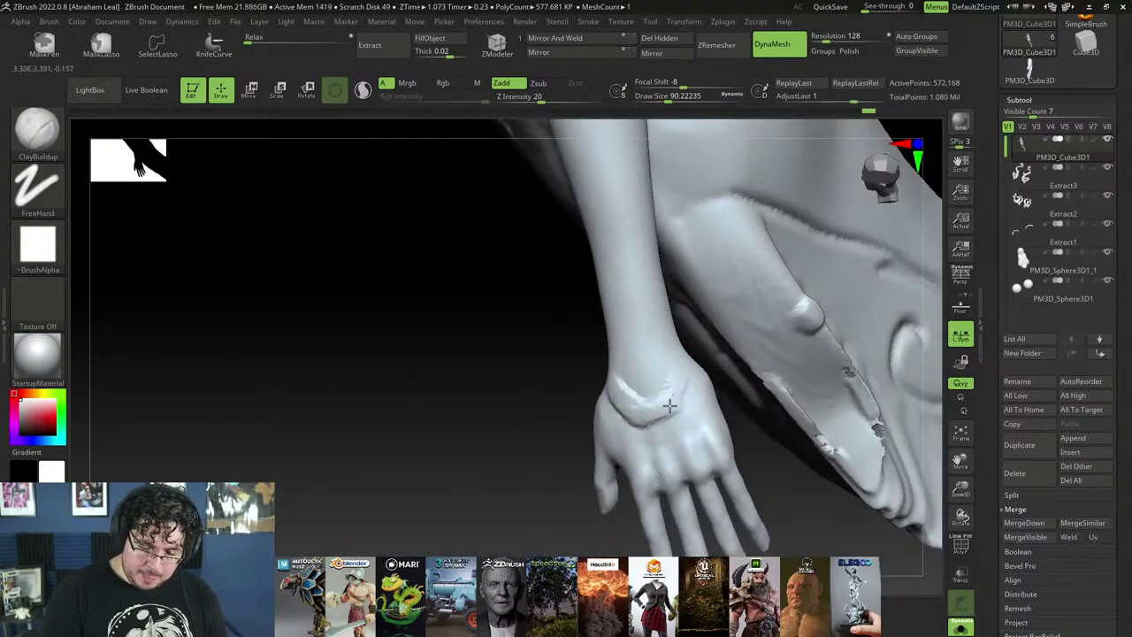
# Step: Blend and flatten the added volume on the back of the wrist with TrimDynamic at draw size about 128
pyautogui.press('s')
pyautogui.click(672, 360)
pyautogui.moveTo(633, 356)
pyautogui.mouseDown()
pyautogui.moveTo(632, 382)
pyautogui.moveTo(657, 370)
pyautogui.mouseUp()
pyautogui.moveTo(522, 421); pyautogui.dragTo(708, 412)
pyautogui.press('b')
pyautogui.press('t')
pyautogui.press('d')
pyautogui.moveTo(645, 366); pyautogui.dragTo(619, 366)
pyautogui.moveTo(628, 338); pyautogui.dragTo(634, 357, button='right')
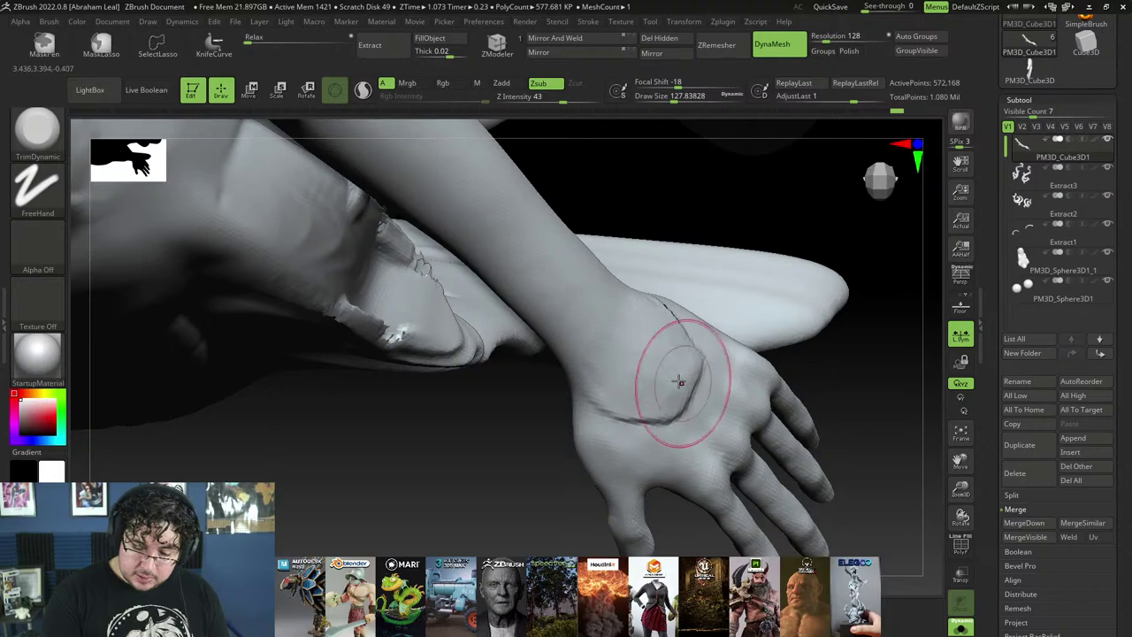
# Step: Trim the ridge where the wrist meets the back of the hand with TrimDynamic at draw size about 71, and smooth it
pyautogui.moveTo(747, 286); pyautogui.dragTo(767, 185, button='right')
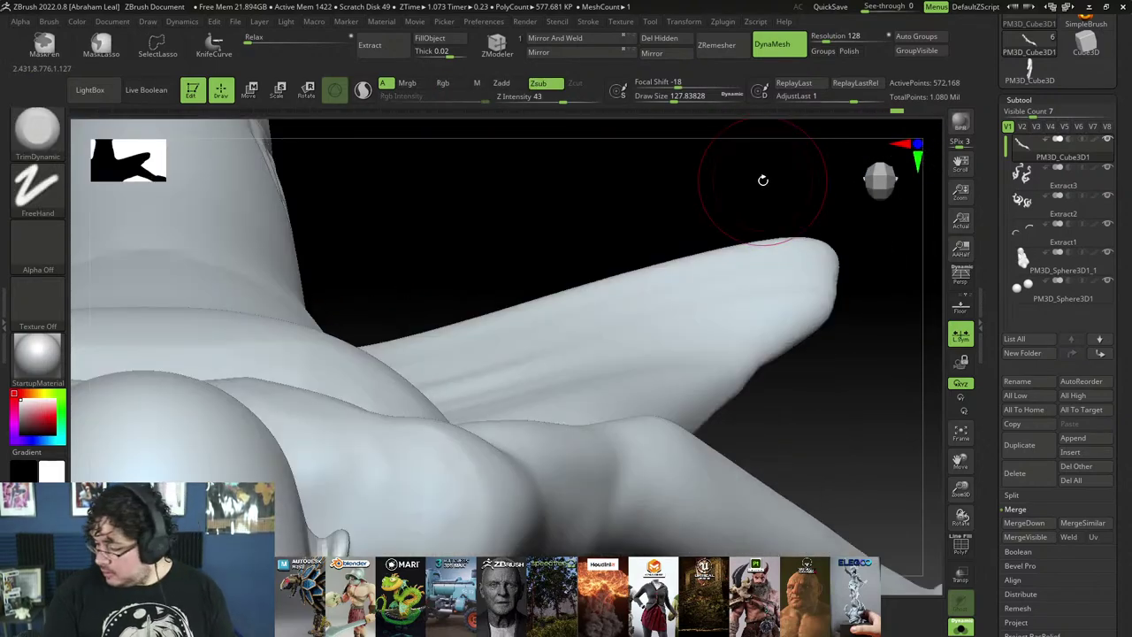
pyautogui.moveTo(1035, 233)
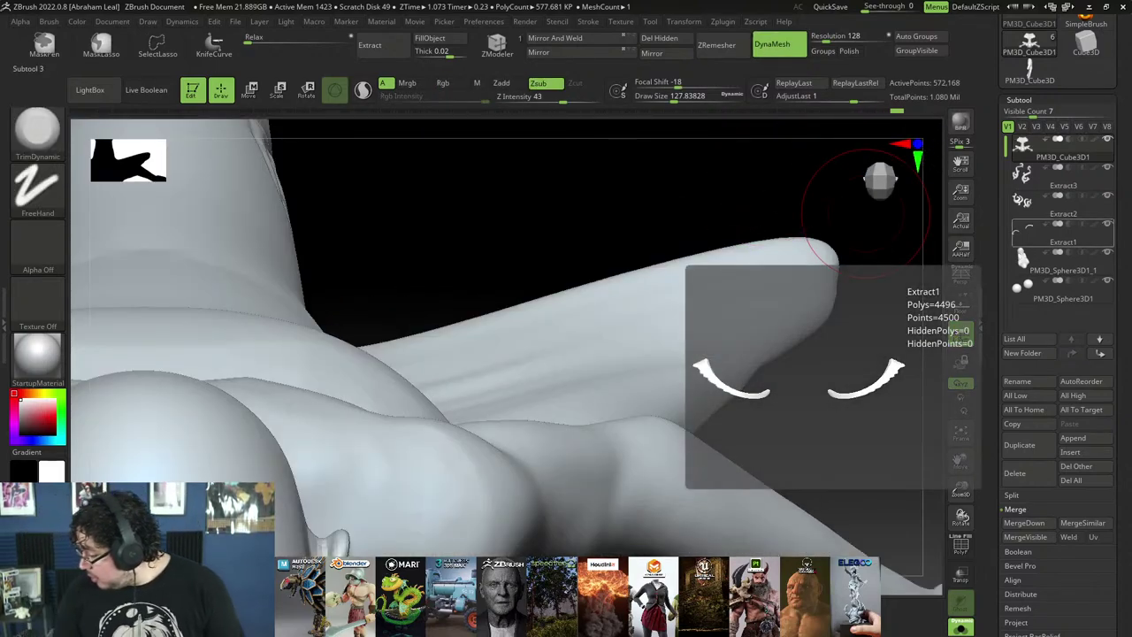
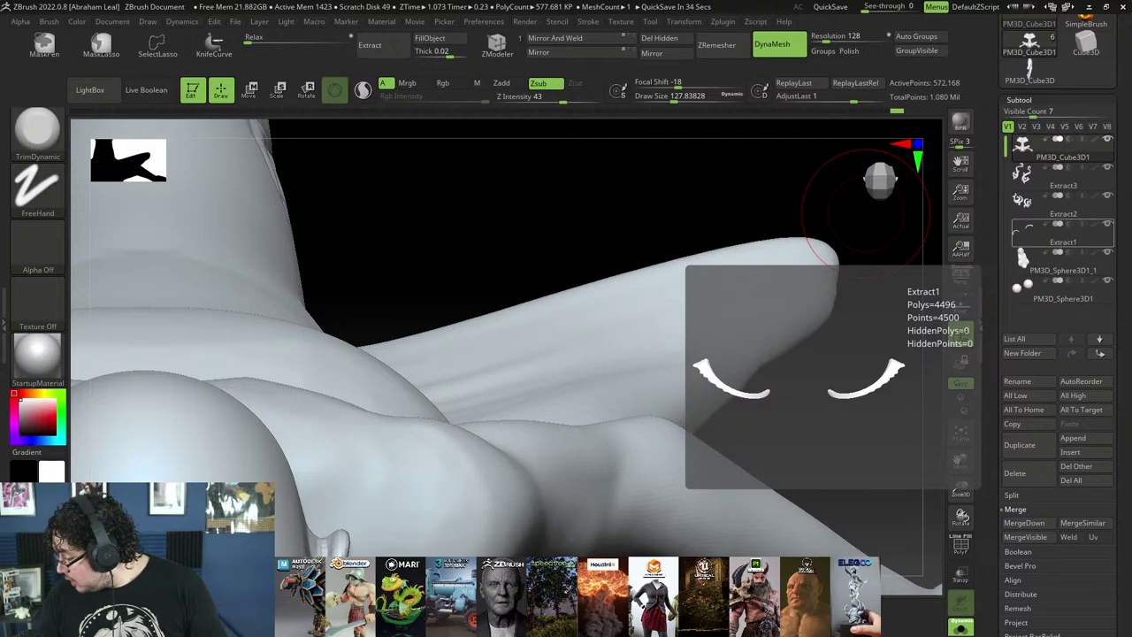
pyautogui.moveTo(865, 283)
pyautogui.mouseDown()
pyautogui.moveTo(859, 319)
pyautogui.moveTo(847, 303)
pyautogui.moveTo(850, 380)
pyautogui.moveTo(788, 476)
pyautogui.moveTo(779, 434)
pyautogui.moveTo(820, 397)
pyautogui.moveTo(826, 407)
pyautogui.moveTo(879, 336)
pyautogui.moveTo(837, 381)
pyautogui.moveTo(554, 397)
pyautogui.moveTo(463, 339)
pyautogui.mouseUp()
pyautogui.press('space')
pyautogui.click(362, 389)
pyautogui.moveTo(335, 426); pyautogui.dragTo(387, 469)
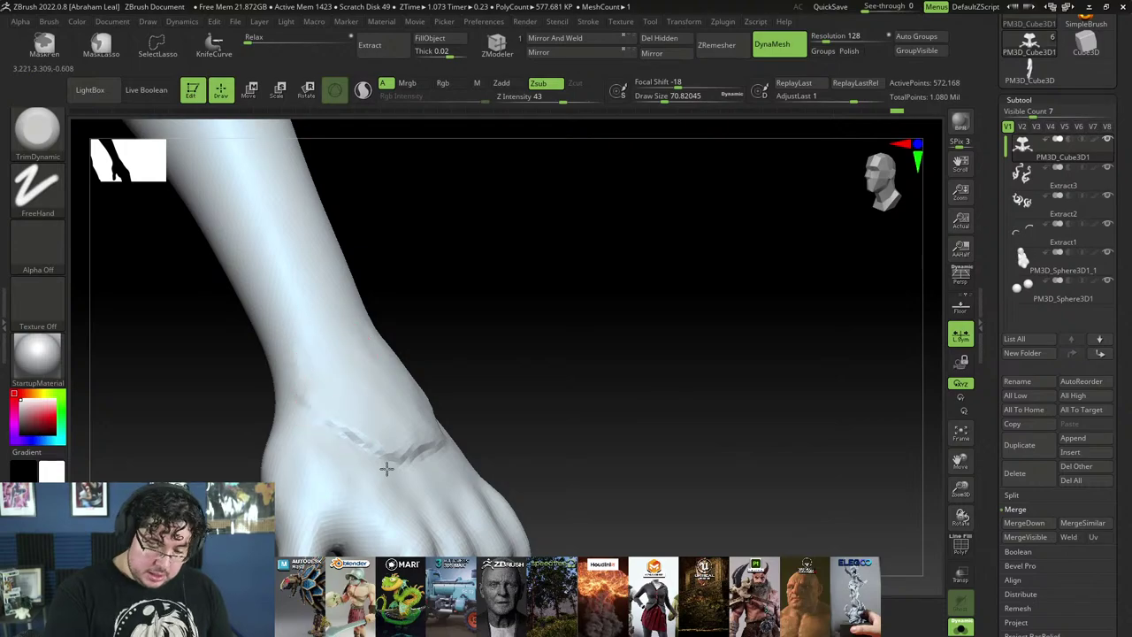
pyautogui.moveTo(566, 399); pyautogui.dragTo(504, 389)
pyautogui.moveTo(417, 440); pyautogui.dragTo(442, 429)
pyautogui.moveTo(433, 442)
pyautogui.keyDown('shift'); pyautogui.mouseDown()
pyautogui.moveTo(392, 463)
pyautogui.moveTo(472, 422)
pyautogui.mouseUp(); pyautogui.keyUp('shift')
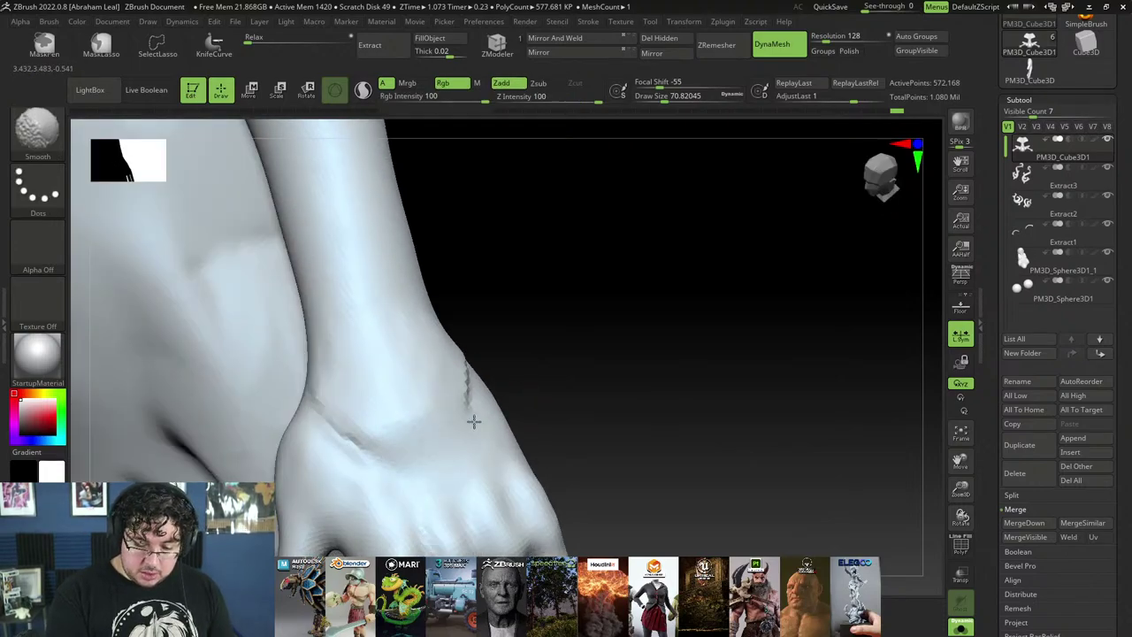
# Step: Flatten the thumb side of the wrist with TrimDynamic at draw size about 132, and smooth the crease
pyautogui.moveTo(549, 389); pyautogui.dragTo(619, 372)
pyautogui.press('space')
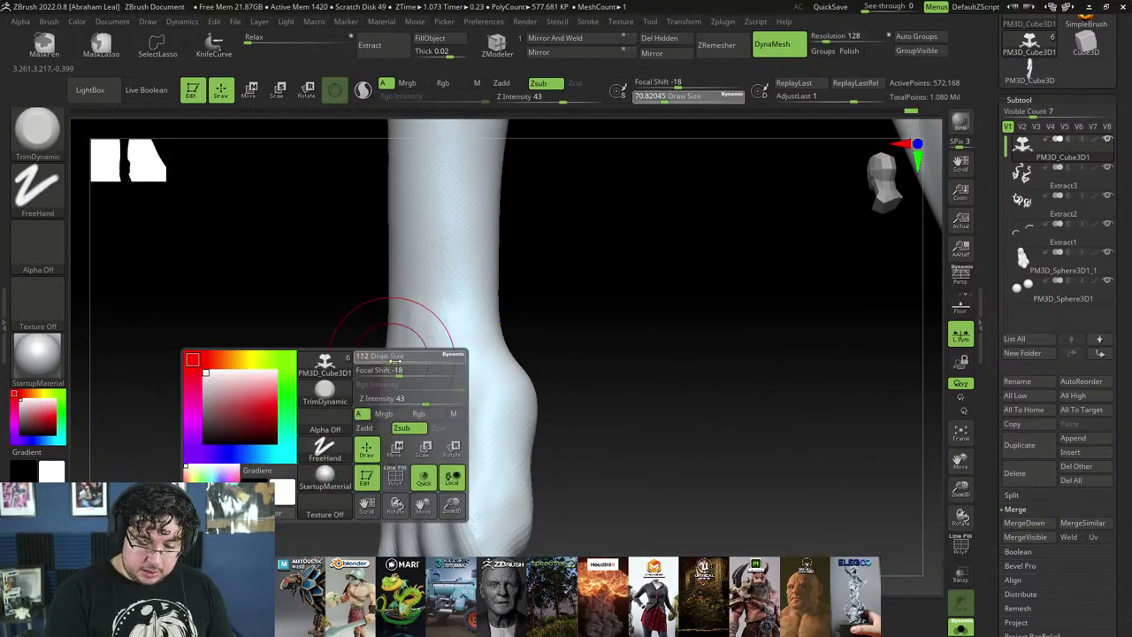
pyautogui.moveTo(352, 406); pyautogui.dragTo(371, 398)
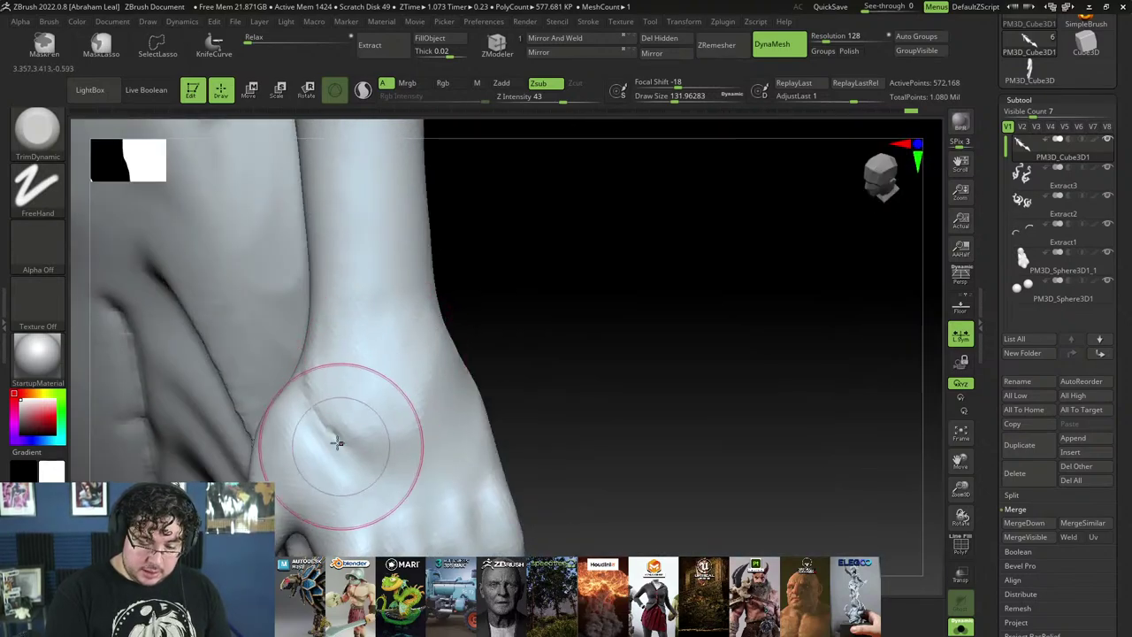
pyautogui.keyDown('shift'); pyautogui.moveTo(333, 440); pyautogui.dragTo(386, 387); pyautogui.keyUp('shift')
# Step: Fill the area between the wrist and thumb base with ClayBuildup at draw size about 132, and smooth it
pyautogui.press('b')
pyautogui.press('c')
pyautogui.press('b')
pyautogui.moveTo(321, 408); pyautogui.dragTo(356, 483, button='right')
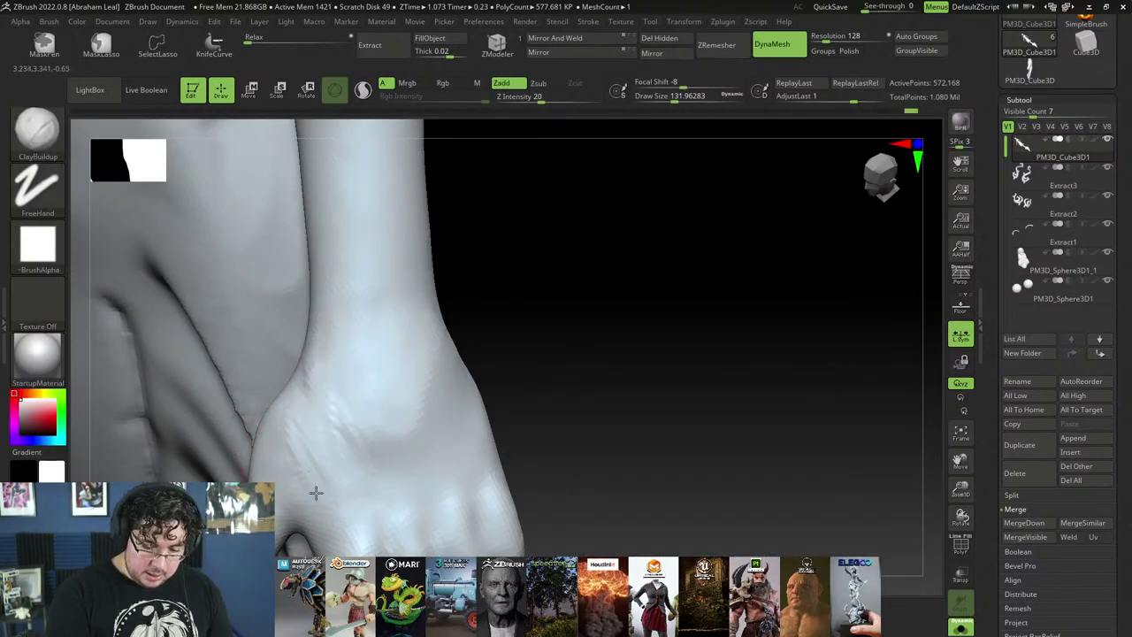
pyautogui.moveTo(505, 419)
pyautogui.mouseDown(button='right')
pyautogui.moveTo(424, 462)
pyautogui.moveTo(536, 296)
pyautogui.mouseUp(button='right')
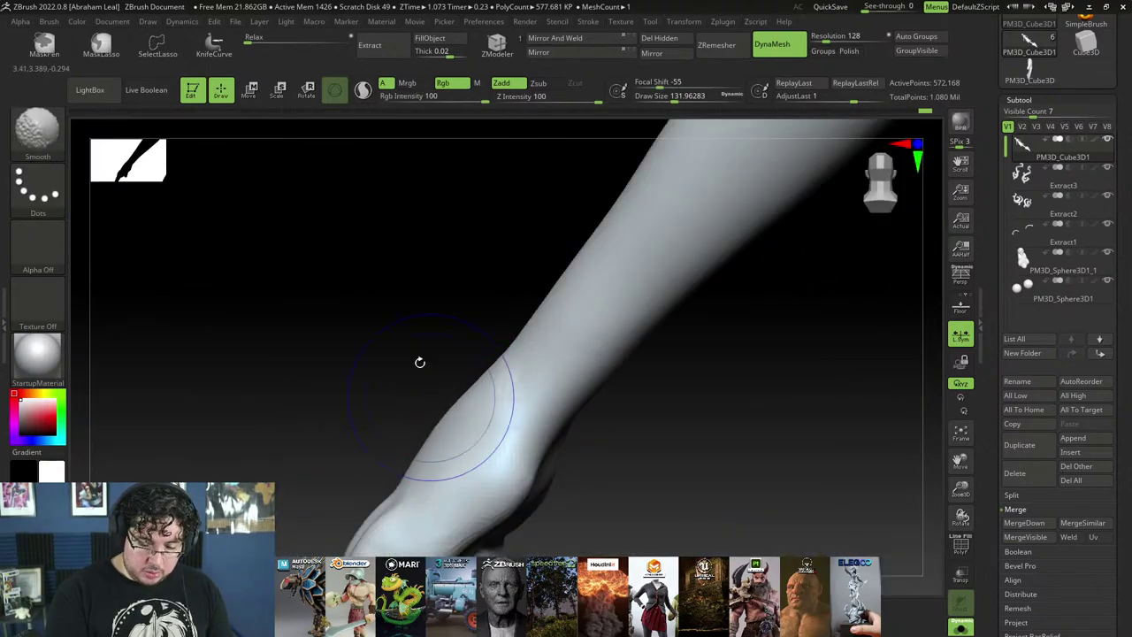
pyautogui.moveTo(420, 363); pyautogui.dragTo(434, 414, button='right')
pyautogui.moveTo(334, 389); pyautogui.dragTo(354, 380, button='right')
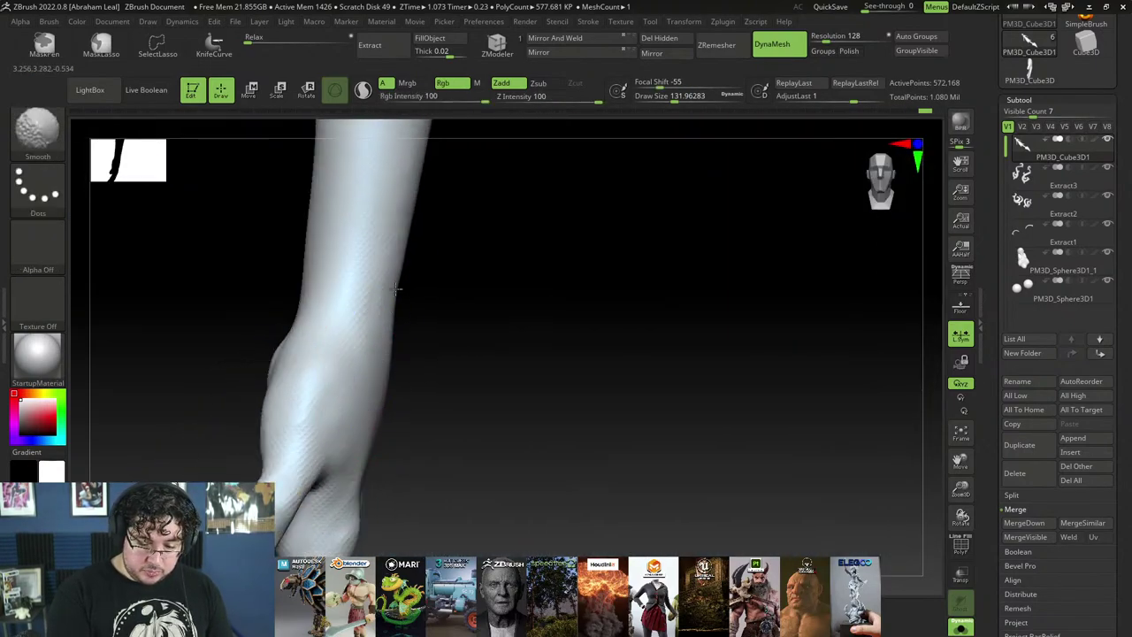
# Step: Reshape the lower forearm and wrist silhouette with the Move brush at draw sizes between about 207 and 299
pyautogui.moveTo(492, 374)
pyautogui.mouseDown(button='right')
pyautogui.moveTo(587, 387)
pyautogui.moveTo(592, 405)
pyautogui.moveTo(576, 311)
pyautogui.moveTo(531, 362)
pyautogui.moveTo(630, 299)
pyautogui.moveTo(637, 351)
pyautogui.moveTo(564, 321)
pyautogui.mouseUp(button='right')
pyautogui.press('b')
pyautogui.press('m')
pyautogui.press('v')
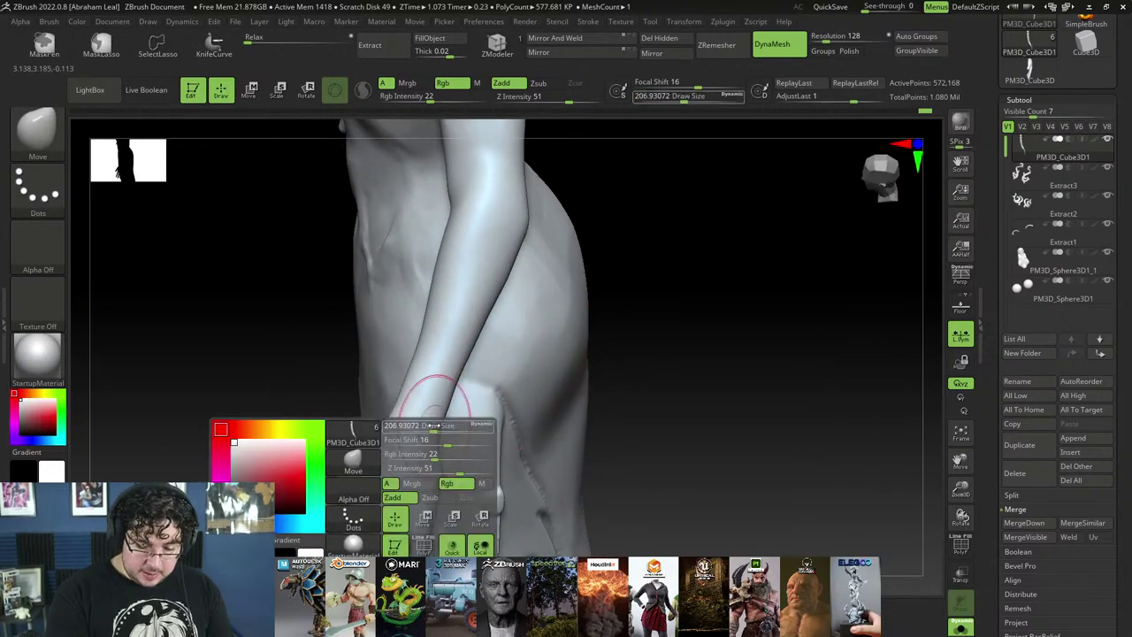
pyautogui.moveTo(443, 446)
pyautogui.mouseDown()
pyautogui.moveTo(446, 417)
pyautogui.moveTo(405, 379)
pyautogui.mouseUp()
pyautogui.moveTo(619, 349); pyautogui.dragTo(637, 265, button='right')
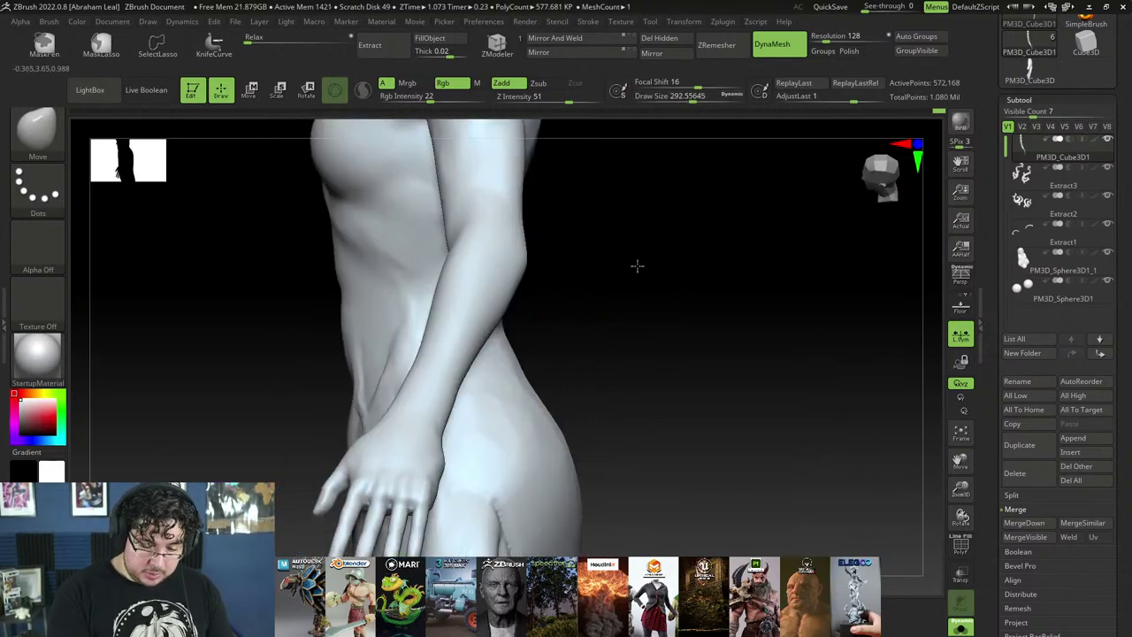
pyautogui.press('[')
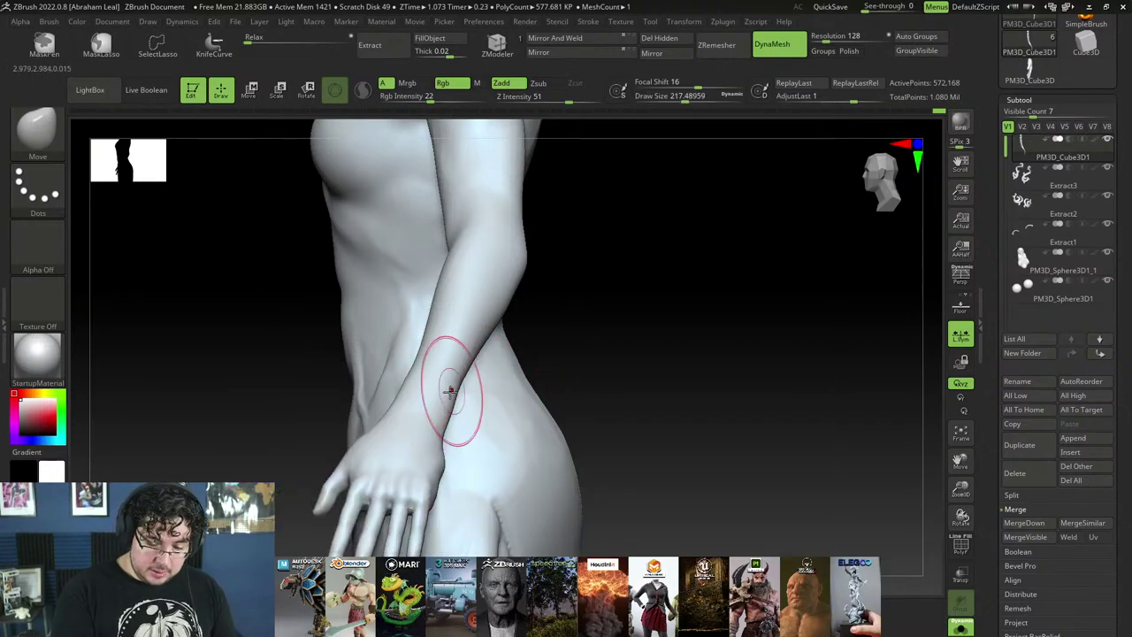
pyautogui.press('shift')
pyautogui.moveTo(427, 346)
pyautogui.mouseDown(button='right')
pyautogui.moveTo(578, 271)
pyautogui.moveTo(566, 283)
pyautogui.mouseUp(button='right')
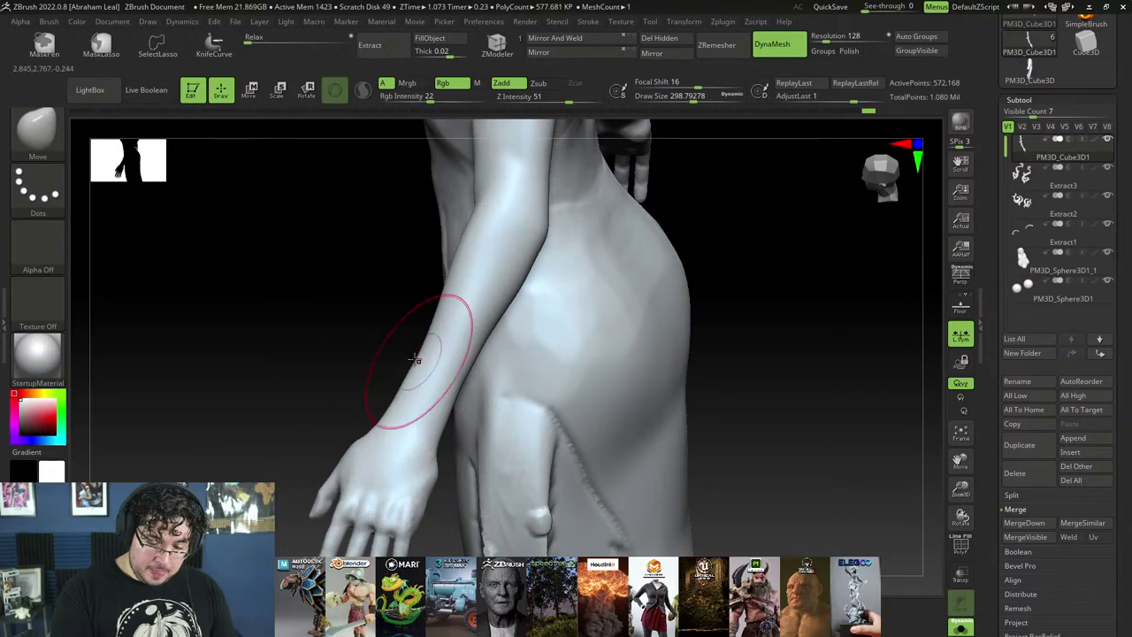
pyautogui.moveTo(417, 354); pyautogui.dragTo(405, 359, button='right')
pyautogui.moveTo(450, 321); pyautogui.dragTo(506, 272, button='right')
pyautogui.moveTo(596, 402)
pyautogui.mouseDown(button='right')
pyautogui.moveTo(682, 447)
pyautogui.moveTo(639, 392)
pyautogui.moveTo(657, 380)
pyautogui.moveTo(687, 405)
pyautogui.moveTo(681, 289)
pyautogui.mouseUp(button='right')
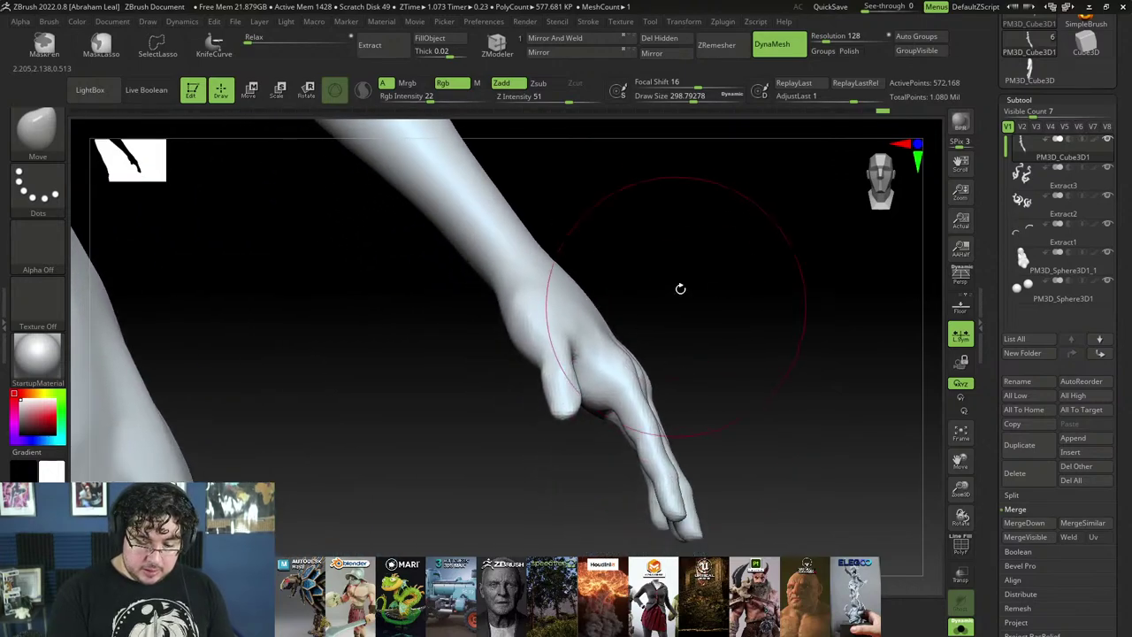
# Step: Reposition and lengthen the thumb and refine its base with the Move brush at draw sizes about 172 and 124
pyautogui.press('space')
pyautogui.moveTo(564, 374); pyautogui.dragTo(532, 365)
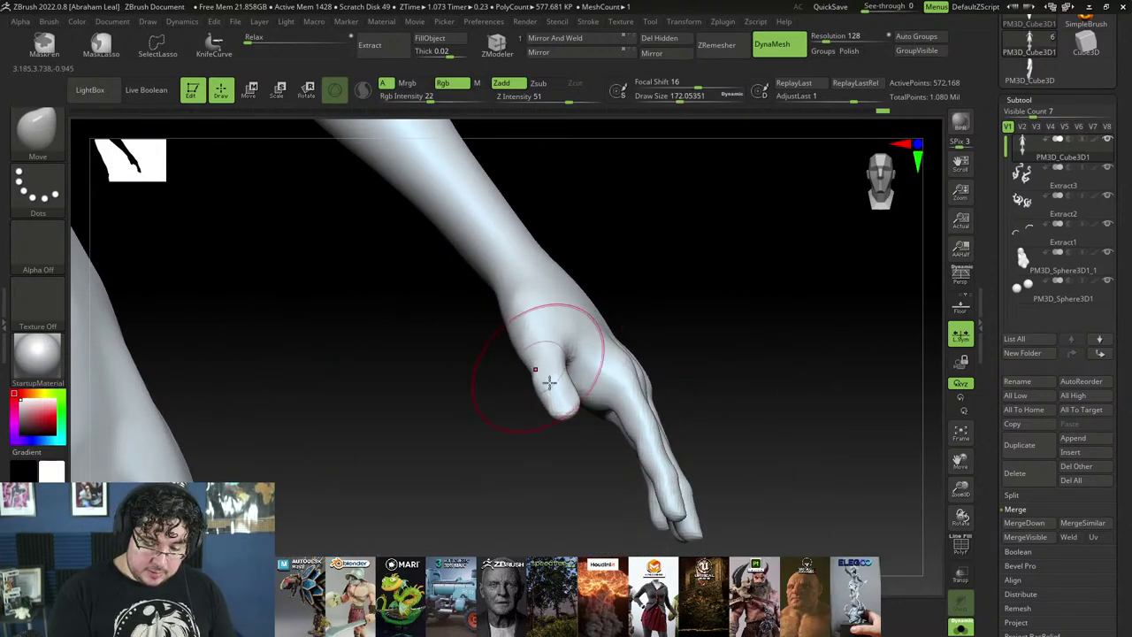
pyautogui.press('space')
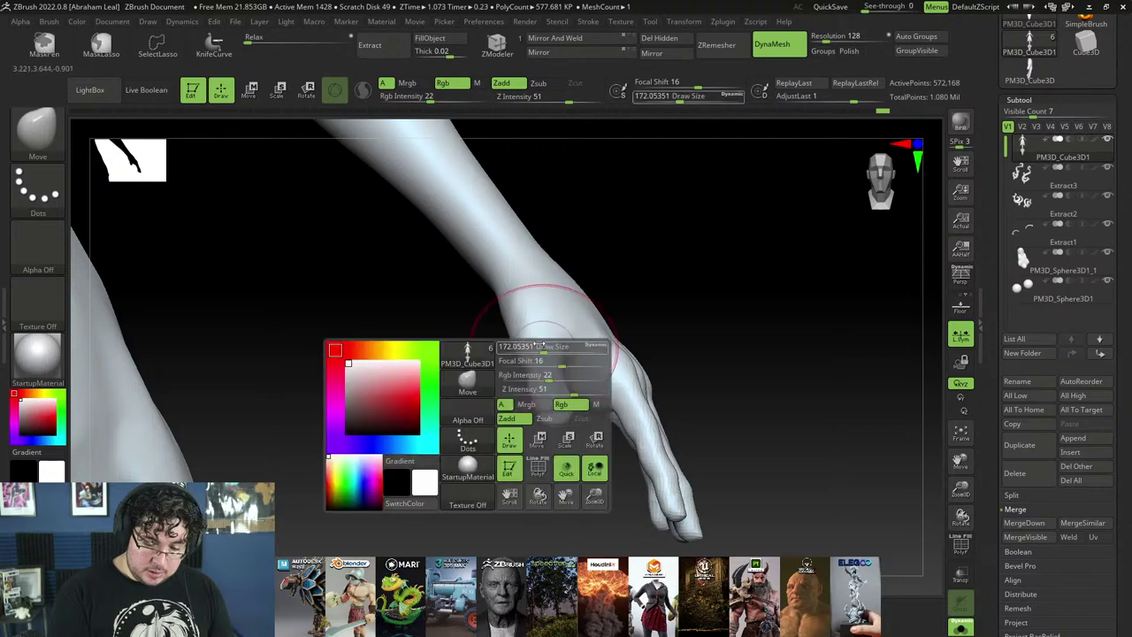
pyautogui.moveTo(543, 342); pyautogui.dragTo(546, 430, button='right')
pyautogui.press('space')
pyautogui.moveTo(525, 375); pyautogui.dragTo(514, 376)
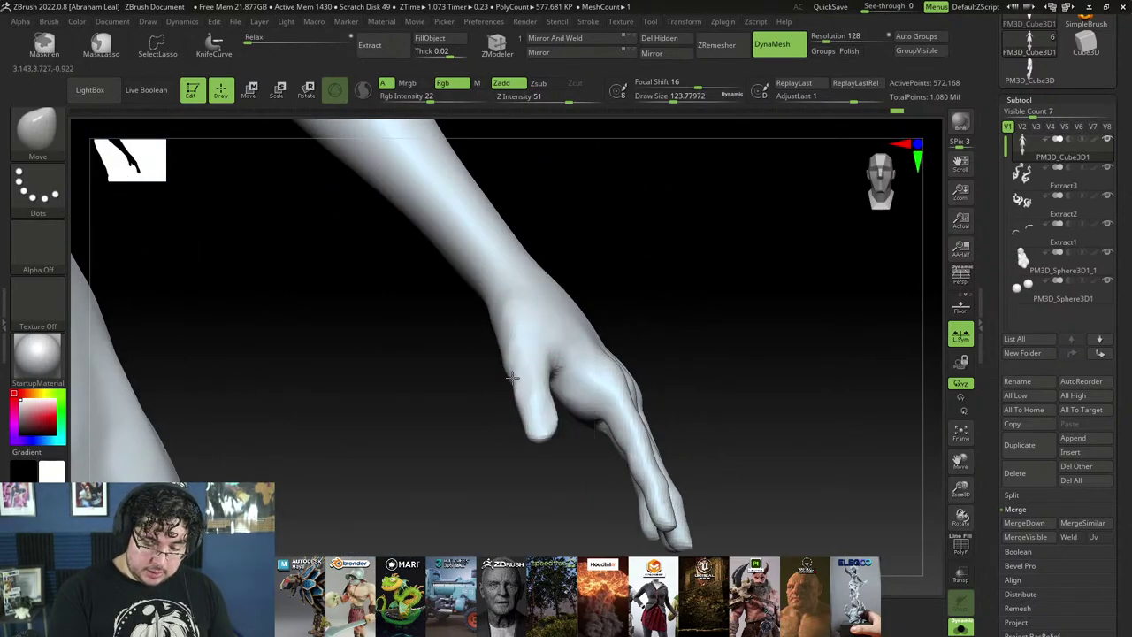
# Step: Hide the four fingers on both hands, leaving only the palms and thumbs
pyautogui.moveTo(630, 290); pyautogui.dragTo(683, 295)
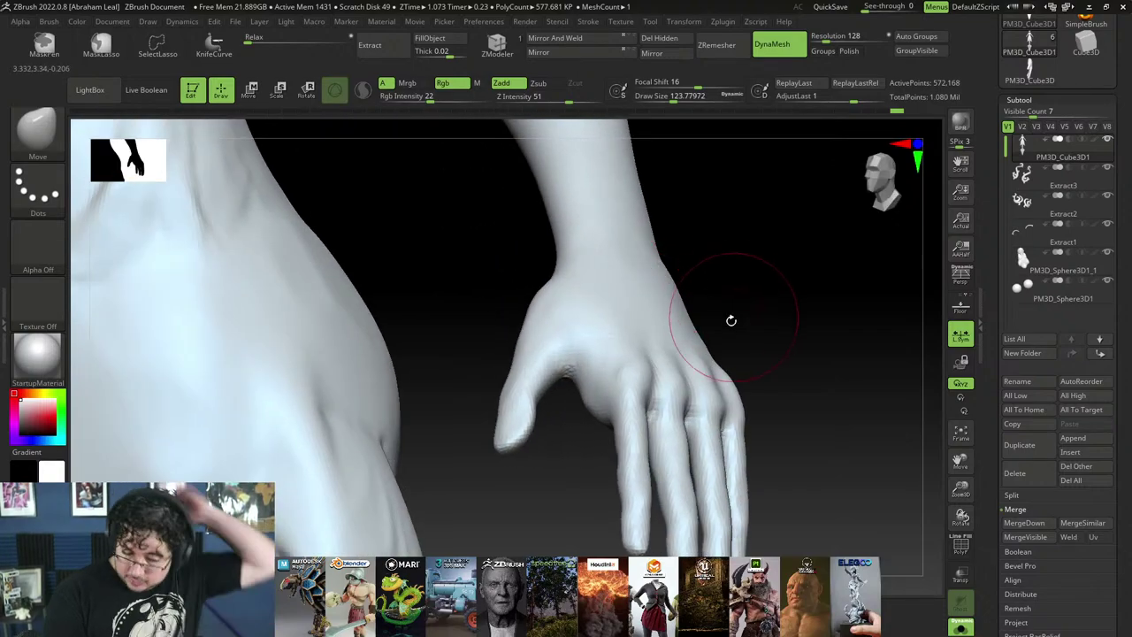
pyautogui.moveTo(783, 362); pyautogui.dragTo(800, 383)
pyautogui.moveTo(799, 384); pyautogui.dragTo(758, 354, button='right')
pyautogui.moveTo(784, 463); pyautogui.dragTo(768, 412, button='right')
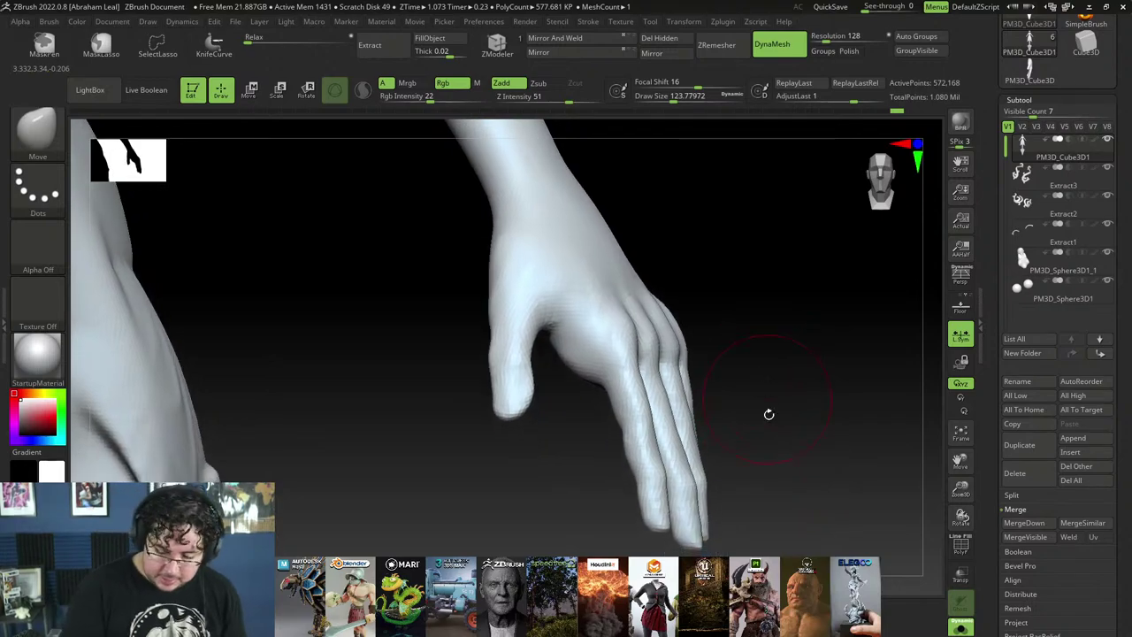
pyautogui.moveTo(790, 508)
pyautogui.keyDown('ctrl'); pyautogui.keyDown('alt'); pyautogui.keyDown('shift'); pyautogui.mouseDown()
pyautogui.moveTo(660, 334)
pyautogui.moveTo(694, 550)
pyautogui.moveTo(762, 541)
pyautogui.mouseUp(); pyautogui.keyUp('shift'); pyautogui.keyUp('alt'); pyautogui.keyUp('ctrl')
pyautogui.moveTo(810, 509); pyautogui.dragTo(664, 460, button='right')
pyautogui.keyDown('ctrl'); pyautogui.moveTo(678, 366); pyautogui.dragTo(710, 469, button='right'); pyautogui.keyUp('ctrl')
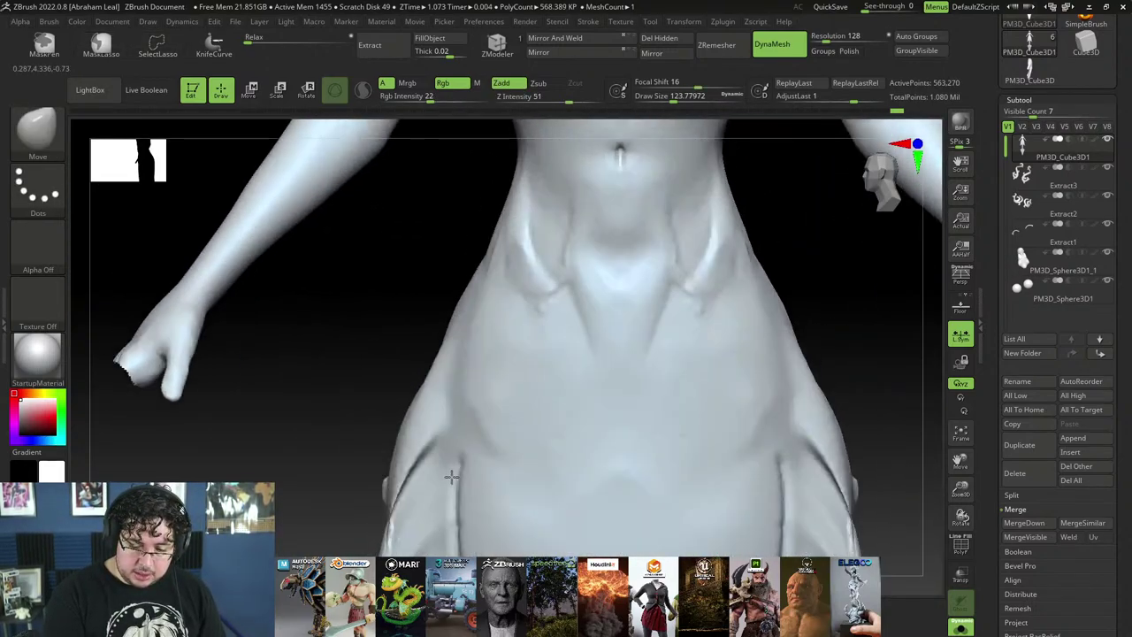
pyautogui.keyDown('alt'); pyautogui.moveTo(847, 344); pyautogui.dragTo(425, 441, button='right'); pyautogui.keyUp('alt')
pyautogui.keyDown('ctrl'); pyautogui.moveTo(695, 376); pyautogui.dragTo(764, 289, button='right'); pyautogui.keyUp('ctrl')
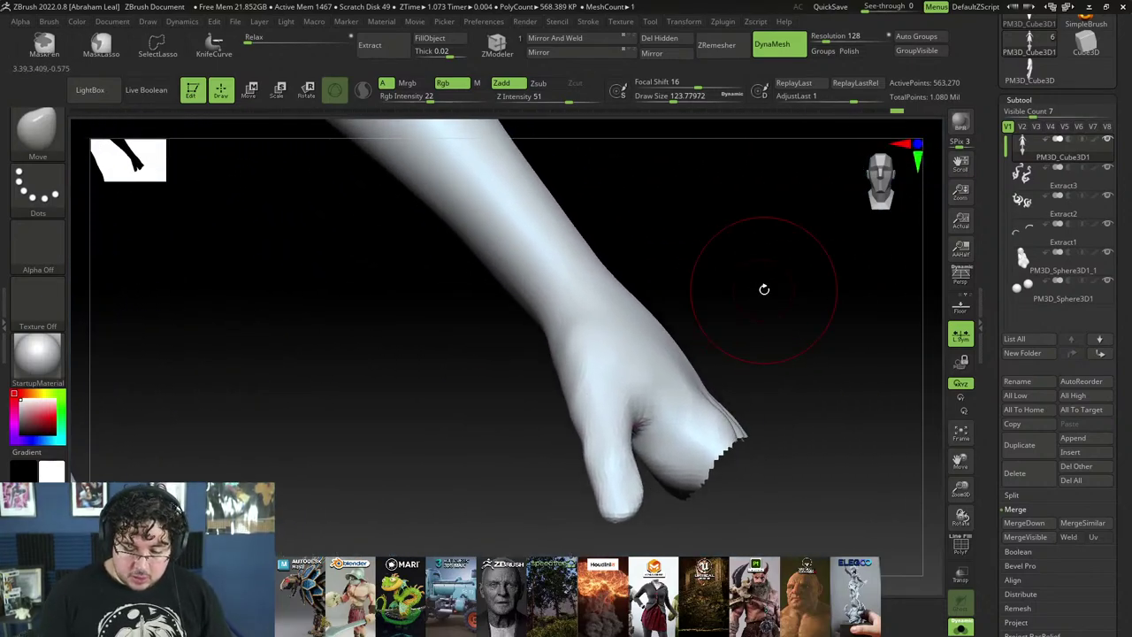
# Step: Switch to Chrome and search Google Images for "CARTOON HANDS STYLIZED" references
pyautogui.hotkey('alt', 'Tab')
pyautogui.click(821, 303)
pyautogui.hotkey('alt', 'Tab')
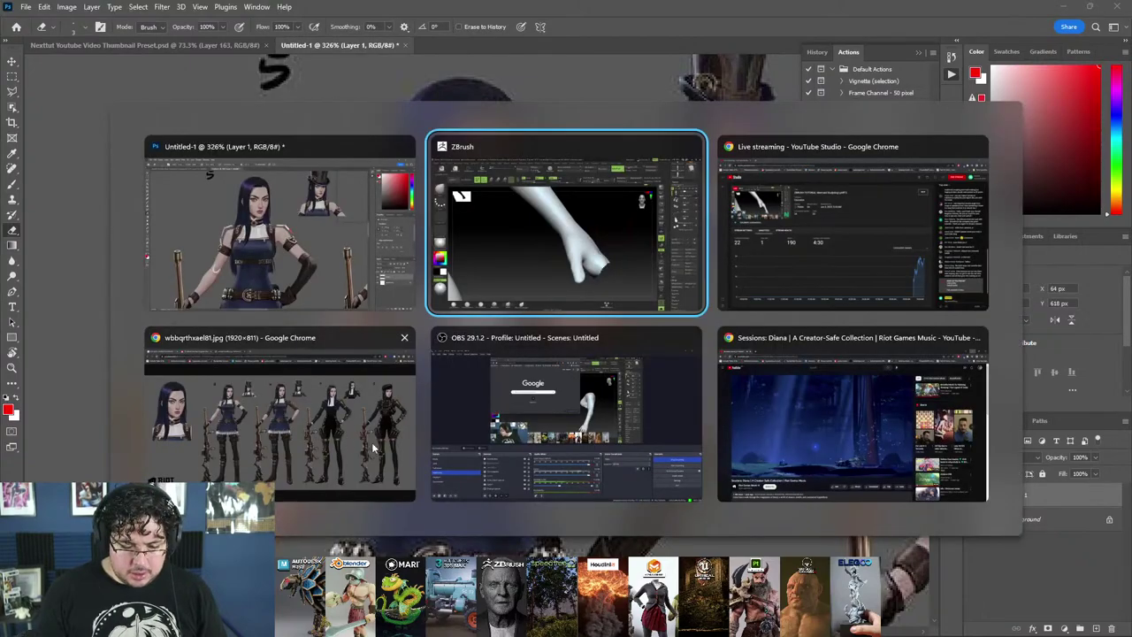
pyautogui.click(371, 443)
pyautogui.click(349, 30)
pyautogui.write('CARTOO')
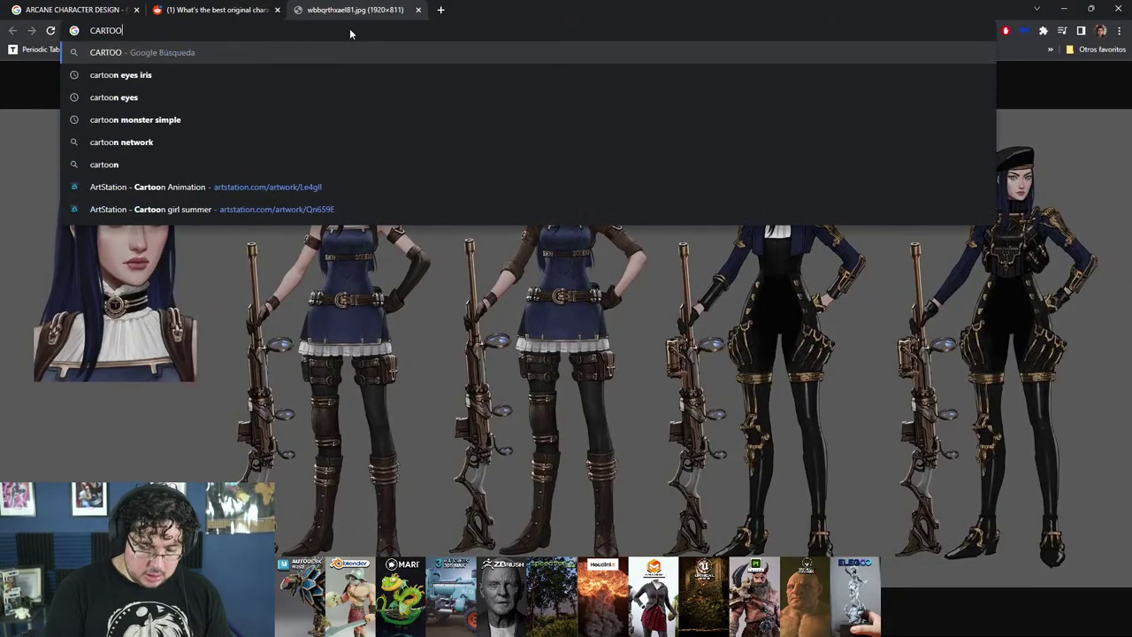
pyautogui.write('N HANDS S')
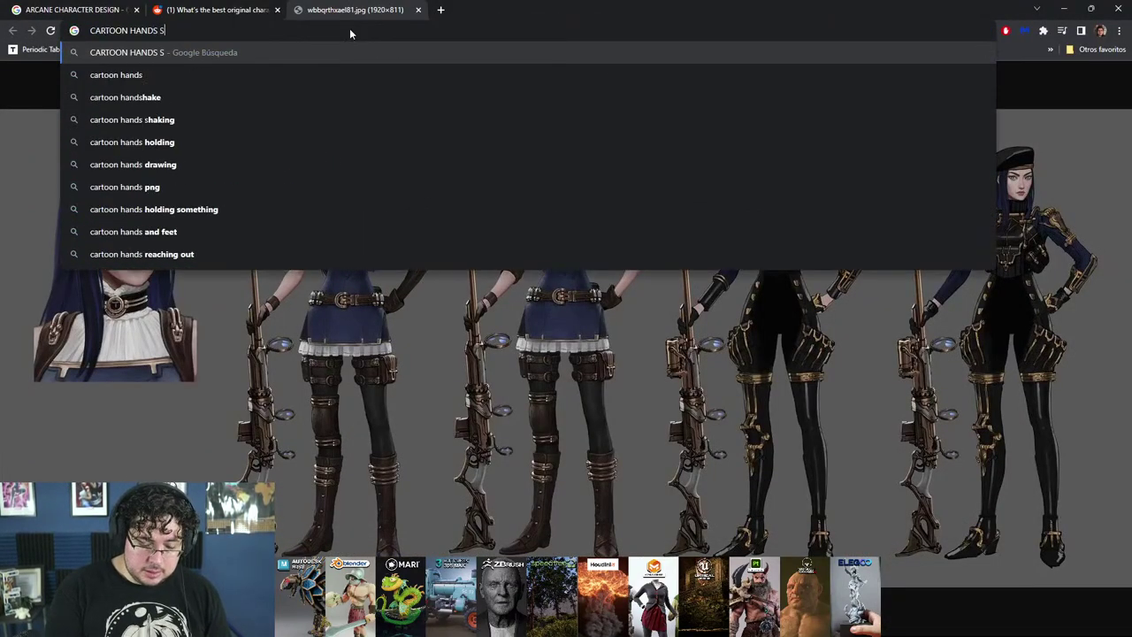
pyautogui.write('TYLIZED')
pyautogui.press('Return')
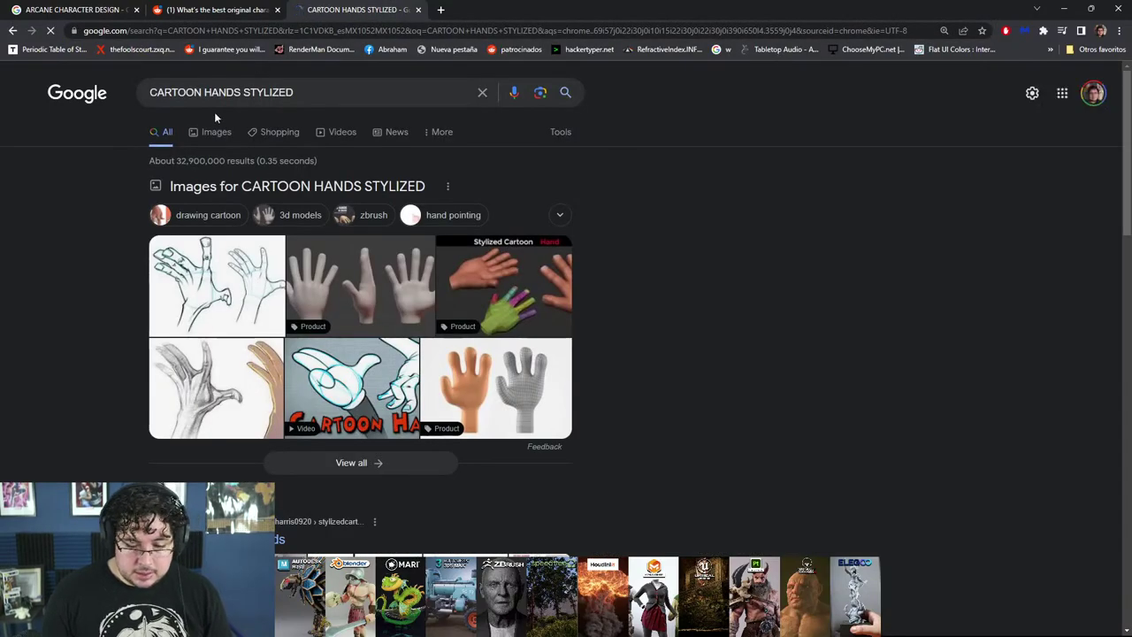
pyautogui.click(221, 297)
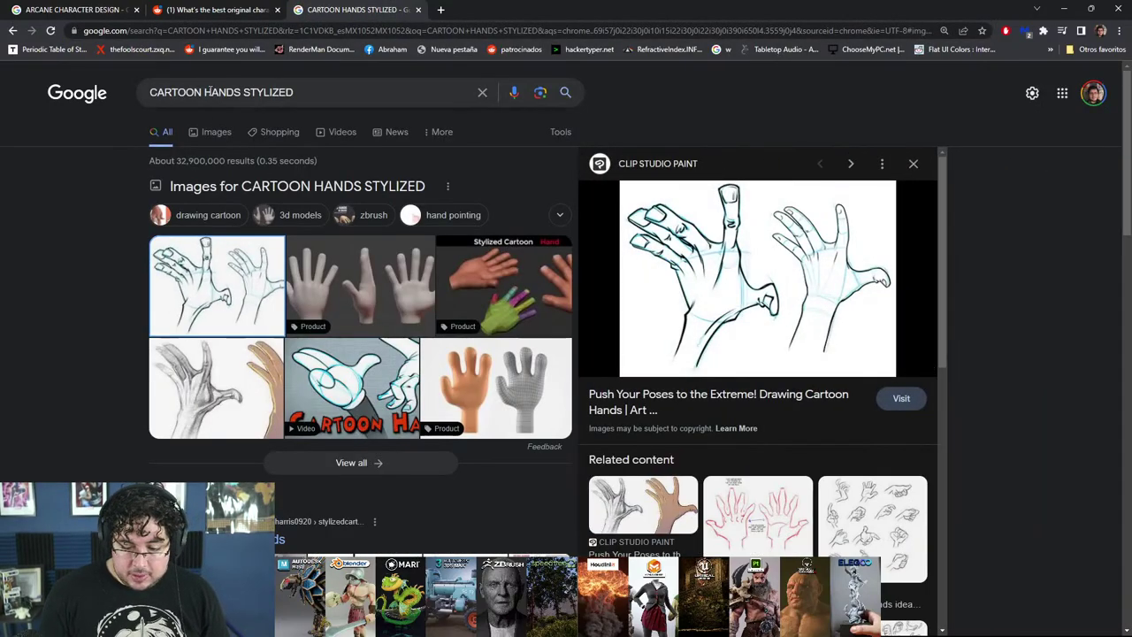
pyautogui.click(214, 133)
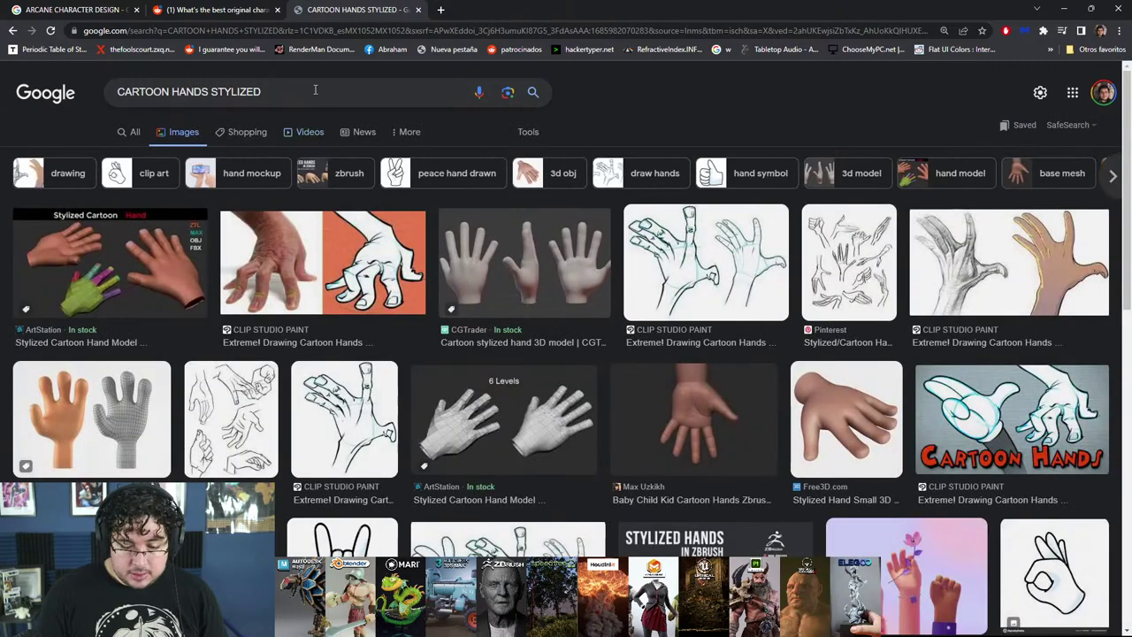
# Step: Narrow the image search to "CARTOON HANDS STYLIZED FEMALE"
pyautogui.click(311, 92)
pyautogui.write('FEMALE')
pyautogui.press('Return')
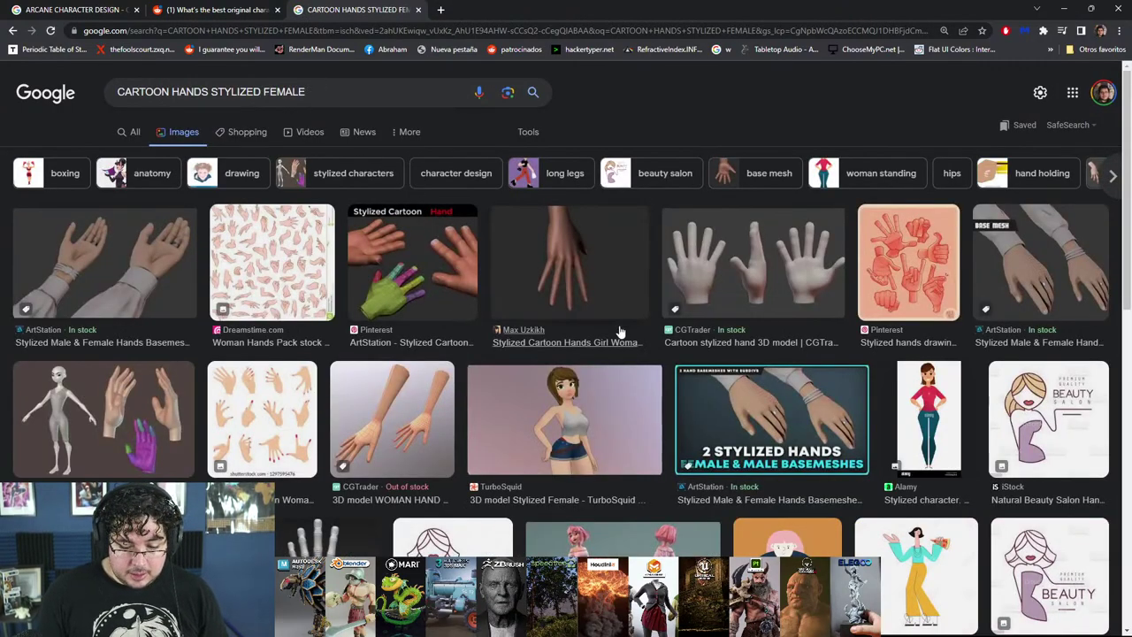
# Step: Enlarge the Vertex School stylised character hands image as a reference, and switch back to ZBrush
pyautogui.click(129, 415)
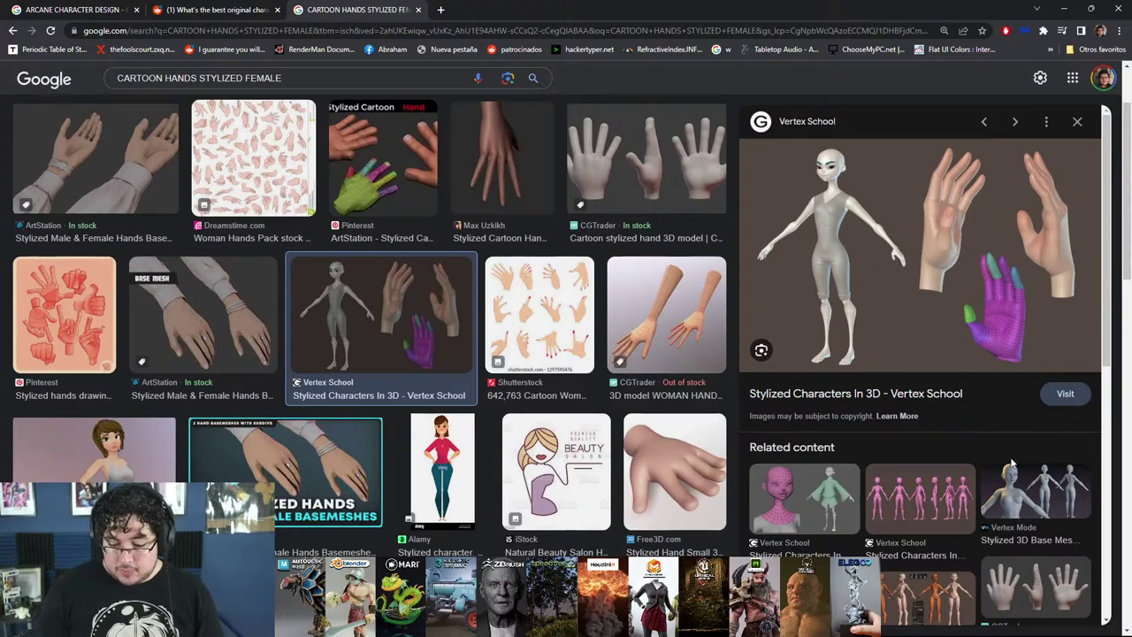
pyautogui.hotkey('alt', 'Tab')
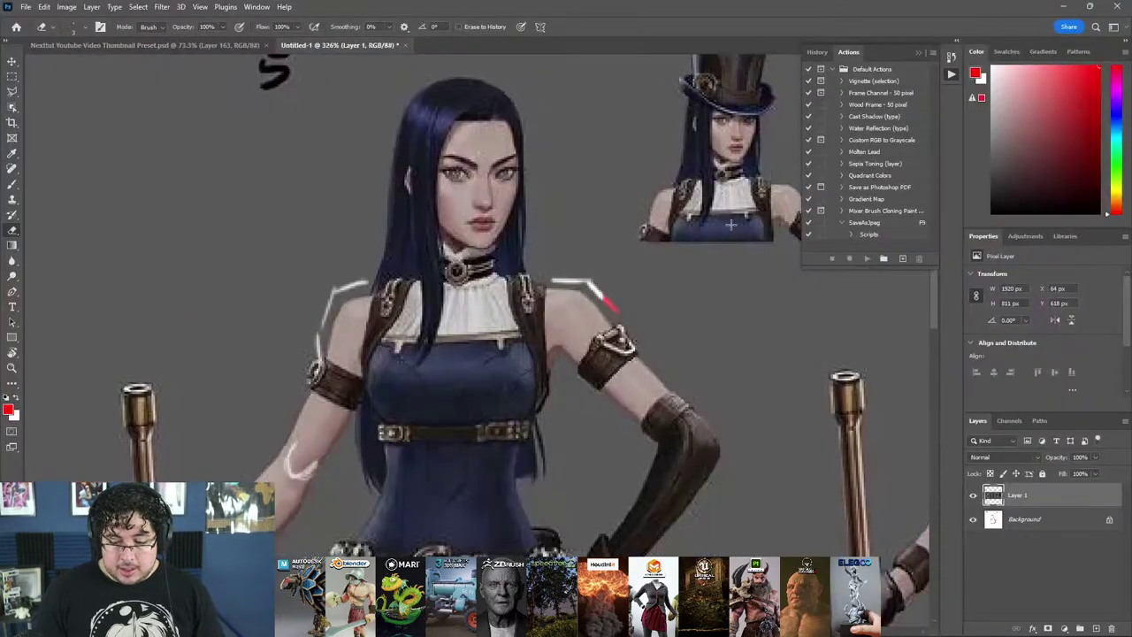
pyautogui.hotkey('alt', 'Tab')
pyautogui.hotkey('alt', 'Tab')
# Step: Build up the muscle mass at the thumb's base with the ClayBuildup brush at draw size about 83 and smooth it
pyautogui.moveTo(819, 395)
pyautogui.mouseDown()
pyautogui.moveTo(834, 425)
pyautogui.moveTo(817, 387)
pyautogui.mouseUp()
pyautogui.press('b')
pyautogui.press('c')
pyautogui.press('b')
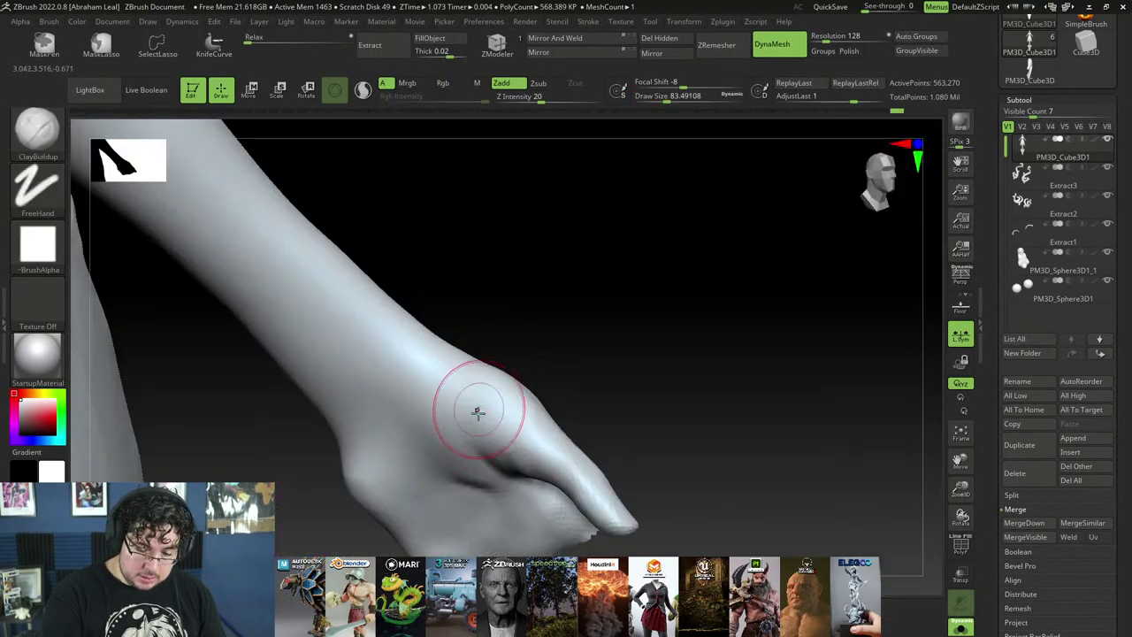
pyautogui.moveTo(483, 416)
pyautogui.mouseDown()
pyautogui.moveTo(455, 405)
pyautogui.moveTo(479, 473)
pyautogui.mouseUp()
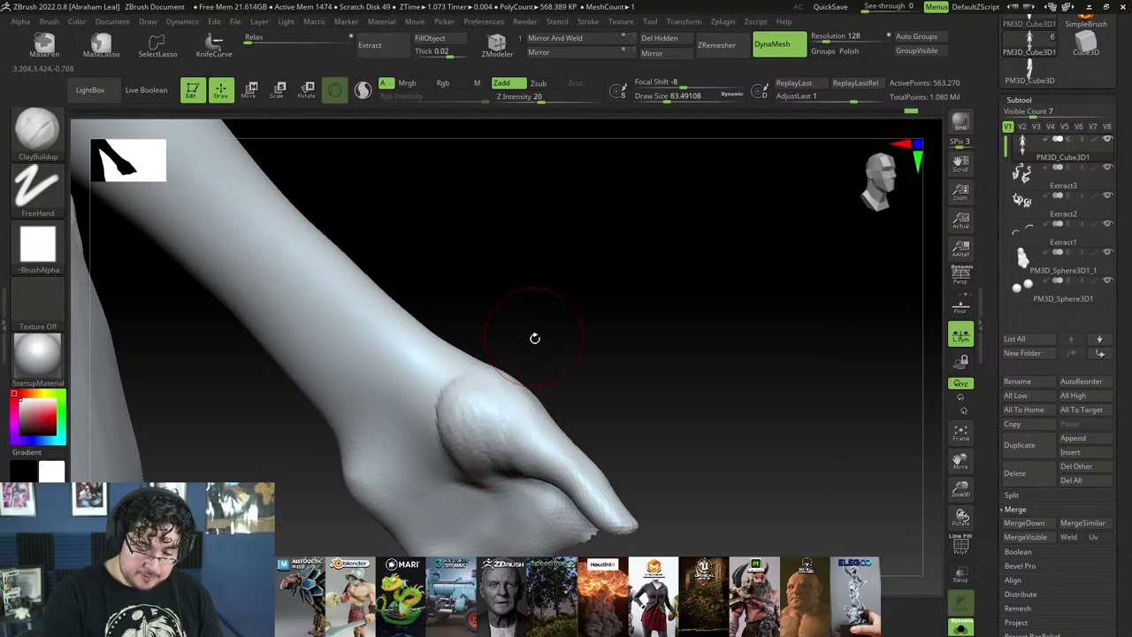
pyautogui.moveTo(534, 338)
pyautogui.mouseDown()
pyautogui.moveTo(536, 295)
pyautogui.moveTo(634, 273)
pyautogui.moveTo(522, 354)
pyautogui.moveTo(526, 313)
pyautogui.mouseUp()
pyautogui.press('shift')
pyautogui.moveTo(549, 354); pyautogui.dragTo(576, 306, button='right')
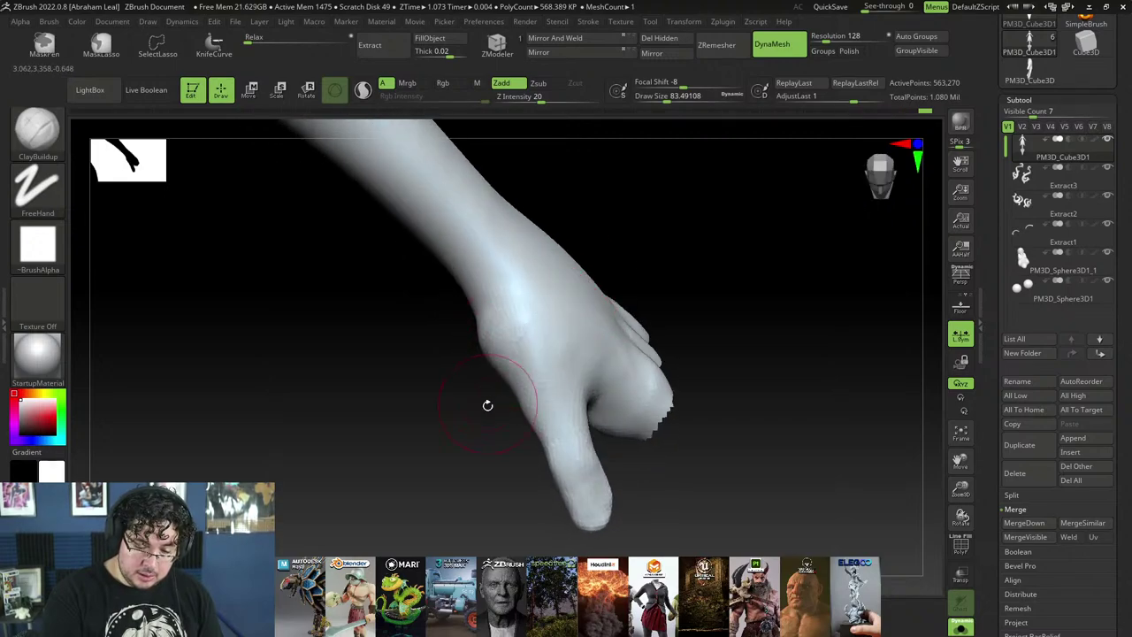
pyautogui.moveTo(487, 405); pyautogui.dragTo(534, 345)
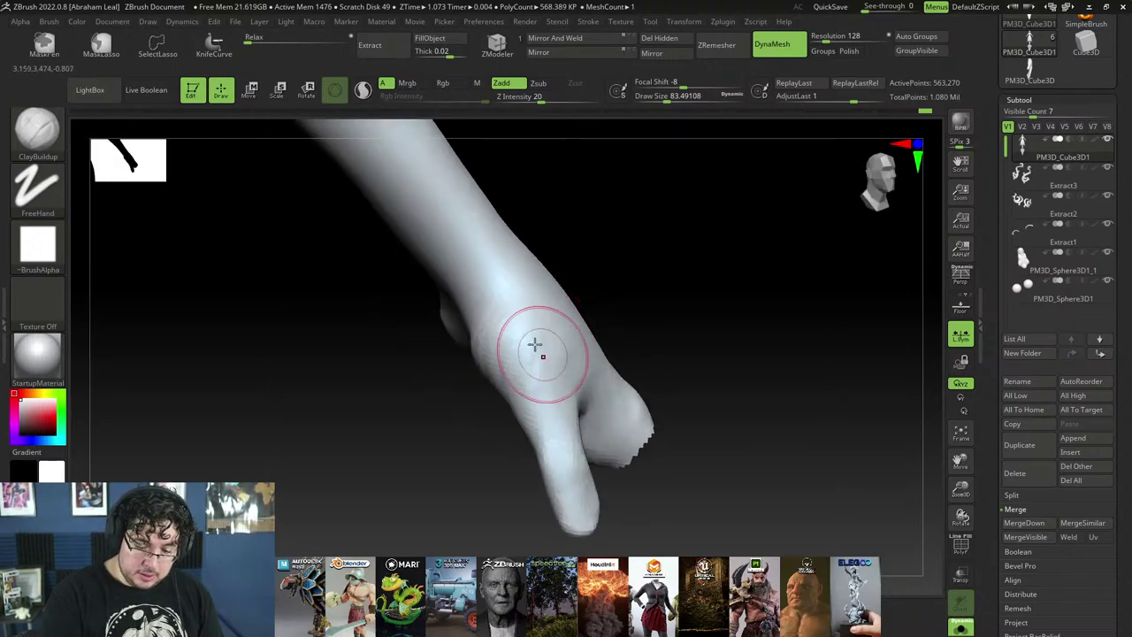
pyautogui.moveTo(619, 303)
pyautogui.mouseDown()
pyautogui.moveTo(731, 235)
pyautogui.moveTo(664, 235)
pyautogui.mouseUp()
# Step: Carve a crease where the thumb meets its base using the DamStandard brush at draw size about 41
pyautogui.press('b')
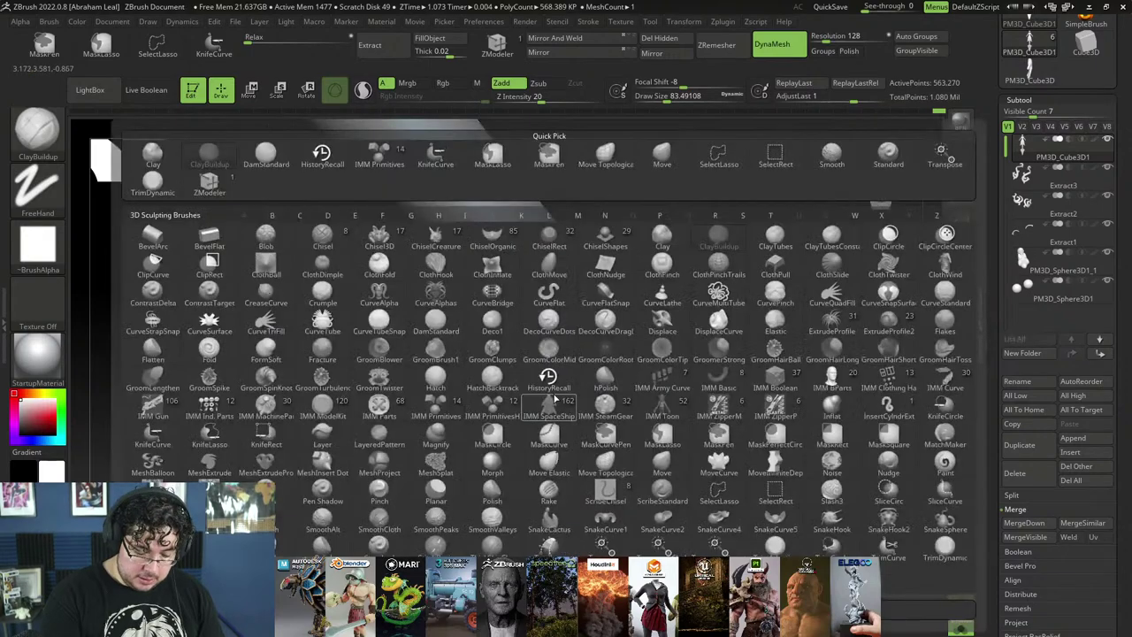
pyautogui.press('d')
pyautogui.press('s')
pyautogui.press('s')
pyautogui.moveTo(551, 384); pyautogui.dragTo(531, 384)
pyautogui.moveTo(508, 333); pyautogui.dragTo(534, 418)
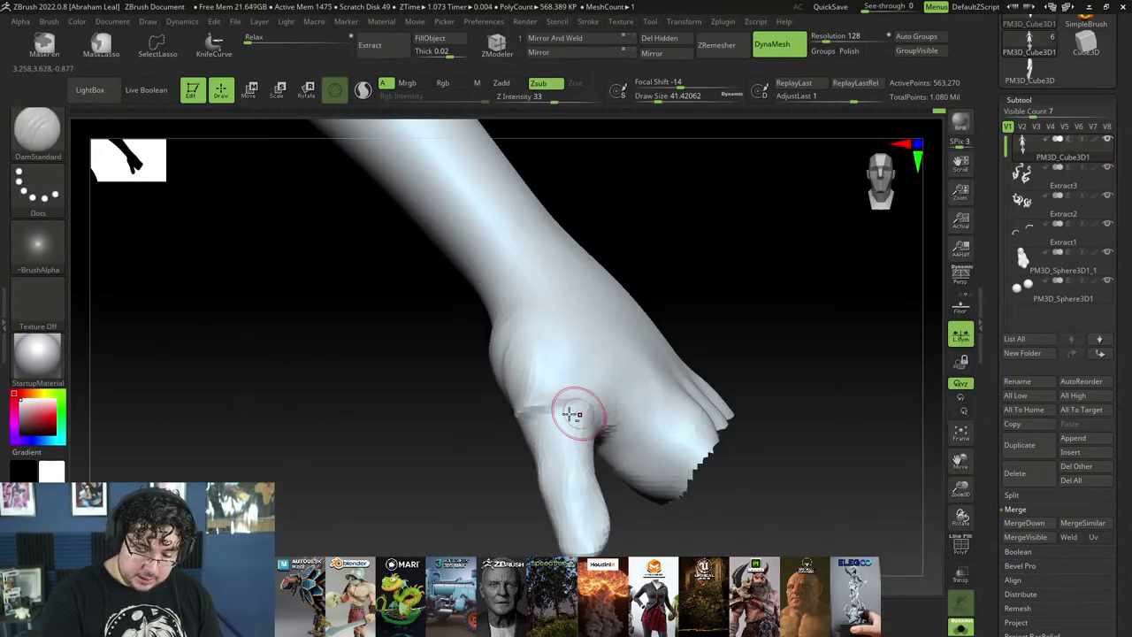
pyautogui.moveTo(508, 457); pyautogui.dragTo(567, 407)
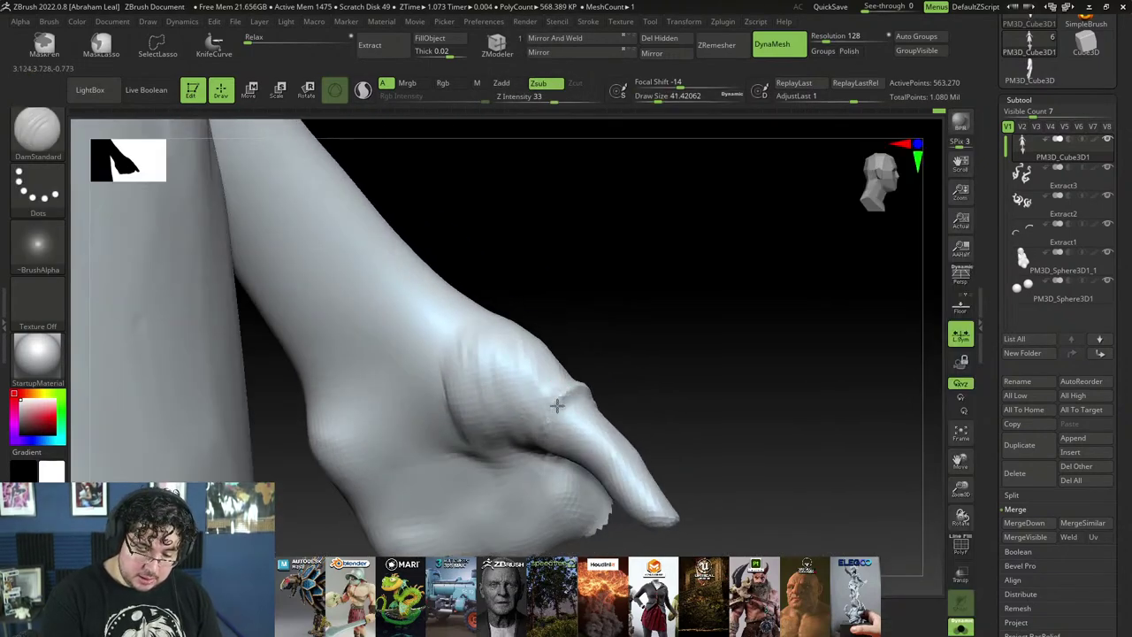
# Step: Smooth the carved crease and the surrounding surface at the thumb's lower joint
pyautogui.moveTo(584, 389); pyautogui.dragTo(543, 407, button='right')
pyautogui.keyDown('shift'); pyautogui.moveTo(543, 407); pyautogui.dragTo(564, 392); pyautogui.keyUp('shift')
pyautogui.moveTo(563, 392); pyautogui.dragTo(547, 358, button='right')
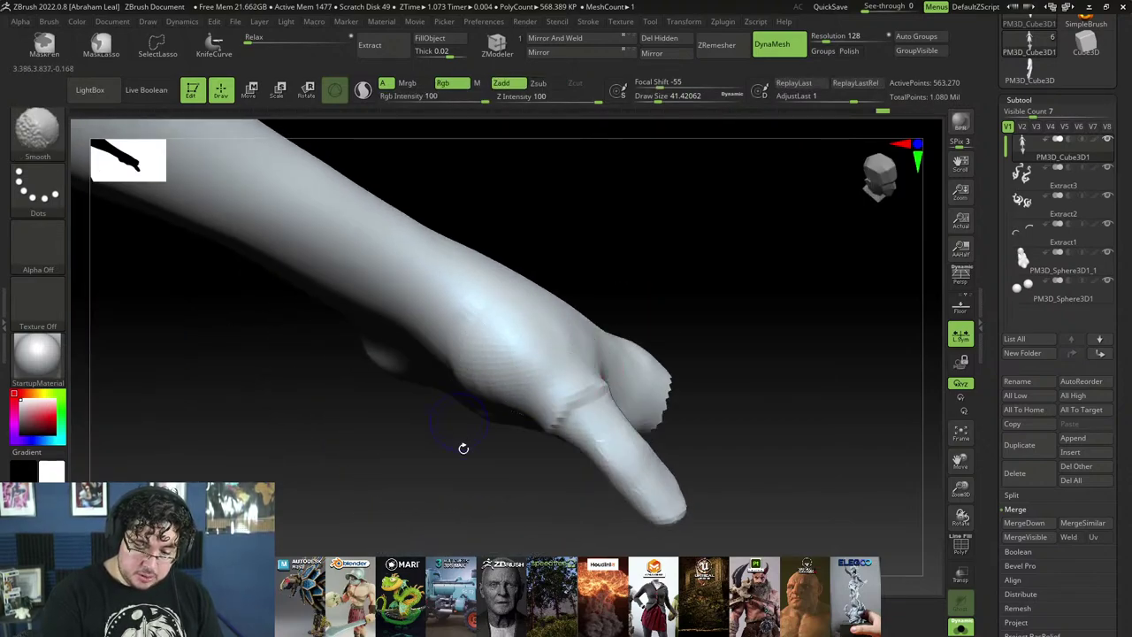
pyautogui.moveTo(462, 448); pyautogui.dragTo(628, 337)
pyautogui.moveTo(639, 423); pyautogui.dragTo(663, 380)
pyautogui.keyDown('shift'); pyautogui.moveTo(586, 405); pyautogui.dragTo(609, 424); pyautogui.keyUp('shift')
pyautogui.moveTo(690, 433); pyautogui.dragTo(611, 427)
pyautogui.moveTo(687, 445)
pyautogui.mouseDown()
pyautogui.moveTo(599, 412)
pyautogui.moveTo(690, 367)
pyautogui.moveTo(809, 336)
pyautogui.moveTo(791, 374)
pyautogui.moveTo(751, 329)
pyautogui.moveTo(741, 289)
pyautogui.moveTo(791, 240)
pyautogui.moveTo(673, 345)
pyautogui.moveTo(569, 405)
pyautogui.mouseUp()
# Step: Reshape the thumb's outline from several angles with the Move brush at draw size about 77
pyautogui.press('b')
pyautogui.press('m')
pyautogui.press('v')
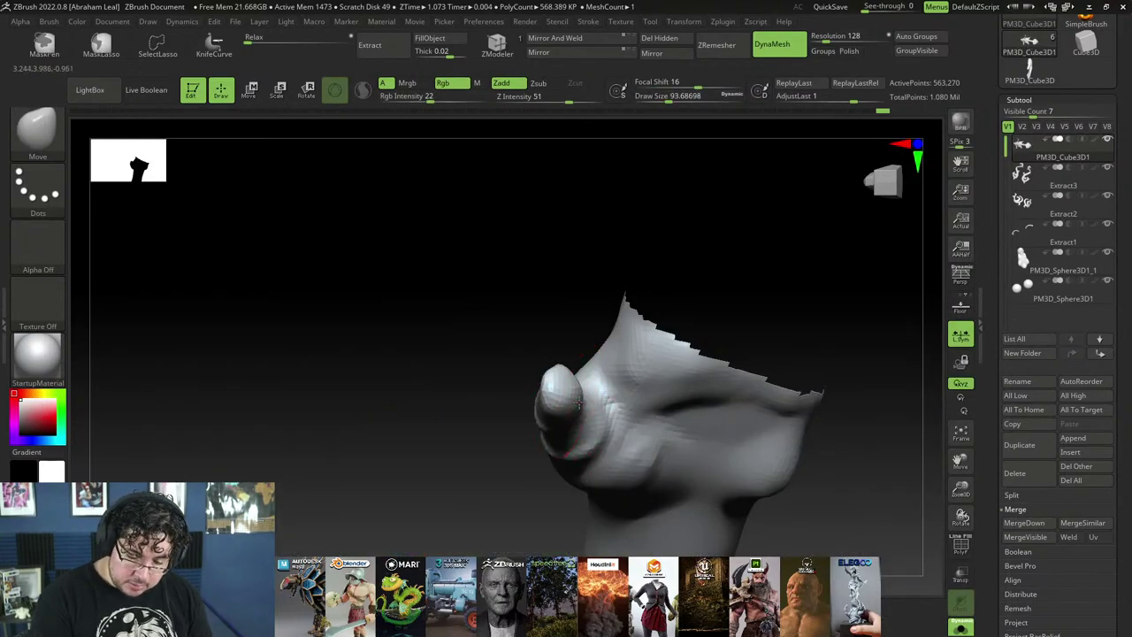
pyautogui.moveTo(575, 395); pyautogui.dragTo(597, 386, button='right')
pyautogui.press('space')
pyautogui.moveTo(597, 386); pyautogui.dragTo(587, 384)
pyautogui.moveTo(587, 384); pyautogui.dragTo(566, 373, button='right')
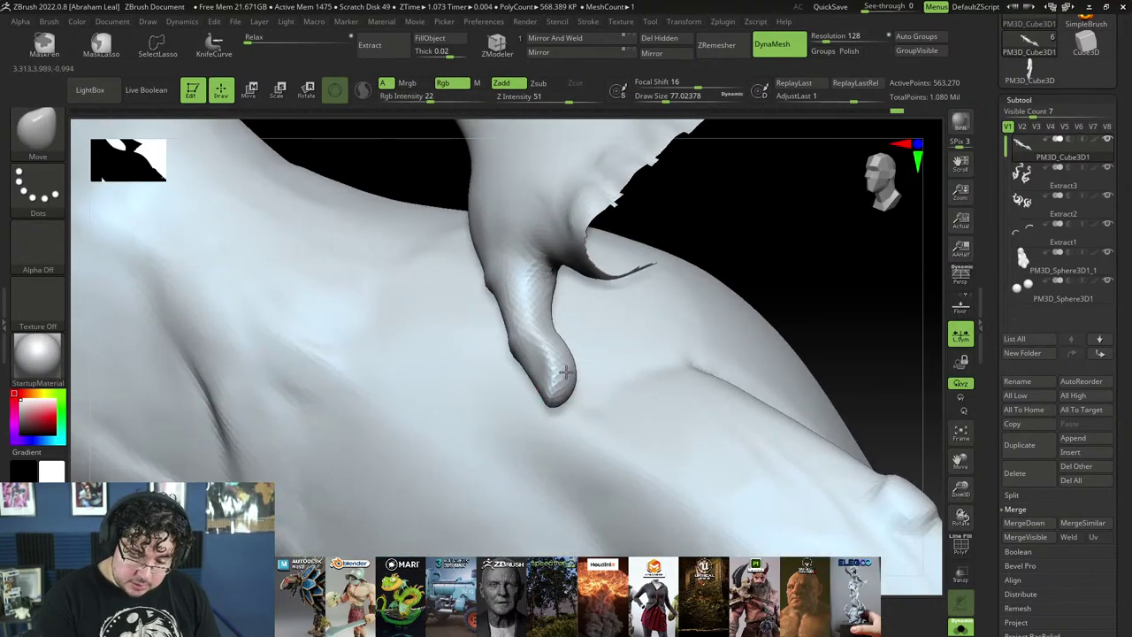
pyautogui.moveTo(779, 232); pyautogui.dragTo(592, 392)
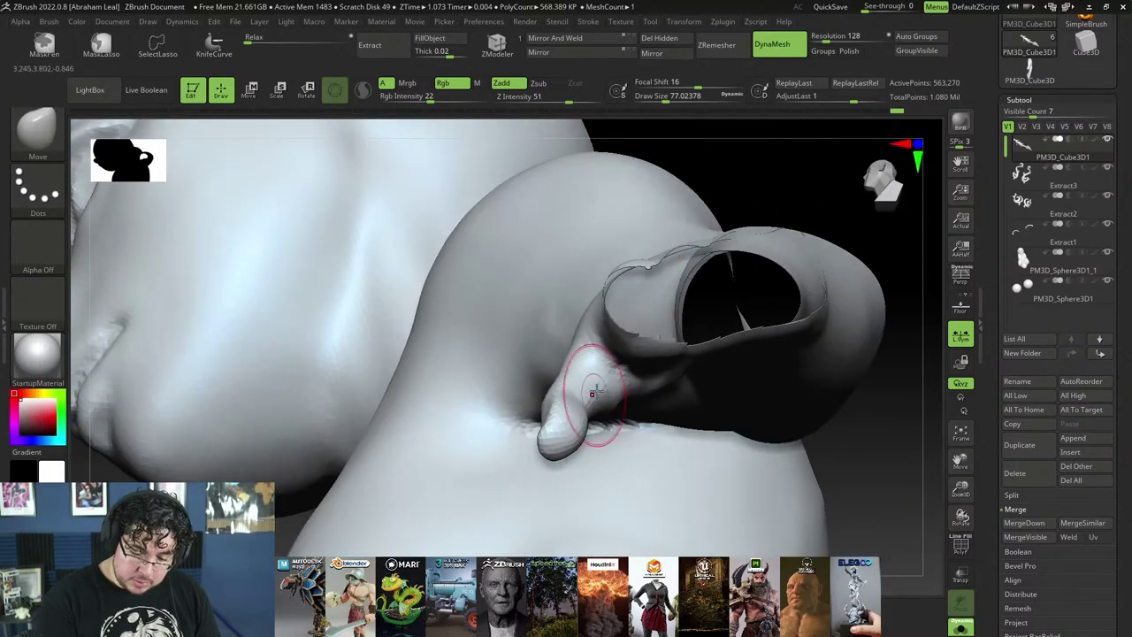
pyautogui.moveTo(708, 273); pyautogui.dragTo(601, 365)
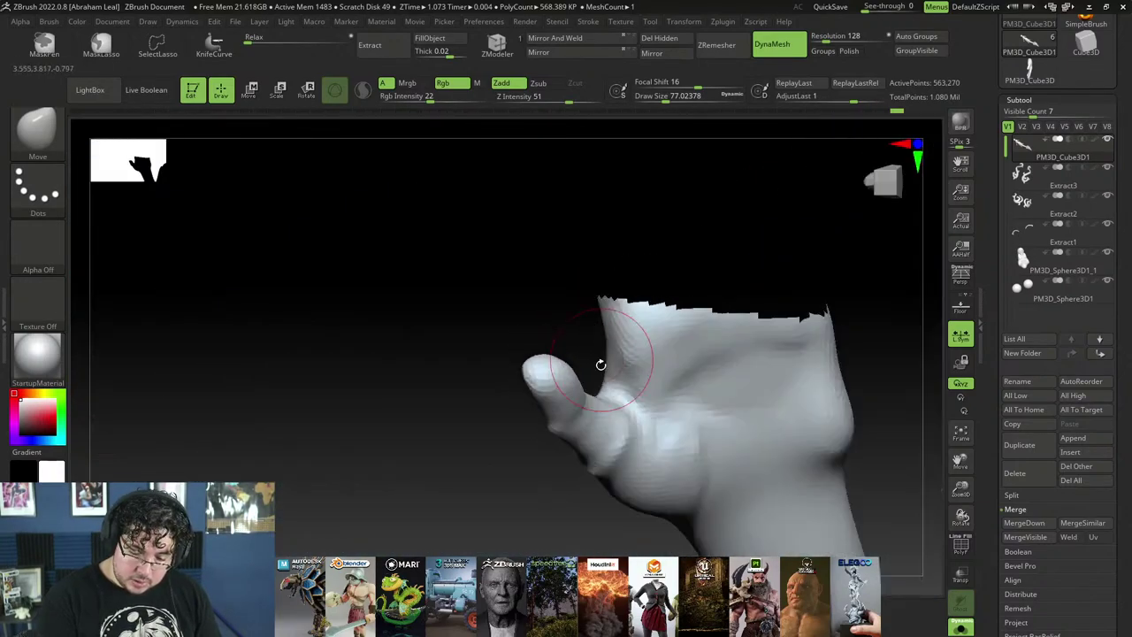
# Step: Add volume to the thumb's segments and joints with the ClayBuildup brush at draw size about 65
pyautogui.press('b')
pyautogui.press('c')
pyautogui.press('b')
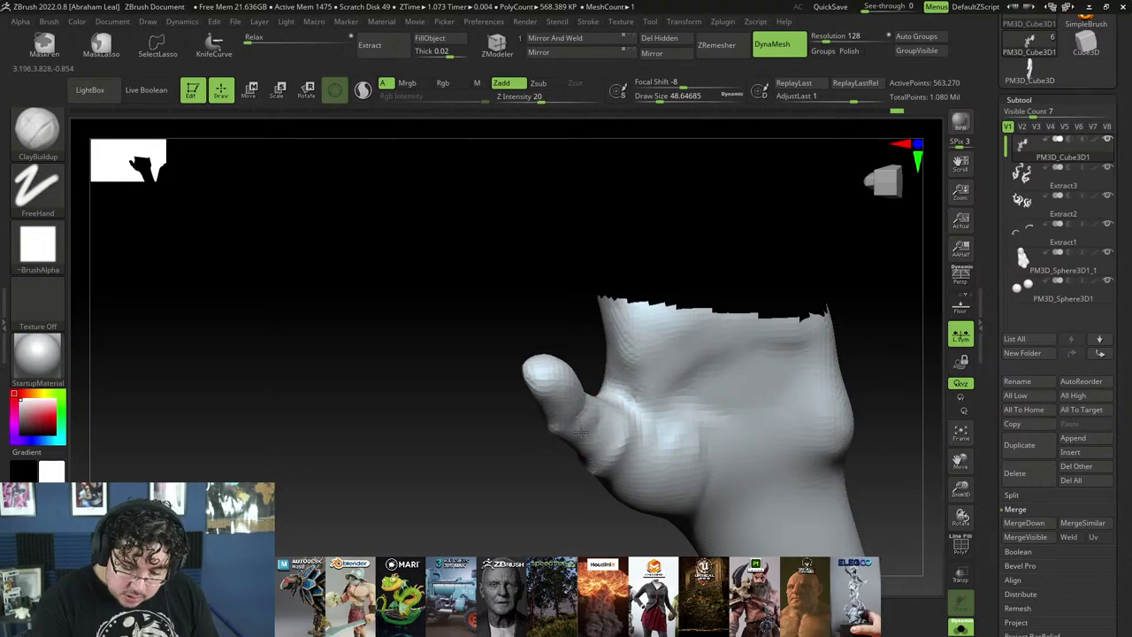
pyautogui.press('s')
pyautogui.moveTo(617, 425); pyautogui.dragTo(623, 425)
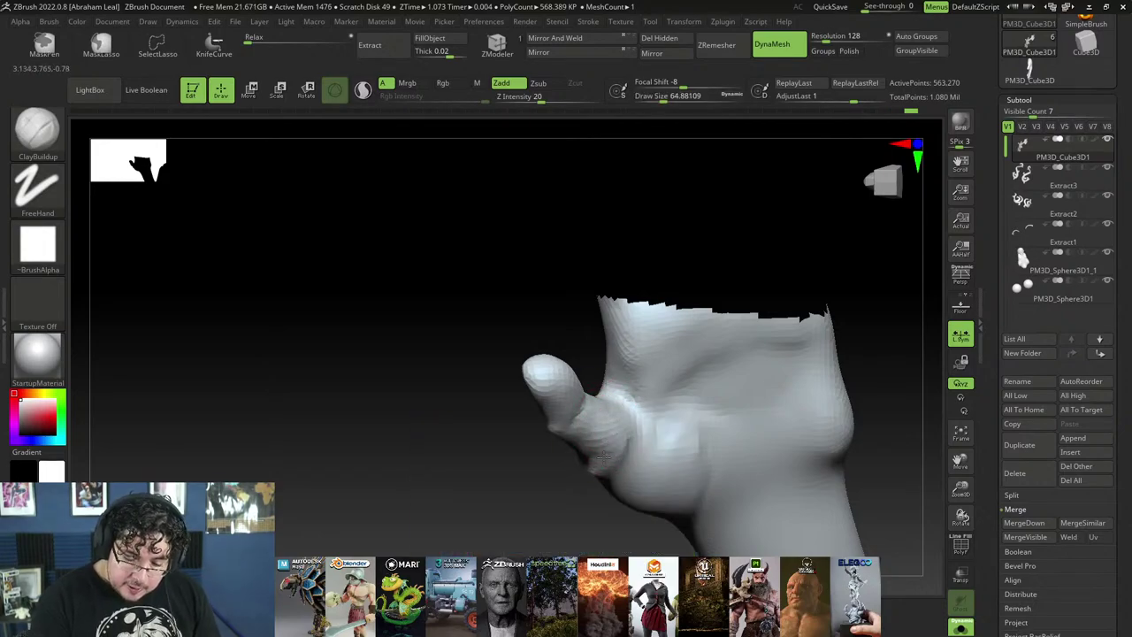
pyautogui.moveTo(500, 474); pyautogui.dragTo(651, 425)
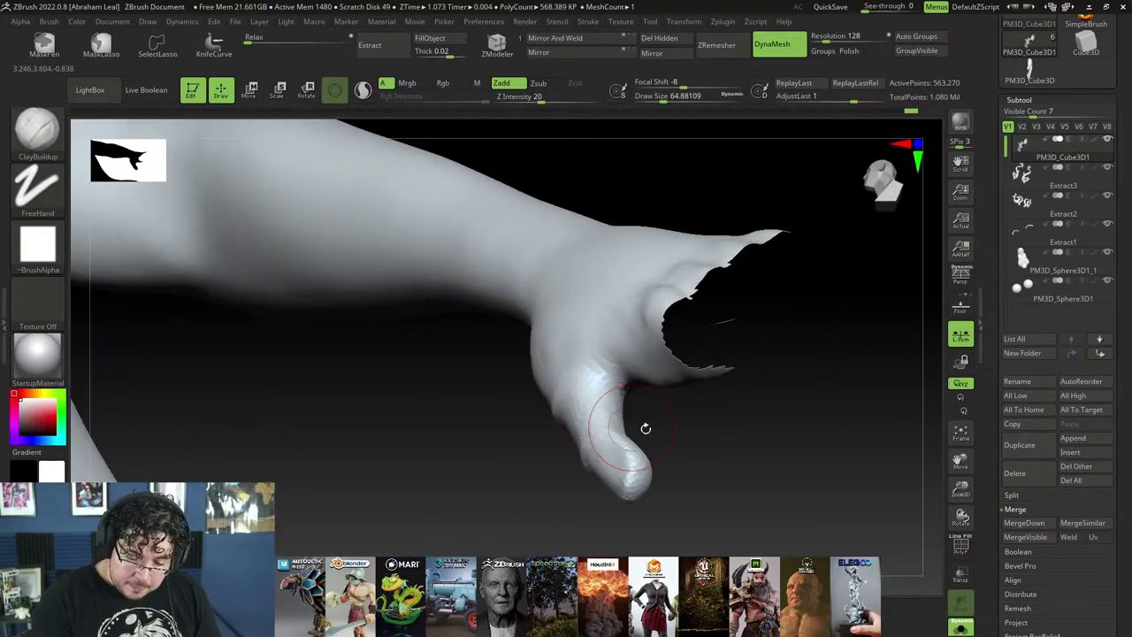
pyautogui.moveTo(646, 428); pyautogui.dragTo(617, 376, button='right')
pyautogui.moveTo(680, 429); pyautogui.dragTo(780, 269, button='right')
pyautogui.moveTo(597, 360); pyautogui.dragTo(594, 380)
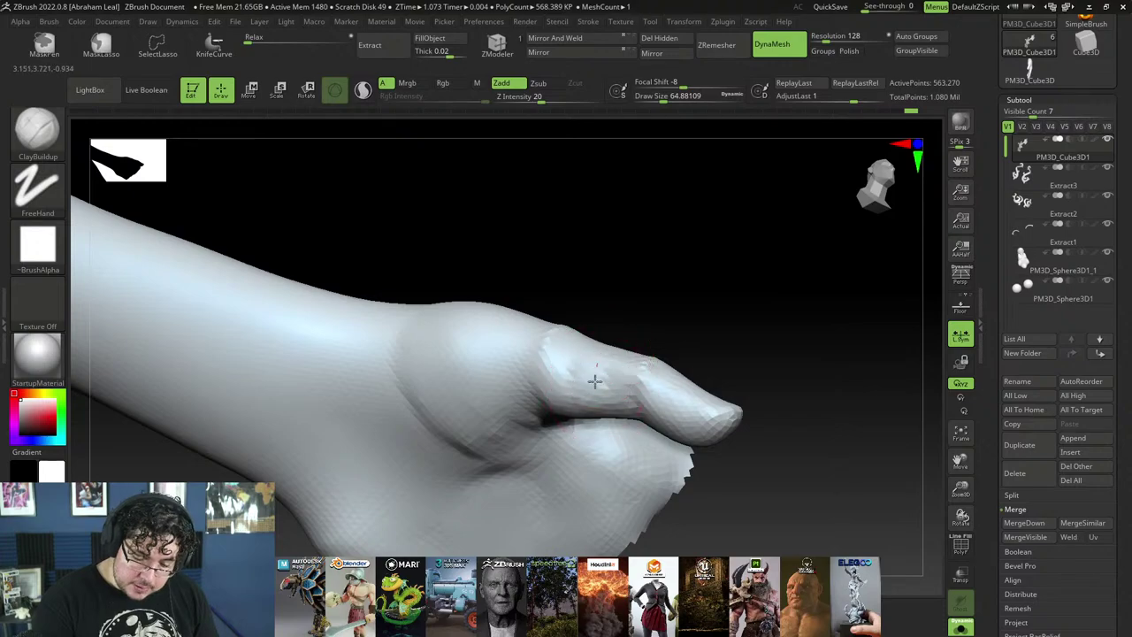
pyautogui.moveTo(571, 391)
pyautogui.mouseDown(button='right')
pyautogui.moveTo(639, 316)
pyautogui.moveTo(616, 335)
pyautogui.mouseUp(button='right')
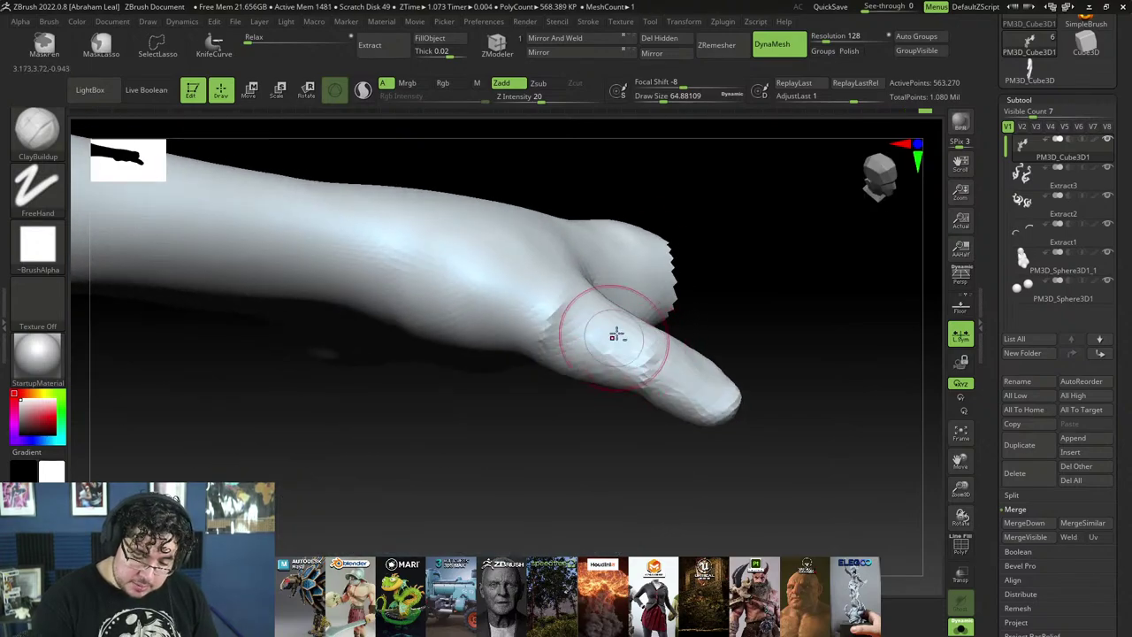
pyautogui.moveTo(653, 467)
pyautogui.mouseDown(button='right')
pyautogui.moveTo(733, 324)
pyautogui.moveTo(703, 293)
pyautogui.moveTo(733, 230)
pyautogui.moveTo(712, 257)
pyautogui.mouseUp(button='right')
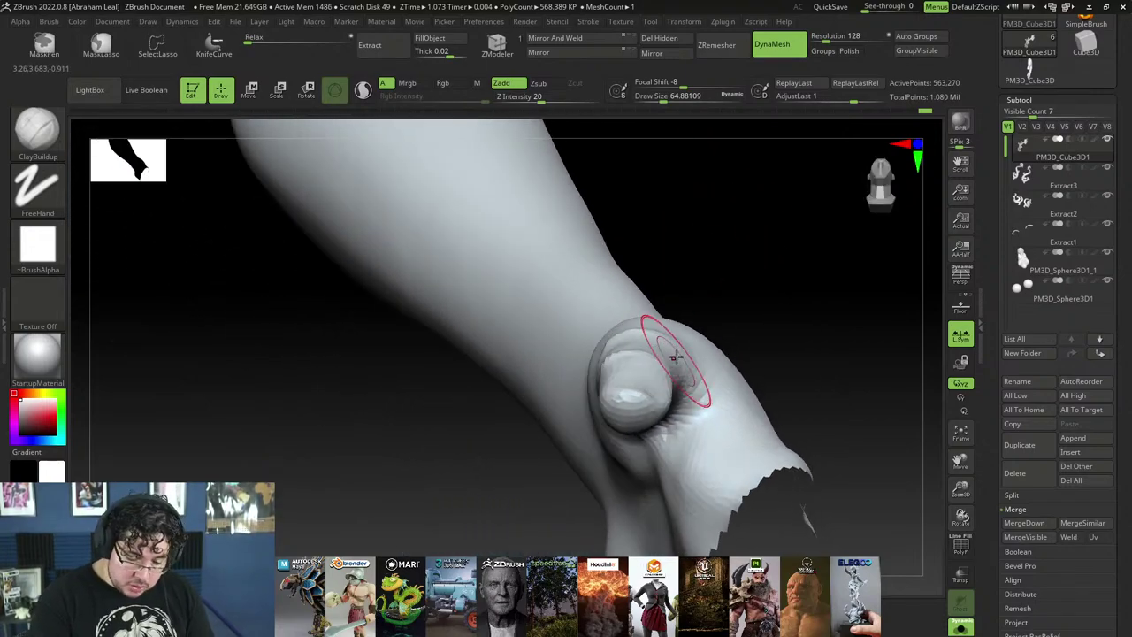
# Step: Adjust the thumb's silhouette and its transition into the palm with the Move brush at draw size about 74
pyautogui.press('b')
pyautogui.press('m')
pyautogui.press('v')
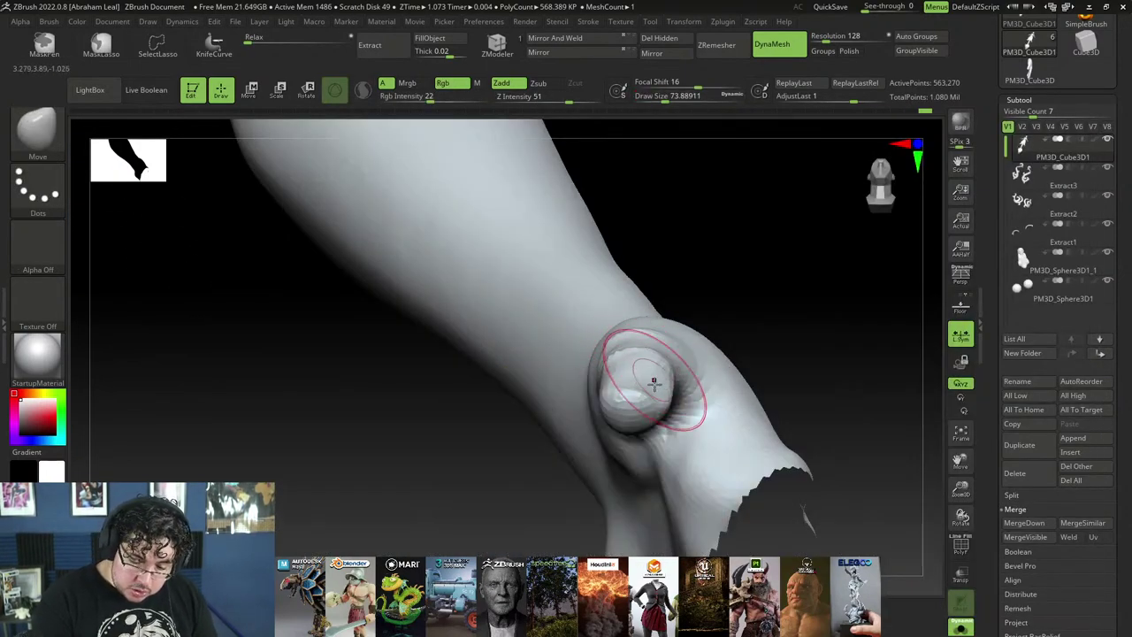
pyautogui.moveTo(654, 382); pyautogui.dragTo(698, 318, button='right')
pyautogui.moveTo(698, 318); pyautogui.dragTo(686, 318)
pyautogui.moveTo(773, 261)
pyautogui.mouseDown(button='right')
pyautogui.moveTo(753, 307)
pyautogui.moveTo(692, 321)
pyautogui.moveTo(670, 233)
pyautogui.moveTo(565, 392)
pyautogui.moveTo(534, 357)
pyautogui.moveTo(551, 387)
pyautogui.moveTo(649, 339)
pyautogui.mouseUp(button='right')
# Step: Build up the thumb's middle joint with ClayBuildup at draw size about 54, and check the hands against the full figure
pyautogui.press('b')
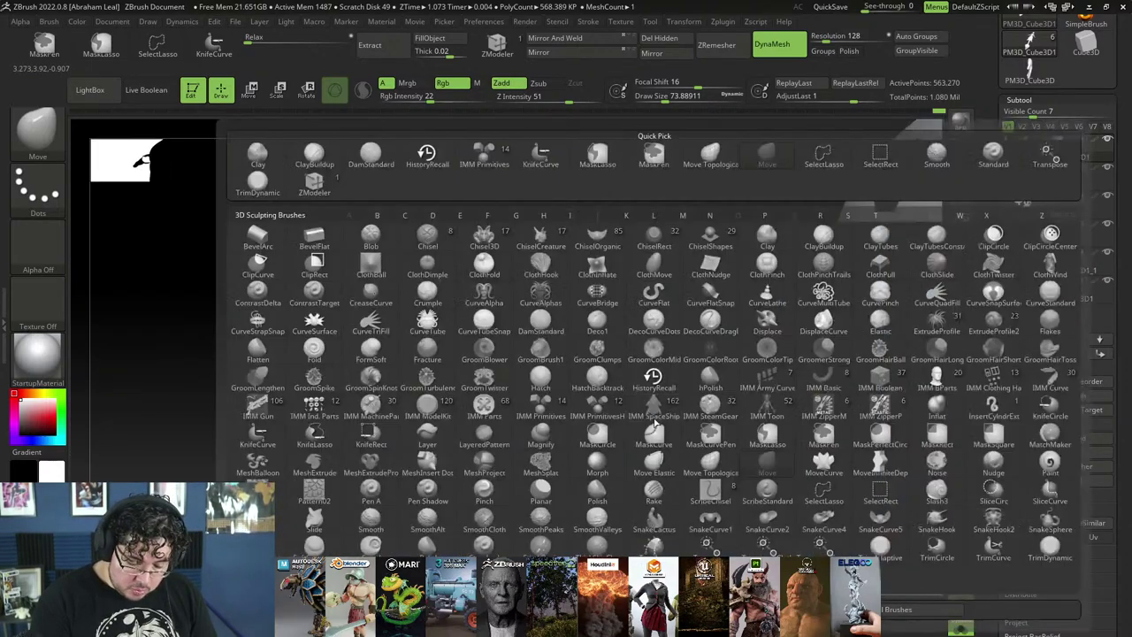
pyautogui.press('c')
pyautogui.press('b')
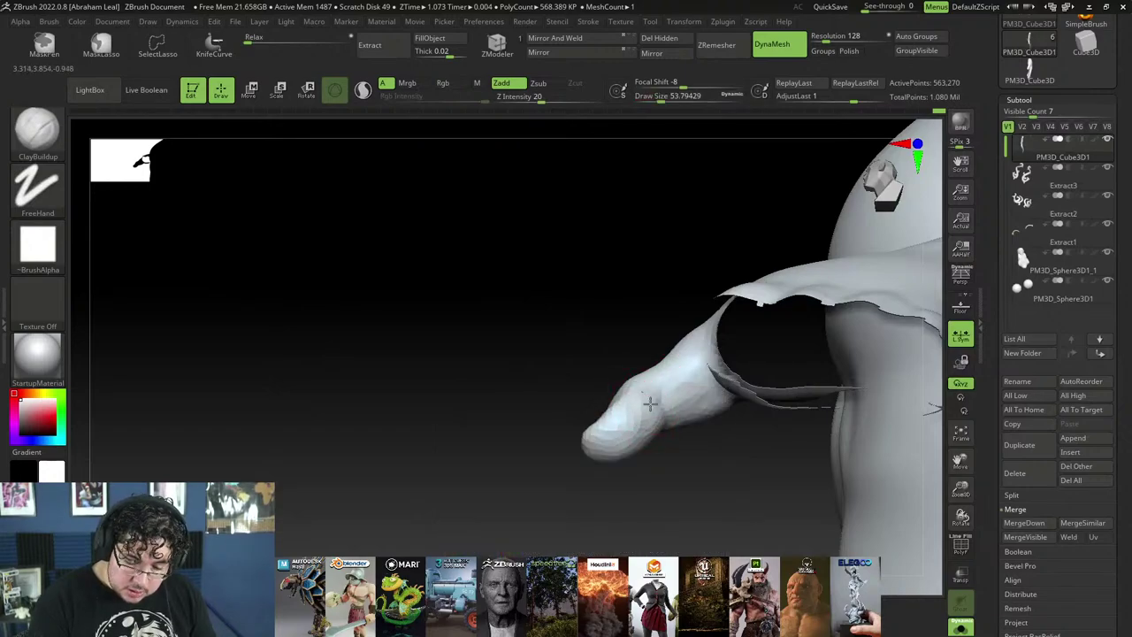
pyautogui.moveTo(631, 411)
pyautogui.mouseDown(button='right')
pyautogui.moveTo(660, 412)
pyautogui.moveTo(700, 460)
pyautogui.moveTo(664, 383)
pyautogui.mouseUp(button='right')
pyautogui.moveTo(387, 501); pyautogui.dragTo(793, 376, button='right')
pyautogui.keyDown('ctrl'); pyautogui.moveTo(766, 321); pyautogui.dragTo(768, 415, button='right'); pyautogui.keyUp('ctrl')
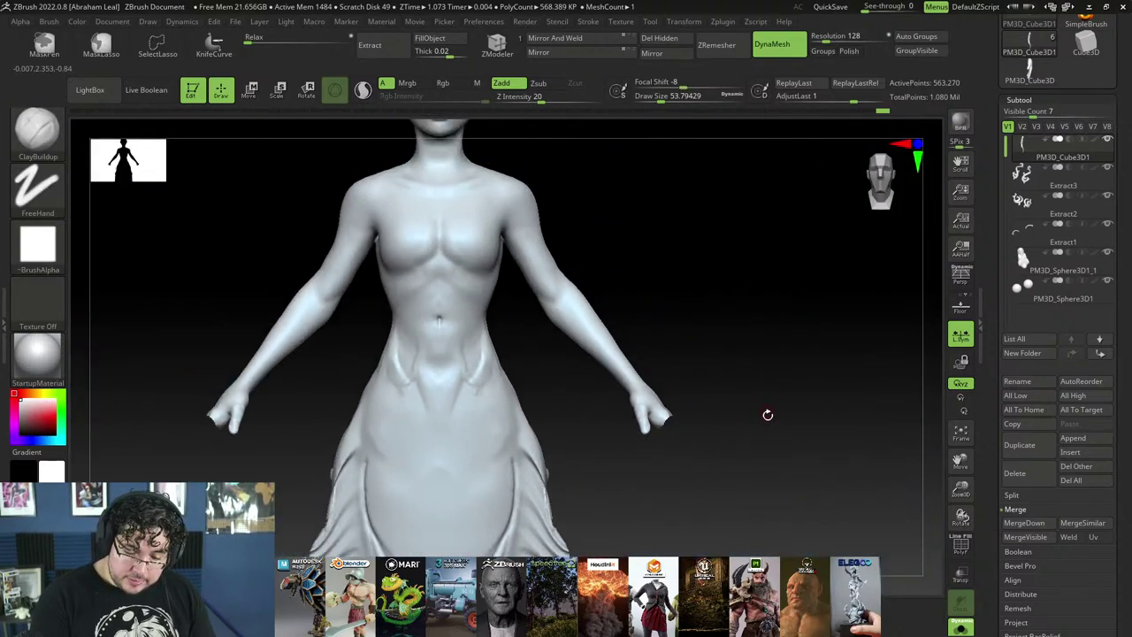
pyautogui.moveTo(759, 365)
pyautogui.keyDown('ctrl'); pyautogui.mouseDown(button='right')
pyautogui.moveTo(758, 387)
pyautogui.moveTo(735, 354)
pyautogui.moveTo(793, 404)
pyautogui.moveTo(771, 357)
pyautogui.moveTo(819, 503)
pyautogui.moveTo(827, 395)
pyautogui.moveTo(802, 324)
pyautogui.moveTo(789, 370)
pyautogui.mouseUp(button='right'); pyautogui.keyUp('ctrl')
pyautogui.hotkey('alt', 'Tab')
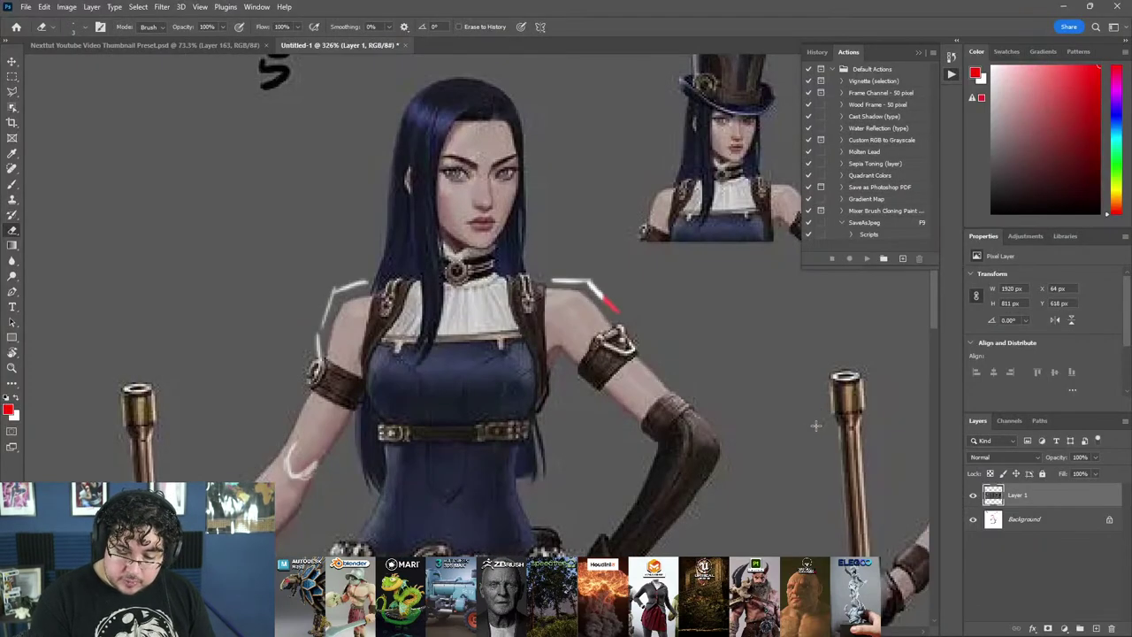
pyautogui.hotkey('alt', 'Tab')
# Step: Reposition the thumb's base and lower segment with the Move brush at draw size about 108
pyautogui.moveTo(799, 419); pyautogui.dragTo(703, 289, button='right')
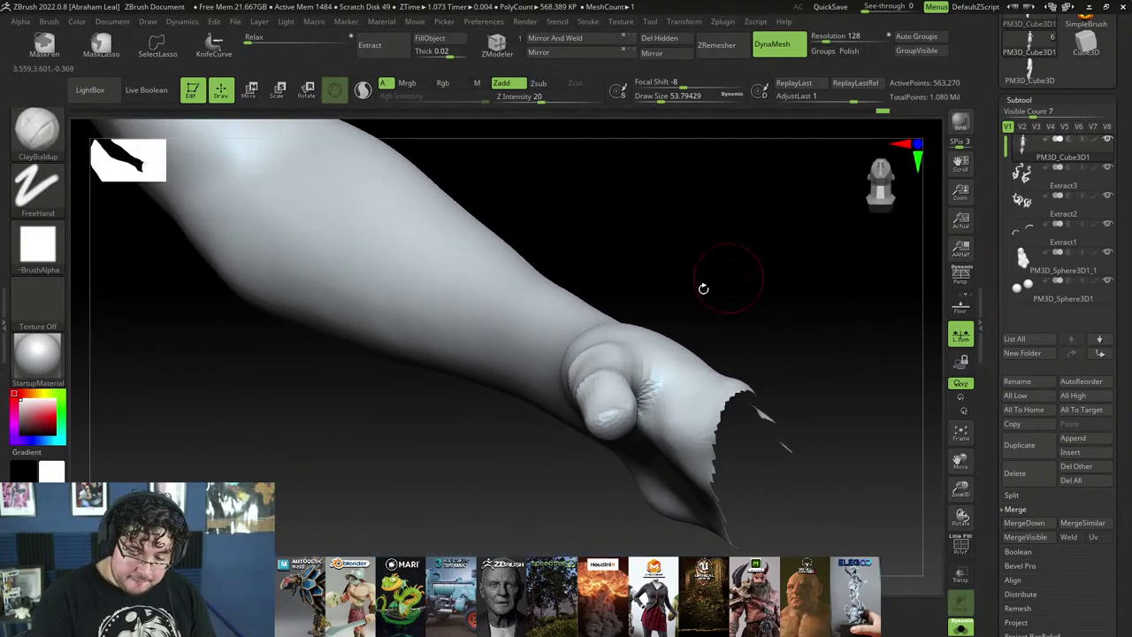
pyautogui.press('b')
pyautogui.press('m')
pyautogui.press('v')
pyautogui.press('space')
pyautogui.click(625, 358)
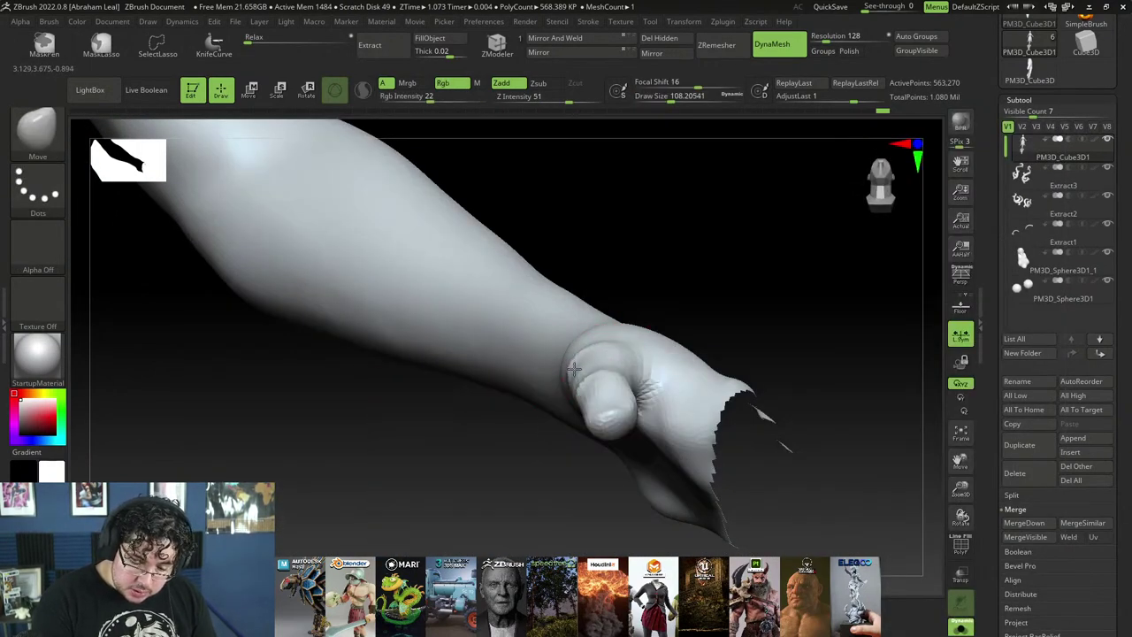
pyautogui.moveTo(671, 289); pyautogui.dragTo(638, 335, button='right')
pyautogui.moveTo(638, 335); pyautogui.dragTo(631, 364)
pyautogui.moveTo(632, 363)
pyautogui.mouseDown(button='right')
pyautogui.moveTo(716, 293)
pyautogui.moveTo(584, 389)
pyautogui.mouseUp(button='right')
# Step: Refine the curve of the thumb's tip and upper segment with the Move brush at draw size about 59
pyautogui.press('space')
pyautogui.click(605, 360)
pyautogui.moveTo(605, 360); pyautogui.dragTo(551, 416)
pyautogui.press('space')
pyautogui.click(575, 392)
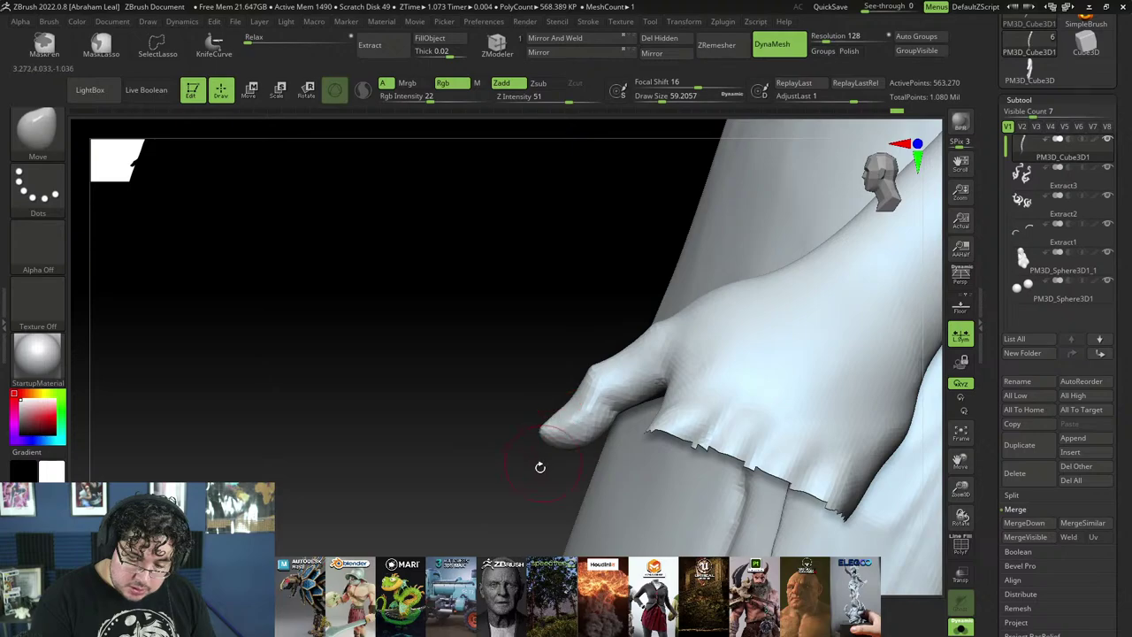
pyautogui.moveTo(599, 318); pyautogui.dragTo(652, 335)
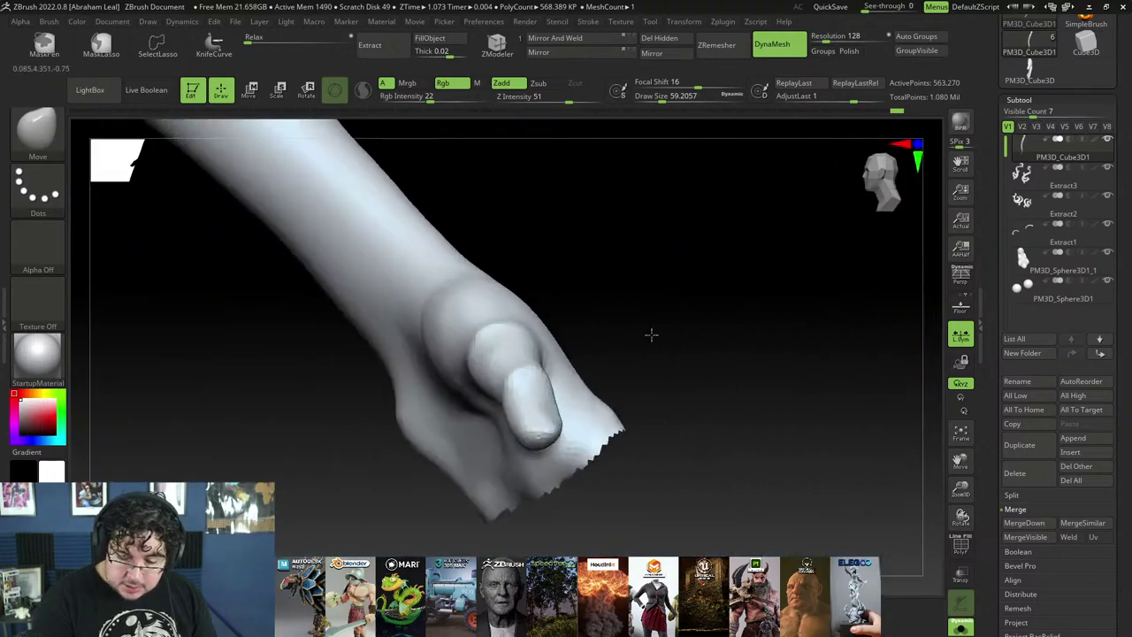
# Step: Smooth the thumb's lower segment and joints from several angles at draw size about 59
pyautogui.moveTo(651, 335)
pyautogui.mouseDown(button='right')
pyautogui.moveTo(681, 296)
pyautogui.moveTo(649, 318)
pyautogui.moveTo(637, 281)
pyautogui.moveTo(611, 301)
pyautogui.mouseUp(button='right')
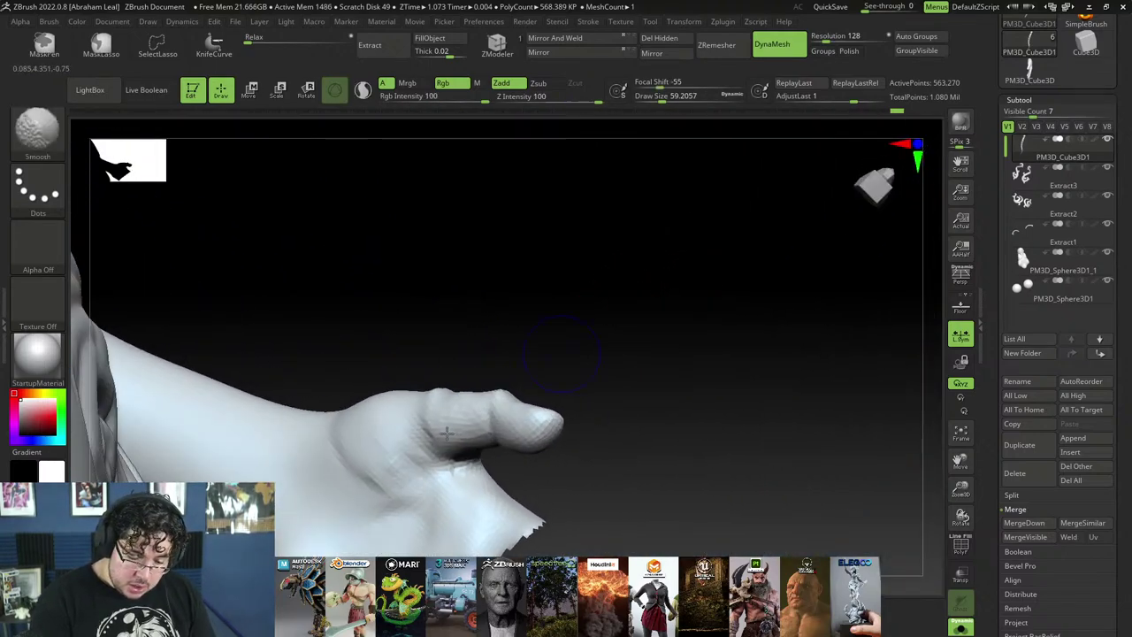
pyautogui.moveTo(447, 434)
pyautogui.keyDown('shift'); pyautogui.mouseDown()
pyautogui.moveTo(431, 410)
pyautogui.moveTo(433, 424)
pyautogui.mouseUp(); pyautogui.keyUp('shift')
pyautogui.moveTo(460, 407)
pyautogui.mouseDown(button='right')
pyautogui.moveTo(488, 392)
pyautogui.moveTo(469, 416)
pyautogui.mouseUp(button='right')
pyautogui.keyDown('shift'); pyautogui.moveTo(437, 389); pyautogui.dragTo(453, 404); pyautogui.keyUp('shift')
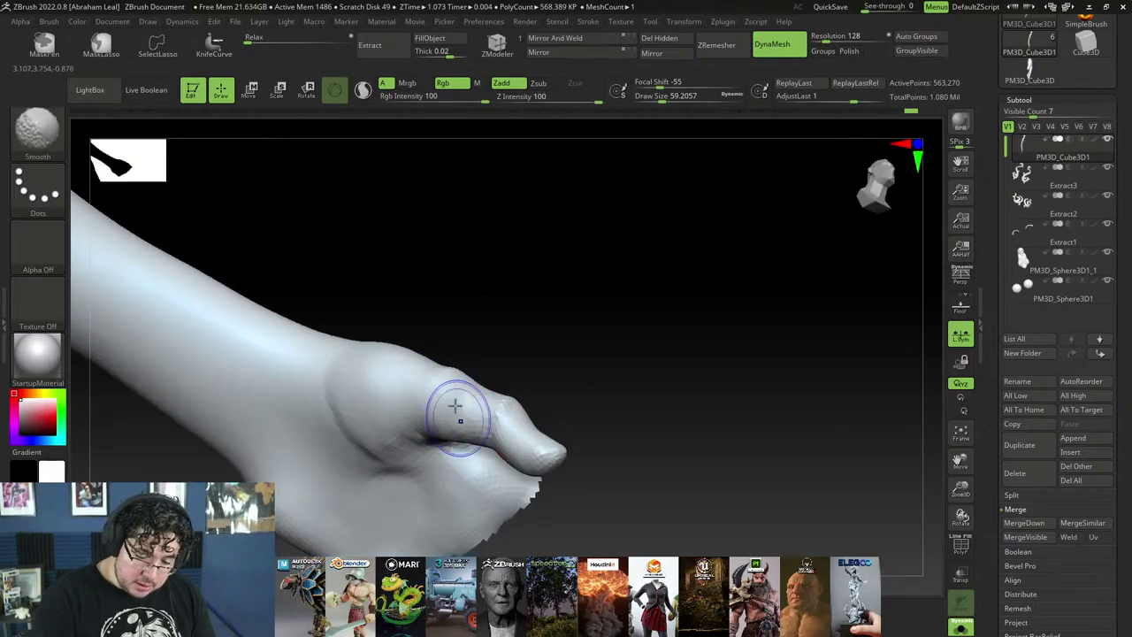
pyautogui.moveTo(455, 406)
pyautogui.mouseDown(button='right')
pyautogui.moveTo(505, 369)
pyautogui.moveTo(462, 384)
pyautogui.moveTo(495, 416)
pyautogui.moveTo(505, 453)
pyautogui.moveTo(518, 379)
pyautogui.moveTo(559, 386)
pyautogui.moveTo(518, 404)
pyautogui.moveTo(523, 371)
pyautogui.mouseUp(button='right')
pyautogui.keyDown('shift'); pyautogui.moveTo(523, 372); pyautogui.dragTo(521, 361); pyautogui.keyUp('shift')
pyautogui.moveTo(645, 256); pyautogui.dragTo(622, 306, button='right')
pyautogui.keyDown('shift'); pyautogui.moveTo(510, 358); pyautogui.dragTo(507, 342); pyautogui.keyUp('shift')
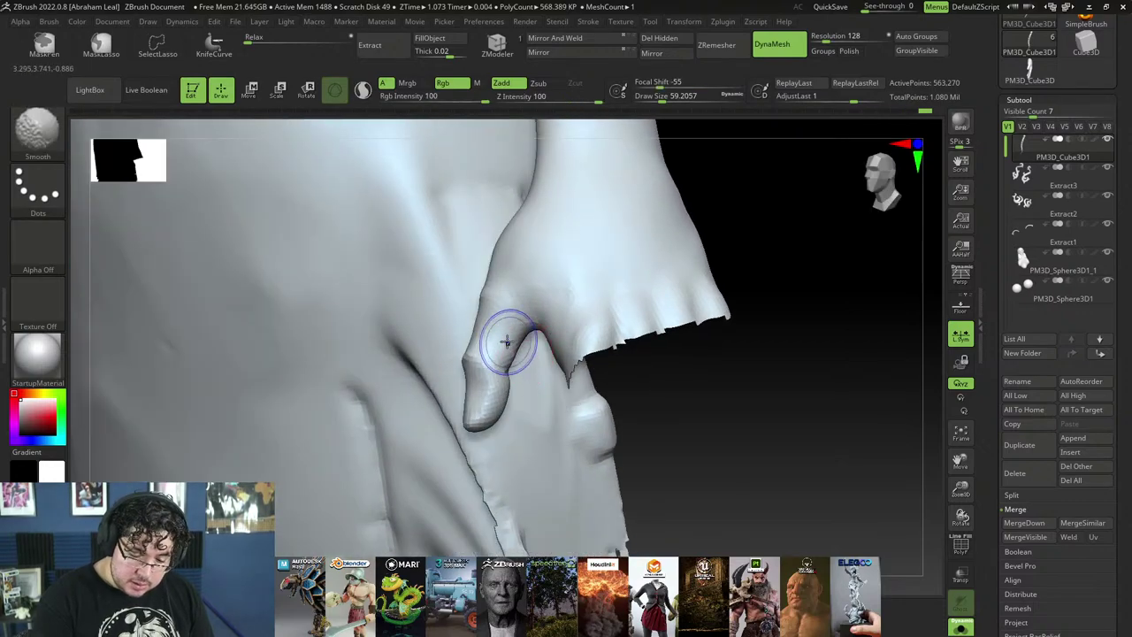
# Step: Shape the web between the thumb and the palm with the Move brush at draw size about 59
pyautogui.press('b')
pyautogui.press('m')
pyautogui.press('v')
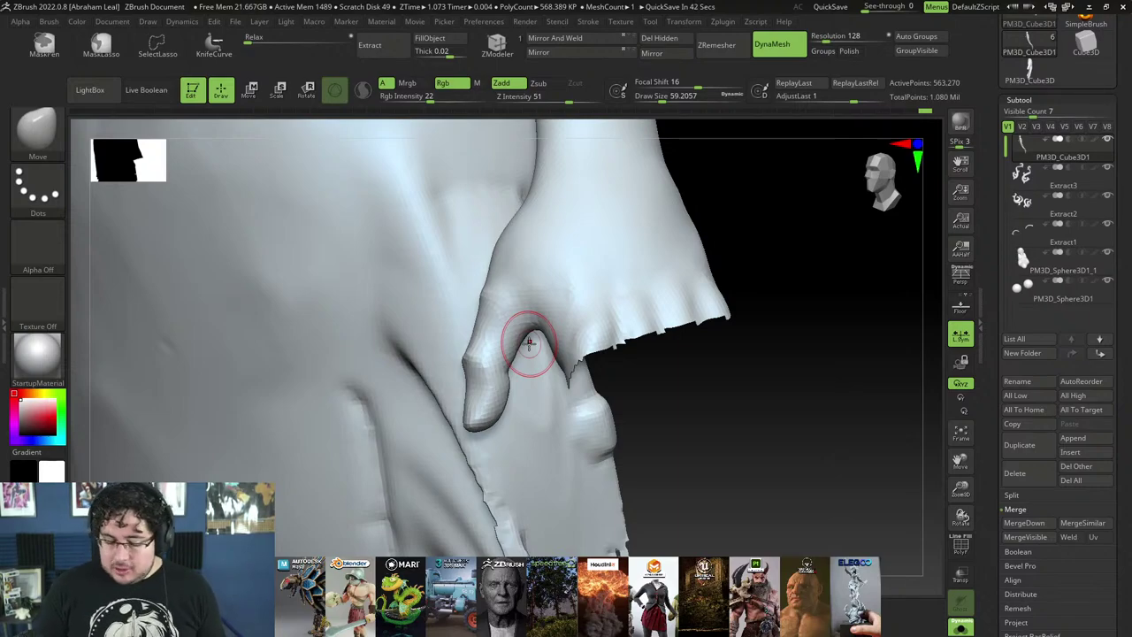
pyautogui.moveTo(764, 416); pyautogui.dragTo(789, 399)
# Step: Build up the back of the hand between the thumb and index finger with ClayBuildup at draw size about 71
pyautogui.press('b')
pyautogui.press('c')
pyautogui.press('b')
pyautogui.press('space')
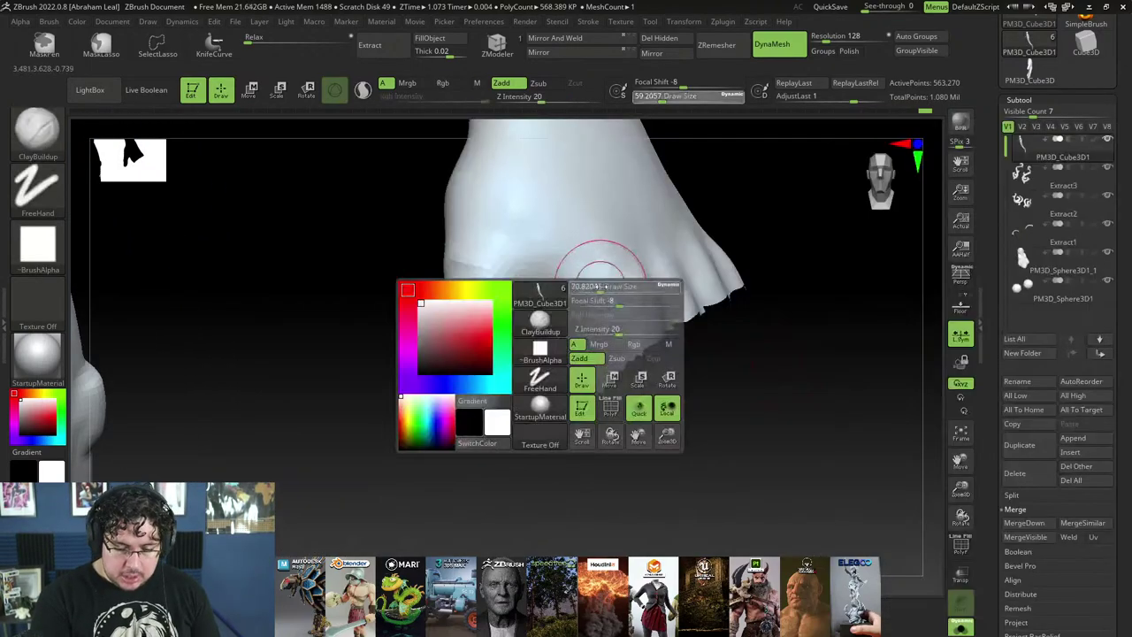
pyautogui.click(599, 285)
pyautogui.moveTo(550, 285)
pyautogui.mouseDown()
pyautogui.moveTo(535, 283)
pyautogui.moveTo(557, 310)
pyautogui.mouseUp()
pyautogui.moveTo(564, 271)
pyautogui.mouseDown()
pyautogui.moveTo(550, 301)
pyautogui.moveTo(576, 311)
pyautogui.mouseUp()
pyautogui.moveTo(549, 266)
pyautogui.mouseDown()
pyautogui.moveTo(569, 296)
pyautogui.moveTo(599, 293)
pyautogui.mouseUp()
# Step: Smooth the back of the hand and the area above the thumb web at draw size about 56
pyautogui.moveTo(728, 188)
pyautogui.keyDown('alt'); pyautogui.mouseDown()
pyautogui.moveTo(697, 252)
pyautogui.moveTo(513, 341)
pyautogui.mouseUp(); pyautogui.keyUp('alt')
pyautogui.press('space')
pyautogui.click(523, 306)
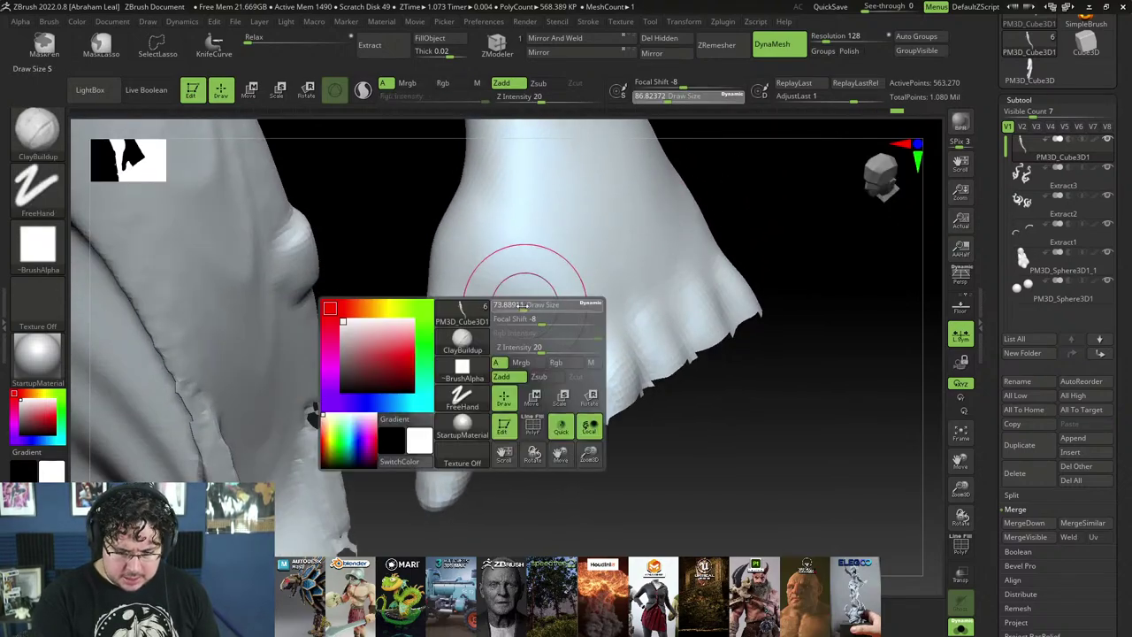
pyautogui.press('shift')
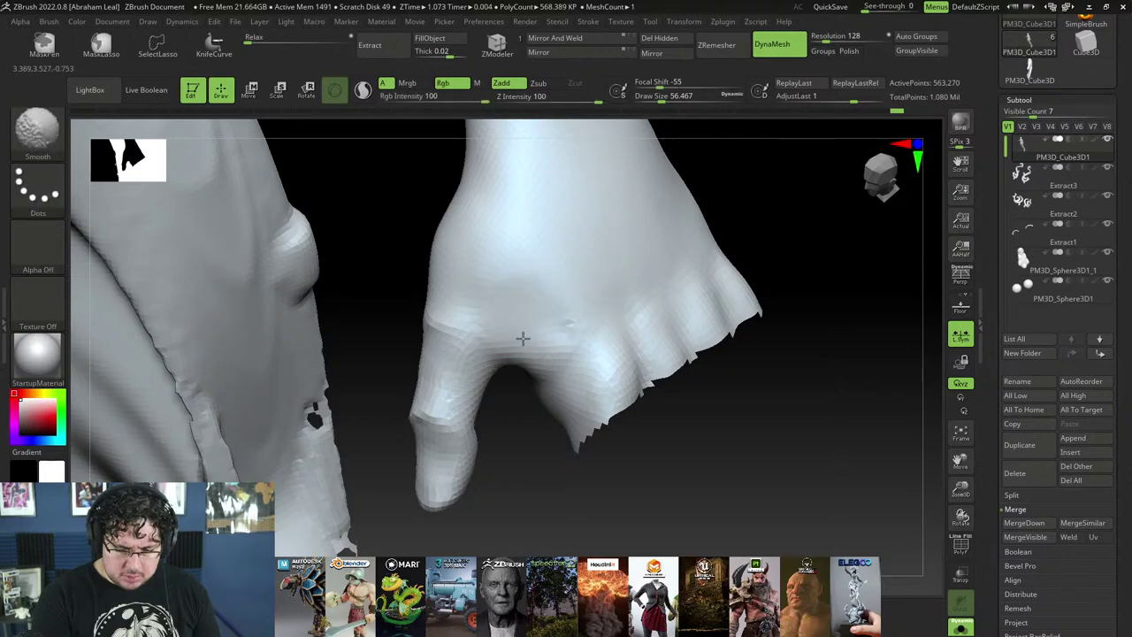
pyautogui.press('shift')
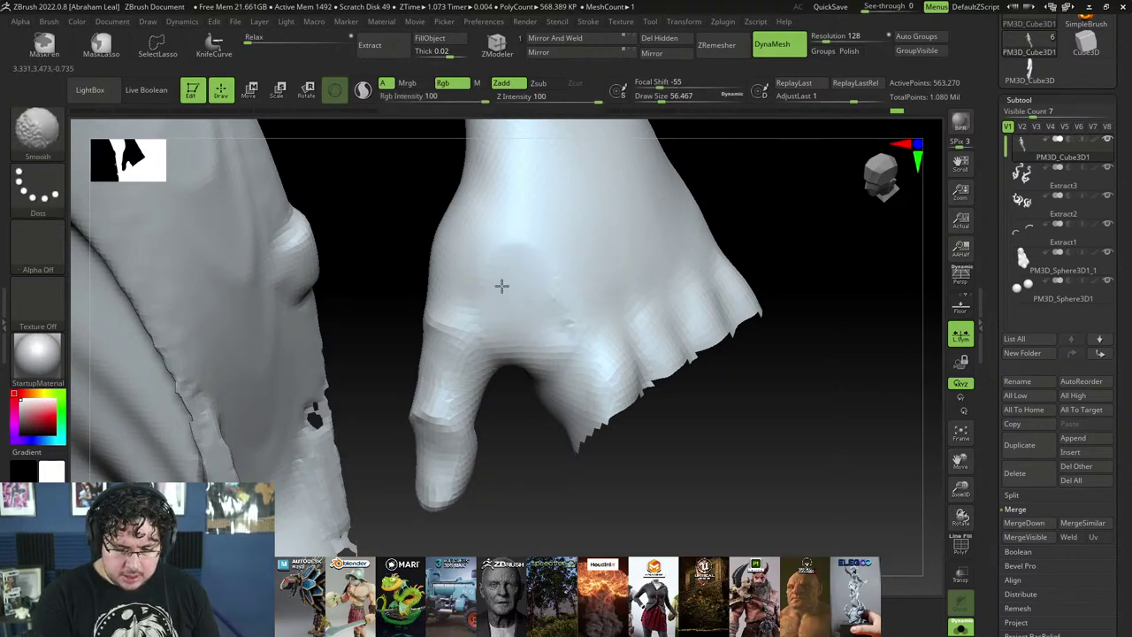
pyautogui.keyDown('shift'); pyautogui.moveTo(501, 286); pyautogui.dragTo(514, 263); pyautogui.keyUp('shift')
pyautogui.keyDown('shift'); pyautogui.moveTo(544, 315); pyautogui.dragTo(552, 369); pyautogui.keyUp('shift')
# Step: Refine and smooth the back of the hand, thumb web and thumb base at draw size about 80
pyautogui.moveTo(526, 440); pyautogui.dragTo(496, 443)
pyautogui.press('space')
pyautogui.moveTo(552, 360)
pyautogui.mouseDown()
pyautogui.moveTo(561, 350)
pyautogui.moveTo(588, 411)
pyautogui.mouseUp()
pyautogui.moveTo(662, 230); pyautogui.dragTo(615, 243)
pyautogui.keyDown('shift'); pyautogui.moveTo(569, 376); pyautogui.dragTo(579, 307); pyautogui.keyUp('shift')
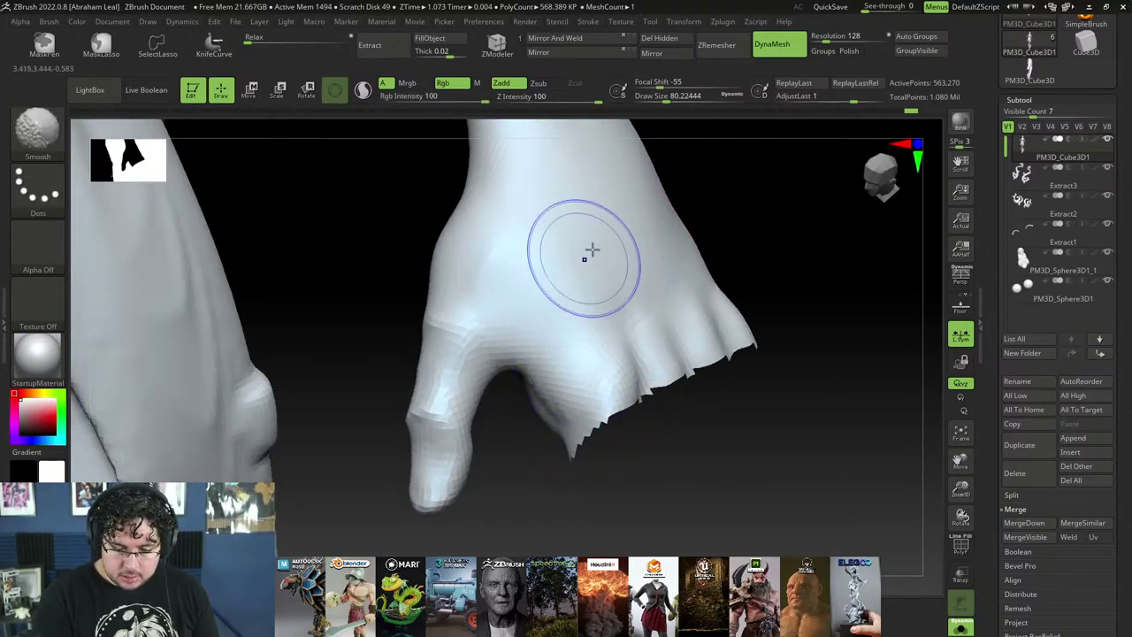
pyautogui.moveTo(670, 205); pyautogui.dragTo(695, 232)
pyautogui.keyDown('shift'); pyautogui.moveTo(508, 343); pyautogui.dragTo(503, 354); pyautogui.keyUp('shift')
pyautogui.moveTo(614, 266)
pyautogui.mouseDown()
pyautogui.moveTo(648, 257)
pyautogui.moveTo(610, 209)
pyautogui.mouseUp()
pyautogui.keyDown('shift'); pyautogui.moveTo(404, 292); pyautogui.dragTo(429, 358); pyautogui.keyUp('shift')
# Step: Add volume to the fleshy thumb pad on the palm side with ClayBuildup at draw size 112
pyautogui.moveTo(554, 230); pyautogui.dragTo(602, 228)
pyautogui.press('space')
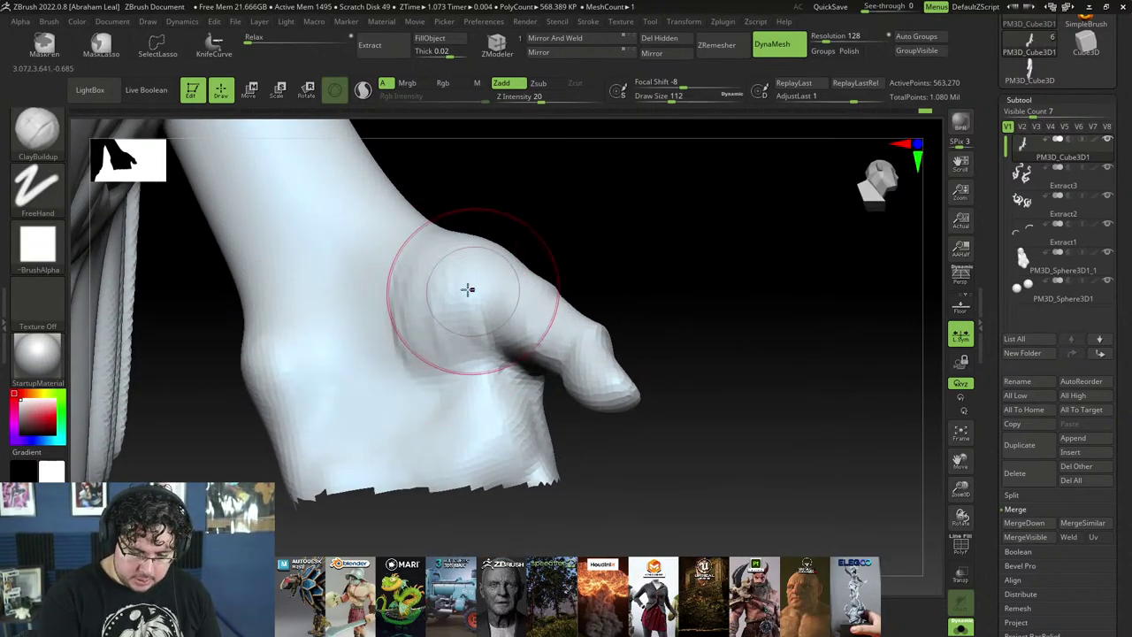
pyautogui.moveTo(467, 289)
pyautogui.mouseDown()
pyautogui.moveTo(473, 344)
pyautogui.moveTo(458, 345)
pyautogui.mouseUp()
pyautogui.press('space')
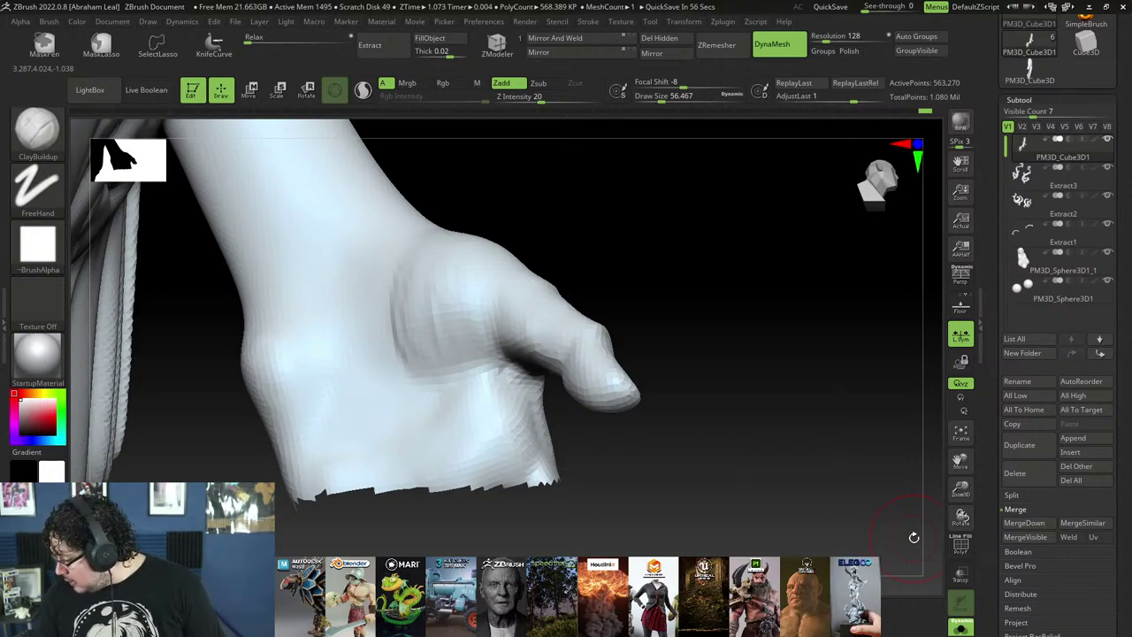
# Step: Open the Discord app
pyautogui.press('super')
pyautogui.write('discord')
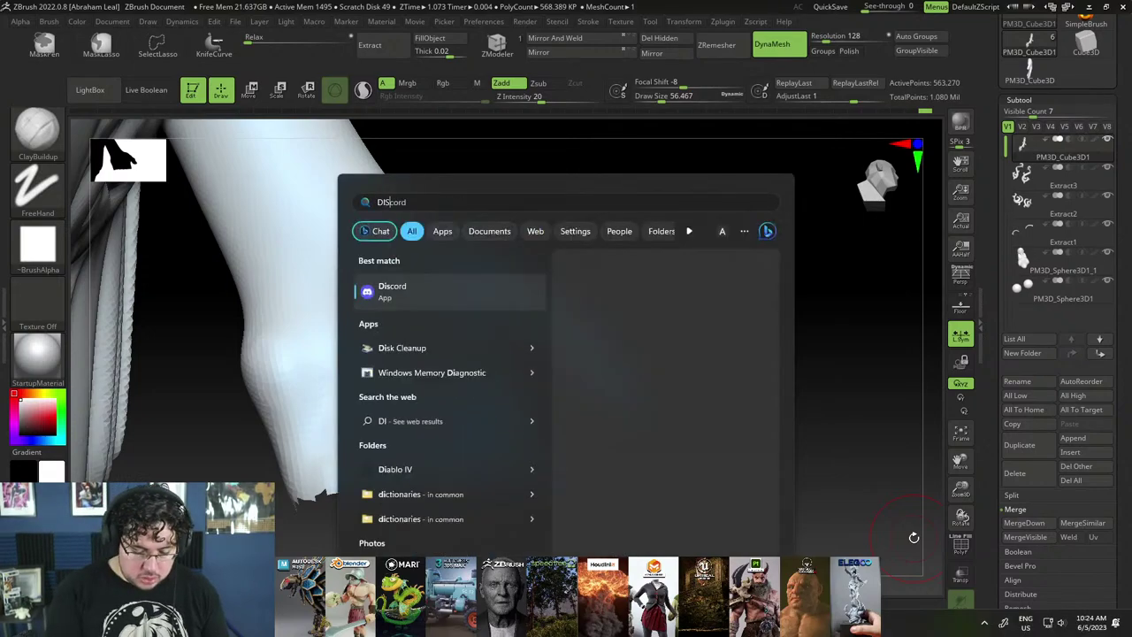
pyautogui.press('Return')
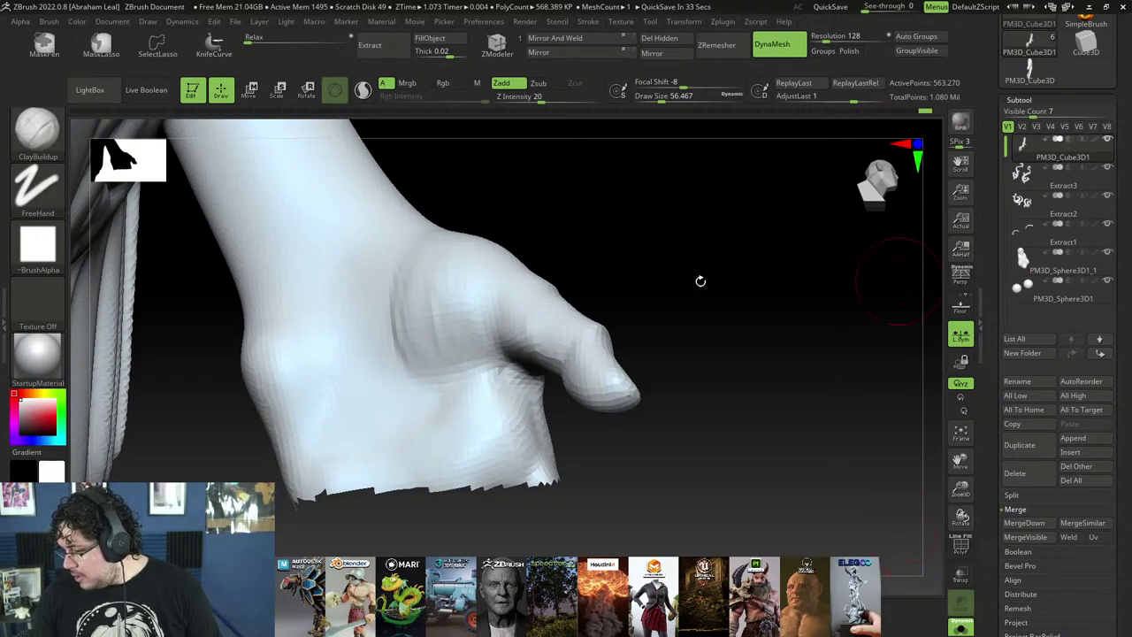
# Step: Flatten the little-finger side of the palm heel with TrimDynamic at draw size about 108
pyautogui.moveTo(690, 380)
pyautogui.mouseDown()
pyautogui.moveTo(739, 466)
pyautogui.moveTo(781, 439)
pyautogui.moveTo(788, 387)
pyautogui.moveTo(758, 430)
pyautogui.moveTo(826, 437)
pyautogui.moveTo(791, 380)
pyautogui.moveTo(804, 422)
pyautogui.moveTo(779, 380)
pyautogui.moveTo(663, 416)
pyautogui.moveTo(685, 344)
pyautogui.moveTo(629, 283)
pyautogui.moveTo(651, 276)
pyautogui.mouseUp()
pyautogui.press('b')
pyautogui.press('t')
pyautogui.press('d')
pyautogui.press('space')
pyautogui.moveTo(595, 281); pyautogui.dragTo(528, 314)
pyautogui.moveTo(382, 398); pyautogui.dragTo(360, 438)
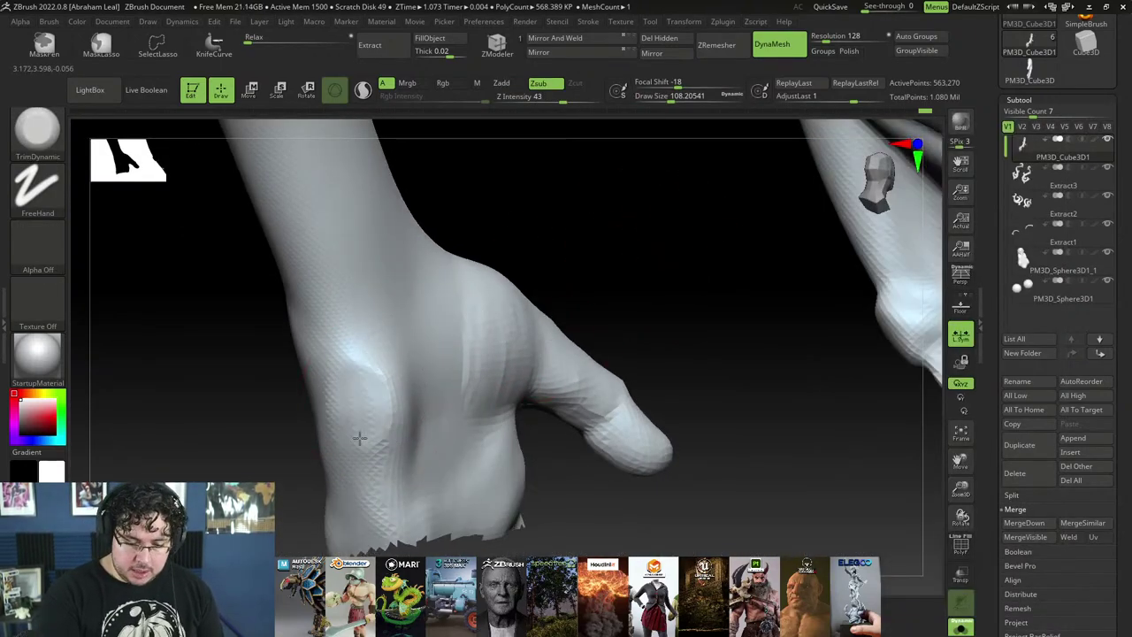
pyautogui.moveTo(402, 400)
pyautogui.mouseDown()
pyautogui.moveTo(380, 362)
pyautogui.moveTo(344, 367)
pyautogui.moveTo(333, 384)
pyautogui.mouseUp()
pyautogui.moveTo(588, 263); pyautogui.dragTo(405, 410)
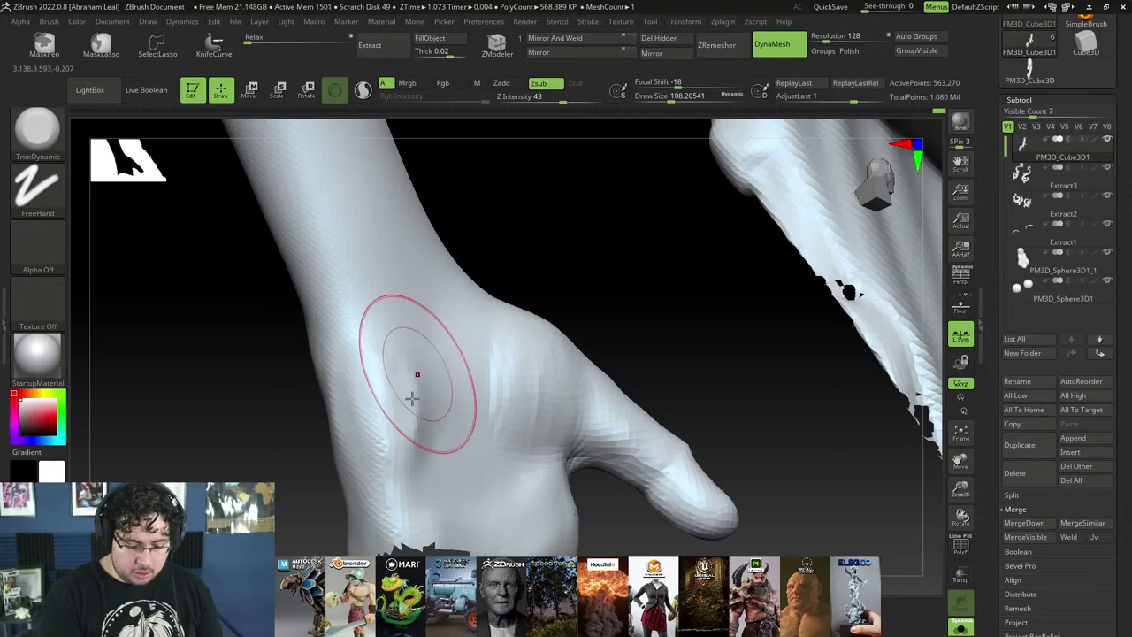
# Step: Add clay along the palm's outer heel with ClayBuildup at draw size about 108 and unhide the fingers
pyautogui.press('b')
pyautogui.press('c')
pyautogui.press('b')
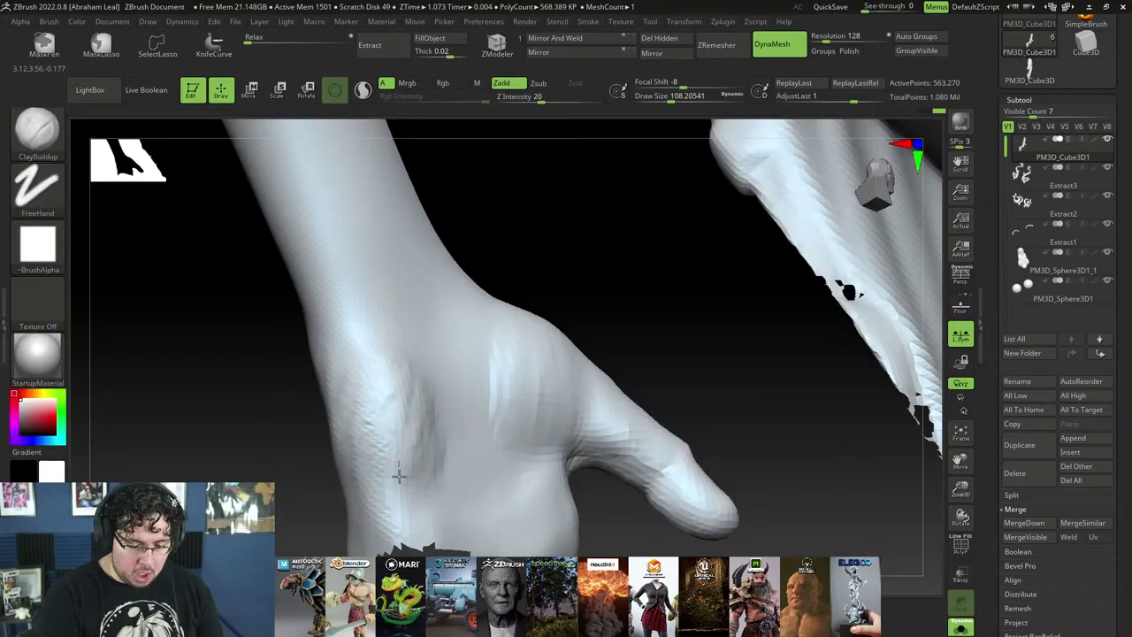
pyautogui.keyDown('alt'); pyautogui.moveTo(558, 268); pyautogui.dragTo(544, 208); pyautogui.keyUp('alt')
pyautogui.keyDown('ctrl'); pyautogui.keyDown('shift'); pyautogui.click(596, 247); pyautogui.keyUp('shift'); pyautogui.keyUp('ctrl')
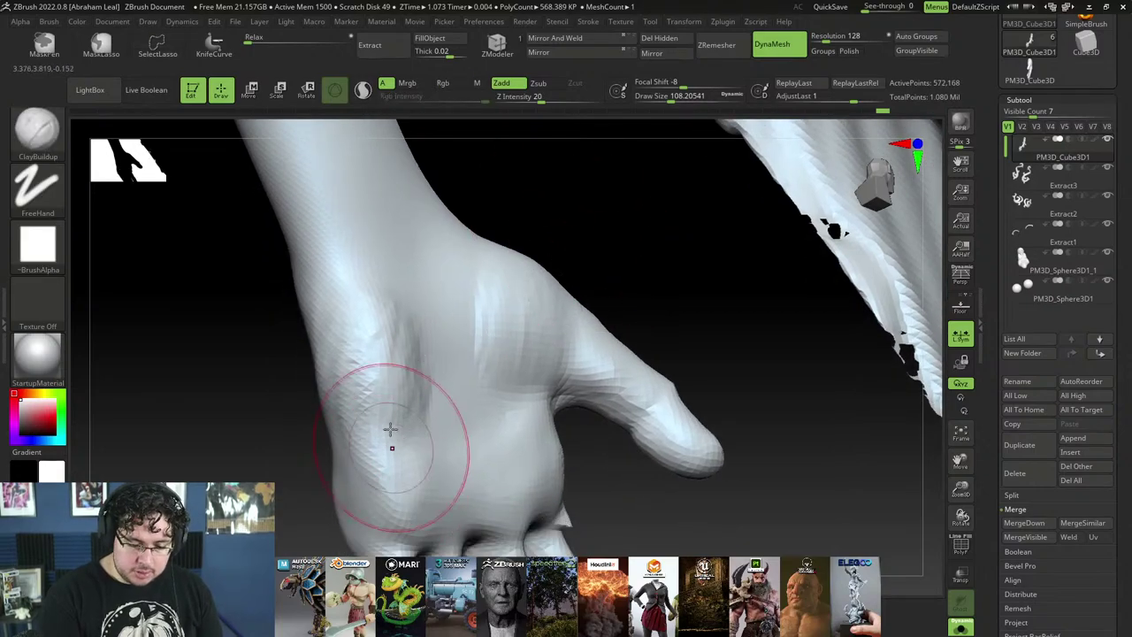
pyautogui.moveTo(278, 429); pyautogui.dragTo(356, 437)
pyautogui.moveTo(460, 350)
pyautogui.mouseDown()
pyautogui.moveTo(518, 357)
pyautogui.moveTo(443, 341)
pyautogui.mouseUp()
# Step: Plane the outer palm pad between the wrist and the fingers with TrimDynamic at draw size about 108
pyautogui.press('b')
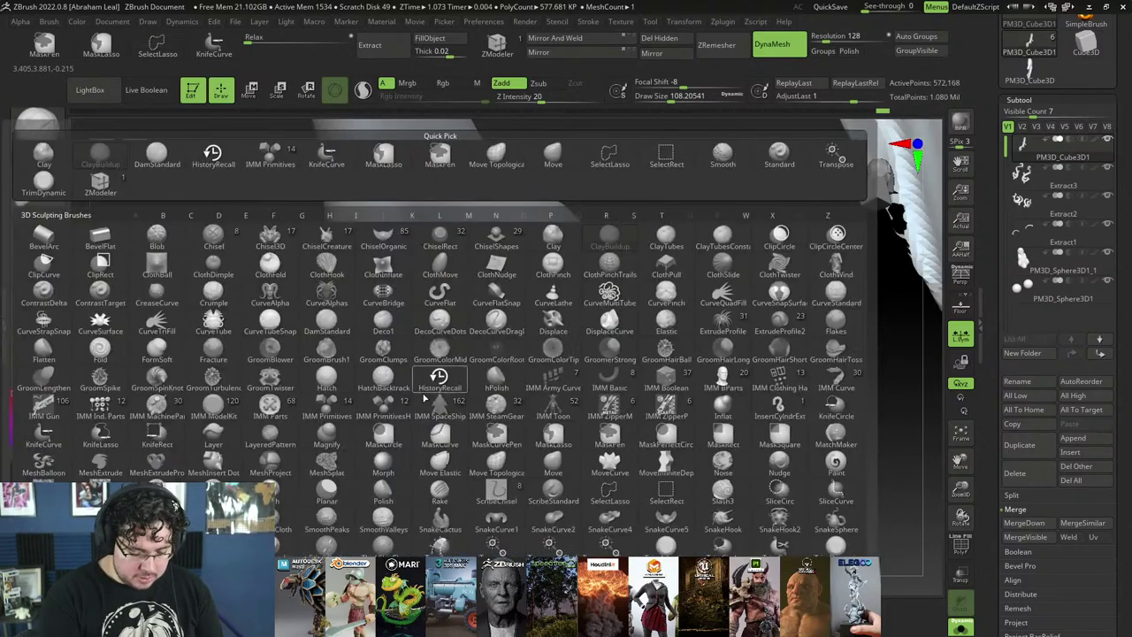
pyautogui.press('t')
pyautogui.press('d')
pyautogui.moveTo(383, 412); pyautogui.dragTo(404, 371)
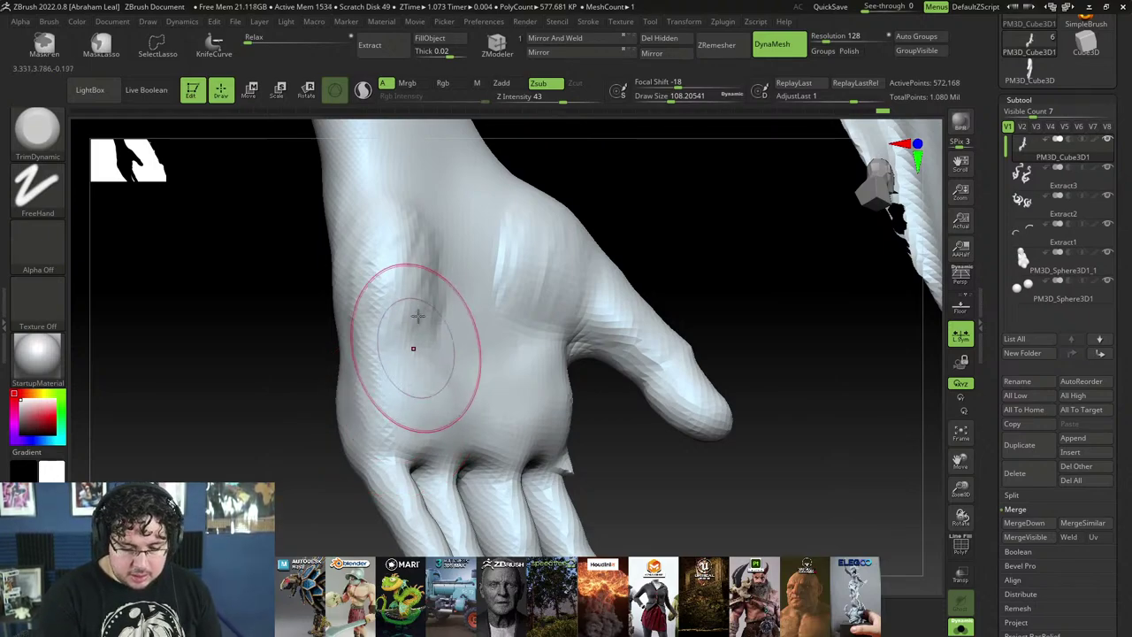
pyautogui.keyDown('alt'); pyautogui.moveTo(550, 169); pyautogui.dragTo(559, 245); pyautogui.keyUp('alt')
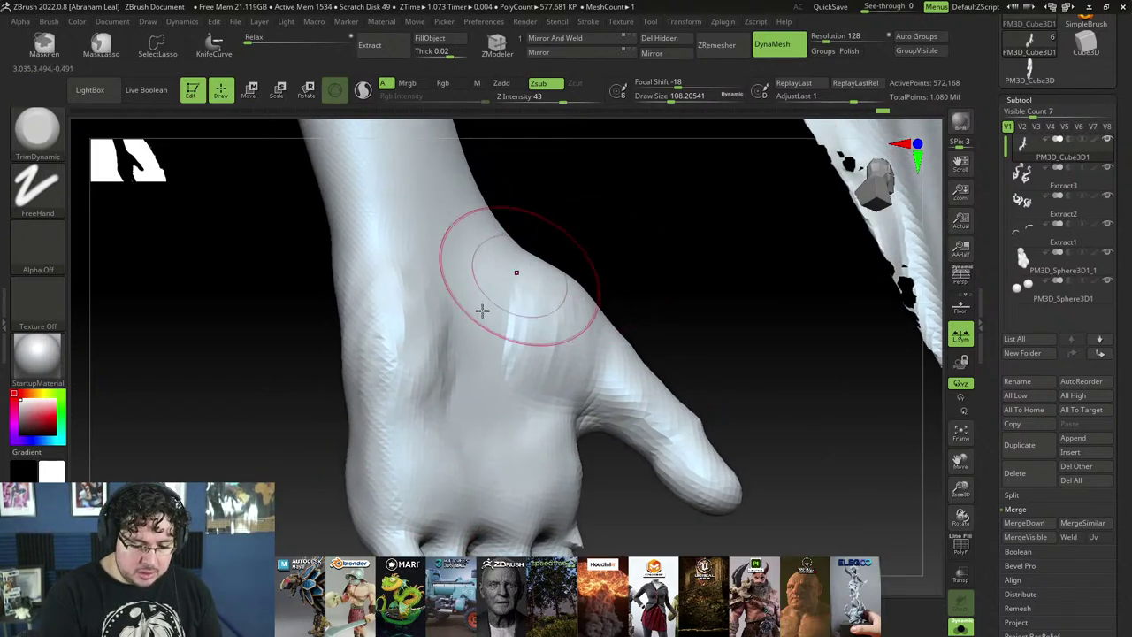
# Step: Fill out the outer palm heel with ClayBuildup and smooth it into the palm and wrist at draw size about 108
pyautogui.press('b')
pyautogui.press('c')
pyautogui.press('b')
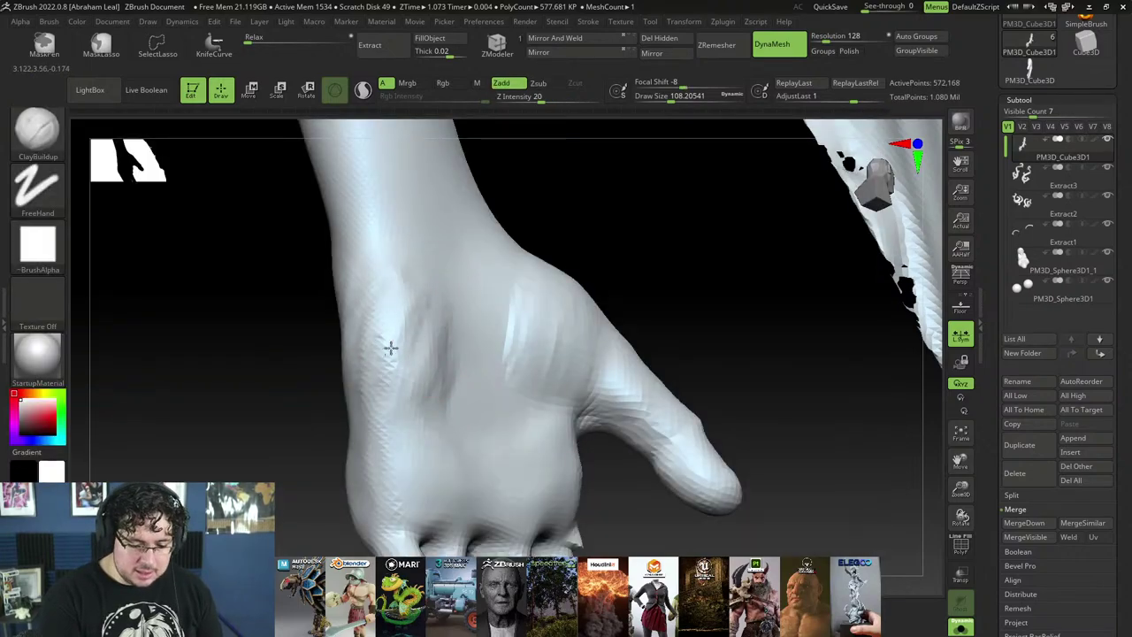
pyautogui.moveTo(428, 361)
pyautogui.mouseDown()
pyautogui.moveTo(442, 409)
pyautogui.moveTo(443, 363)
pyautogui.mouseUp()
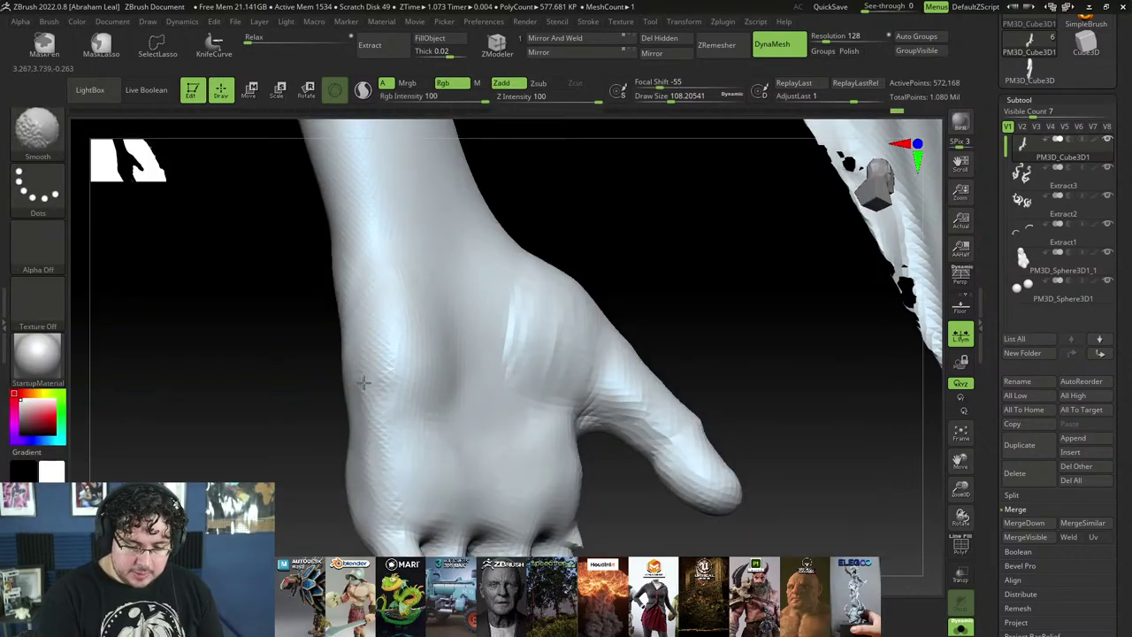
pyautogui.moveTo(256, 358)
pyautogui.mouseDown()
pyautogui.moveTo(383, 361)
pyautogui.moveTo(374, 316)
pyautogui.mouseUp()
pyautogui.moveTo(451, 288); pyautogui.dragTo(534, 281)
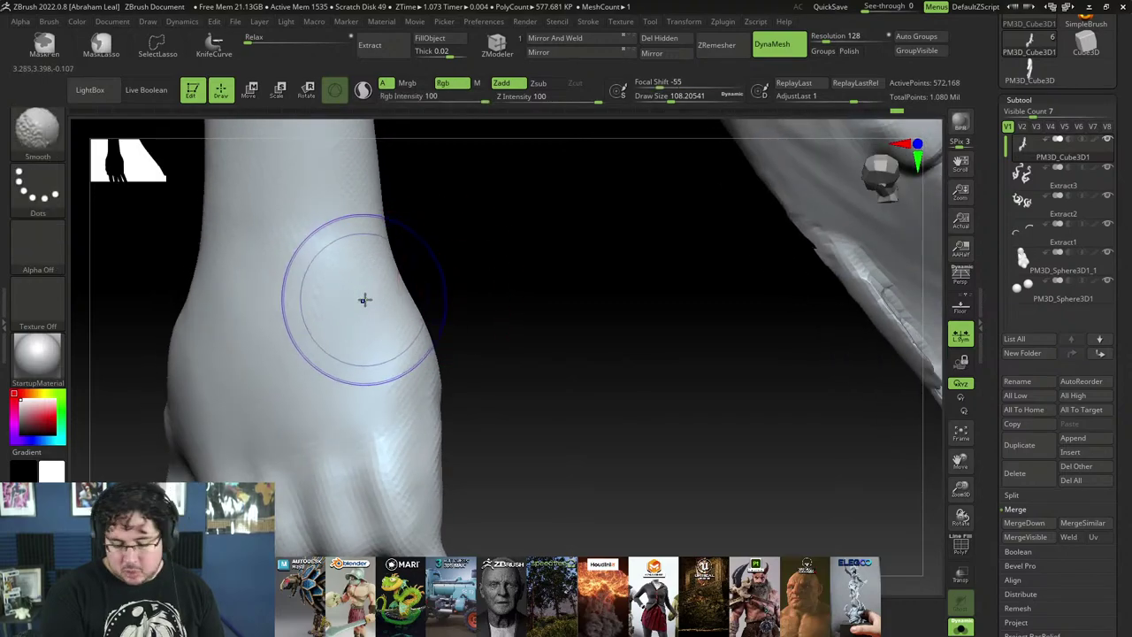
# Step: Add a small wrist-bone bump on the outer back of the wrist with ClayBuildup at draw size about 62
pyautogui.moveTo(441, 295)
pyautogui.keyDown('alt'); pyautogui.mouseDown()
pyautogui.moveTo(475, 346)
pyautogui.moveTo(422, 329)
pyautogui.mouseUp(); pyautogui.keyUp('alt')
pyautogui.press('b')
pyautogui.press('c')
pyautogui.press('b')
pyautogui.press('s')
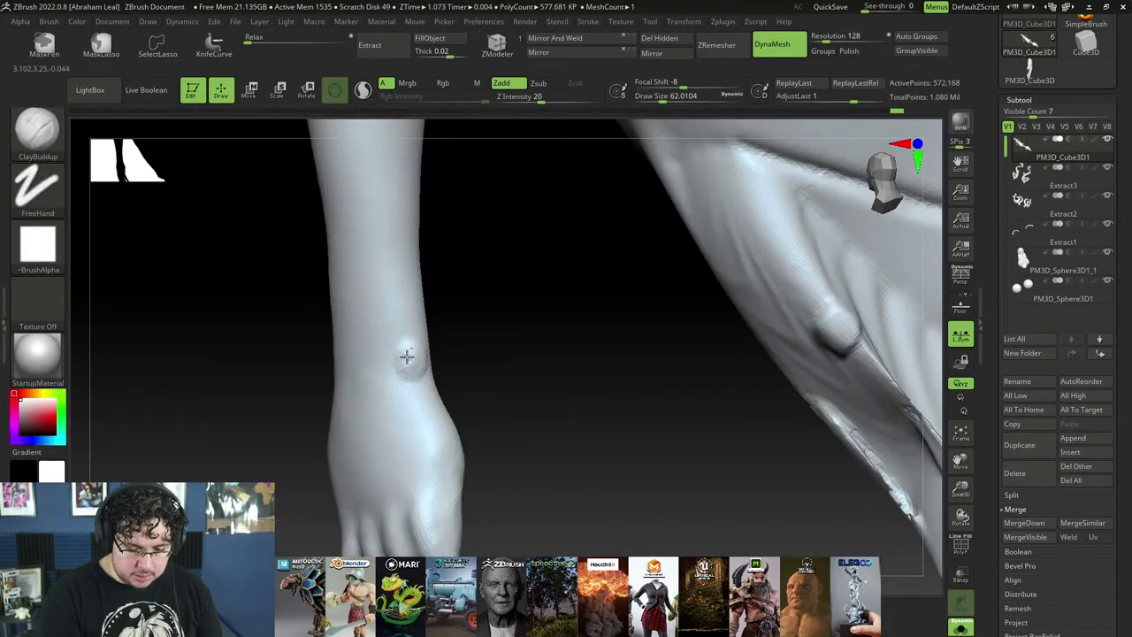
pyautogui.moveTo(407, 357); pyautogui.dragTo(488, 309, button='right')
pyautogui.moveTo(596, 240); pyautogui.dragTo(573, 246, button='right')
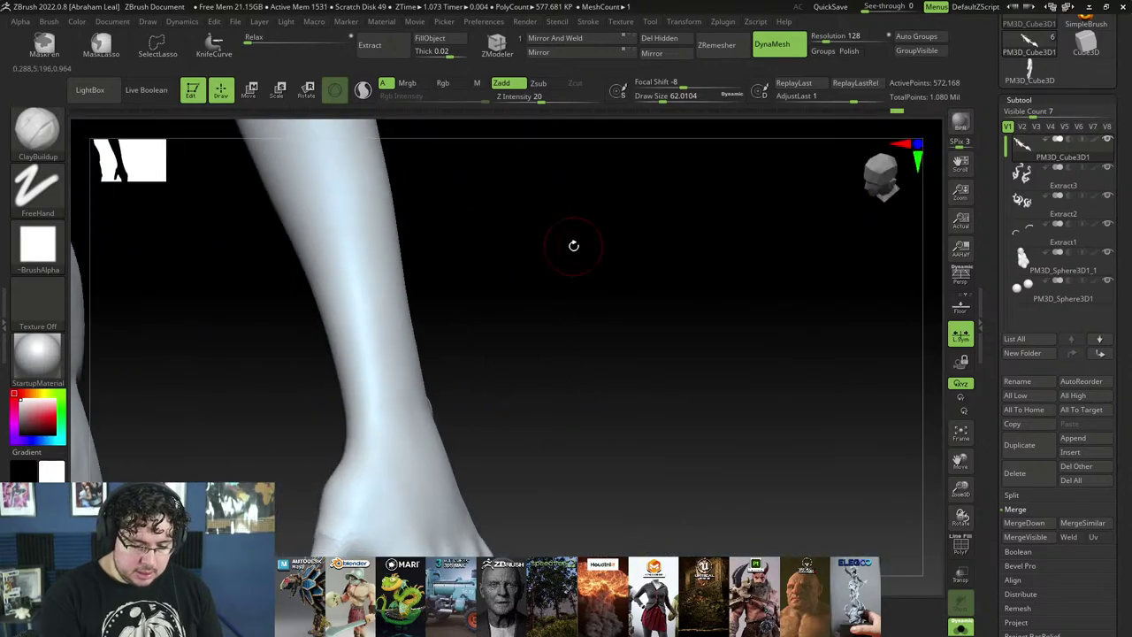
# Step: Smooth the wrist-bone bump and surrounding wrist into the forearm at draw size about 62
pyautogui.moveTo(379, 433)
pyautogui.mouseDown()
pyautogui.moveTo(376, 409)
pyautogui.moveTo(395, 434)
pyautogui.mouseUp()
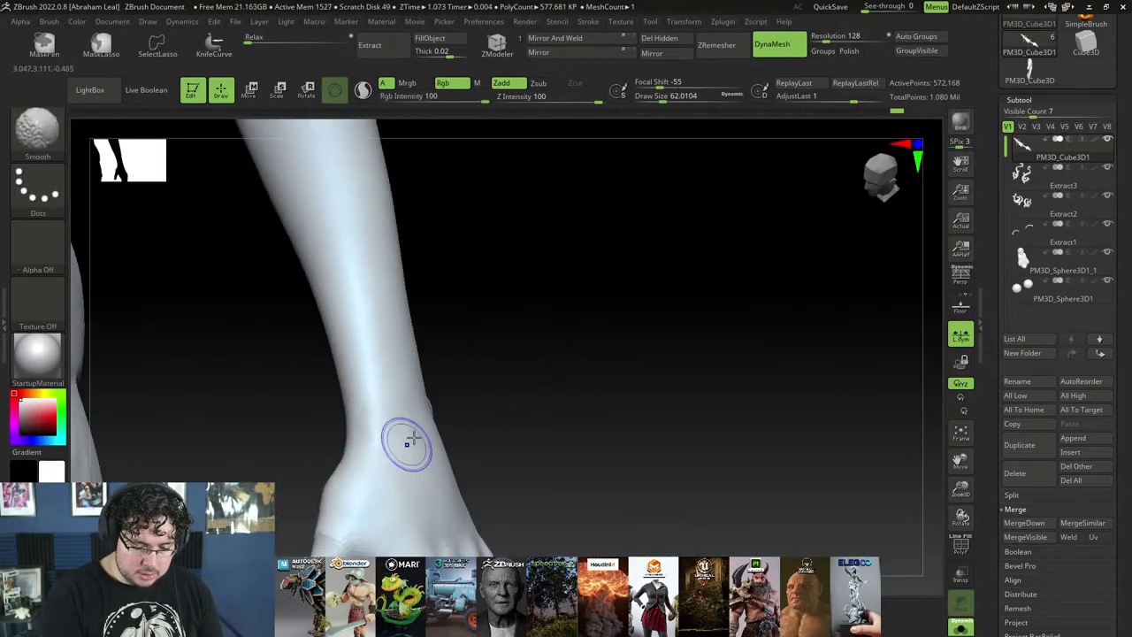
pyautogui.moveTo(404, 445); pyautogui.dragTo(437, 369, button='right')
pyautogui.keyDown('shift'); pyautogui.moveTo(433, 395); pyautogui.dragTo(425, 436); pyautogui.keyUp('shift')
pyautogui.keyDown('shift'); pyautogui.moveTo(429, 393); pyautogui.dragTo(431, 420); pyautogui.keyUp('shift')
pyautogui.moveTo(486, 422); pyautogui.dragTo(463, 374, button='right')
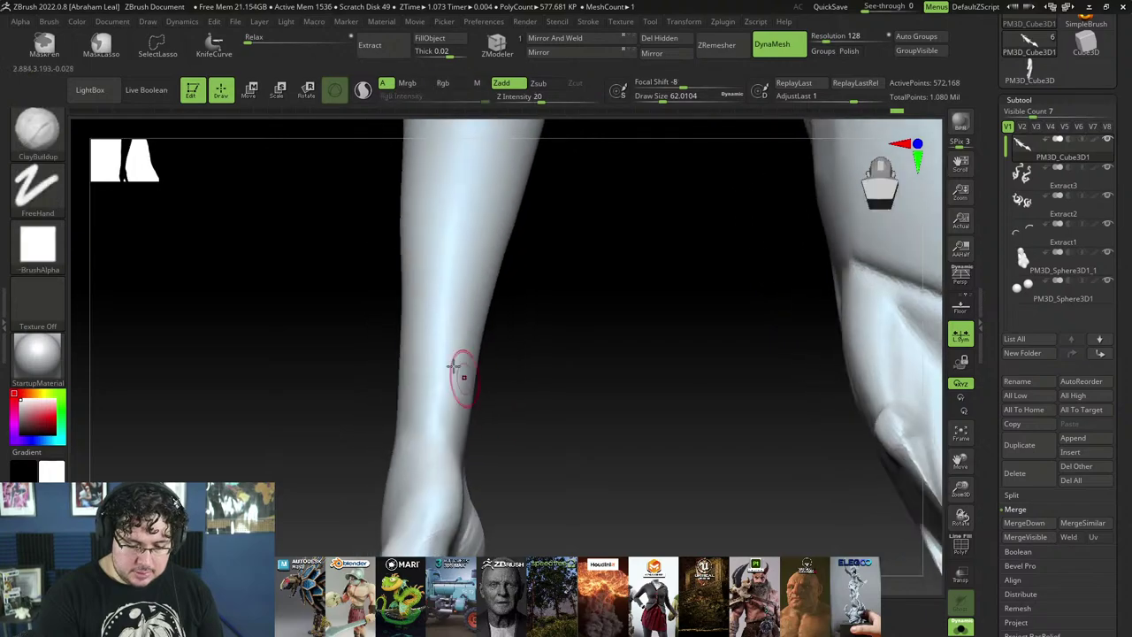
pyautogui.moveTo(454, 371)
pyautogui.keyDown('shift'); pyautogui.mouseDown()
pyautogui.moveTo(420, 366)
pyautogui.moveTo(425, 403)
pyautogui.mouseUp(); pyautogui.keyUp('shift')
pyautogui.moveTo(485, 409); pyautogui.dragTo(515, 418, button='right')
# Step: Adjust the wrist's silhouette with the Move brush at draw size about 228
pyautogui.press('b')
pyautogui.press('m')
pyautogui.press('v')
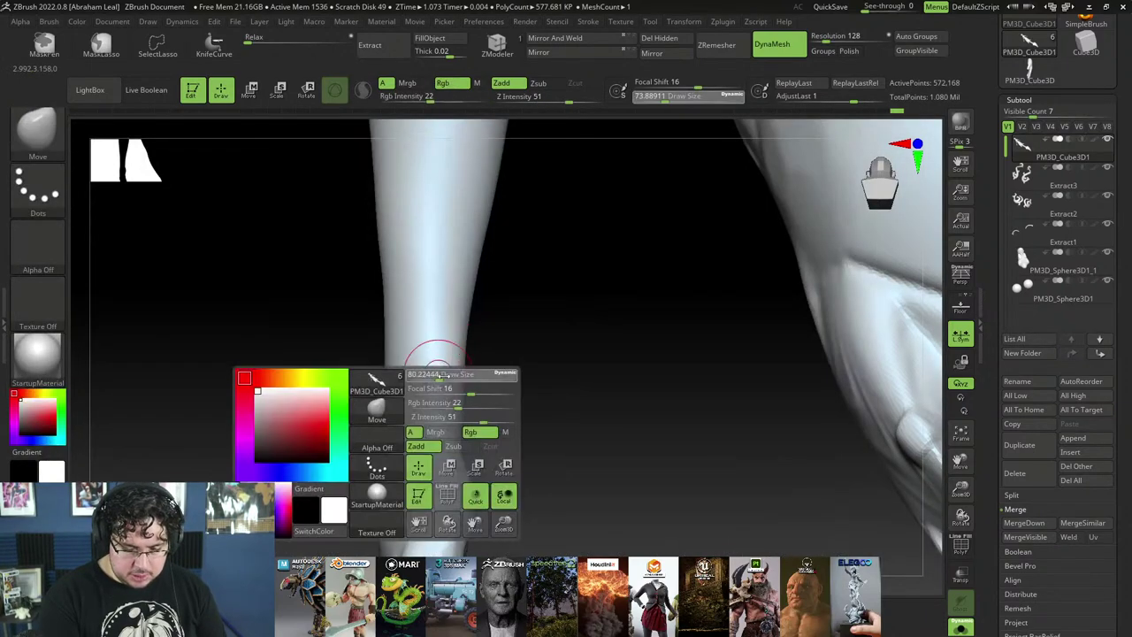
pyautogui.press('space')
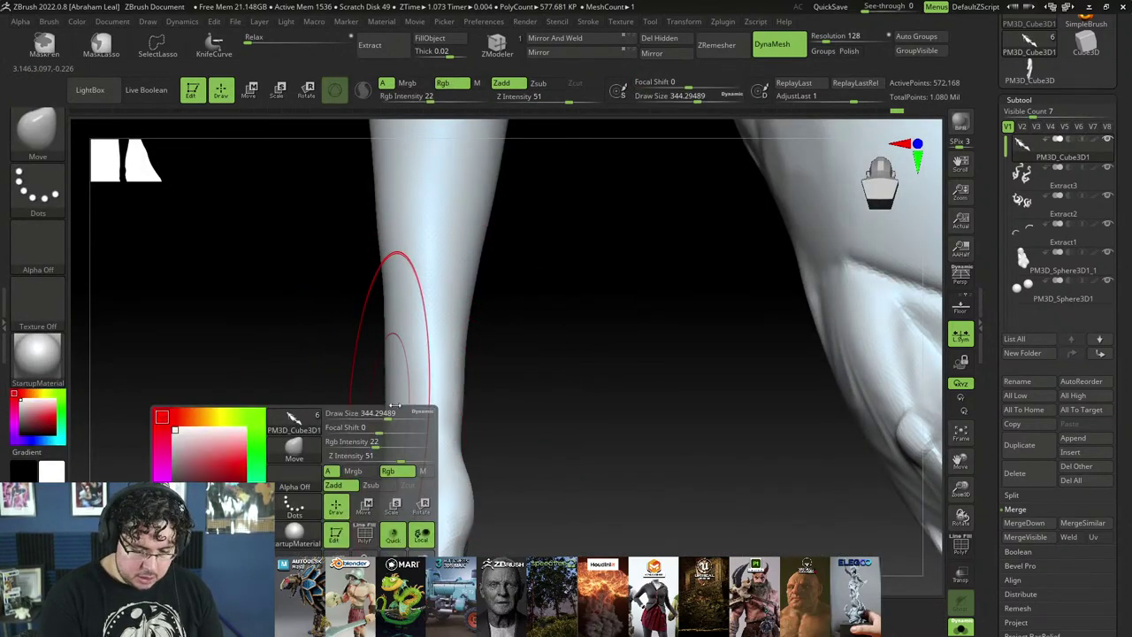
pyautogui.moveTo(386, 411)
pyautogui.mouseDown()
pyautogui.moveTo(374, 411)
pyautogui.moveTo(383, 446)
pyautogui.mouseUp()
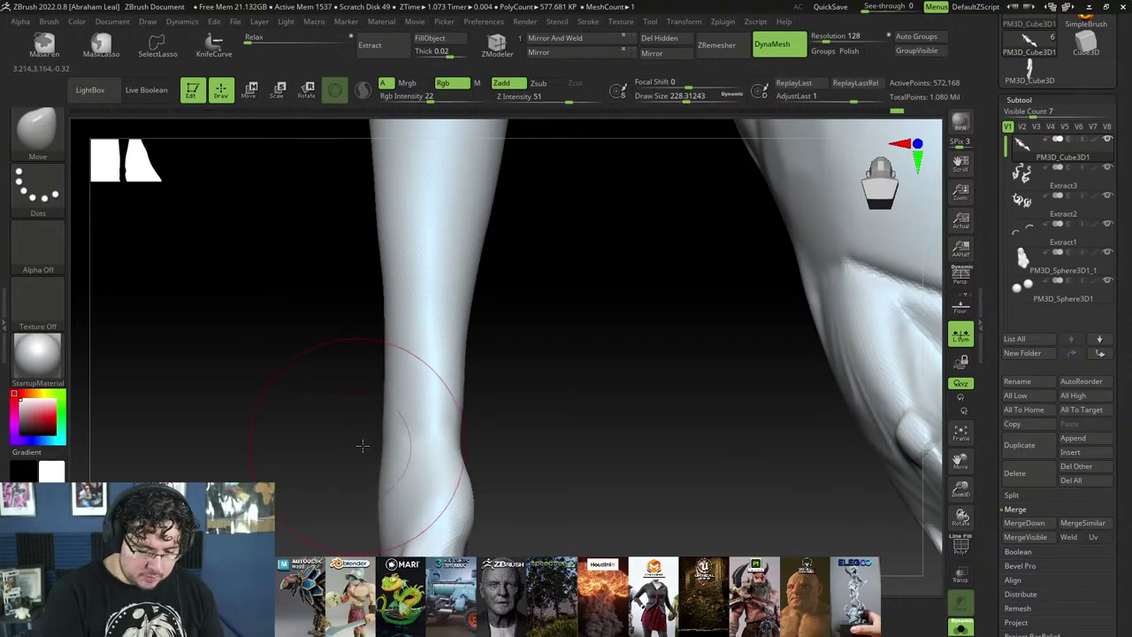
pyautogui.moveTo(362, 445)
pyautogui.mouseDown(button='right')
pyautogui.moveTo(510, 346)
pyautogui.moveTo(493, 344)
pyautogui.moveTo(426, 403)
pyautogui.mouseUp(button='right')
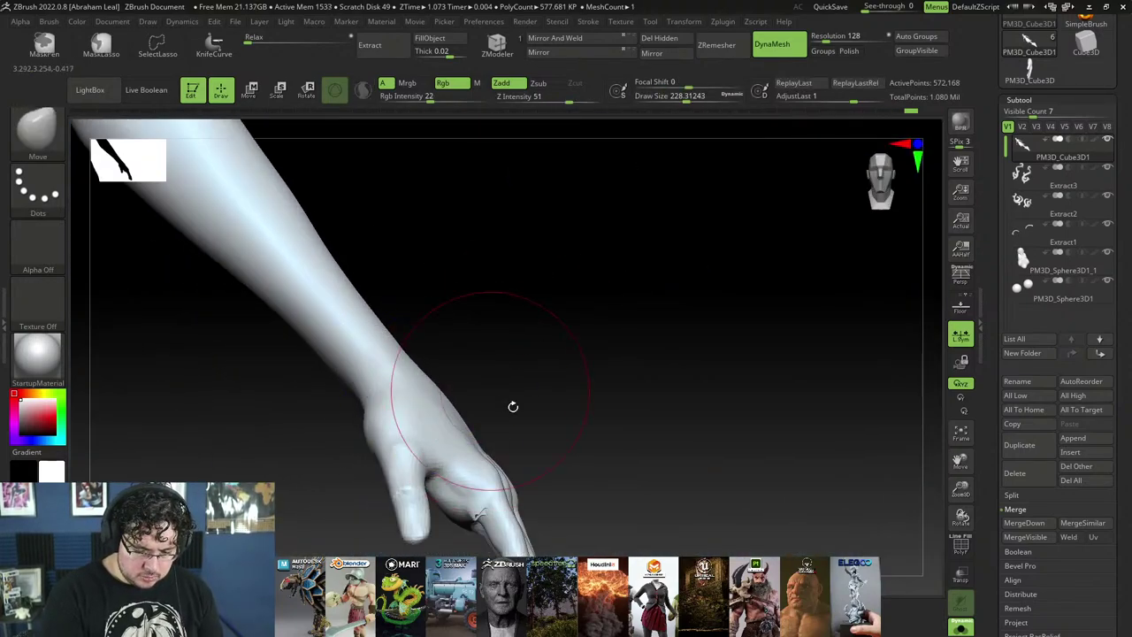
# Step: Adjust the knuckles and finger bases with the Move brush at draw sizes of about 124 and 59
pyautogui.moveTo(513, 405); pyautogui.dragTo(631, 320, button='right')
pyautogui.press('s')
pyautogui.moveTo(604, 332); pyautogui.dragTo(592, 333)
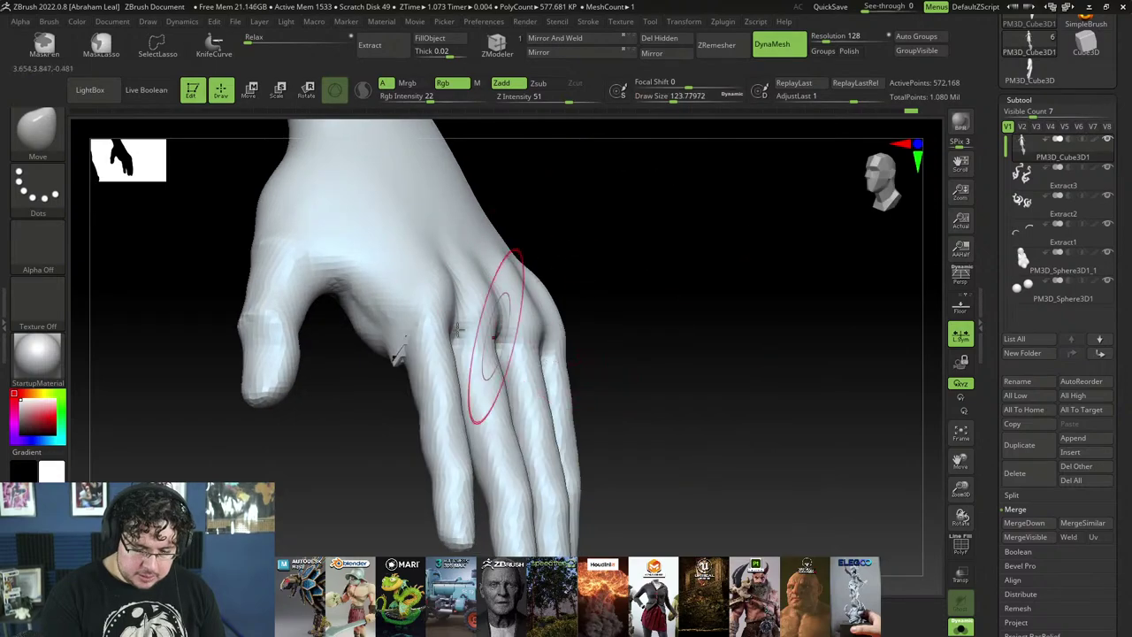
pyautogui.press('s')
pyautogui.moveTo(424, 349); pyautogui.dragTo(407, 349)
pyautogui.moveTo(630, 315); pyautogui.dragTo(536, 323)
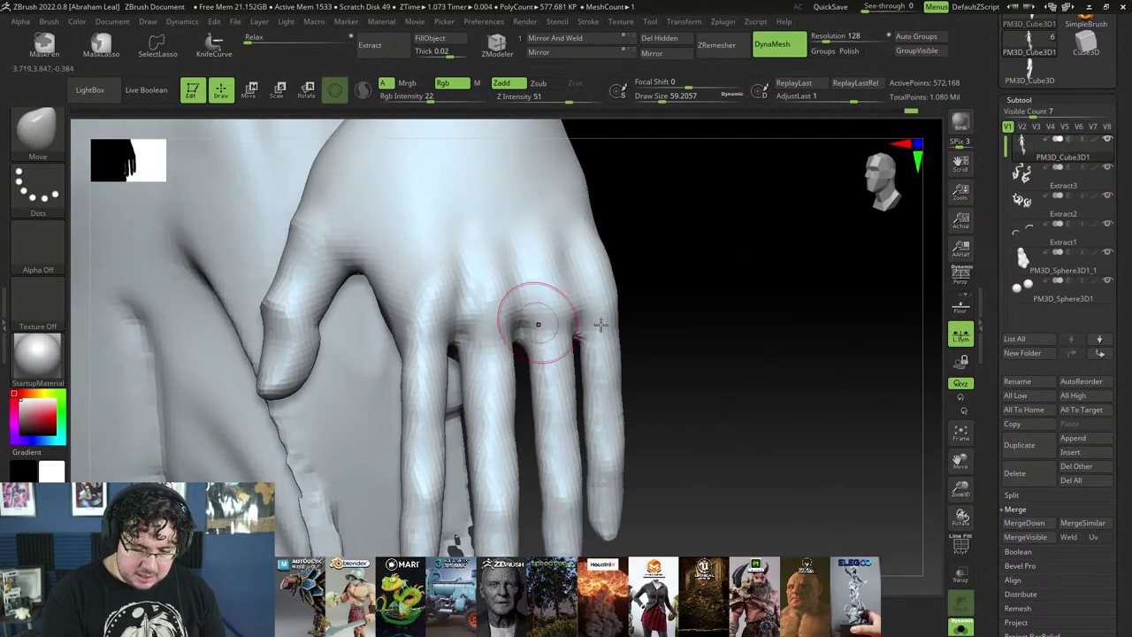
# Step: Remove the middle, ring and little fingers and cap the knuckles, keeping only the thumb and index finger
pyautogui.moveTo(669, 354)
pyautogui.keyDown('alt'); pyautogui.mouseDown()
pyautogui.moveTo(669, 331)
pyautogui.moveTo(632, 380)
pyautogui.moveTo(637, 447)
pyautogui.moveTo(720, 295)
pyautogui.moveTo(825, 296)
pyautogui.moveTo(748, 430)
pyautogui.moveTo(752, 452)
pyautogui.moveTo(686, 288)
pyautogui.moveTo(519, 299)
pyautogui.moveTo(509, 328)
pyautogui.moveTo(654, 469)
pyautogui.moveTo(726, 447)
pyautogui.mouseUp(); pyautogui.keyUp('alt')
pyautogui.moveTo(639, 409)
pyautogui.mouseDown()
pyautogui.moveTo(637, 445)
pyautogui.moveTo(864, 324)
pyautogui.moveTo(760, 277)
pyautogui.moveTo(740, 285)
pyautogui.moveTo(740, 261)
pyautogui.moveTo(763, 313)
pyautogui.moveTo(749, 285)
pyautogui.moveTo(253, 405)
pyautogui.moveTo(567, 393)
pyautogui.mouseUp()
pyautogui.press('ctrl')
pyautogui.press('shift')
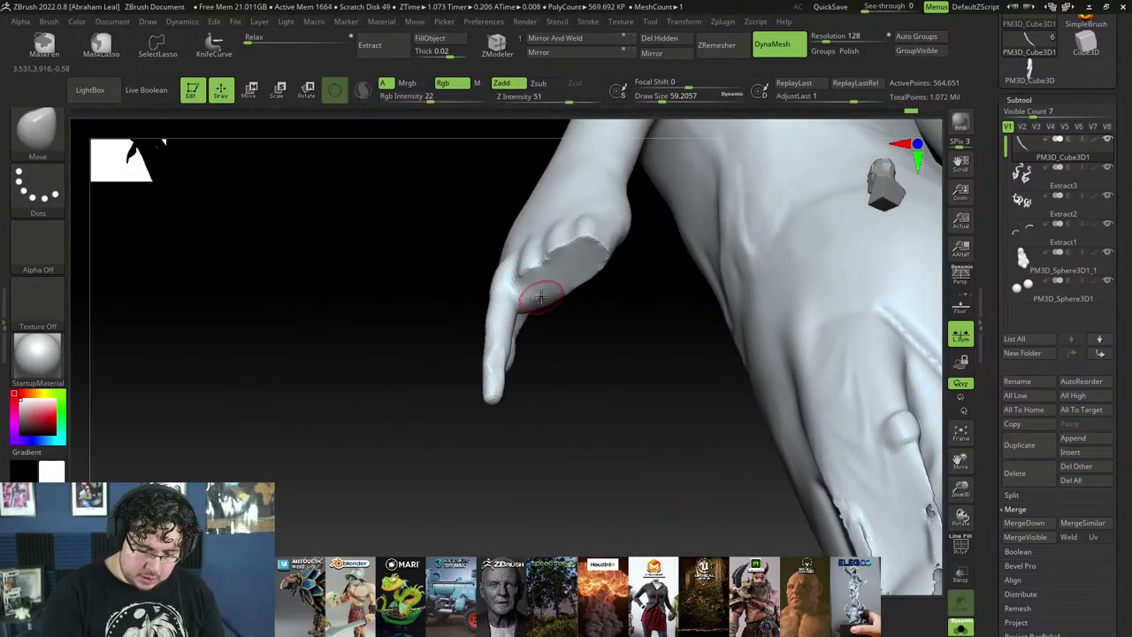
# Step: Flatten and round off the capped knuckle ends with TrimDynamic at draw size about 83
pyautogui.press('b')
pyautogui.press('t')
pyautogui.press('d')
pyautogui.press('space')
pyautogui.moveTo(540, 267); pyautogui.dragTo(527, 271)
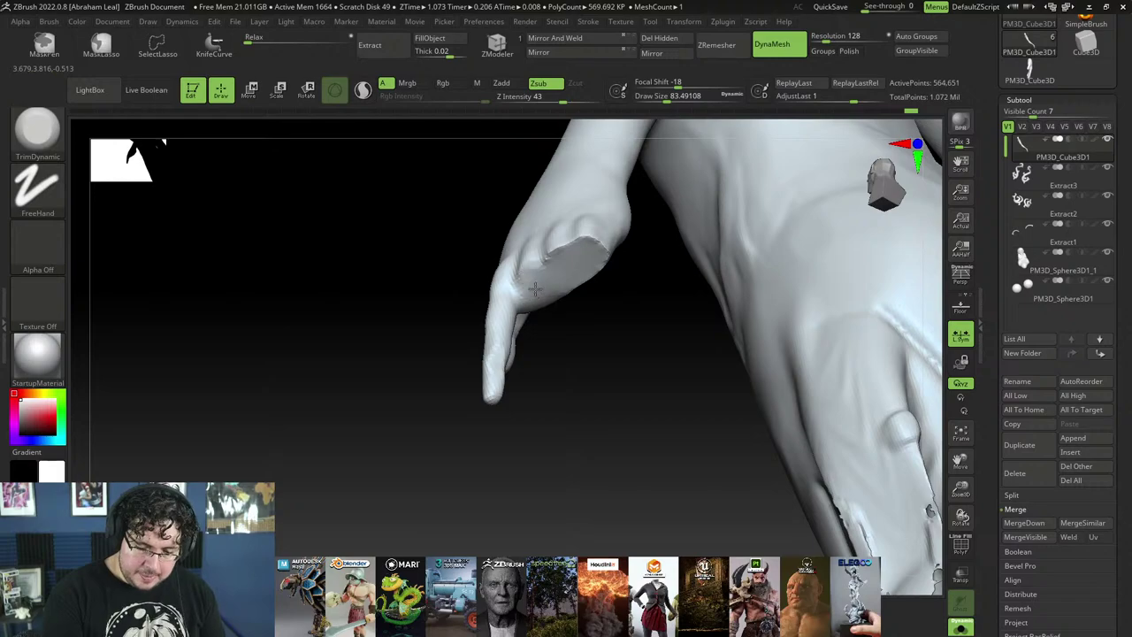
pyautogui.moveTo(582, 242)
pyautogui.mouseDown()
pyautogui.moveTo(605, 258)
pyautogui.moveTo(587, 275)
pyautogui.mouseUp()
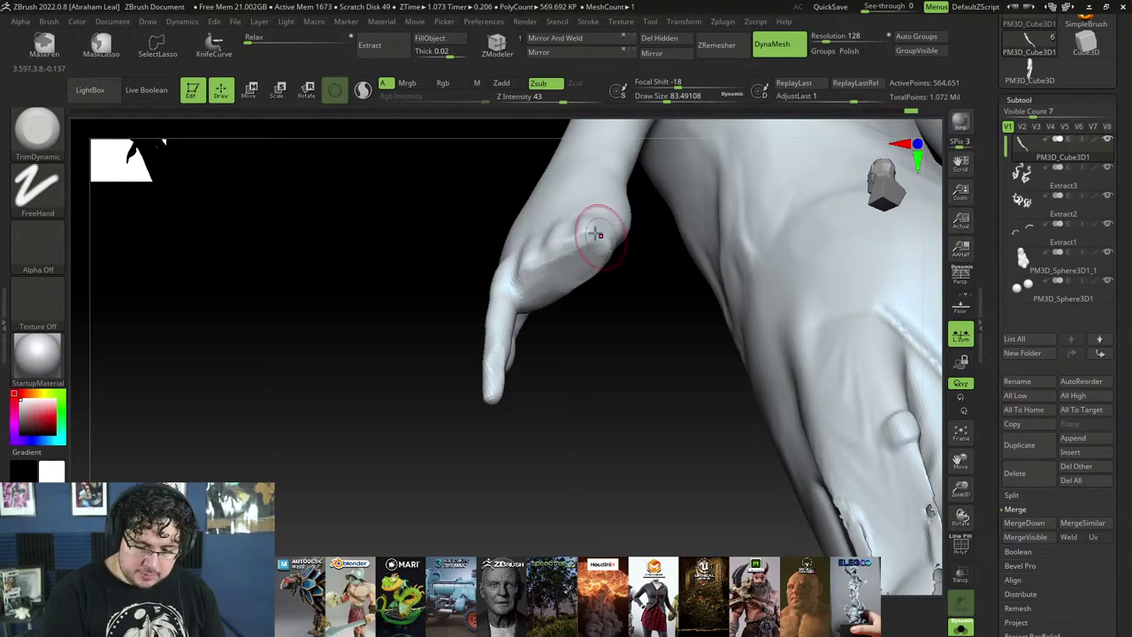
pyautogui.moveTo(463, 260)
pyautogui.mouseDown()
pyautogui.moveTo(654, 293)
pyautogui.moveTo(767, 281)
pyautogui.moveTo(683, 239)
pyautogui.moveTo(700, 268)
pyautogui.moveTo(663, 314)
pyautogui.mouseUp()
# Step: Switch to Chrome and examine the stylised female hand reference for the shape of the palm and fingers
pyautogui.hotkey('alt', 'Tab')
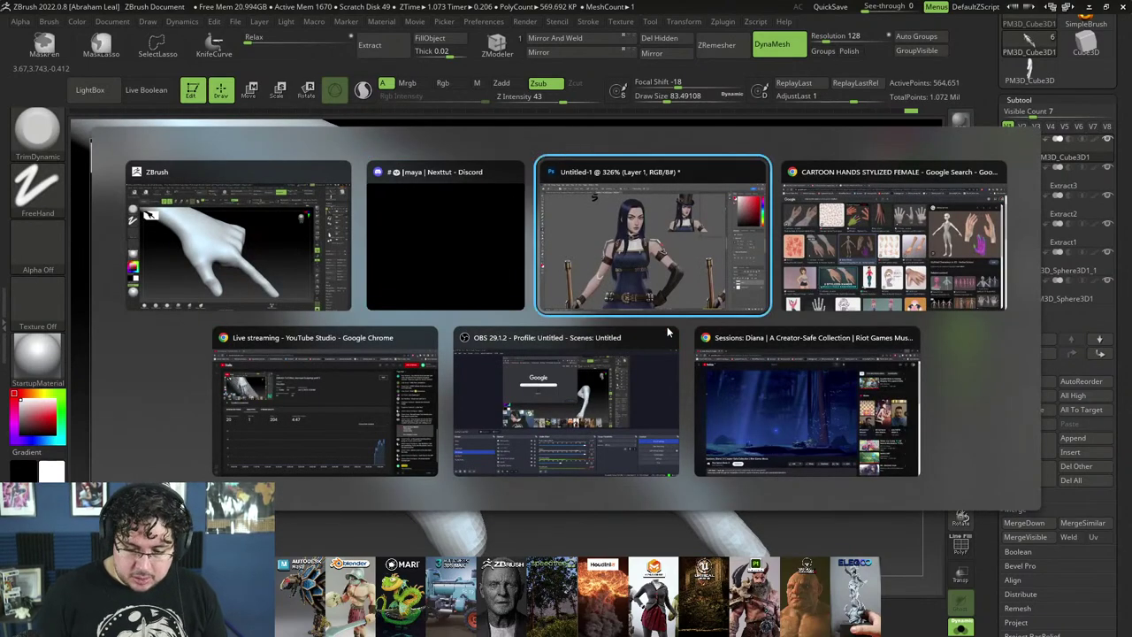
pyautogui.click(815, 241)
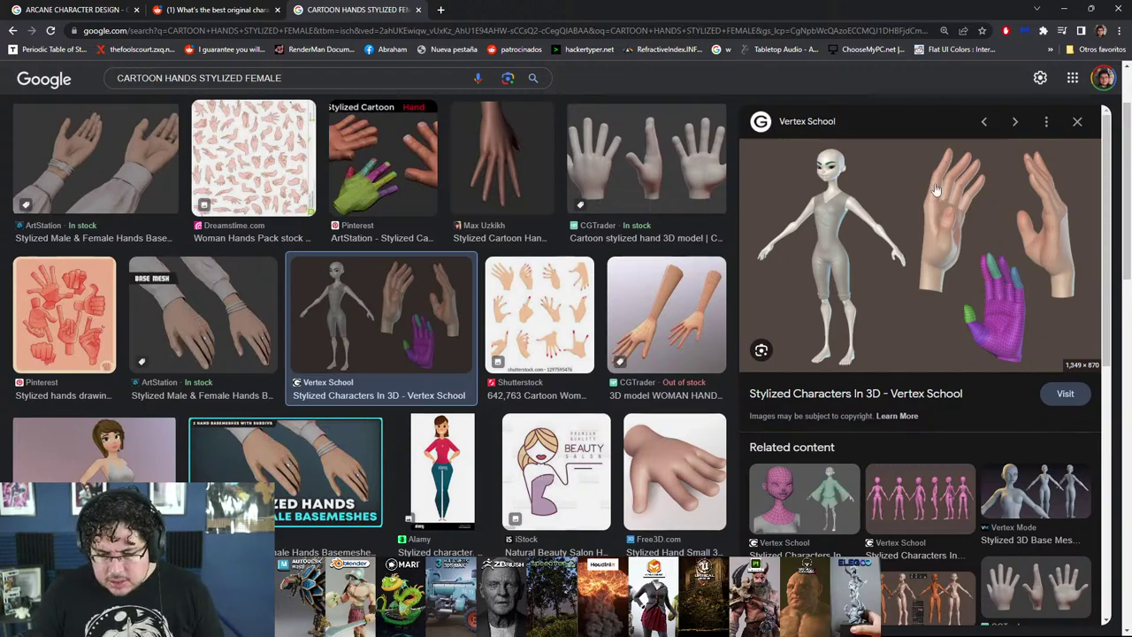
pyautogui.hotkey('alt', 'Tab')
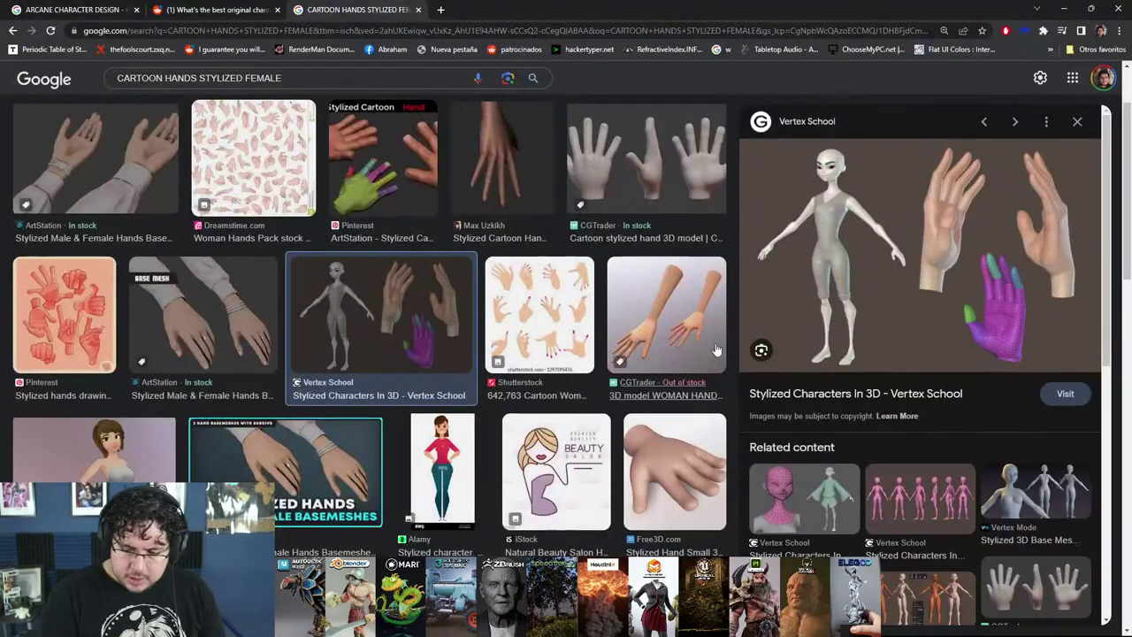
# Step: Switch back to ZBrush, carve the crease around the index knuckle with DamStandard at draw size about 59, and smooth the surrounding surface
pyautogui.hotkey('alt', 'Tab')
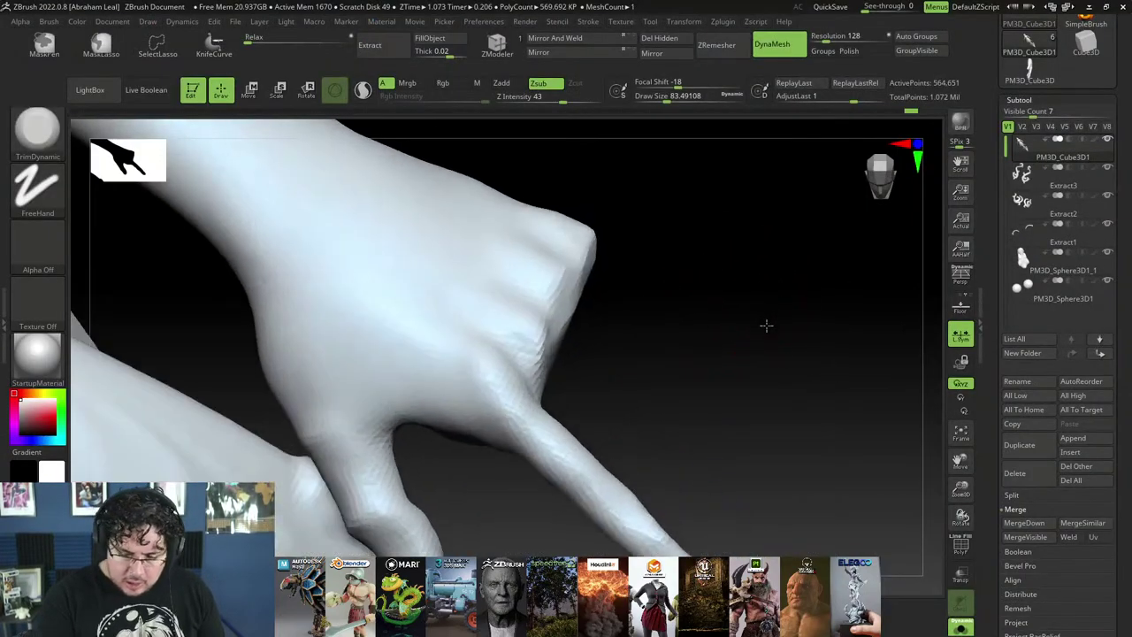
pyautogui.press('b')
pyautogui.press('d')
pyautogui.press('s')
pyautogui.press('space')
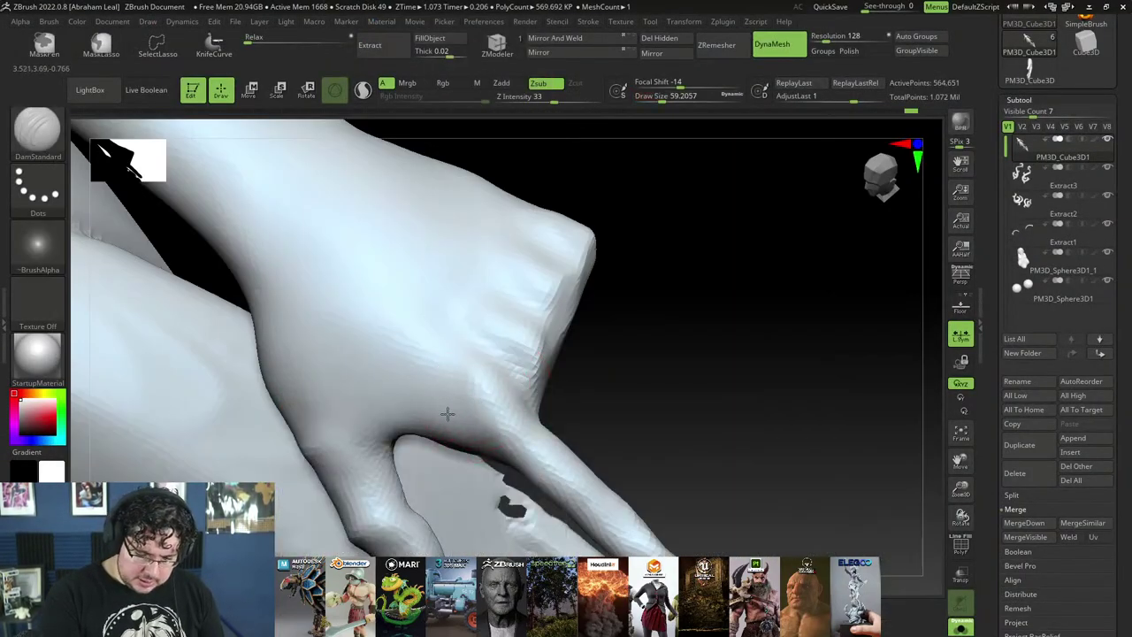
pyautogui.moveTo(455, 431)
pyautogui.mouseDown()
pyautogui.moveTo(500, 414)
pyautogui.moveTo(509, 385)
pyautogui.mouseUp()
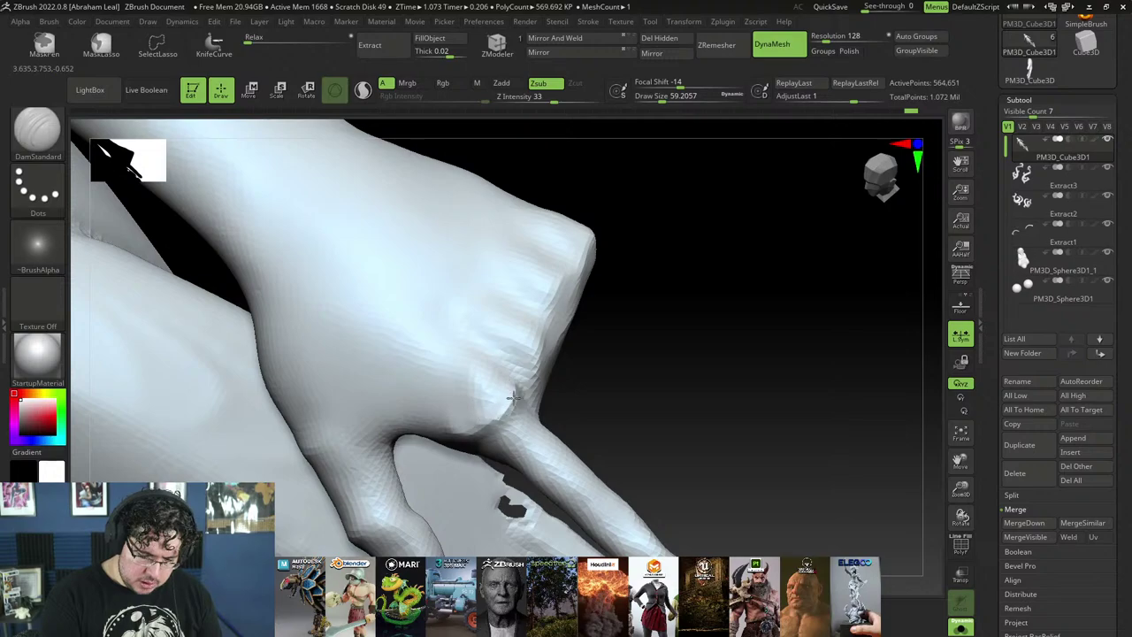
pyautogui.moveTo(685, 190)
pyautogui.mouseDown()
pyautogui.moveTo(624, 255)
pyautogui.moveTo(584, 265)
pyautogui.mouseUp()
pyautogui.moveTo(465, 322)
pyautogui.keyDown('shift'); pyautogui.mouseDown()
pyautogui.moveTo(505, 319)
pyautogui.moveTo(452, 336)
pyautogui.moveTo(504, 330)
pyautogui.moveTo(434, 288)
pyautogui.mouseUp(); pyautogui.keyUp('shift')
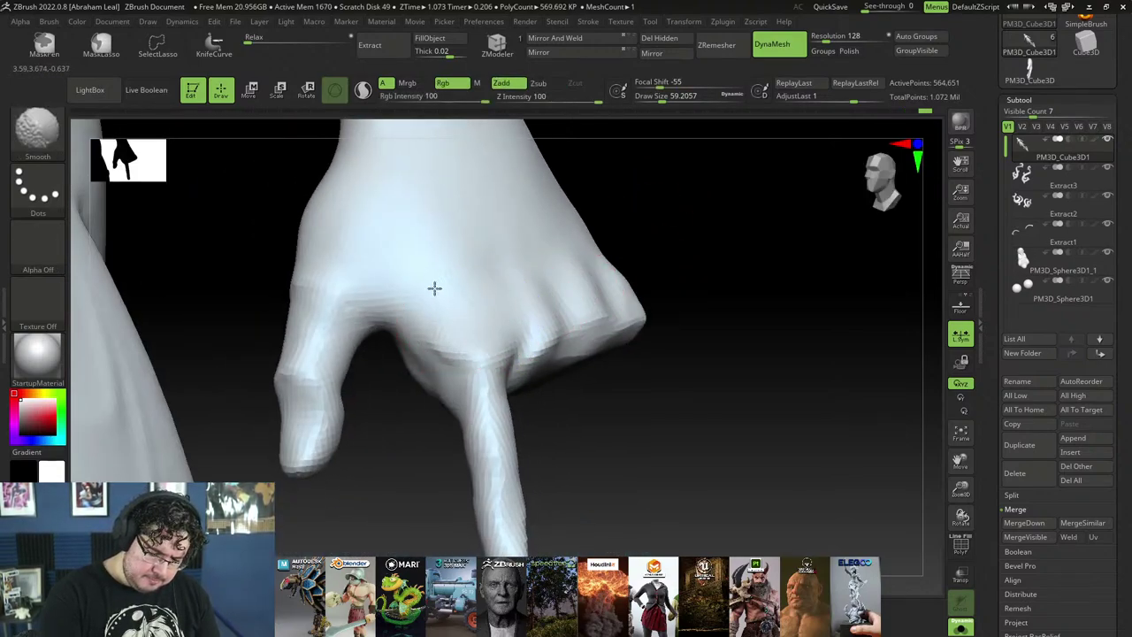
pyautogui.moveTo(450, 349); pyautogui.dragTo(475, 357)
pyautogui.moveTo(561, 374)
pyautogui.mouseDown()
pyautogui.moveTo(495, 317)
pyautogui.moveTo(534, 304)
pyautogui.mouseUp()
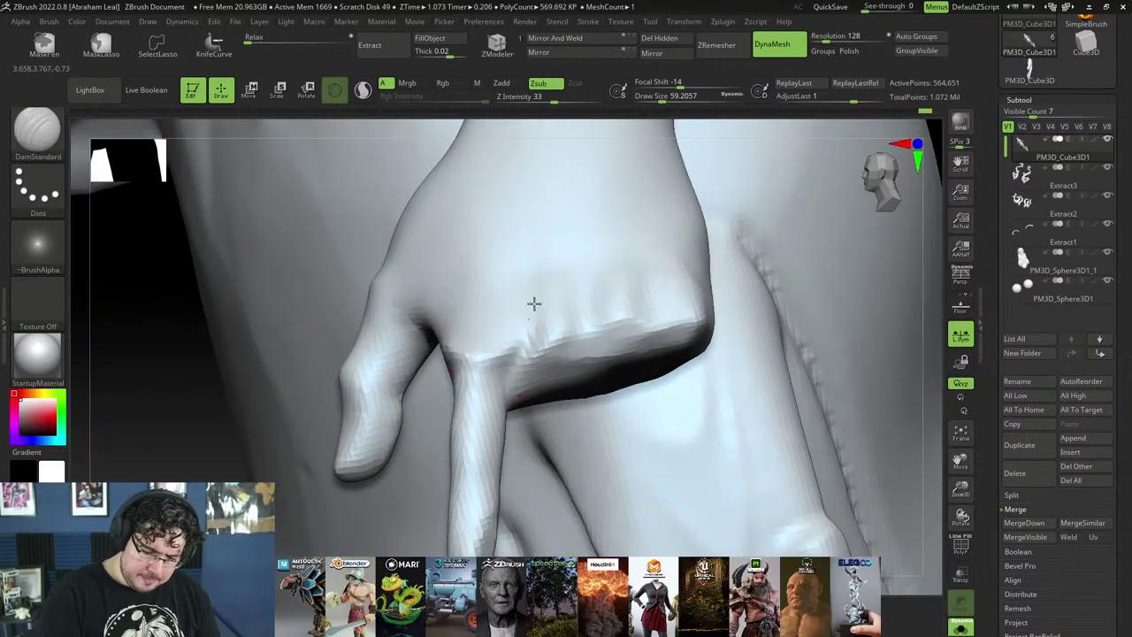
pyautogui.moveTo(936, 352)
pyautogui.mouseDown()
pyautogui.moveTo(880, 346)
pyautogui.moveTo(797, 304)
pyautogui.mouseUp()
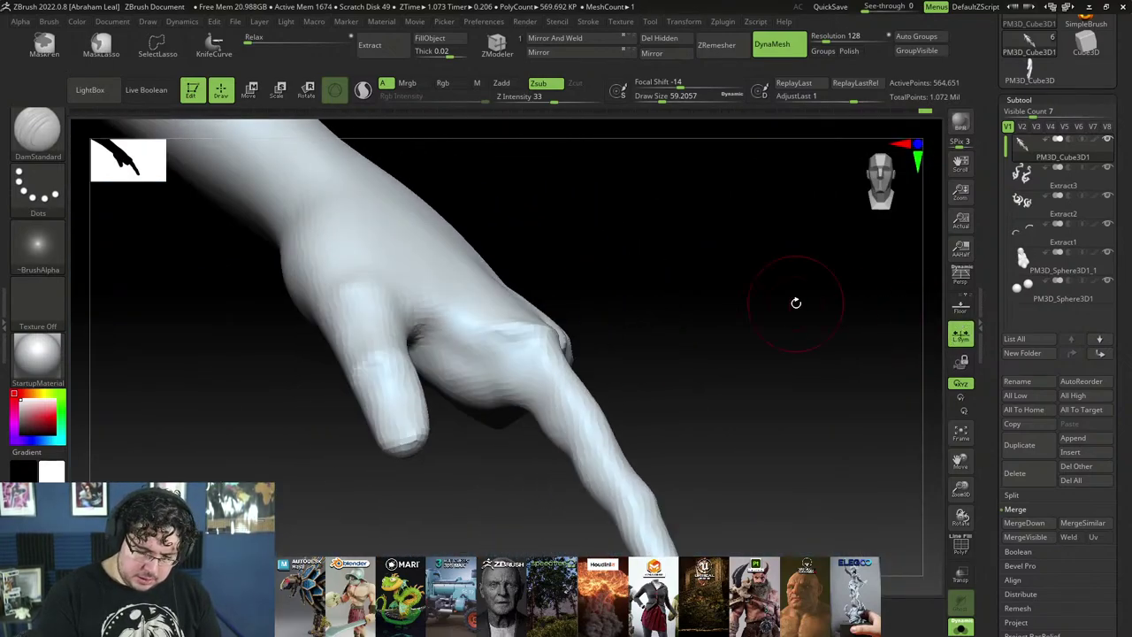
# Step: Thicken the index finger along its length with the Inflat brush at draw size 112
pyautogui.press('b')
pyautogui.press('i')
pyautogui.press('n')
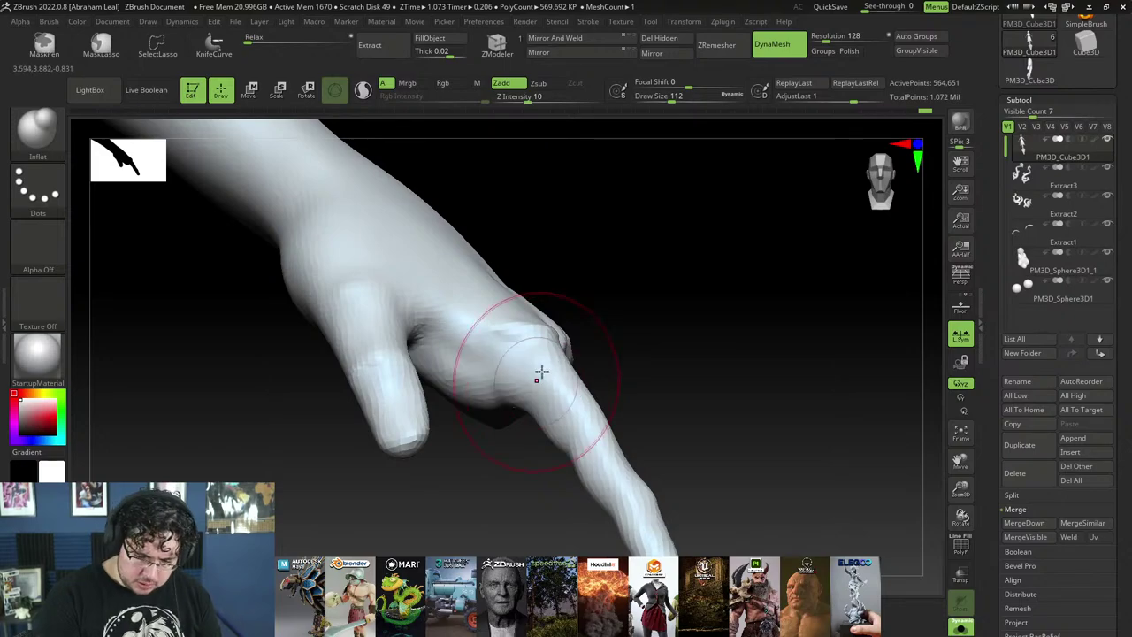
pyautogui.moveTo(564, 405); pyautogui.dragTo(633, 497)
pyautogui.moveTo(779, 389); pyautogui.dragTo(699, 416)
pyautogui.moveTo(612, 466); pyautogui.dragTo(624, 535)
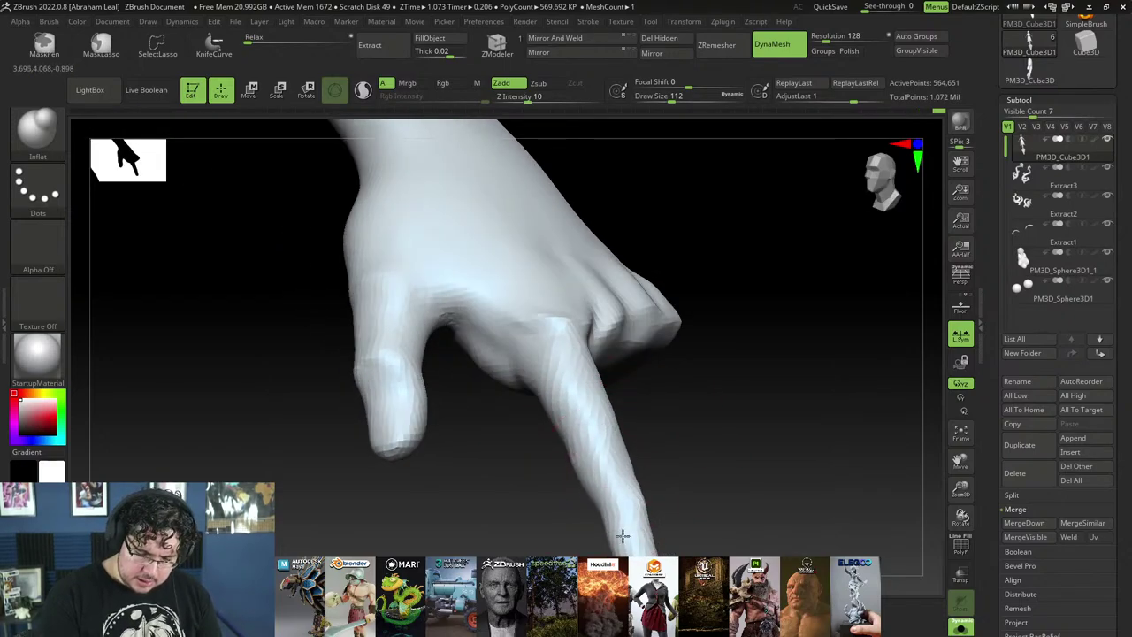
pyautogui.moveTo(779, 425); pyautogui.dragTo(708, 399)
pyautogui.moveTo(607, 506); pyautogui.dragTo(608, 549)
pyautogui.moveTo(607, 548)
pyautogui.mouseDown(button='right')
pyautogui.moveTo(839, 510)
pyautogui.moveTo(662, 475)
pyautogui.moveTo(665, 496)
pyautogui.mouseUp(button='right')
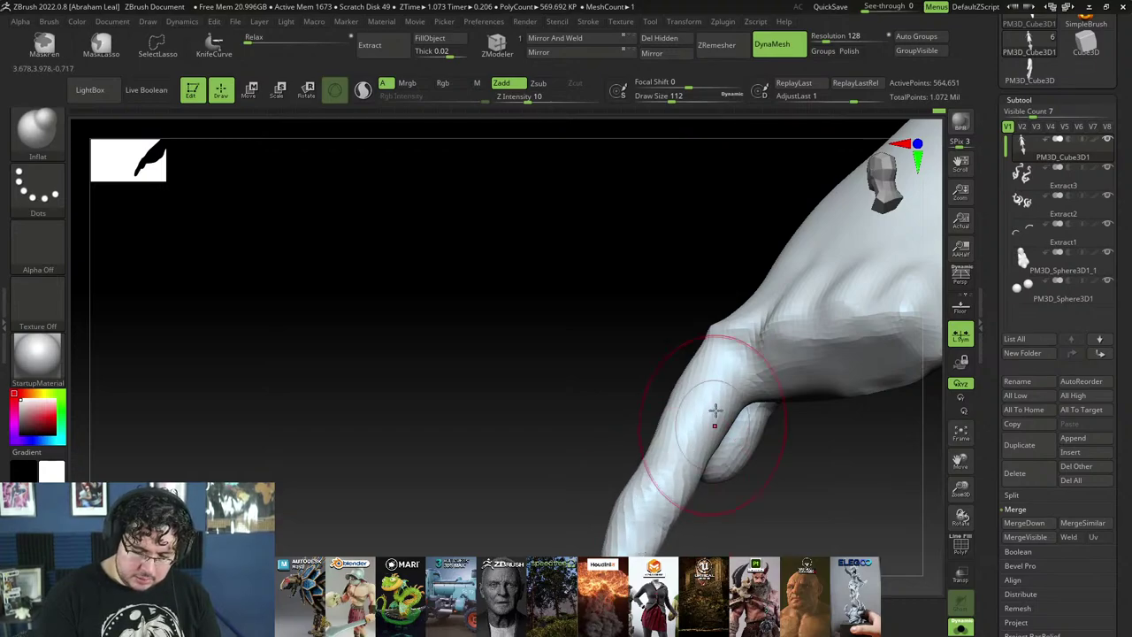
pyautogui.moveTo(576, 476); pyautogui.dragTo(830, 395, button='right')
pyautogui.moveTo(639, 353); pyautogui.dragTo(624, 354)
pyautogui.moveTo(624, 355)
pyautogui.mouseDown(button='right')
pyautogui.moveTo(699, 375)
pyautogui.moveTo(751, 371)
pyautogui.moveTo(742, 376)
pyautogui.mouseUp(button='right')
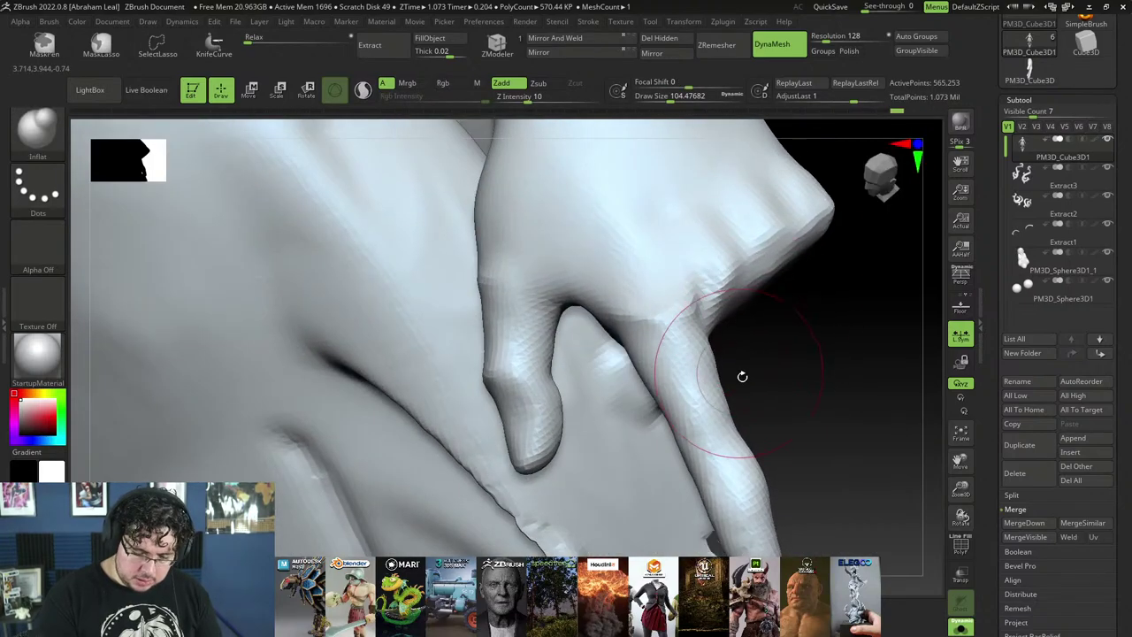
pyautogui.press('b')
pyautogui.press('c')
pyautogui.press('b')
pyautogui.press('space')
# Step: Flatten the planes at the base of the index finger with TrimDynamic at draw sizes of about 80 and 77, smoothing the knuckle
pyautogui.press('b')
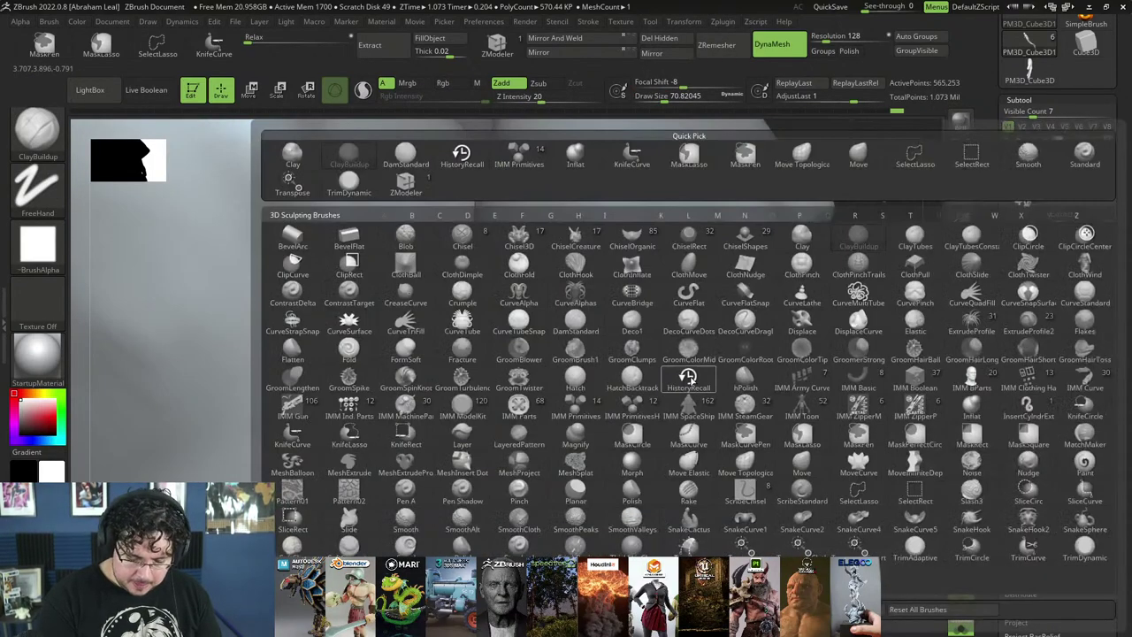
pyautogui.press('t')
pyautogui.press('d')
pyautogui.moveTo(686, 350); pyautogui.dragTo(700, 330)
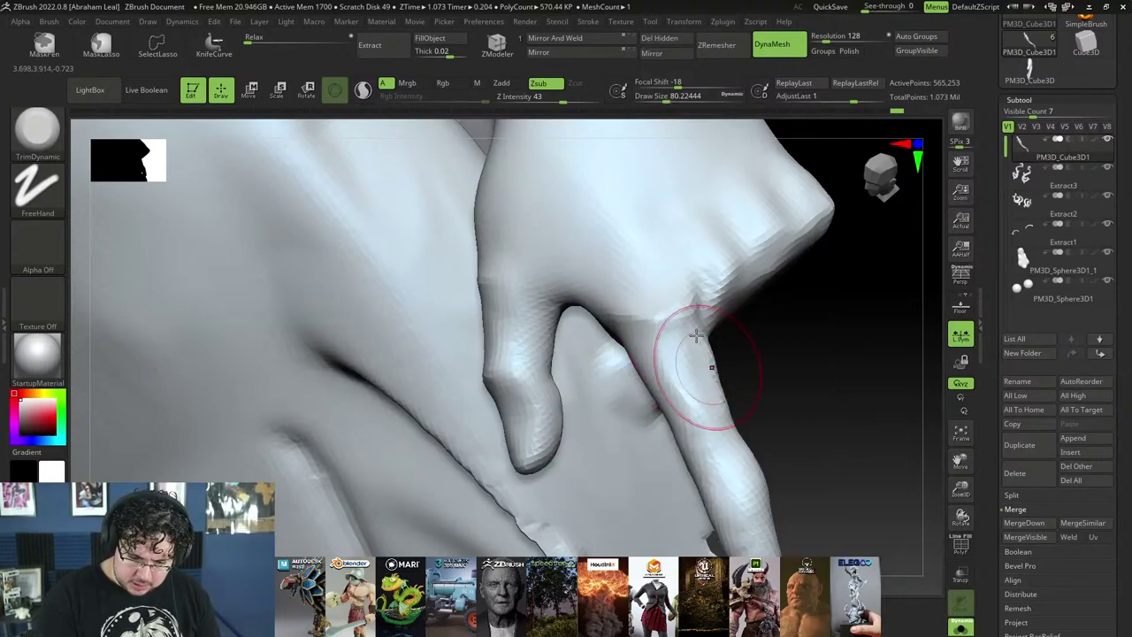
pyautogui.moveTo(763, 379); pyautogui.dragTo(706, 352, button='right')
pyautogui.press('space')
pyautogui.moveTo(675, 378); pyautogui.dragTo(682, 378)
pyautogui.moveTo(639, 400)
pyautogui.mouseDown(button='right')
pyautogui.moveTo(695, 407)
pyautogui.moveTo(749, 318)
pyautogui.moveTo(719, 406)
pyautogui.moveTo(697, 348)
pyautogui.moveTo(666, 351)
pyautogui.mouseUp(button='right')
pyautogui.moveTo(660, 329)
pyautogui.keyDown('shift'); pyautogui.mouseDown()
pyautogui.moveTo(672, 374)
pyautogui.moveTo(659, 345)
pyautogui.mouseUp(); pyautogui.keyUp('shift')
pyautogui.press('space')
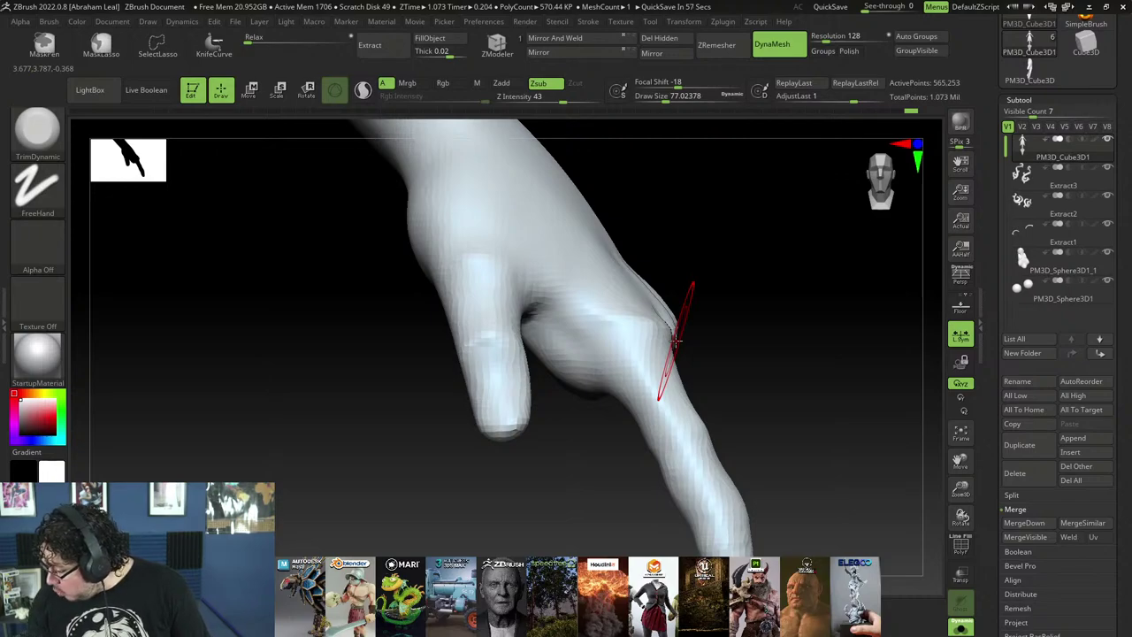
# Step: Switch to Discord, examine the oil lamp and pen renders posted in the wips channel, and return to ZBrush
pyautogui.hotkey('alt', 'Tab')
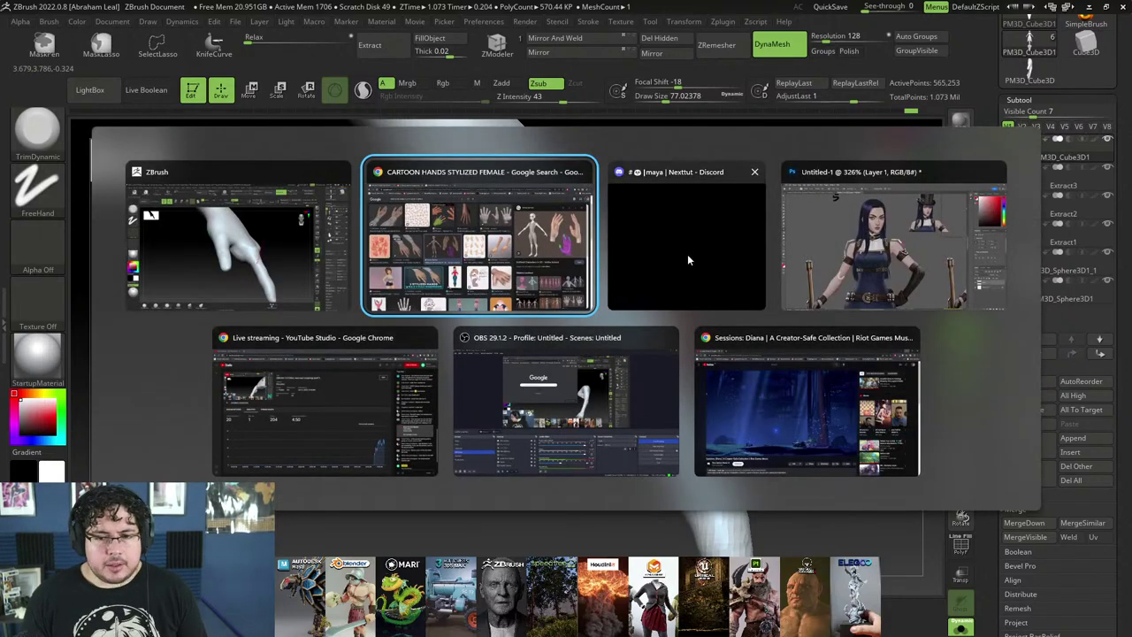
pyautogui.click(687, 255)
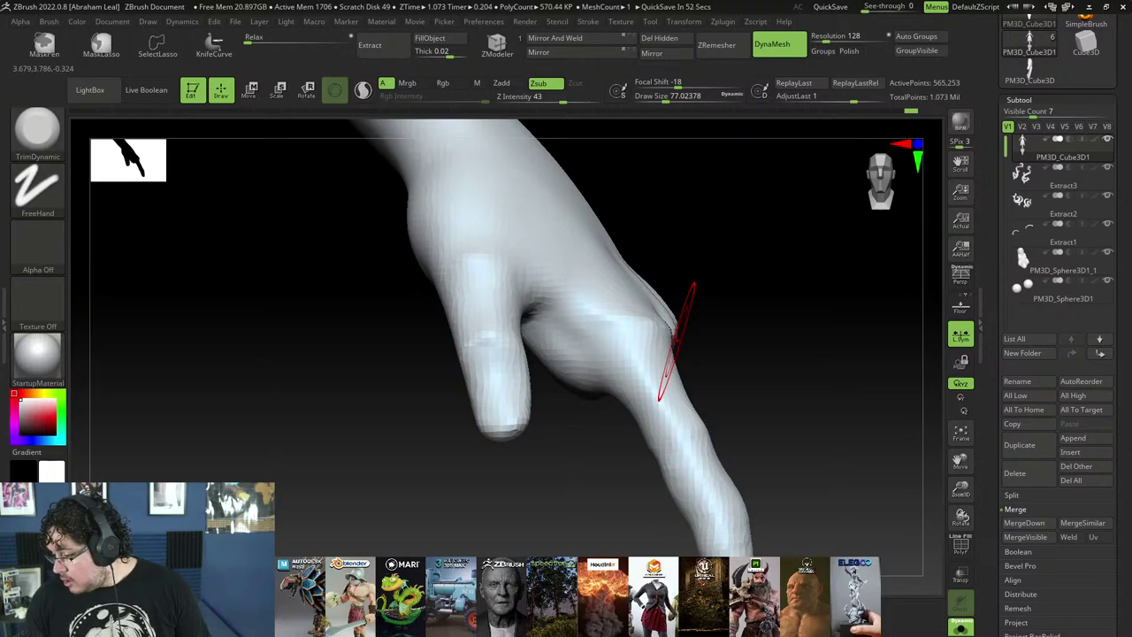
pyautogui.moveTo(1131, 146); pyautogui.dragTo(929, 0)
pyautogui.click(301, 196)
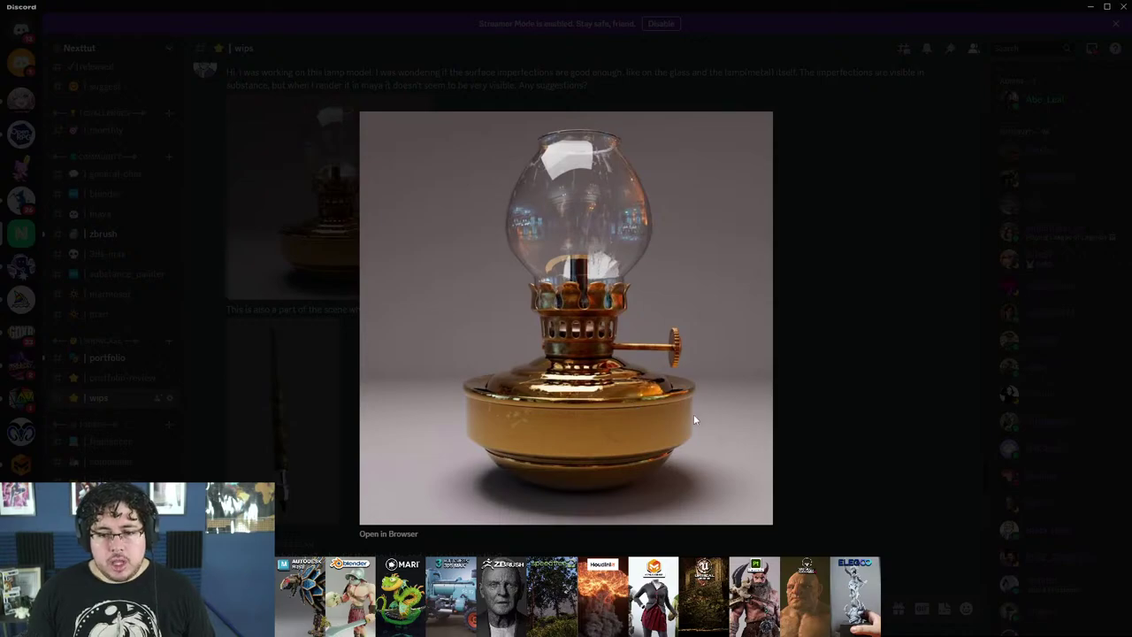
pyautogui.click(788, 436)
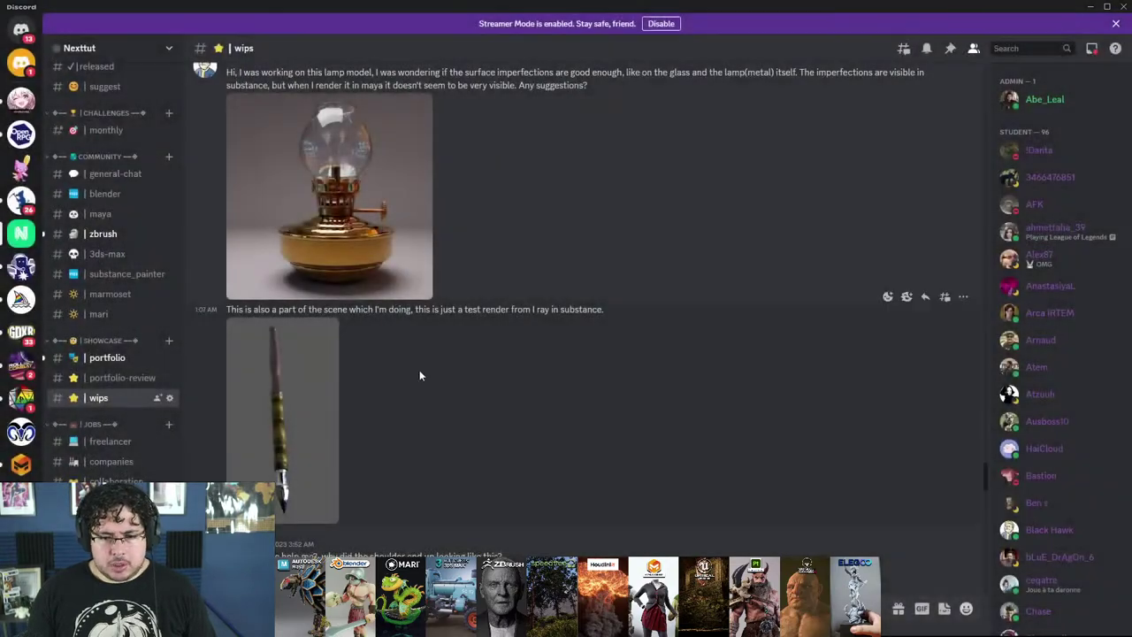
pyautogui.click(320, 388)
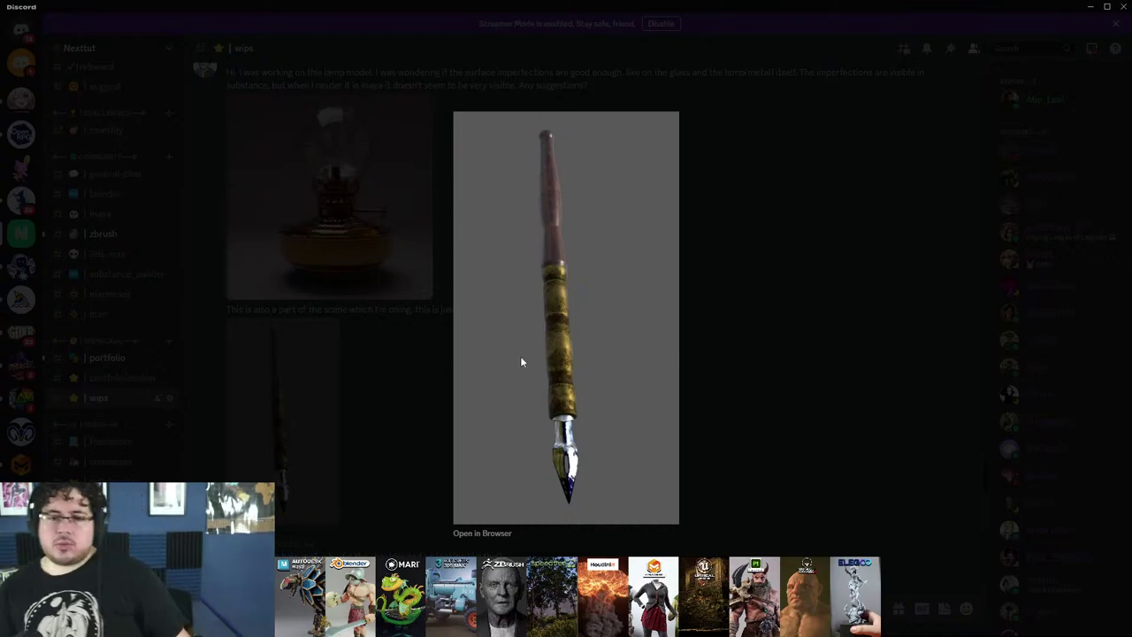
pyautogui.click(738, 390)
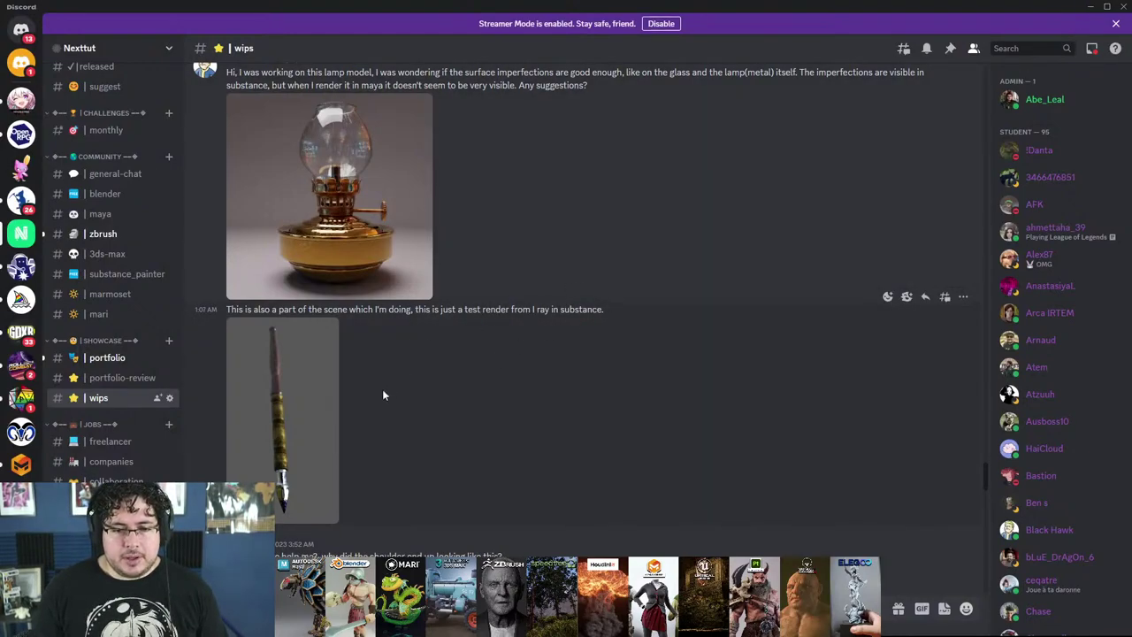
pyautogui.click(1089, 7)
# Step: Plane the first segment of the index finger with TrimDynamic at draw size about 116
pyautogui.moveTo(779, 422)
pyautogui.mouseDown()
pyautogui.moveTo(798, 383)
pyautogui.moveTo(794, 399)
pyautogui.mouseUp()
pyautogui.moveTo(639, 341)
pyautogui.mouseDown()
pyautogui.moveTo(619, 371)
pyautogui.moveTo(611, 368)
pyautogui.moveTo(644, 406)
pyautogui.moveTo(637, 430)
pyautogui.mouseUp()
pyautogui.press('space')
pyautogui.moveTo(596, 329)
pyautogui.mouseDown()
pyautogui.moveTo(612, 382)
pyautogui.moveTo(653, 412)
pyautogui.mouseUp()
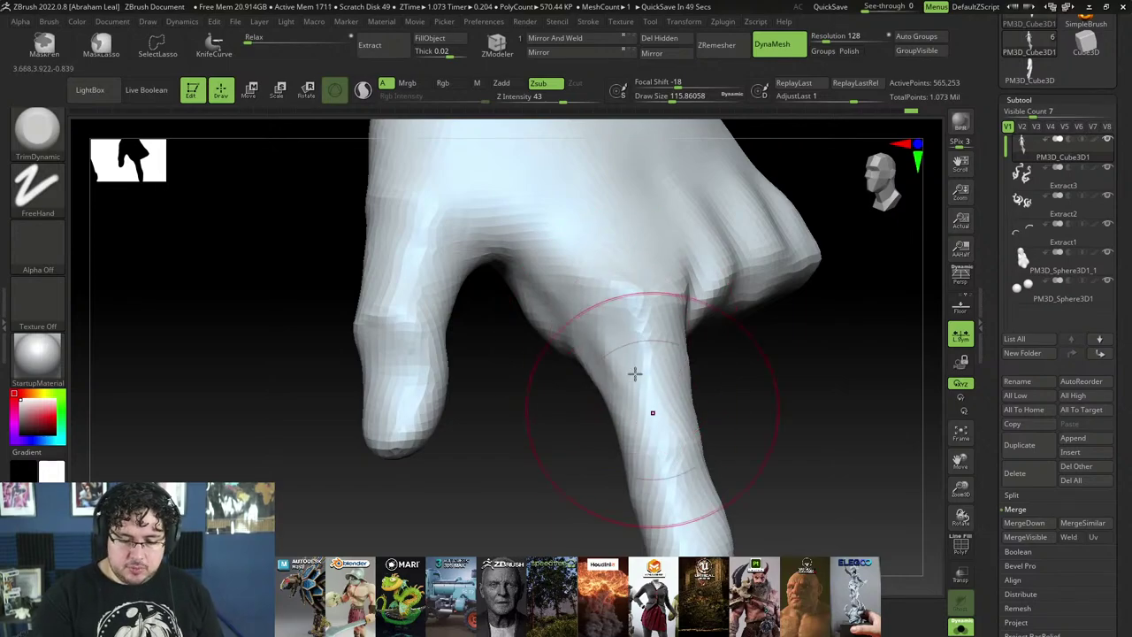
pyautogui.moveTo(752, 400); pyautogui.dragTo(687, 372)
pyautogui.moveTo(636, 333)
pyautogui.mouseDown()
pyautogui.moveTo(643, 410)
pyautogui.moveTo(639, 381)
pyautogui.mouseUp()
pyautogui.moveTo(923, 449)
pyautogui.mouseDown()
pyautogui.moveTo(937, 467)
pyautogui.moveTo(890, 369)
pyautogui.moveTo(840, 425)
pyautogui.moveTo(799, 394)
pyautogui.mouseUp()
# Step: Isolate the hand and refine the index finger's silhouette with the Move brush at draw size about 74, smoothing its surface
pyautogui.moveTo(768, 507)
pyautogui.keyDown('ctrl'); pyautogui.keyDown('shift'); pyautogui.mouseDown()
pyautogui.moveTo(694, 215)
pyautogui.moveTo(677, 547)
pyautogui.moveTo(752, 522)
pyautogui.mouseUp(); pyautogui.keyUp('shift'); pyautogui.keyUp('ctrl')
pyautogui.moveTo(792, 407)
pyautogui.keyDown('alt'); pyautogui.mouseDown()
pyautogui.moveTo(803, 455)
pyautogui.moveTo(816, 445)
pyautogui.moveTo(787, 403)
pyautogui.mouseUp(); pyautogui.keyUp('alt')
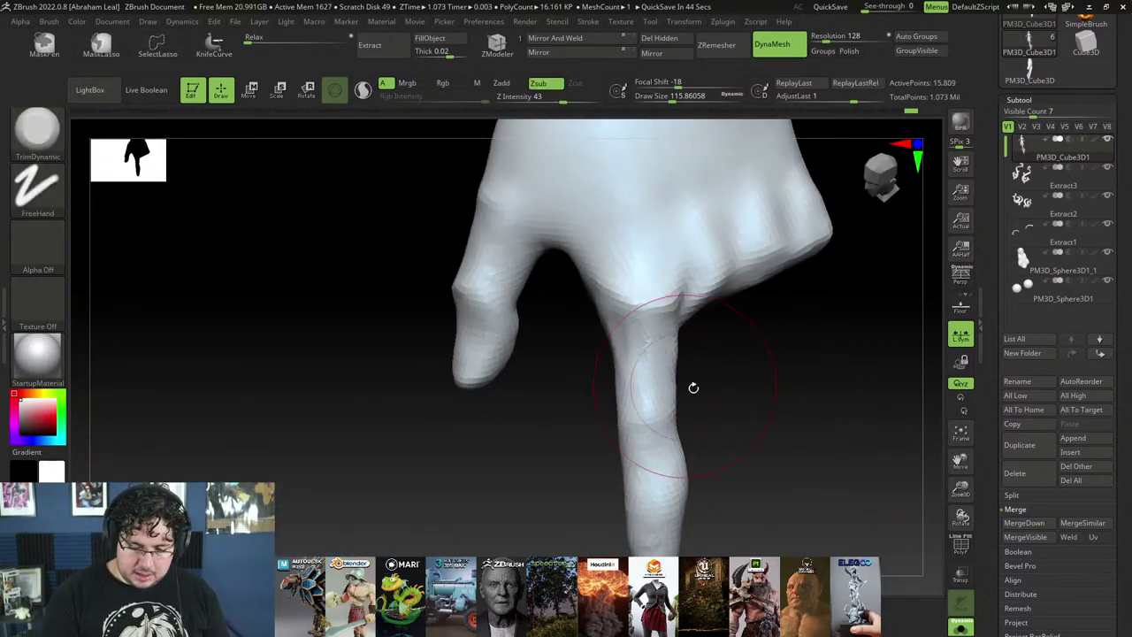
pyautogui.press('b')
pyautogui.press('m')
pyautogui.press('v')
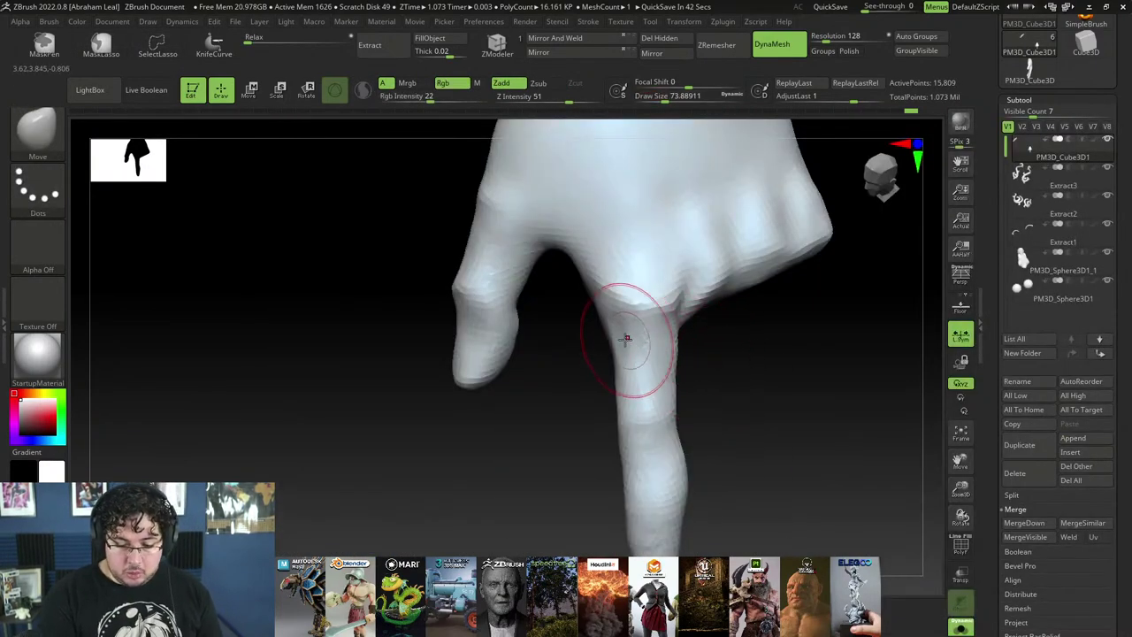
pyautogui.press('shift')
pyautogui.moveTo(685, 386); pyautogui.dragTo(652, 349)
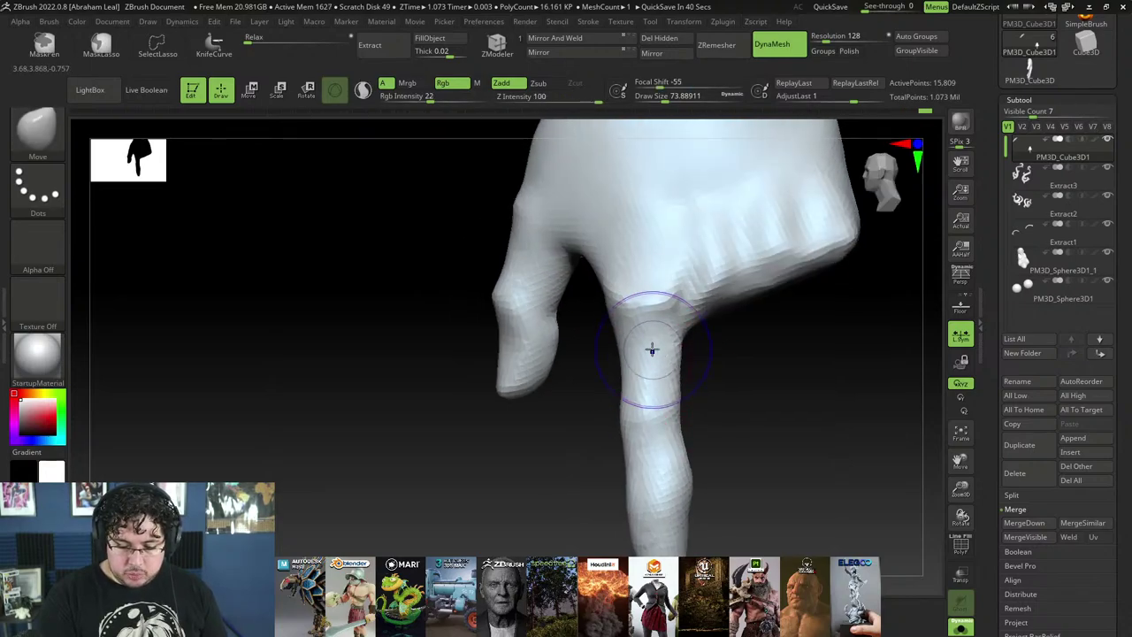
pyautogui.moveTo(679, 373); pyautogui.dragTo(665, 375, button='right')
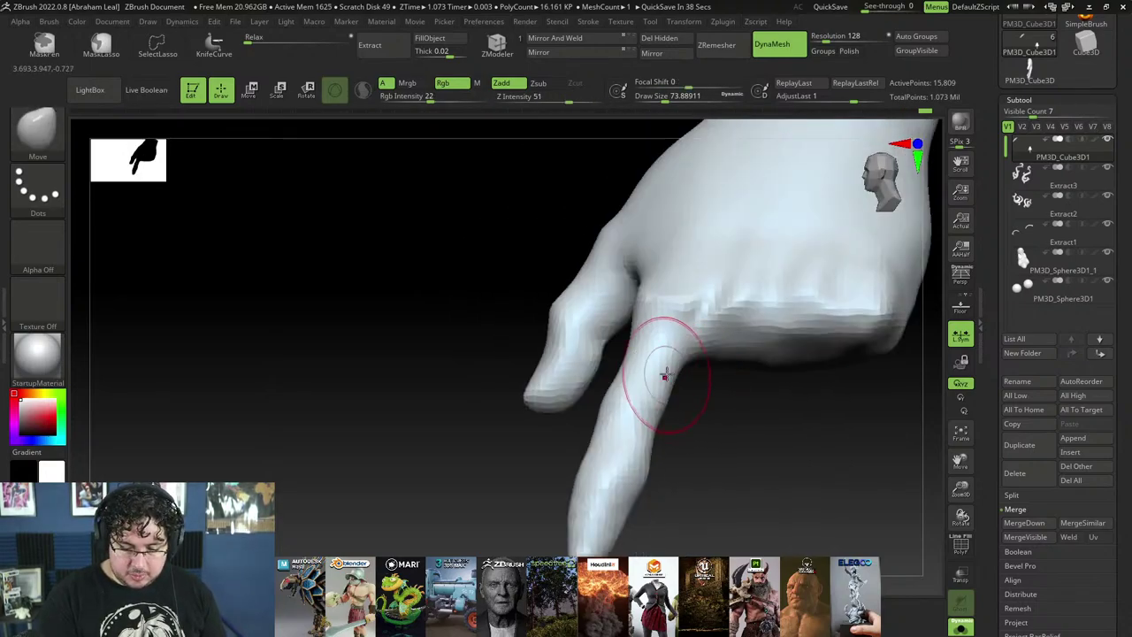
pyautogui.moveTo(680, 453); pyautogui.dragTo(627, 468)
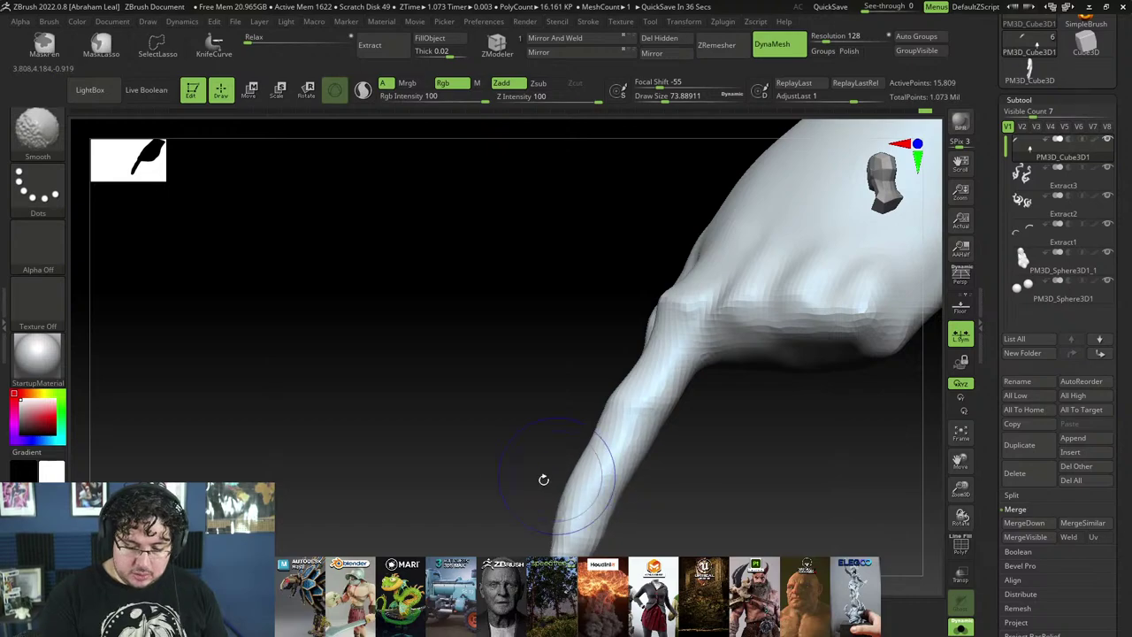
pyautogui.press('shift')
pyautogui.moveTo(541, 475)
pyautogui.mouseDown()
pyautogui.moveTo(646, 459)
pyautogui.moveTo(678, 369)
pyautogui.mouseUp()
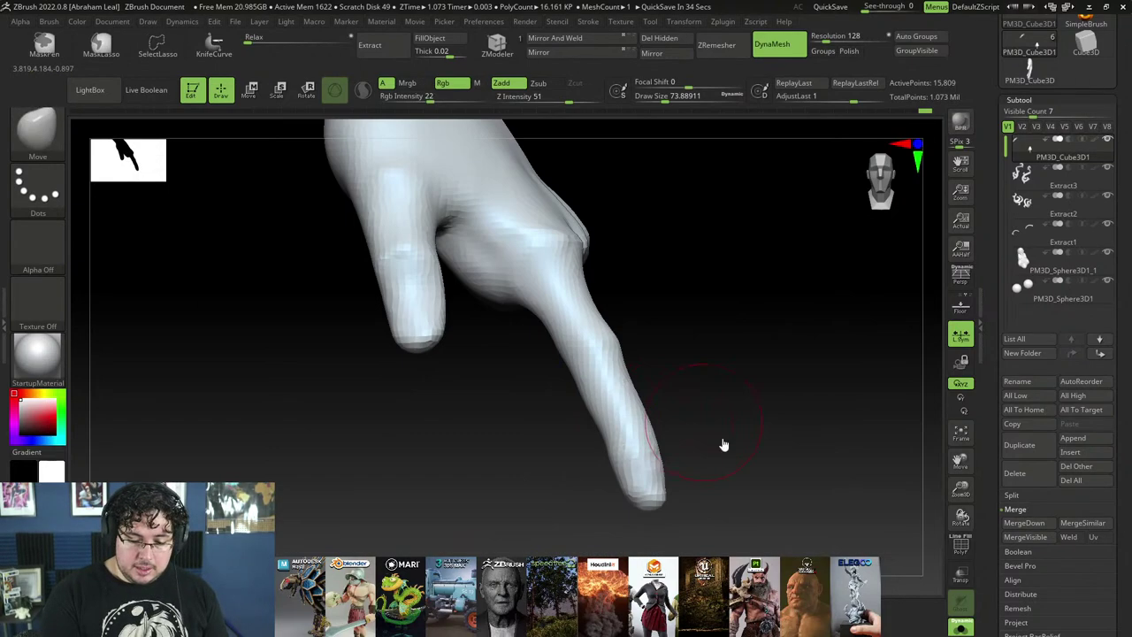
# Step: Check the finger shapes in the stylised female hand reference in Chrome and return to ZBrush
pyautogui.hotkey('alt', 'Tab')
pyautogui.hotkey('alt', 'Tab')
pyautogui.press('Tab')
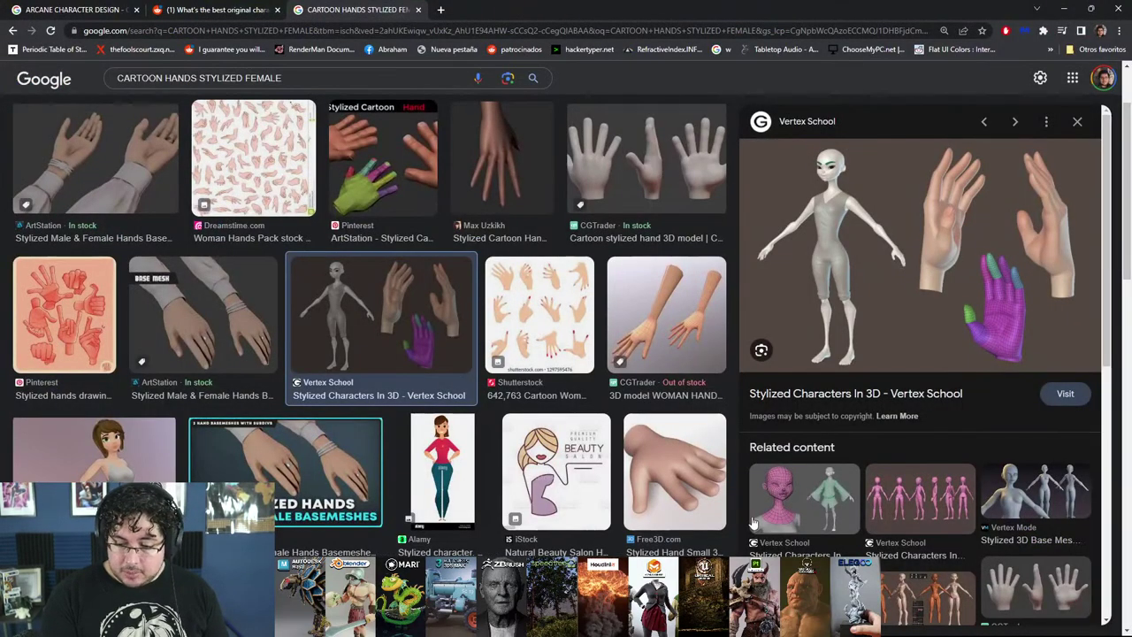
pyautogui.hotkey('alt', 'Tab')
pyautogui.hotkey('alt', 'Tab')
pyautogui.press('Tab')
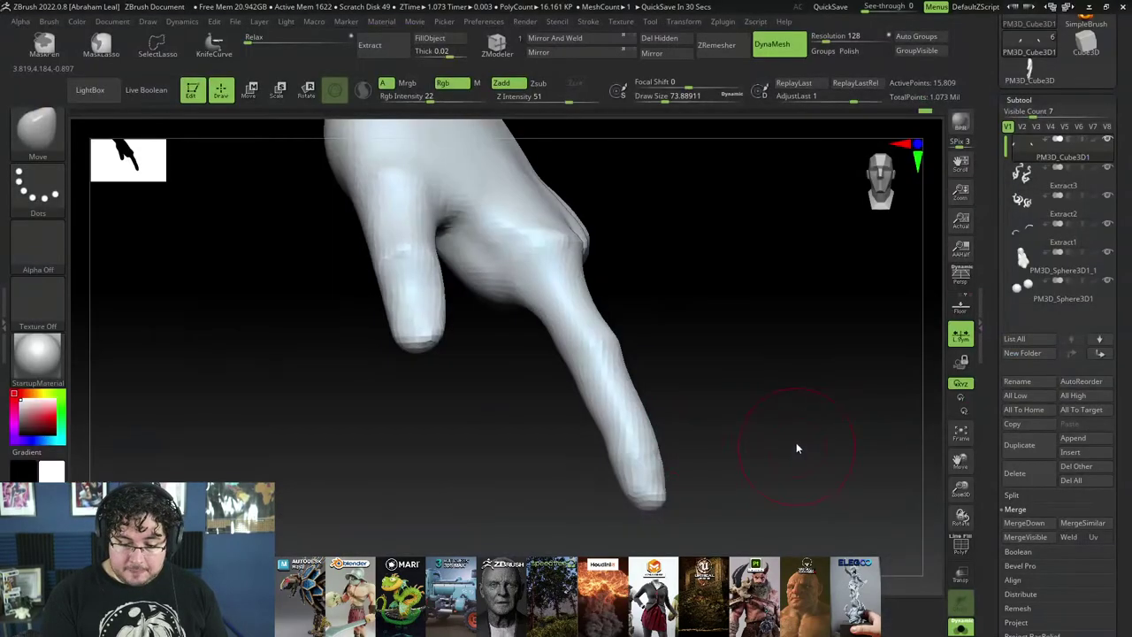
# Step: Build up the index knuckle with ClayBuildup at draw size about 49 and try to update the DynaMesh on the isolated hand
pyautogui.moveTo(804, 426)
pyautogui.mouseDown()
pyautogui.moveTo(784, 433)
pyautogui.moveTo(781, 407)
pyautogui.mouseUp()
pyautogui.press('b')
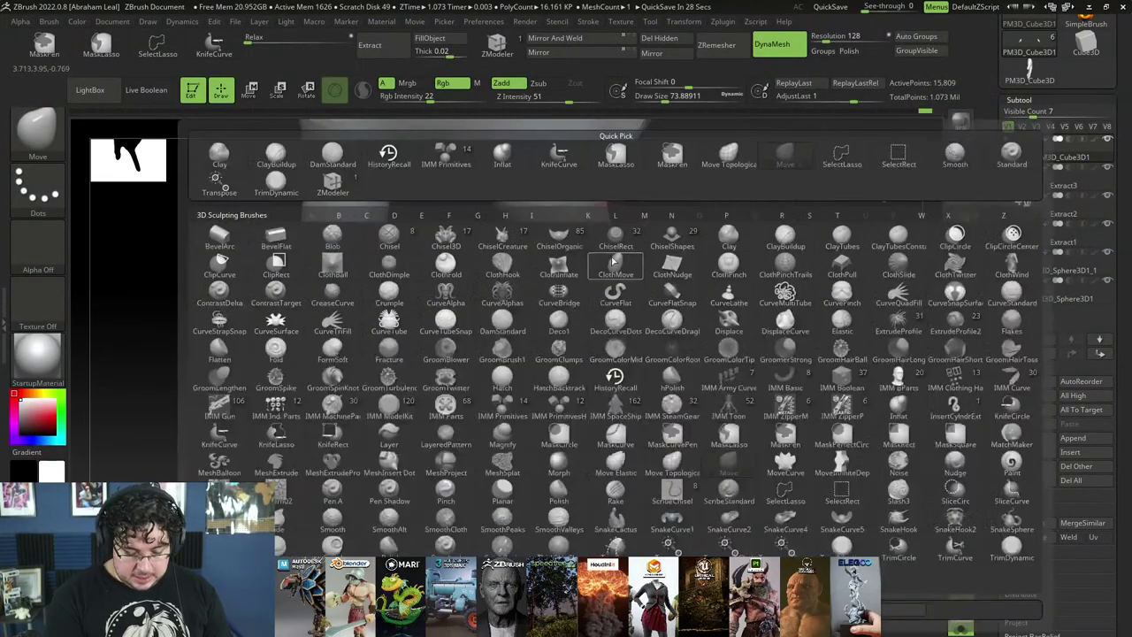
pyautogui.press('c')
pyautogui.press('b')
pyautogui.press('space')
pyautogui.moveTo(582, 223); pyautogui.dragTo(581, 223)
pyautogui.moveTo(568, 232)
pyautogui.mouseDown()
pyautogui.moveTo(587, 246)
pyautogui.moveTo(604, 213)
pyautogui.mouseUp()
pyautogui.press('space')
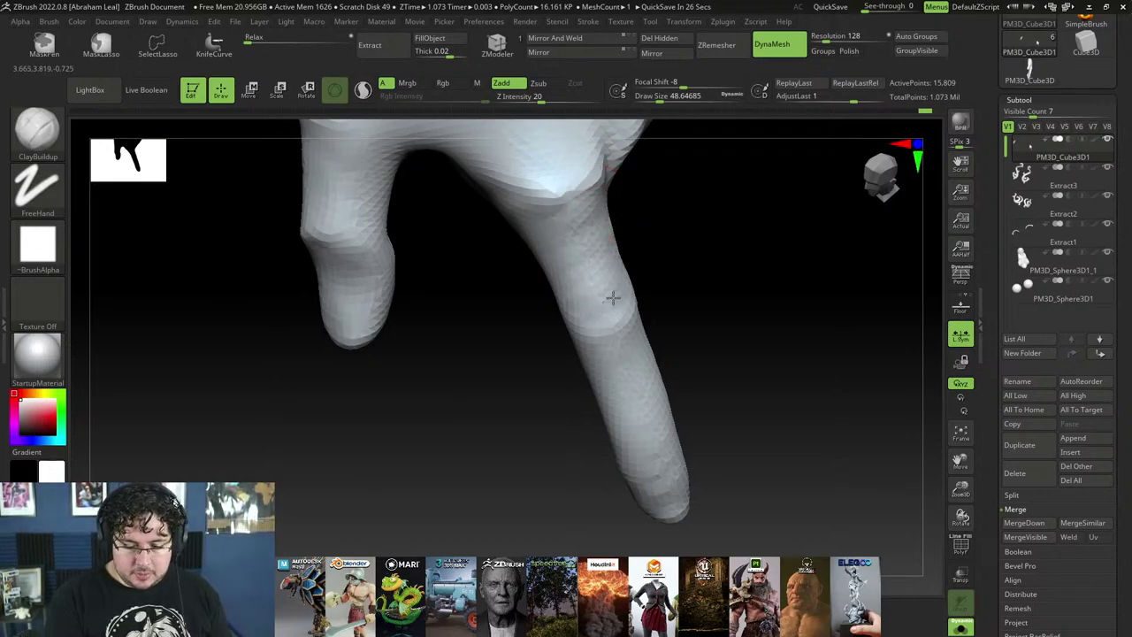
pyautogui.moveTo(610, 298); pyautogui.dragTo(675, 227, button='right')
pyautogui.keyDown('ctrl'); pyautogui.moveTo(631, 358); pyautogui.dragTo(640, 423); pyautogui.keyUp('ctrl')
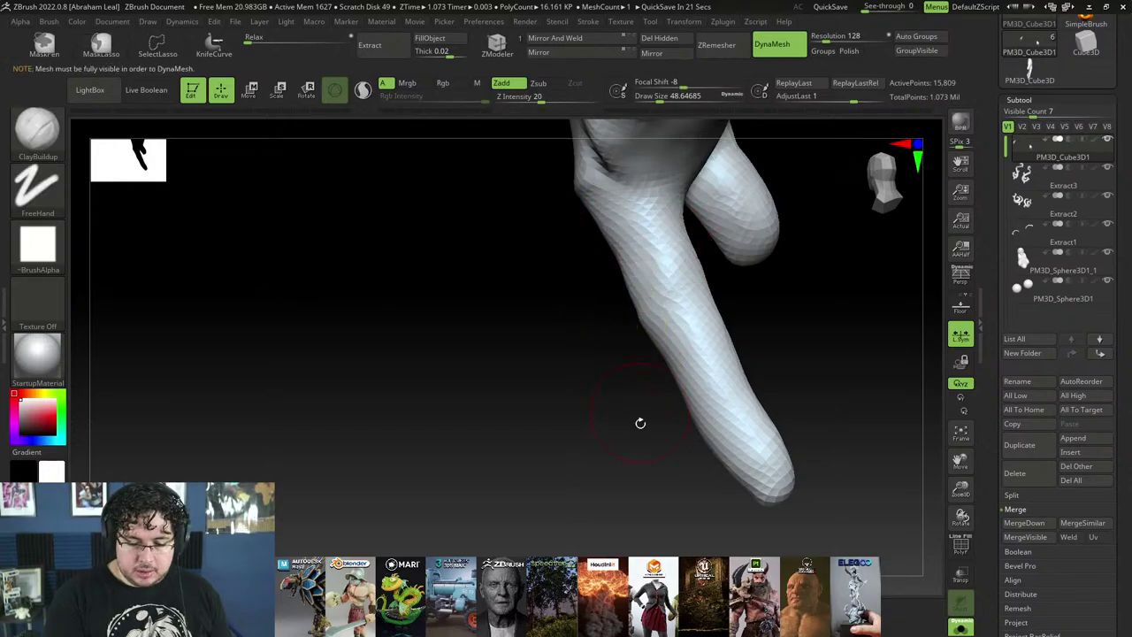
pyautogui.moveTo(641, 423); pyautogui.dragTo(728, 370, button='right')
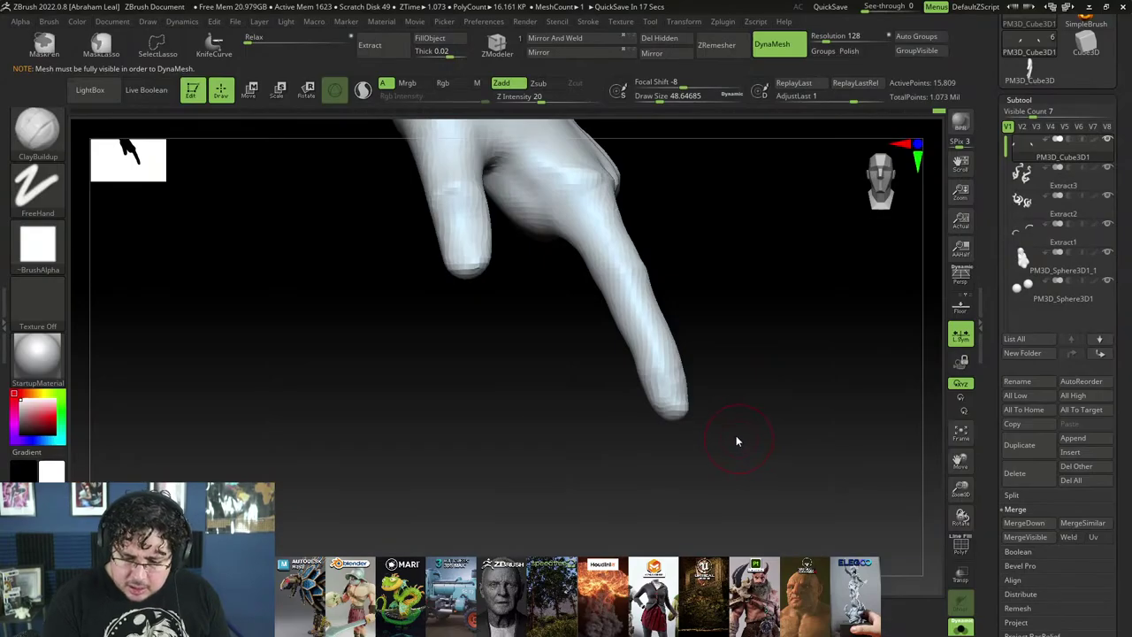
pyautogui.moveTo(738, 442); pyautogui.dragTo(702, 351, button='right')
# Step: Trim the planes of the index finger and its tip with TrimDynamic at draw size about 74
pyautogui.press('b')
pyautogui.press('t')
pyautogui.press('d')
pyautogui.press('space')
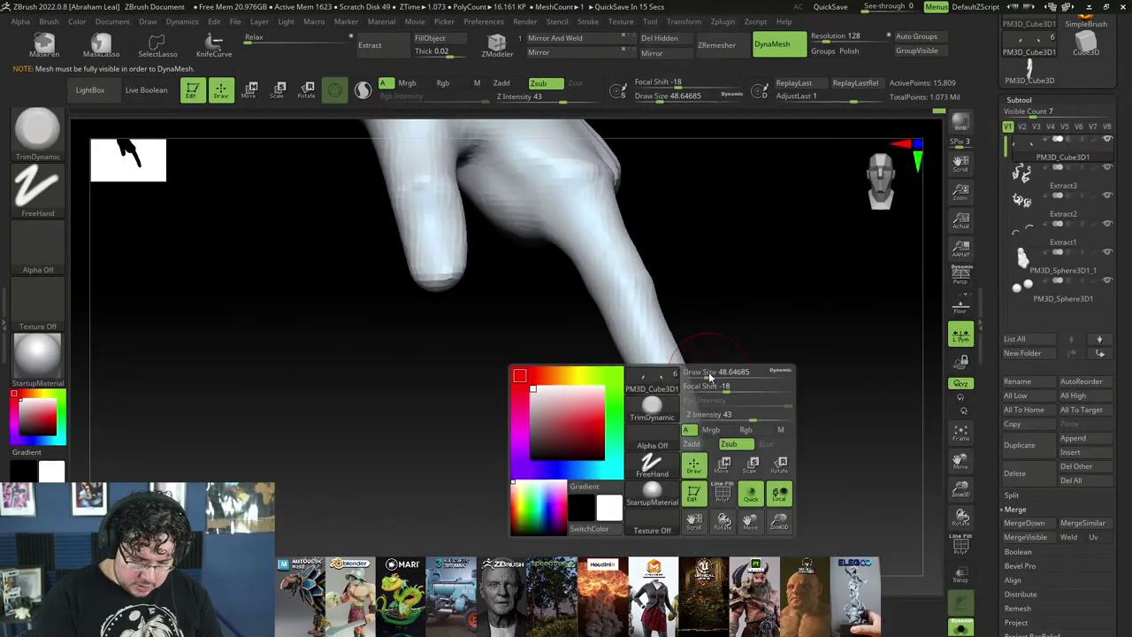
pyautogui.moveTo(710, 377); pyautogui.dragTo(719, 378)
pyautogui.moveTo(721, 394); pyautogui.dragTo(695, 422, button='right')
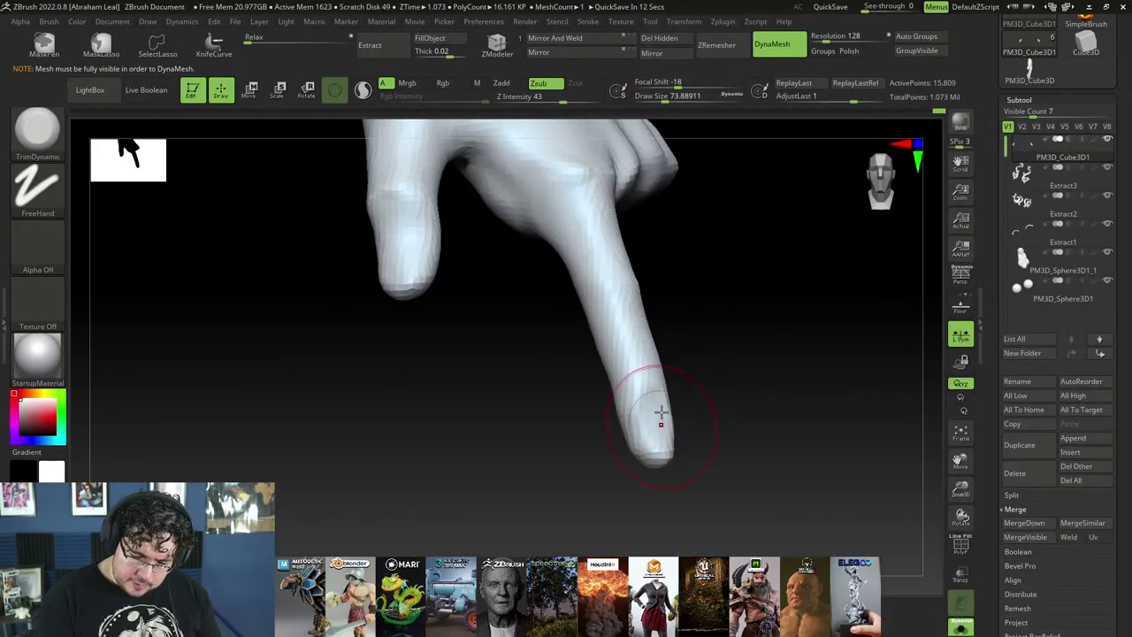
pyautogui.moveTo(642, 397)
pyautogui.mouseDown(button='right')
pyautogui.moveTo(703, 400)
pyautogui.moveTo(663, 425)
pyautogui.moveTo(658, 405)
pyautogui.moveTo(662, 417)
pyautogui.moveTo(773, 389)
pyautogui.moveTo(717, 374)
pyautogui.moveTo(722, 392)
pyautogui.mouseUp(button='right')
# Step: Mask the hand down to the index finger's middle joint, bend the unmasked end further downward with Transpose, and clear the mask
pyautogui.moveTo(710, 452)
pyautogui.keyDown('ctrl'); pyautogui.mouseDown()
pyautogui.moveTo(715, 354)
pyautogui.moveTo(551, 342)
pyautogui.moveTo(708, 531)
pyautogui.mouseUp(); pyautogui.keyUp('ctrl')
pyautogui.press('w')
pyautogui.click(583, 314)
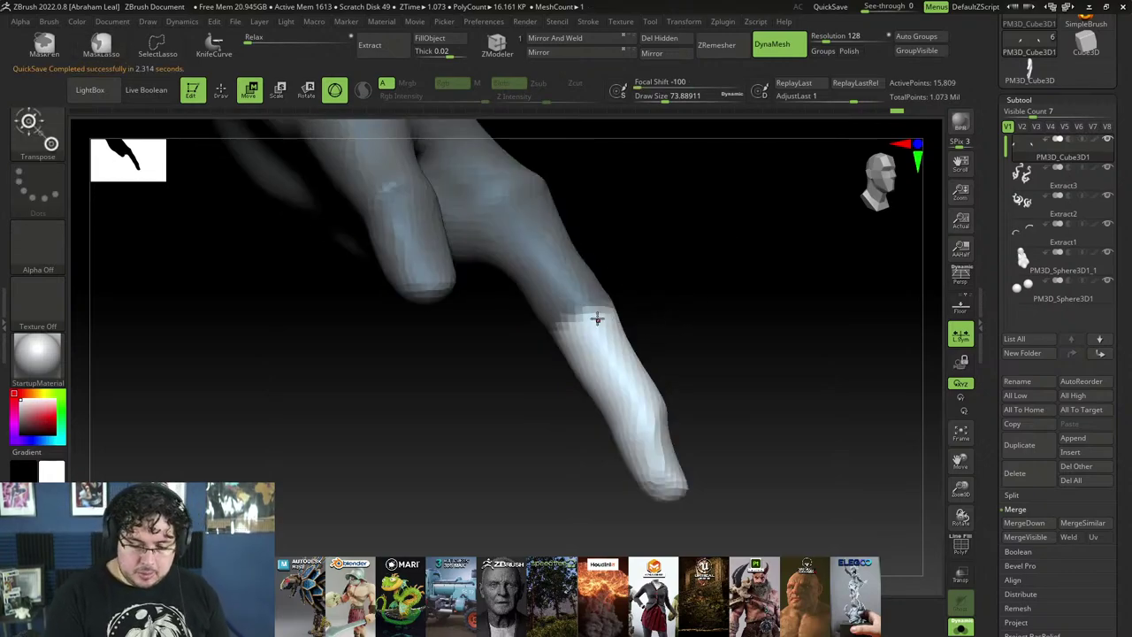
pyautogui.click(597, 319)
pyautogui.moveTo(625, 281)
pyautogui.mouseDown()
pyautogui.moveTo(634, 302)
pyautogui.moveTo(654, 303)
pyautogui.mouseUp()
pyautogui.press('q')
pyautogui.press('b')
pyautogui.press('m')
pyautogui.press('i')
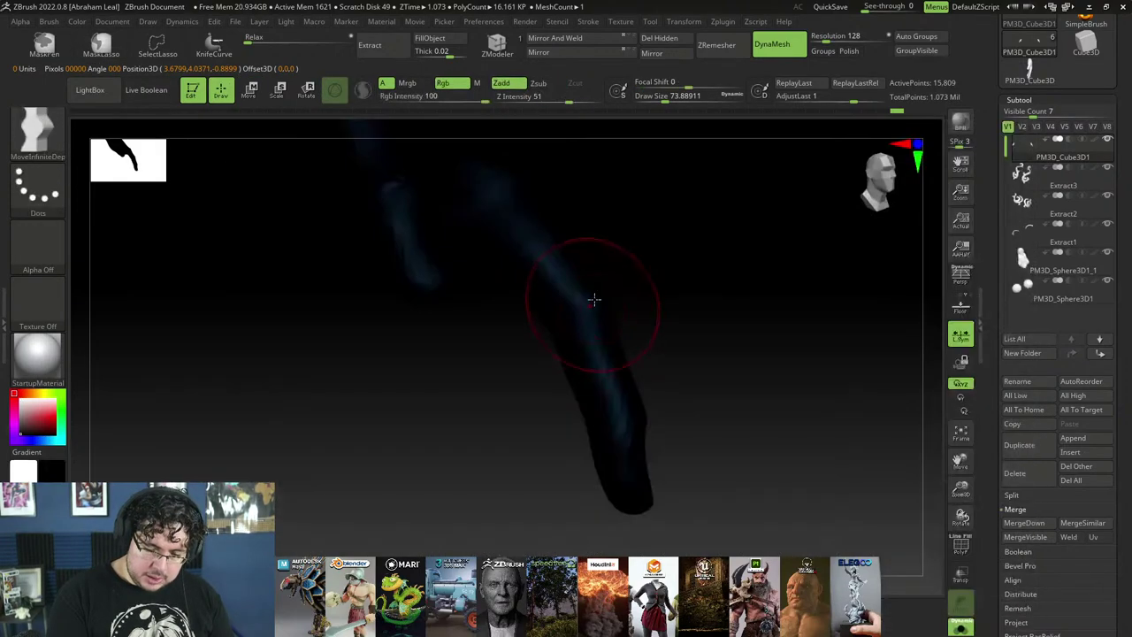
pyautogui.keyDown('ctrl'); pyautogui.moveTo(652, 260); pyautogui.dragTo(639, 275); pyautogui.keyUp('ctrl')
# Step: Adjust the index finger's contour around its middle and end joints using the Move brush at draw size about 112
pyautogui.press('b')
pyautogui.press('g')
pyautogui.press('b')
pyautogui.press('b')
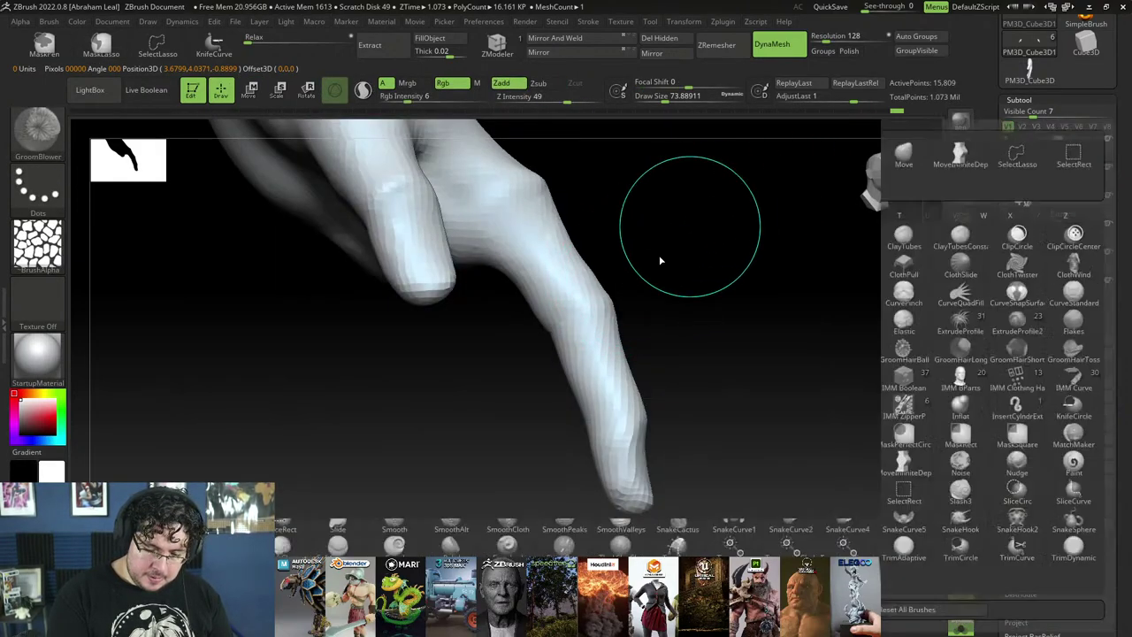
pyautogui.press('m')
pyautogui.press('v')
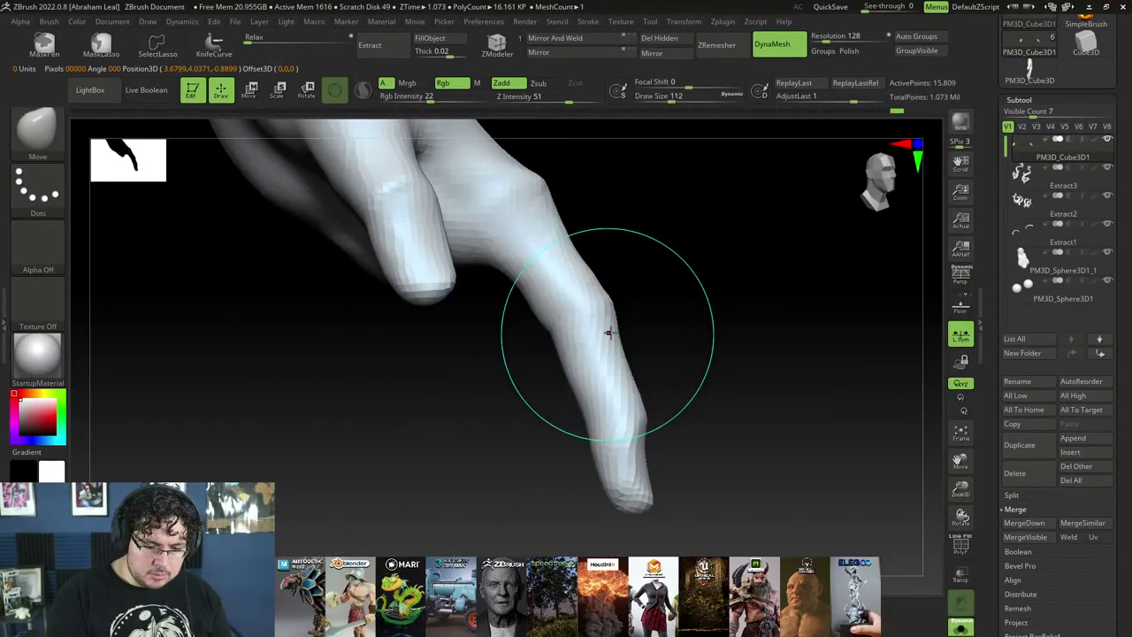
pyautogui.moveTo(670, 322); pyautogui.dragTo(666, 337)
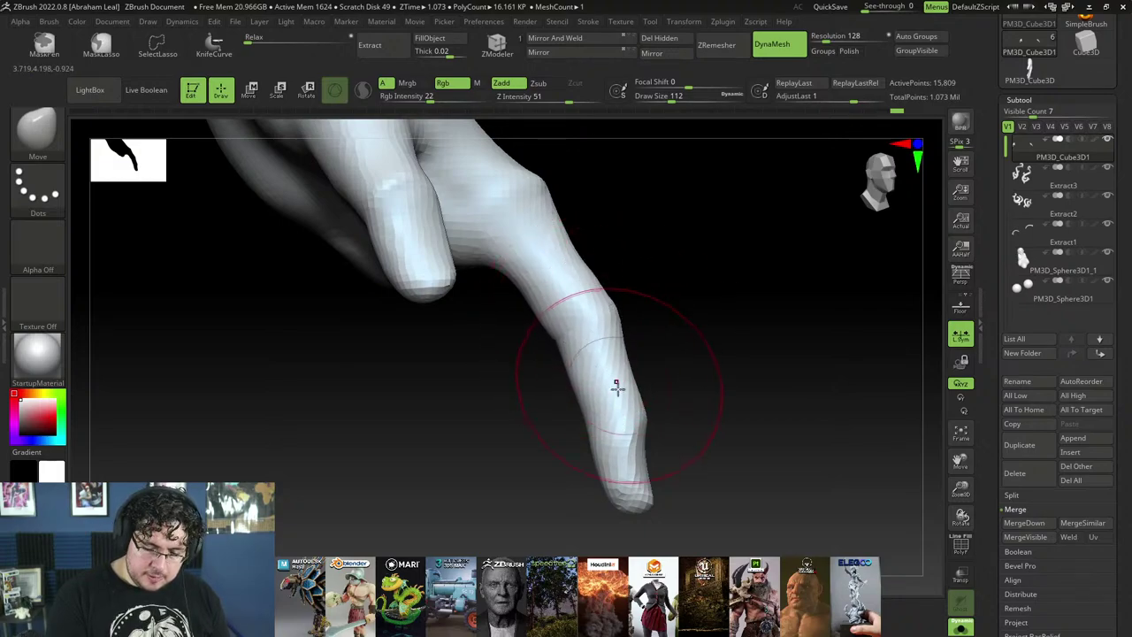
pyautogui.moveTo(618, 389); pyautogui.dragTo(620, 390)
pyautogui.moveTo(673, 351); pyautogui.dragTo(659, 361)
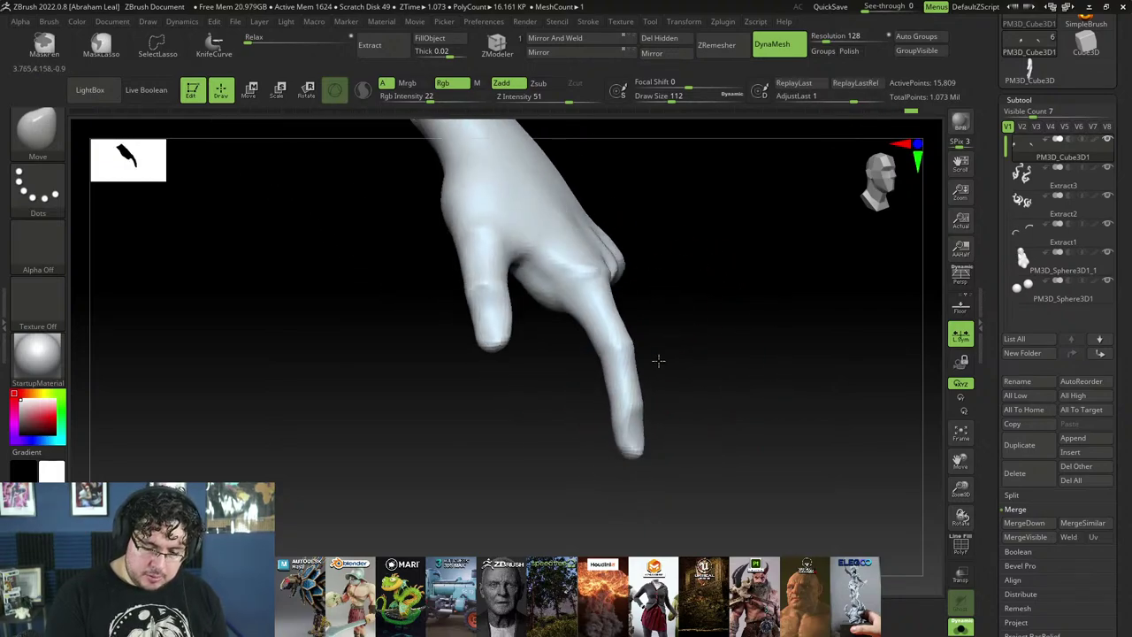
pyautogui.moveTo(658, 360)
pyautogui.mouseDown(button='right')
pyautogui.moveTo(695, 351)
pyautogui.moveTo(617, 378)
pyautogui.mouseUp(button='right')
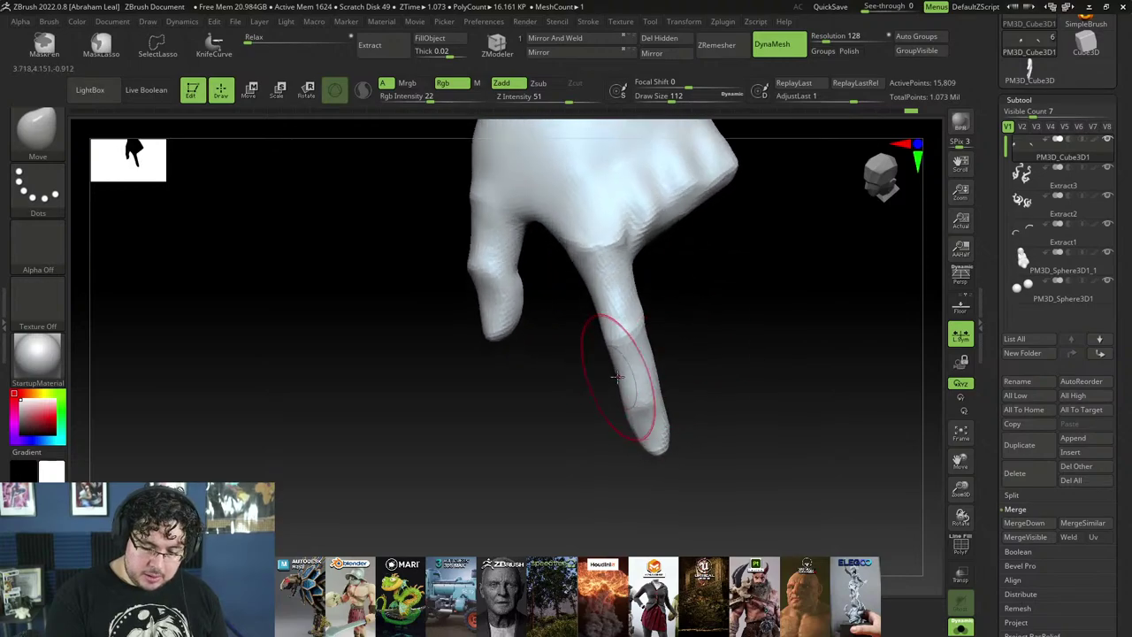
pyautogui.moveTo(602, 309)
pyautogui.mouseDown(button='right')
pyautogui.moveTo(607, 458)
pyautogui.moveTo(762, 365)
pyautogui.moveTo(678, 404)
pyautogui.mouseUp(button='right')
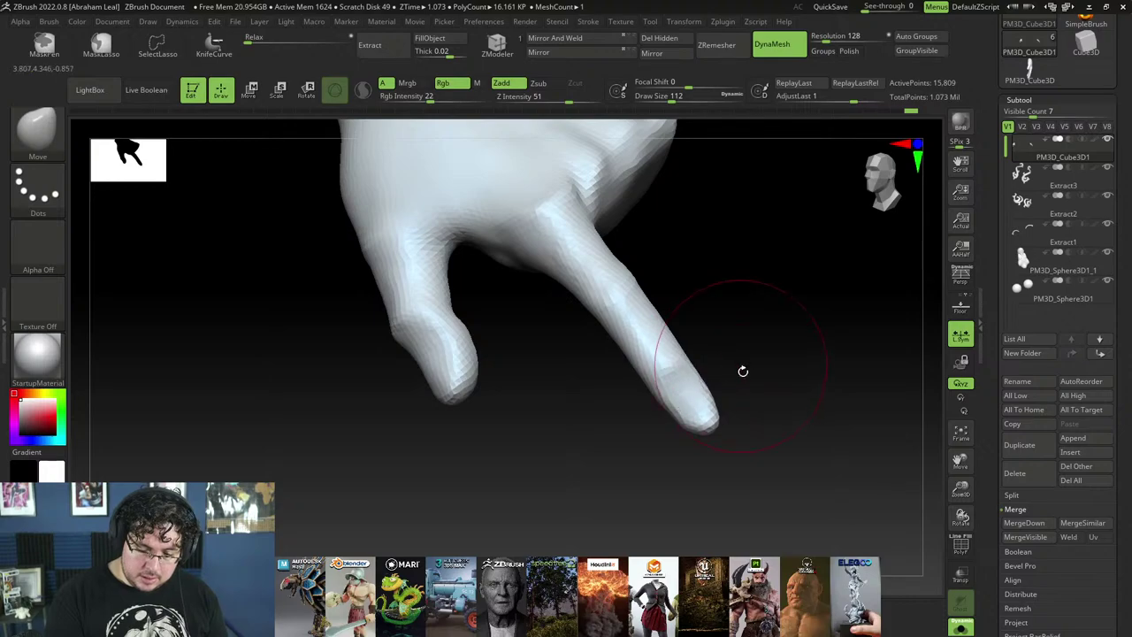
# Step: Add volume at the base knuckle of the index finger with ClayBuildup at draw size about 51, and smooth the knuckle and finger
pyautogui.moveTo(766, 336)
pyautogui.mouseDown(button='right')
pyautogui.moveTo(750, 411)
pyautogui.moveTo(696, 381)
pyautogui.moveTo(717, 369)
pyautogui.mouseUp(button='right')
pyautogui.press('space')
pyautogui.moveTo(605, 292); pyautogui.dragTo(594, 292)
pyautogui.press('b')
pyautogui.press('c')
pyautogui.press('b')
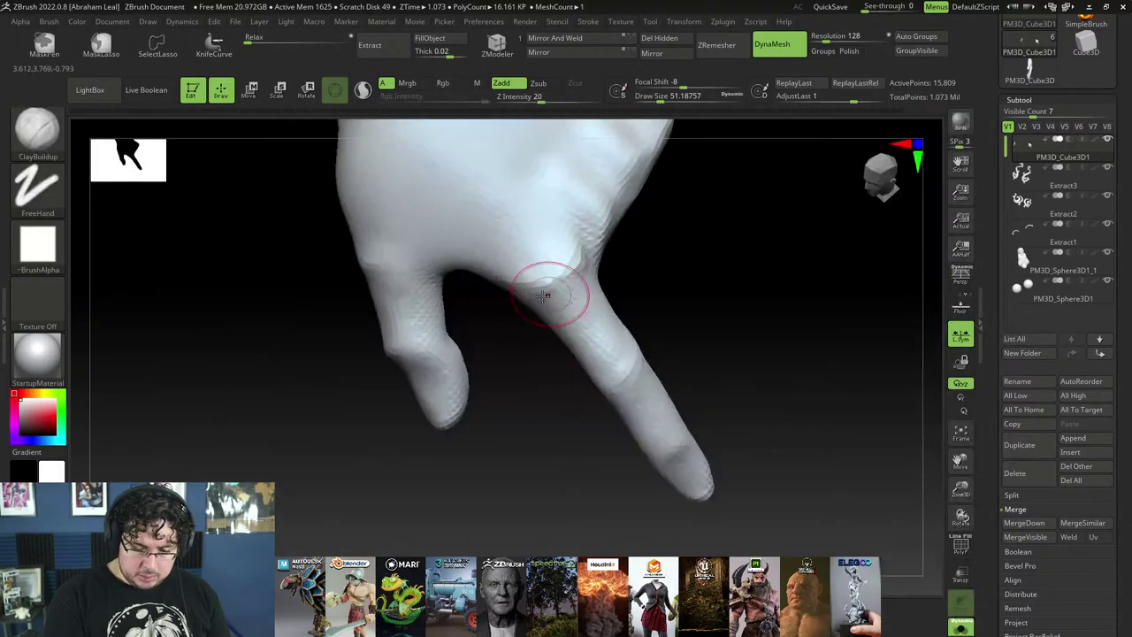
pyautogui.press('shift')
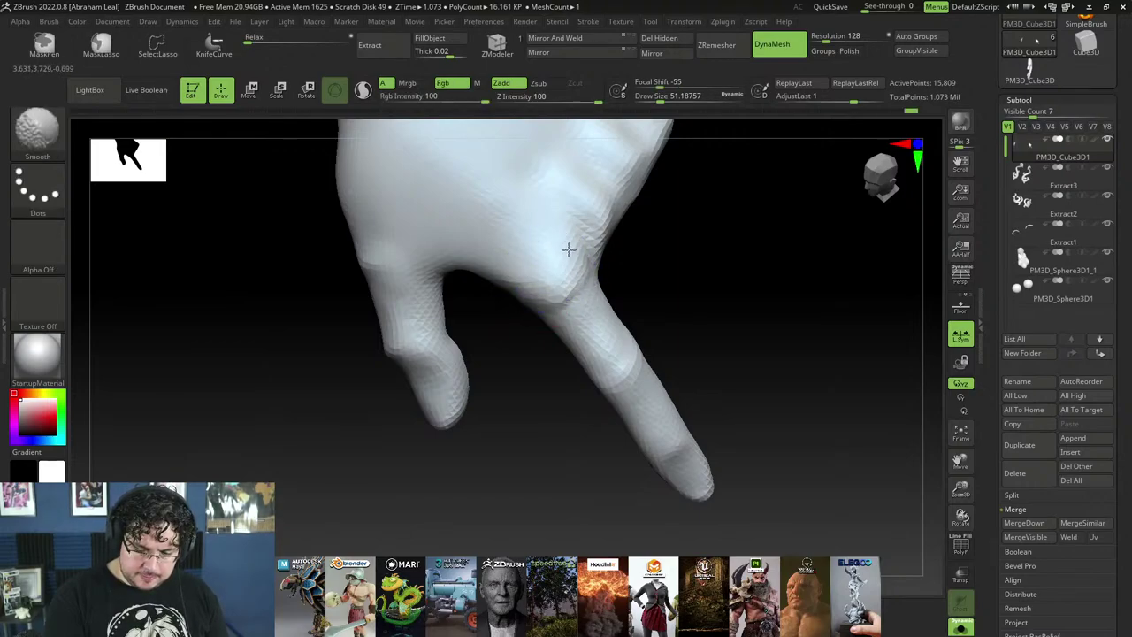
pyautogui.moveTo(660, 287)
pyautogui.mouseDown(button='right')
pyautogui.moveTo(677, 271)
pyautogui.moveTo(622, 362)
pyautogui.moveTo(673, 384)
pyautogui.moveTo(622, 372)
pyautogui.moveTo(614, 412)
pyautogui.moveTo(628, 392)
pyautogui.moveTo(561, 309)
pyautogui.mouseUp(button='right')
pyautogui.press('shift')
pyautogui.press('shift')
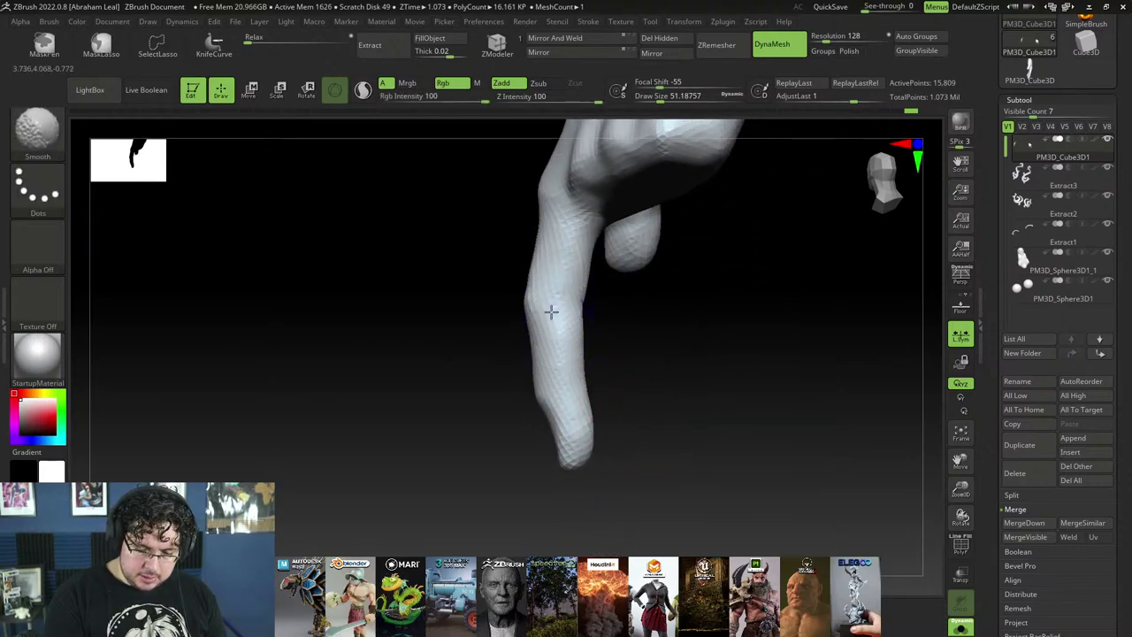
pyautogui.keyDown('shift'); pyautogui.moveTo(573, 310); pyautogui.dragTo(577, 386); pyautogui.keyUp('shift')
pyautogui.moveTo(596, 319); pyautogui.dragTo(607, 399, button='right')
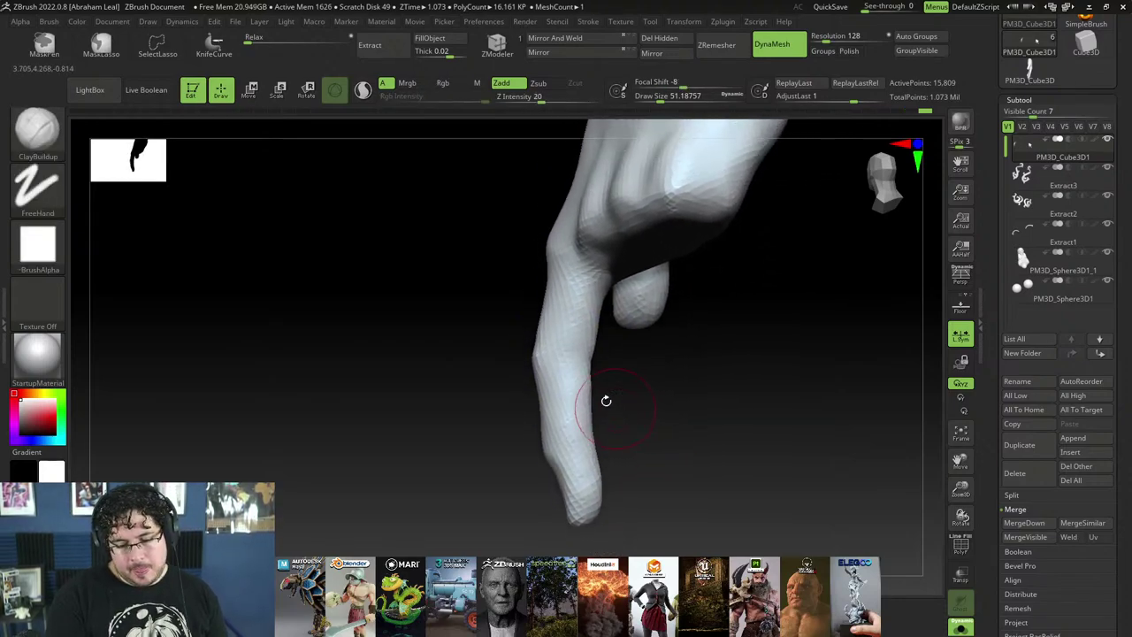
# Step: Consult the stylised female hand images in Chrome and return to ZBrush
pyautogui.hotkey('alt', 'Tab')
pyautogui.hotkey('alt', 'Tab')
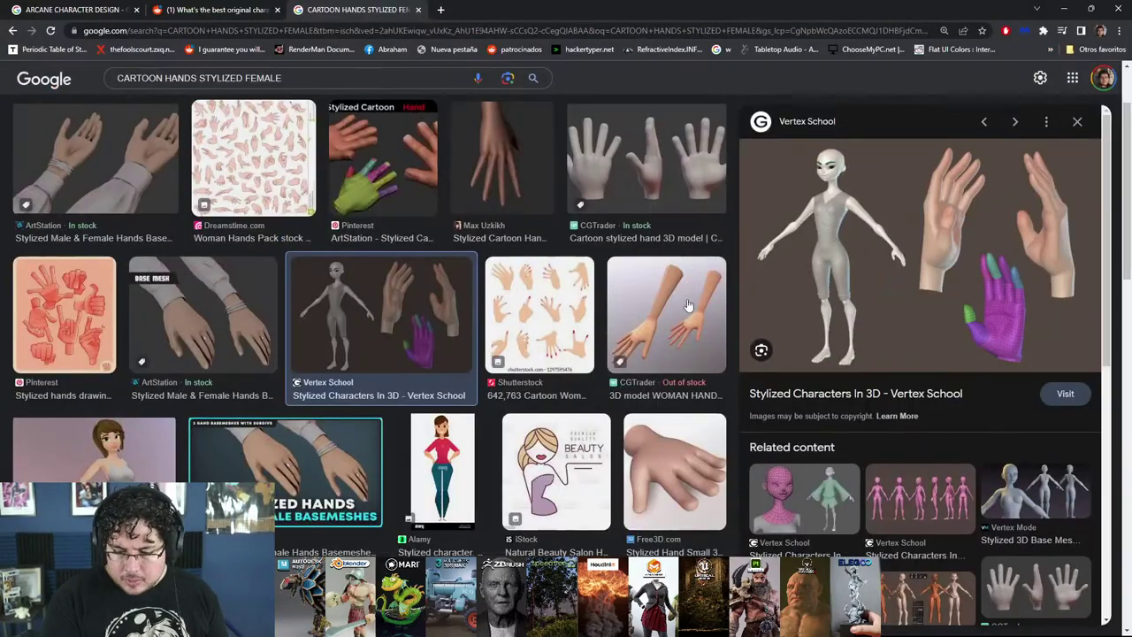
pyautogui.hotkey('alt', 'Tab')
pyautogui.hotkey('alt', 'Tab')
pyautogui.hotkey('alt', 'Tab')
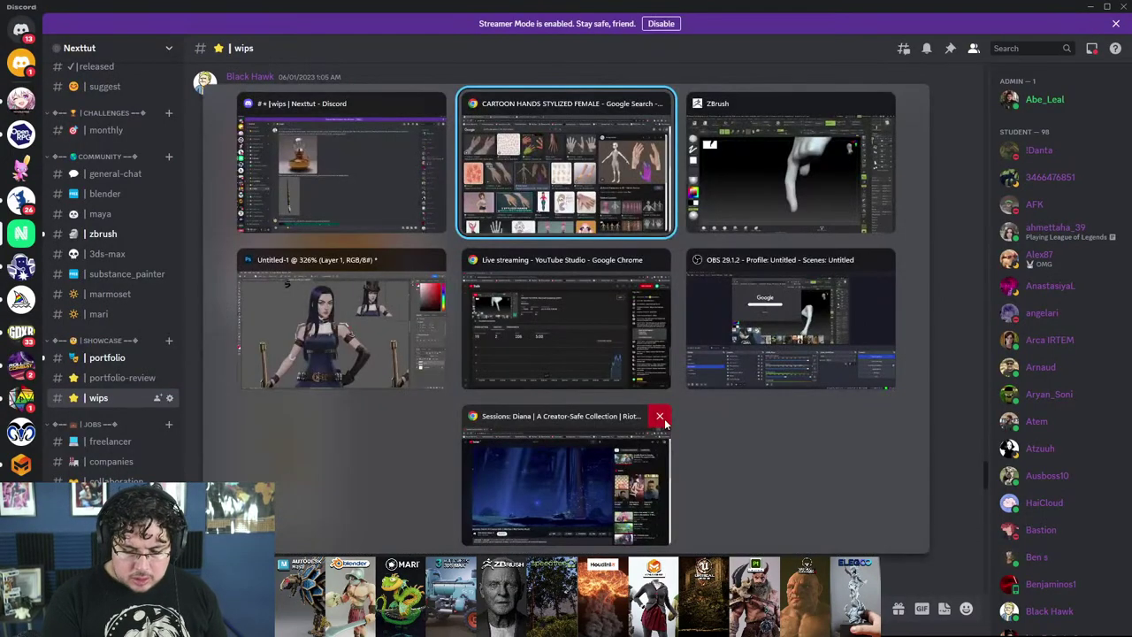
# Step: Mask the underside of the index finger's middle segment and shape the pads around it with the Move brush, ending at draw size about 31
pyautogui.moveTo(668, 423)
pyautogui.mouseDown(button='right')
pyautogui.moveTo(637, 423)
pyautogui.moveTo(652, 435)
pyautogui.mouseUp(button='right')
pyautogui.press('ctrl')
pyautogui.moveTo(633, 473)
pyautogui.keyDown('ctrl'); pyautogui.mouseDown()
pyautogui.moveTo(619, 384)
pyautogui.moveTo(587, 379)
pyautogui.moveTo(571, 458)
pyautogui.moveTo(630, 472)
pyautogui.mouseUp(); pyautogui.keyUp('ctrl')
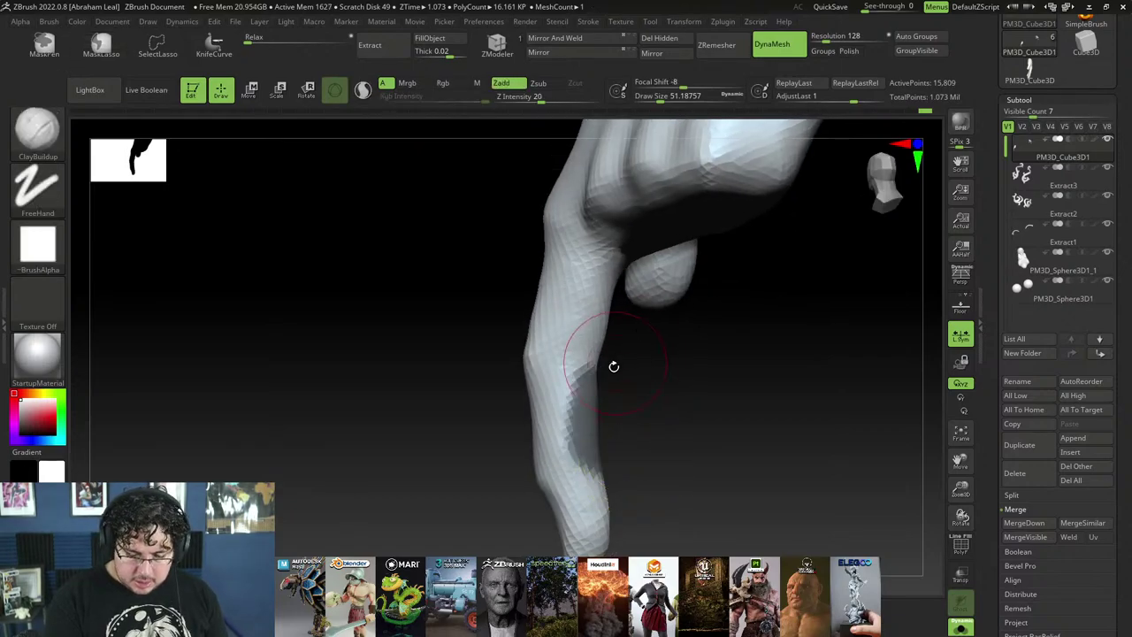
pyautogui.press('b')
pyautogui.press('m')
pyautogui.press('v')
pyautogui.press('space')
pyautogui.moveTo(601, 363); pyautogui.dragTo(622, 386)
pyautogui.moveTo(622, 386); pyautogui.dragTo(602, 392, button='right')
pyautogui.press('space')
pyautogui.moveTo(599, 393)
pyautogui.mouseDown()
pyautogui.moveTo(586, 392)
pyautogui.moveTo(590, 381)
pyautogui.mouseUp()
pyautogui.moveTo(678, 384); pyautogui.dragTo(597, 399, button='right')
pyautogui.keyDown('shift'); pyautogui.moveTo(620, 396); pyautogui.dragTo(618, 428); pyautogui.keyUp('shift')
pyautogui.moveTo(619, 415)
pyautogui.mouseDown(button='right')
pyautogui.moveTo(708, 383)
pyautogui.moveTo(637, 409)
pyautogui.mouseUp(button='right')
# Step: Carve a crease across the inner side of the index finger's middle joint with DamStandard at draw size about 31 and soften it
pyautogui.press('b')
pyautogui.press('d')
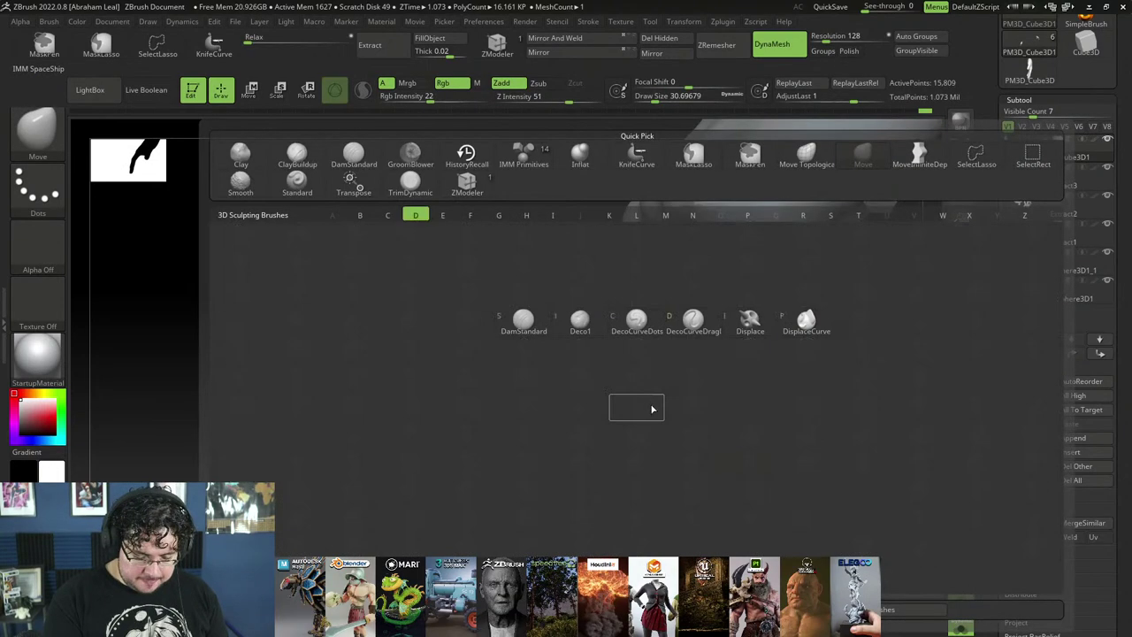
pyautogui.press('s')
pyautogui.moveTo(602, 366)
pyautogui.mouseDown(button='right')
pyautogui.moveTo(591, 353)
pyautogui.moveTo(726, 410)
pyautogui.mouseUp(button='right')
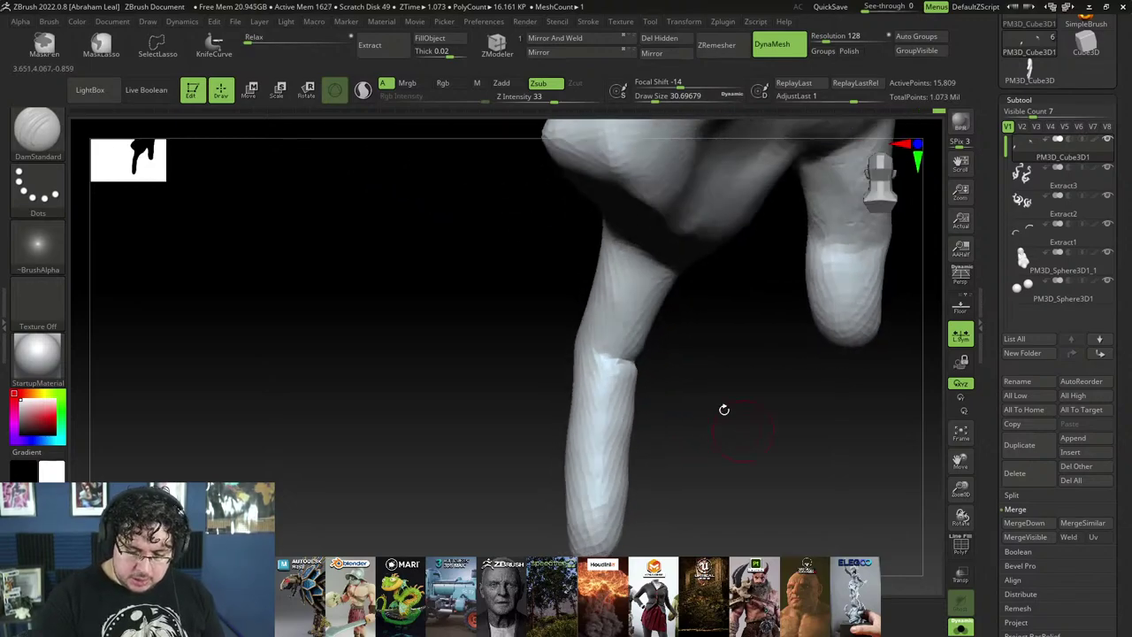
pyautogui.press('shift')
pyautogui.moveTo(634, 404); pyautogui.dragTo(648, 399, button='right')
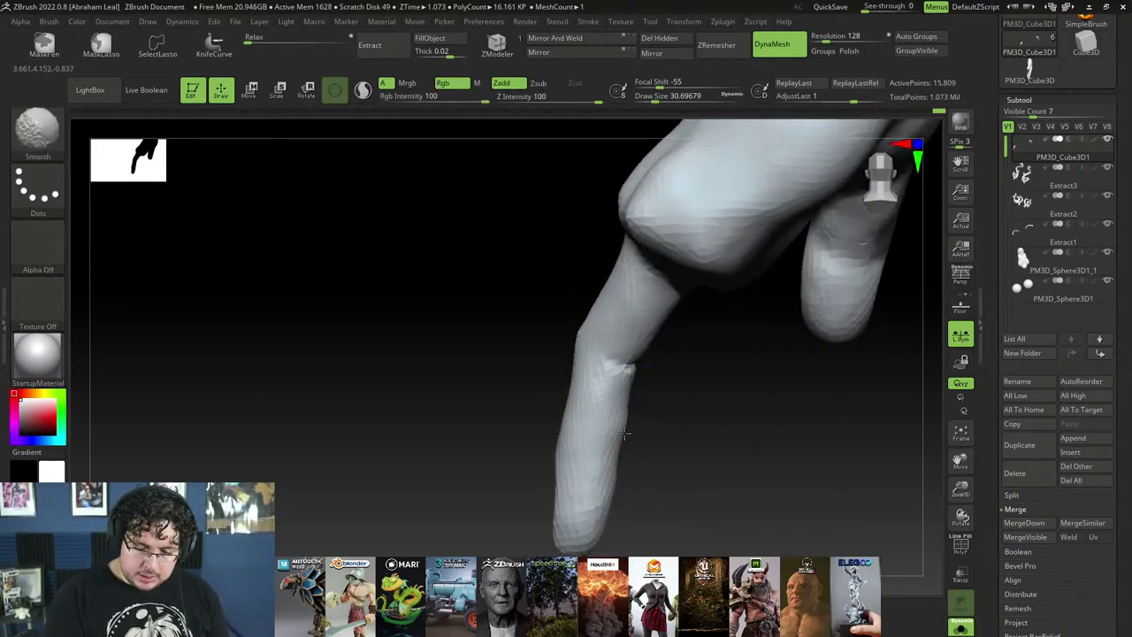
# Step: Leave the isolated hand and bring the full figure back into view
pyautogui.moveTo(652, 451); pyautogui.dragTo(788, 365, button='right')
pyautogui.keyDown('ctrl'); pyautogui.keyDown('shift'); pyautogui.moveTo(790, 364); pyautogui.dragTo(801, 403); pyautogui.keyUp('shift'); pyautogui.keyUp('ctrl')
pyautogui.moveTo(791, 437)
pyautogui.mouseDown(button='right')
pyautogui.moveTo(811, 435)
pyautogui.moveTo(812, 412)
pyautogui.moveTo(796, 428)
pyautogui.mouseUp(button='right')
pyautogui.keyDown('ctrl'); pyautogui.keyDown('shift'); pyautogui.click(813, 439); pyautogui.keyUp('shift'); pyautogui.keyUp('ctrl')
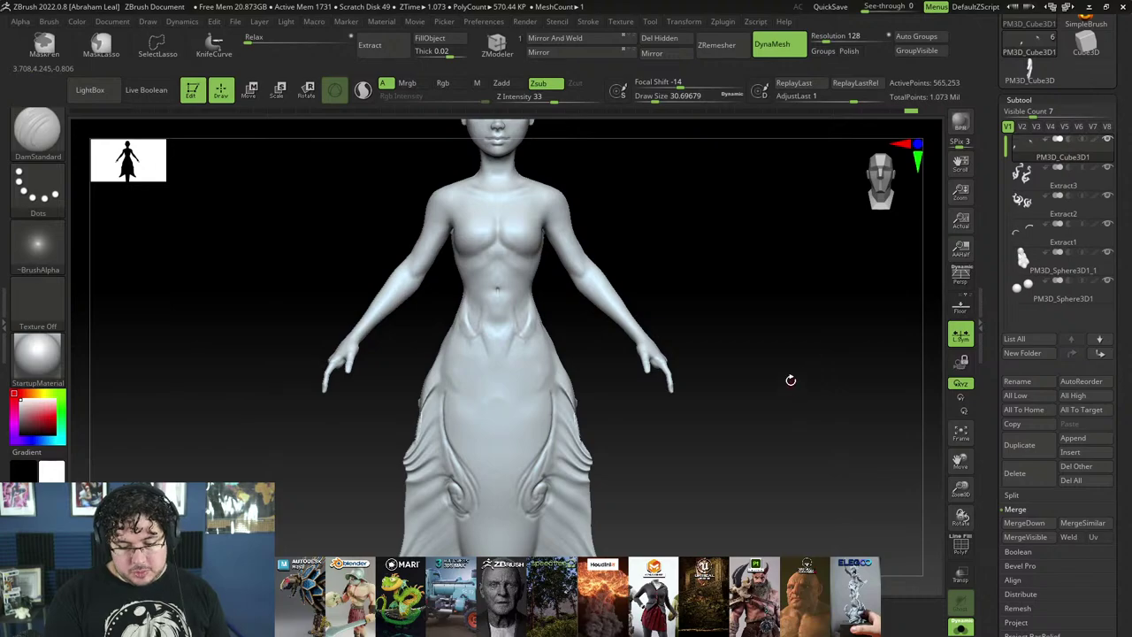
# Step: Reshape the index finger's joints and bend on the full figure with the Move brush at draw size about 101
pyautogui.keyDown('alt'); pyautogui.moveTo(790, 381); pyautogui.dragTo(803, 425, button='right'); pyautogui.keyUp('alt')
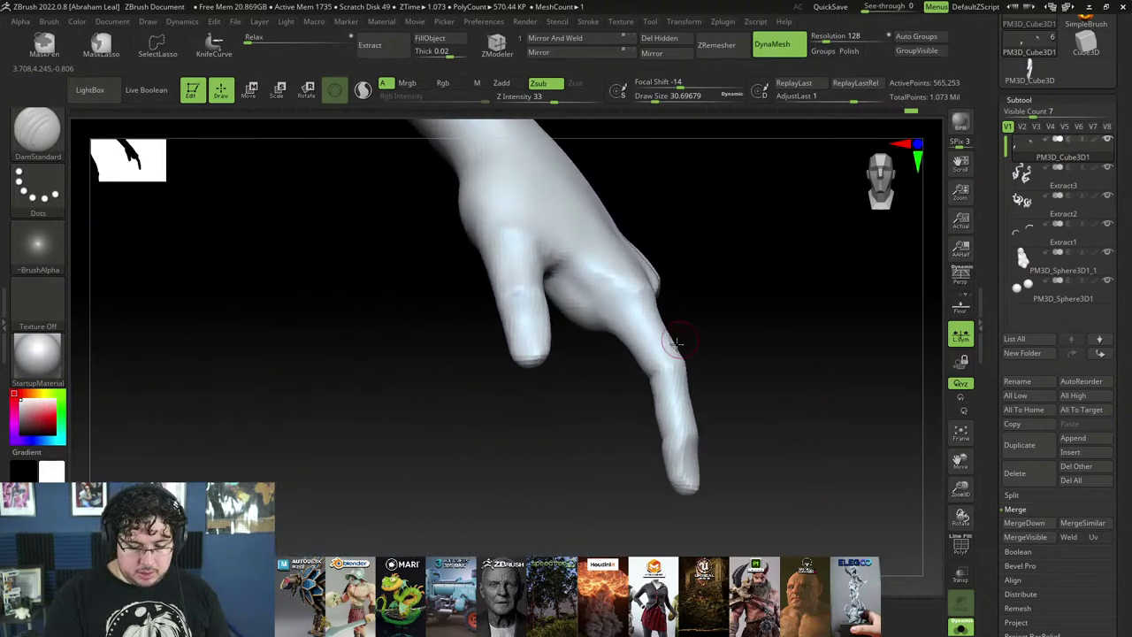
pyautogui.press('b')
pyautogui.press('m')
pyautogui.press('v')
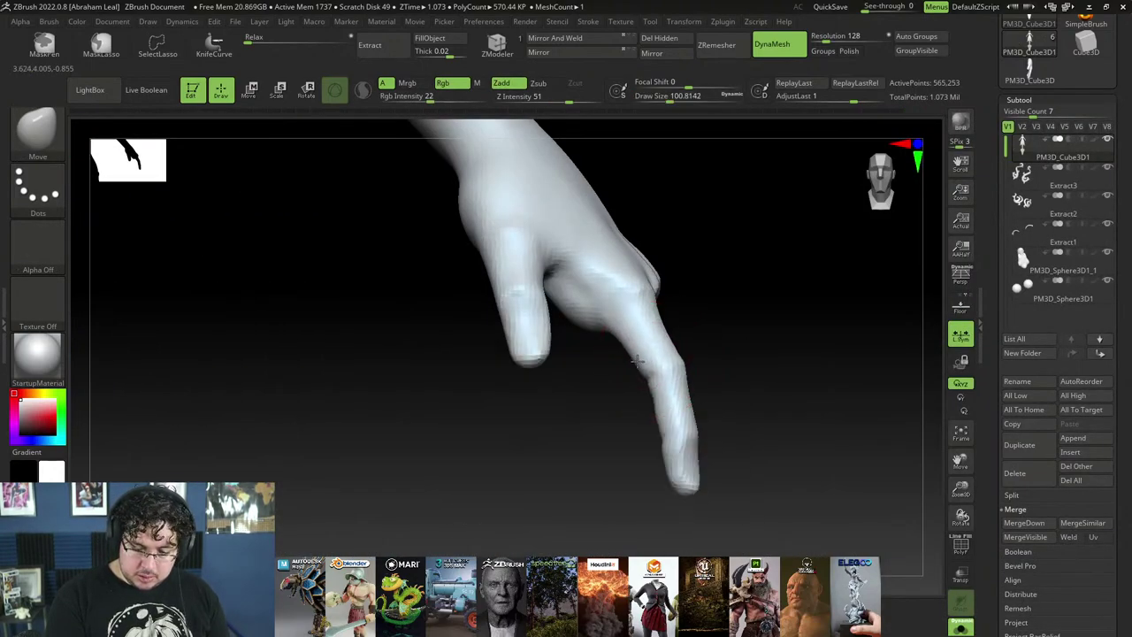
pyautogui.moveTo(637, 361); pyautogui.dragTo(678, 375)
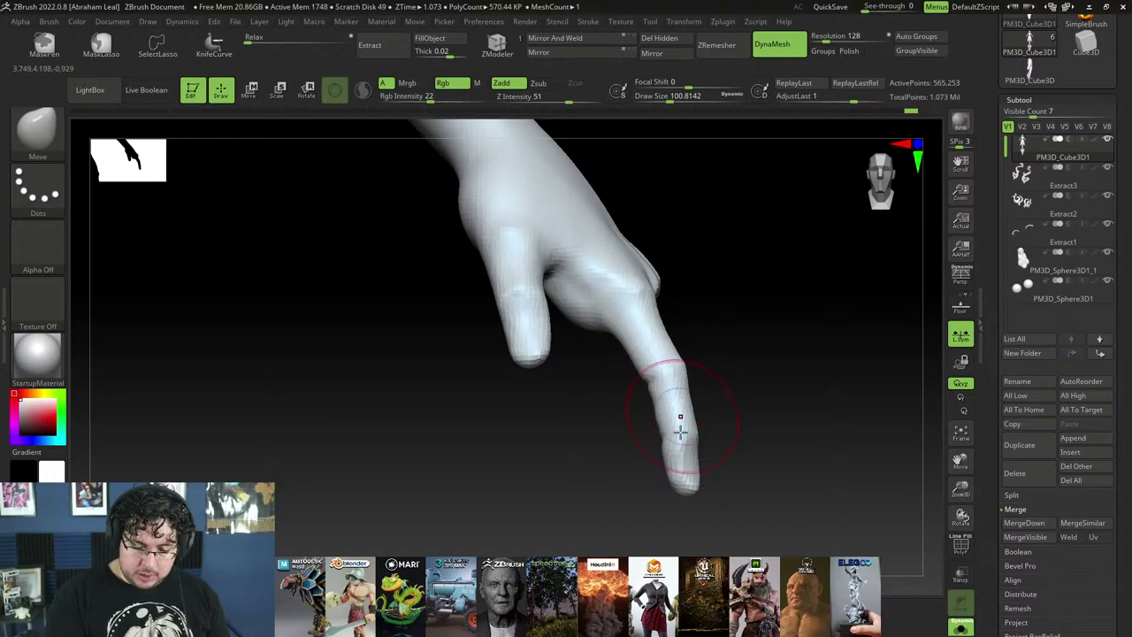
pyautogui.moveTo(678, 441); pyautogui.dragTo(765, 415, button='right')
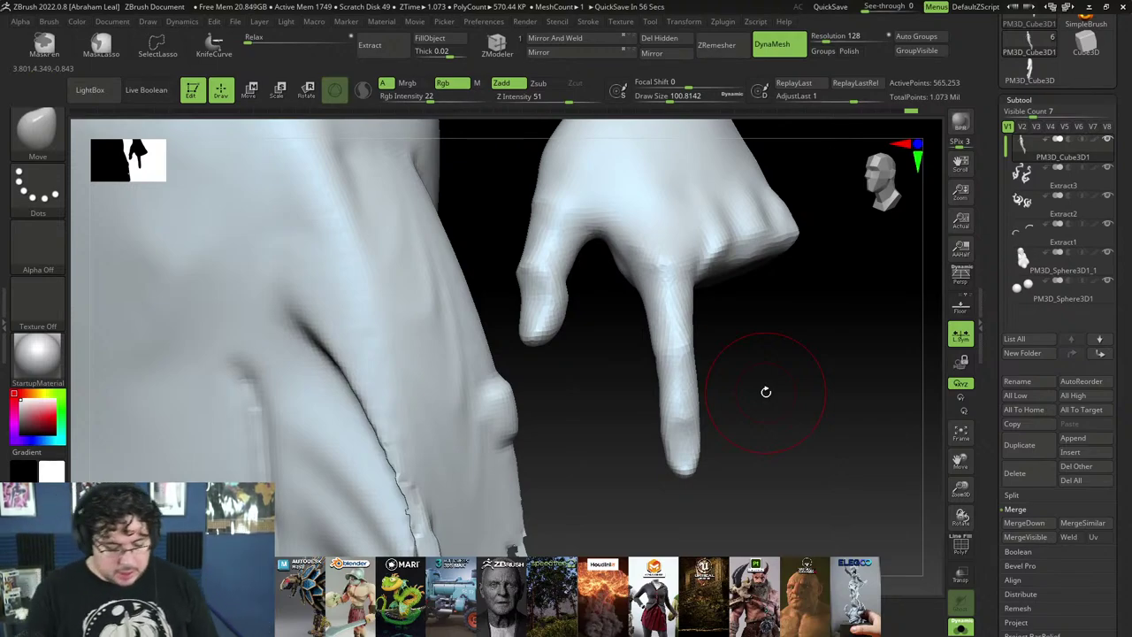
pyautogui.press('super')
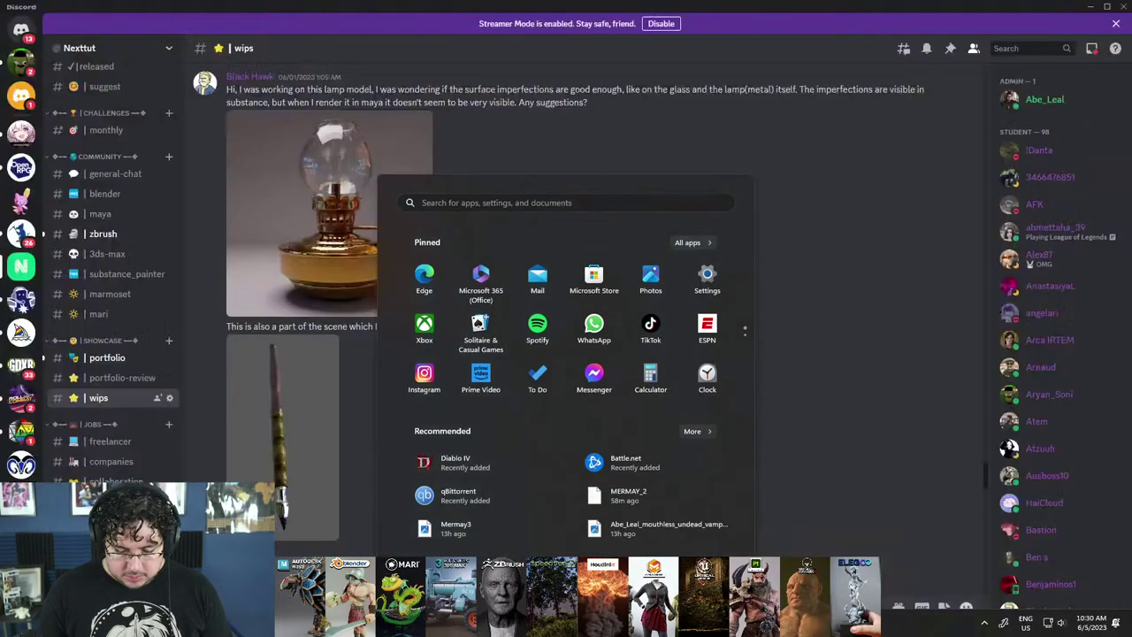
pyautogui.moveTo(233, 8); pyautogui.dragTo(1131, 555)
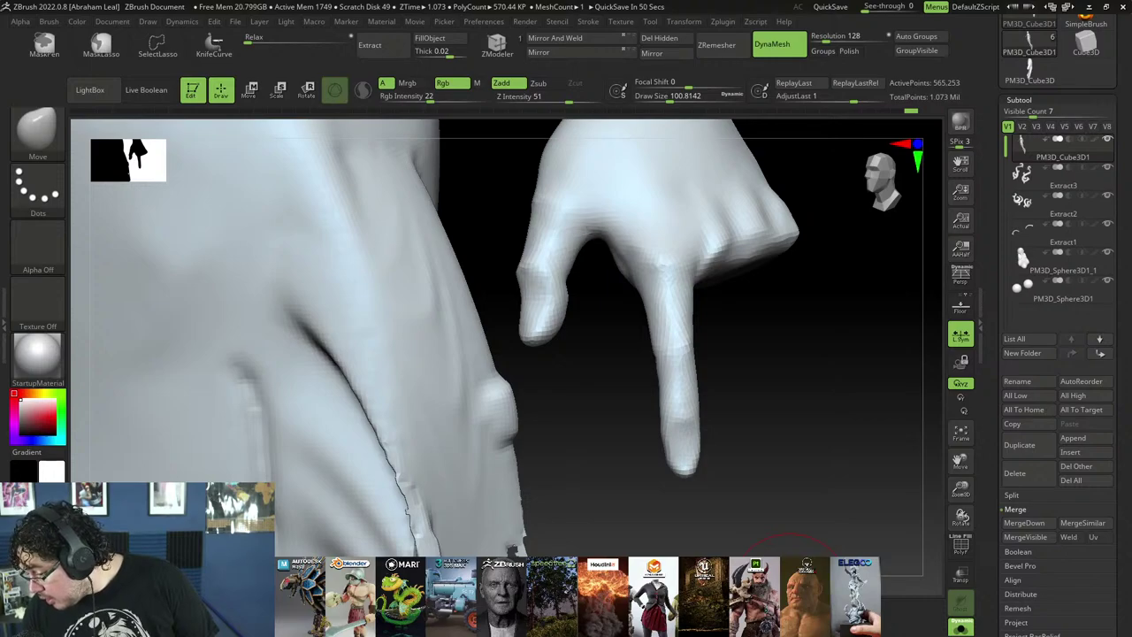
pyautogui.hotkey('alt', 'Tab')
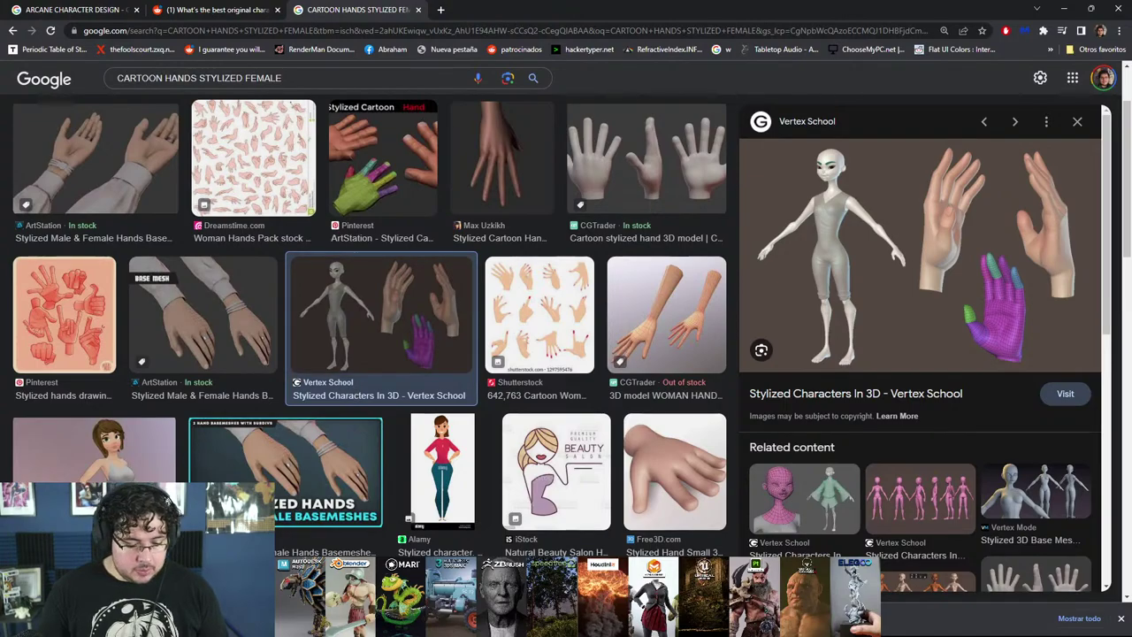
pyautogui.hotkey('alt', 'Tab')
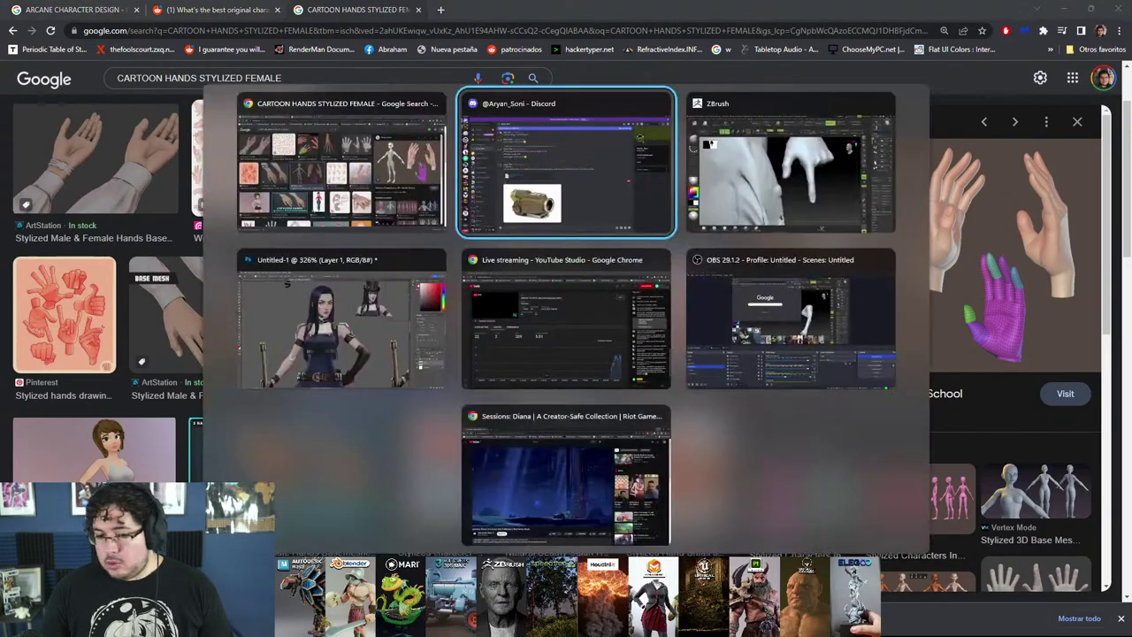
pyautogui.hotkey('alt', 'Tab')
pyautogui.hotkey('alt', 'Tab')
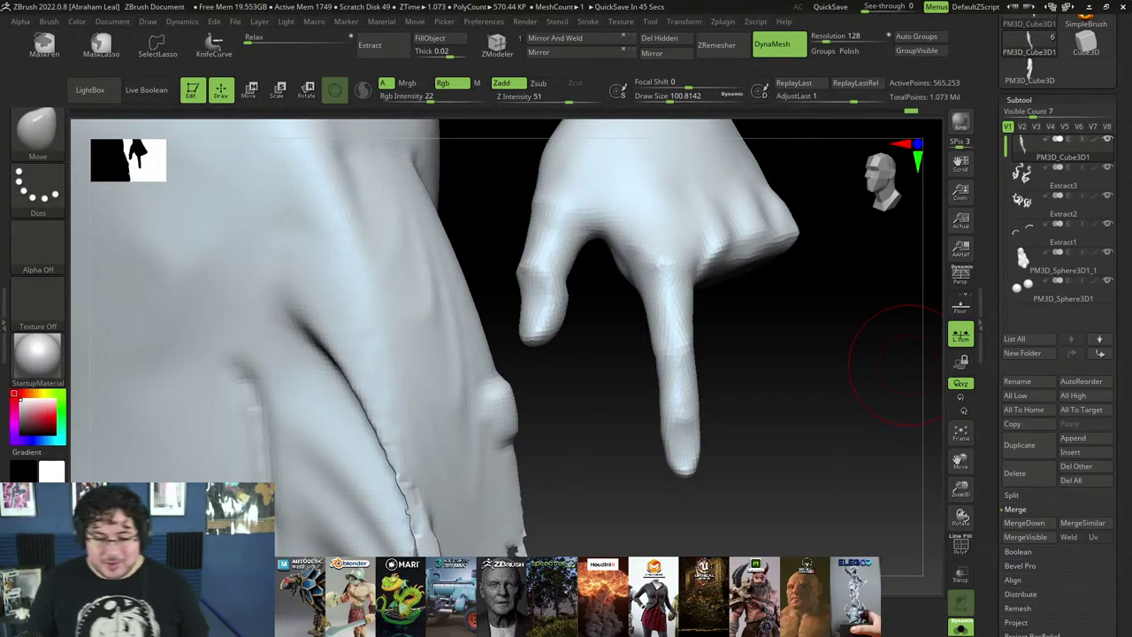
# Step: Search Google in Chrome for "MAYANS INVENTED 0", read the answer, and return to ZBrush
pyautogui.press('super')
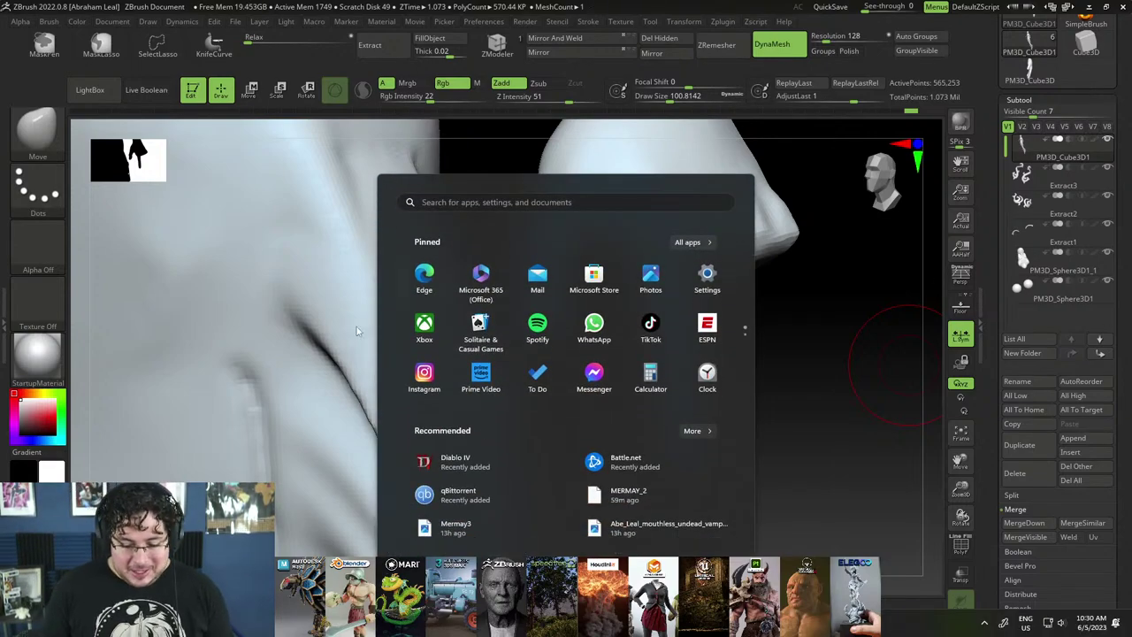
pyautogui.moveTo(543, 623)
pyautogui.click(663, 563)
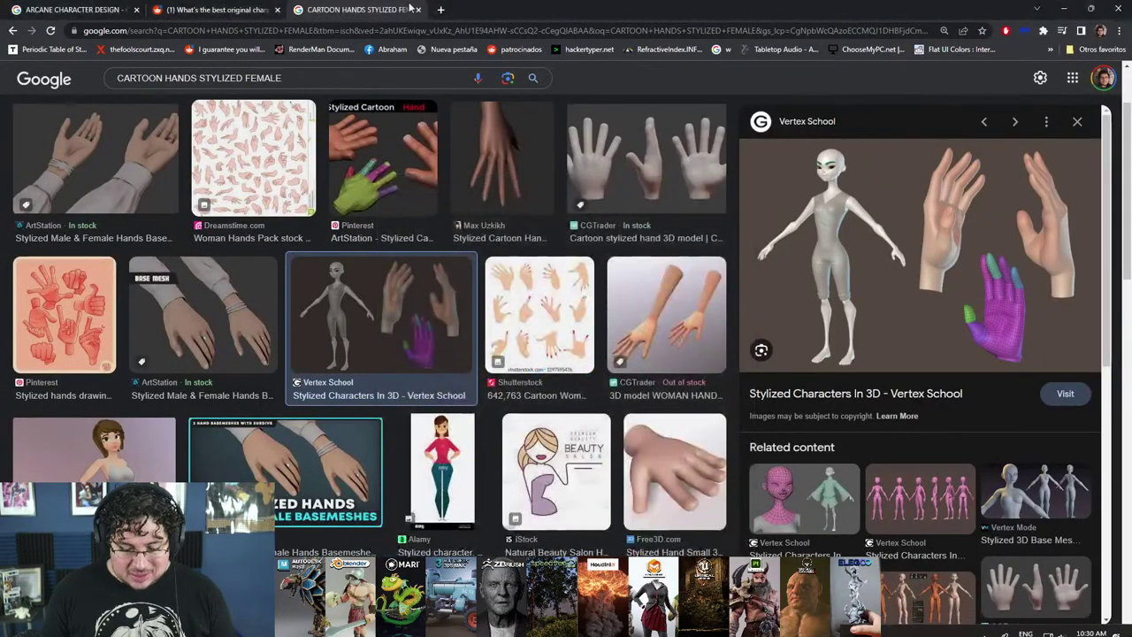
pyautogui.click(362, 30)
pyautogui.write('MAYAN')
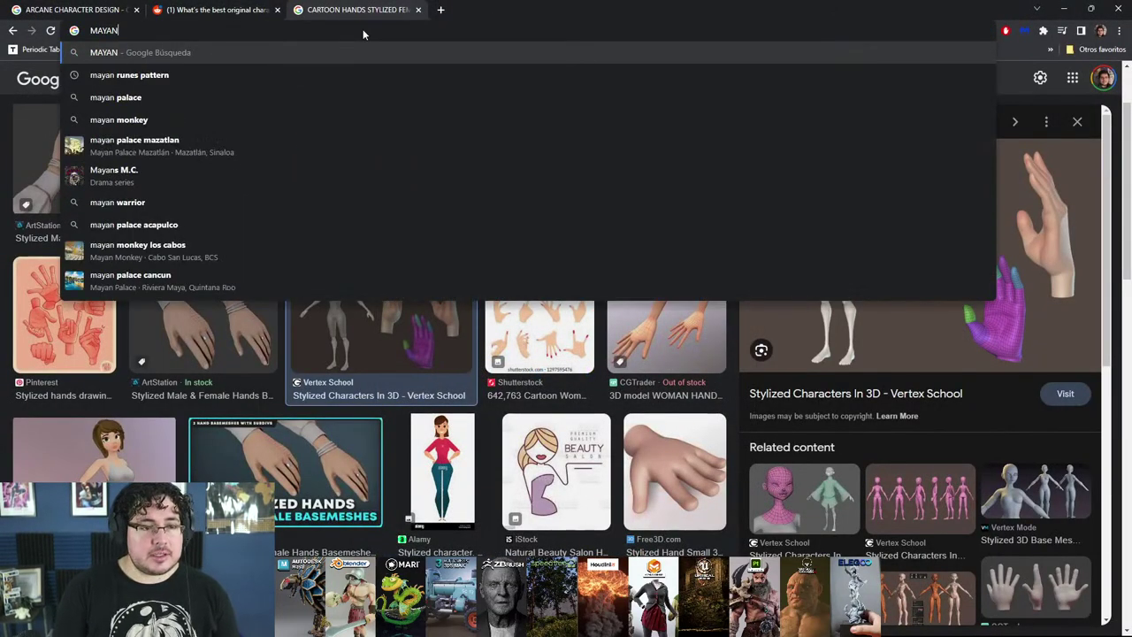
pyautogui.write('S INVENTED 0')
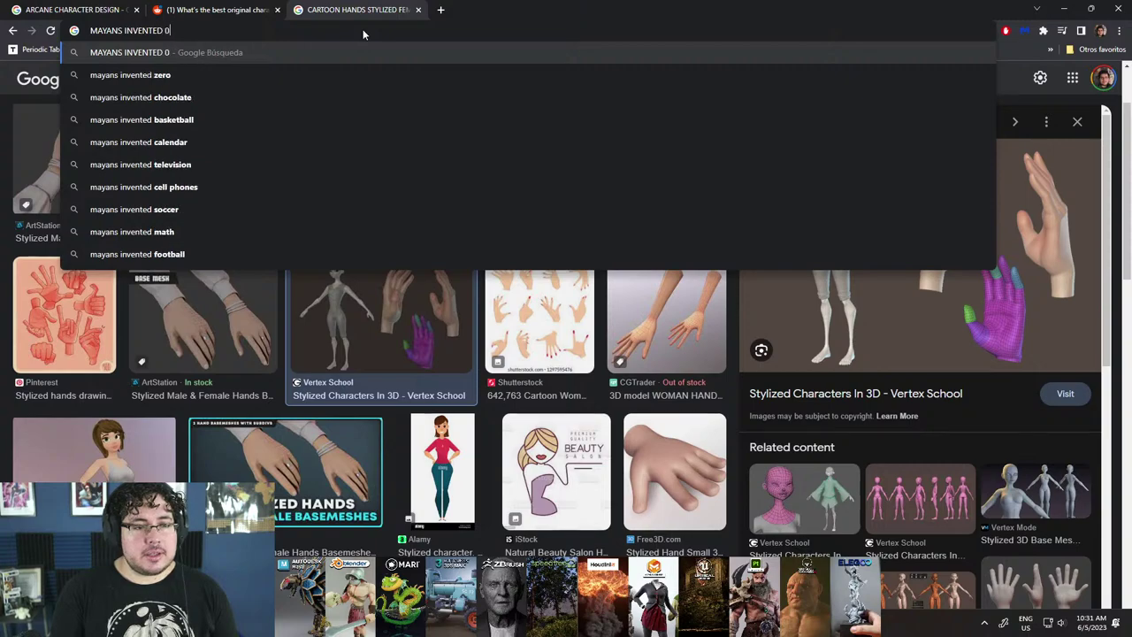
pyautogui.press('Return')
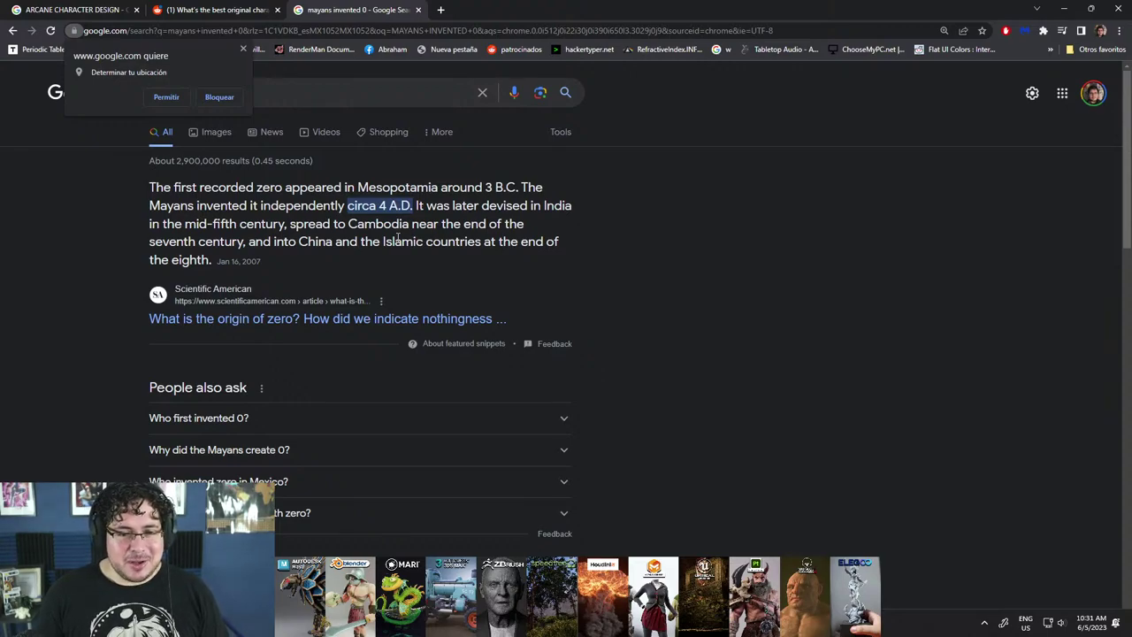
pyautogui.click(1064, 11)
# Step: Refine the width and straightness of the index finger's middle segment with the Move brush at draw size about 120
pyautogui.moveTo(790, 392)
pyautogui.mouseDown()
pyautogui.moveTo(823, 397)
pyautogui.moveTo(814, 366)
pyautogui.moveTo(827, 404)
pyautogui.moveTo(767, 394)
pyautogui.mouseUp()
pyautogui.press('b')
pyautogui.press('v')
pyautogui.press('s')
pyautogui.press('s')
pyautogui.moveTo(717, 362); pyautogui.dragTo(702, 354)
pyautogui.press('s')
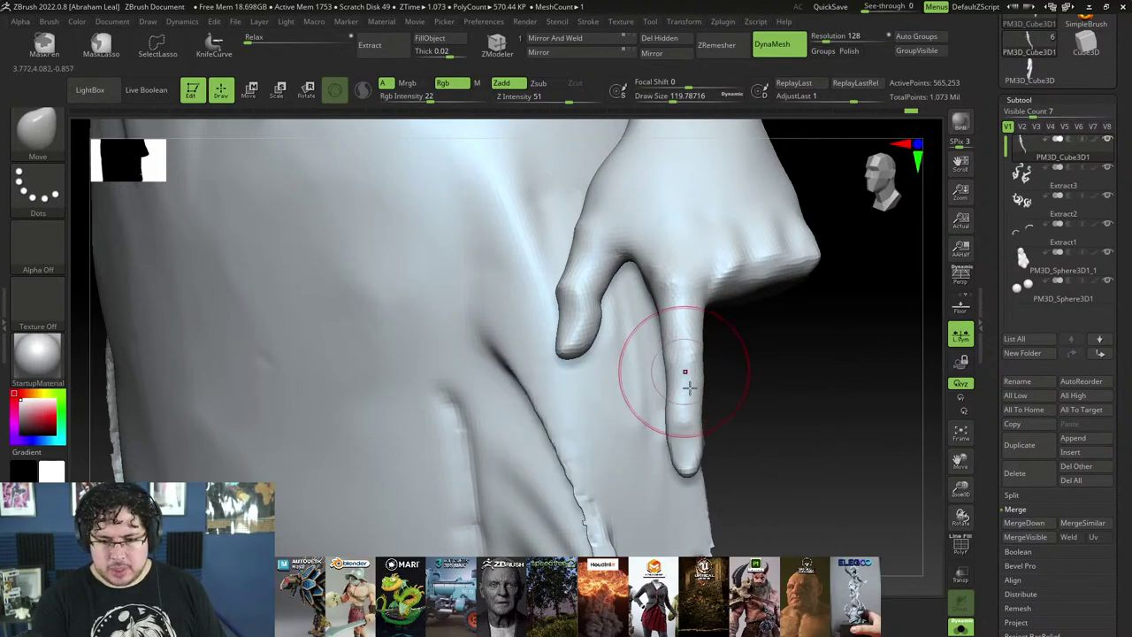
pyautogui.moveTo(689, 386); pyautogui.dragTo(689, 388, button='right')
pyautogui.moveTo(693, 419); pyautogui.dragTo(691, 418)
pyautogui.moveTo(690, 391); pyautogui.dragTo(680, 390)
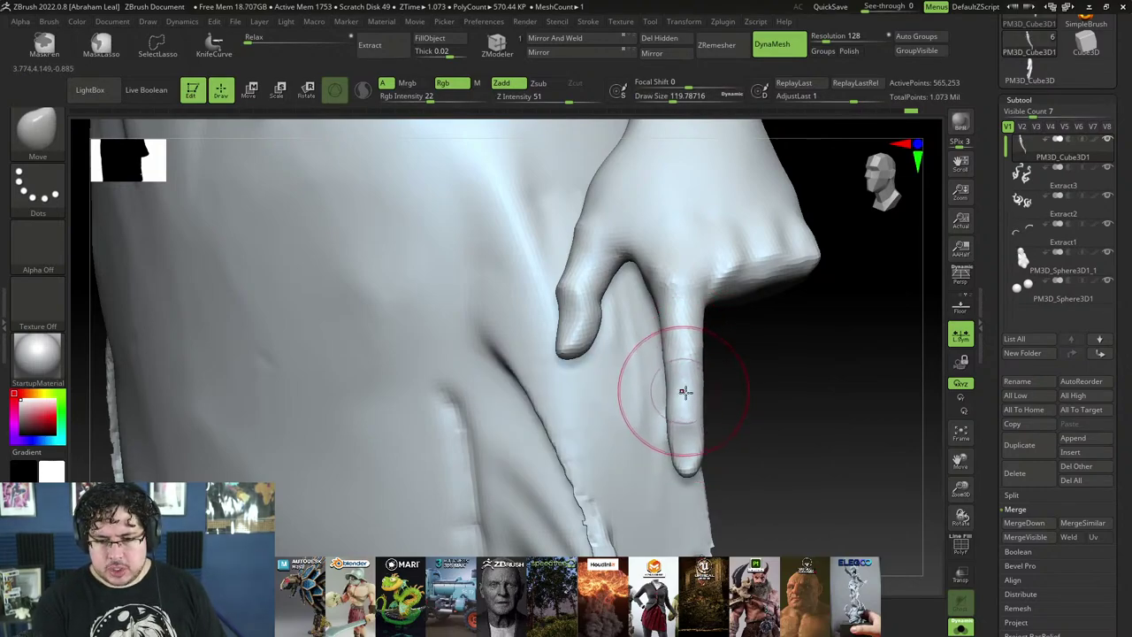
# Step: Refine the index finger's silhouette and bend from several angles with the Move brush at draw sizes about 120 to 172
pyautogui.moveTo(759, 418); pyautogui.dragTo(689, 418)
pyautogui.moveTo(684, 418); pyautogui.dragTo(691, 421, button='right')
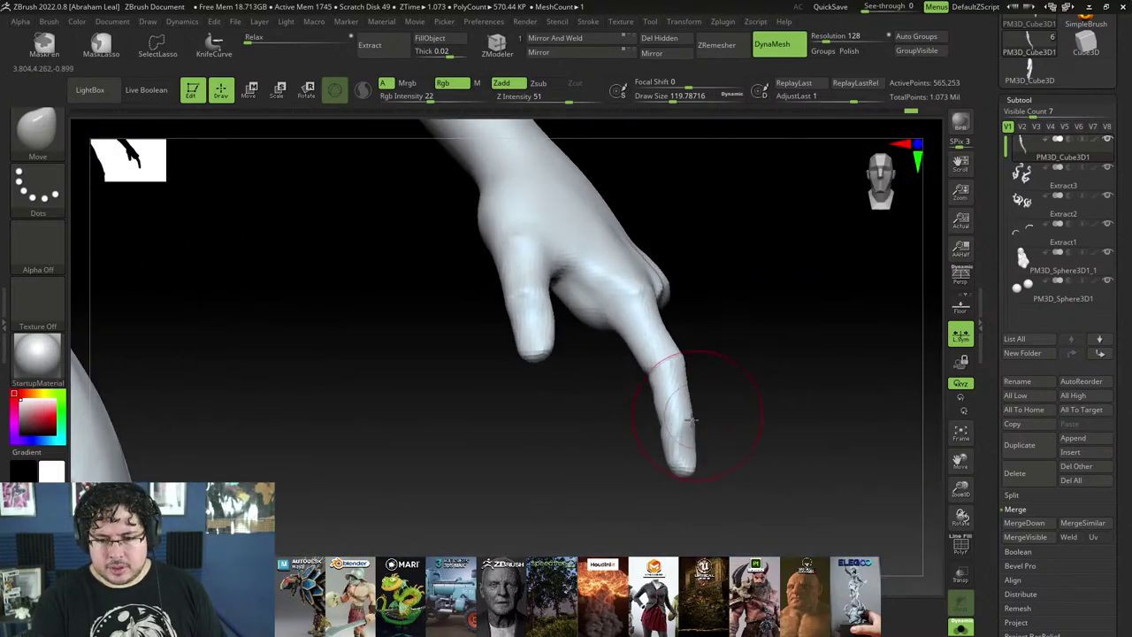
pyautogui.press('space')
pyautogui.moveTo(670, 362)
pyautogui.mouseDown()
pyautogui.moveTo(720, 381)
pyautogui.moveTo(713, 407)
pyautogui.mouseUp()
pyautogui.moveTo(713, 406); pyautogui.dragTo(670, 375, button='right')
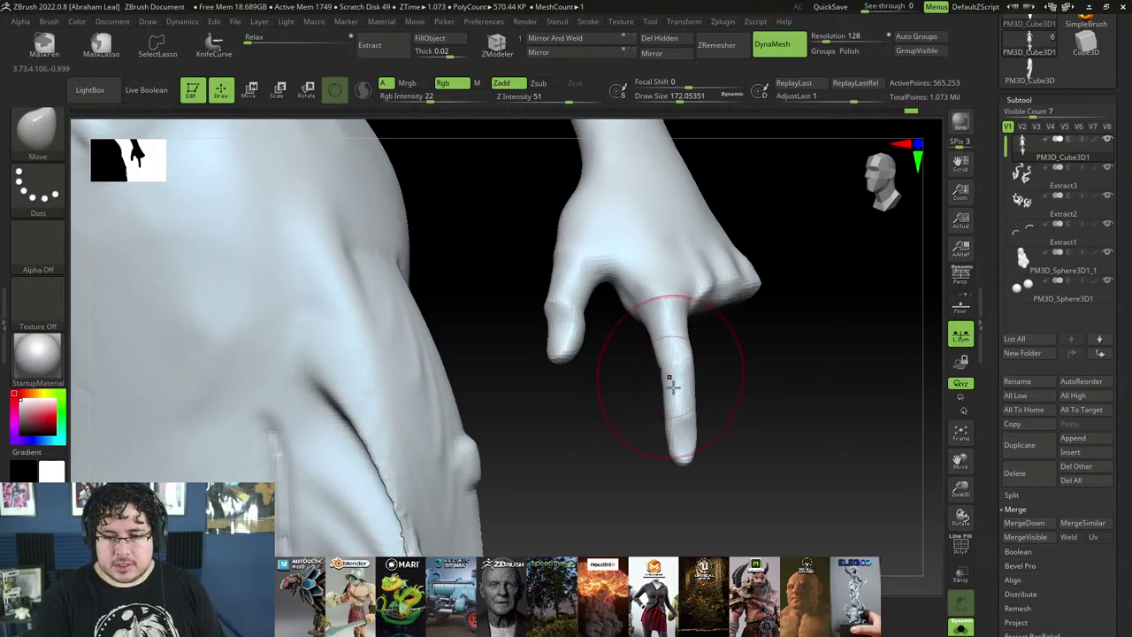
pyautogui.press('space')
pyautogui.moveTo(692, 413); pyautogui.dragTo(687, 413)
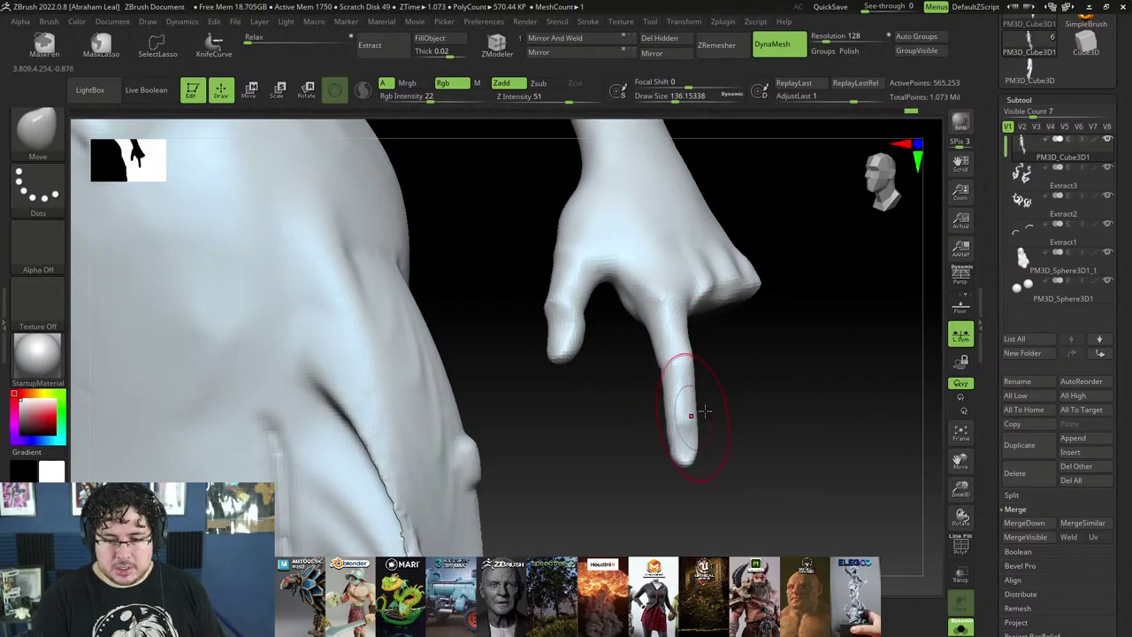
pyautogui.moveTo(706, 412)
pyautogui.mouseDown(button='right')
pyautogui.moveTo(741, 415)
pyautogui.moveTo(722, 398)
pyautogui.moveTo(731, 374)
pyautogui.moveTo(735, 392)
pyautogui.moveTo(752, 394)
pyautogui.moveTo(748, 365)
pyautogui.moveTo(700, 362)
pyautogui.moveTo(637, 405)
pyautogui.moveTo(637, 369)
pyautogui.moveTo(620, 384)
pyautogui.moveTo(672, 371)
pyautogui.moveTo(729, 310)
pyautogui.moveTo(791, 321)
pyautogui.moveTo(777, 303)
pyautogui.mouseUp(button='right')
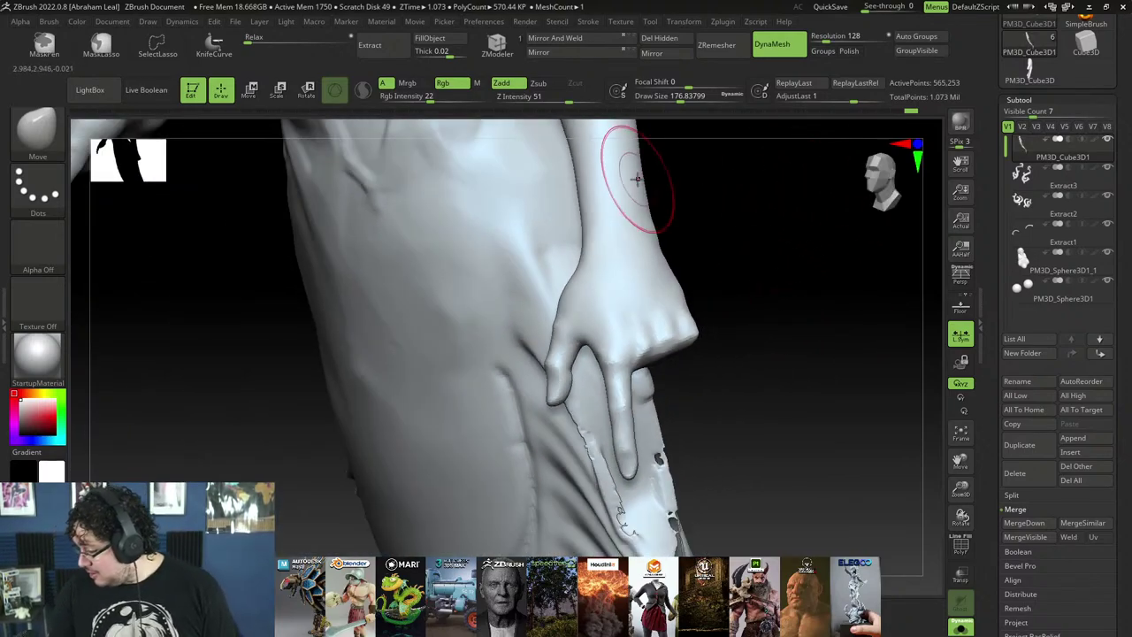
# Step: Flatten the tip of the index finger with the TrimDynamic brush at draw size about 44
pyautogui.moveTo(781, 336); pyautogui.dragTo(839, 480, button='right')
pyautogui.moveTo(376, 357); pyautogui.dragTo(417, 321)
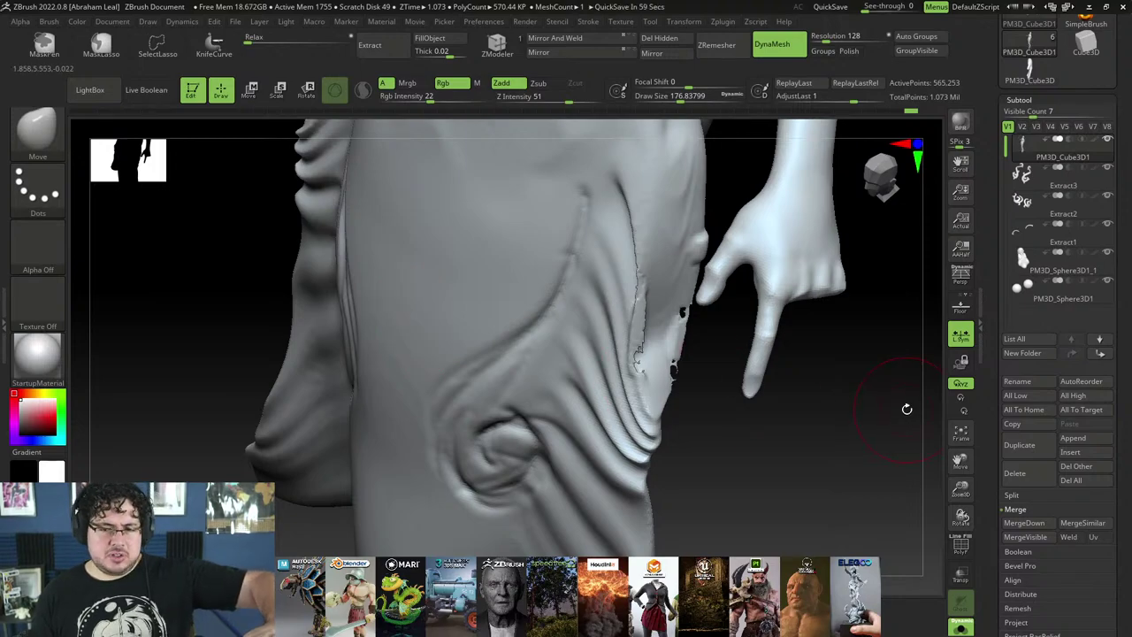
pyautogui.moveTo(907, 408); pyautogui.dragTo(882, 392, button='right')
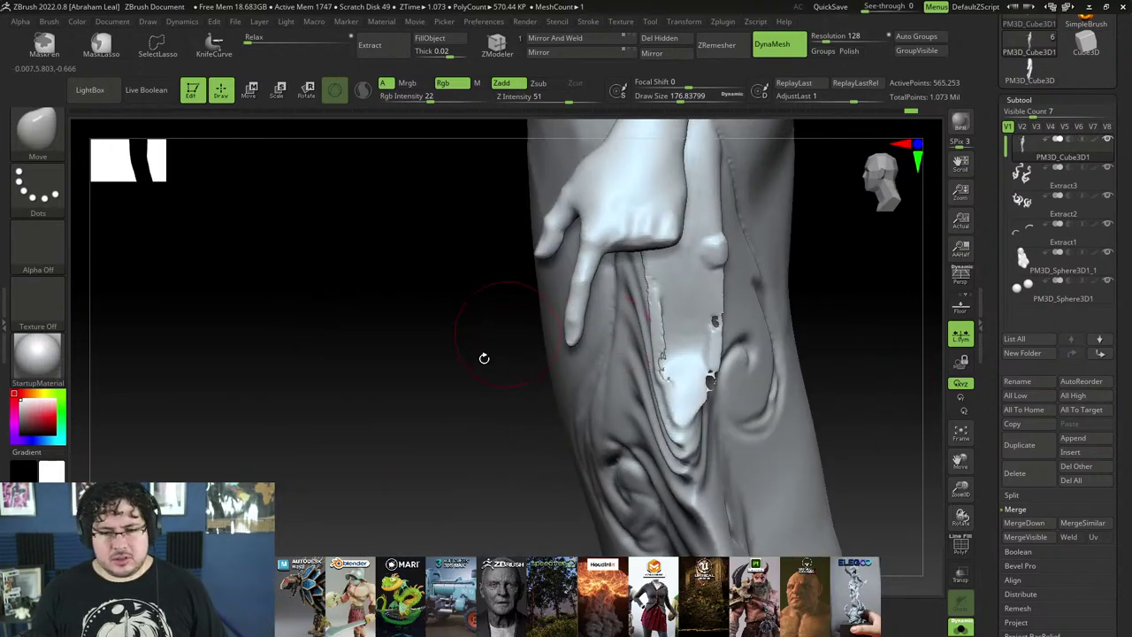
pyautogui.press('b')
pyautogui.press('t')
pyautogui.press('d')
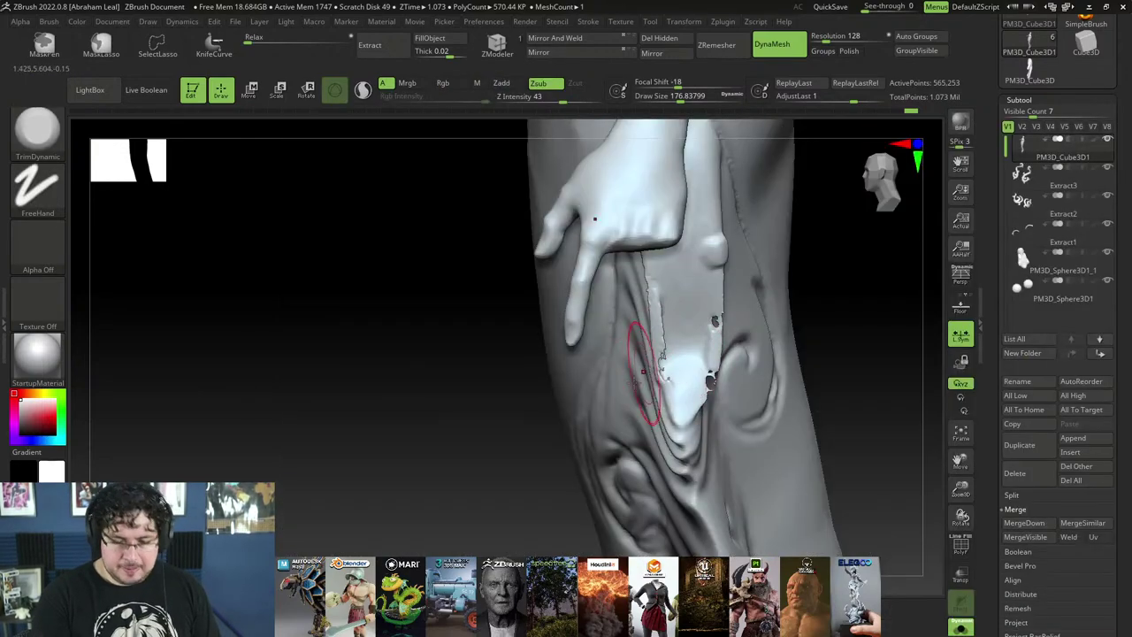
pyautogui.moveTo(884, 253); pyautogui.dragTo(887, 281, button='right')
pyautogui.moveTo(888, 281)
pyautogui.keyDown('alt'); pyautogui.mouseDown()
pyautogui.moveTo(842, 356)
pyautogui.moveTo(859, 307)
pyautogui.moveTo(845, 332)
pyautogui.mouseUp(); pyautogui.keyUp('alt')
pyautogui.press('space')
pyautogui.press('space')
pyautogui.moveTo(816, 265); pyautogui.dragTo(805, 266)
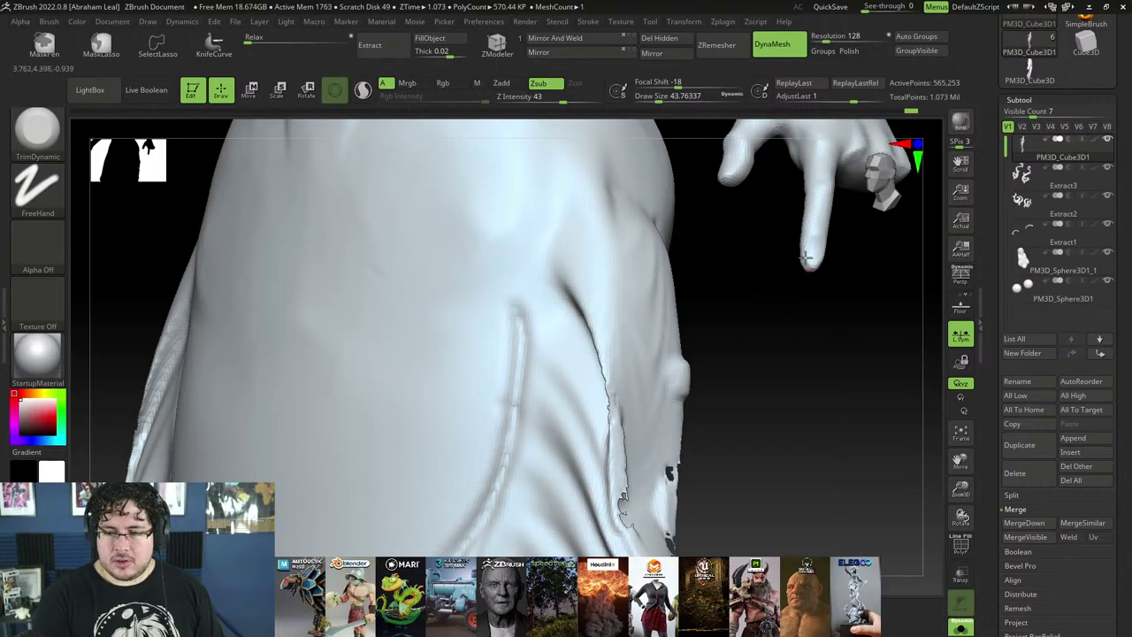
# Step: Switch to the Maya window showing the v30_high_final.ma scene
pyautogui.hotkey('alt', 'Tab')
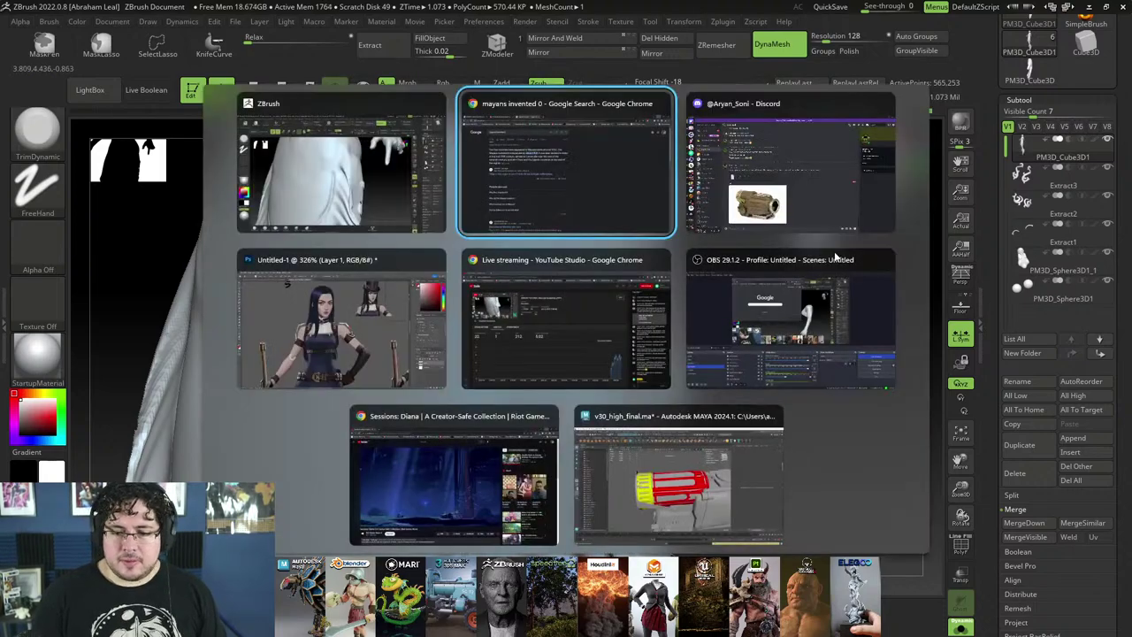
pyautogui.hotkey('alt', 'Tab')
pyautogui.hotkey('alt', 'Tab')
pyautogui.hotkey('alt', 'Tab')
pyautogui.hotkey('alt', 'Tab')
pyautogui.hotkey('alt', 'Tab')
pyautogui.hotkey('alt', 'Tab')
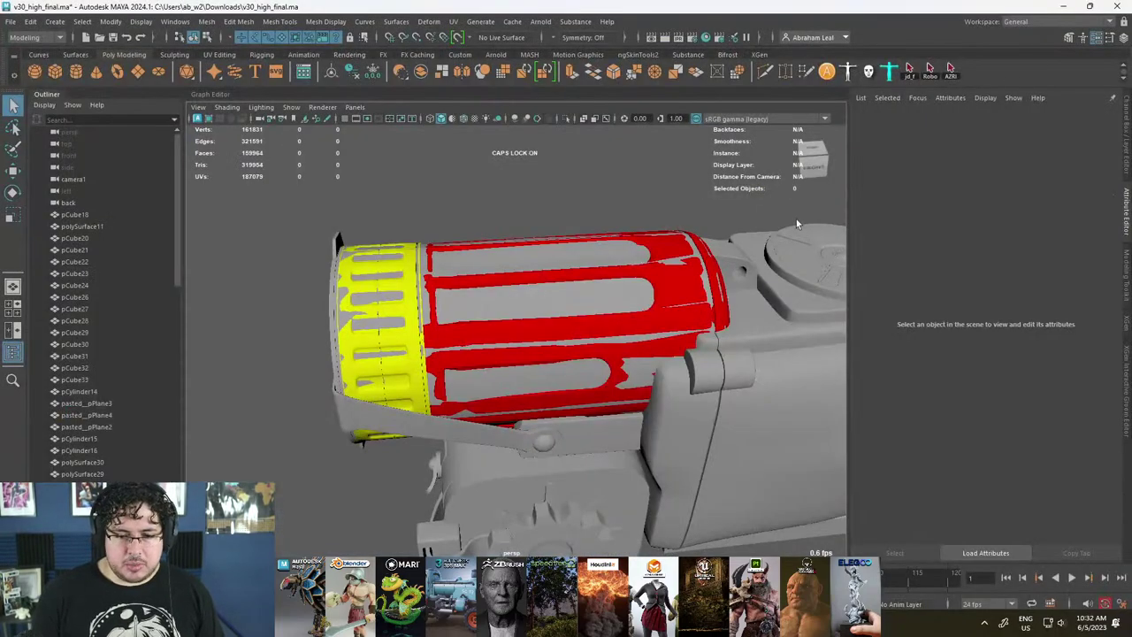
# Step: Examine the scope model's lower compartment, including its toothed knob, strap and latch, from several angles
pyautogui.keyDown('alt'); pyautogui.moveTo(598, 237); pyautogui.dragTo(531, 389, button='right'); pyautogui.keyUp('alt')
pyautogui.keyDown('alt'); pyautogui.moveTo(566, 398); pyautogui.dragTo(518, 308, button='middle'); pyautogui.keyUp('alt')
pyautogui.keyDown('alt'); pyautogui.moveTo(518, 308); pyautogui.dragTo(569, 310, button='right'); pyautogui.keyUp('alt')
pyautogui.keyDown('alt'); pyautogui.moveTo(443, 328); pyautogui.dragTo(522, 341); pyautogui.keyUp('alt')
pyautogui.keyDown('alt'); pyautogui.moveTo(452, 345); pyautogui.dragTo(507, 348, button='right'); pyautogui.keyUp('alt')
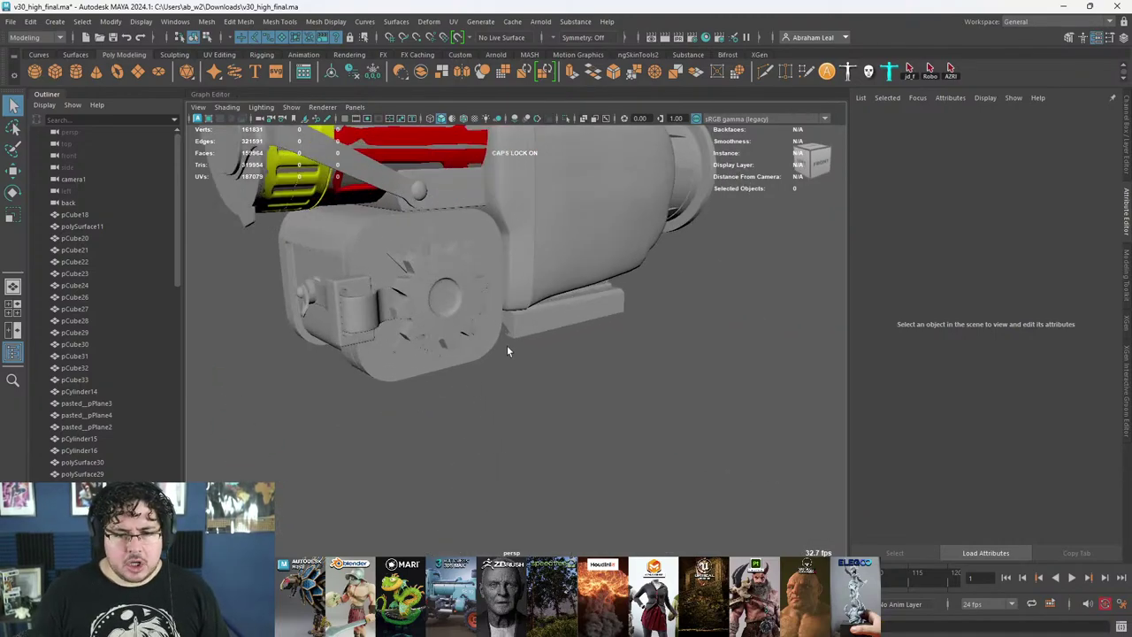
pyautogui.keyDown('alt'); pyautogui.moveTo(507, 347); pyautogui.dragTo(610, 337); pyautogui.keyUp('alt')
pyautogui.keyDown('alt'); pyautogui.moveTo(462, 285); pyautogui.dragTo(520, 344, button='right'); pyautogui.keyUp('alt')
pyautogui.click(520, 344)
pyautogui.click(634, 341)
pyautogui.keyDown('alt'); pyautogui.moveTo(743, 346); pyautogui.dragTo(676, 353); pyautogui.keyUp('alt')
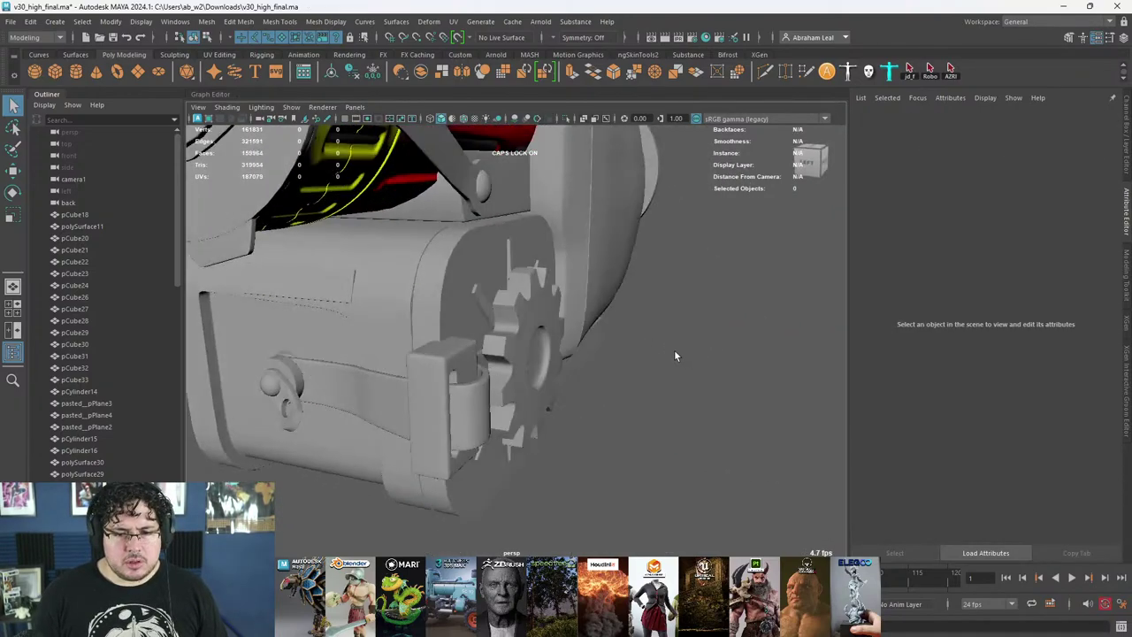
pyautogui.keyDown('alt'); pyautogui.moveTo(675, 352); pyautogui.dragTo(630, 324, button='right'); pyautogui.keyUp('alt')
pyautogui.keyDown('alt'); pyautogui.moveTo(628, 239); pyautogui.dragTo(639, 281); pyautogui.keyUp('alt')
pyautogui.keyDown('alt'); pyautogui.moveTo(639, 281); pyautogui.dragTo(585, 223, button='right'); pyautogui.keyUp('alt')
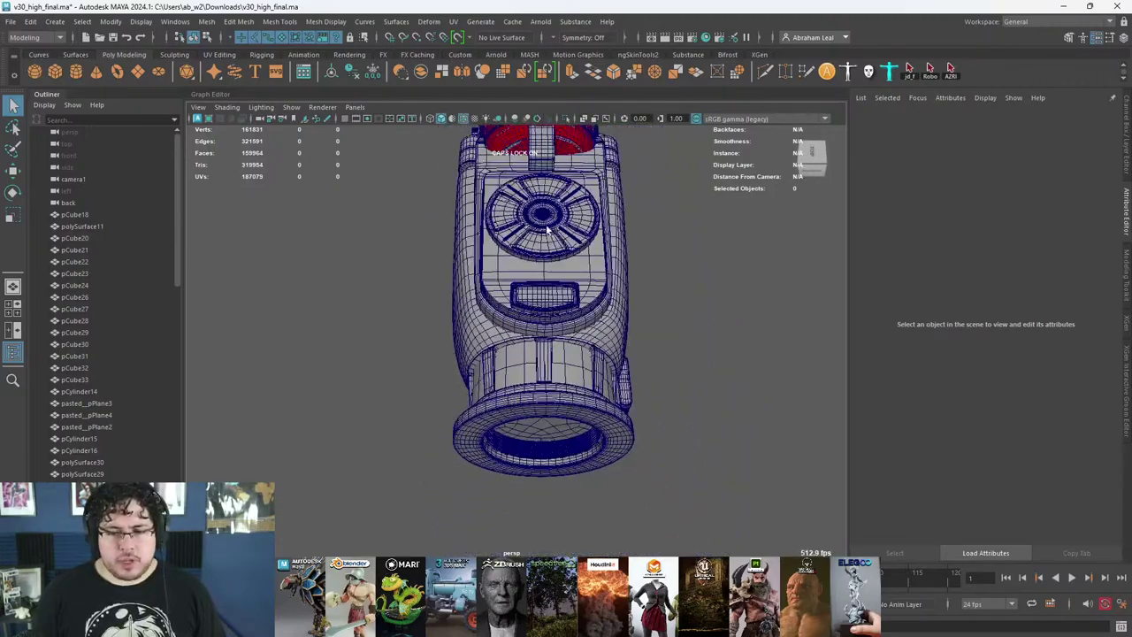
# Step: Select the round slotted dial on top of the scope and examine its wireframe topology up close
pyautogui.keyDown('alt'); pyautogui.moveTo(585, 223); pyautogui.dragTo(548, 268); pyautogui.keyUp('alt')
pyautogui.keyDown('alt'); pyautogui.moveTo(548, 268); pyautogui.dragTo(635, 369, button='right'); pyautogui.keyUp('alt')
pyautogui.keyDown('alt'); pyautogui.moveTo(575, 302); pyautogui.dragTo(524, 394, button='middle'); pyautogui.keyUp('alt')
pyautogui.keyDown('alt'); pyautogui.moveTo(524, 394); pyautogui.dragTo(595, 380, button='right'); pyautogui.keyUp('alt')
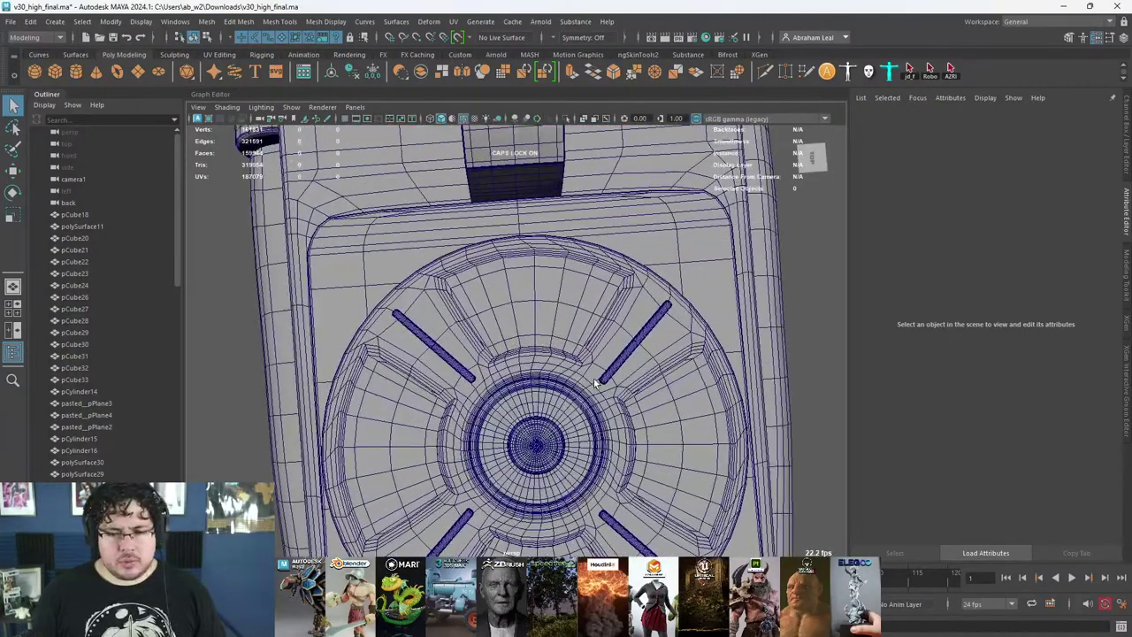
pyautogui.click(660, 341)
pyautogui.keyDown('alt'); pyautogui.moveTo(682, 381); pyautogui.dragTo(639, 305); pyautogui.keyUp('alt')
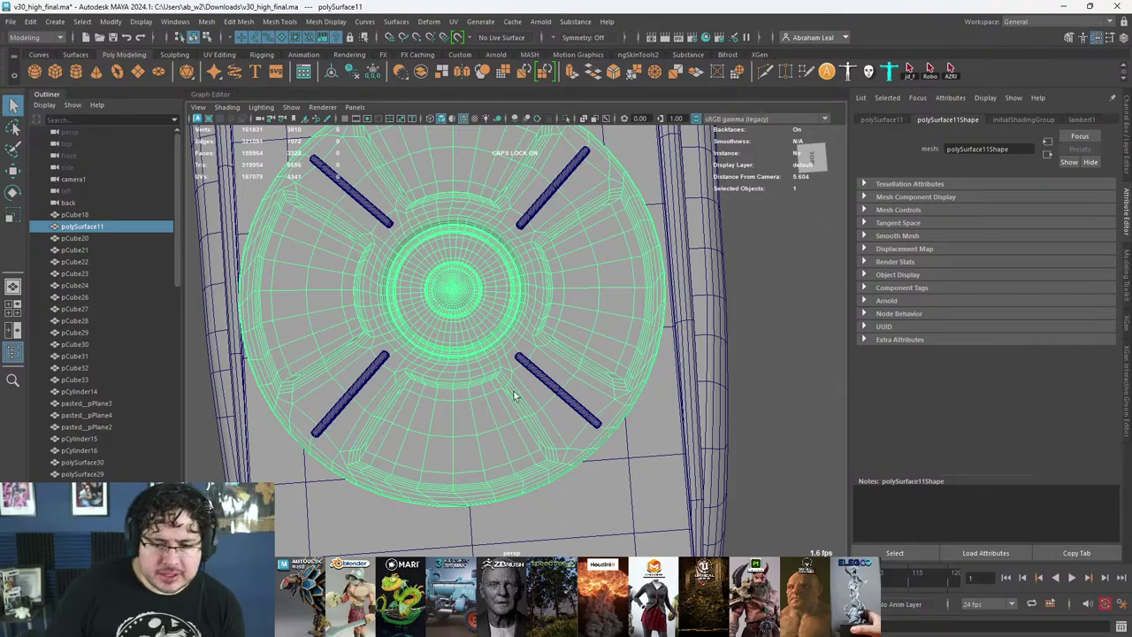
pyautogui.scroll(4, 515, 400)
pyautogui.scroll(-4, 516, 412)
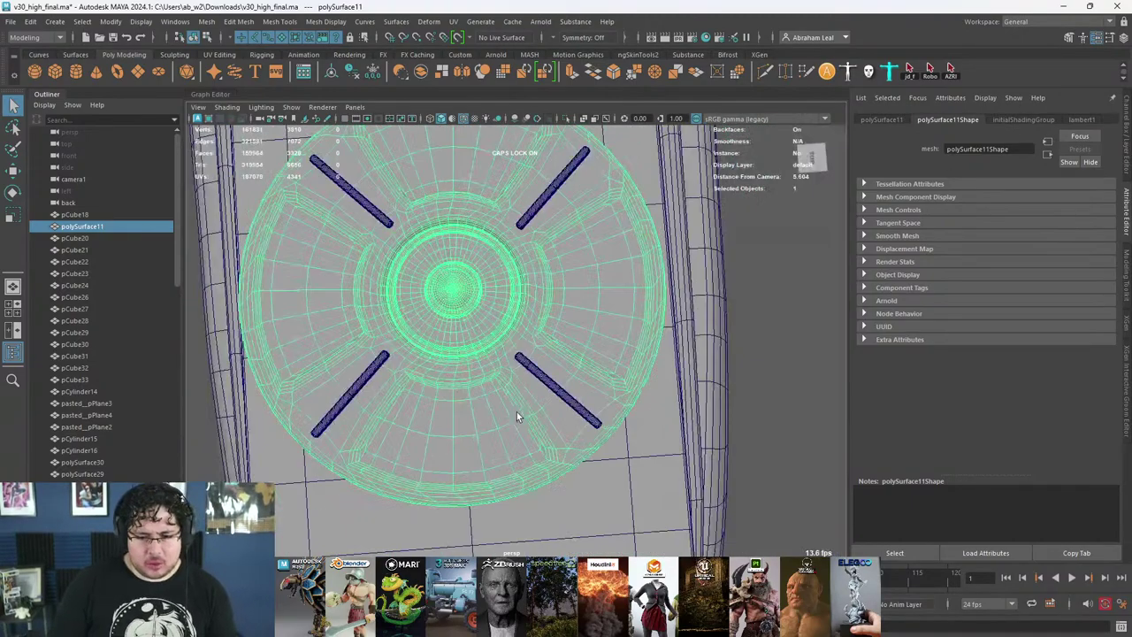
pyautogui.scroll(3, 566, 256)
pyautogui.scroll(-3, 551, 245)
pyautogui.scroll(5, 566, 292)
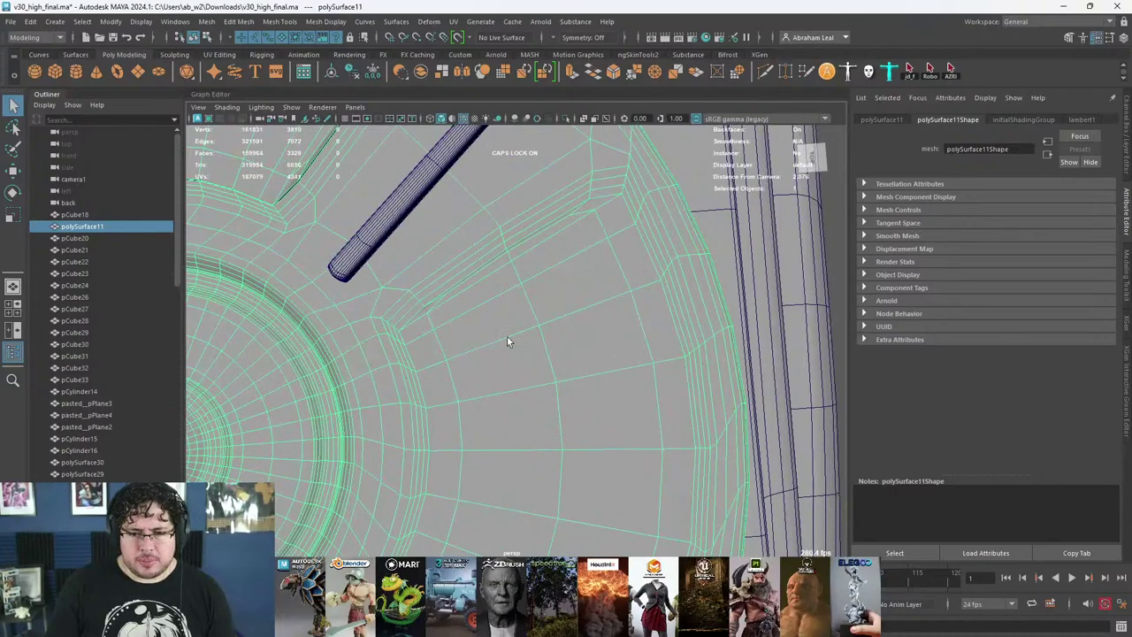
pyautogui.scroll(-3, 507, 340)
pyautogui.scroll(3, 468, 322)
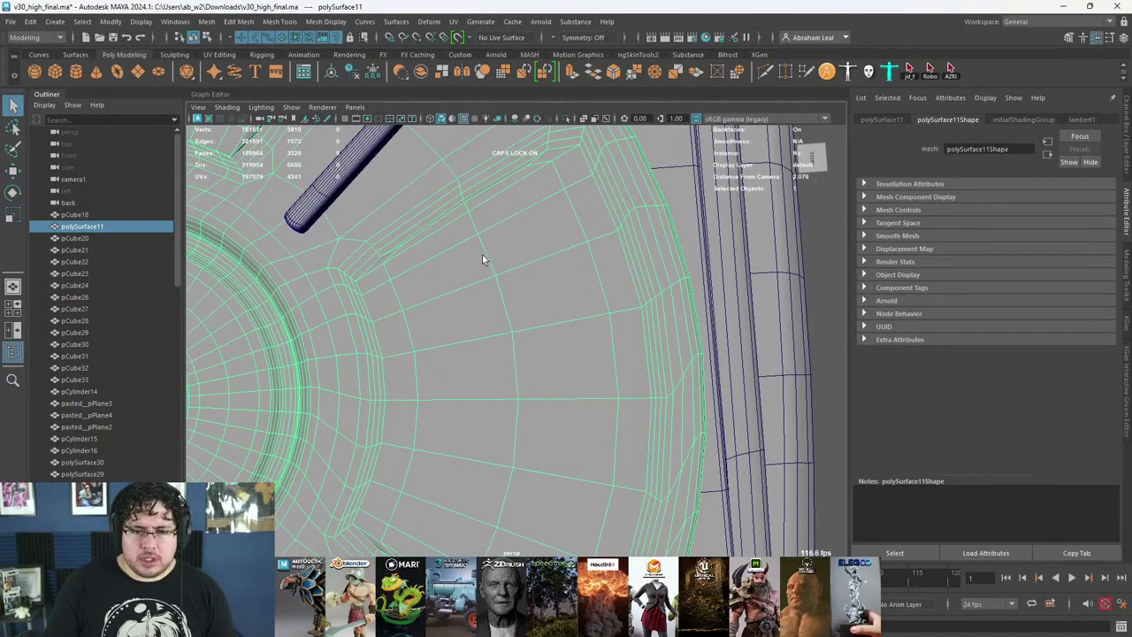
# Step: Isolate the round dial and select its main body's faces, then the recessed wedge panels' faces as connected shells
pyautogui.click(566, 118)
pyautogui.scroll(-6, 548, 279)
pyautogui.scroll(6, 511, 296)
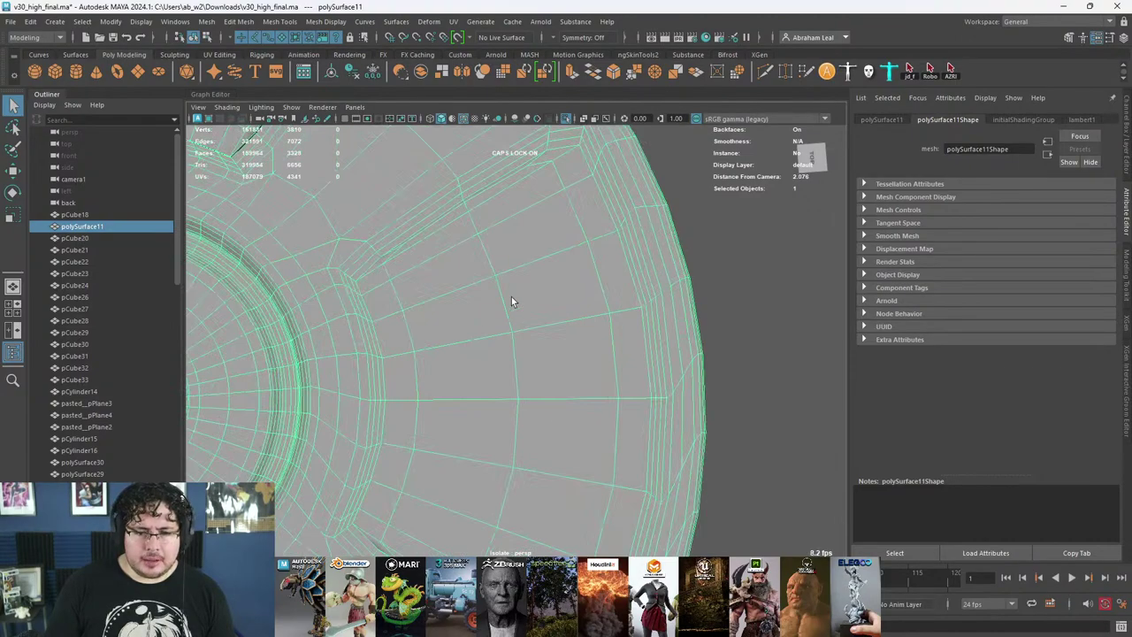
pyautogui.moveTo(361, 268); pyautogui.dragTo(365, 283, button='right')
pyautogui.click(364, 269)
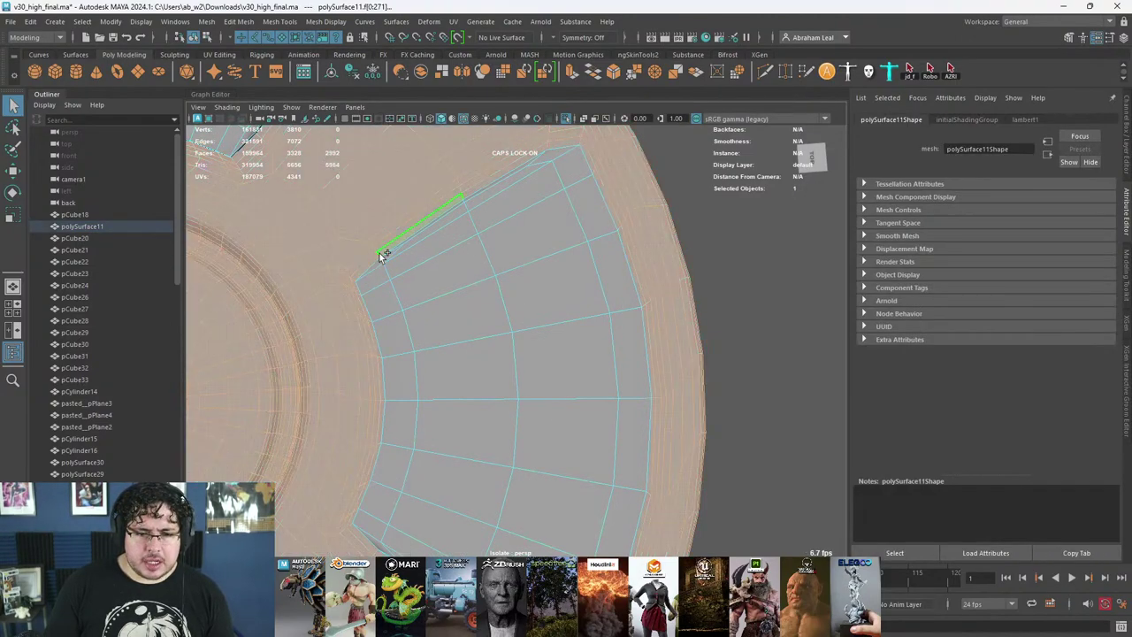
pyautogui.scroll(-6, 507, 291)
pyautogui.scroll(5, 508, 312)
pyautogui.doubleClick(536, 341)
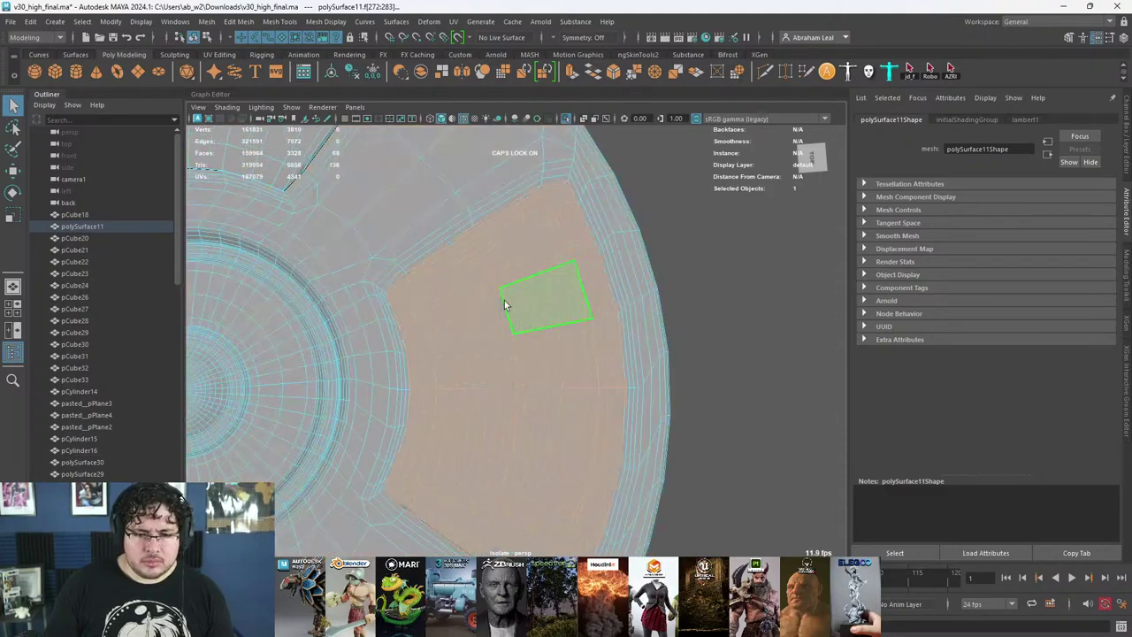
# Step: Examine the border between the selected wedge panel and the surrounding dial geometry in shaded display
pyautogui.keyDown('alt'); pyautogui.moveTo(529, 366); pyautogui.dragTo(513, 303); pyautogui.keyUp('alt')
pyautogui.keyDown('alt'); pyautogui.moveTo(511, 333); pyautogui.dragTo(518, 376, button='middle'); pyautogui.keyUp('alt')
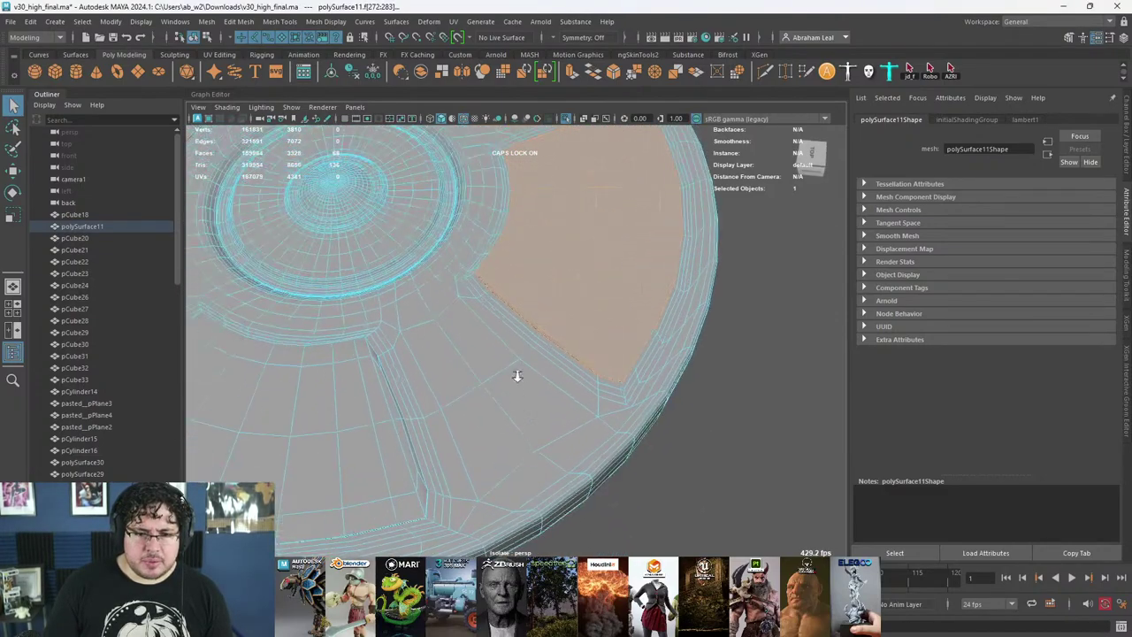
pyautogui.scroll(5, 518, 376)
pyautogui.keyDown('alt'); pyautogui.moveTo(518, 376); pyautogui.dragTo(516, 397); pyautogui.keyUp('alt')
pyautogui.keyDown('alt'); pyautogui.moveTo(515, 397); pyautogui.dragTo(516, 411, button='middle'); pyautogui.keyUp('alt')
pyautogui.press('5')
pyautogui.scroll(-6, 518, 416)
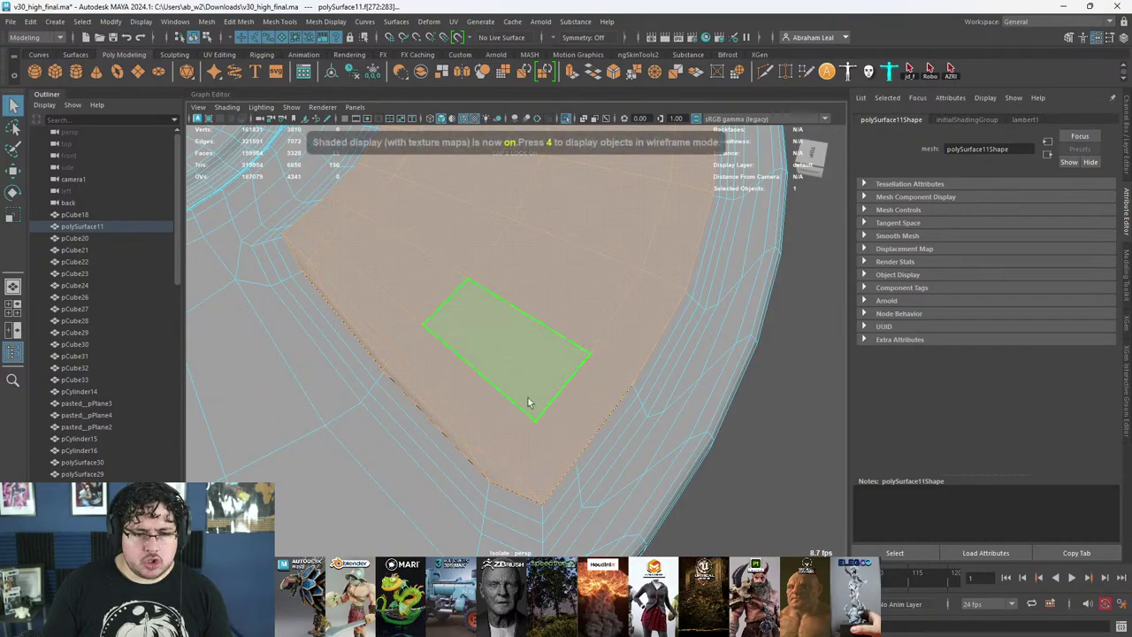
pyautogui.scroll(5, 495, 362)
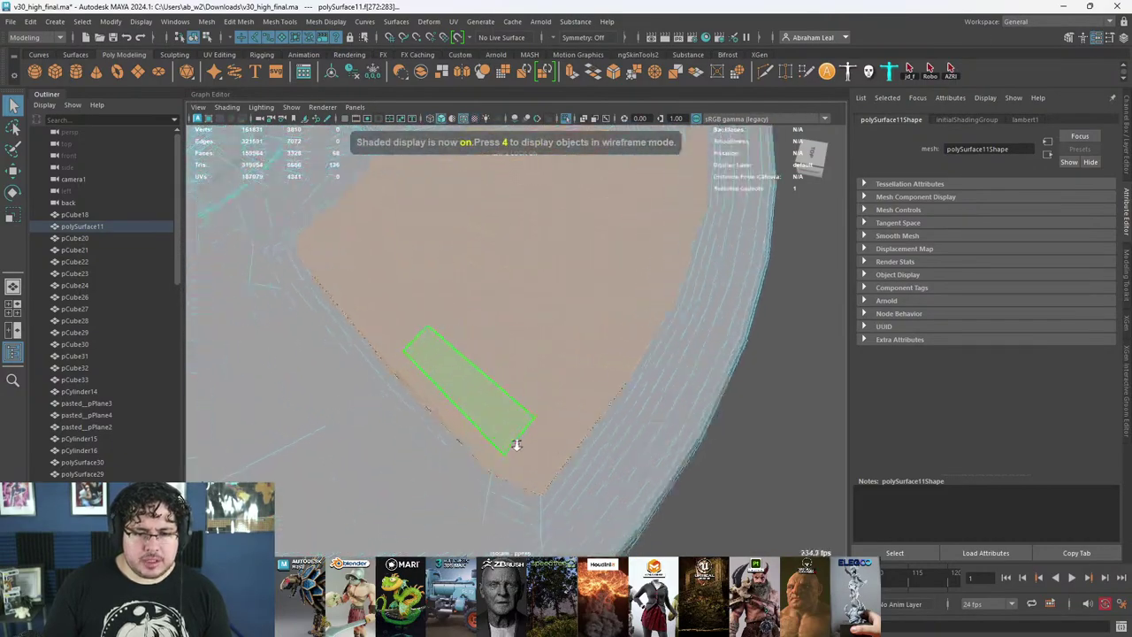
# Step: Preview the dial smoothed, inspect the vertices along the wedge panel's edges, and restore the panel face selection
pyautogui.moveTo(483, 402); pyautogui.dragTo(482, 397, button='right')
pyautogui.scroll(-5, 481, 393)
pyautogui.scroll(5, 449, 351)
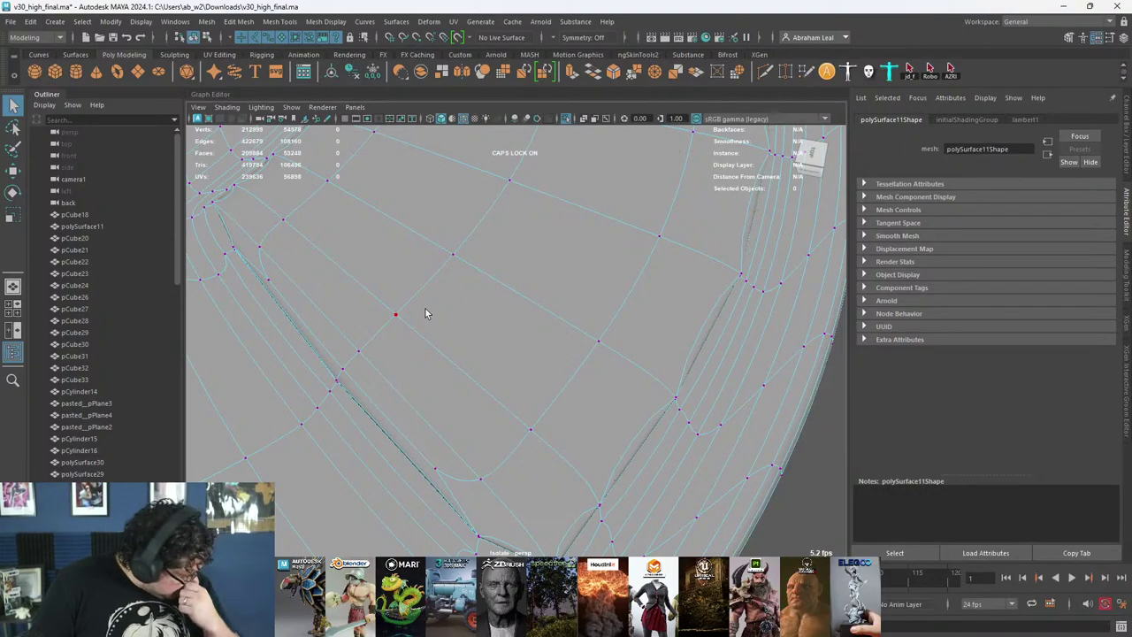
pyautogui.scroll(-4, 447, 307)
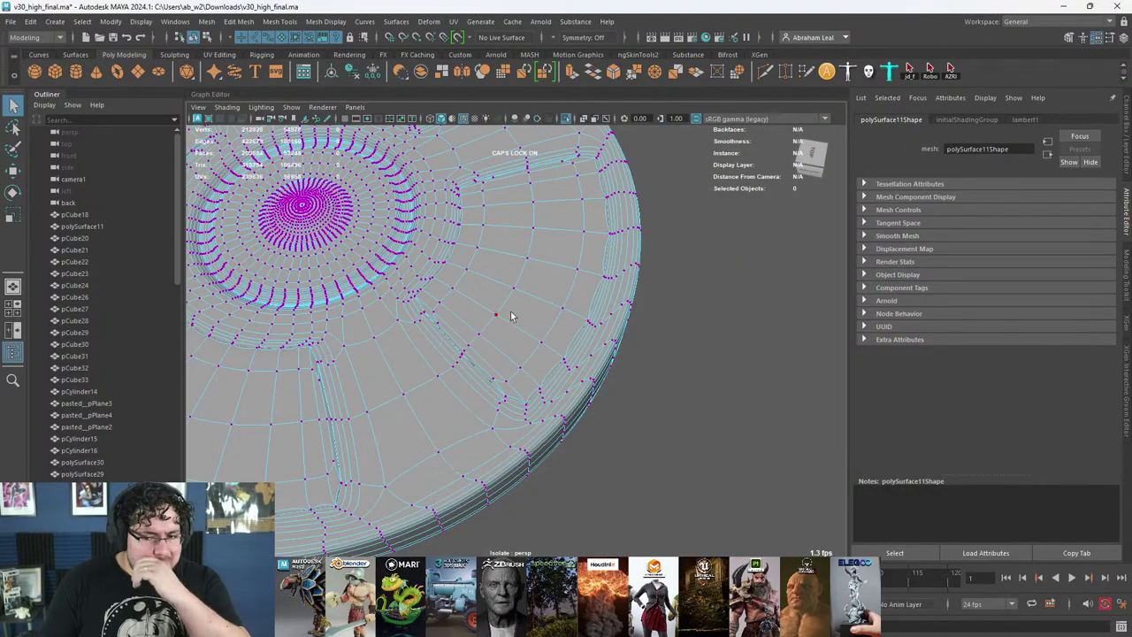
pyautogui.scroll(-3, 517, 307)
pyautogui.scroll(3, 517, 306)
pyautogui.hotkey('ctrl', 'z')
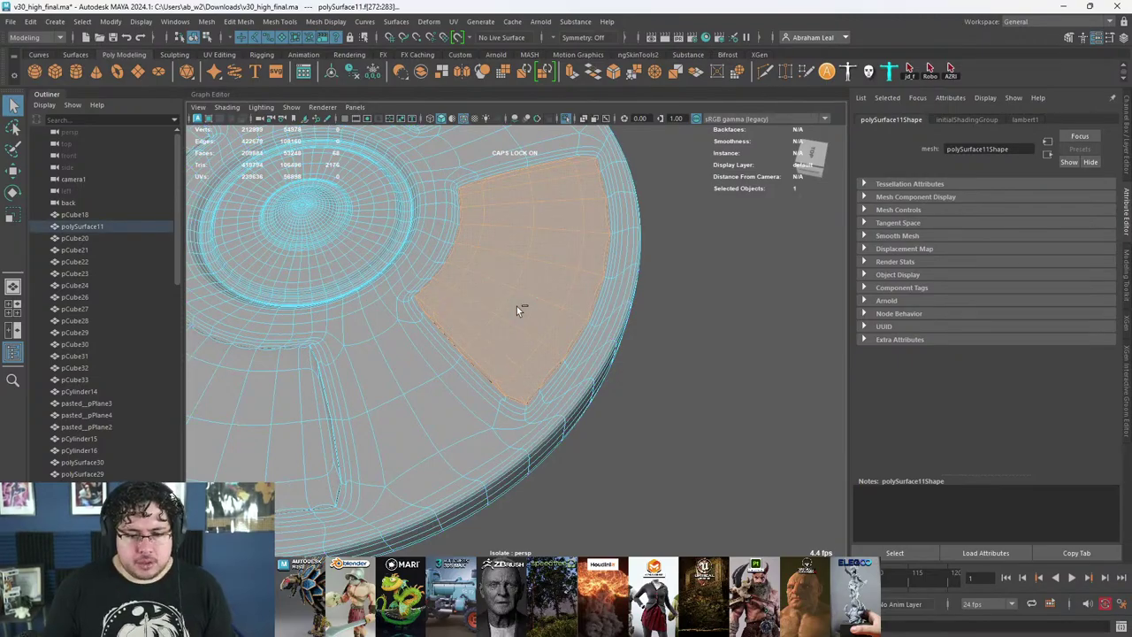
# Step: Return to whole-object selection and bring the rest of the scope back into view around the dial
pyautogui.scroll(-5, 517, 306)
pyautogui.moveTo(516, 306); pyautogui.dragTo(572, 271, button='right')
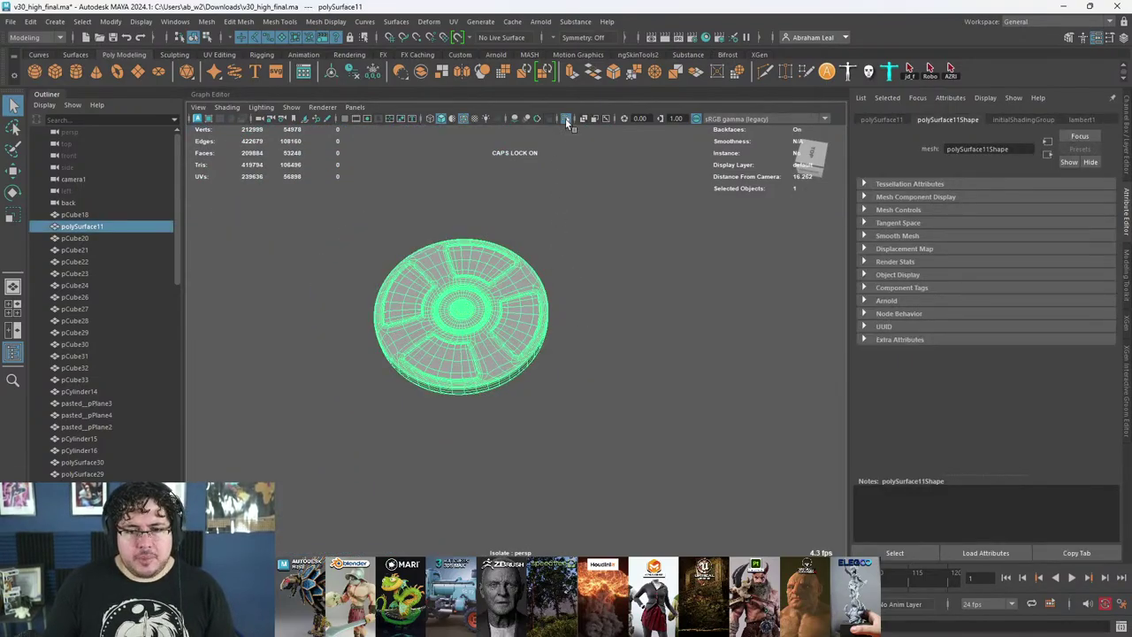
pyautogui.click(568, 123)
pyautogui.scroll(3, 541, 233)
pyautogui.moveTo(542, 233)
pyautogui.keyDown('alt'); pyautogui.mouseDown()
pyautogui.moveTo(576, 242)
pyautogui.moveTo(552, 226)
pyautogui.mouseUp(); pyautogui.keyUp('alt')
pyautogui.scroll(-3, 576, 242)
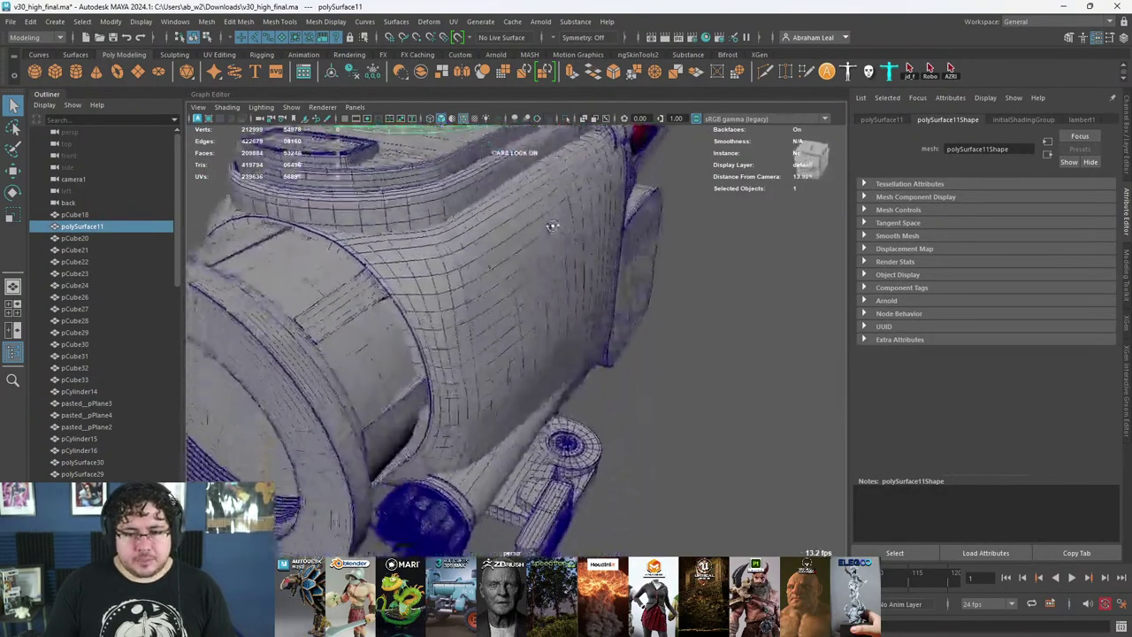
# Step: Isolate the scope's main housing and examine its wireframe topology from the side and top
pyautogui.click(535, 245)
pyautogui.click(566, 119)
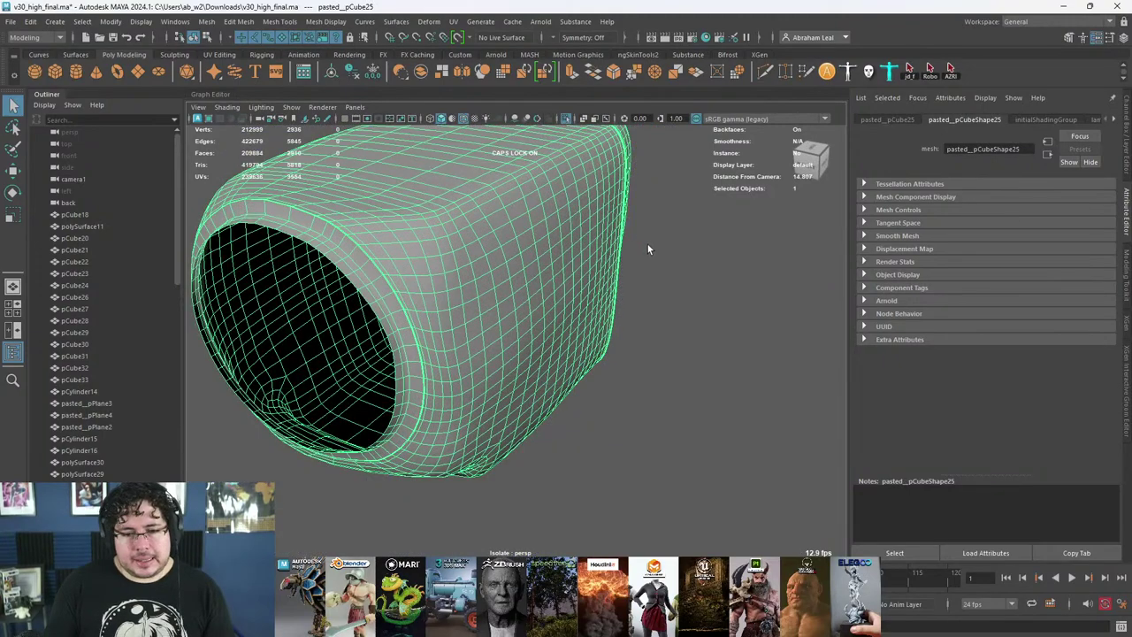
pyautogui.click(648, 249)
pyautogui.keyDown('alt'); pyautogui.moveTo(648, 249); pyautogui.dragTo(528, 279); pyautogui.keyUp('alt')
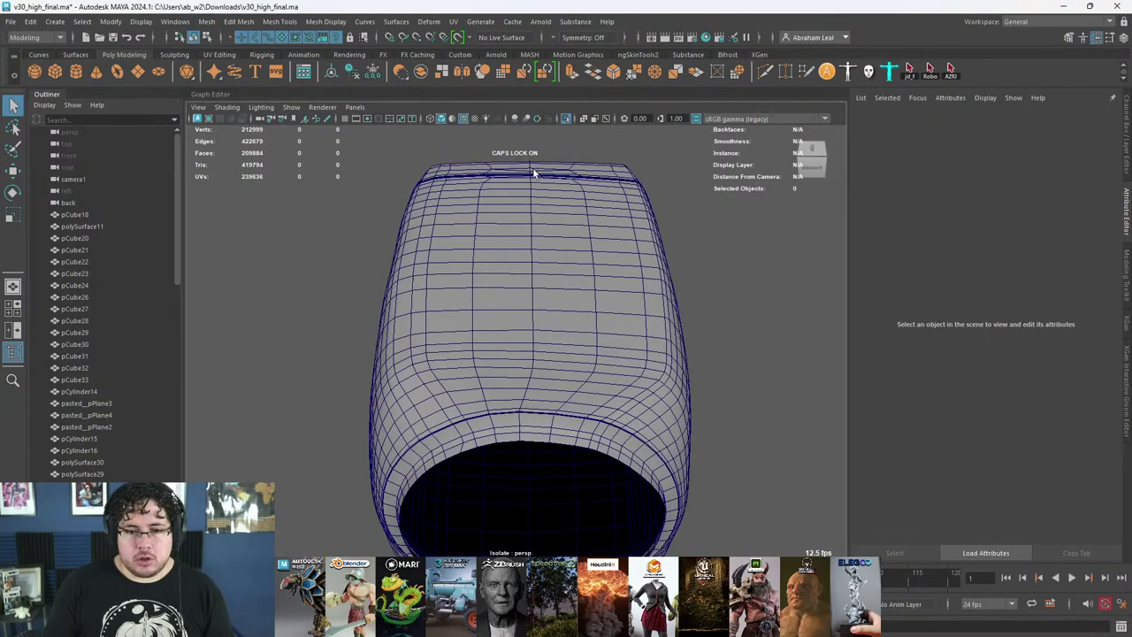
pyautogui.keyDown('alt'); pyautogui.moveTo(514, 453); pyautogui.dragTo(574, 257); pyautogui.keyUp('alt')
pyautogui.click(536, 252)
pyautogui.keyDown('alt'); pyautogui.moveTo(519, 226); pyautogui.dragTo(589, 235); pyautogui.keyUp('alt')
# Step: Restore the full scope and isolate the red-and-yellow ribbed barrel
pyautogui.click(568, 120)
pyautogui.keyDown('alt'); pyautogui.moveTo(540, 197); pyautogui.dragTo(480, 285); pyautogui.keyUp('alt')
pyautogui.click(480, 286)
pyautogui.keyDown('alt'); pyautogui.moveTo(538, 248); pyautogui.dragTo(536, 223); pyautogui.keyUp('alt')
pyautogui.scroll(-4, 469, 190)
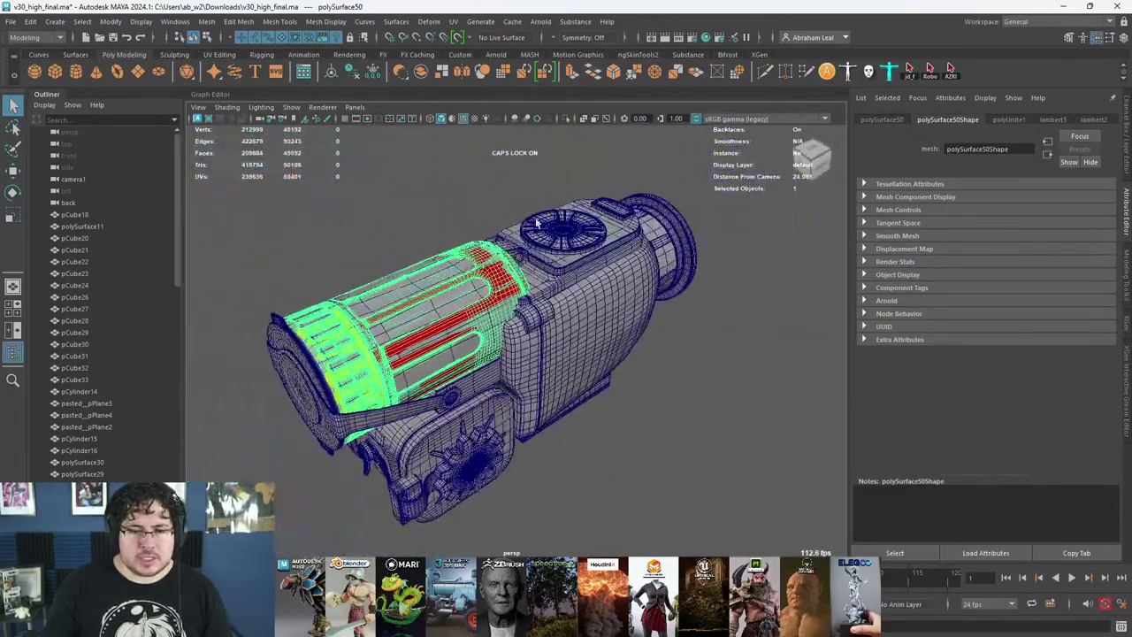
pyautogui.click(567, 119)
# Step: Examine the isolated barrel's edge flow around the yellow grip ring and the red grooves
pyautogui.keyDown('alt'); pyautogui.moveTo(493, 280); pyautogui.dragTo(558, 276); pyautogui.keyUp('alt')
pyautogui.scroll(4, 602, 305)
pyautogui.click(586, 334)
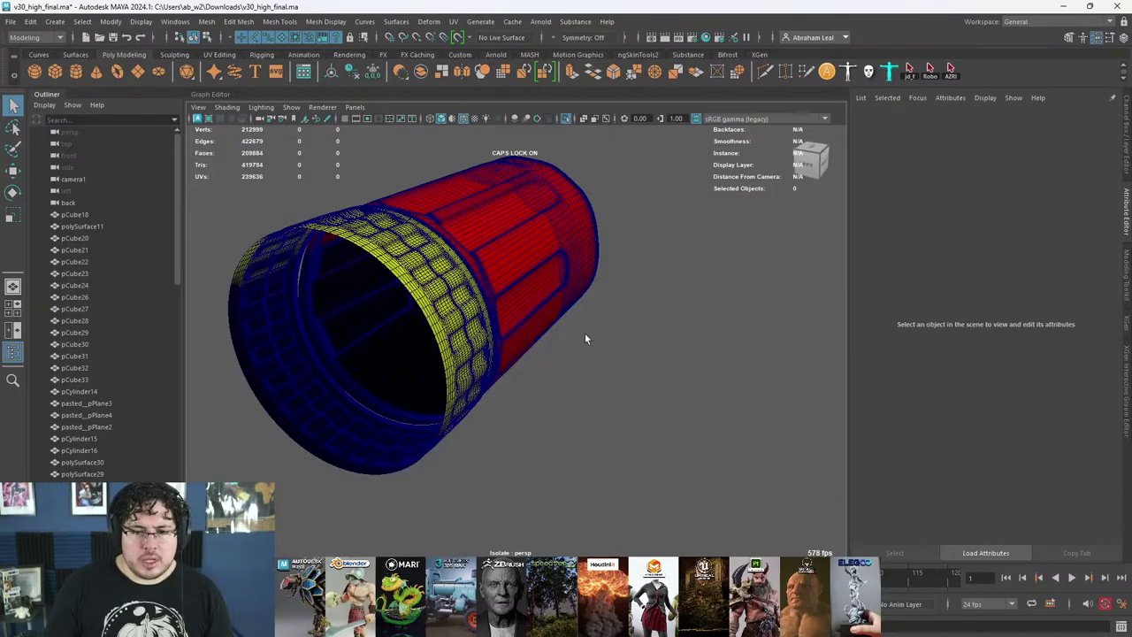
pyautogui.keyDown('alt'); pyautogui.moveTo(585, 333); pyautogui.dragTo(513, 365); pyautogui.keyUp('alt')
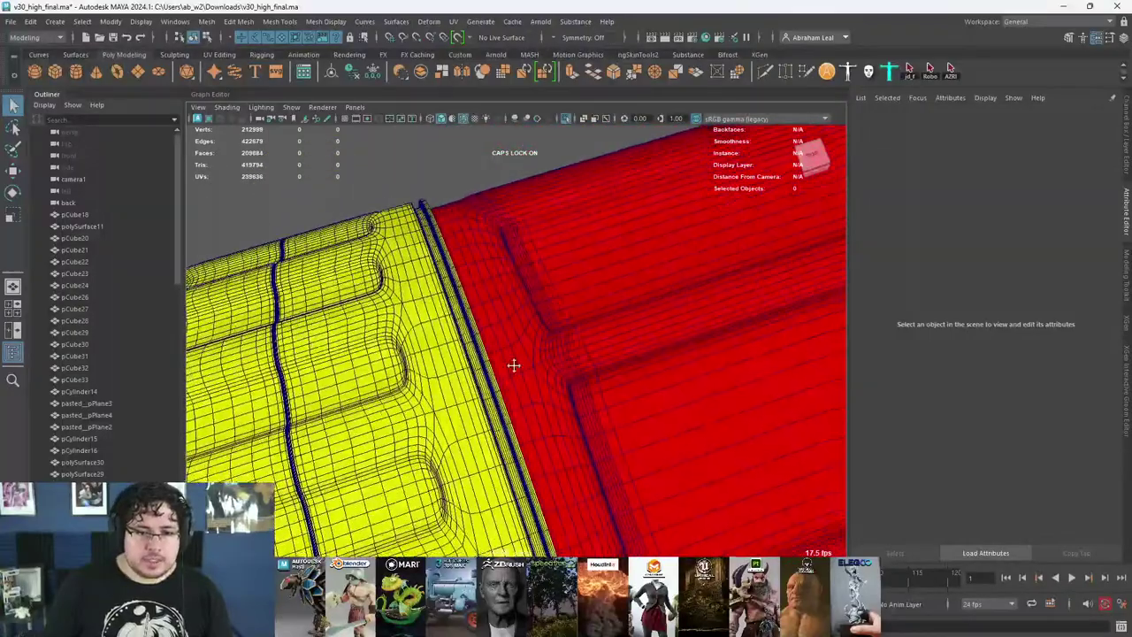
pyautogui.keyDown('alt'); pyautogui.moveTo(514, 365); pyautogui.dragTo(543, 346, button='middle'); pyautogui.keyUp('alt')
pyautogui.scroll(-3, 543, 345)
pyautogui.scroll(4, 543, 345)
pyautogui.click(540, 345)
pyautogui.scroll(-8, 541, 345)
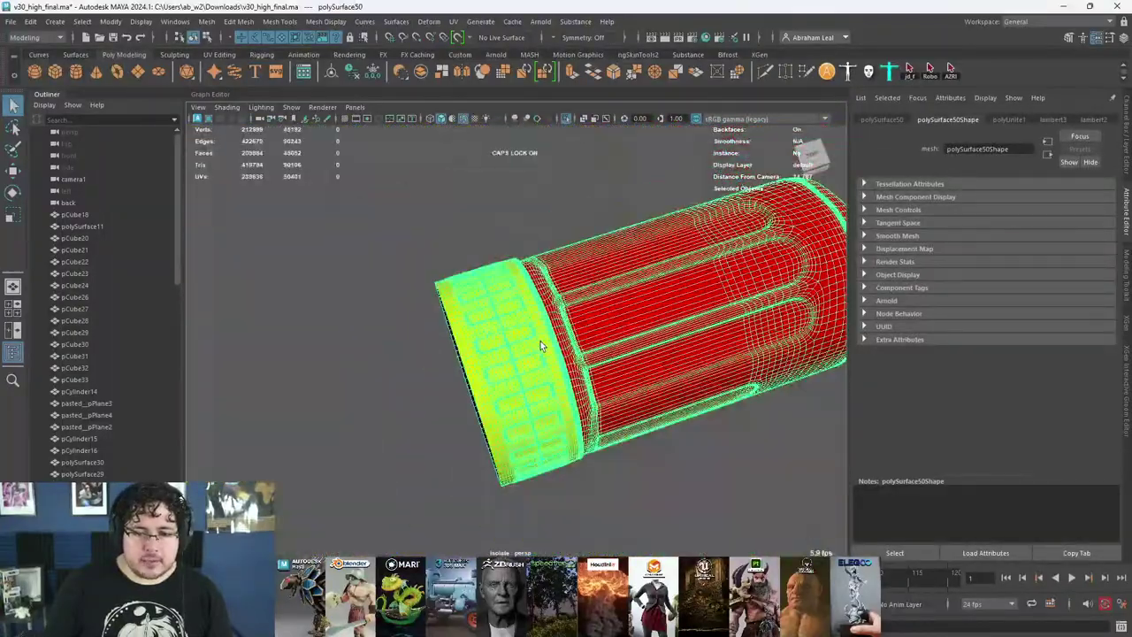
# Step: Examine the isolated barrel's wireframe from the yellow grip ring along the red ribbed body, both up close and as a whole
pyautogui.scroll(6, 539, 340)
pyautogui.scroll(-6, 539, 339)
pyautogui.scroll(6, 539, 340)
pyautogui.keyDown('alt'); pyautogui.moveTo(539, 340); pyautogui.dragTo(513, 324); pyautogui.keyUp('alt')
pyautogui.scroll(-7, 480, 318)
pyautogui.keyDown('alt'); pyautogui.moveTo(628, 328); pyautogui.dragTo(650, 200); pyautogui.keyUp('alt')
pyautogui.scroll(-5, 649, 200)
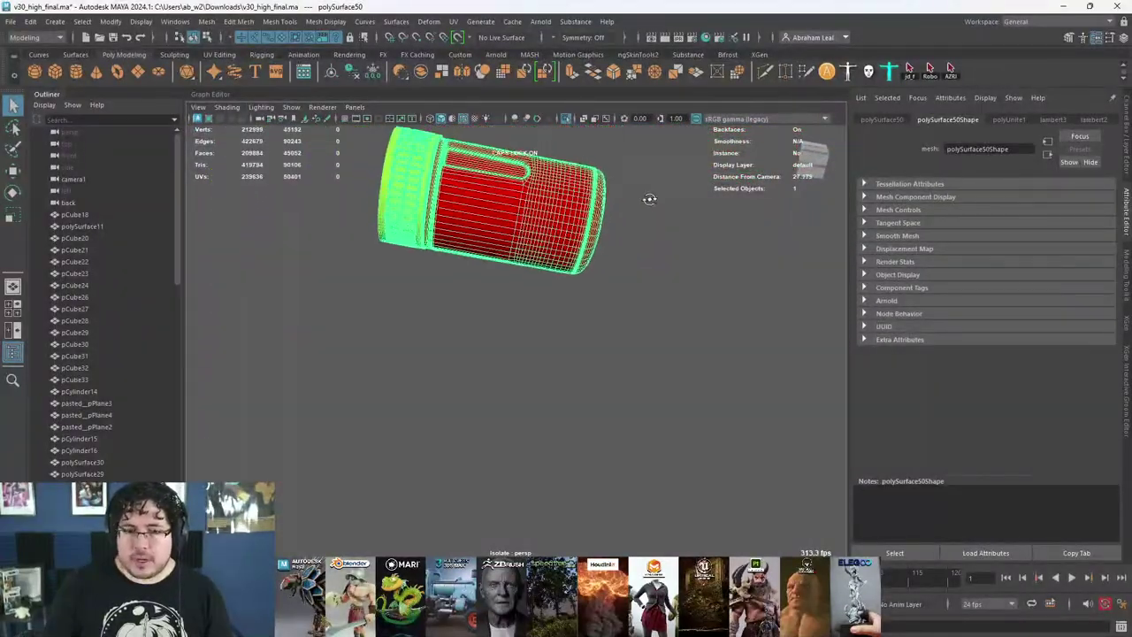
# Step: Inspect the edge flow around the rounded groove ends and the rim loops at the barrel's closed end
pyautogui.keyDown('alt'); pyautogui.moveTo(649, 200); pyautogui.dragTo(622, 311, button='middle'); pyautogui.keyUp('alt')
pyautogui.scroll(6, 622, 312)
pyautogui.keyDown('alt'); pyautogui.moveTo(622, 311); pyautogui.dragTo(533, 293); pyautogui.keyUp('alt')
pyautogui.scroll(2, 567, 419)
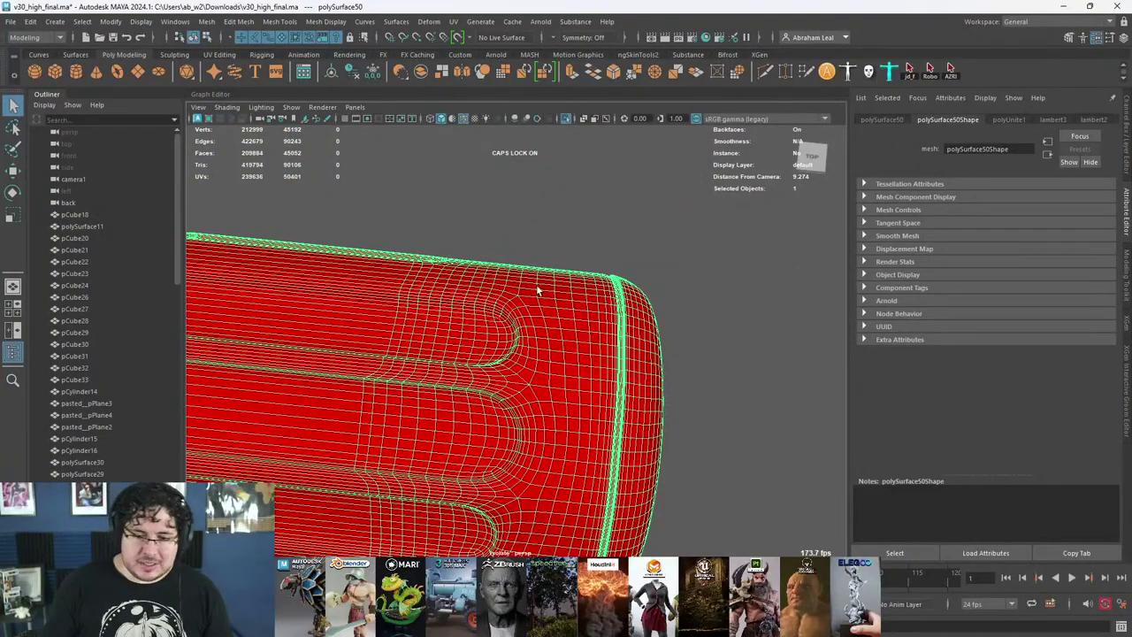
pyautogui.scroll(-2, 575, 367)
pyautogui.keyDown('alt'); pyautogui.moveTo(566, 331); pyautogui.dragTo(538, 265, button='middle'); pyautogui.keyUp('alt')
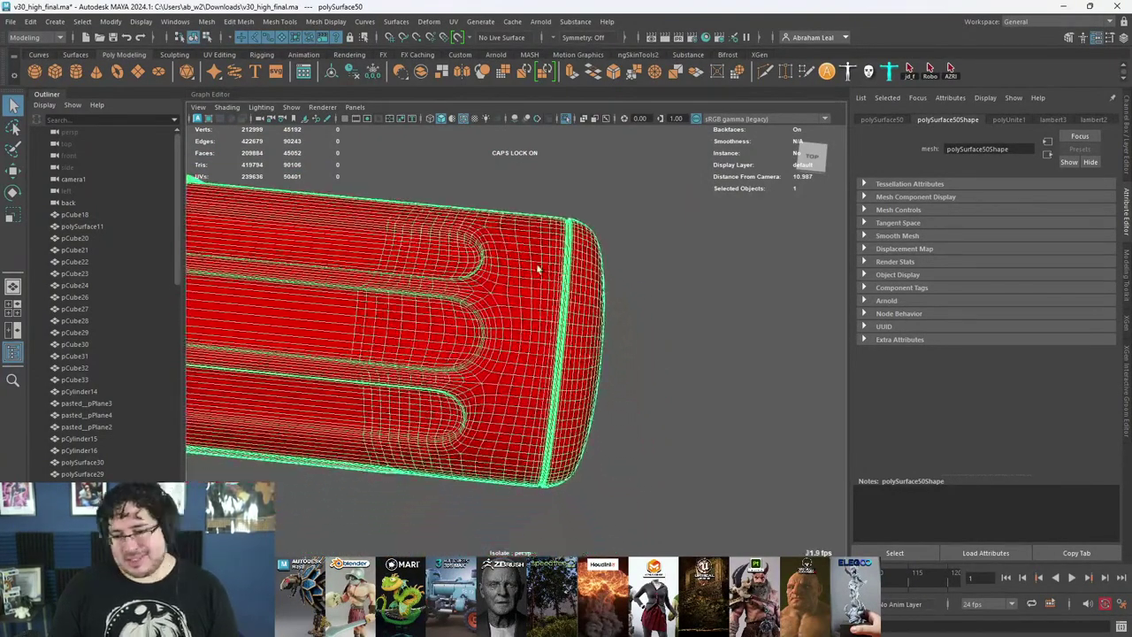
pyautogui.scroll(2, 553, 277)
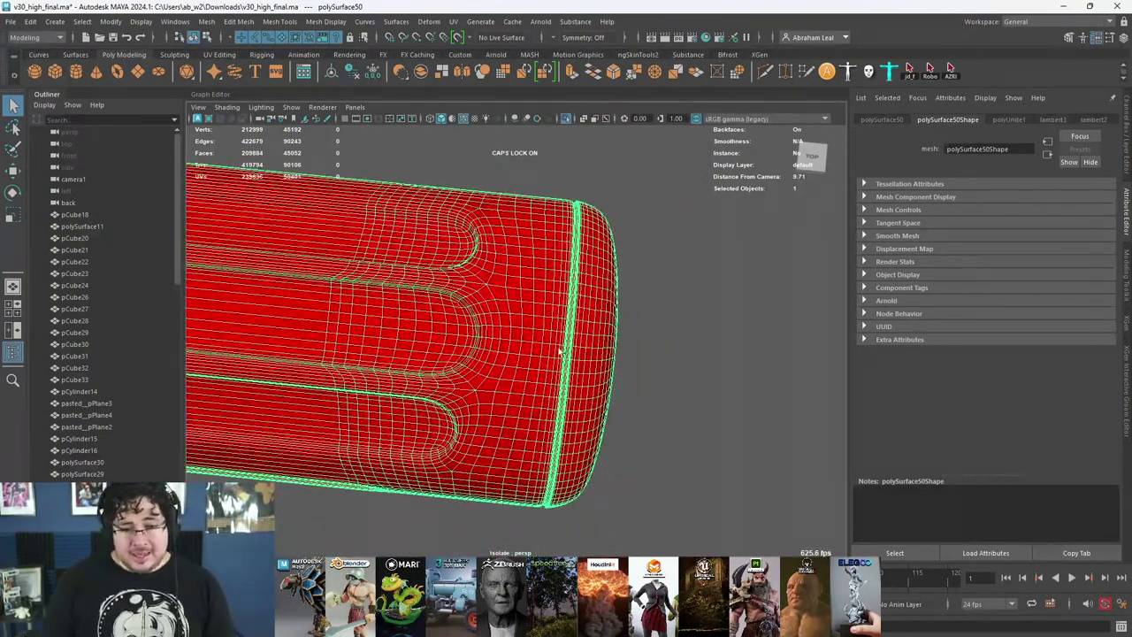
pyautogui.keyDown('alt'); pyautogui.moveTo(560, 334); pyautogui.dragTo(489, 192, button='right'); pyautogui.keyUp('alt')
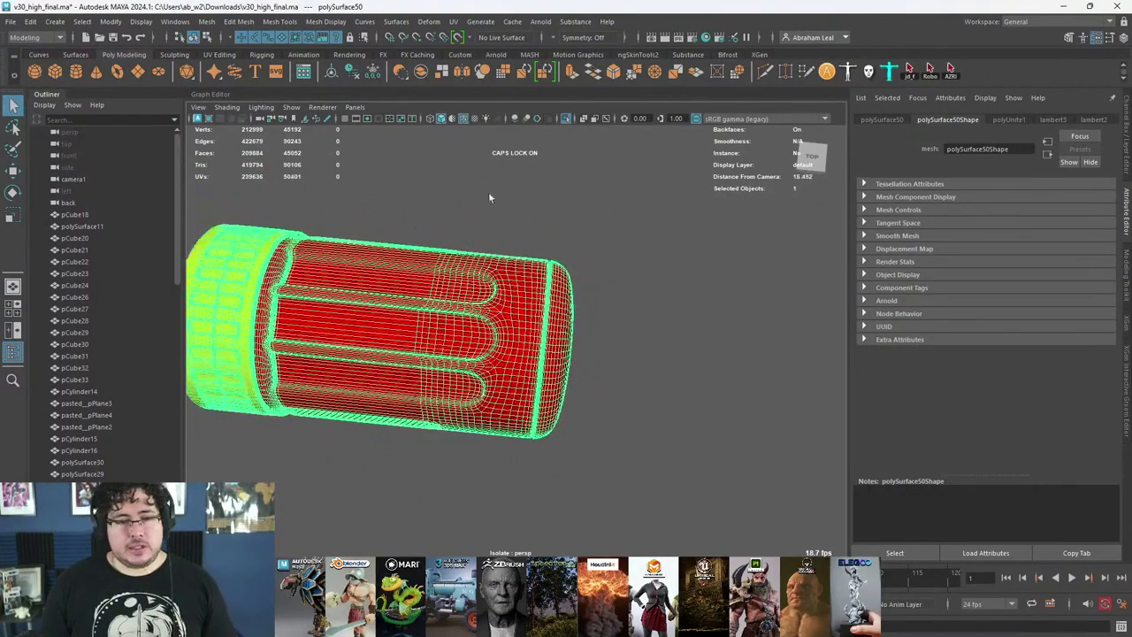
# Step: Deselect the barrel and bring the full scope back into view around it
pyautogui.click(488, 192)
pyautogui.click(567, 118)
pyautogui.keyDown('alt'); pyautogui.moveTo(570, 256); pyautogui.dragTo(577, 172); pyautogui.keyUp('alt')
pyautogui.keyDown('alt'); pyautogui.moveTo(577, 171); pyautogui.dragTo(389, 175, button='right'); pyautogui.keyUp('alt')
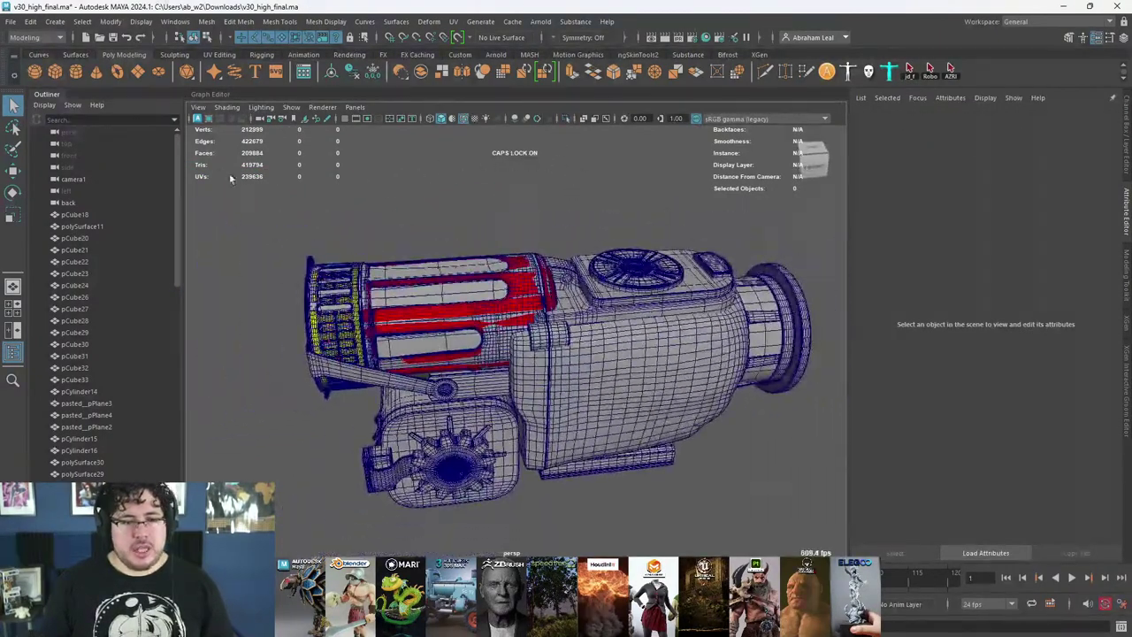
pyautogui.keyDown('alt'); pyautogui.moveTo(797, 265); pyautogui.dragTo(736, 257, button='right'); pyautogui.keyUp('alt')
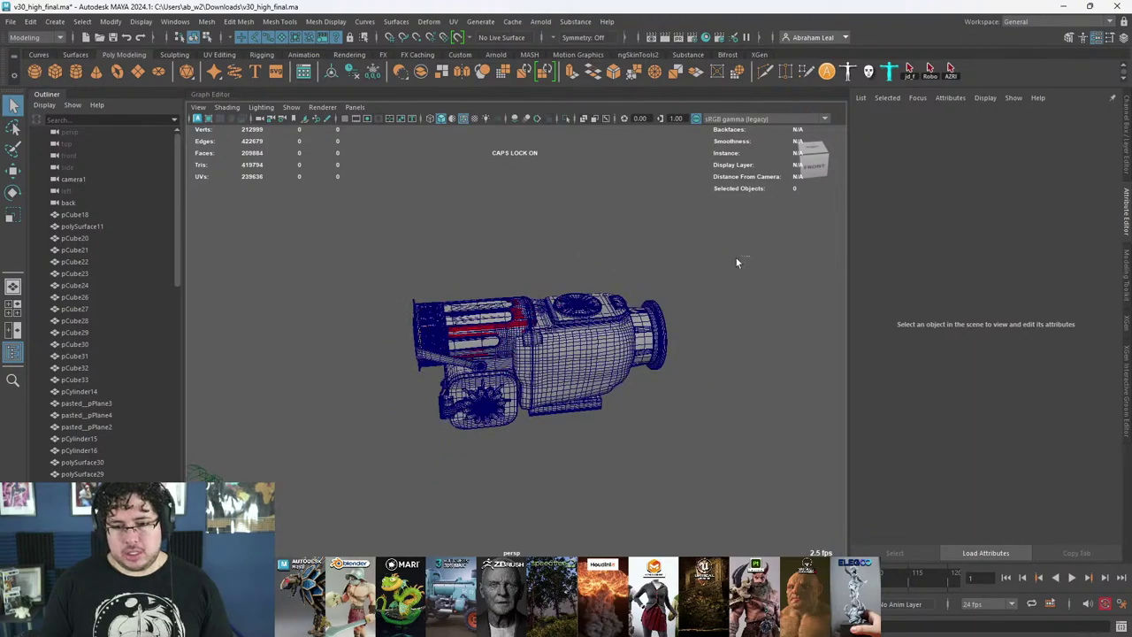
# Step: Select the plain cylinder inside the red barrel, view it in isolation, and restore the full scope
pyautogui.moveTo(736, 258); pyautogui.dragTo(356, 534)
pyautogui.keyDown('alt'); pyautogui.moveTo(418, 491); pyautogui.dragTo(512, 431, button='right'); pyautogui.keyUp('alt')
pyautogui.keyDown('alt'); pyautogui.moveTo(456, 455); pyautogui.dragTo(580, 403, button='right'); pyautogui.keyUp('alt')
pyautogui.click(584, 398)
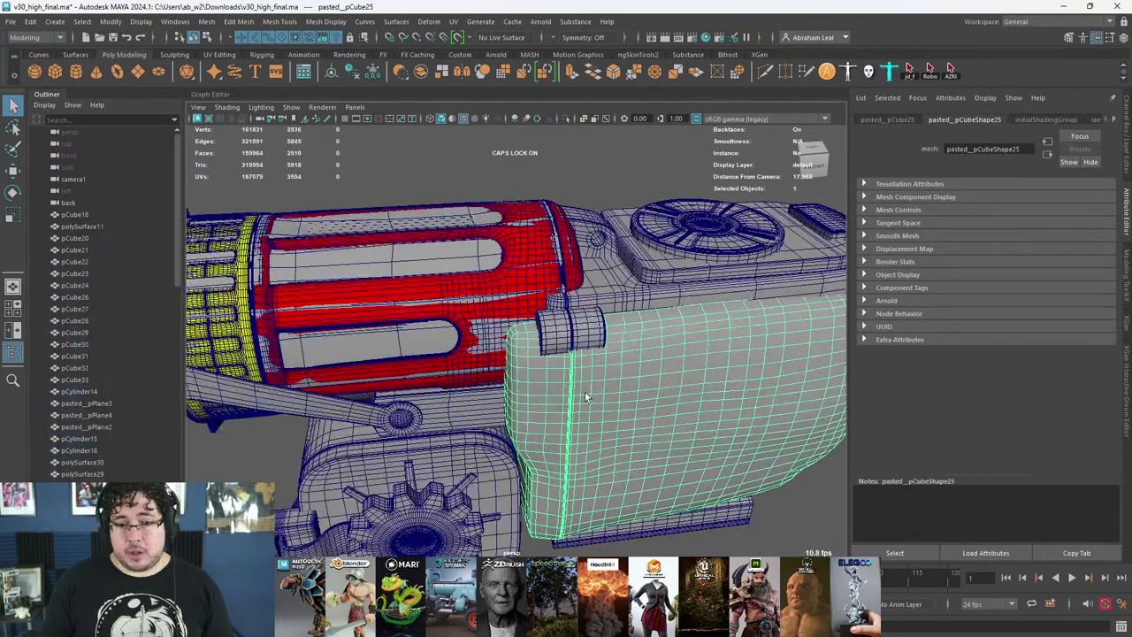
pyautogui.click(541, 244)
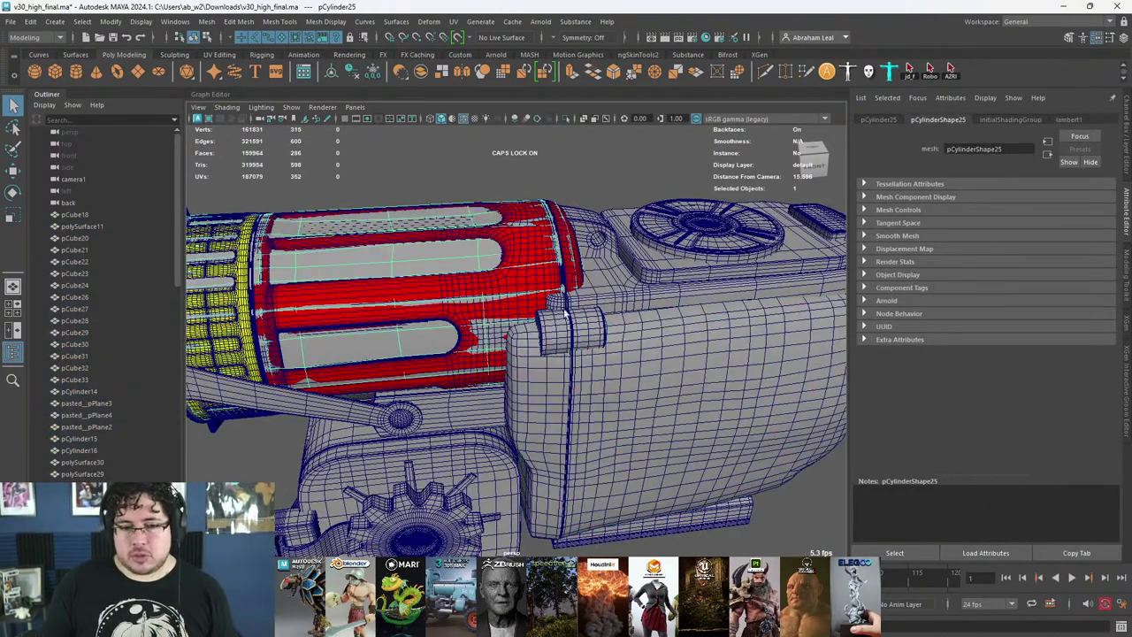
pyautogui.click(451, 248)
pyautogui.click(567, 119)
pyautogui.keyDown('alt'); pyautogui.moveTo(533, 187); pyautogui.dragTo(685, 179); pyautogui.keyUp('alt')
pyautogui.click(567, 118)
pyautogui.keyDown('alt'); pyautogui.moveTo(559, 146); pyautogui.dragTo(460, 175); pyautogui.keyUp('alt')
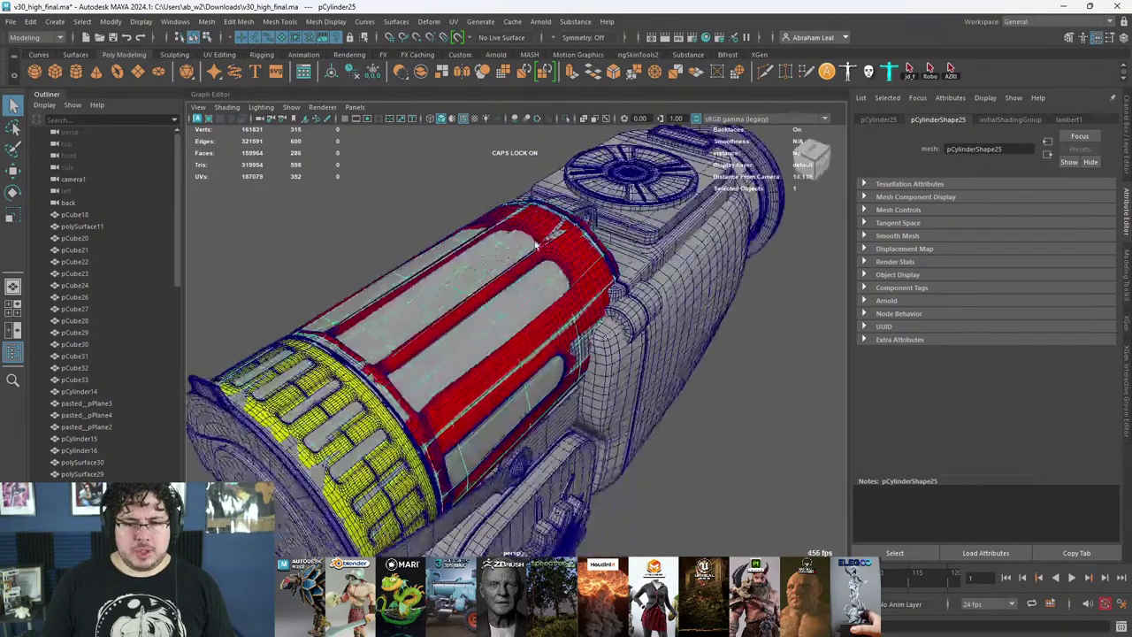
# Step: Isolate the red-and-yellow barrel without its selection highlight and examine the topology of its closed end cap
pyautogui.click(562, 244)
pyautogui.click(567, 118)
pyautogui.click(545, 149)
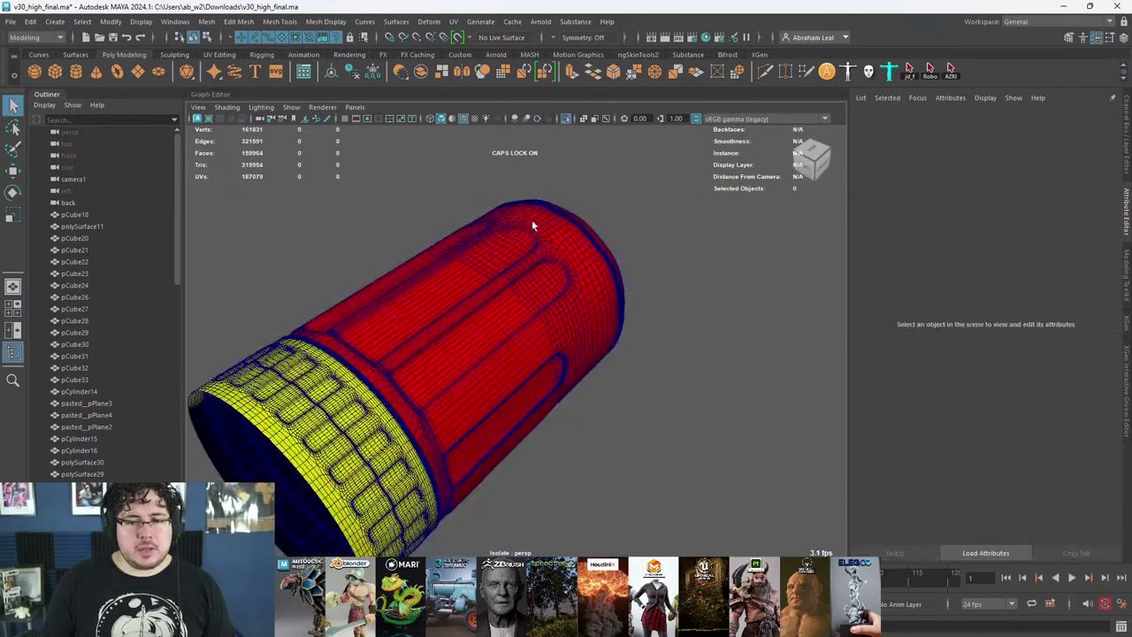
pyautogui.keyDown('alt'); pyautogui.moveTo(533, 220); pyautogui.dragTo(351, 288); pyautogui.keyUp('alt')
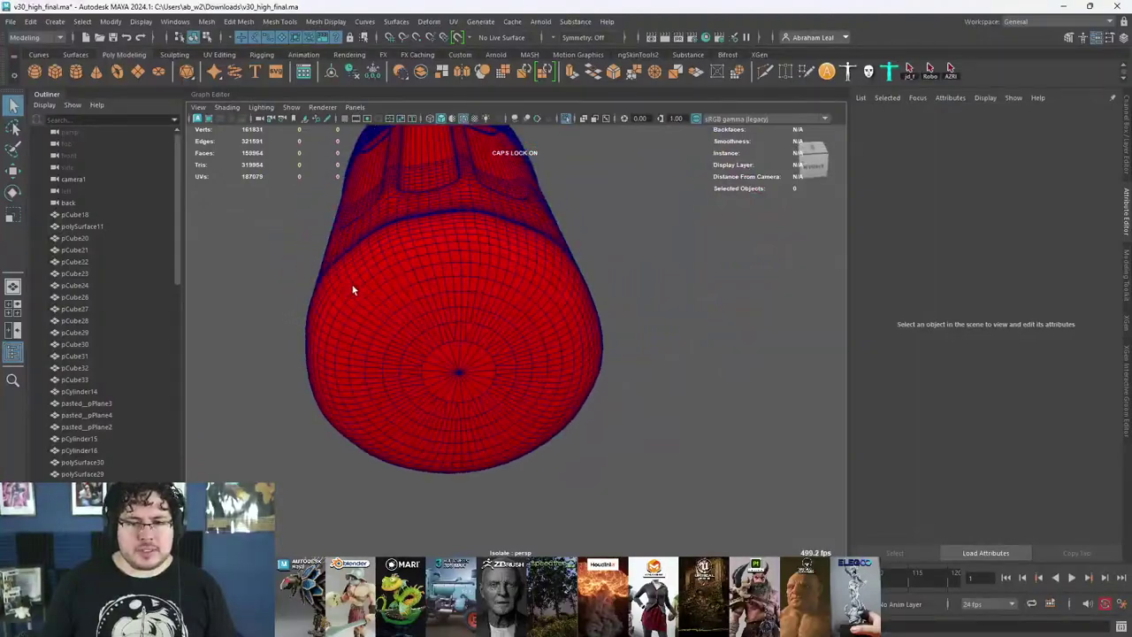
# Step: Switch to the top view and examine the isolated barrel's groove layout from above
pyautogui.click(352, 289)
pyautogui.press('space')
pyautogui.click(358, 276)
pyautogui.scroll(-5, 438, 278)
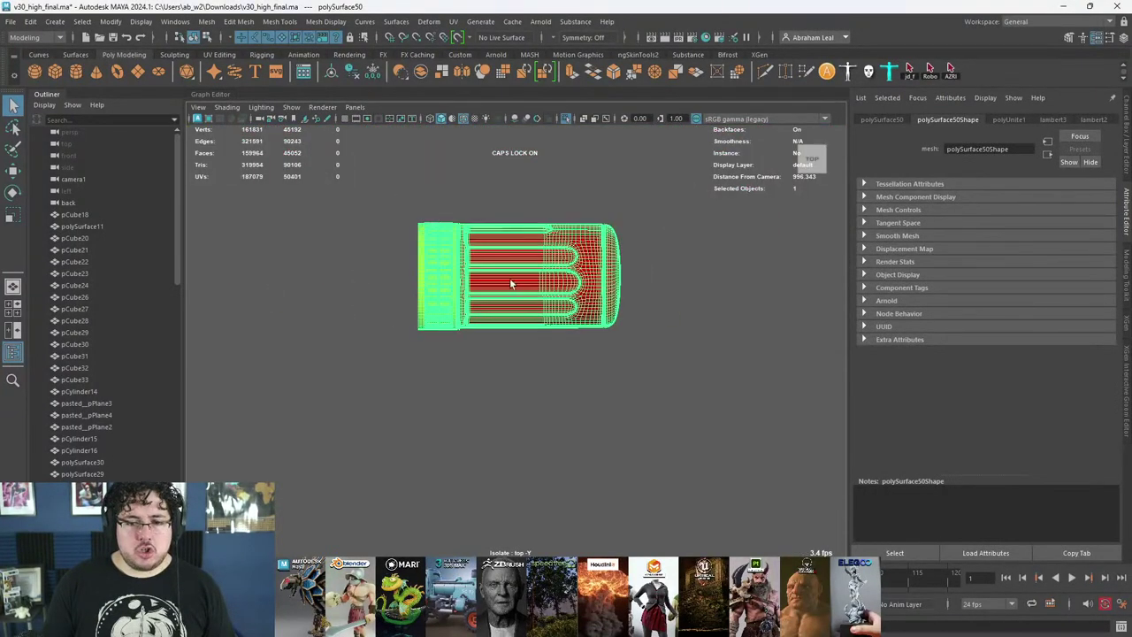
pyautogui.scroll(2, 514, 282)
pyautogui.click(728, 271)
pyautogui.scroll(2, 519, 246)
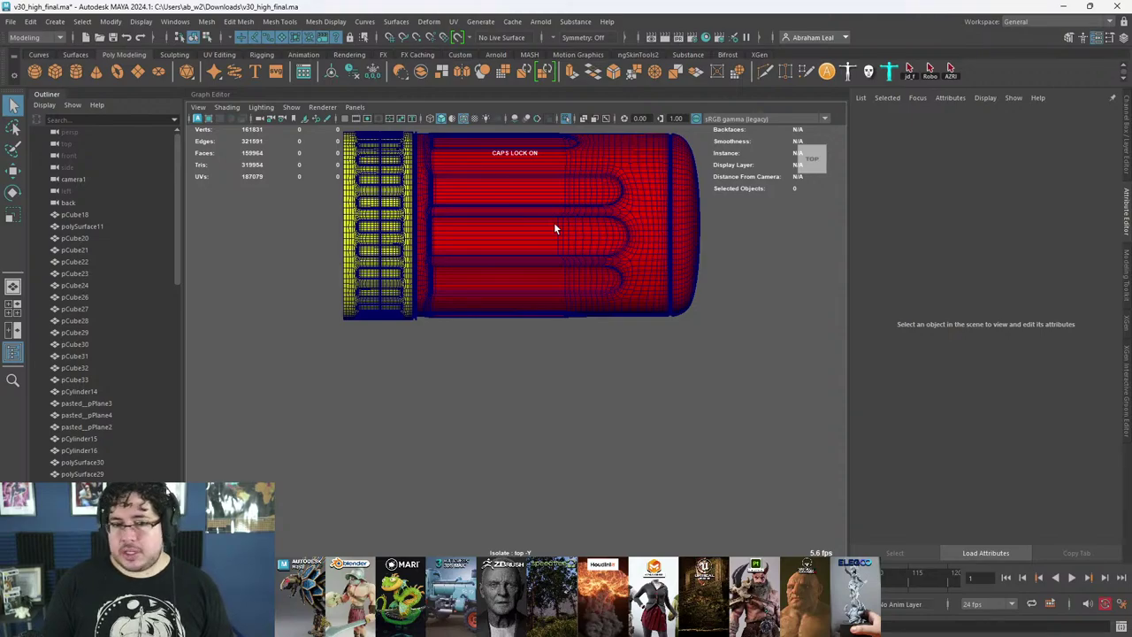
# Step: Show the Rotate manipulator on the barrel in the top view, and return to the perspective view of the full scope
pyautogui.click(584, 286)
pyautogui.press('e')
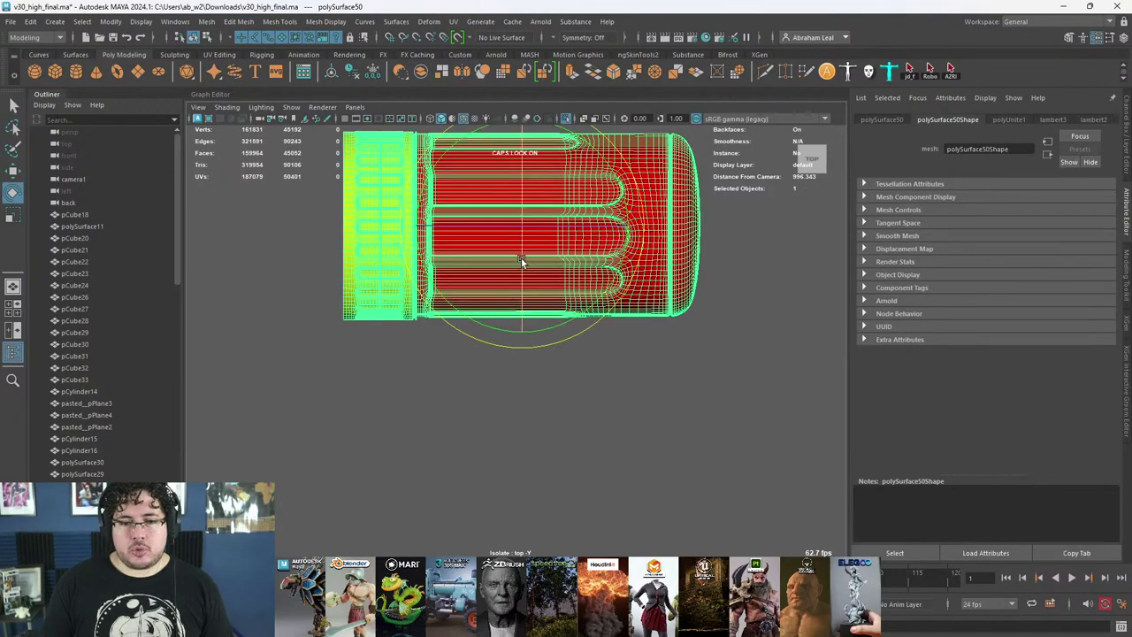
pyautogui.moveTo(523, 254); pyautogui.dragTo(521, 243)
pyautogui.click(608, 370)
pyautogui.press('space')
pyautogui.moveTo(608, 368); pyautogui.dragTo(640, 279)
pyautogui.click(526, 299)
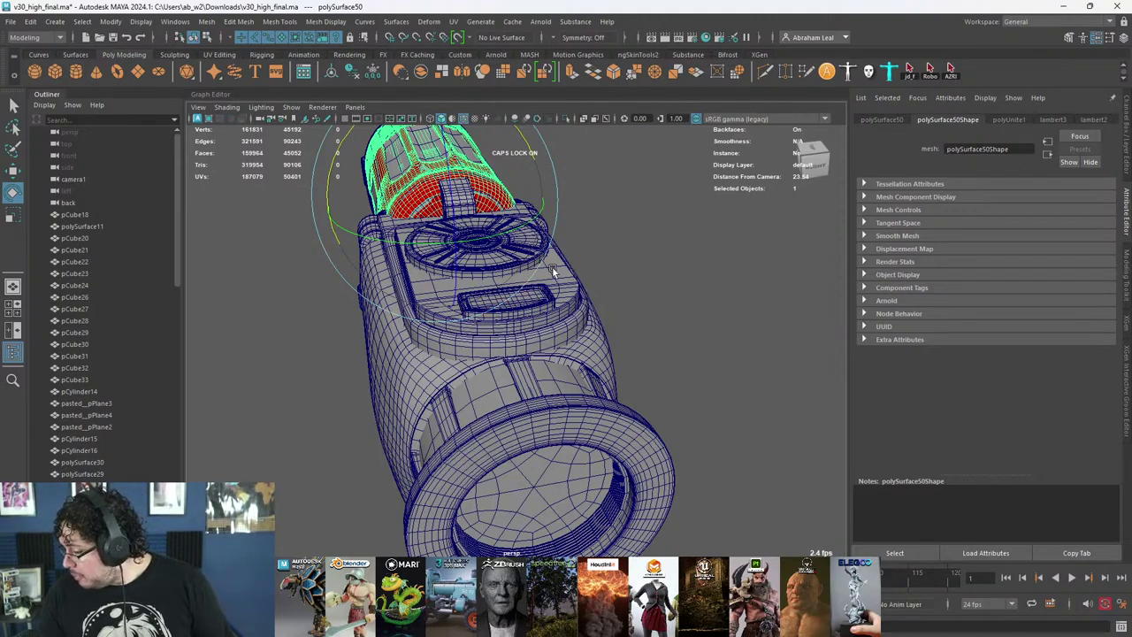
# Step: Close the scope scene without saving its changes and switch to ZBrush
pyautogui.click(575, 243)
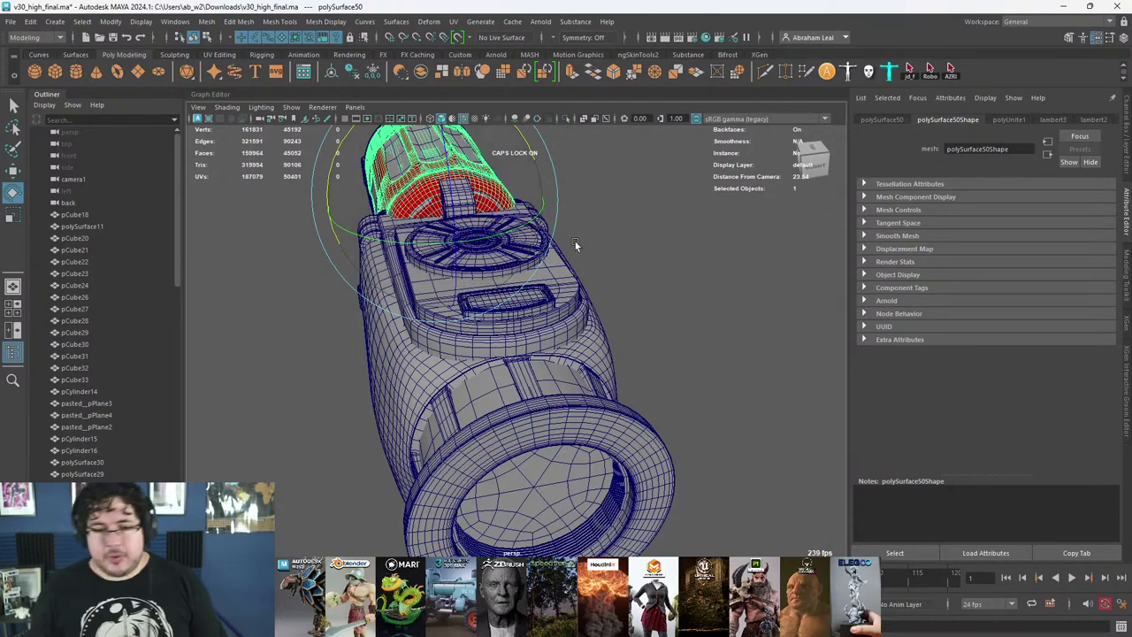
pyautogui.click(1114, 7)
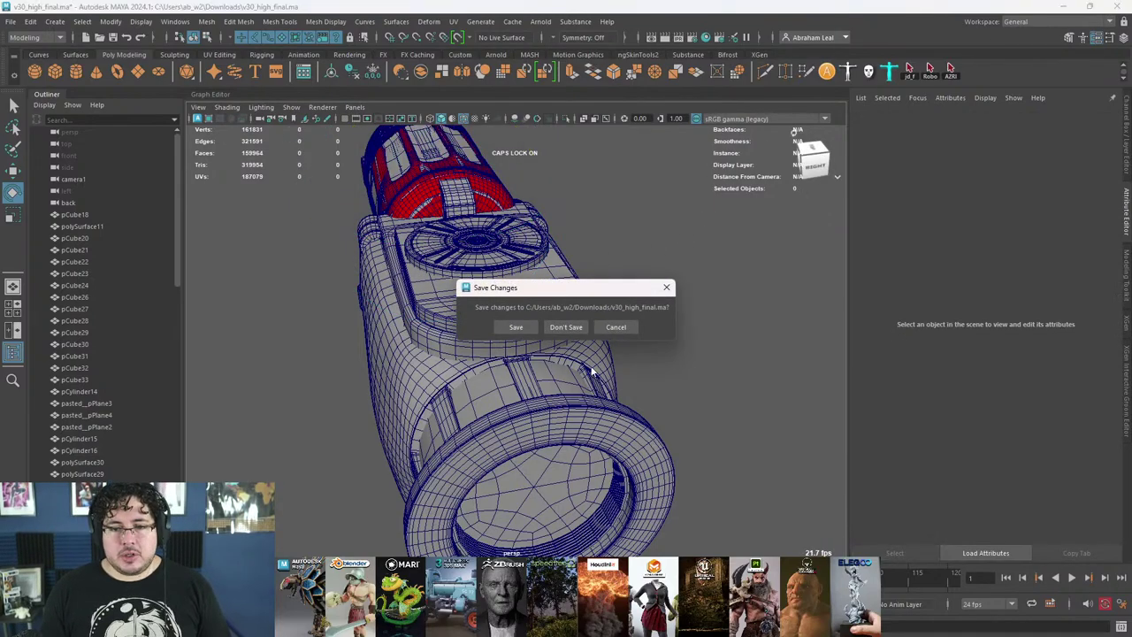
pyautogui.click(566, 326)
pyautogui.hotkey('alt', 'Tab')
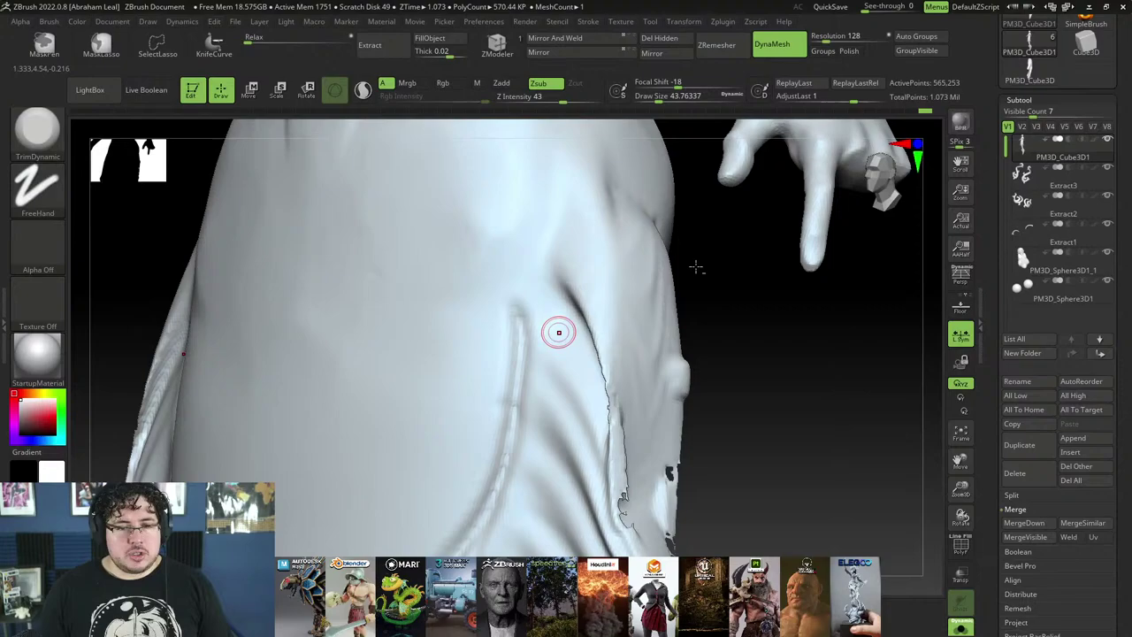
# Step: Save the mermaid sculpt as a new ZBrush tool file named MERMAY_3 in the MERMAID folder
pyautogui.moveTo(697, 268); pyautogui.dragTo(713, 357)
pyautogui.keyDown('alt'); pyautogui.moveTo(738, 311); pyautogui.dragTo(542, 231); pyautogui.keyUp('alt')
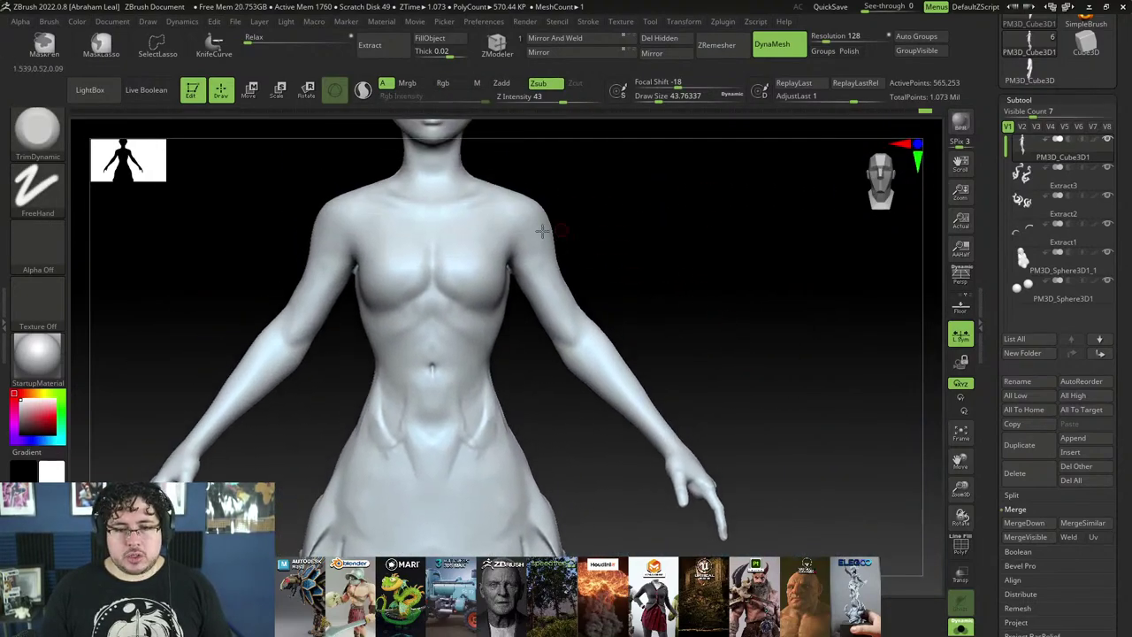
pyautogui.moveTo(619, 391); pyautogui.dragTo(841, 381)
pyautogui.moveTo(1104, 54); pyautogui.dragTo(1104, 227)
pyautogui.click(1073, 40)
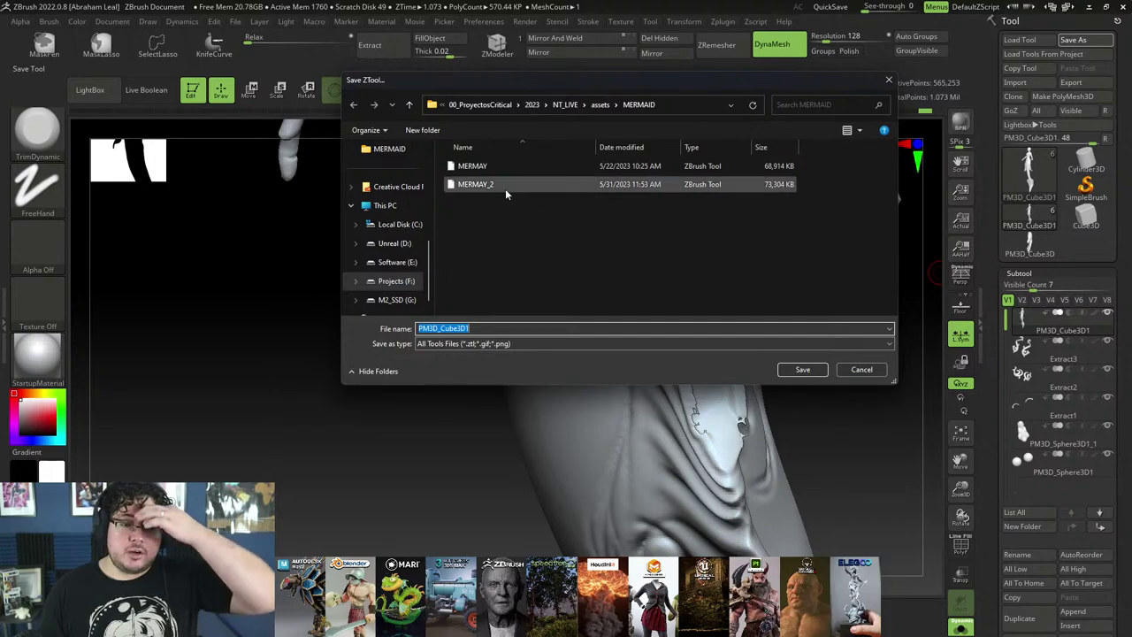
pyautogui.click(506, 185)
pyautogui.doubleClick(476, 329)
pyautogui.press('BackSpace')
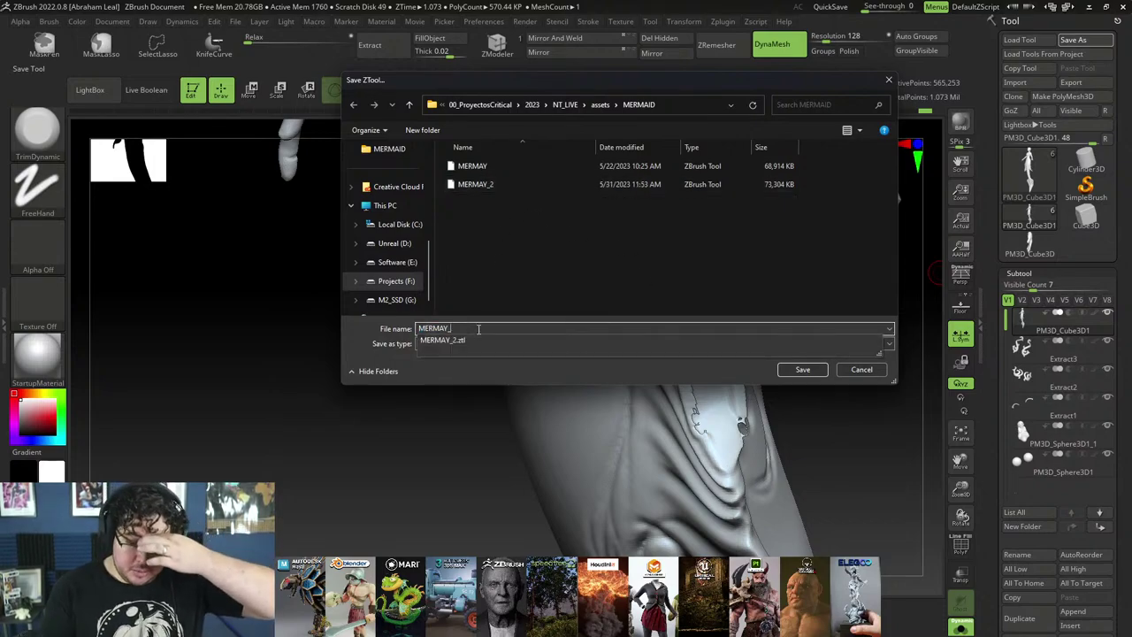
pyautogui.write('3')
pyautogui.press('Return')
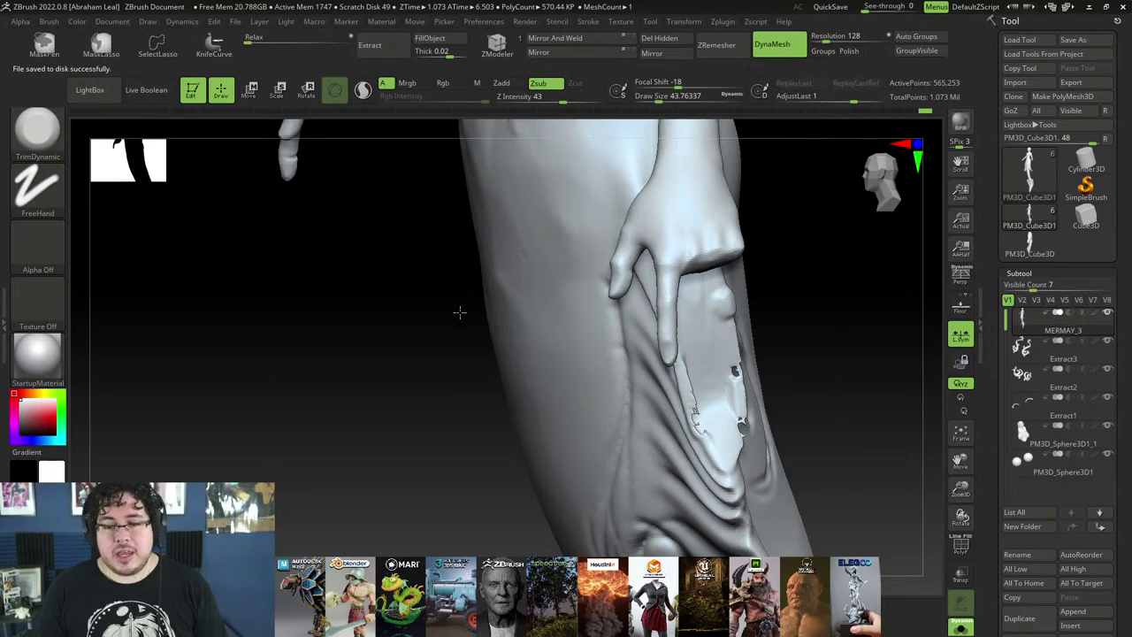
# Step: Frame the entire mermaid from the front and turn off Solo mode to display the hair and ornament subtools
pyautogui.moveTo(460, 314); pyautogui.dragTo(460, 245)
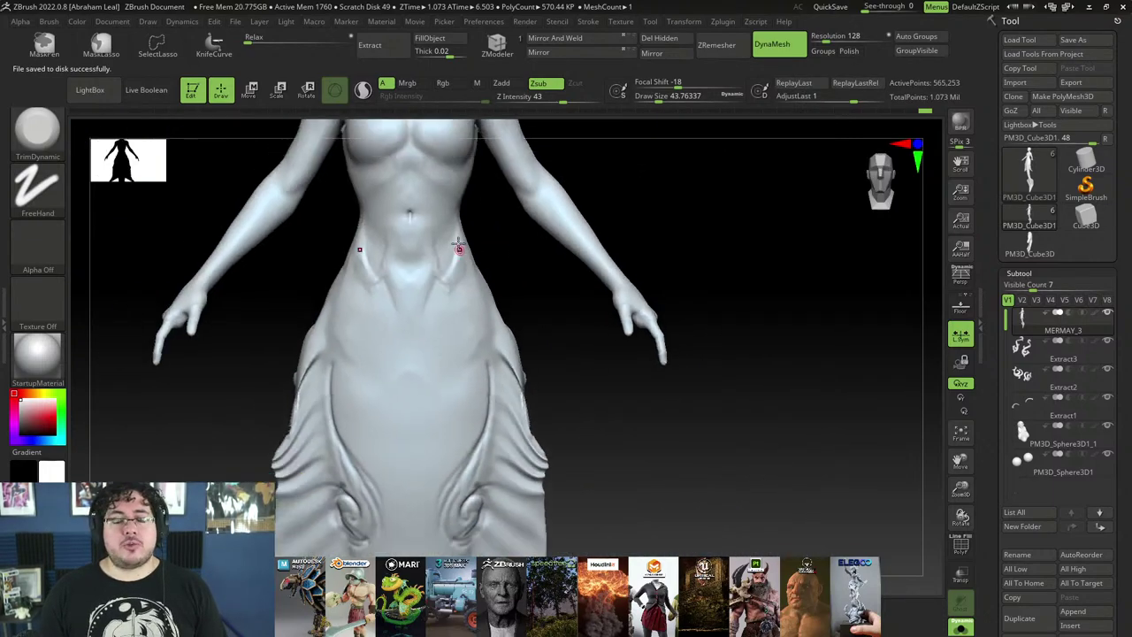
pyautogui.keyDown('alt'); pyautogui.moveTo(564, 249); pyautogui.dragTo(602, 344); pyautogui.keyUp('alt')
pyautogui.moveTo(659, 239)
pyautogui.keyDown('alt'); pyautogui.mouseDown()
pyautogui.moveTo(666, 252)
pyautogui.moveTo(698, 232)
pyautogui.moveTo(675, 245)
pyautogui.moveTo(716, 301)
pyautogui.moveTo(465, 286)
pyautogui.moveTo(442, 379)
pyautogui.moveTo(468, 342)
pyautogui.moveTo(536, 386)
pyautogui.moveTo(528, 327)
pyautogui.moveTo(543, 313)
pyautogui.moveTo(508, 309)
pyautogui.moveTo(536, 313)
pyautogui.moveTo(523, 329)
pyautogui.moveTo(453, 307)
pyautogui.moveTo(346, 310)
pyautogui.mouseUp(); pyautogui.keyUp('alt')
pyautogui.keyDown('alt'); pyautogui.moveTo(542, 309); pyautogui.dragTo(654, 369); pyautogui.keyUp('alt')
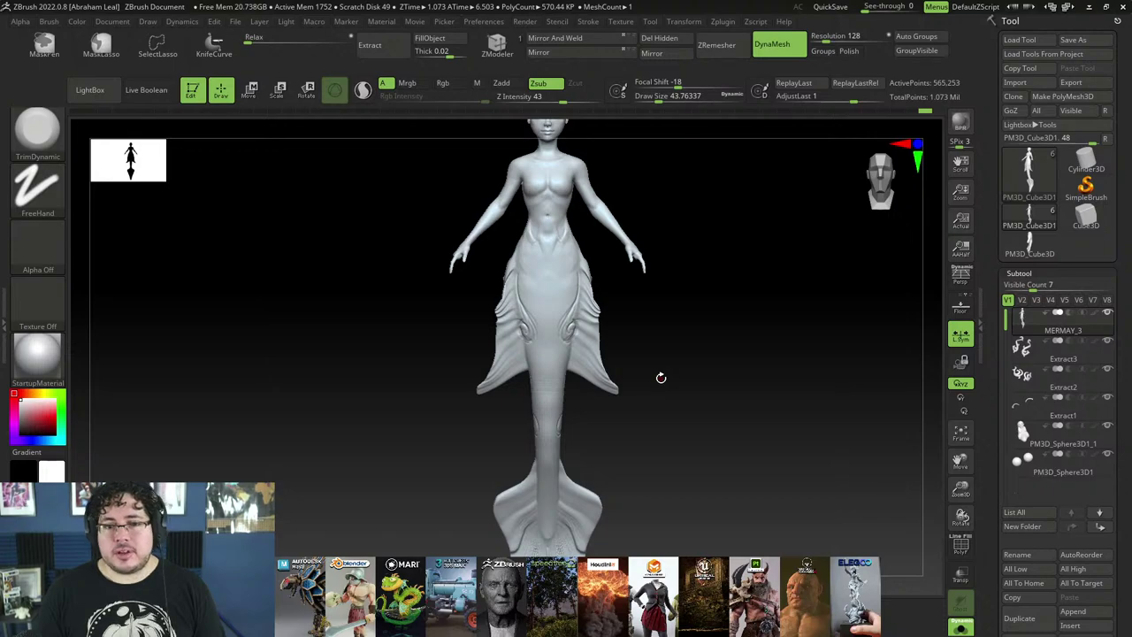
pyautogui.moveTo(654, 310); pyautogui.dragTo(666, 336)
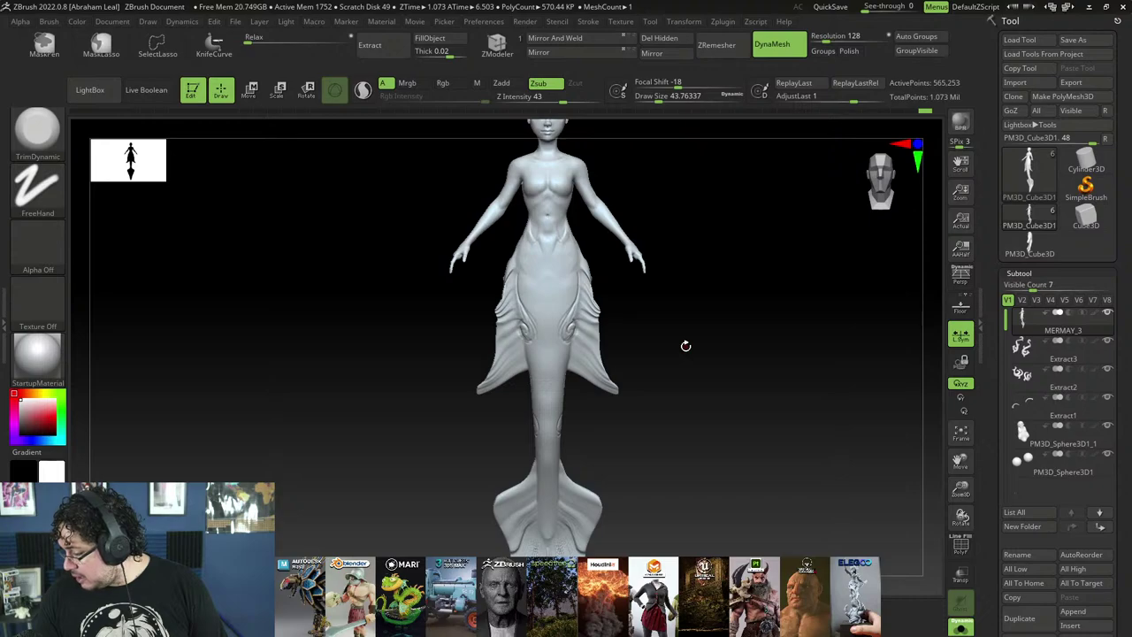
pyautogui.moveTo(676, 349); pyautogui.dragTo(684, 369)
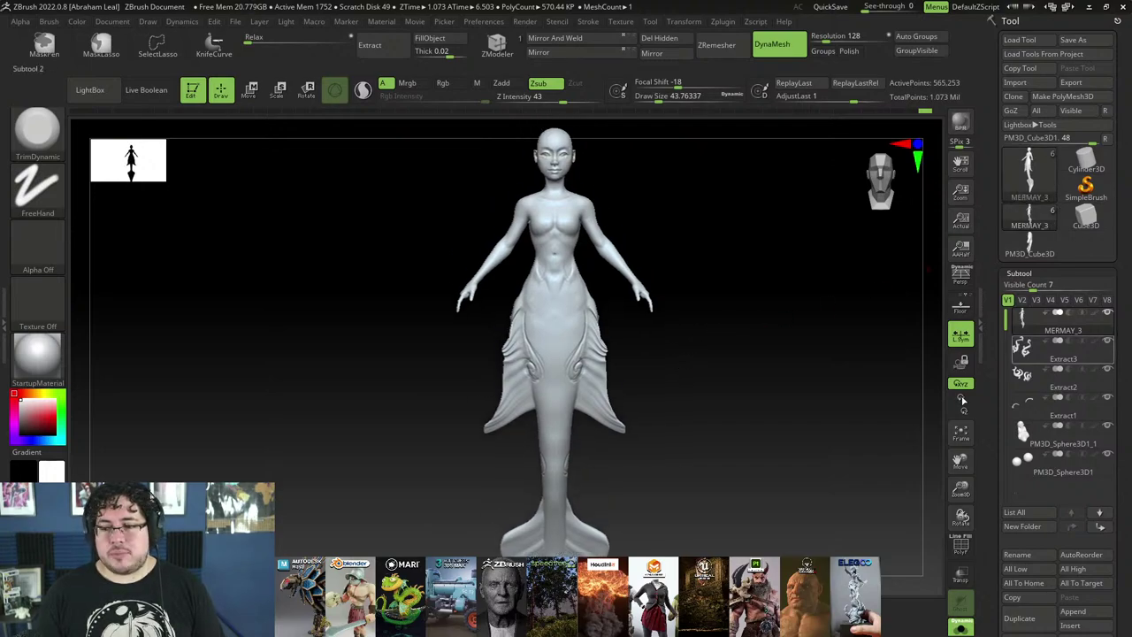
pyautogui.click(960, 625)
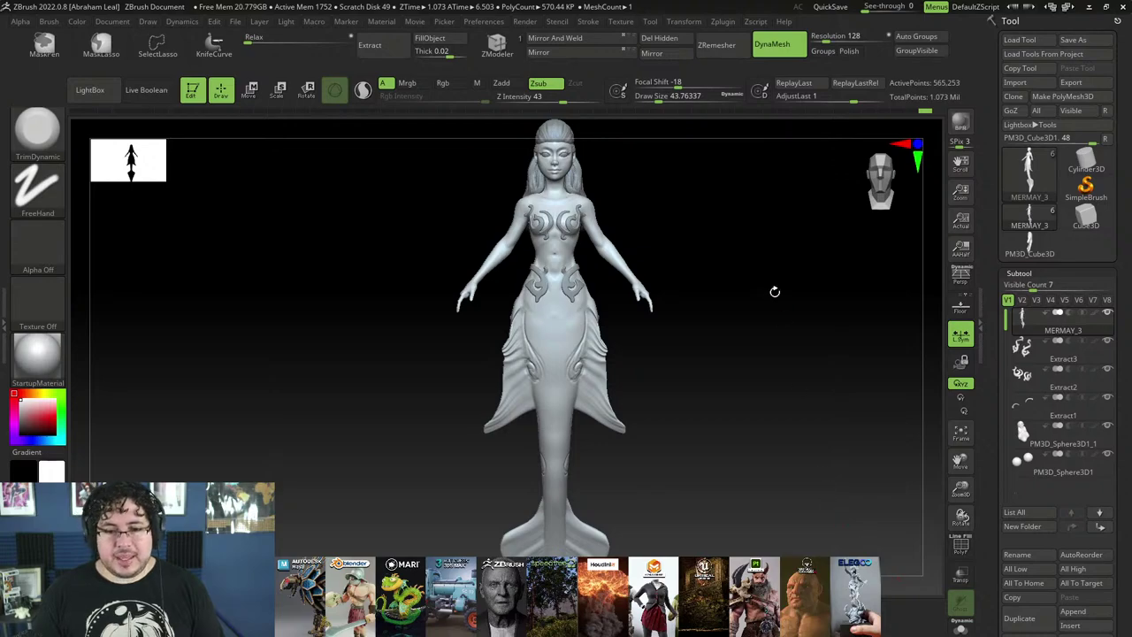
pyautogui.moveTo(775, 291); pyautogui.dragTo(788, 362)
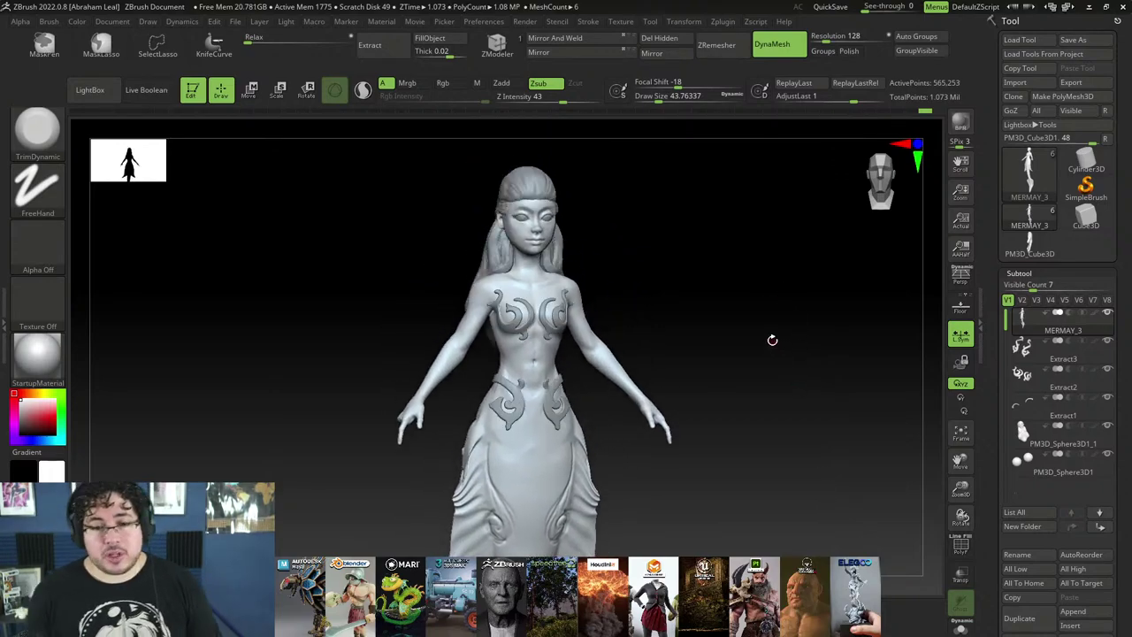